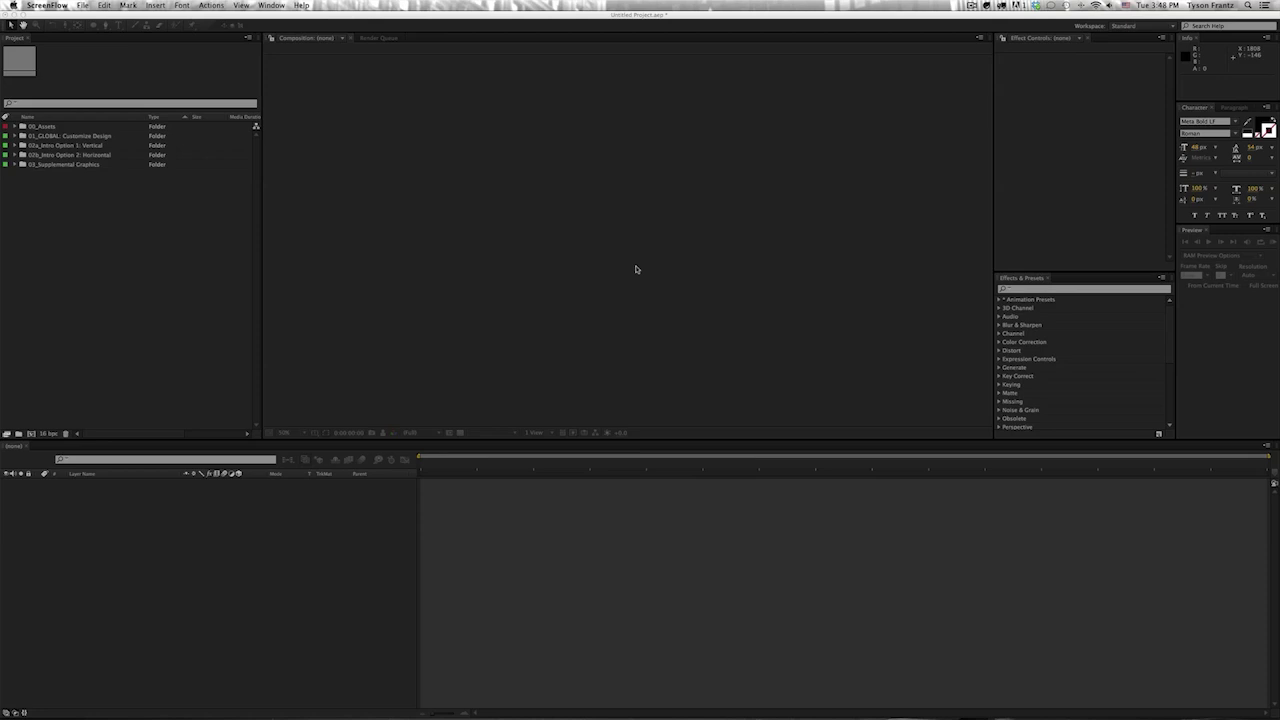
- Bring After Effects forward and expand 00_Assets to reveal its folders and the PREVIEW comp
left_click(201, 234)
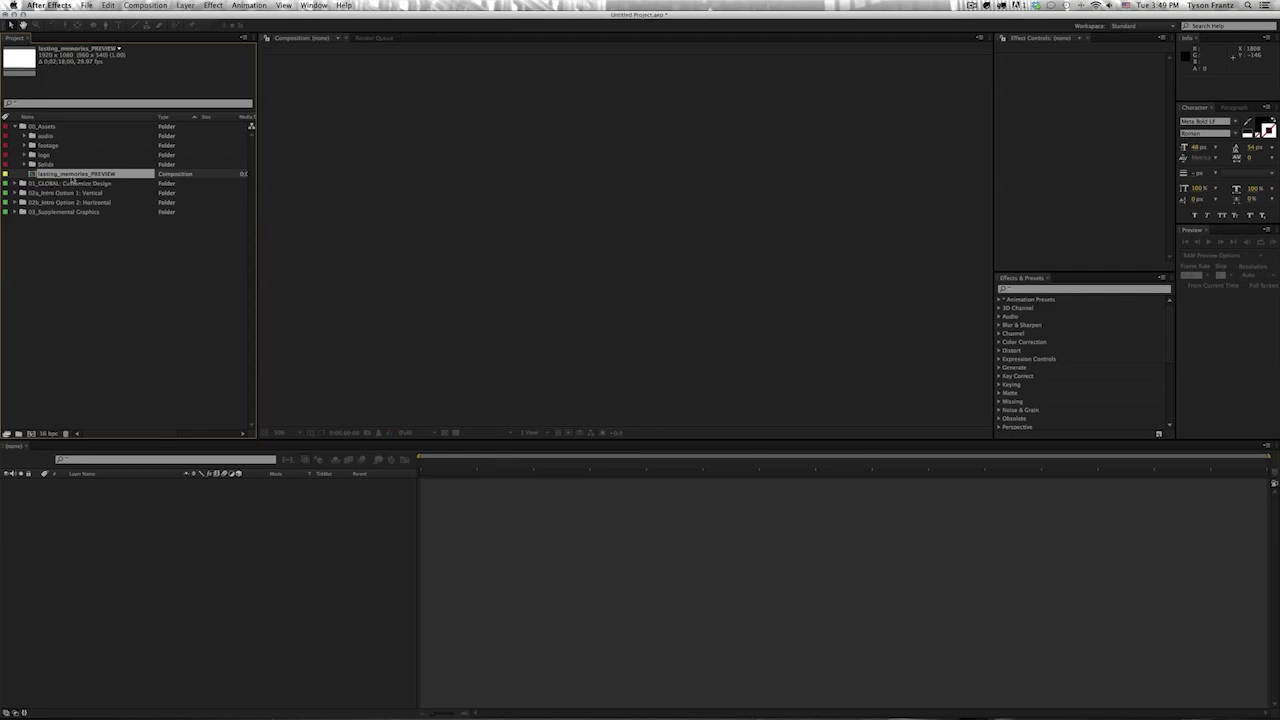
- Open lasting_memories_PREVIEW, enlarge the timeline and move the playhead to about 0:00:18
double_click(72, 176)
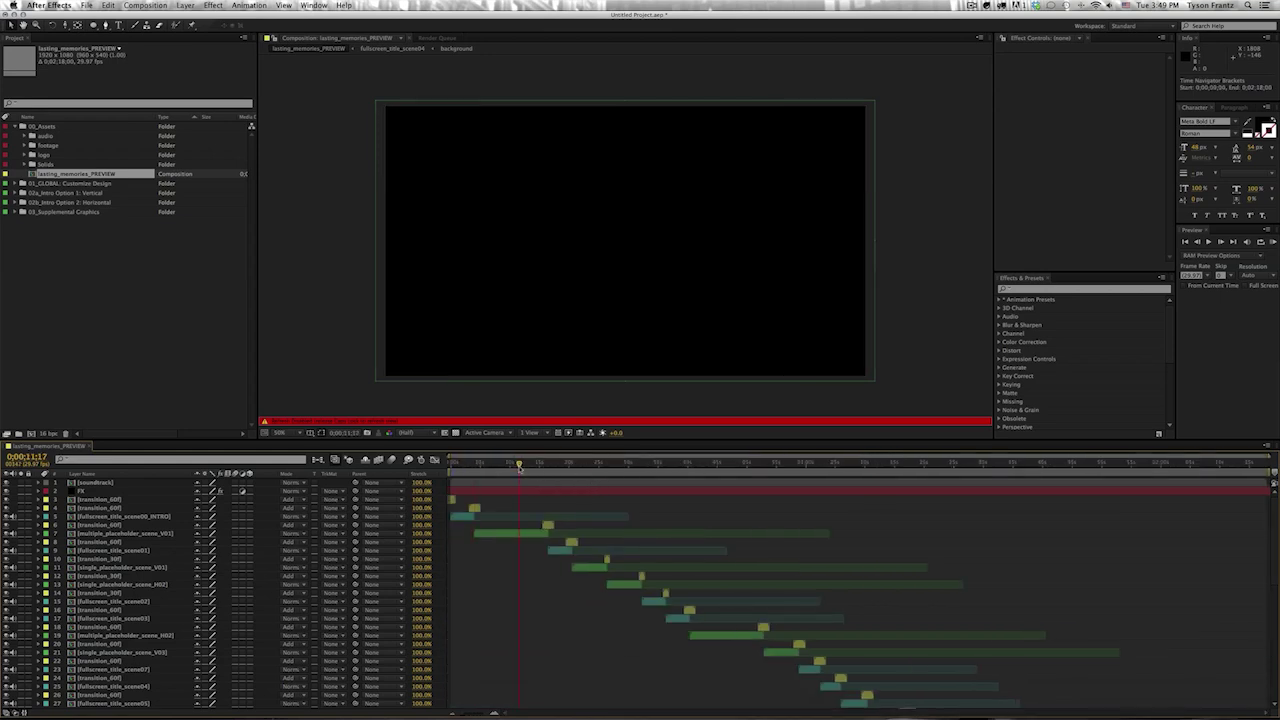
left_click_drag(527, 438, 530, 407)
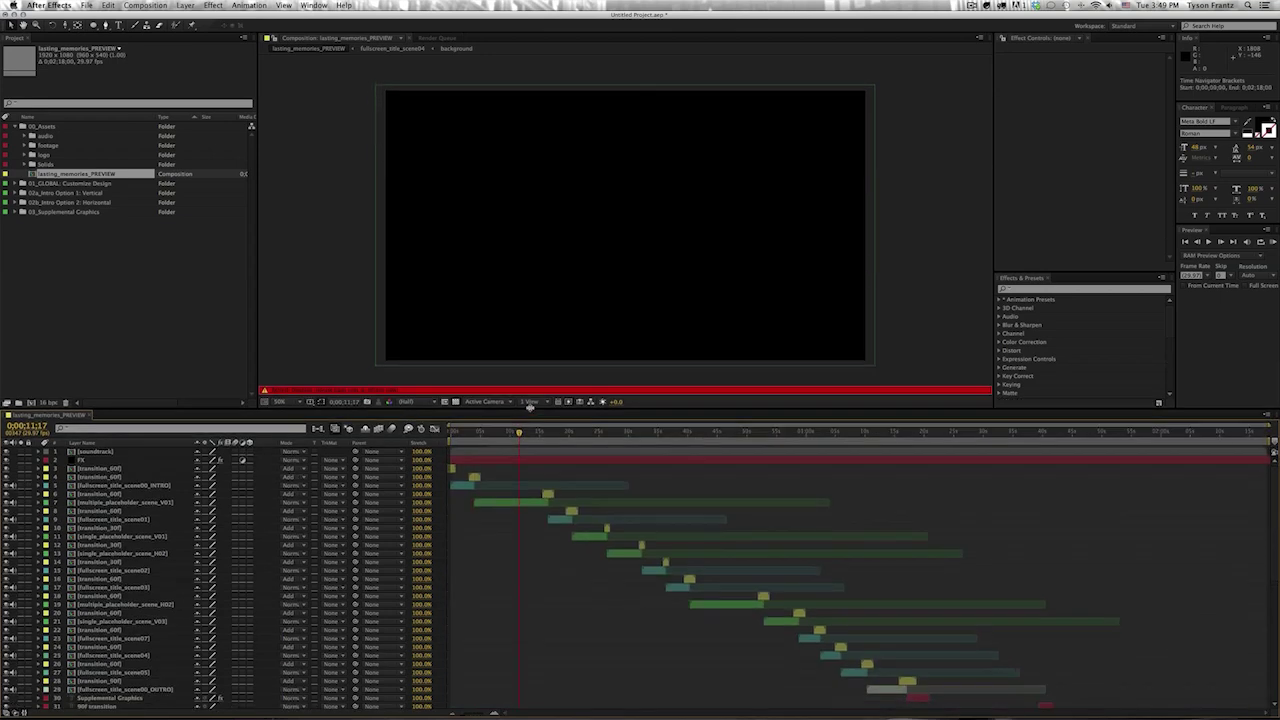
scroll(636, 302, "down", 1)
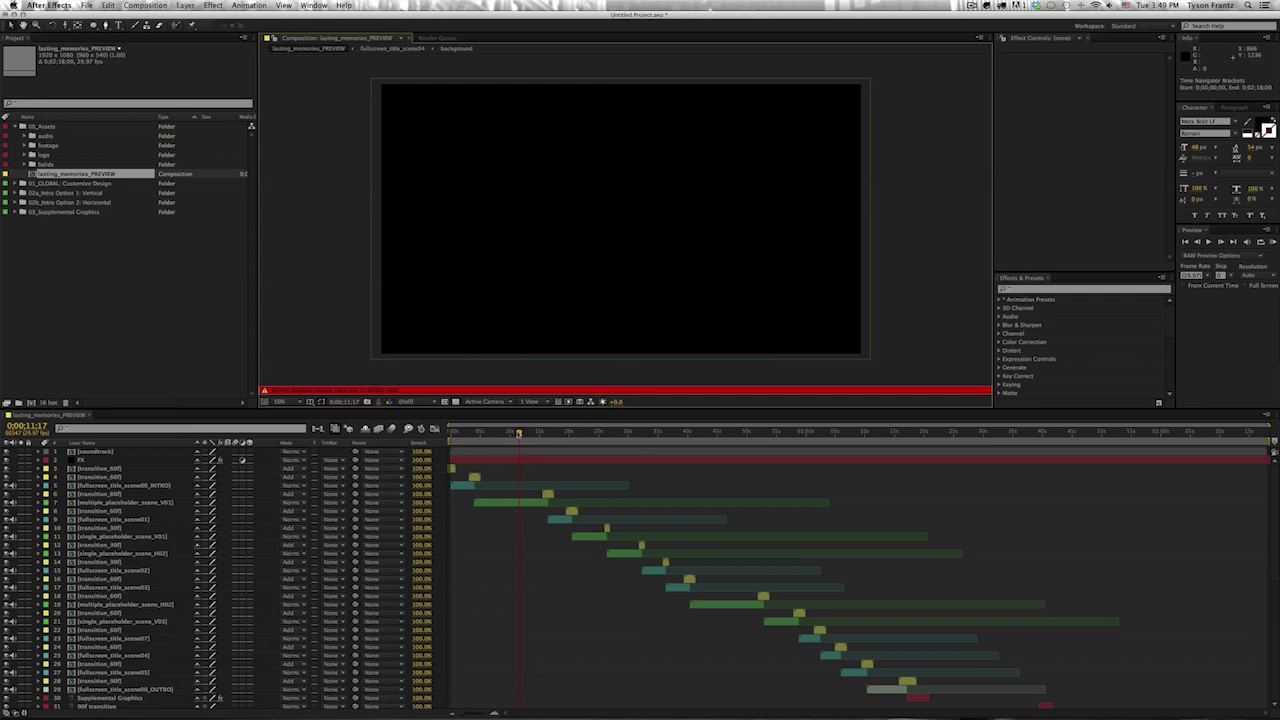
left_click_drag(510, 432, 557, 433)
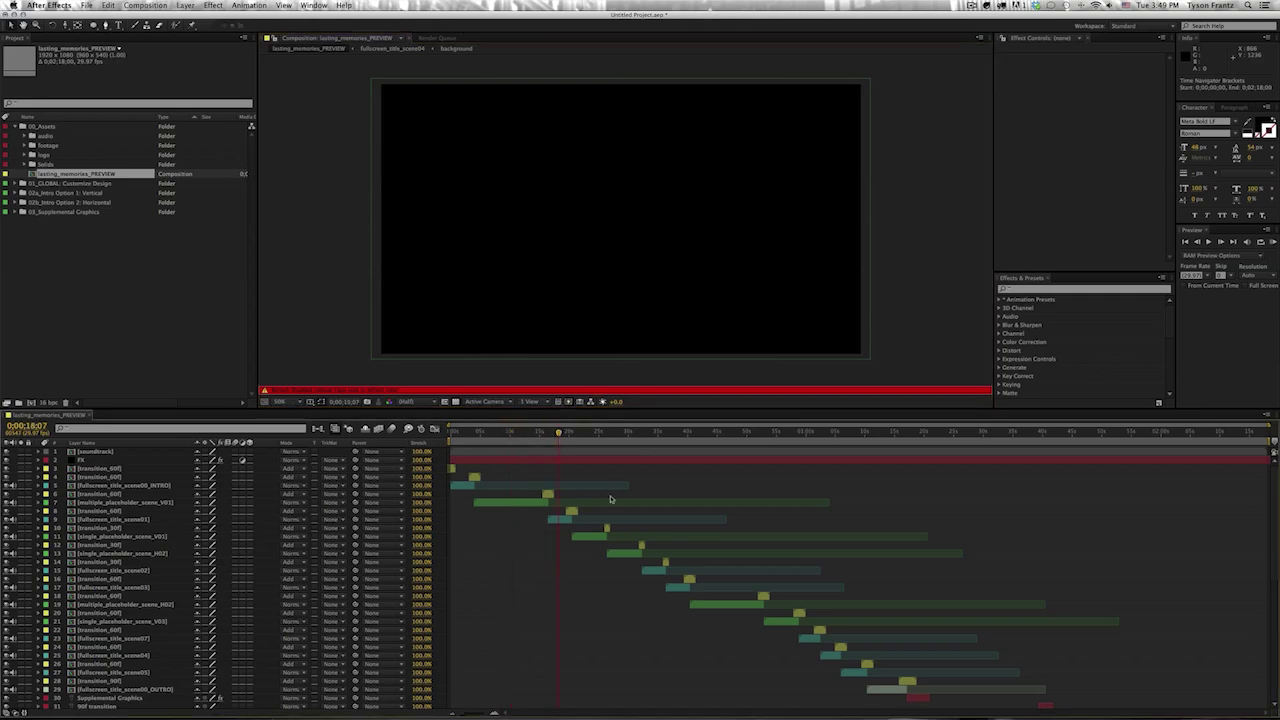
- Scroll up and down through the PREVIEW comp's layers, then close the composition
scroll(757, 603, "down", 4)
scroll(751, 497, "down", 2)
scroll(791, 643, "down", 3)
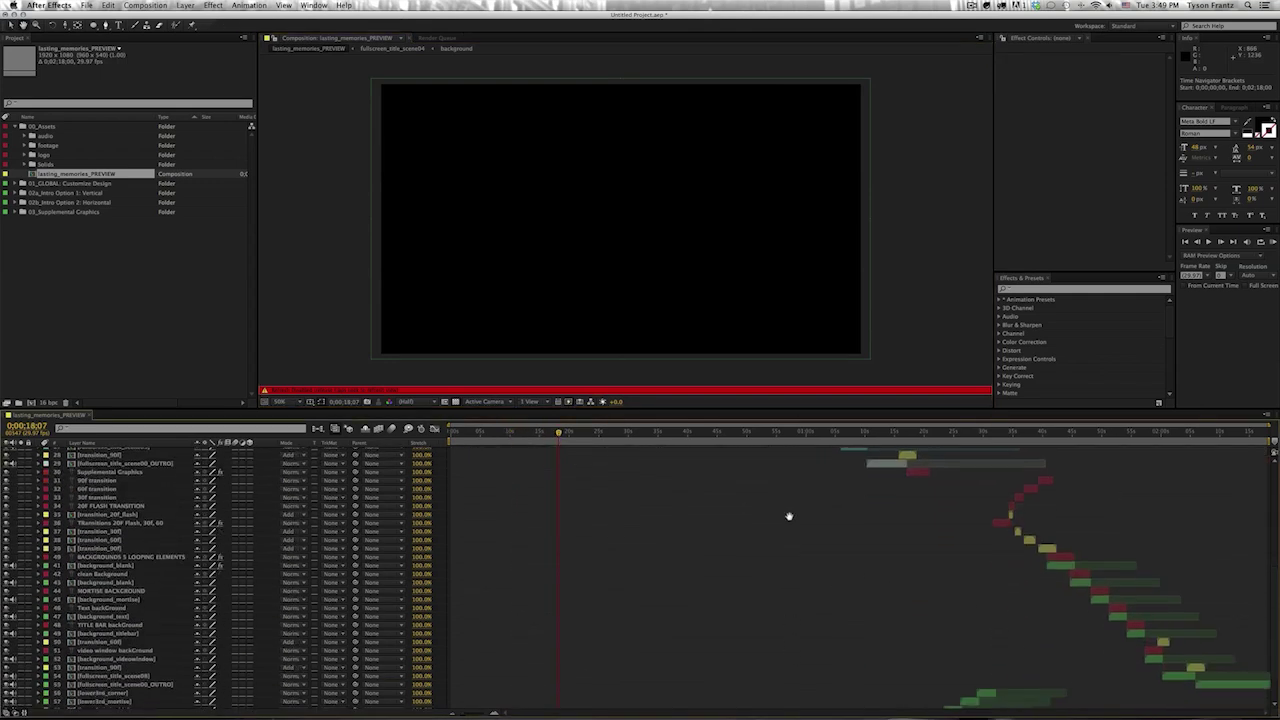
scroll(806, 469, "up", 2)
scroll(763, 514, "up", 3)
scroll(746, 666, "up", 2)
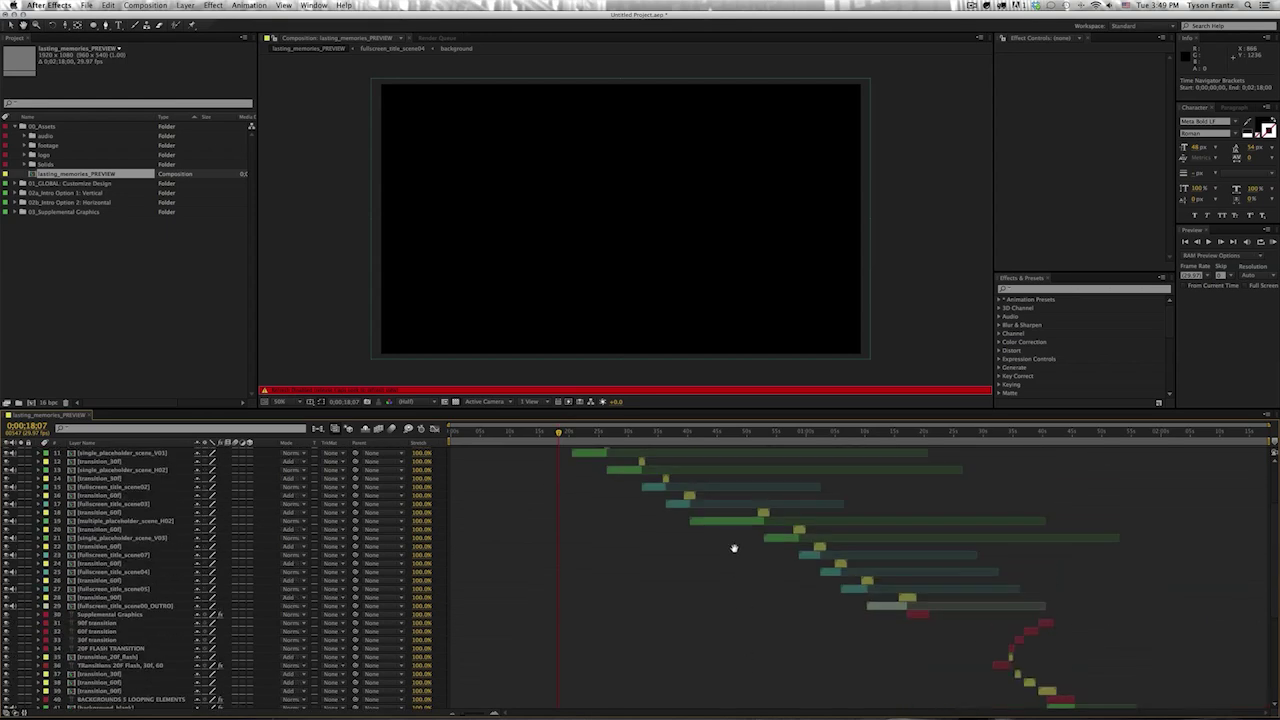
scroll(732, 620, "up", 2)
scroll(736, 520, "down", 2)
scroll(737, 445, "down", 6)
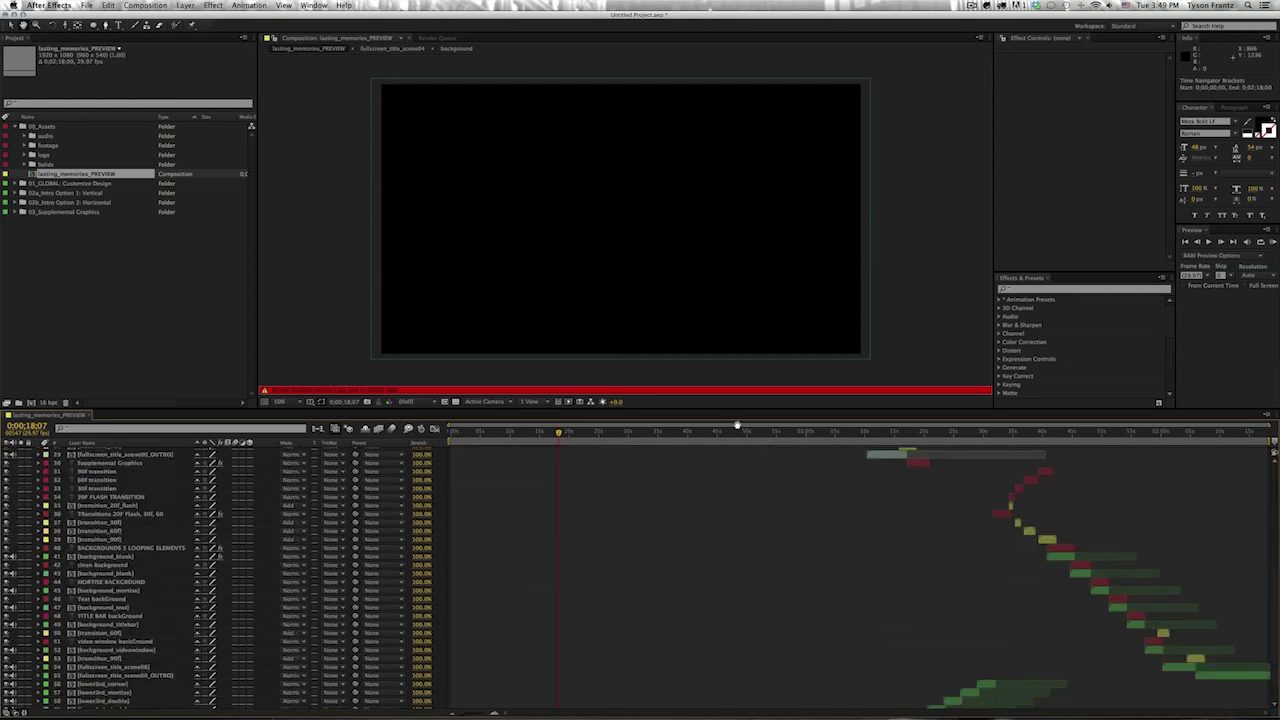
scroll(737, 520, "up", 3)
scroll(737, 520, "down", 2)
scroll(737, 460, "down", 3)
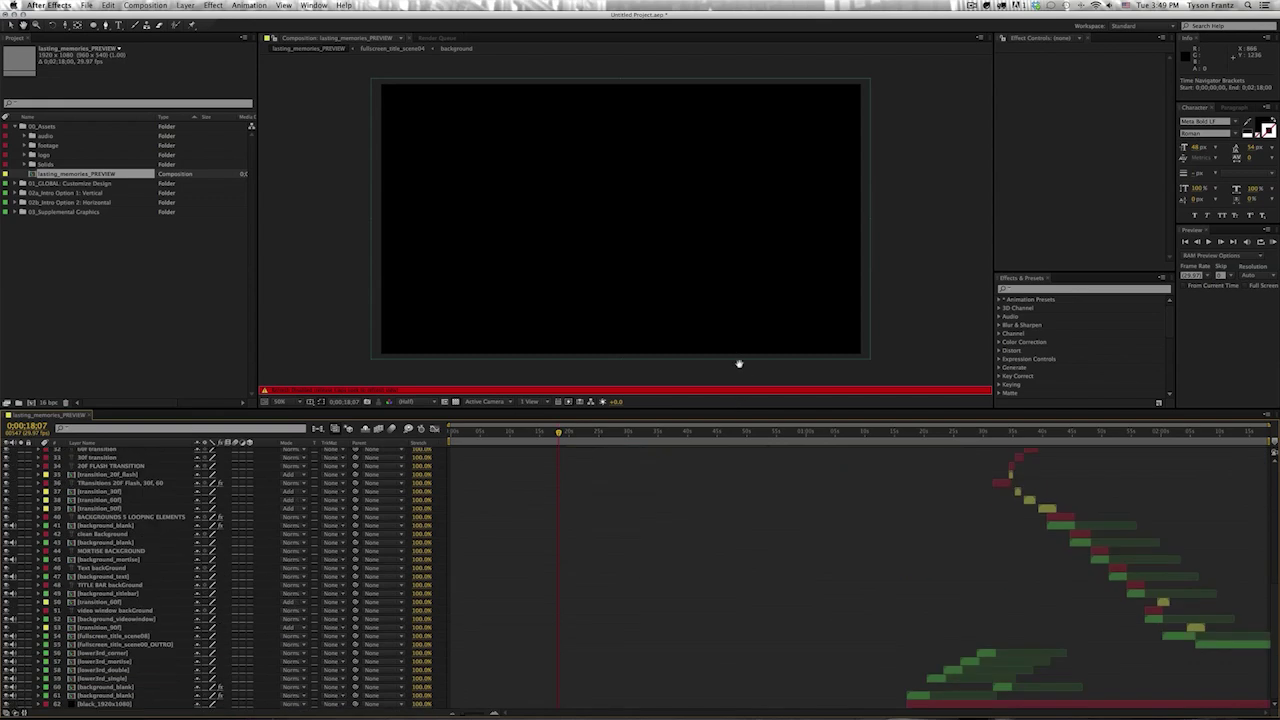
scroll(737, 571, "up", 3)
scroll(734, 600, "up", 2)
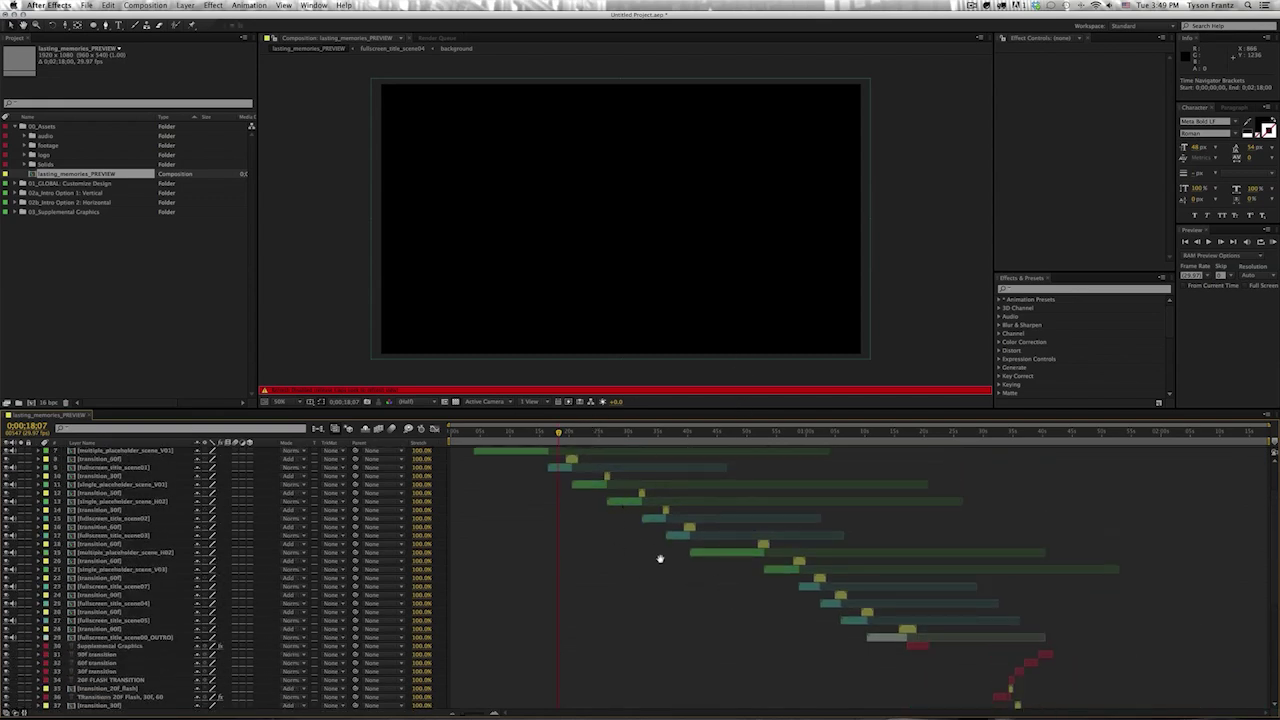
scroll(660, 558, "down", 5)
scroll(657, 528, "up", 4)
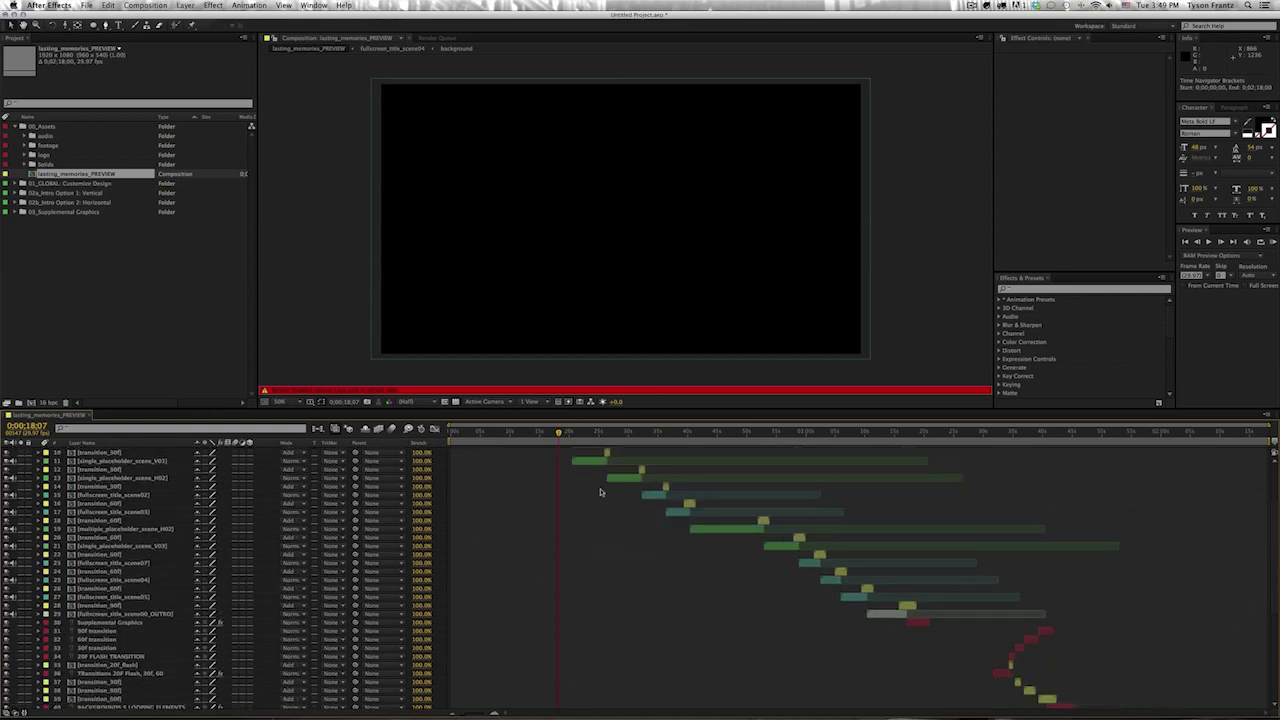
scroll(612, 530, "up", 2)
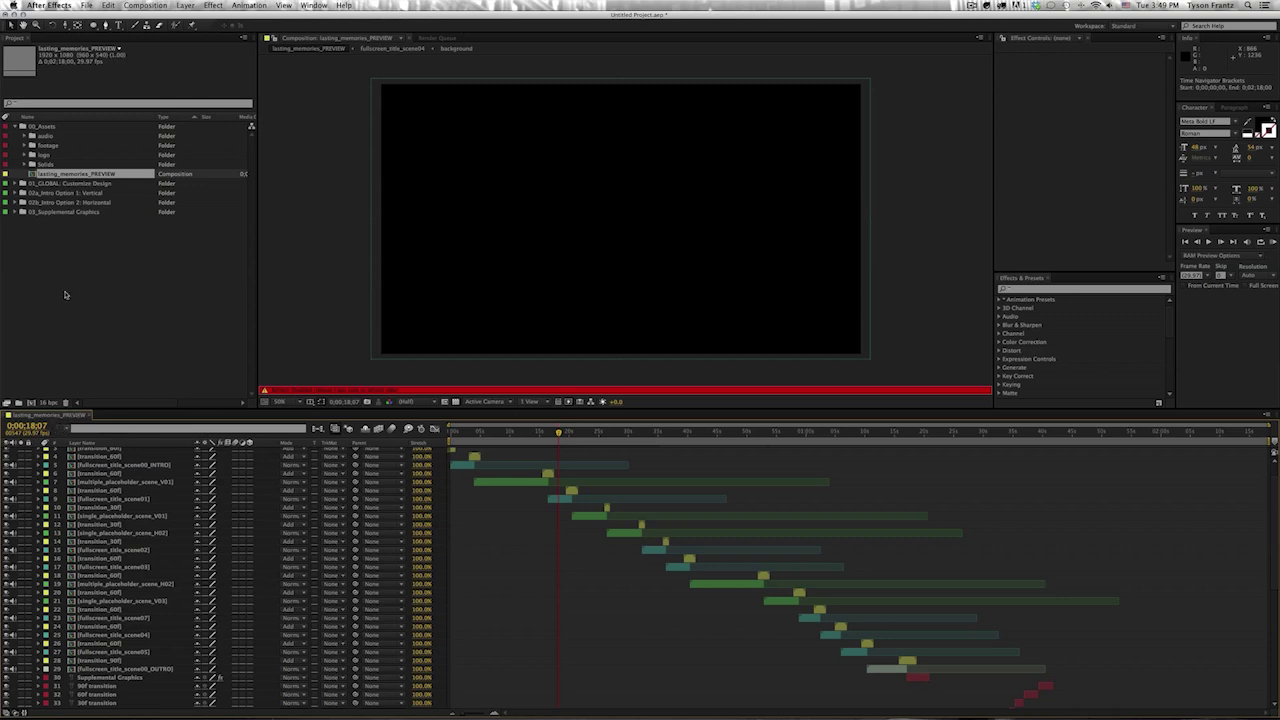
key("super+w")
- Collapse 00_Assets, expand 01_GLOBAL: Customize Design and open the background composition
left_click(14, 127)
left_click(46, 127)
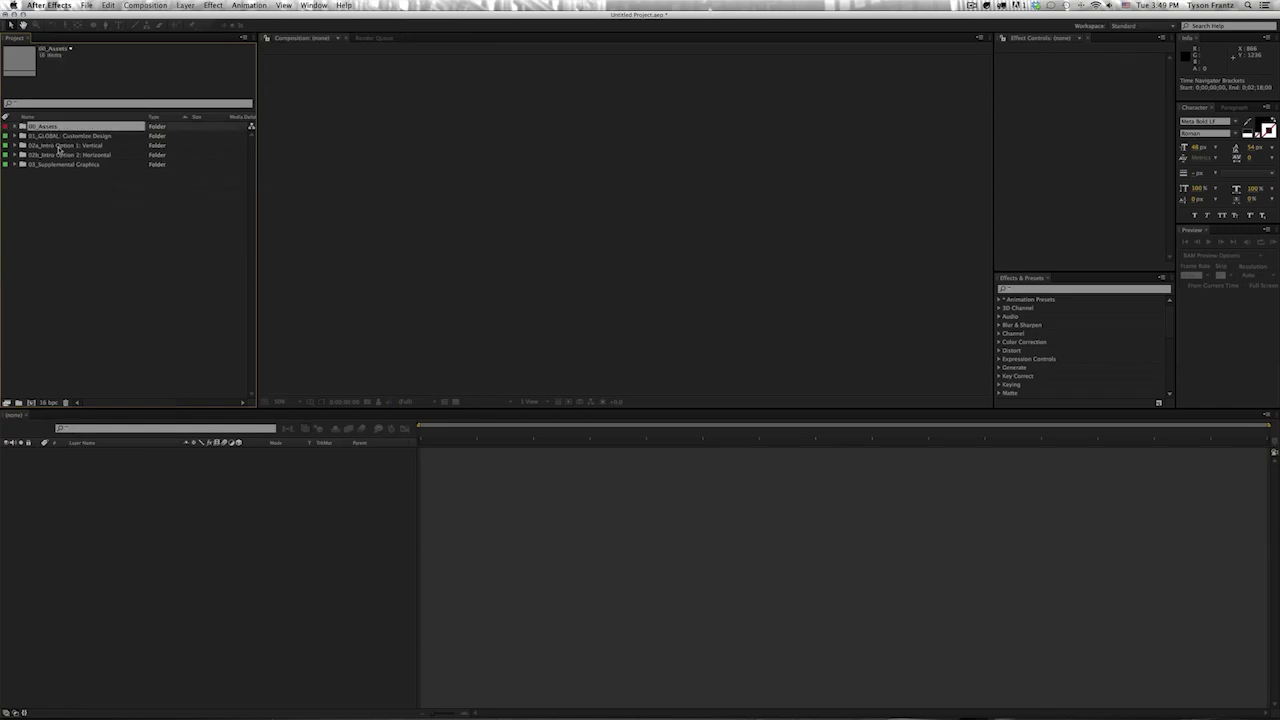
left_click(58, 137)
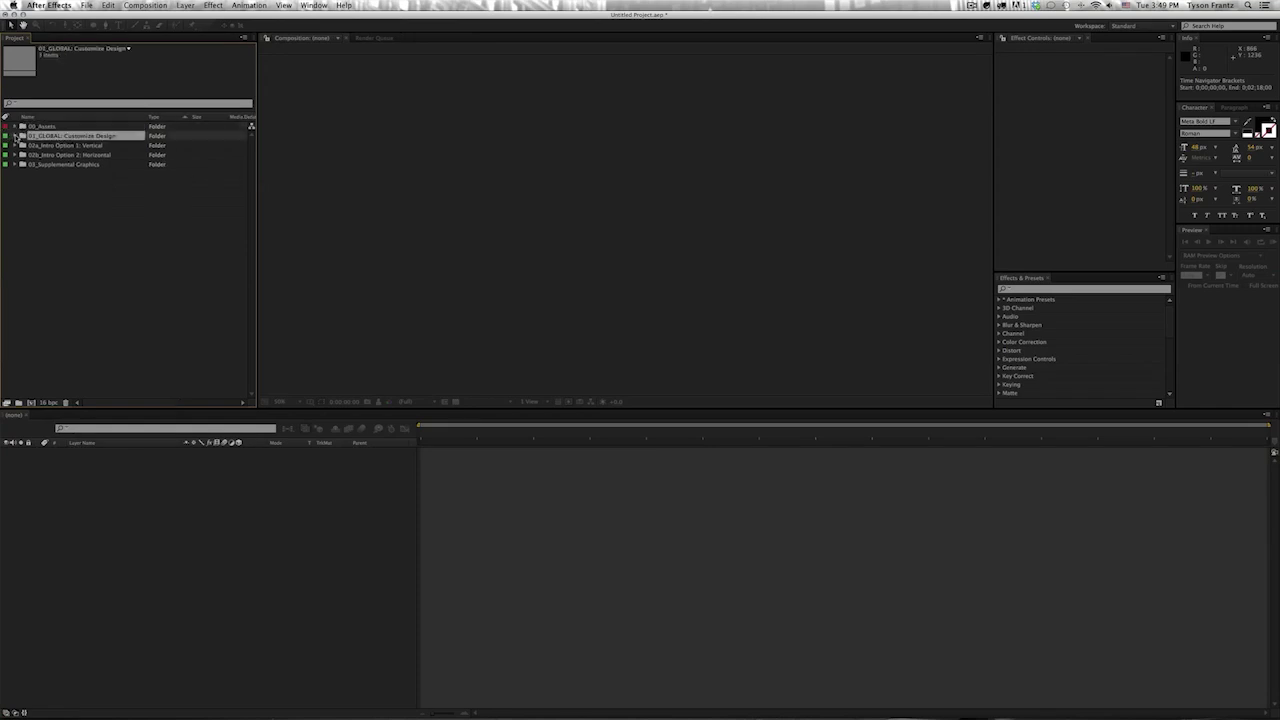
left_click(15, 136)
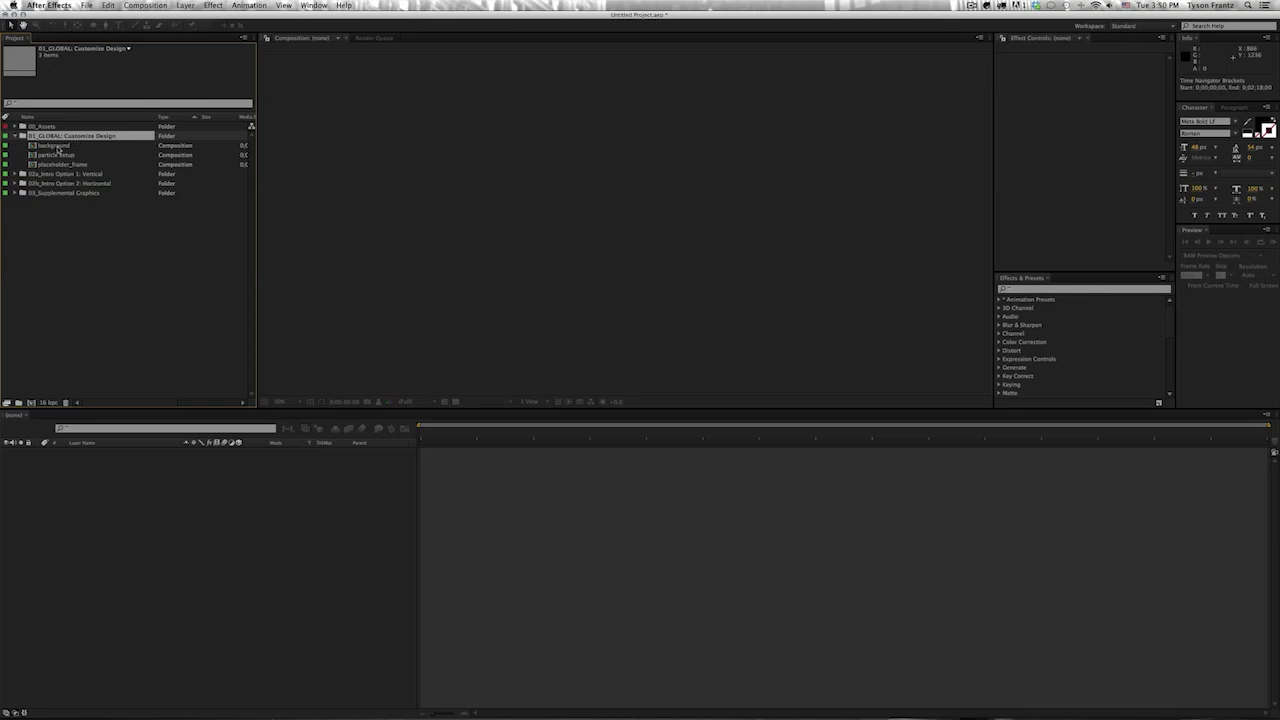
left_click(57, 146)
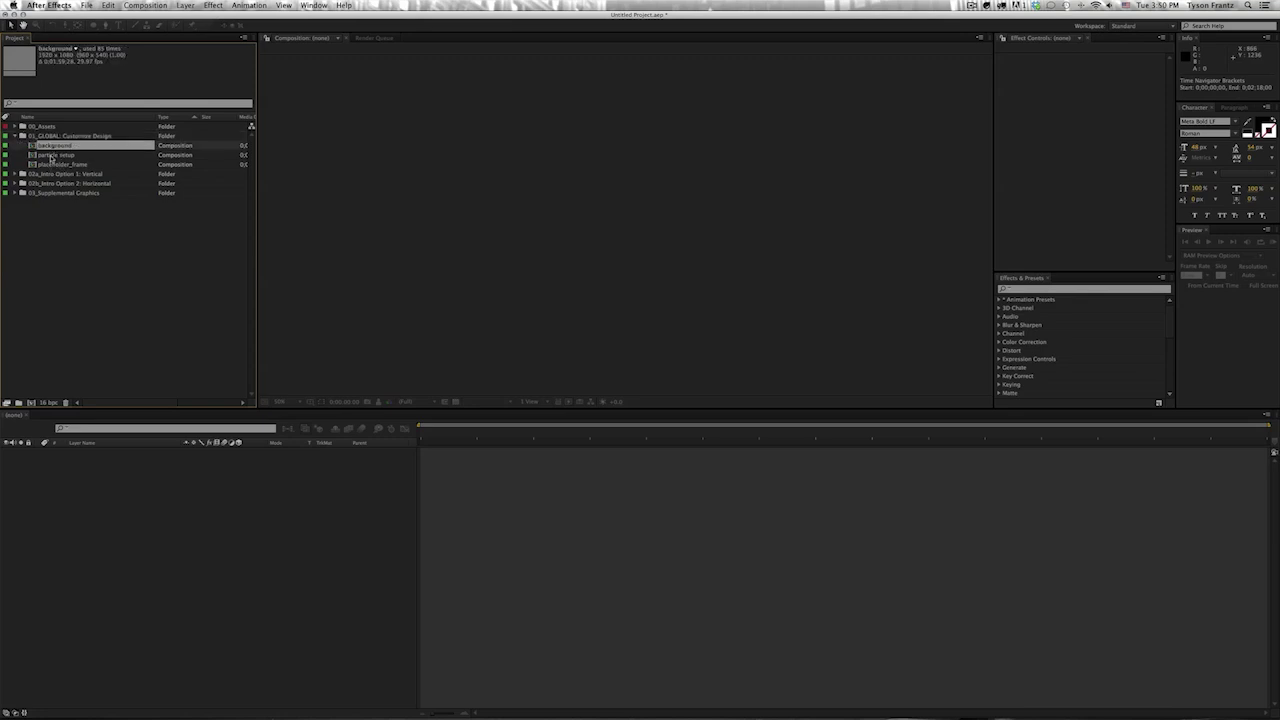
double_click(50, 147)
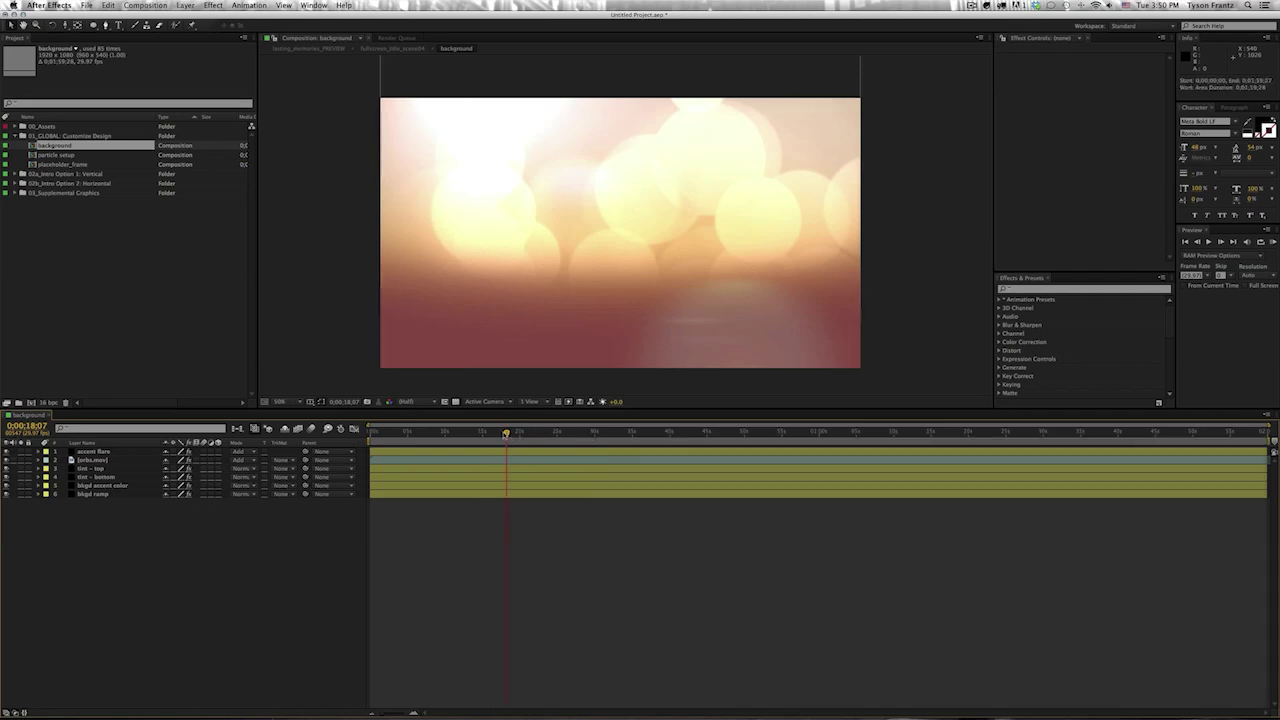
- Inspect the background comp's bkgd ramp layer by selecting and deselecting it
left_click(507, 496)
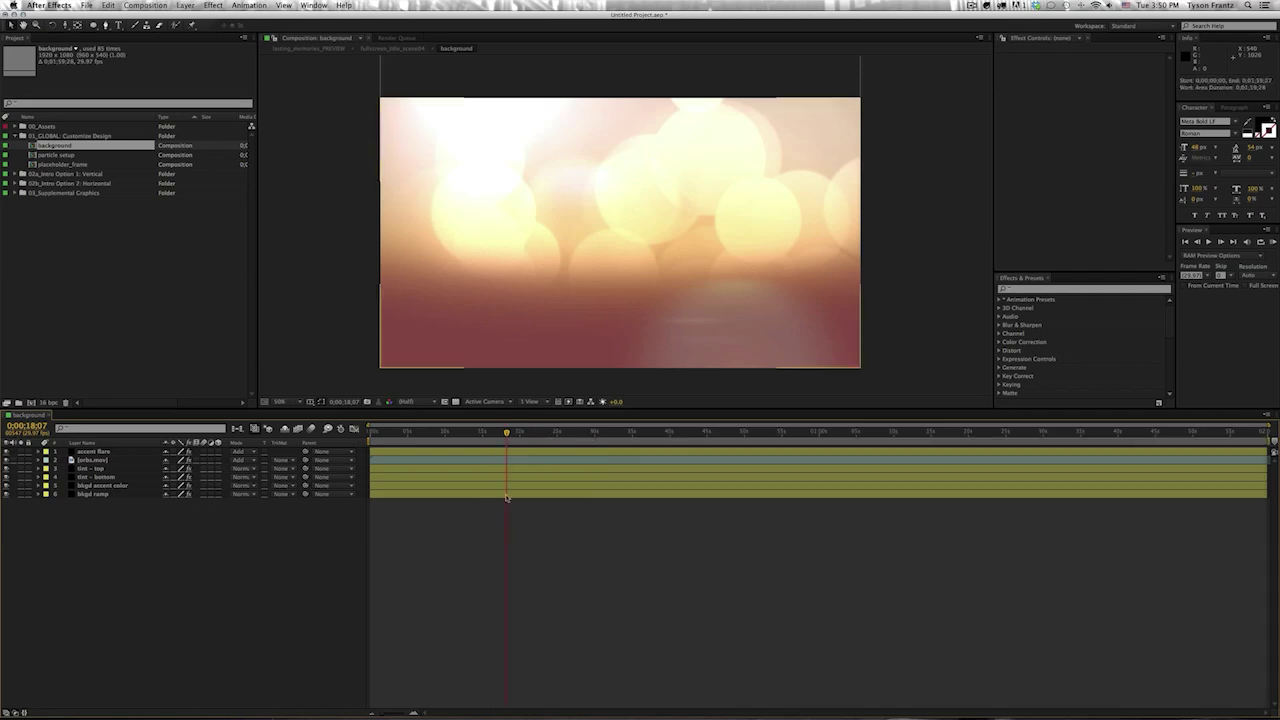
left_click(450, 503)
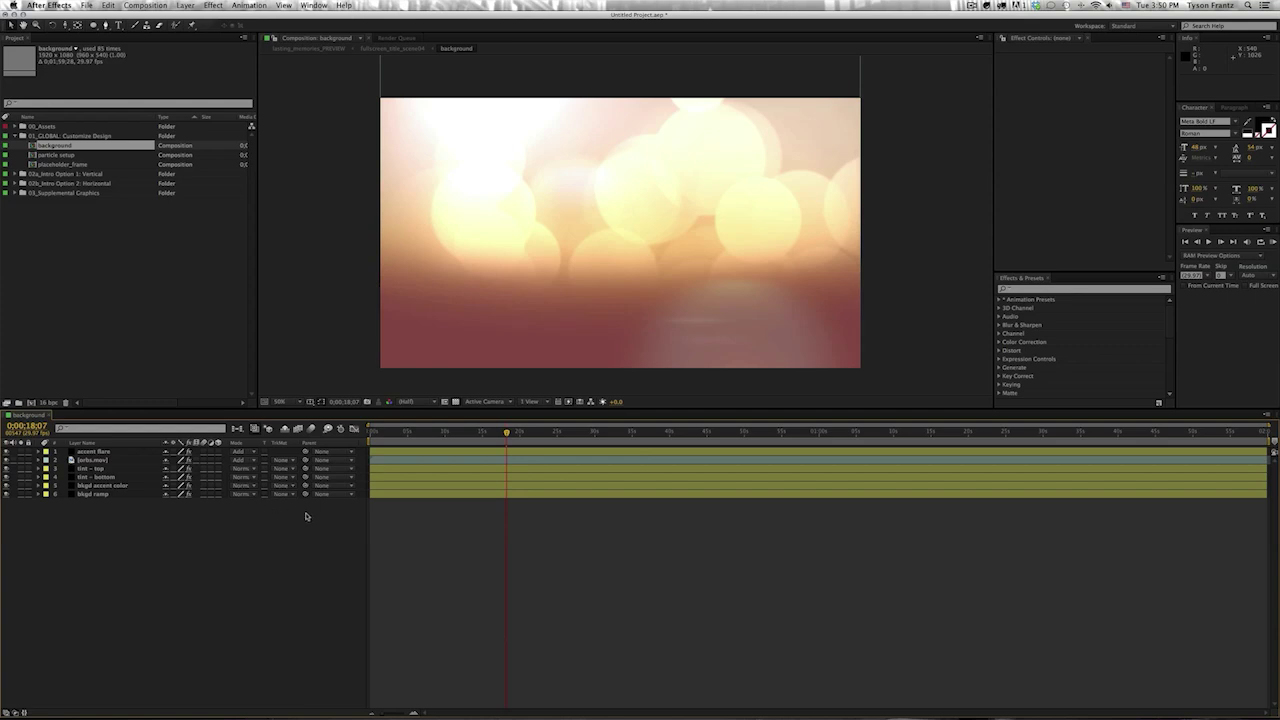
left_click(316, 283)
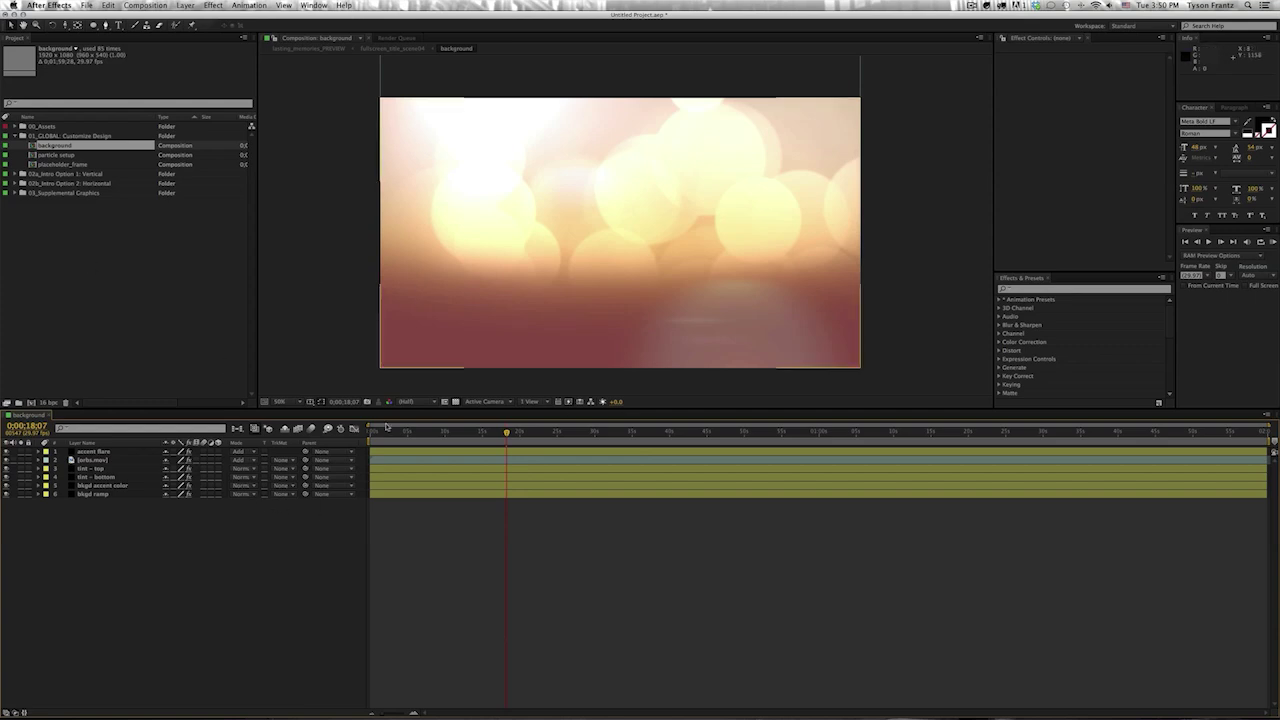
left_click(74, 500)
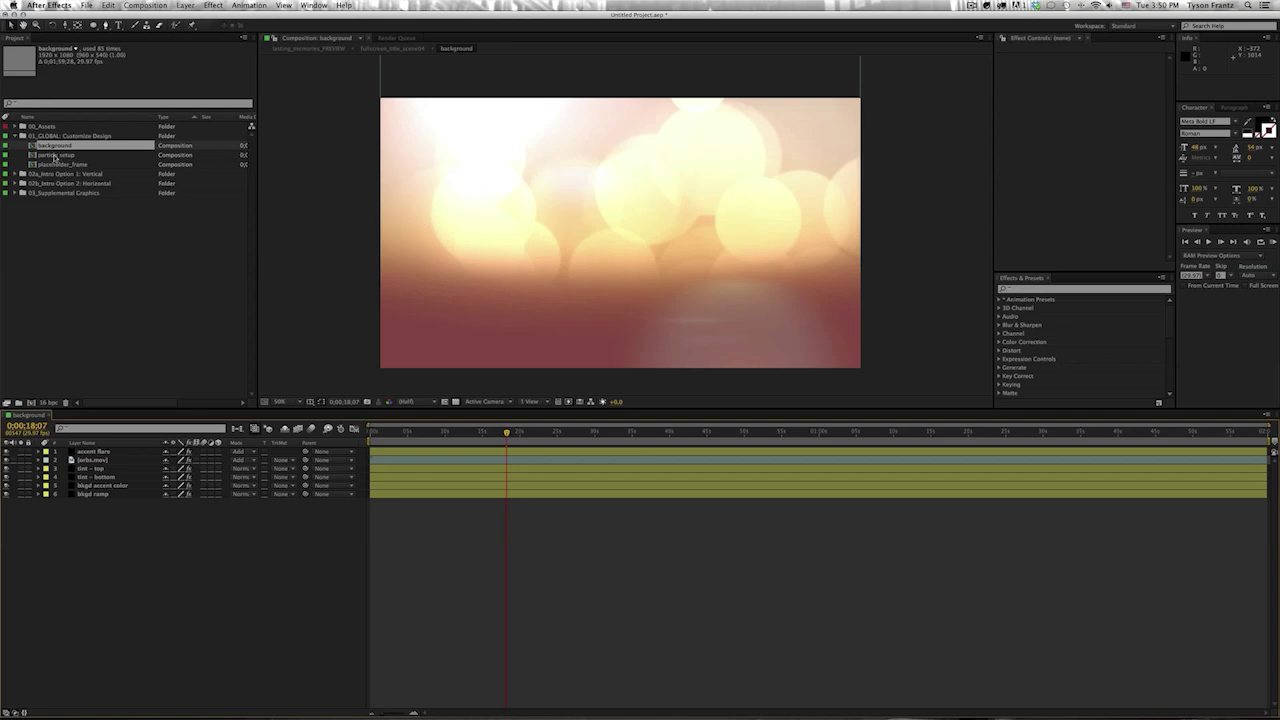
- Preview particle setup, close it and the background comp, then open placeholder_frame
double_click(55, 156)
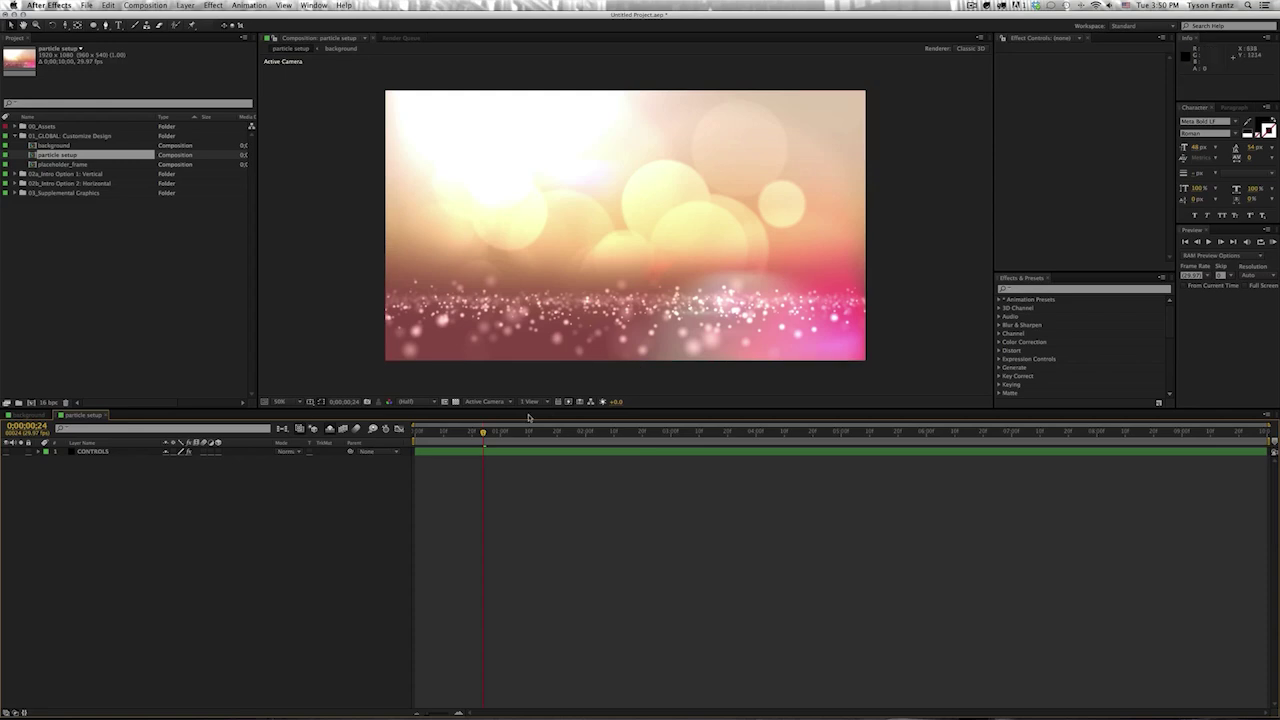
key("super+w")
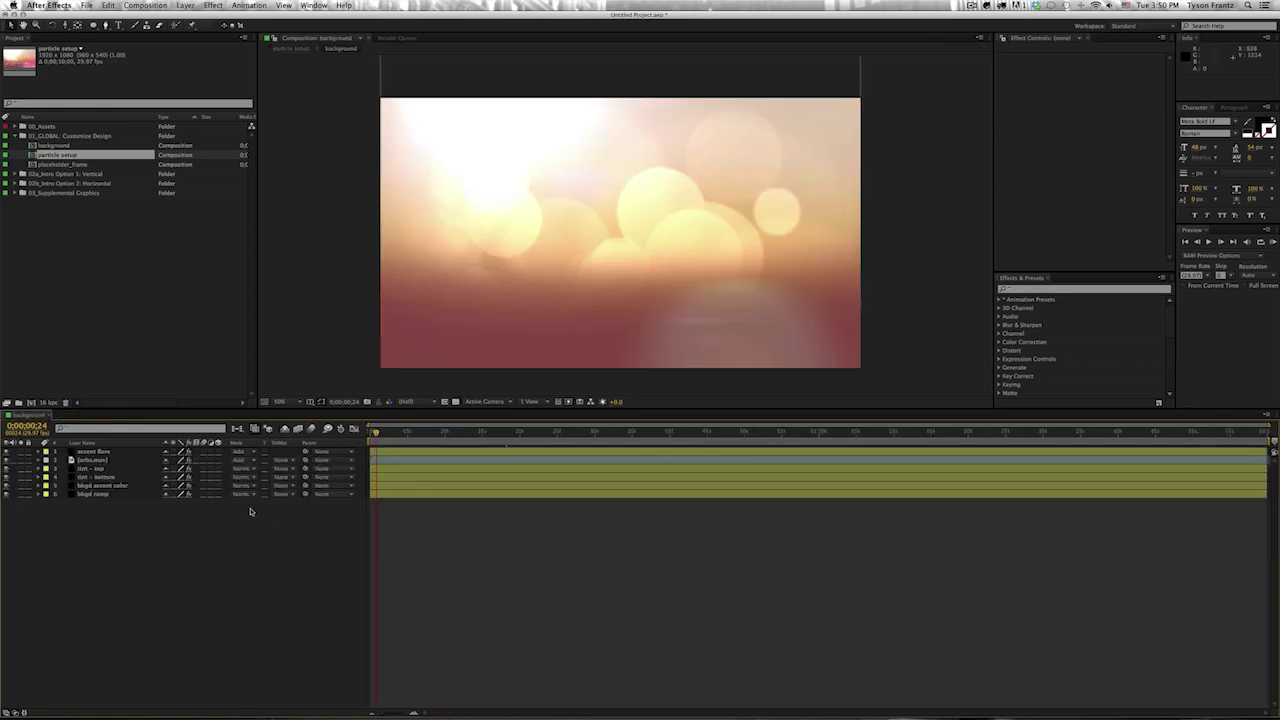
key("super+w")
double_click(62, 165)
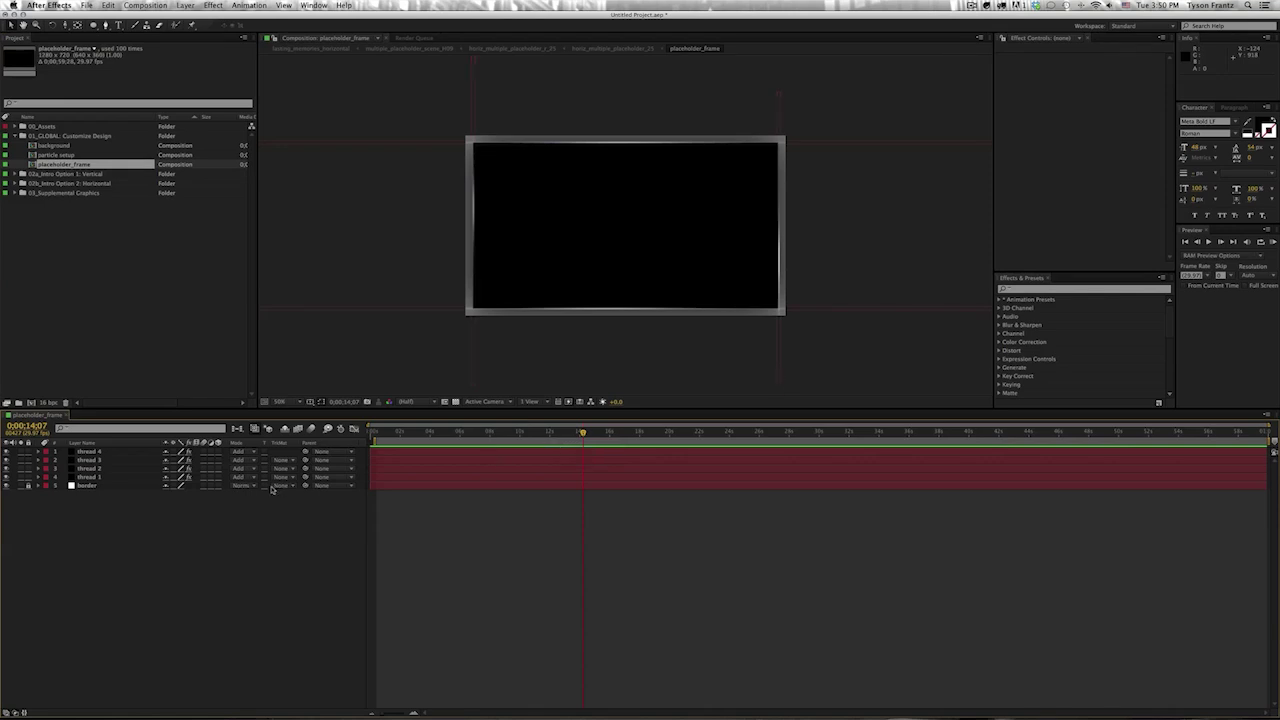
- Close placeholder_frame, collapse 01_GLOBAL: Customize Design and briefly select the two intro folders
key("super+w")
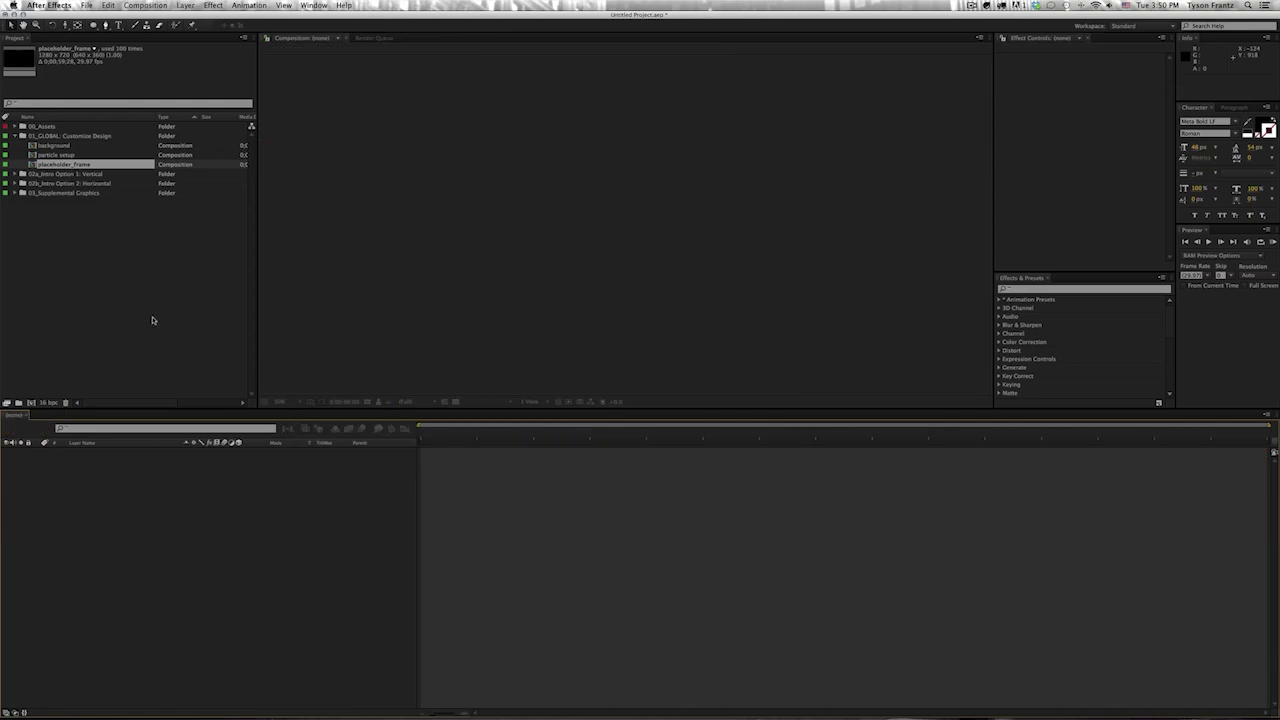
left_click(73, 252)
left_click(14, 136)
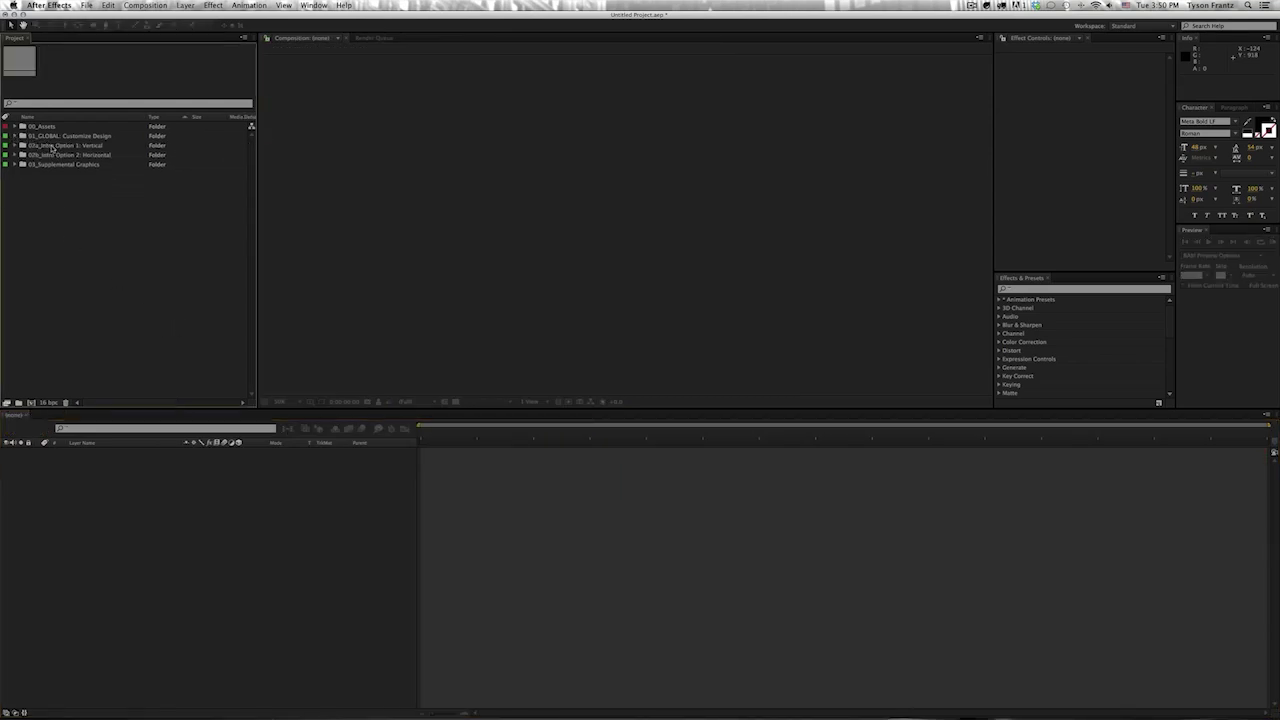
left_click(60, 146)
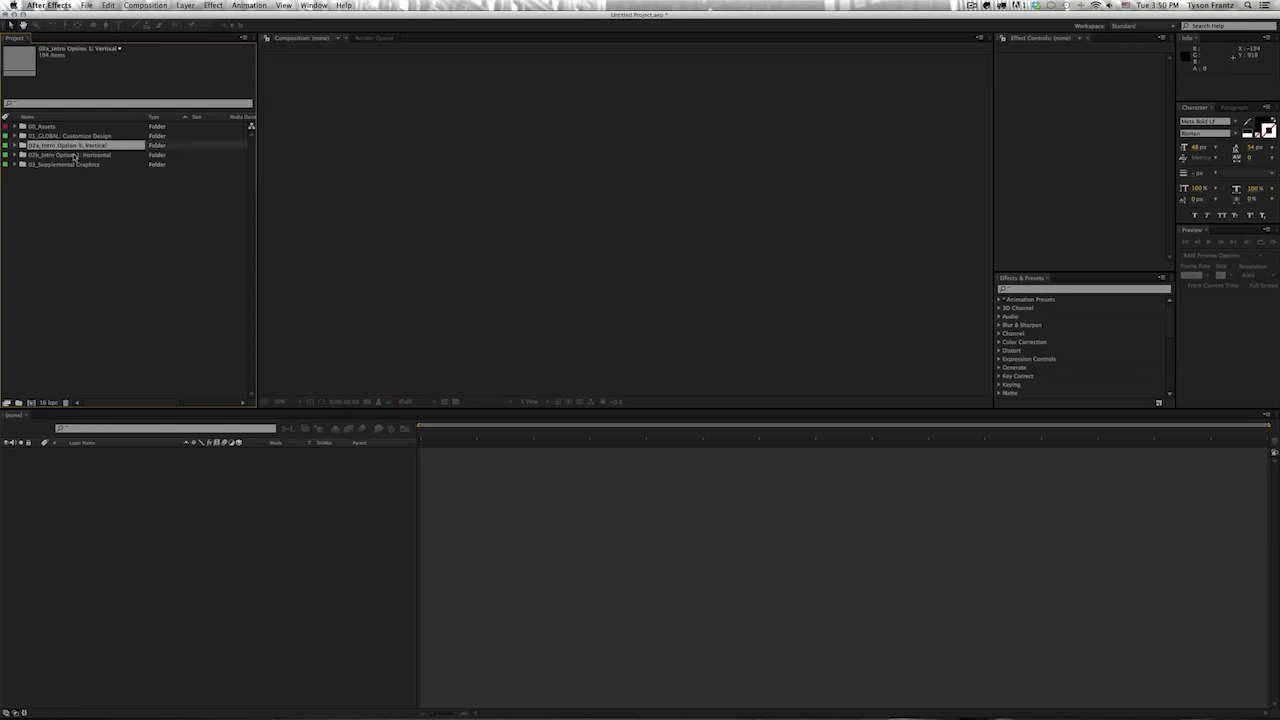
left_click(74, 156, "shift")
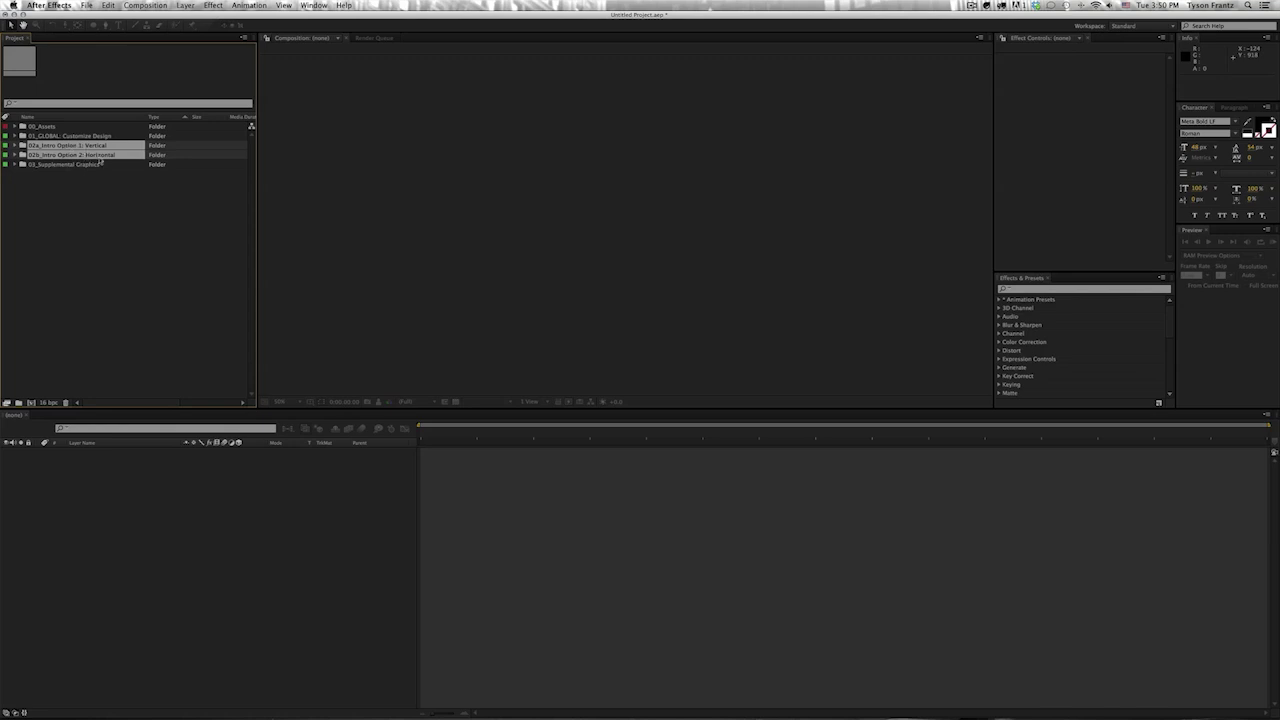
left_click(98, 206)
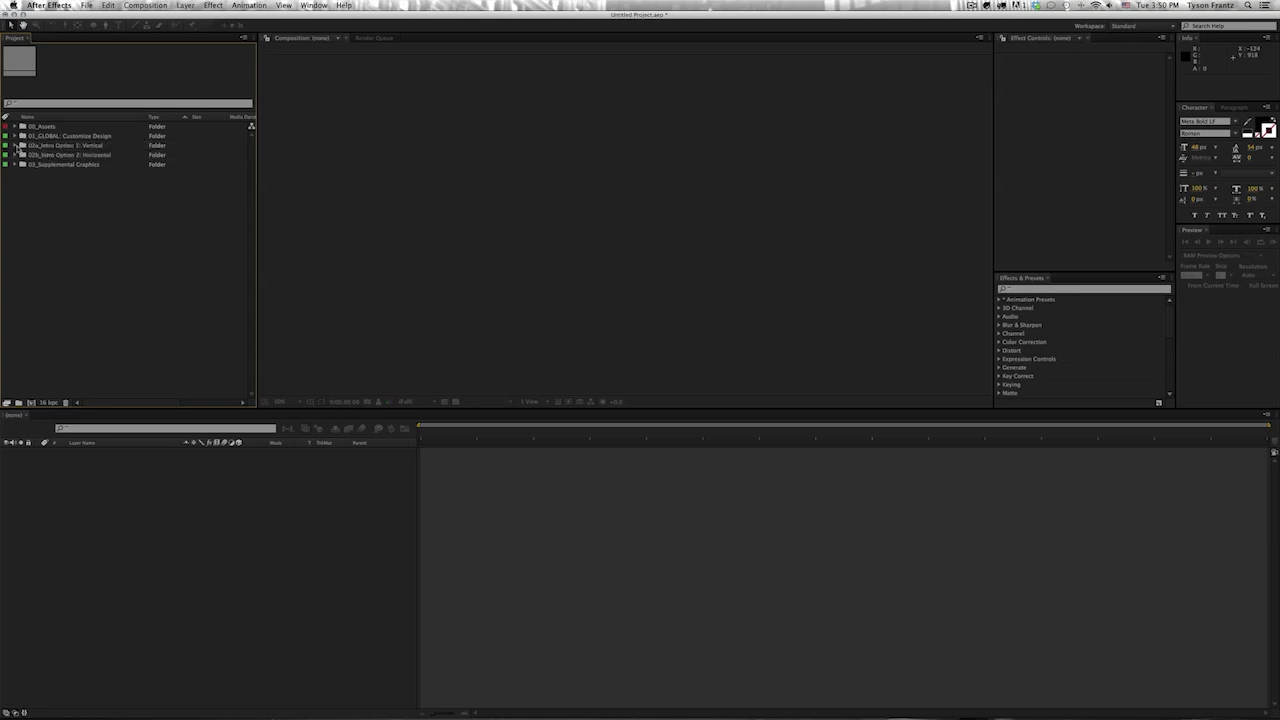
- Expand 02a_Intro Option 1: Vertical > step05 and duplicate lasting_memories_vertical
left_click(15, 146)
left_click(66, 186)
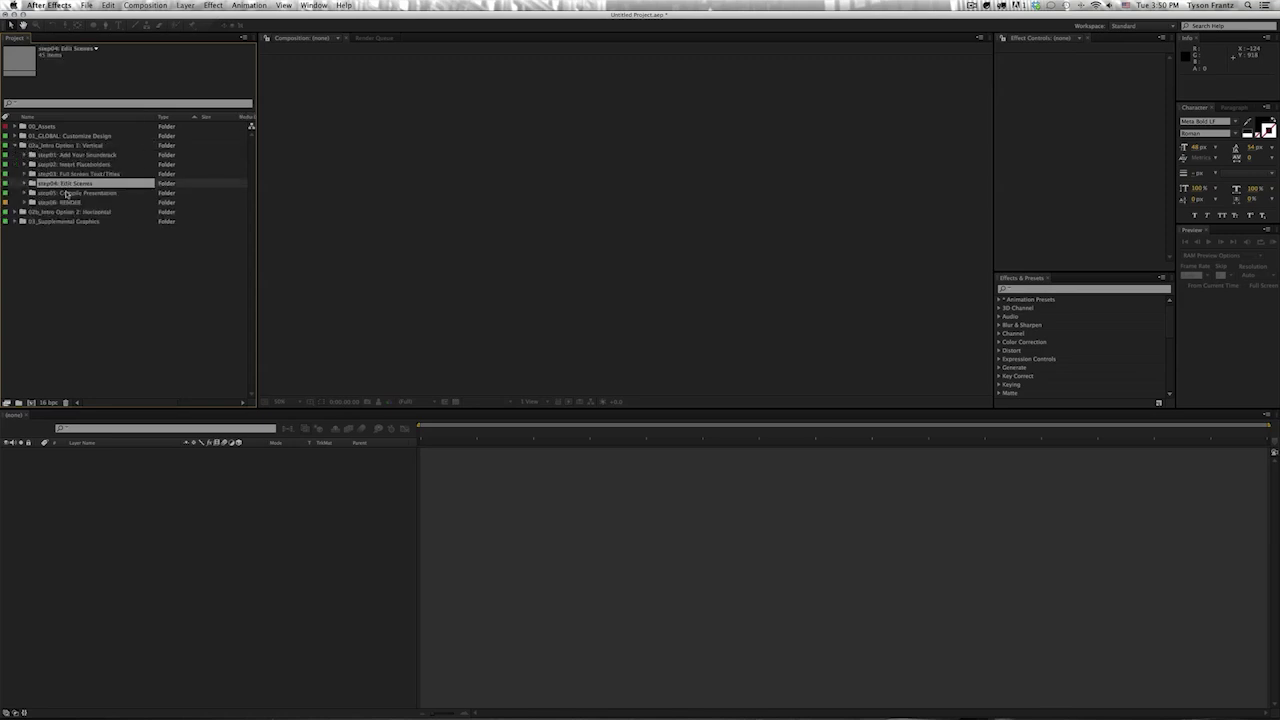
left_click(61, 193)
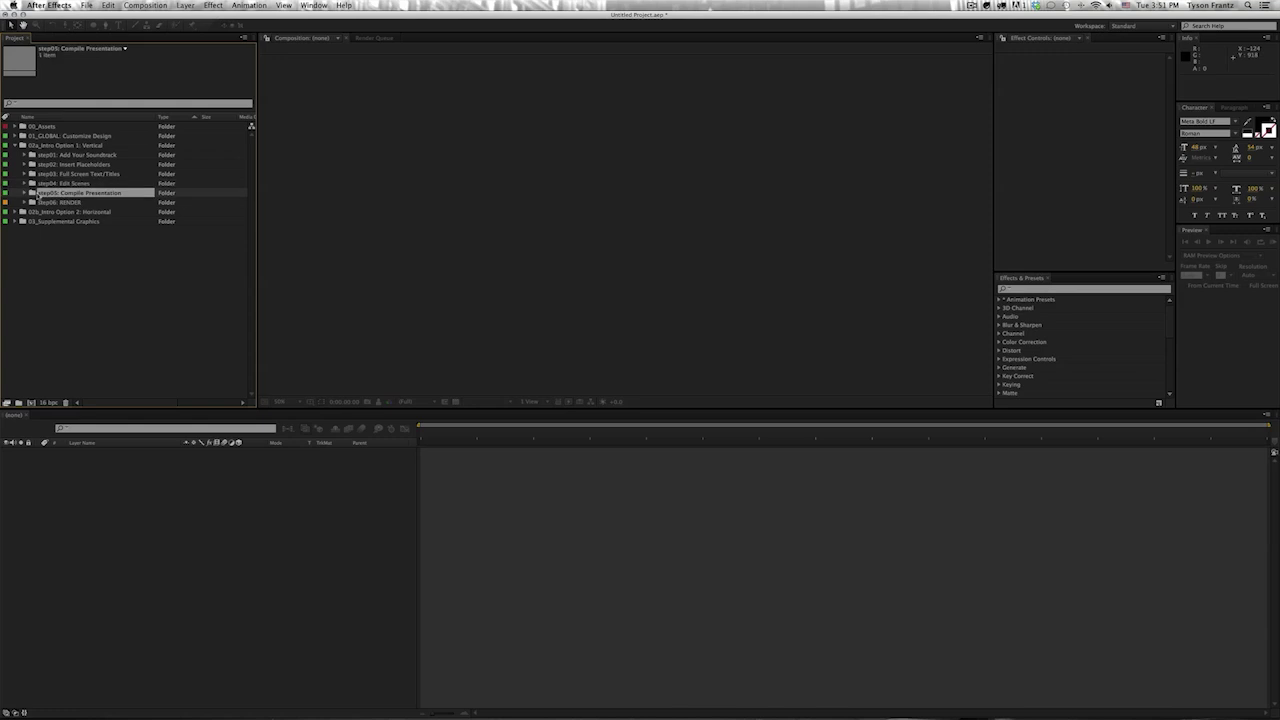
left_click(24, 194)
left_click(54, 205)
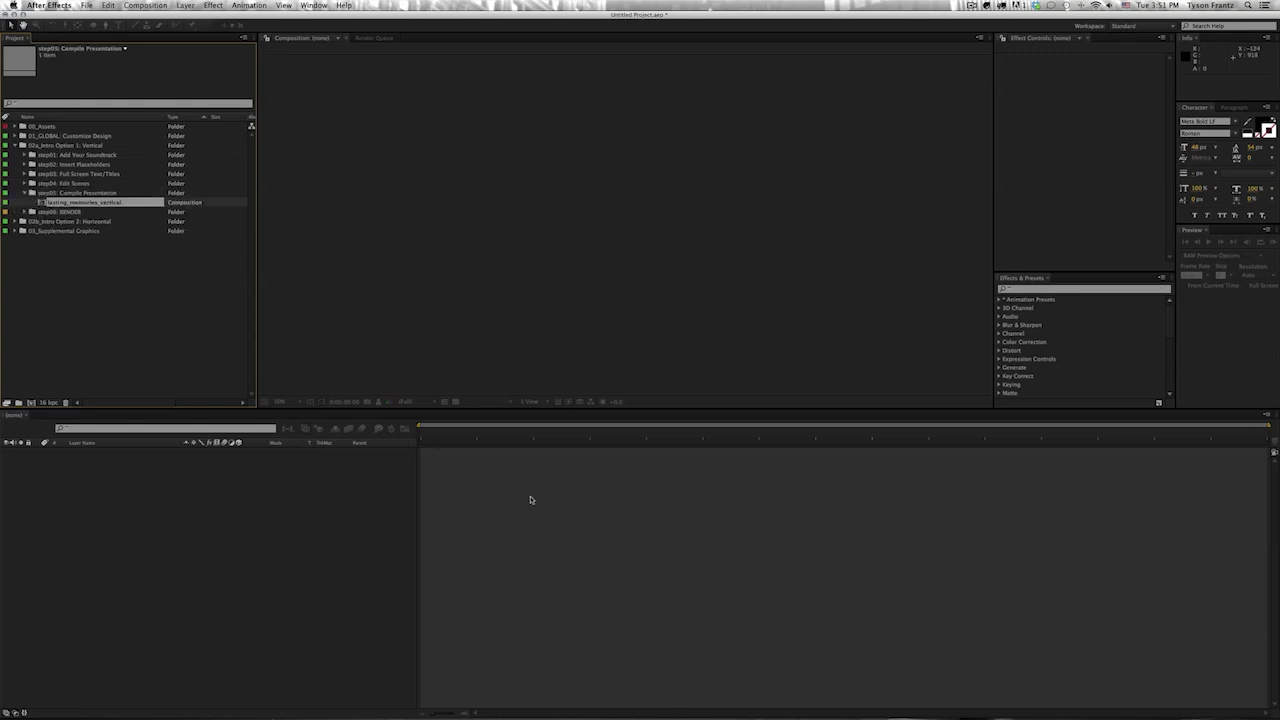
left_click(114, 203)
key("ctrl+d")
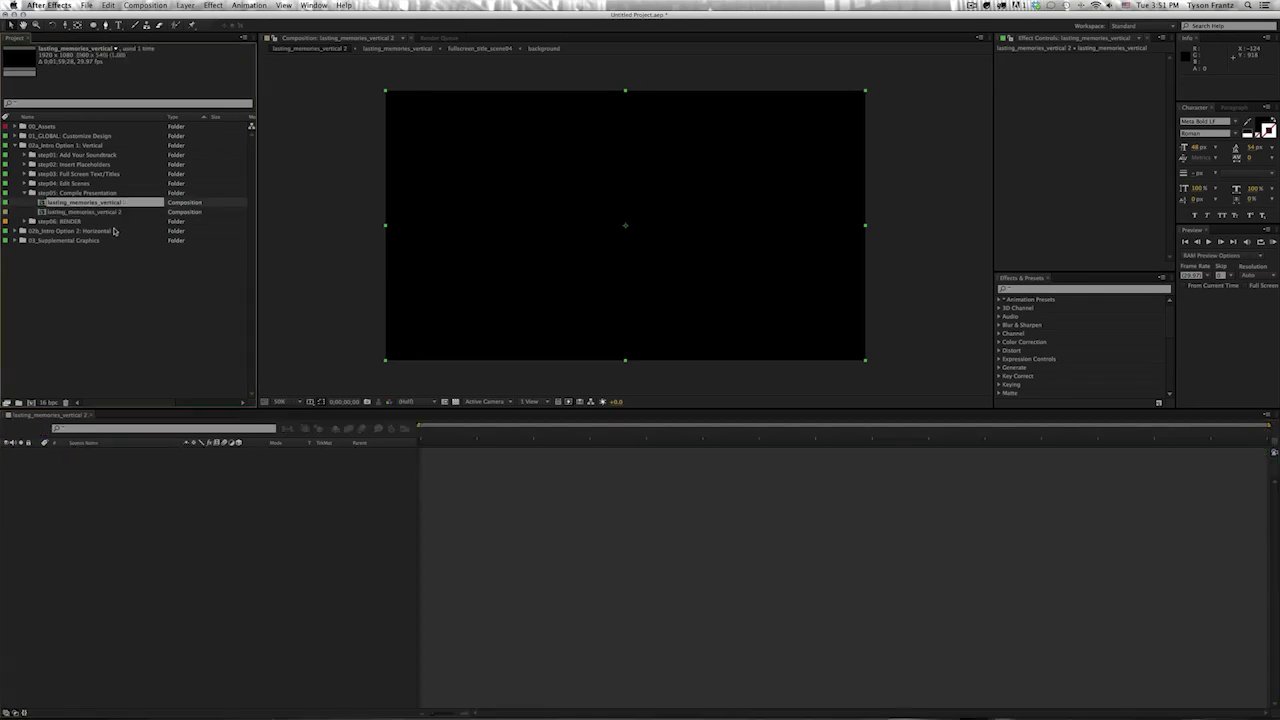
- Open the original lasting_memories_vertical, undo the duplicate and jump to 0:00:07:11
double_click(125, 203)
key("ctrl+z")
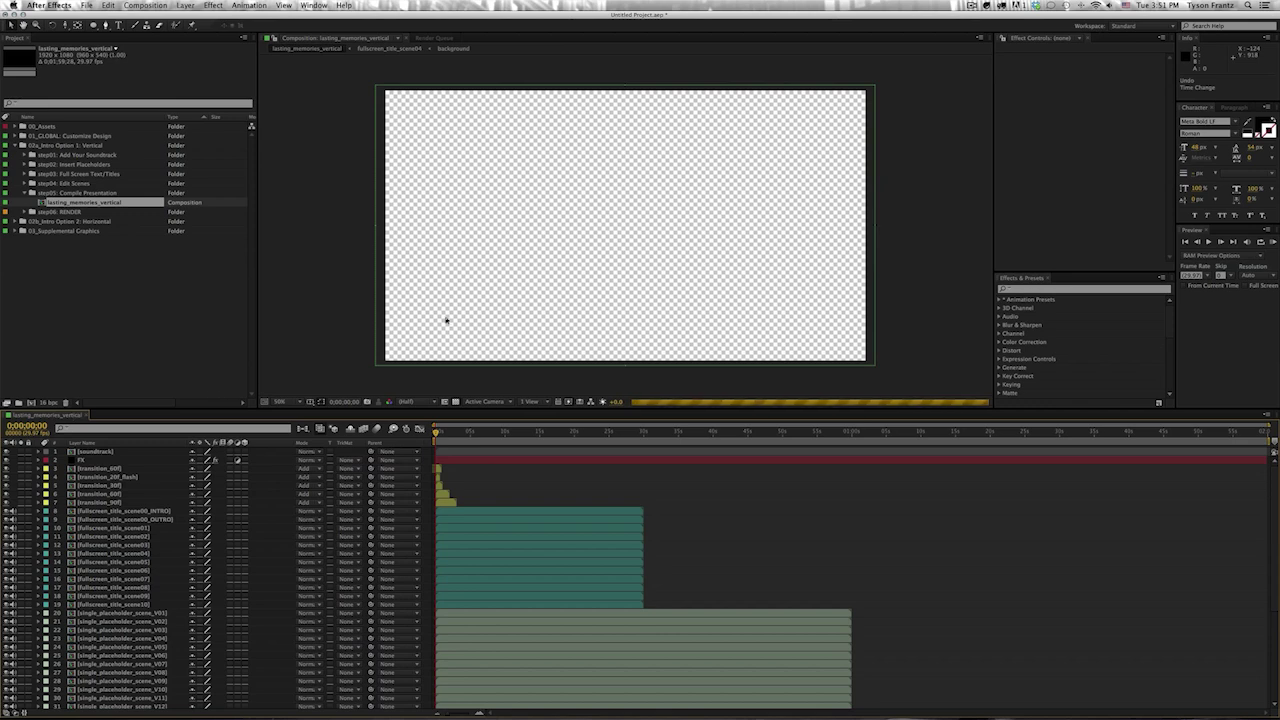
left_click(487, 433)
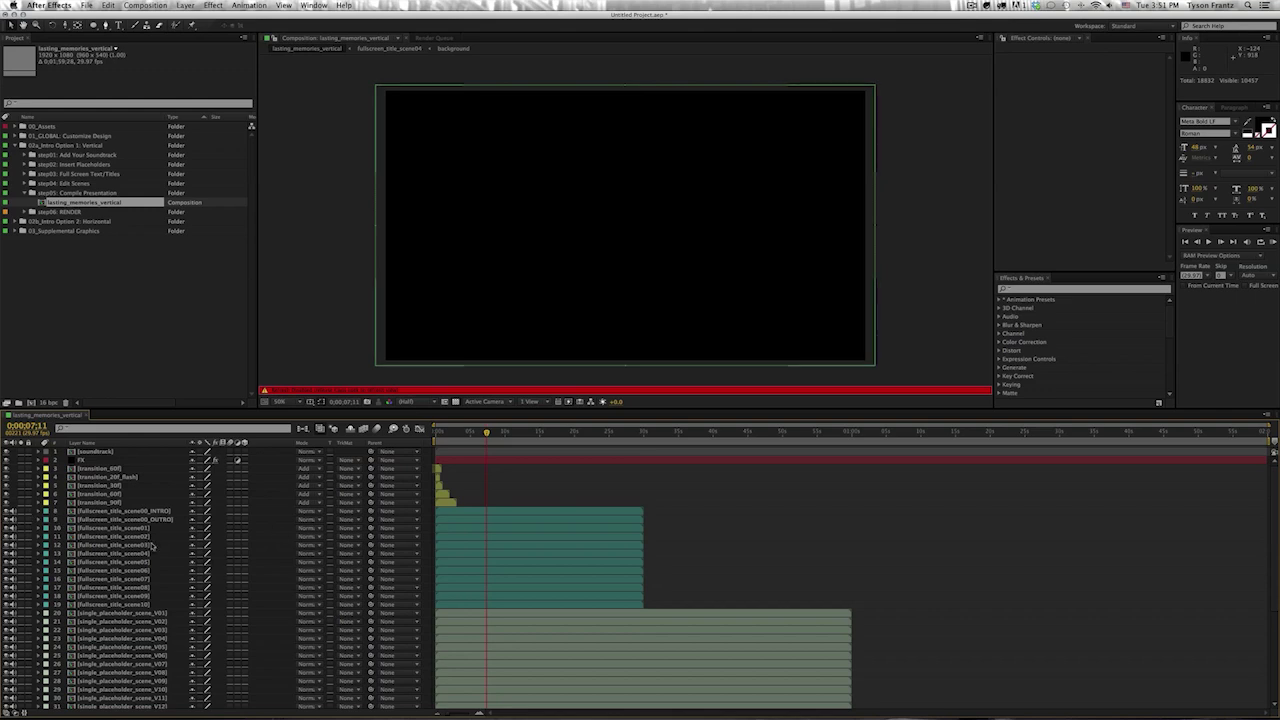
scroll(240, 560, "down", 1)
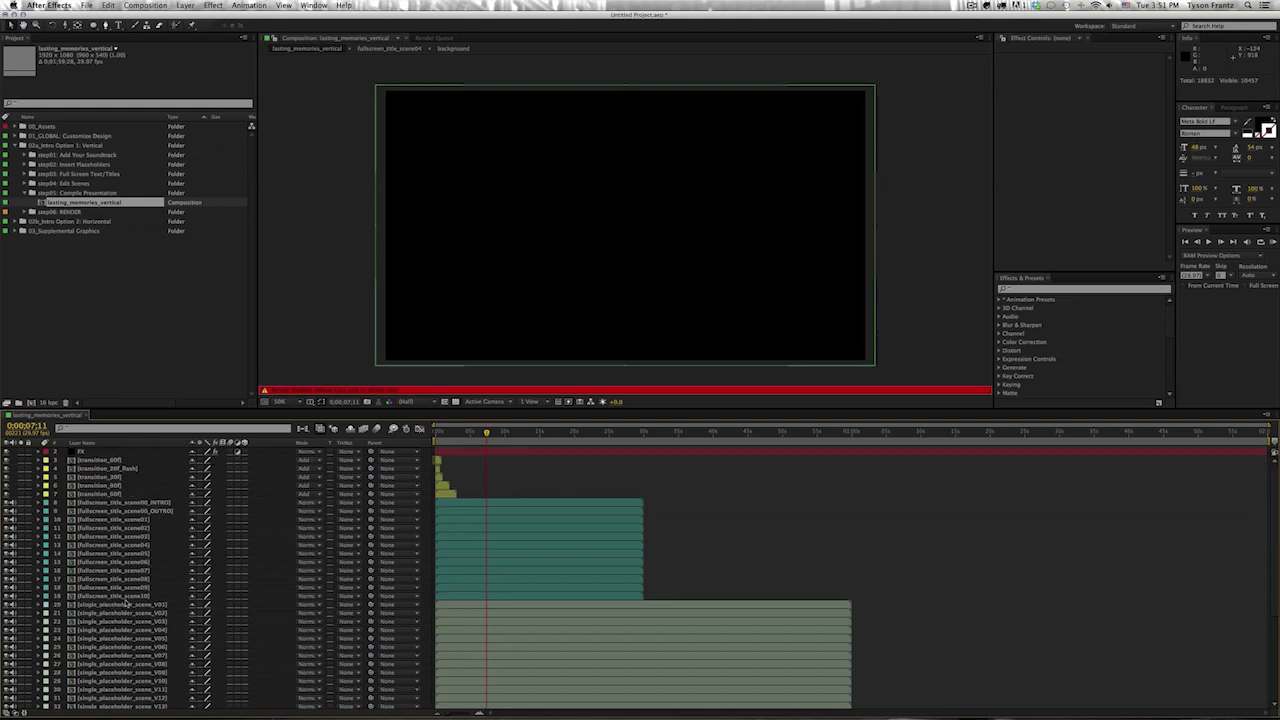
scroll(118, 612, "down", 5)
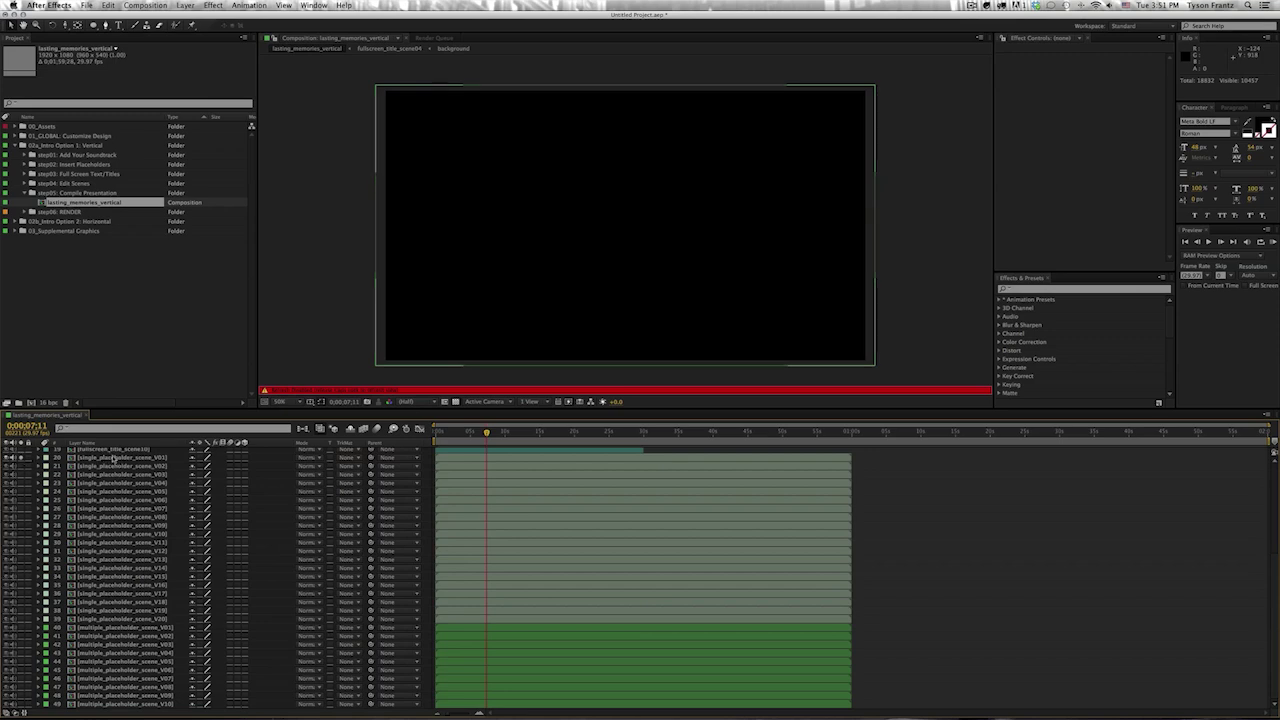
- Re-enable viewer rendering, preview the title scene near 2 seconds and layer 40, then close the comp
key("Caps_Lock")
left_click(449, 434)
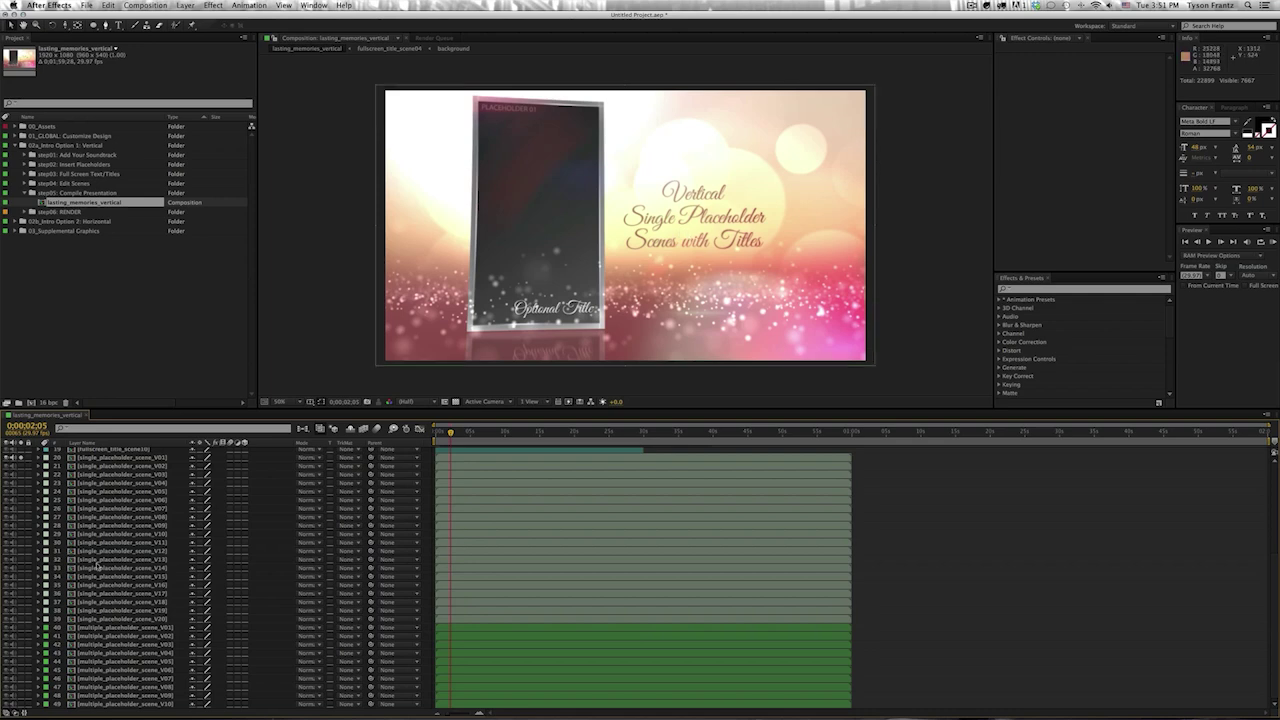
left_click(22, 628)
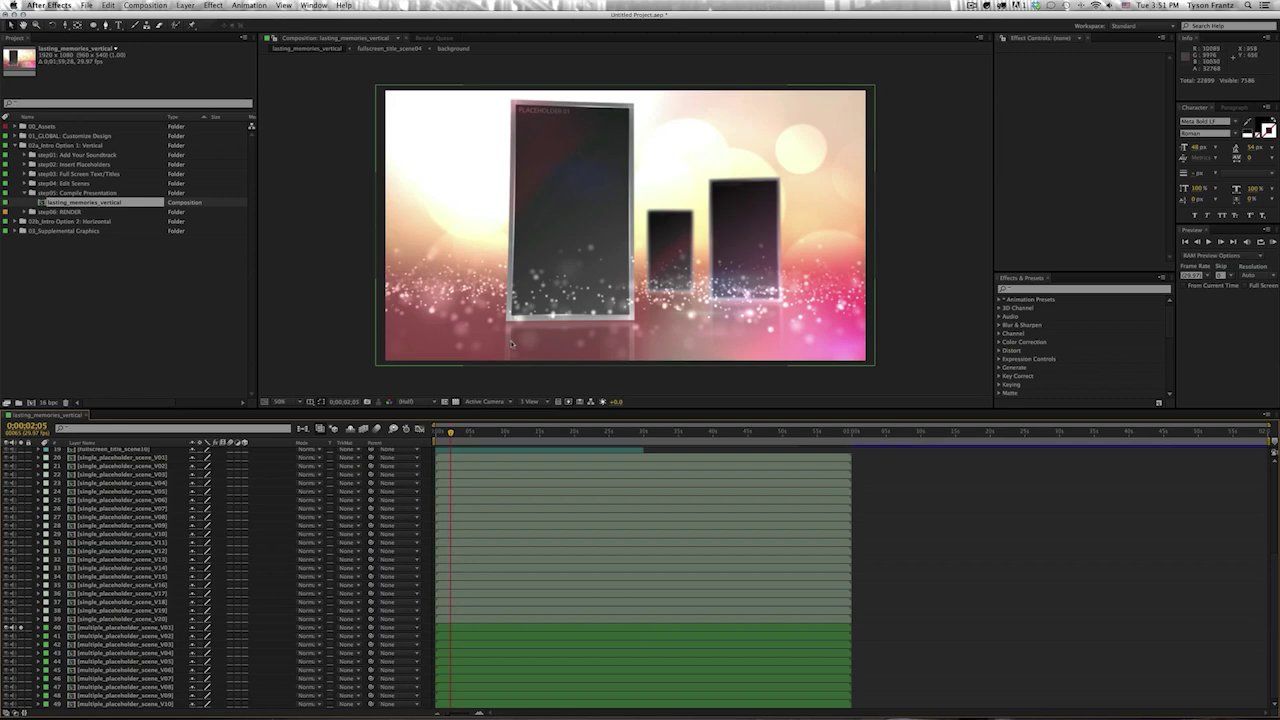
left_click(86, 414)
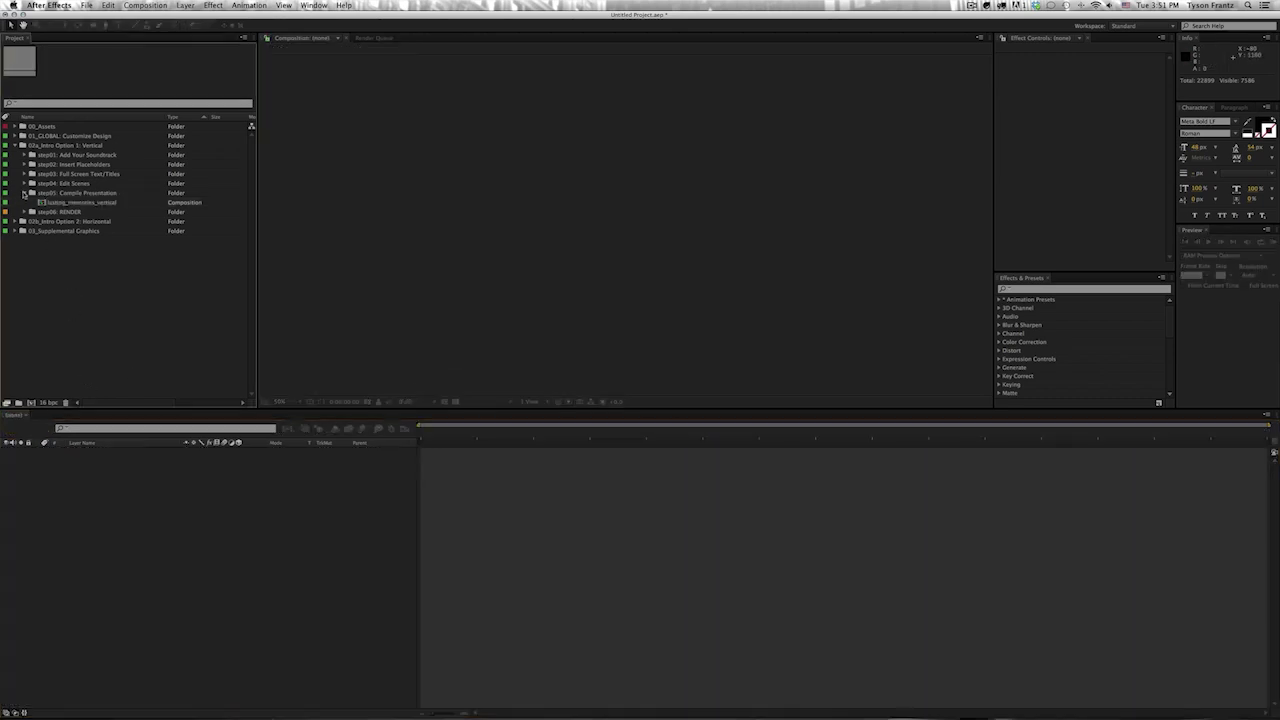
- Collapse the vertical intro, expand 02b_Intro Option 2: Horizontal > step05 and open lasting_memories_horizontal
left_click(24, 193)
left_click(32, 146)
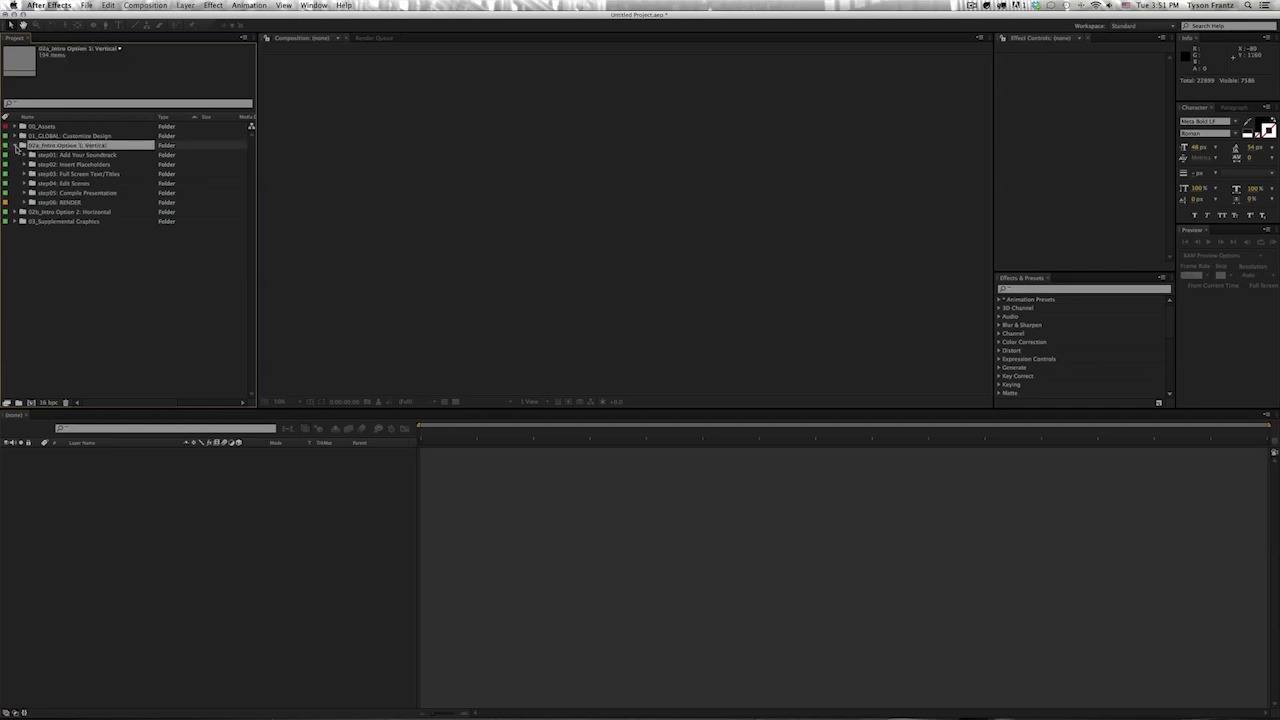
left_click(22, 145)
left_click(22, 155)
left_click(24, 202)
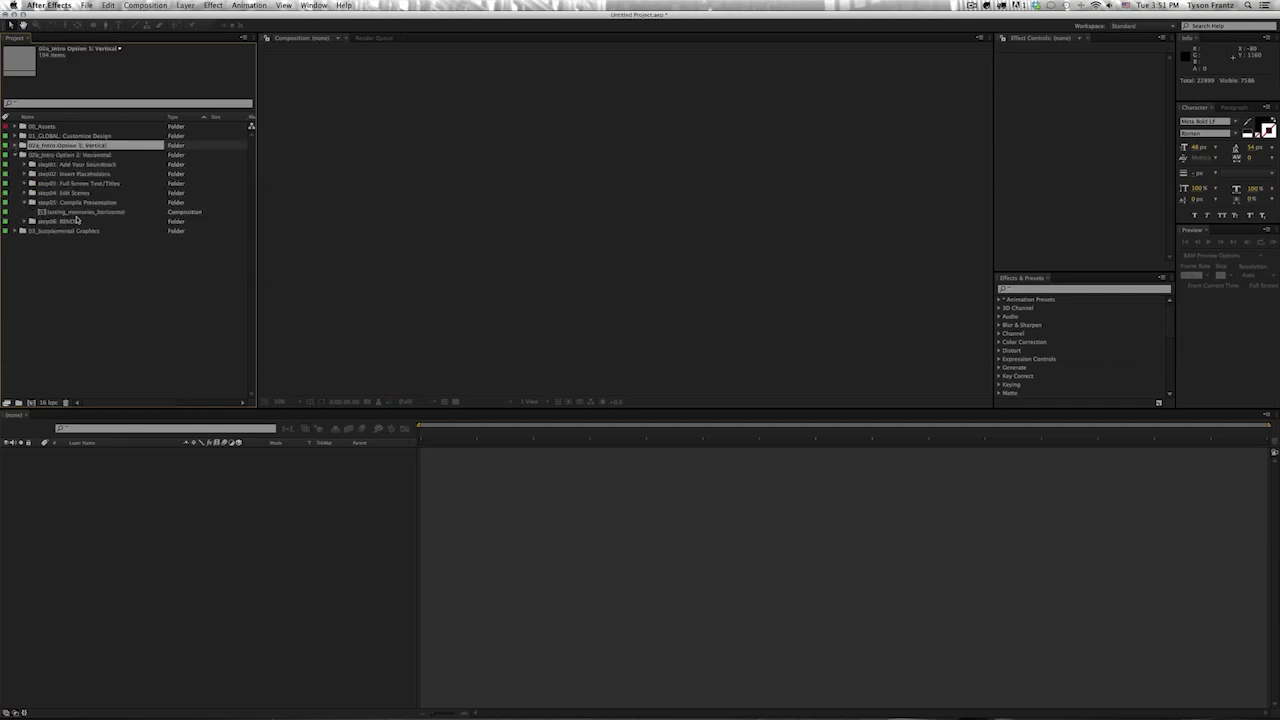
double_click(78, 212)
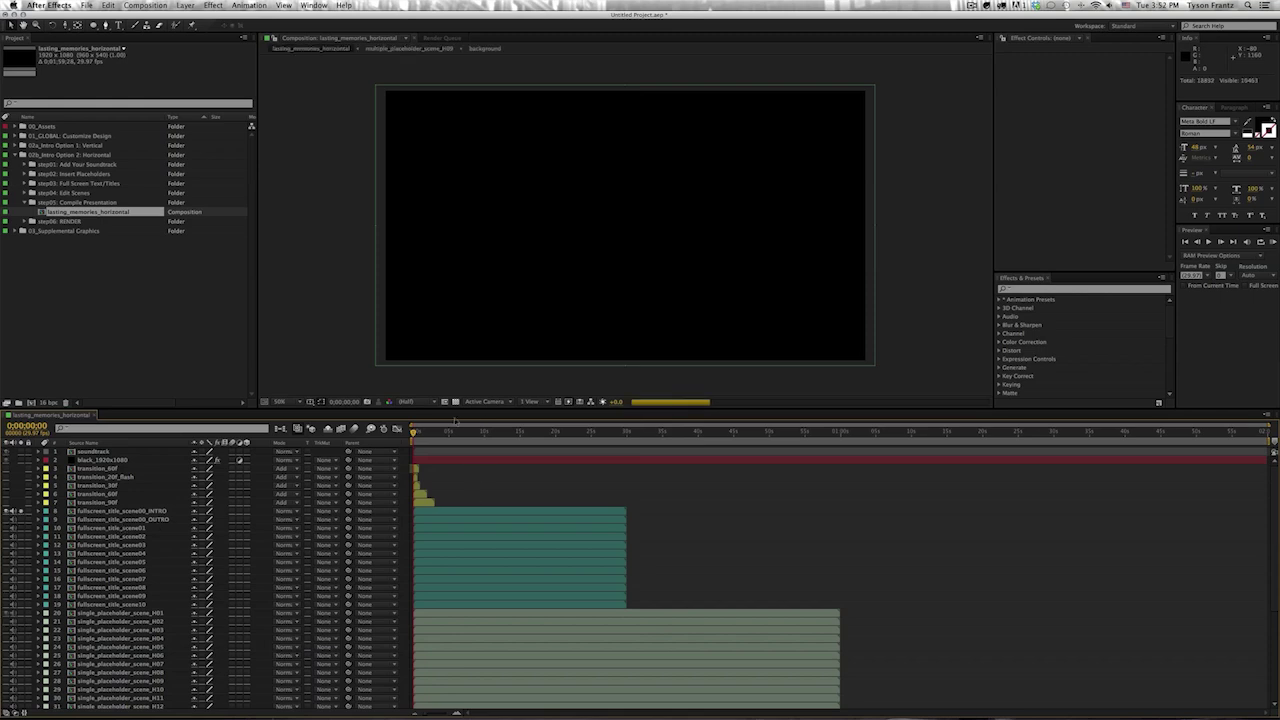
- Preview the title frame at 0;00;02;03, close the horizontal comp and collapse step05
left_click(433, 431)
left_click_drag(433, 432, 428, 432)
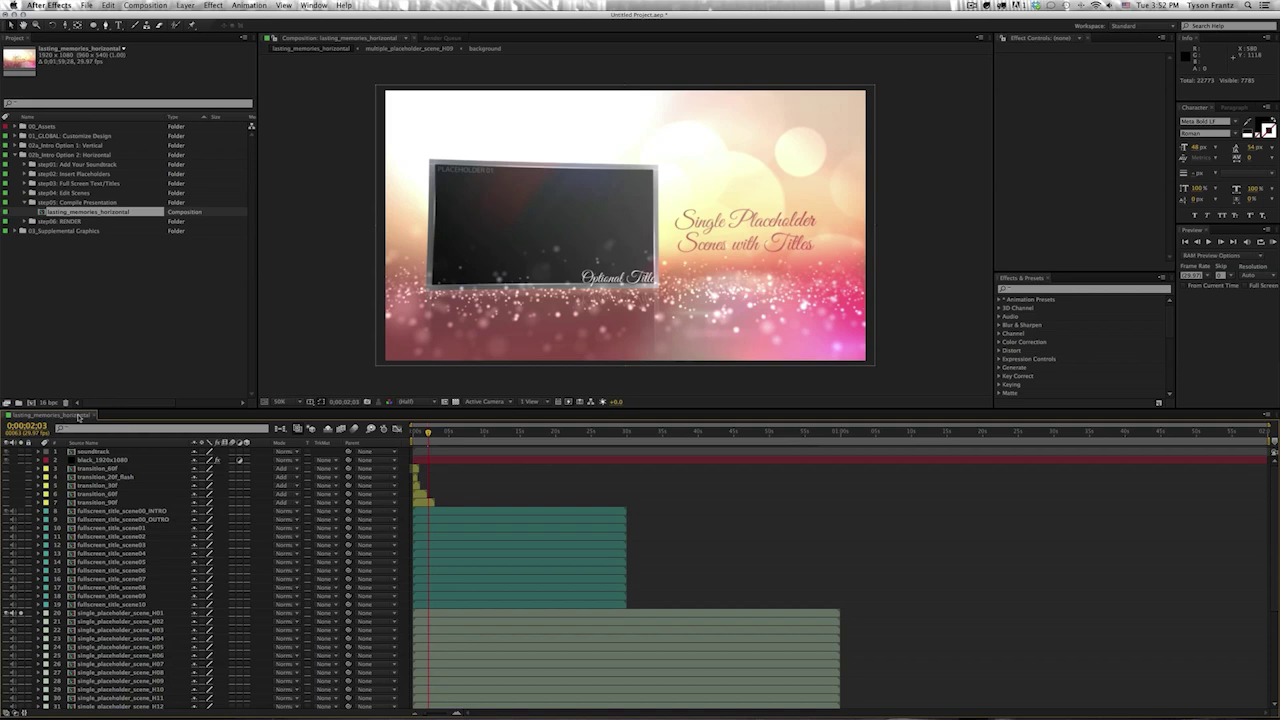
left_click(79, 415)
left_click(27, 203)
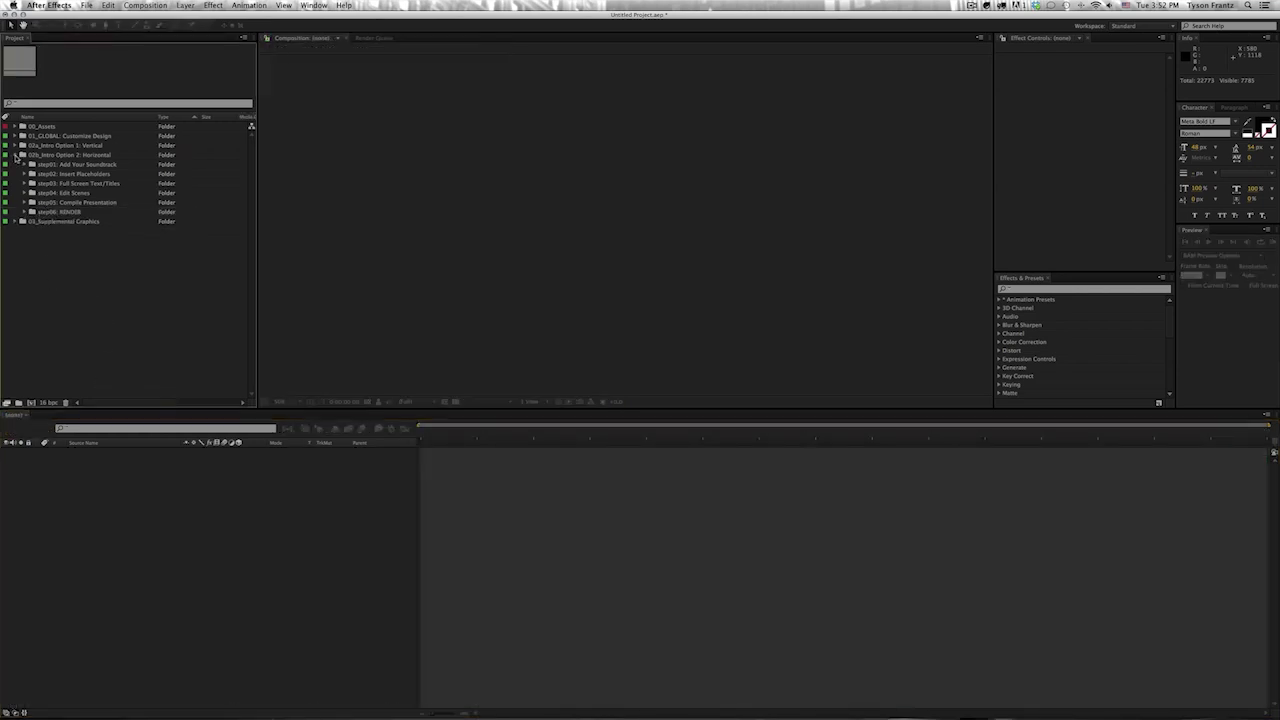
- Collapse 02b and expand 03_Supplemental Graphics with its 1_Lower Thirds, 2_Transitions and 3_Looping Backgrounds folders
left_click(16, 155)
left_click(46, 165)
left_click(16, 164)
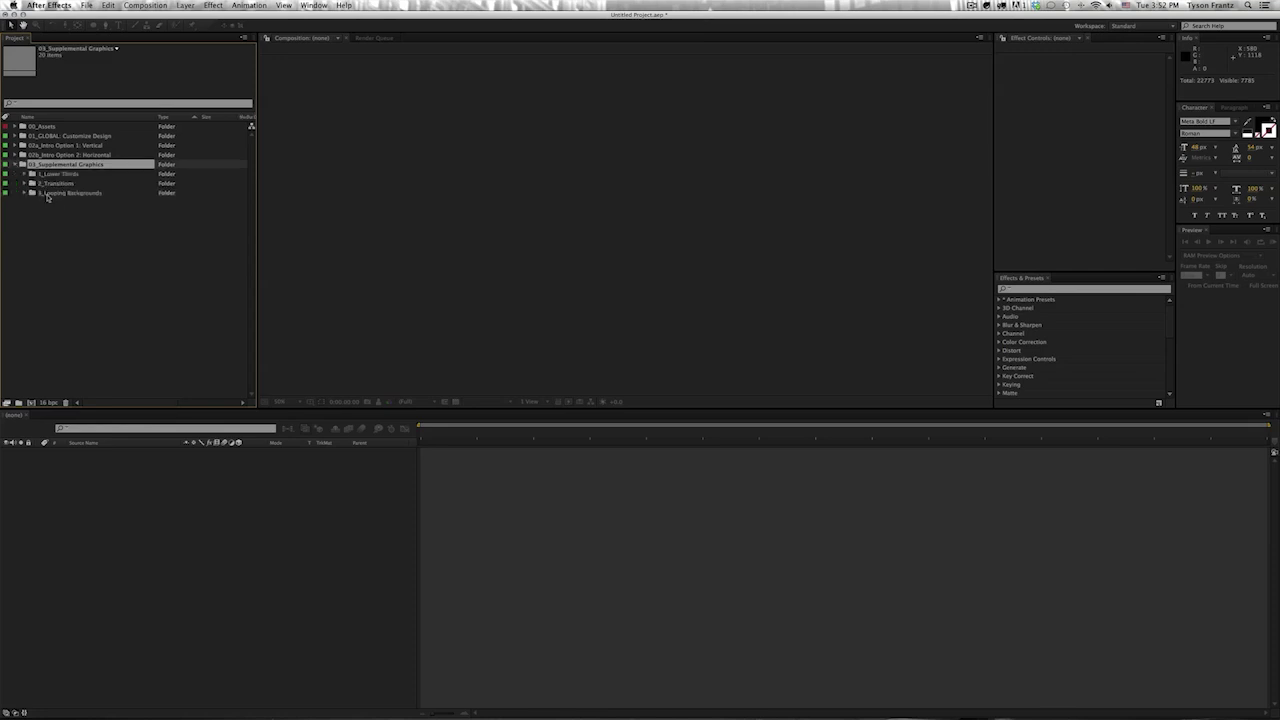
left_click(57, 173)
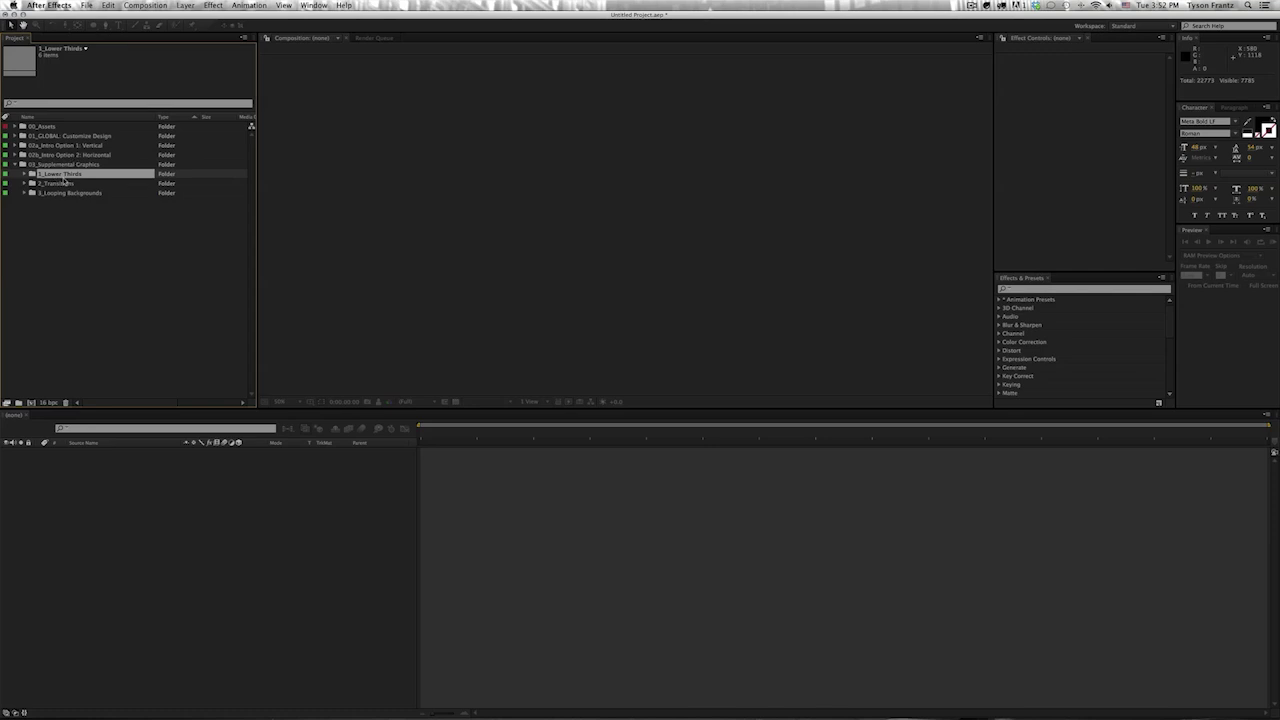
left_click(68, 224)
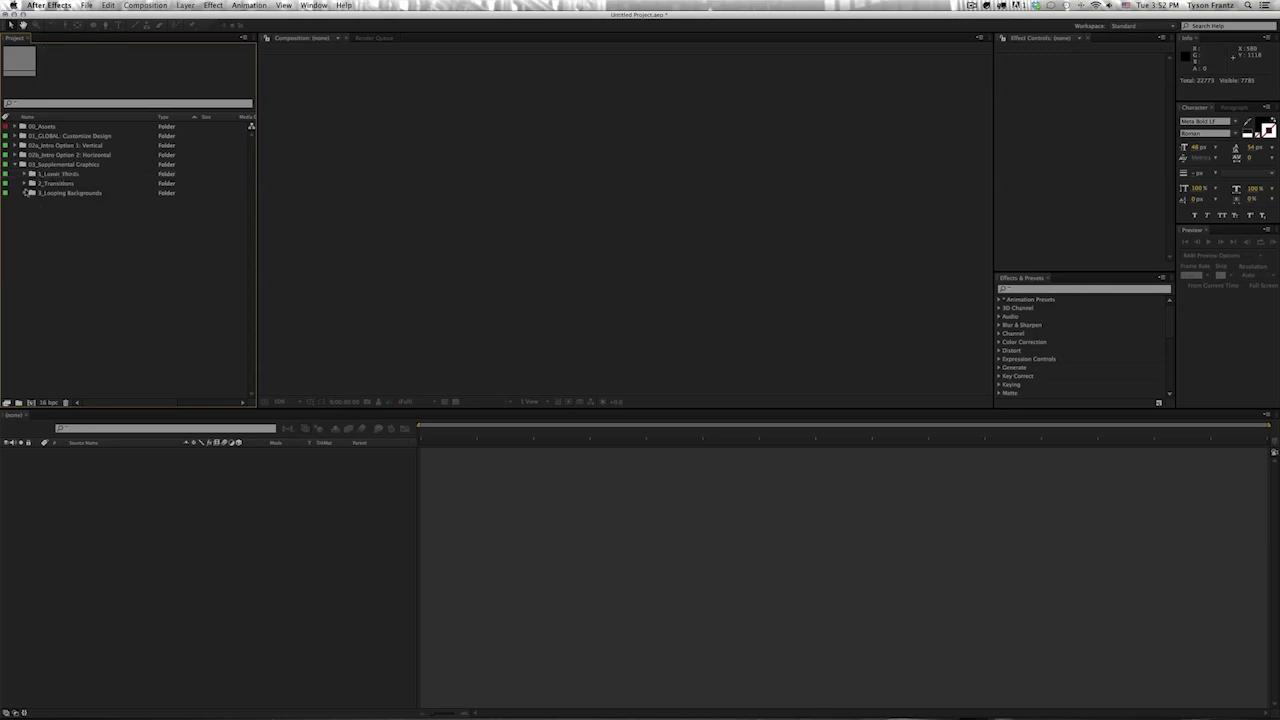
left_click(24, 174)
left_click(25, 241)
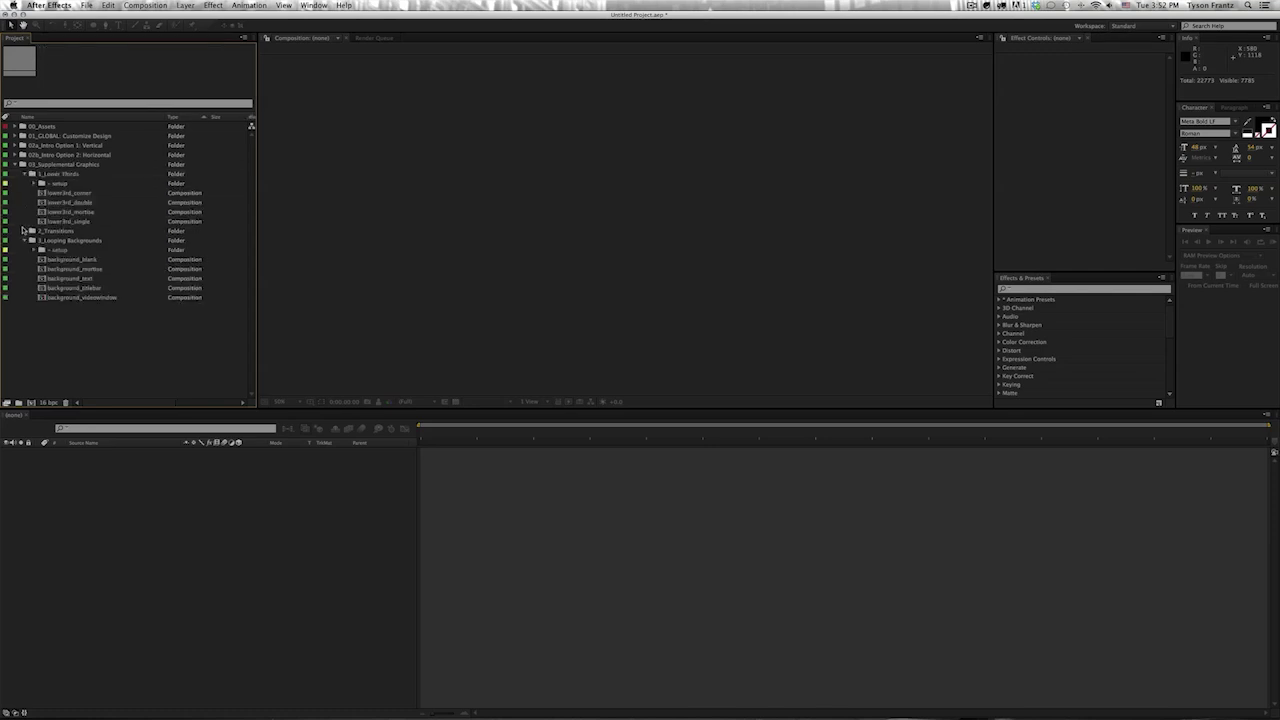
left_click(23, 231)
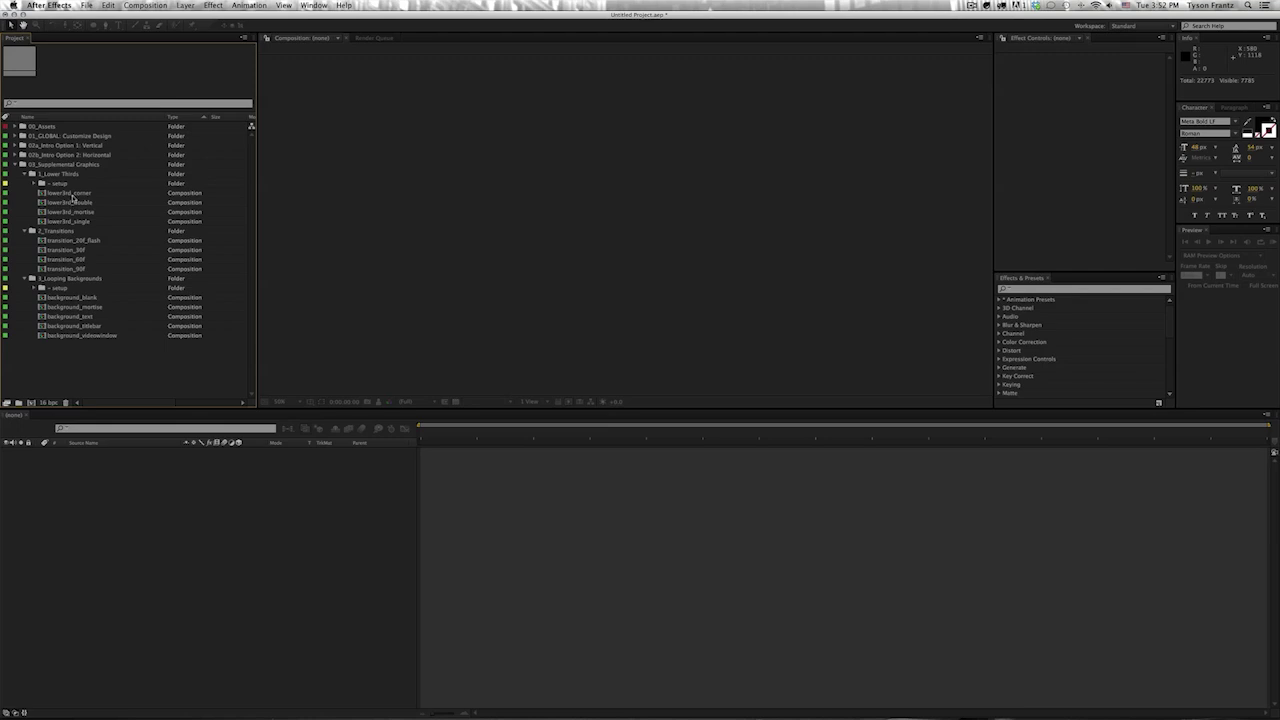
left_click(76, 194)
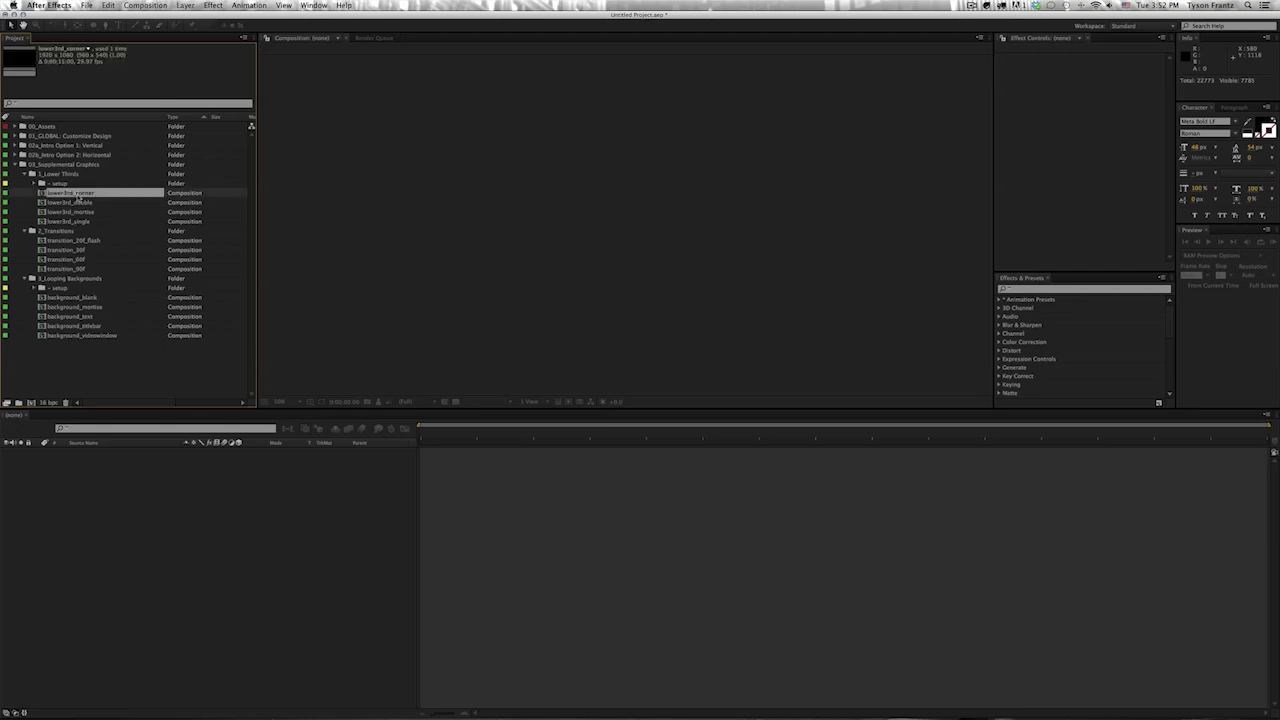
- Open and preview lower3rd_corner at 0:00:01:25, lower3rd_double, lower3rd_single and lower3rd_mortise at 0;00;01;21
double_click(77, 196)
left_click_drag(428, 449, 520, 449)
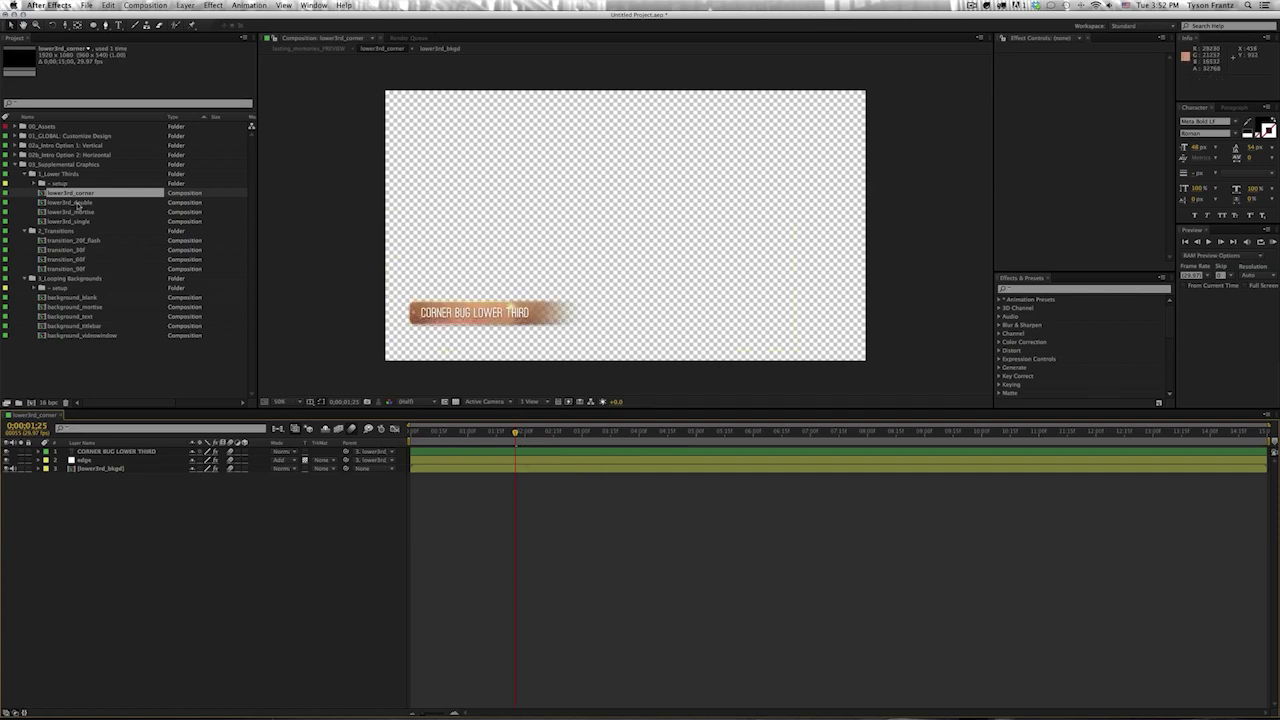
double_click(77, 203)
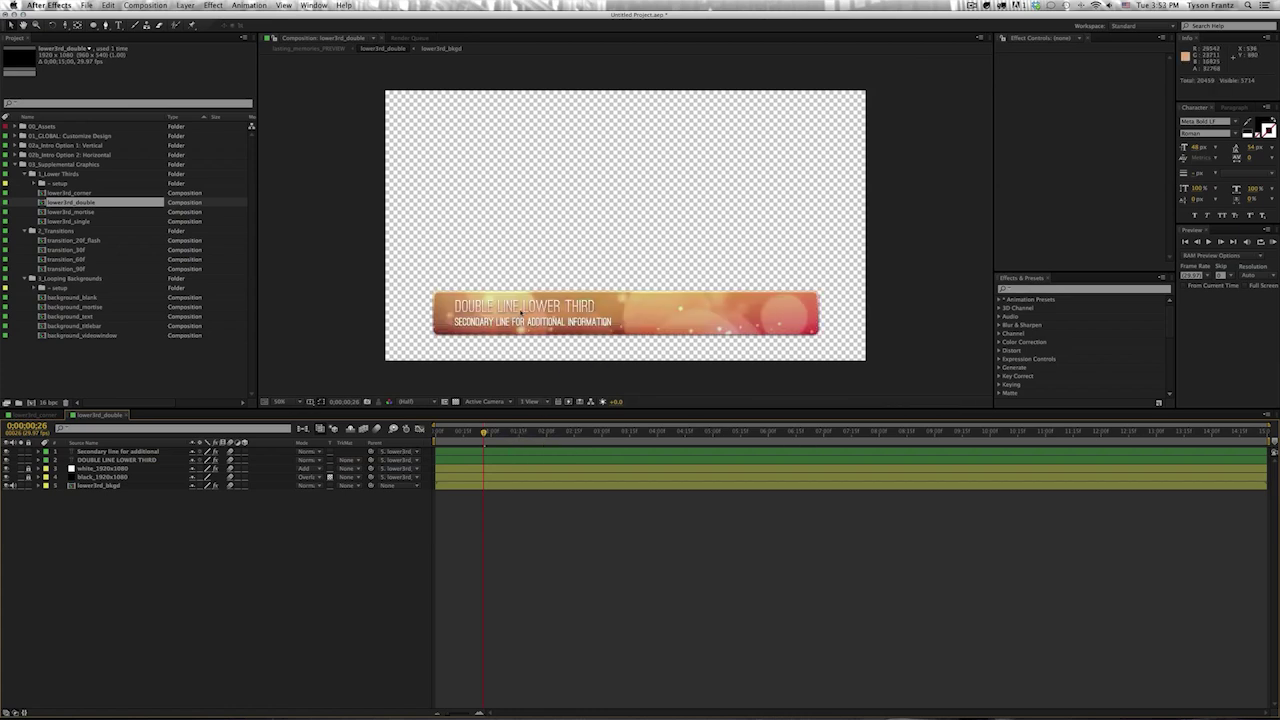
double_click(72, 221)
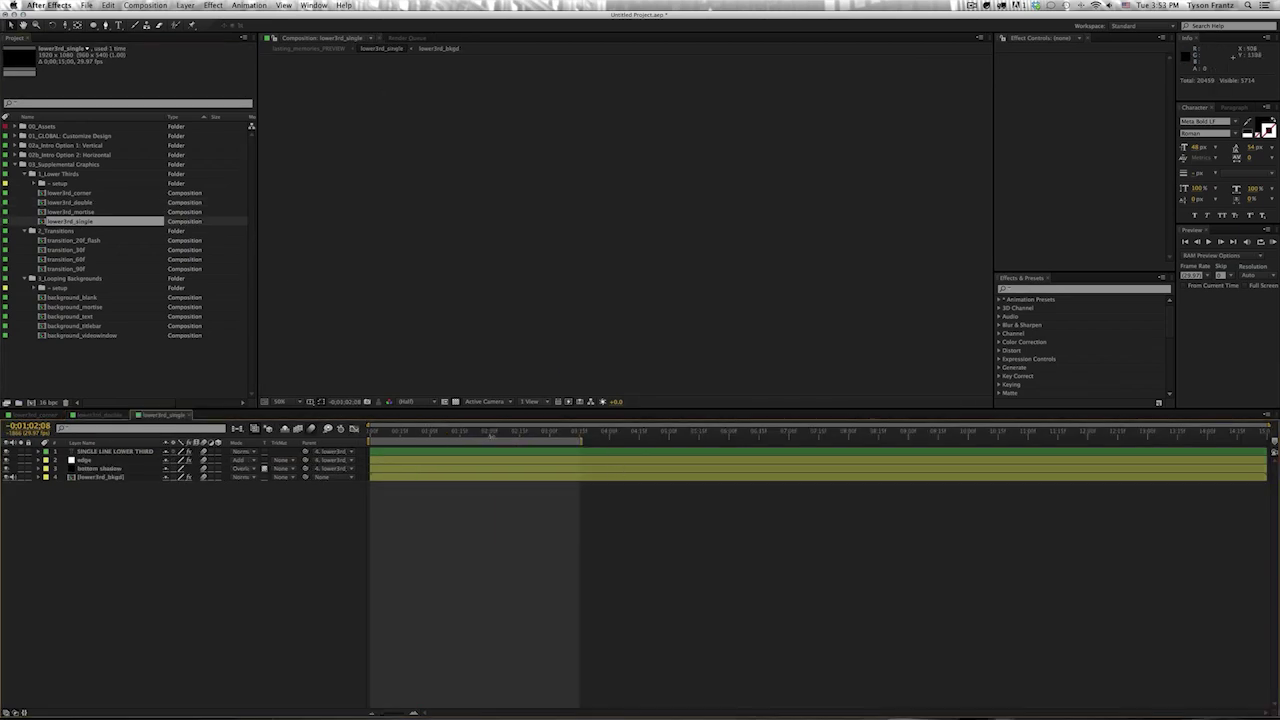
left_click(476, 433)
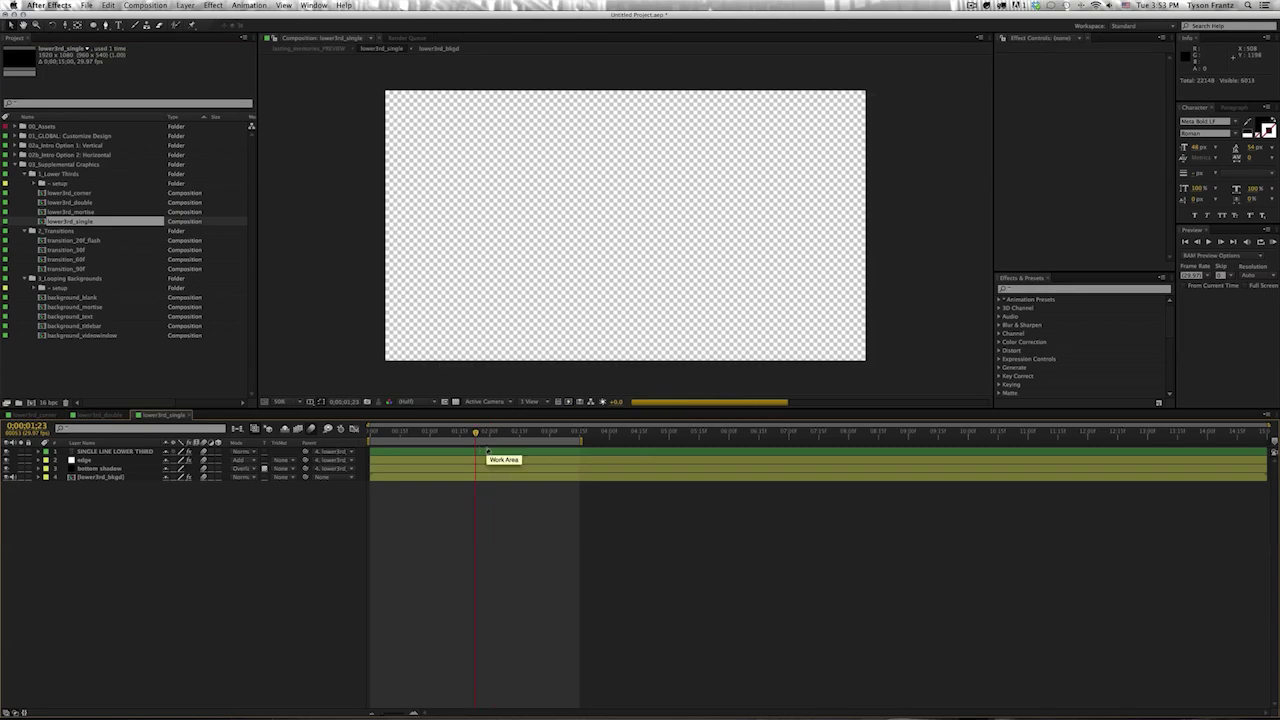
double_click(78, 212)
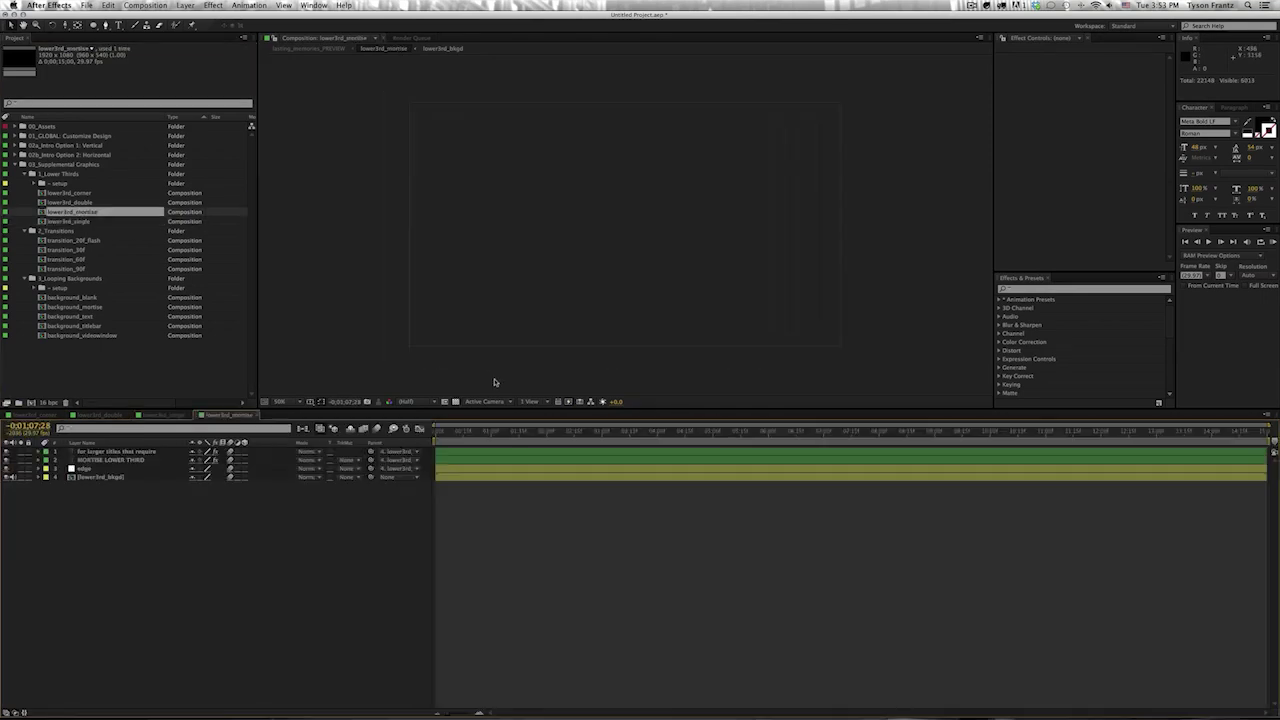
left_click(530, 431)
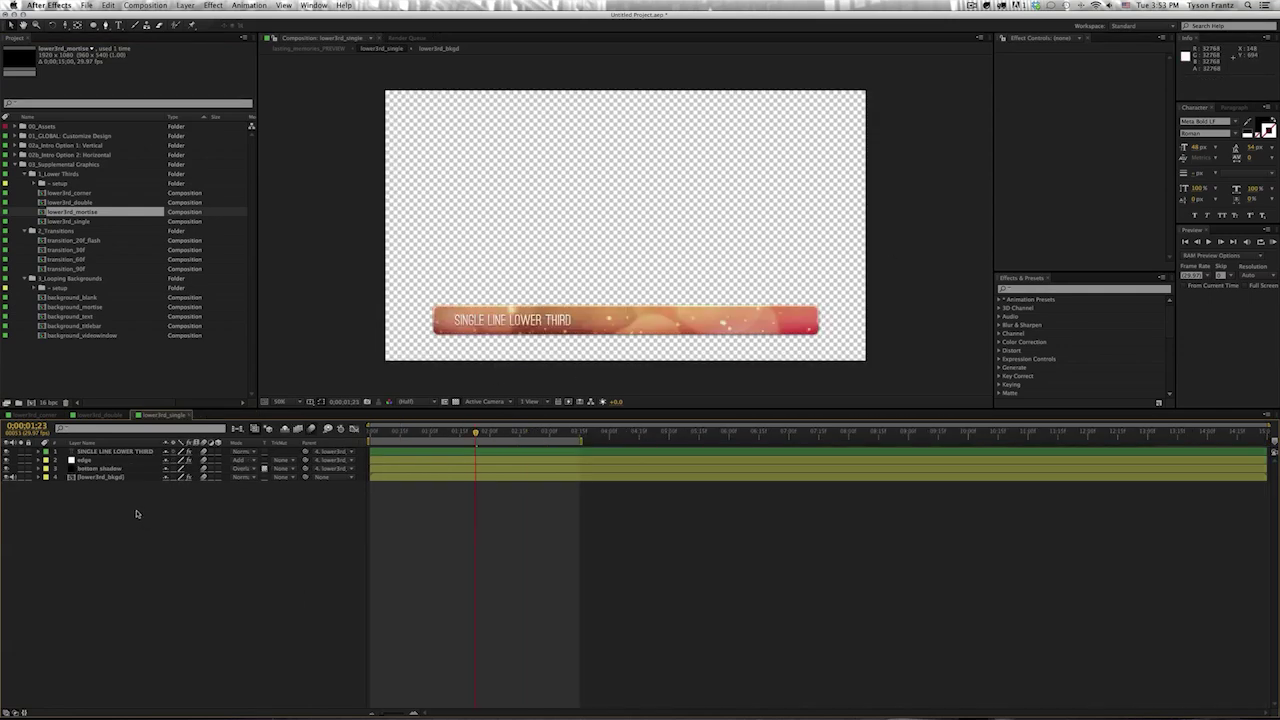
left_click(80, 240)
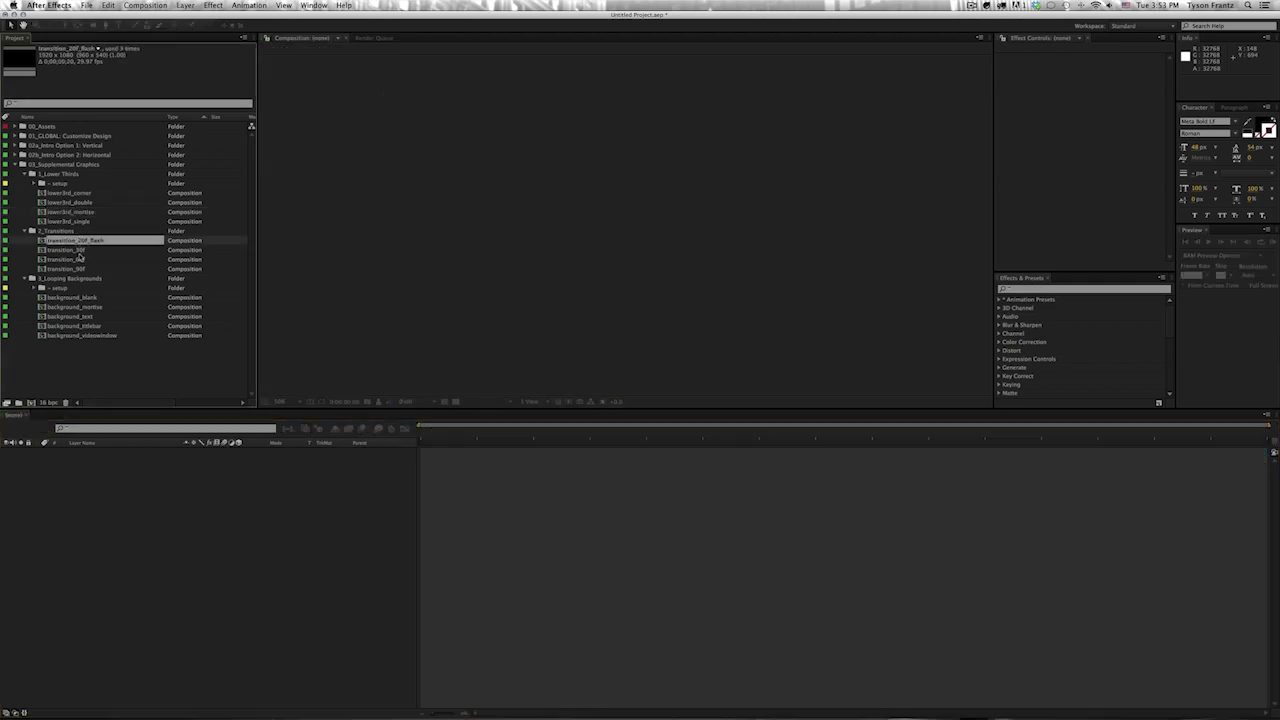
double_click(82, 242)
mouse_move(402, 436)
left_mouse_down()
mouse_move(943, 479)
mouse_move(983, 447)
left_mouse_up()
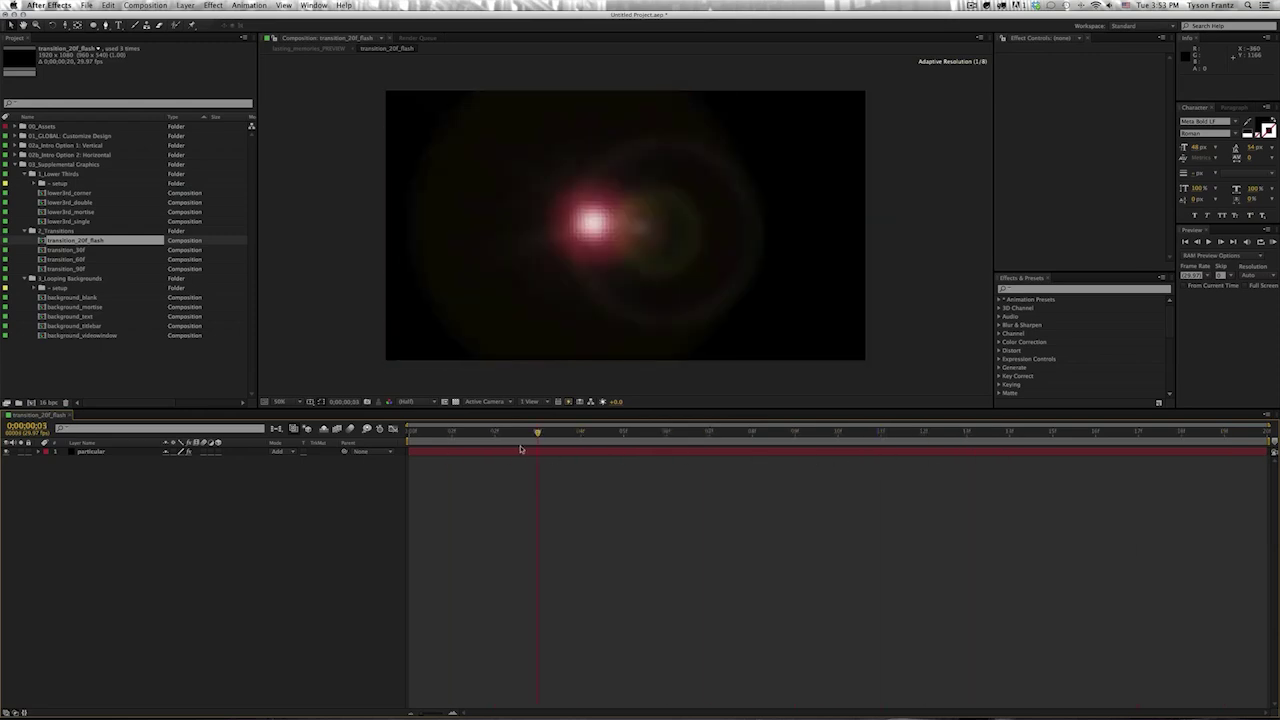
left_click_drag(983, 447, 538, 450)
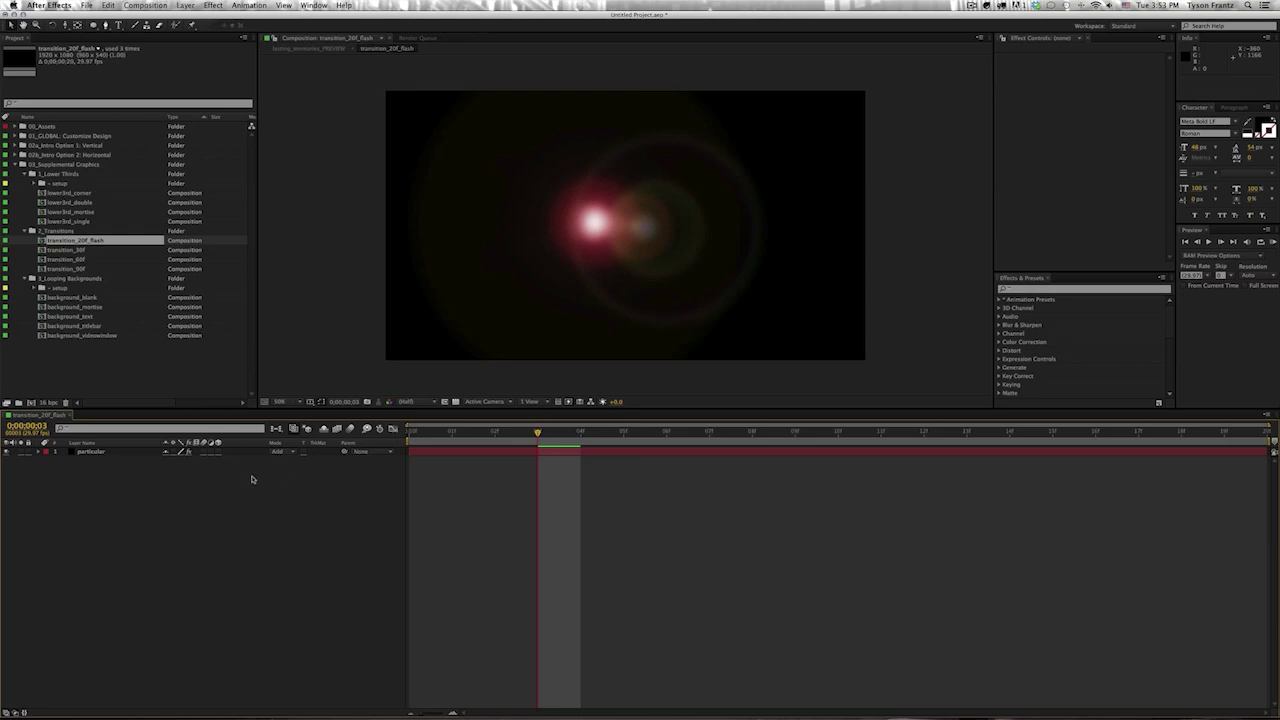
left_click(108, 452)
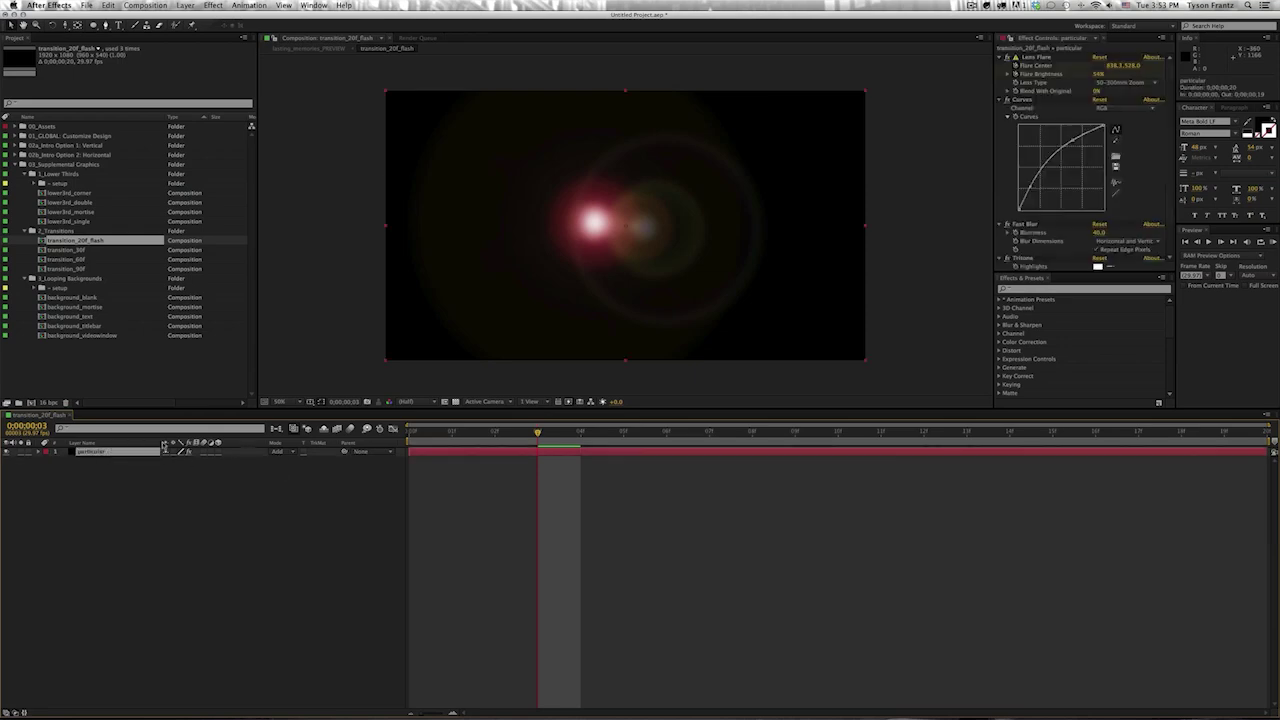
key("e")
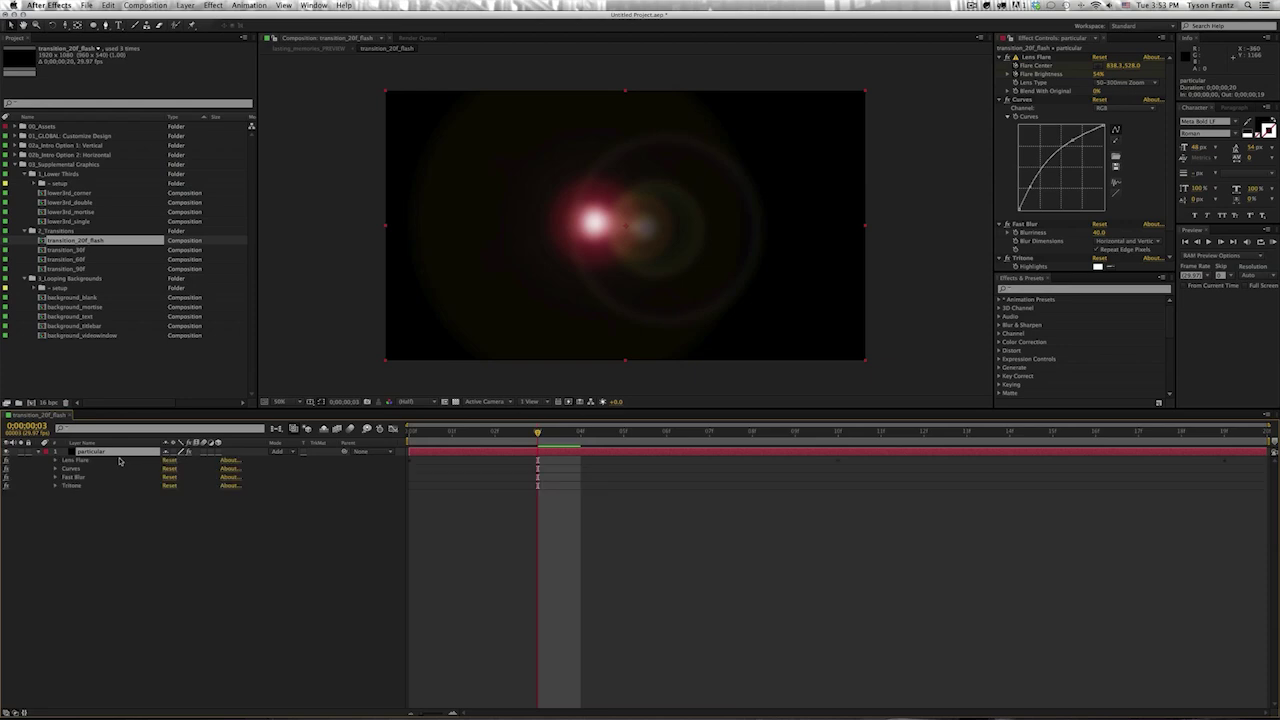
key("e")
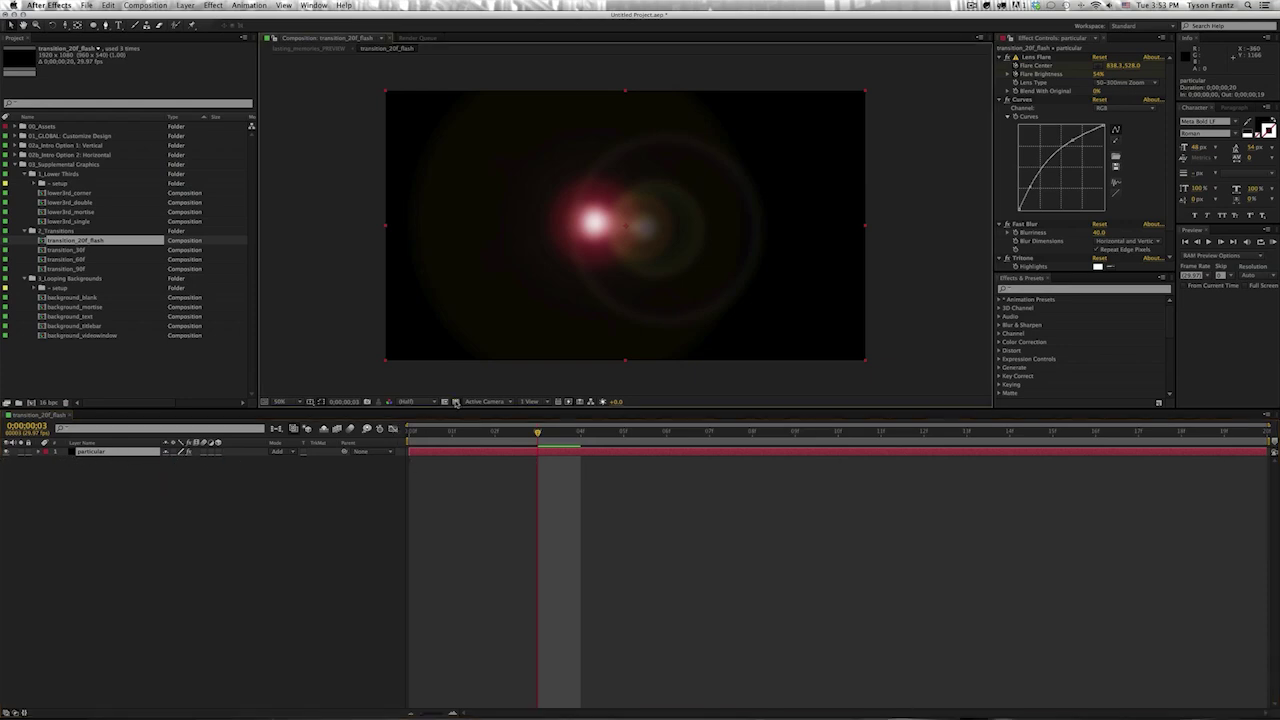
left_click(298, 542)
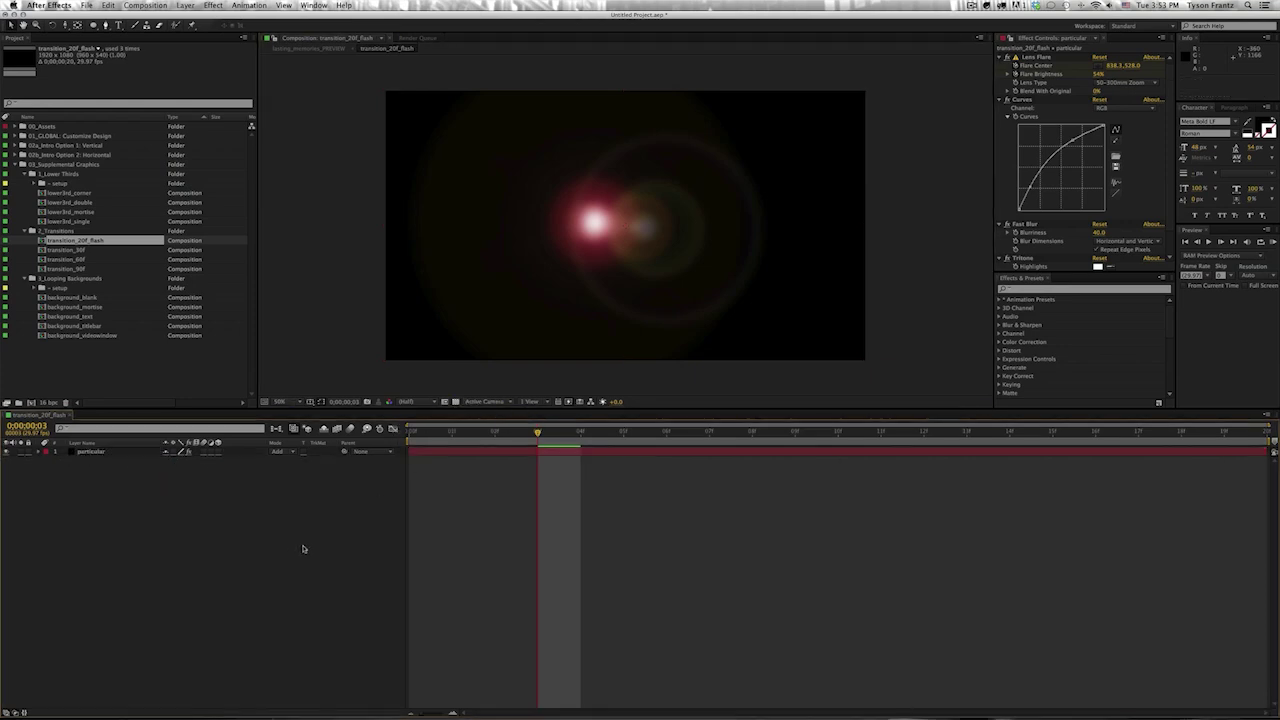
left_click_drag(529, 432, 923, 433)
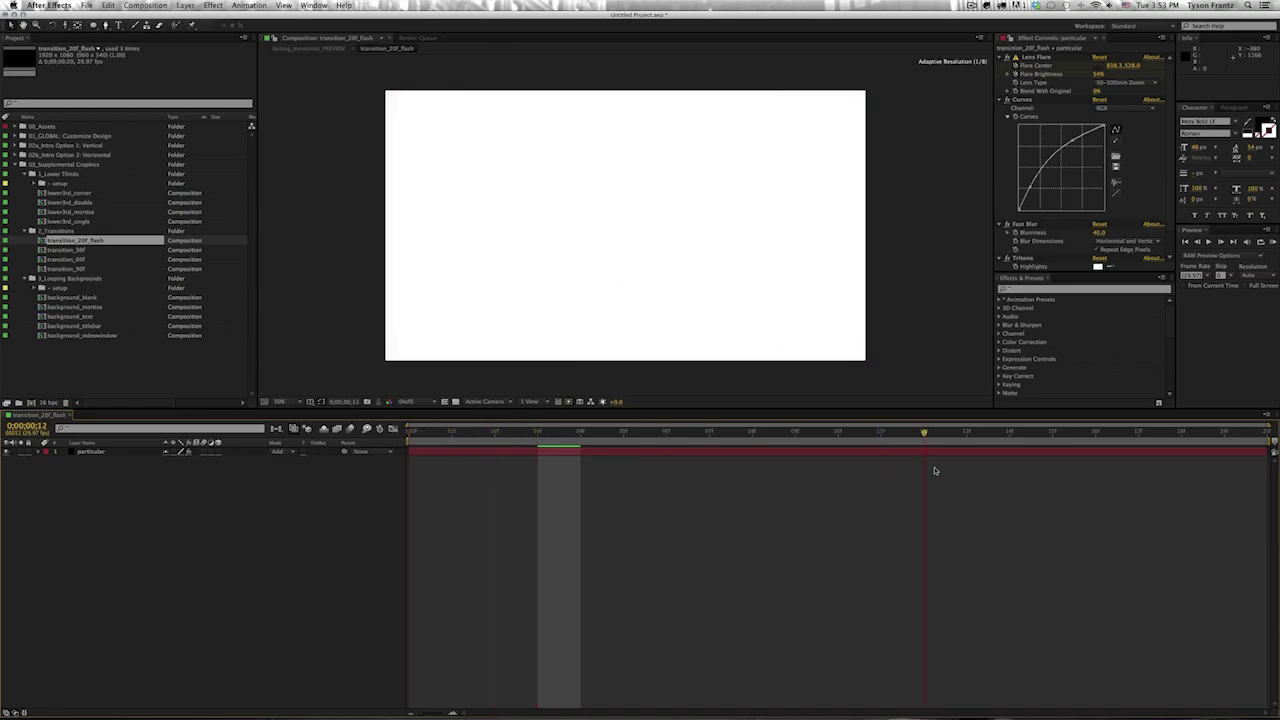
key("space")
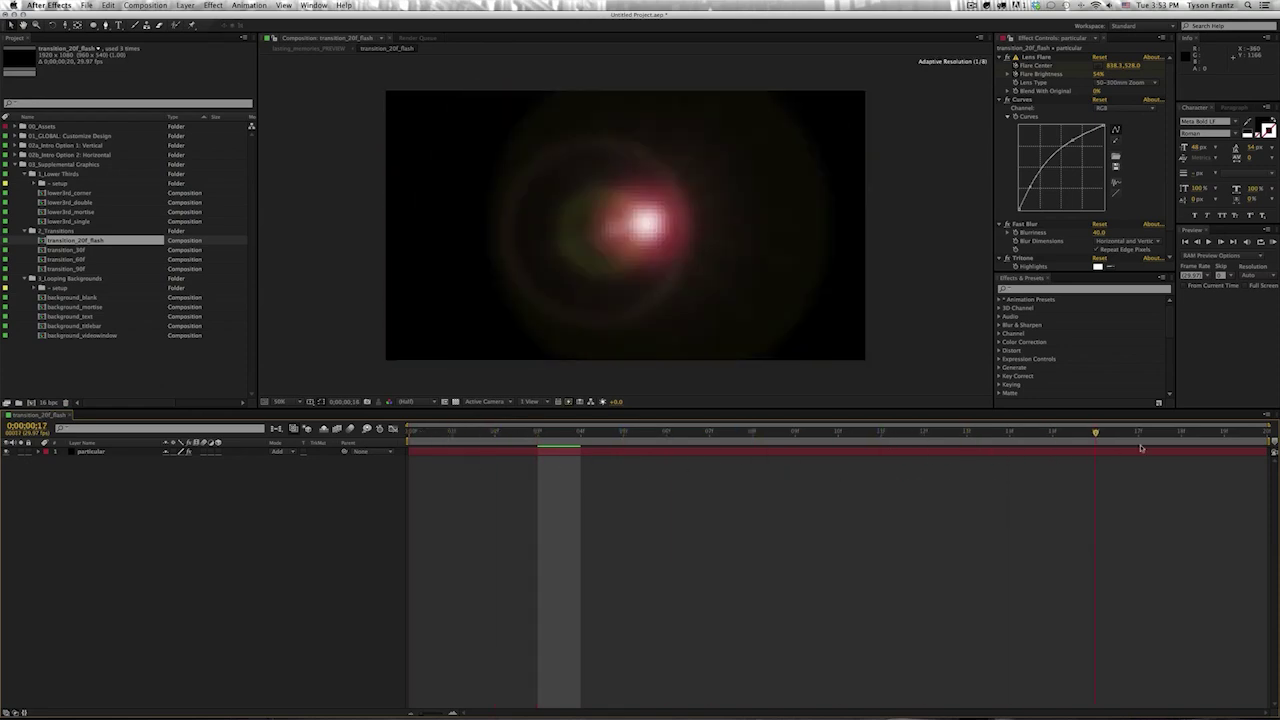
key("space")
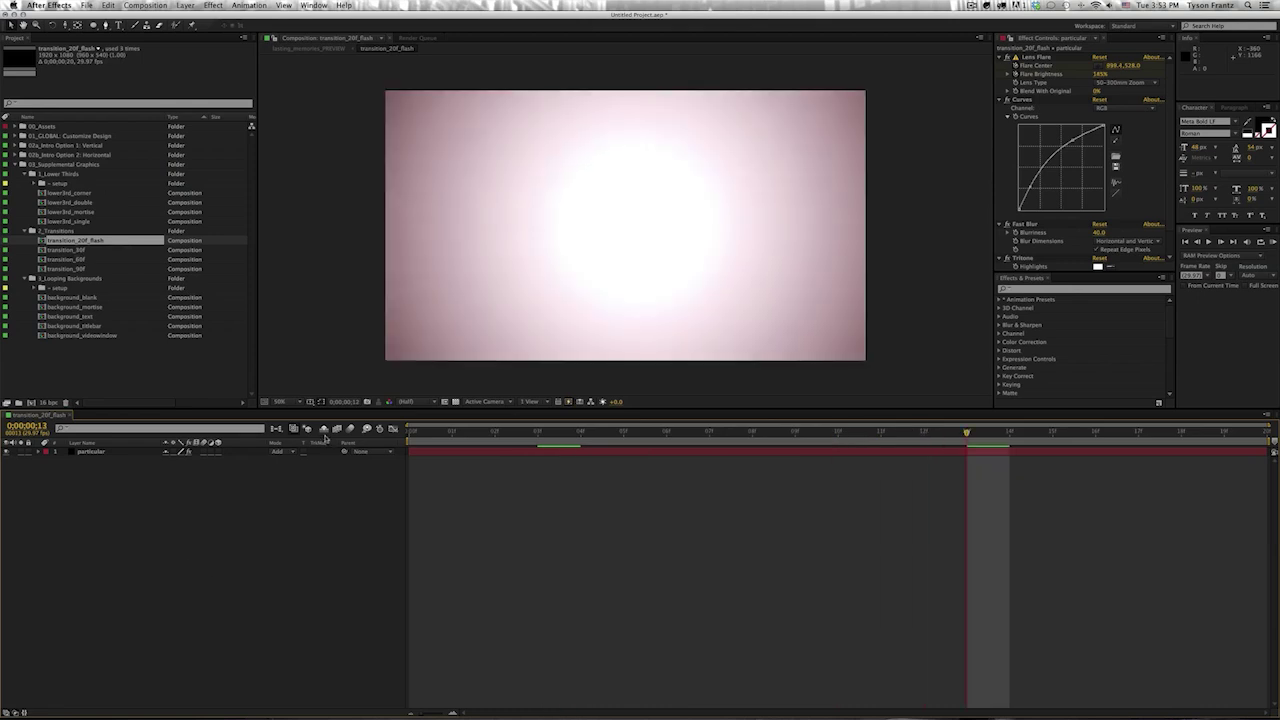
double_click(80, 250)
left_click_drag(601, 435, 549, 454)
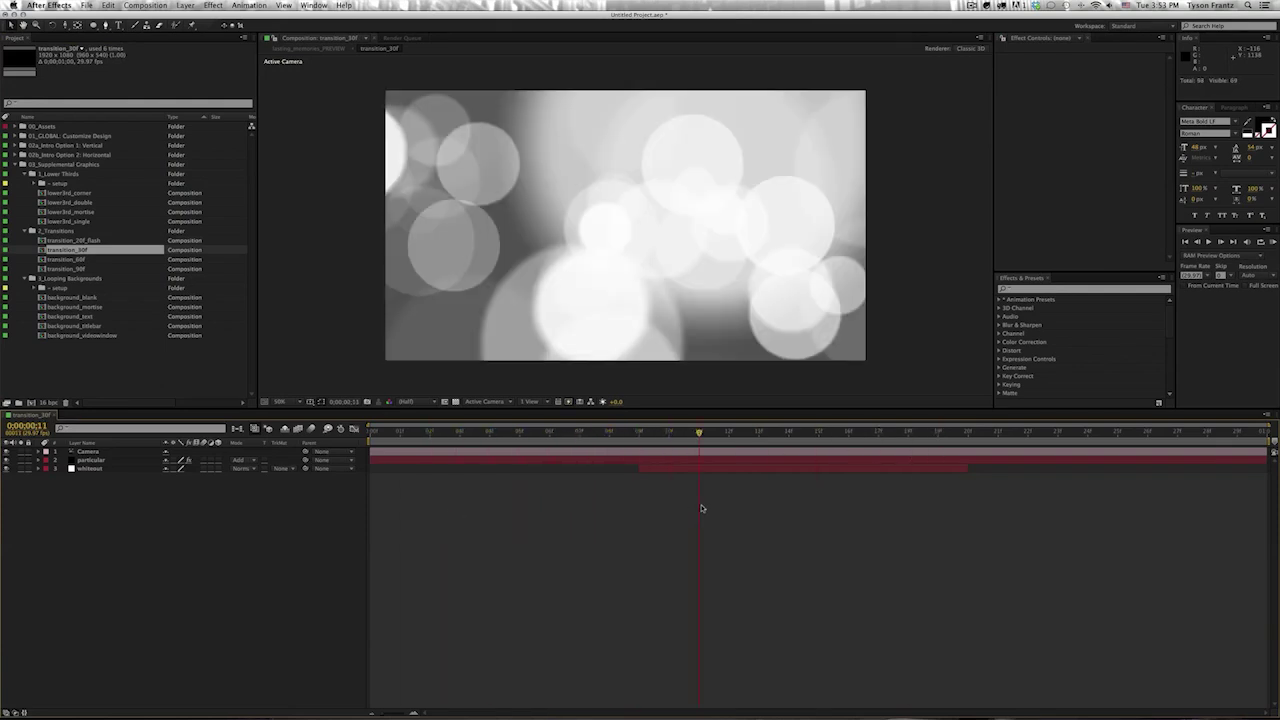
mouse_move(549, 454)
left_mouse_down()
mouse_move(1028, 470)
mouse_move(737, 486)
left_mouse_up()
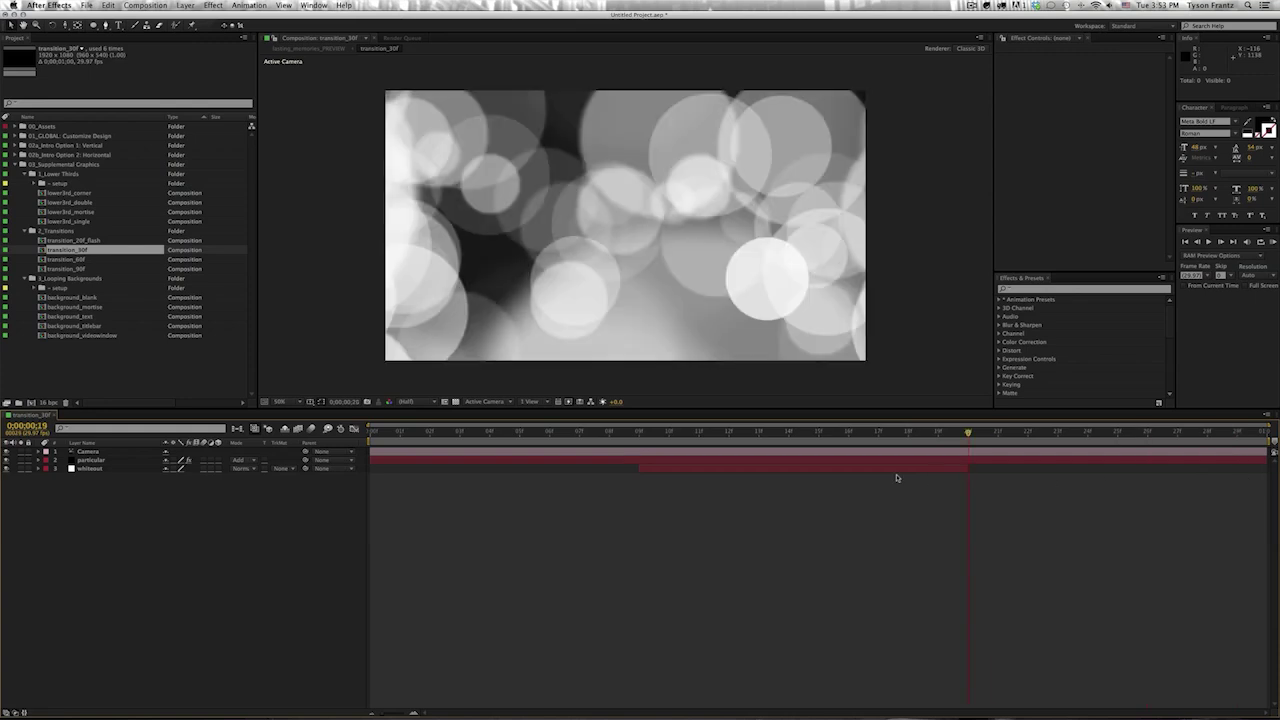
double_click(67, 259)
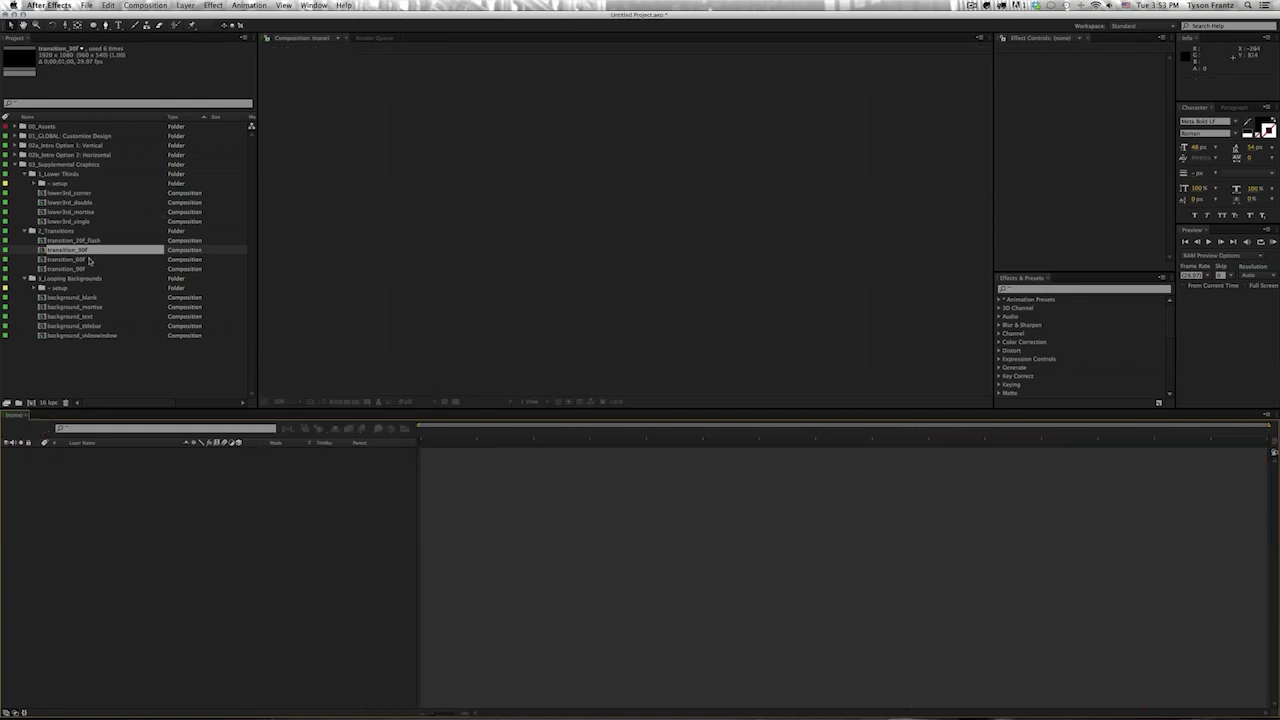
key("space")
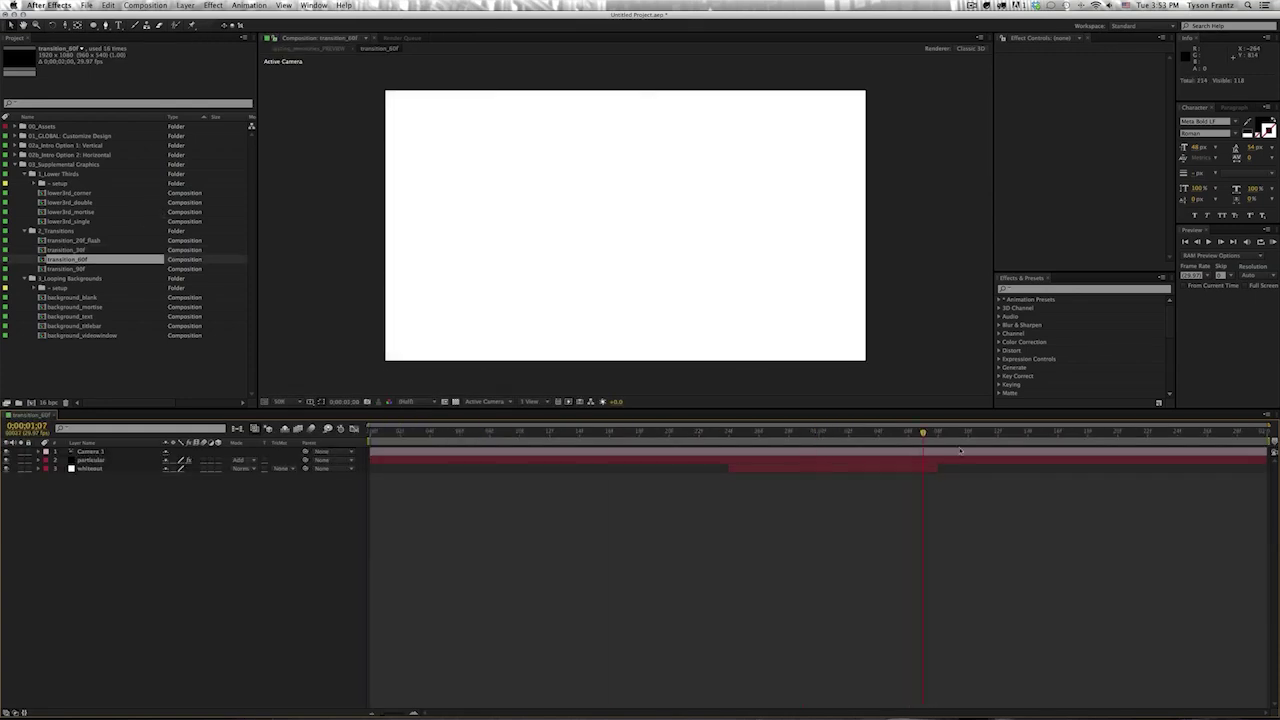
double_click(78, 269)
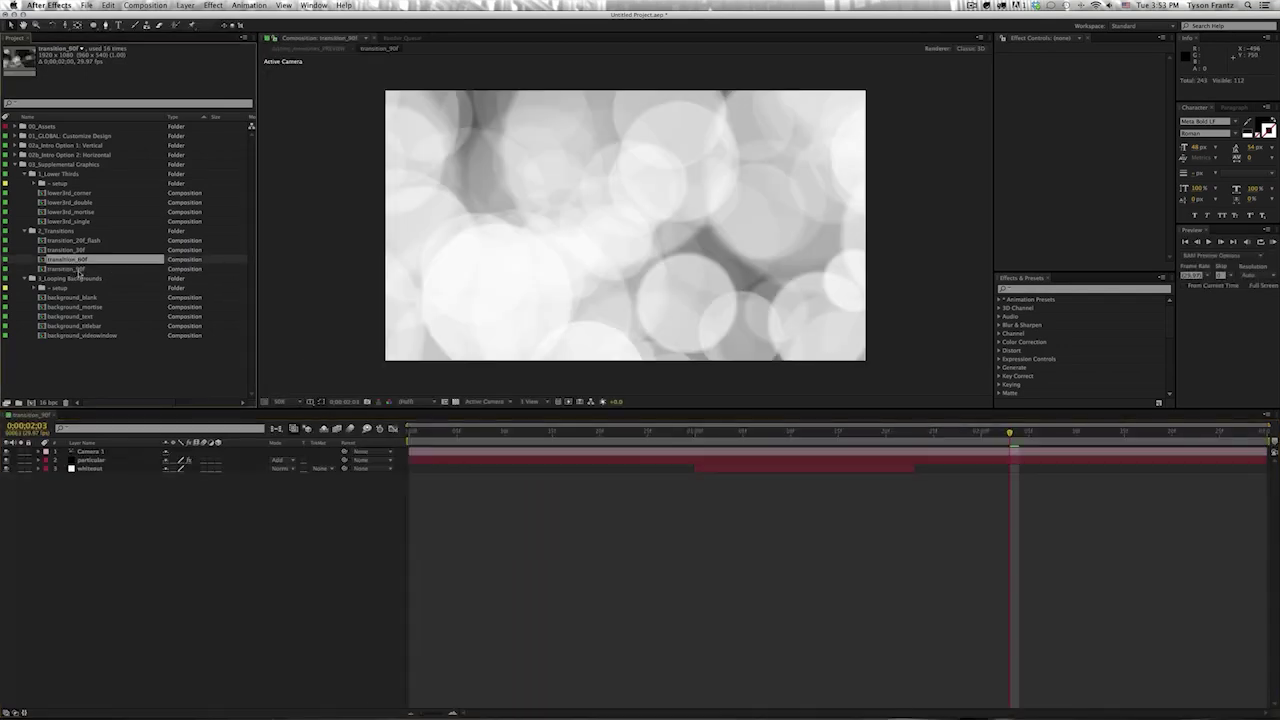
mouse_move(710, 437)
left_mouse_down()
mouse_move(1098, 443)
mouse_move(578, 440)
left_mouse_up()
key("super+w")
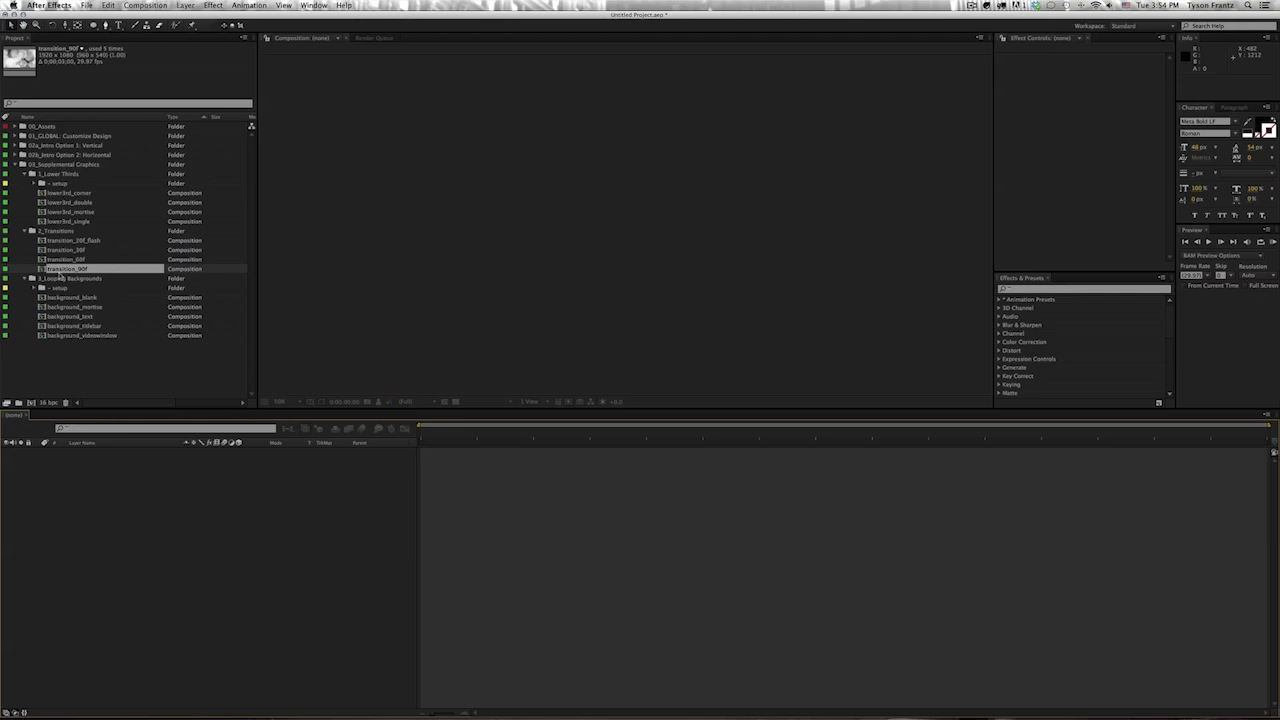
- Open all five looping background comps together and jump to 1 second 10 frames
left_click(84, 299)
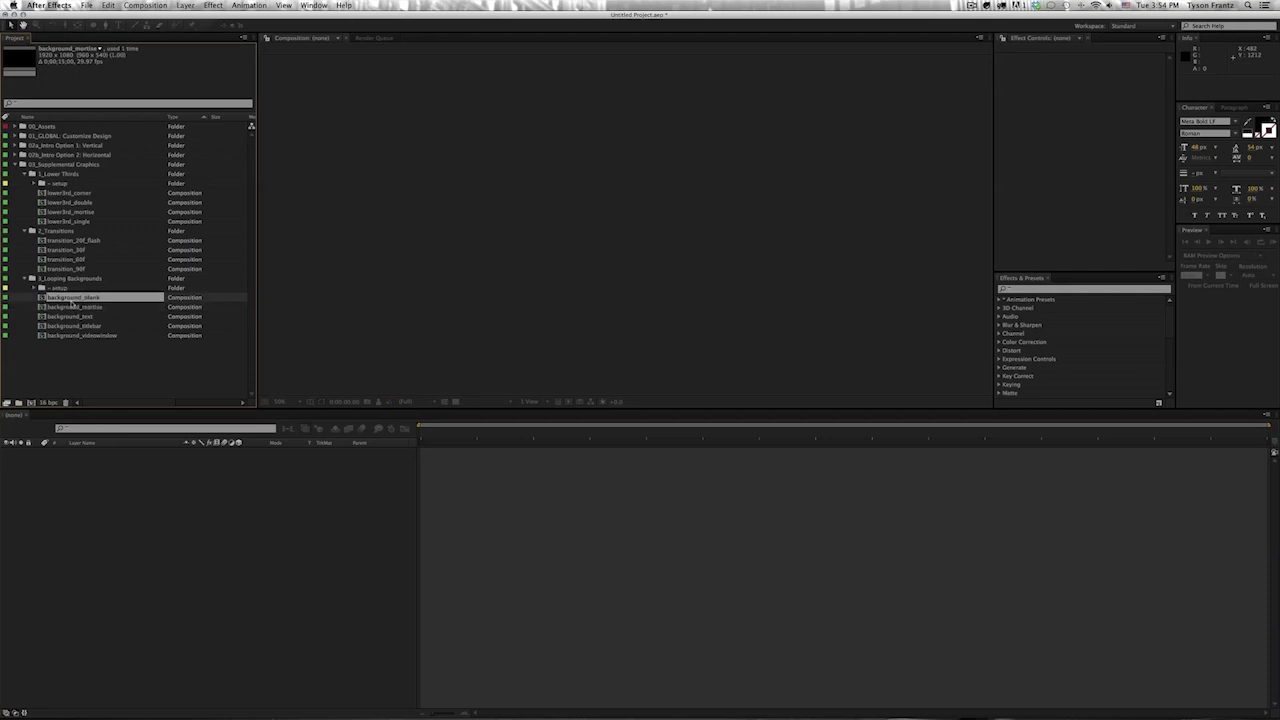
left_click(75, 337, "shift")
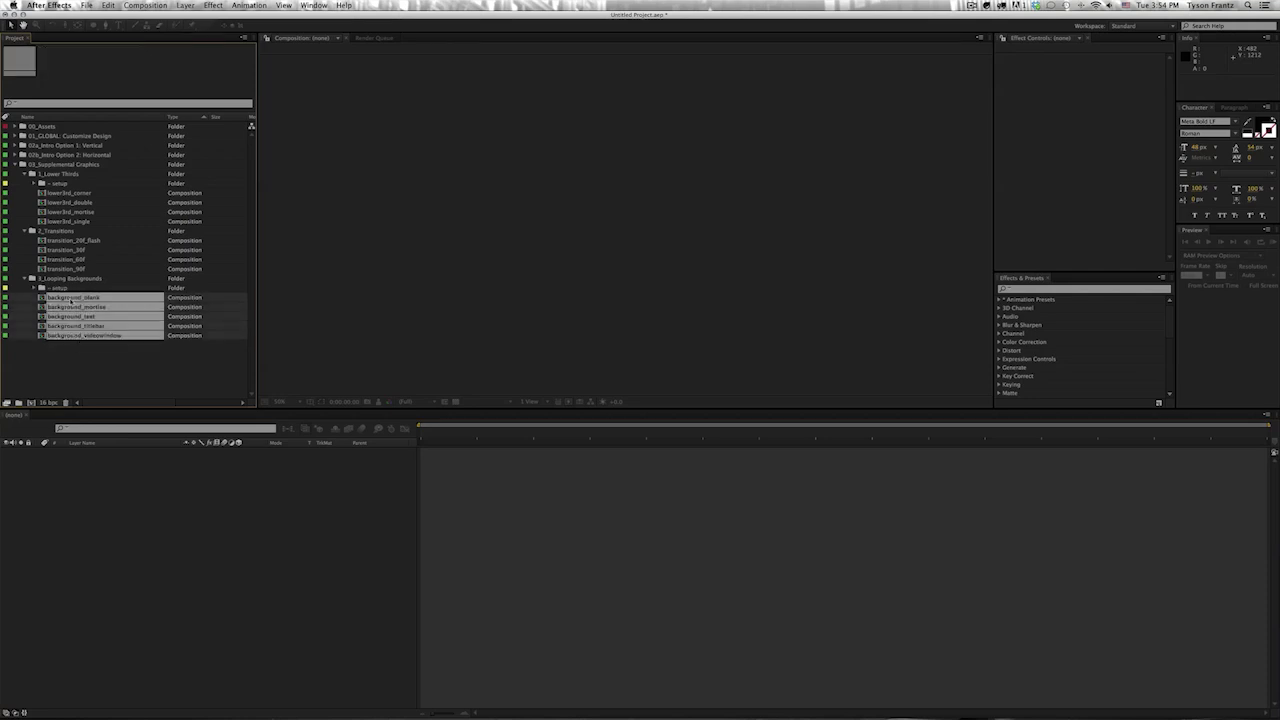
double_click(72, 298)
left_click(469, 433)
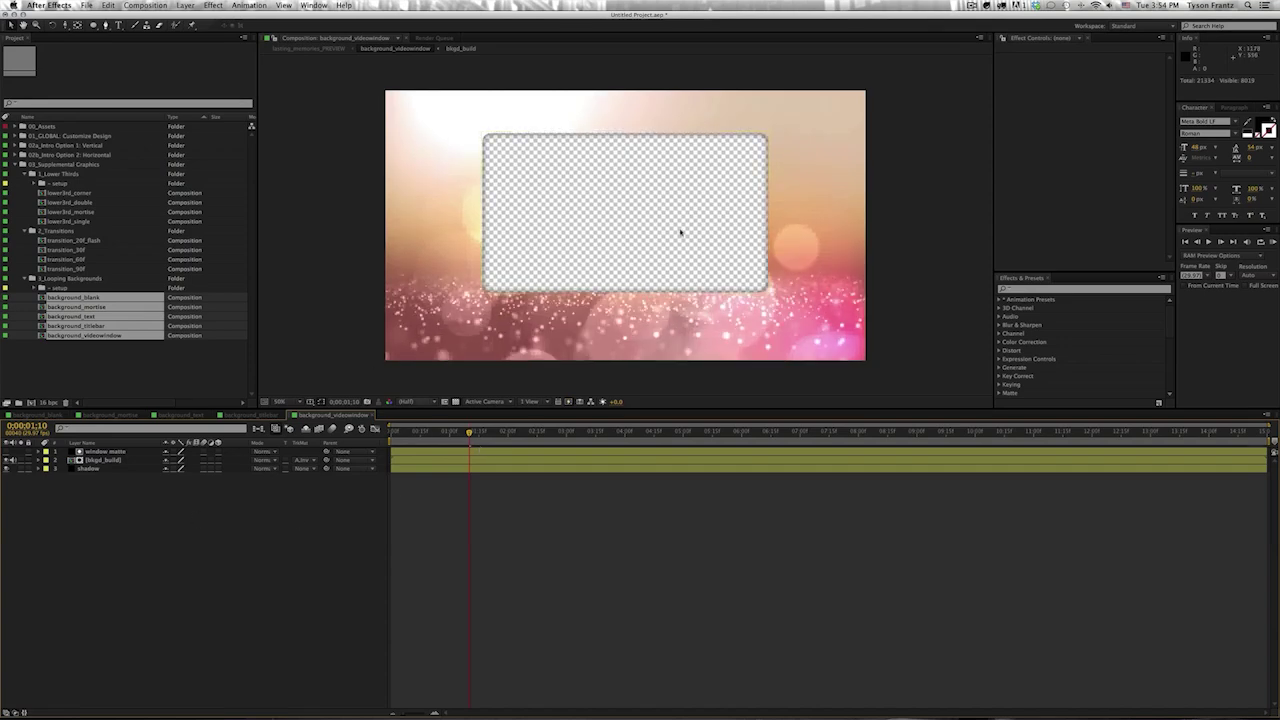
scroll(580, 278, "down", 1)
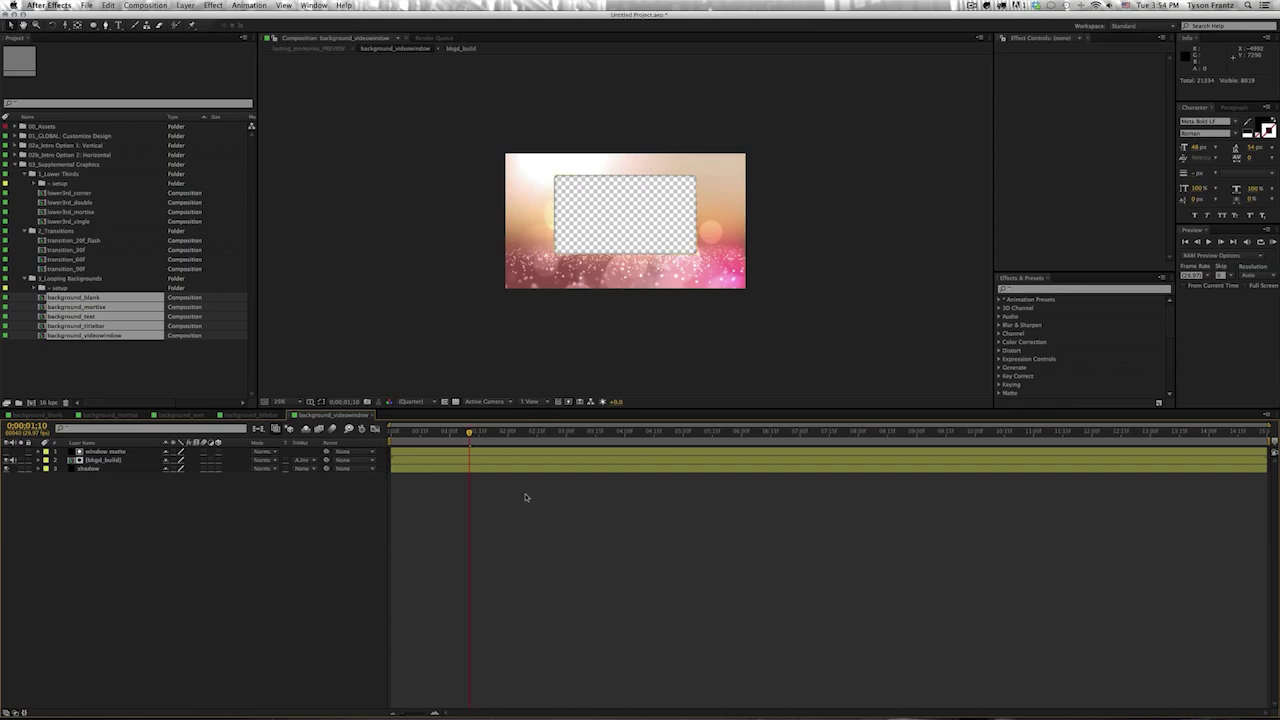
- Preview the titlebar, text, mortise and blank background tabs, closing each in turn
key("shift+comma")
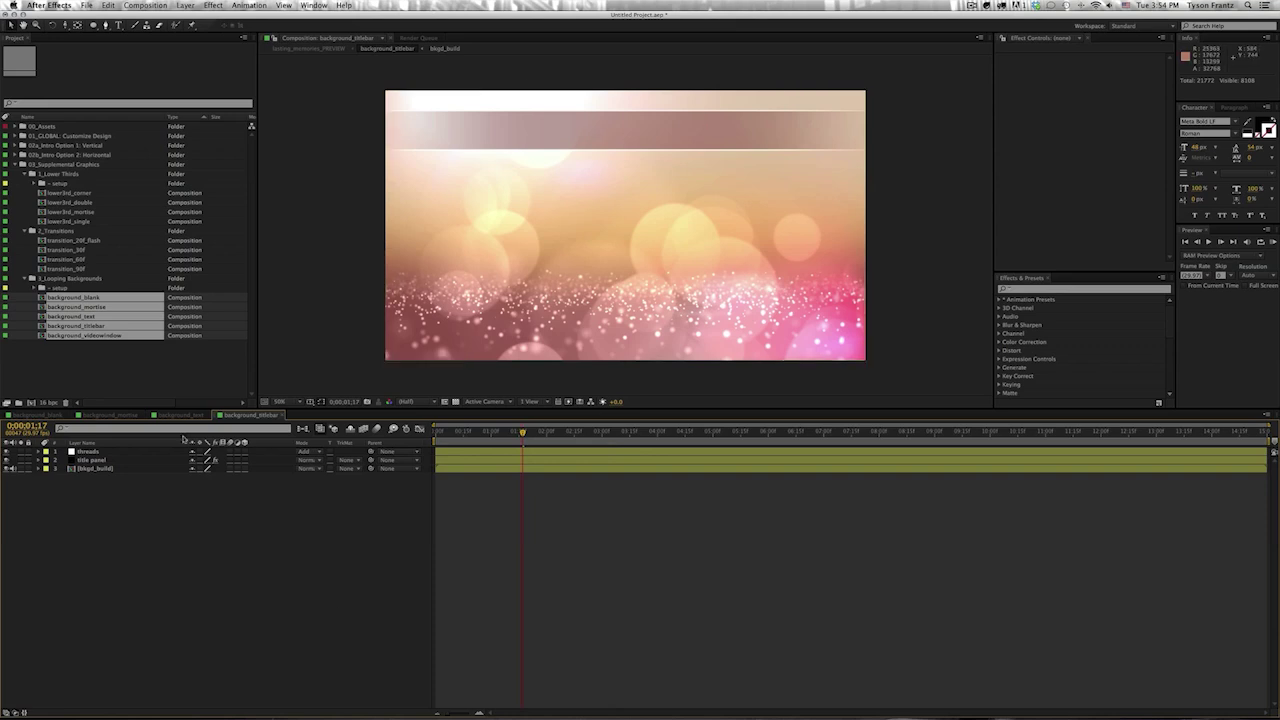
key("shift+comma")
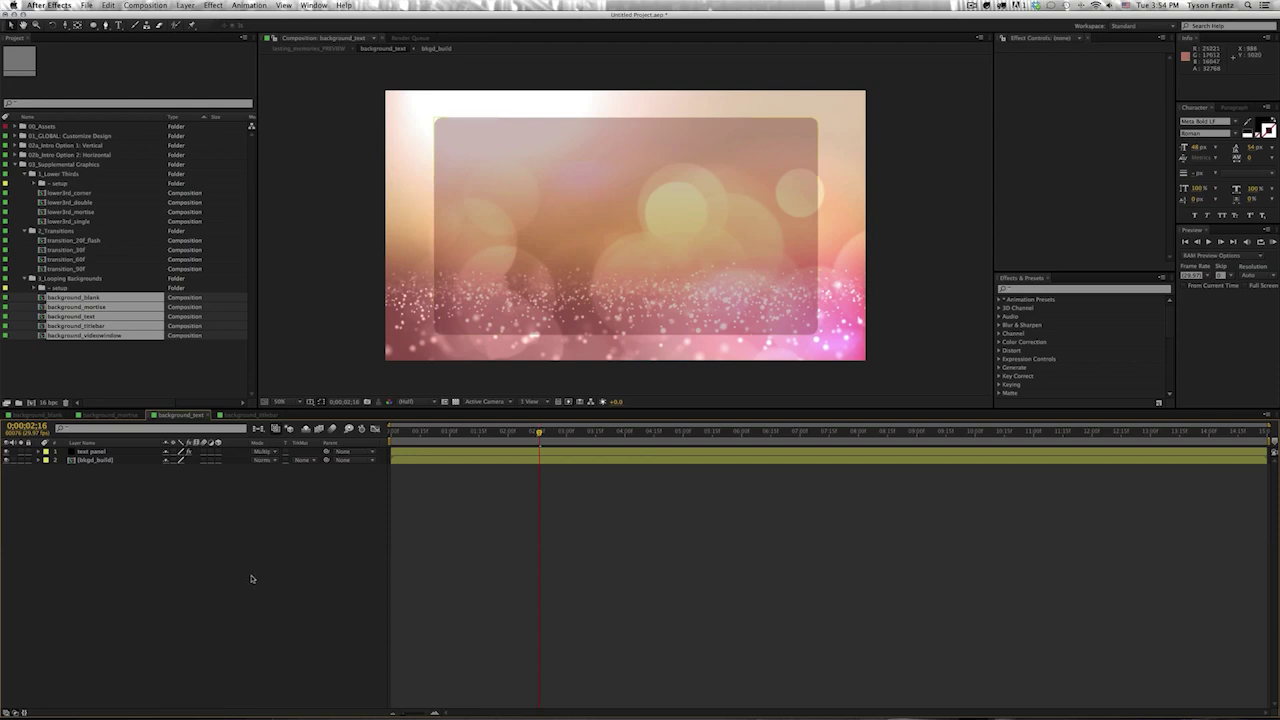
left_click(208, 414)
left_click(110, 414)
left_click(502, 430)
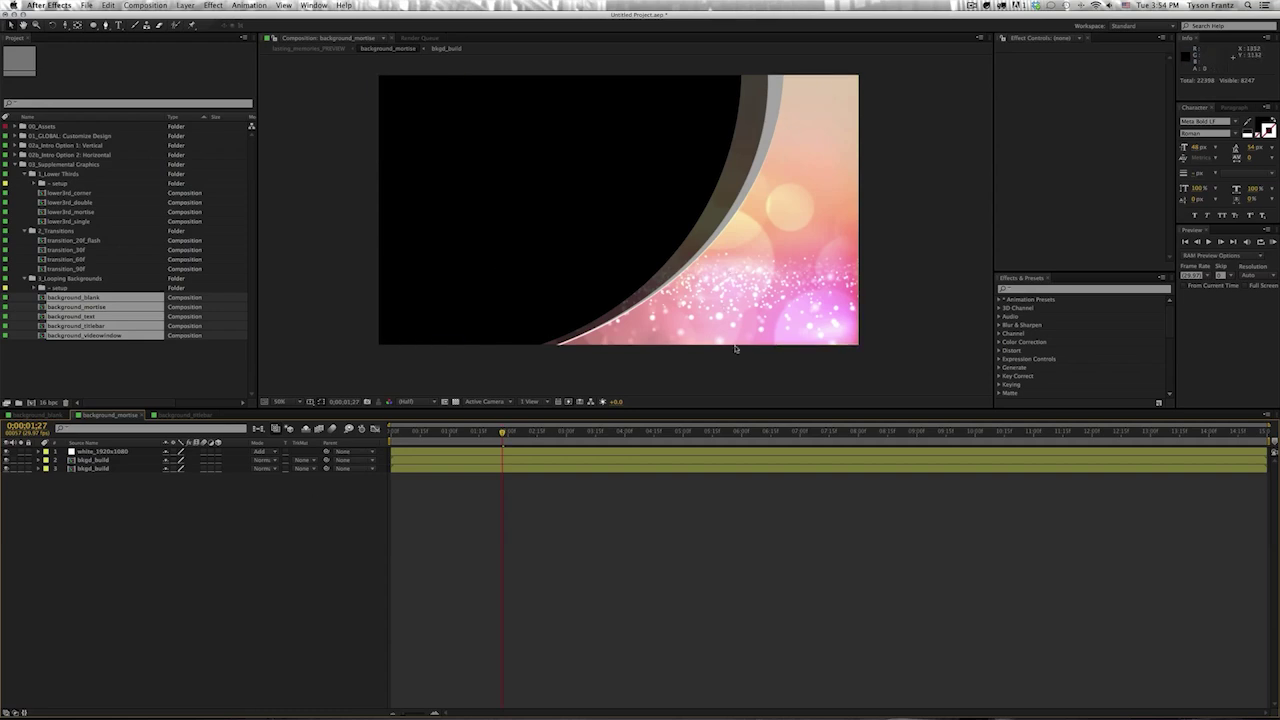
left_click(80, 414)
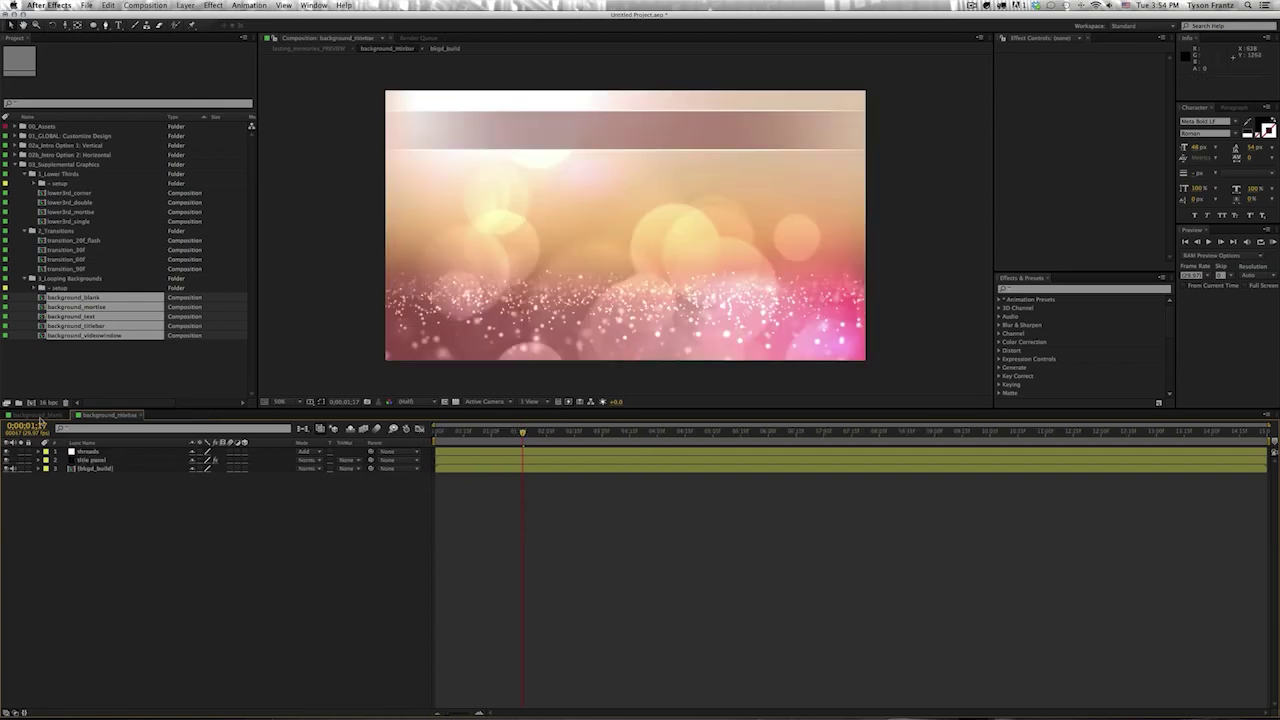
left_click(82, 414)
left_click(571, 438)
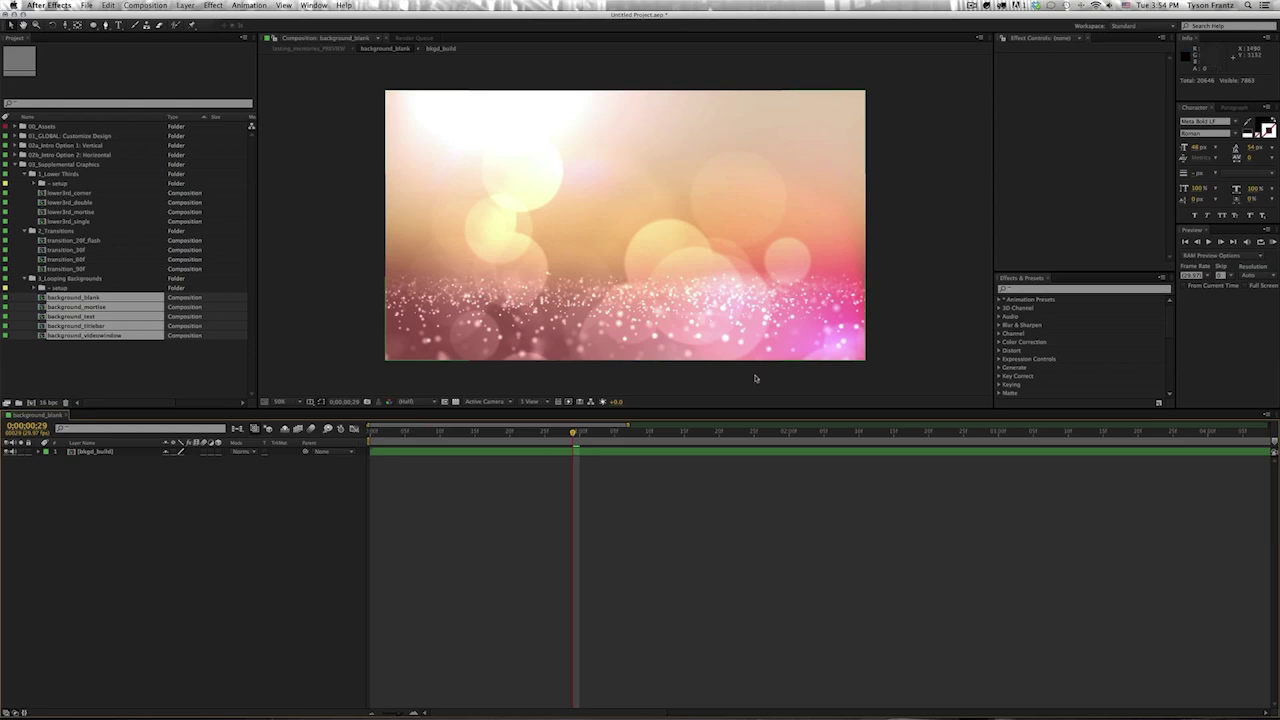
key("super+w")
- Collapse the 3_Looping Backgrounds, 2_Transitions, 1_Lower Thirds and 03_Supplemental Graphics folders
left_click(23, 279)
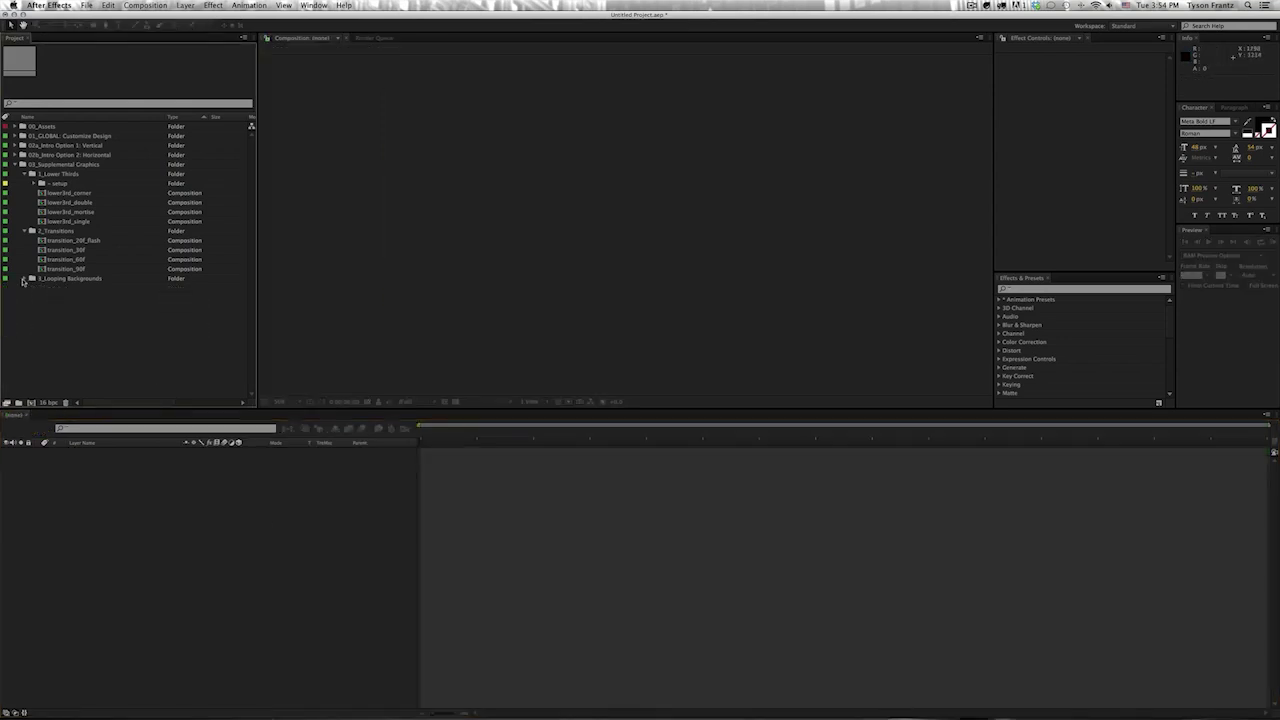
left_click(22, 231)
left_click(25, 173)
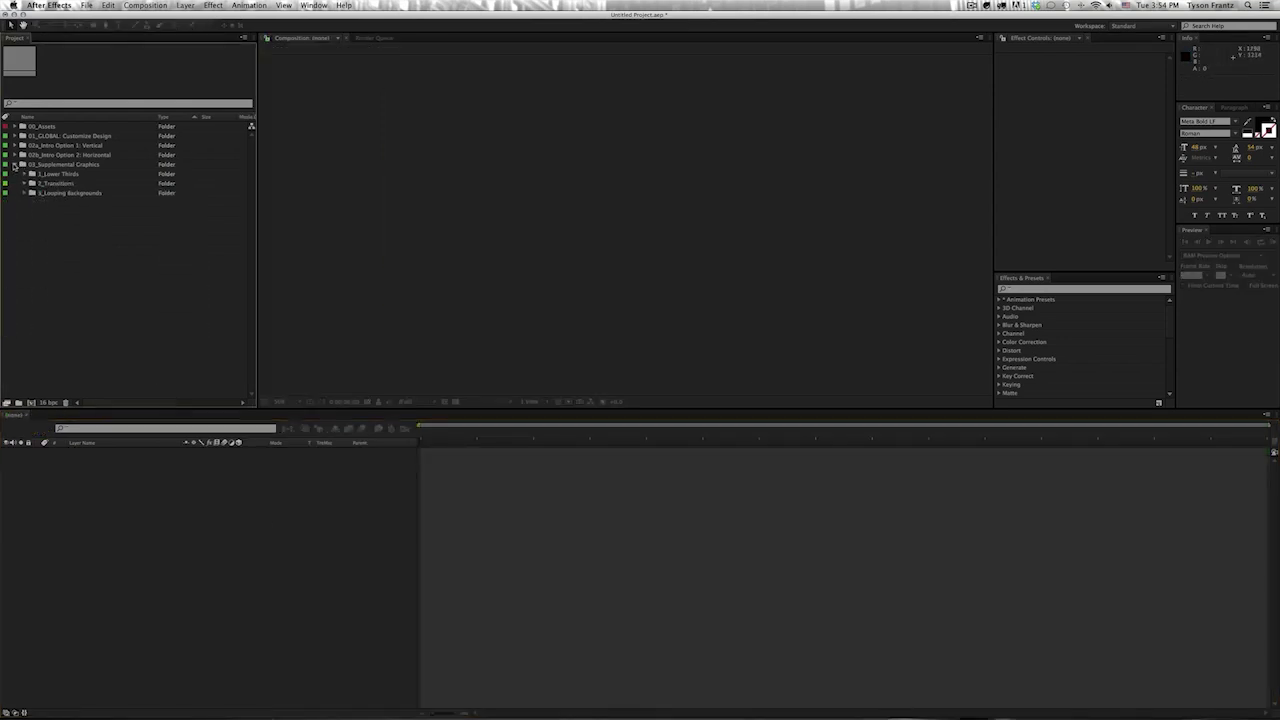
left_click(14, 164)
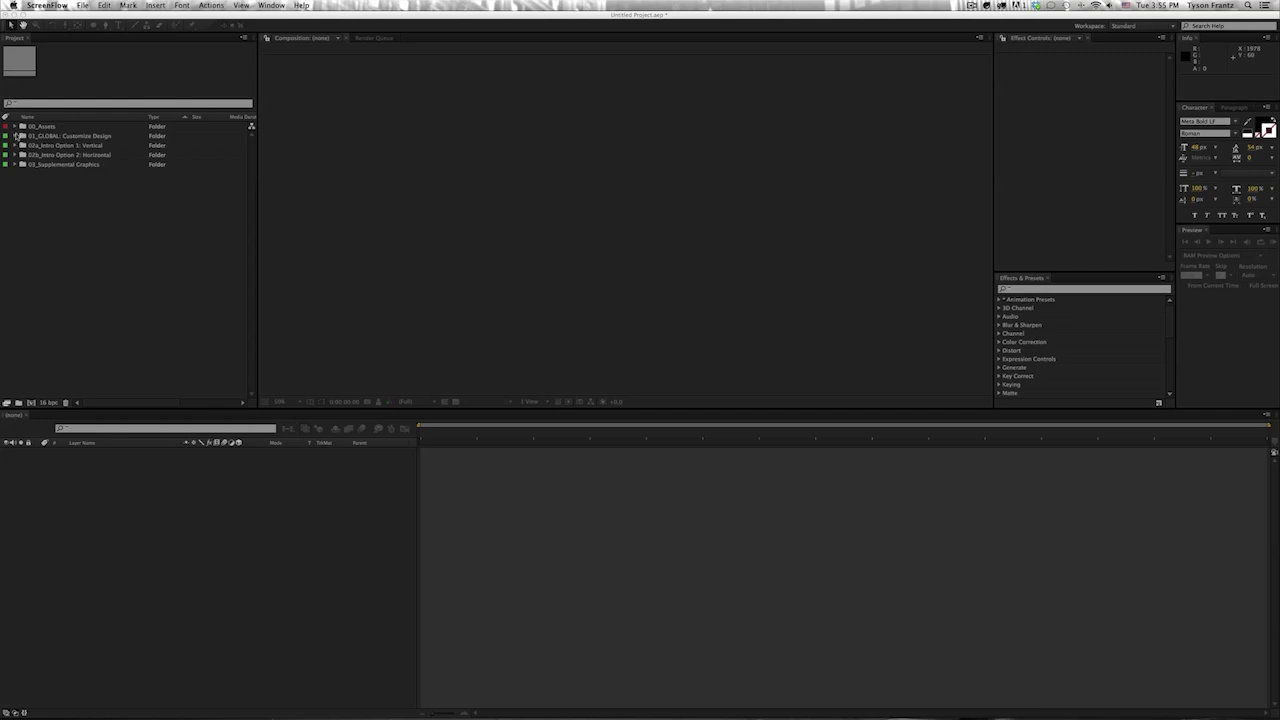
- Expand 00_Assets and its footage folder to check their contents, then collapse both
left_click(45, 140)
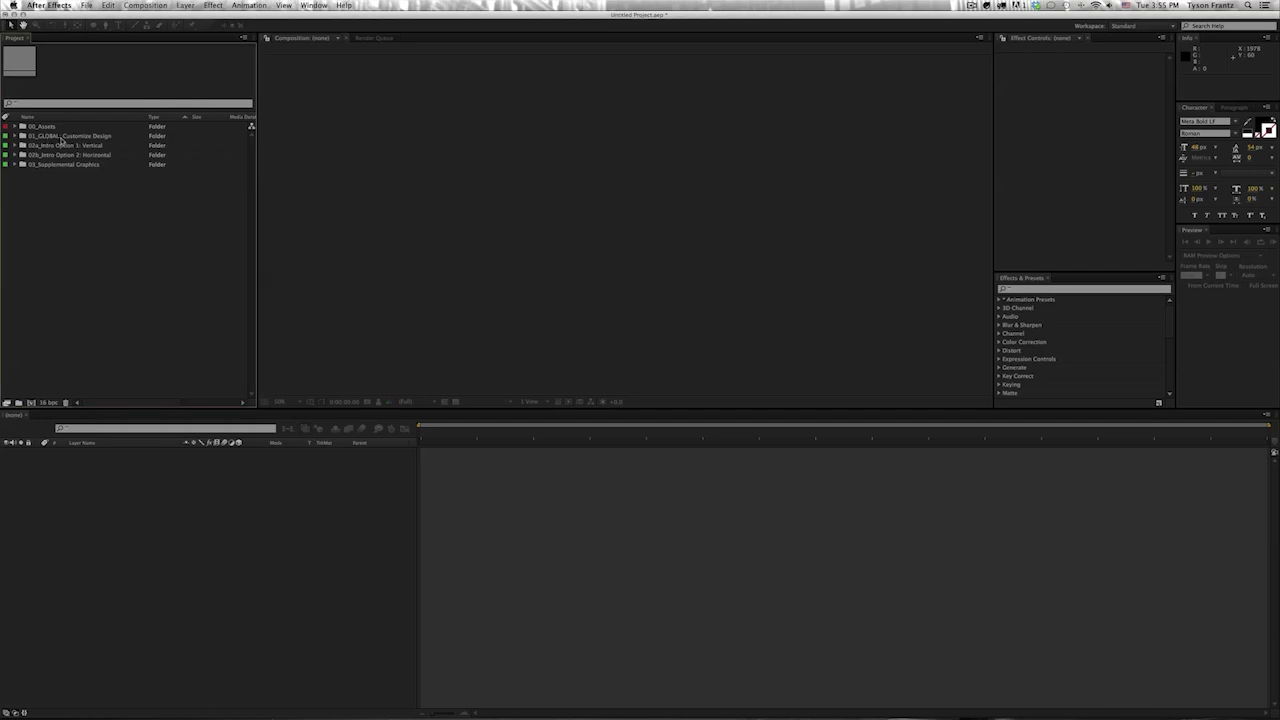
left_click(56, 134)
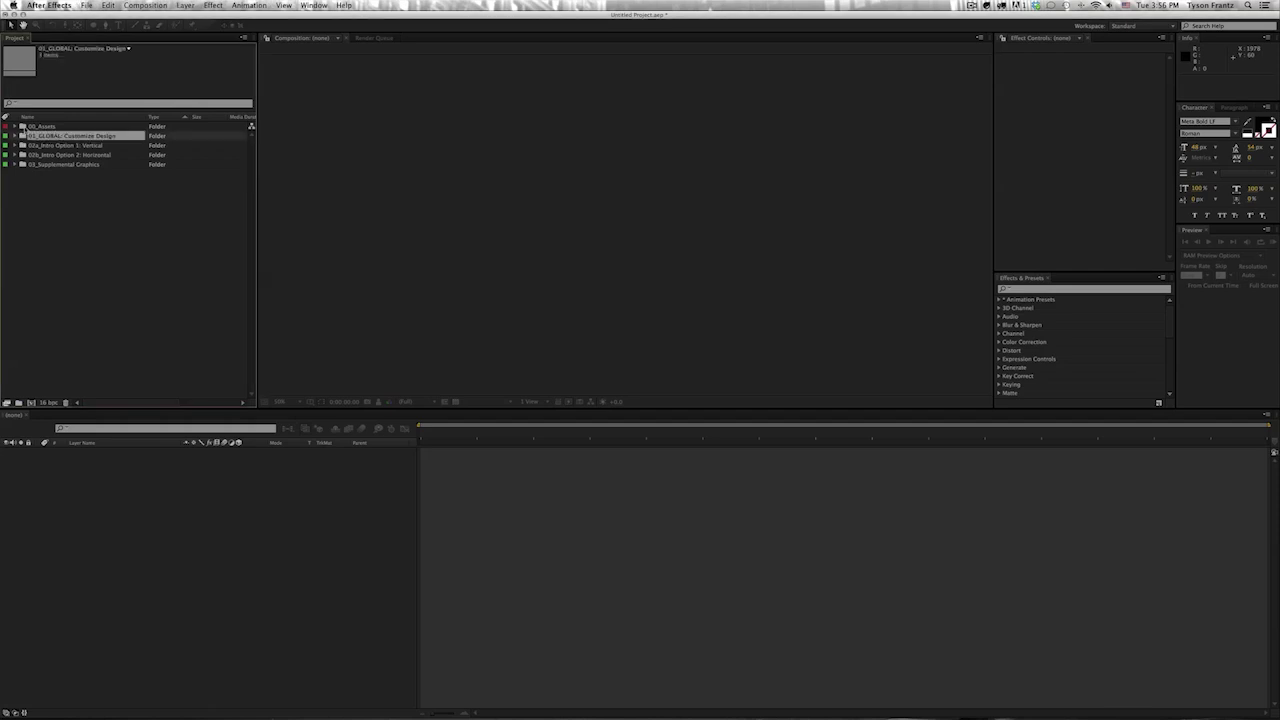
left_click(21, 127)
left_click(15, 128)
left_click(46, 146)
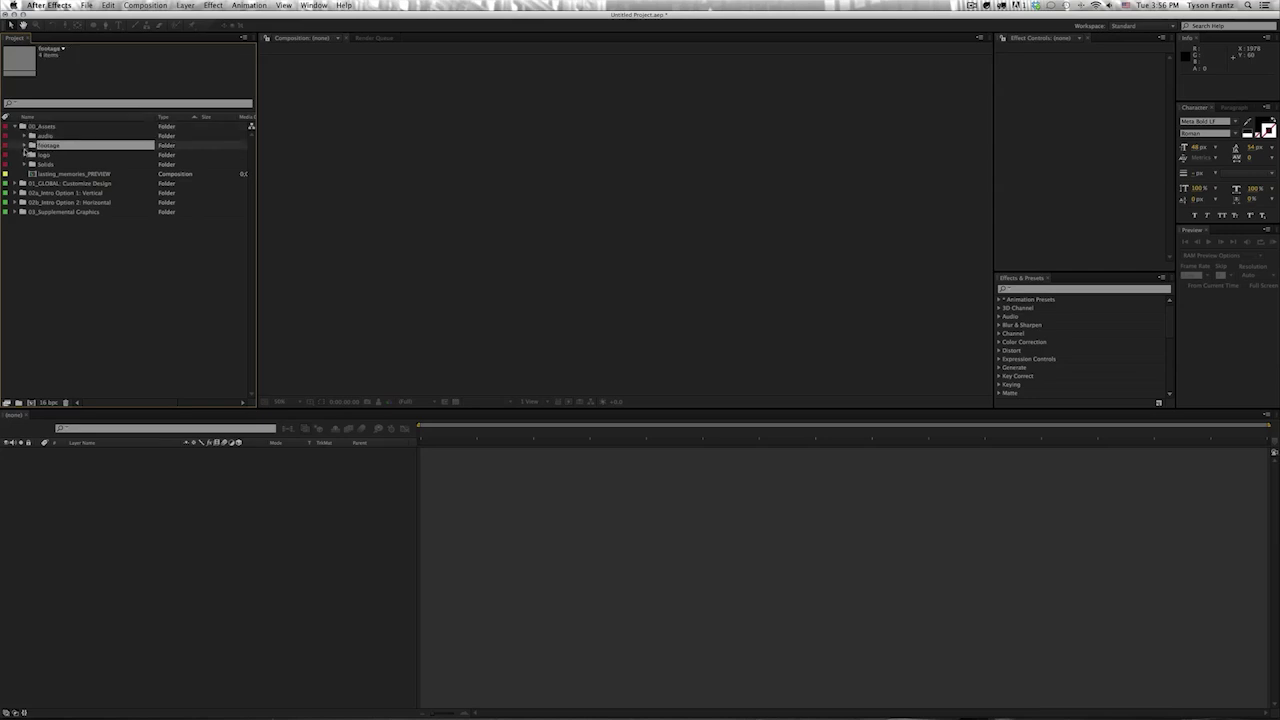
left_click(47, 147)
left_click(24, 146)
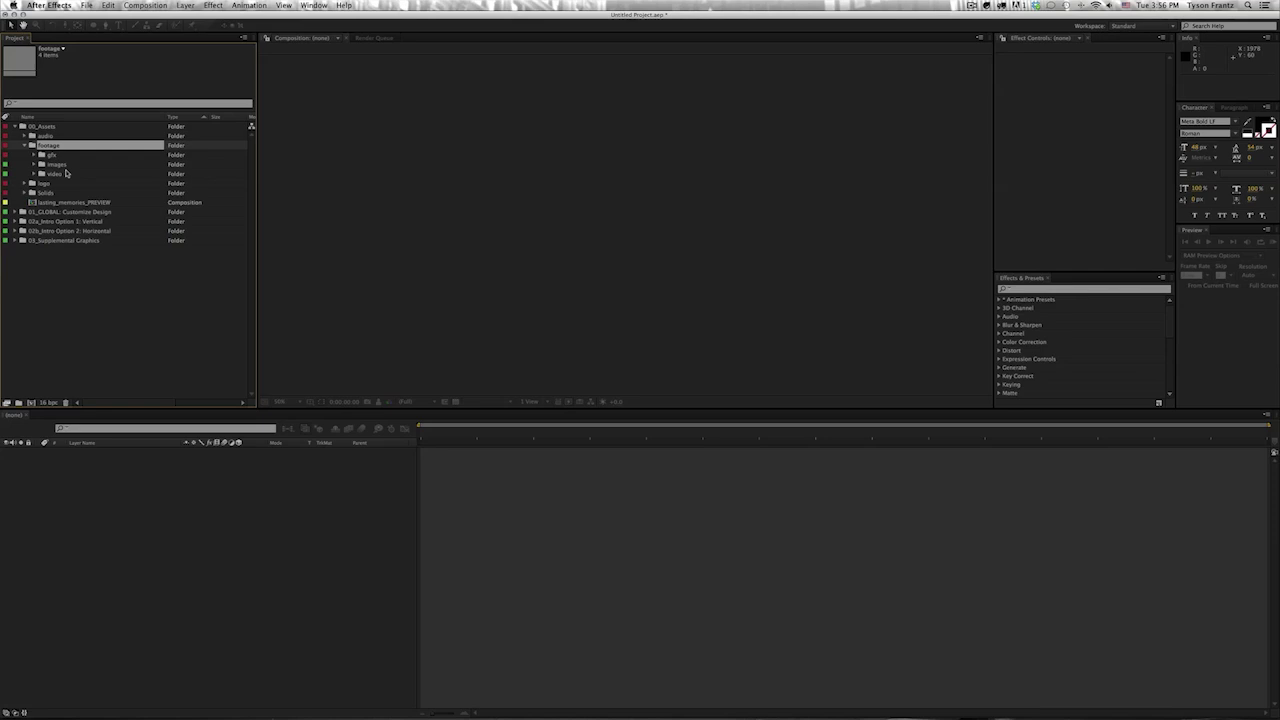
left_click(24, 146)
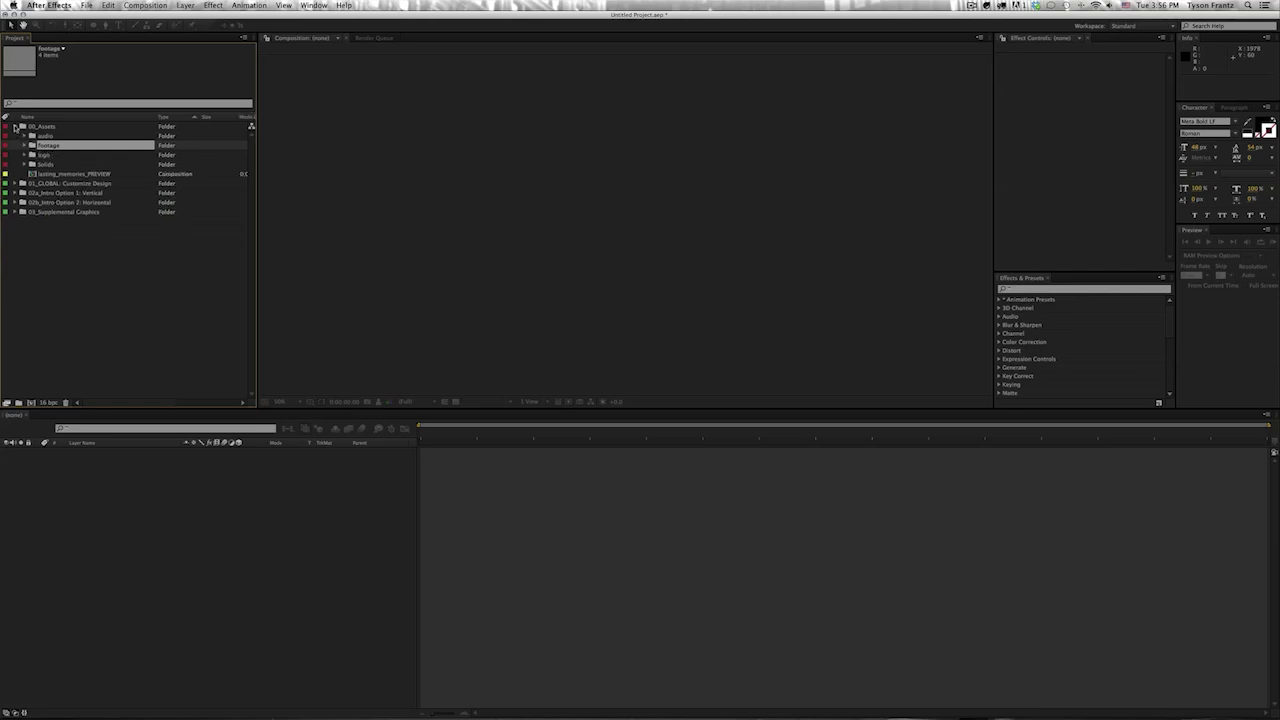
left_click(15, 127)
- Expand 01_GLOBAL: Customize Design and open the background composition
left_click(37, 137)
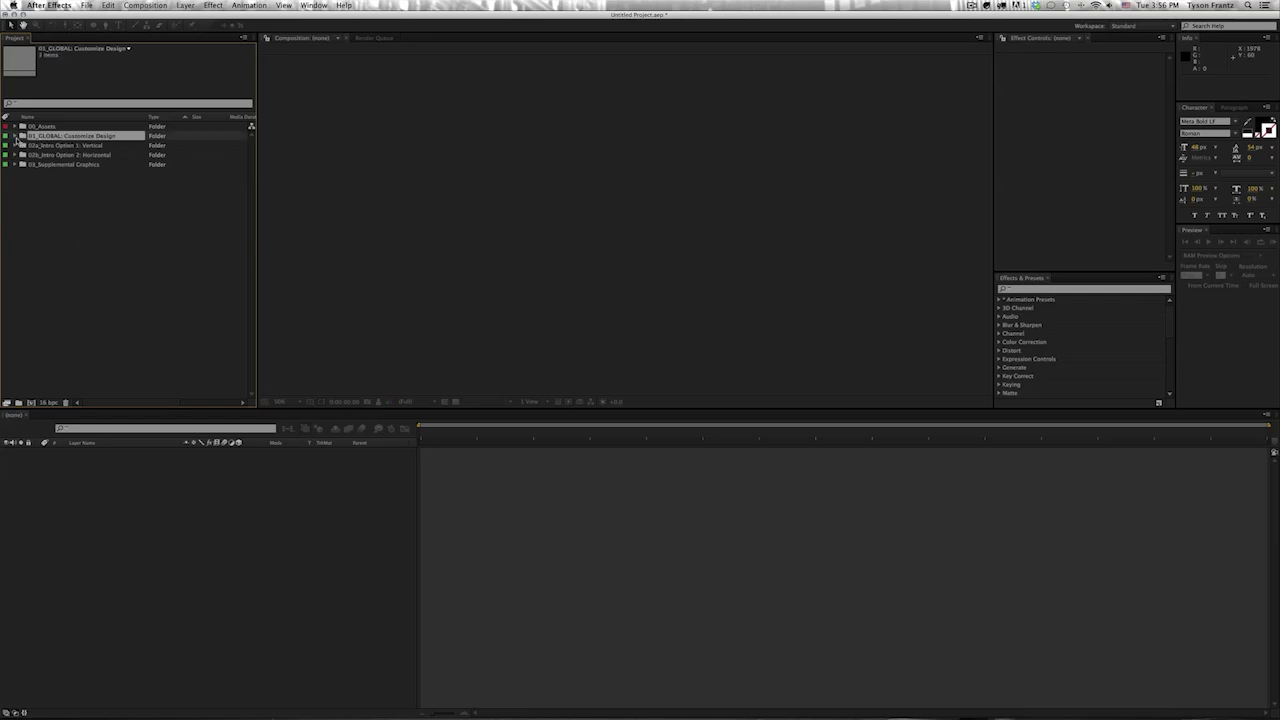
left_click(15, 137)
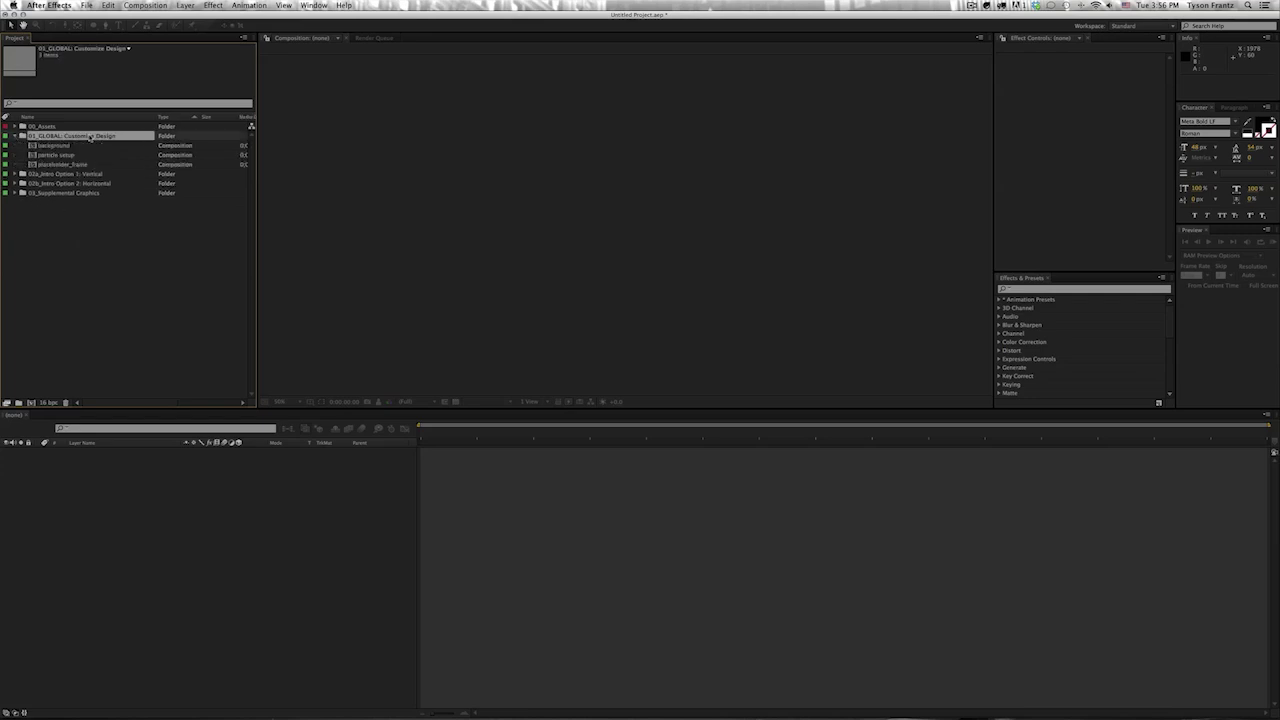
double_click(55, 146)
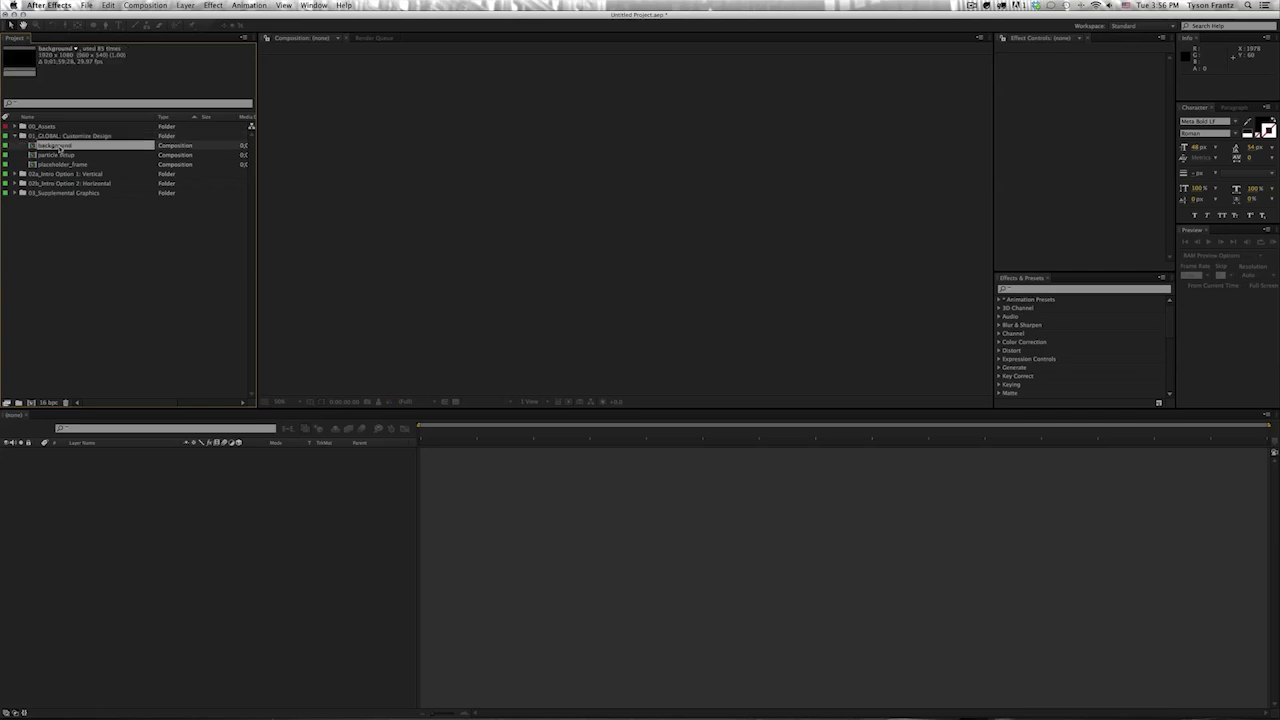
- Move the background comp to frame 0:00:08:27 and select the accent flare and bkgd ramp layers
left_click_drag(470, 436, 476, 440)
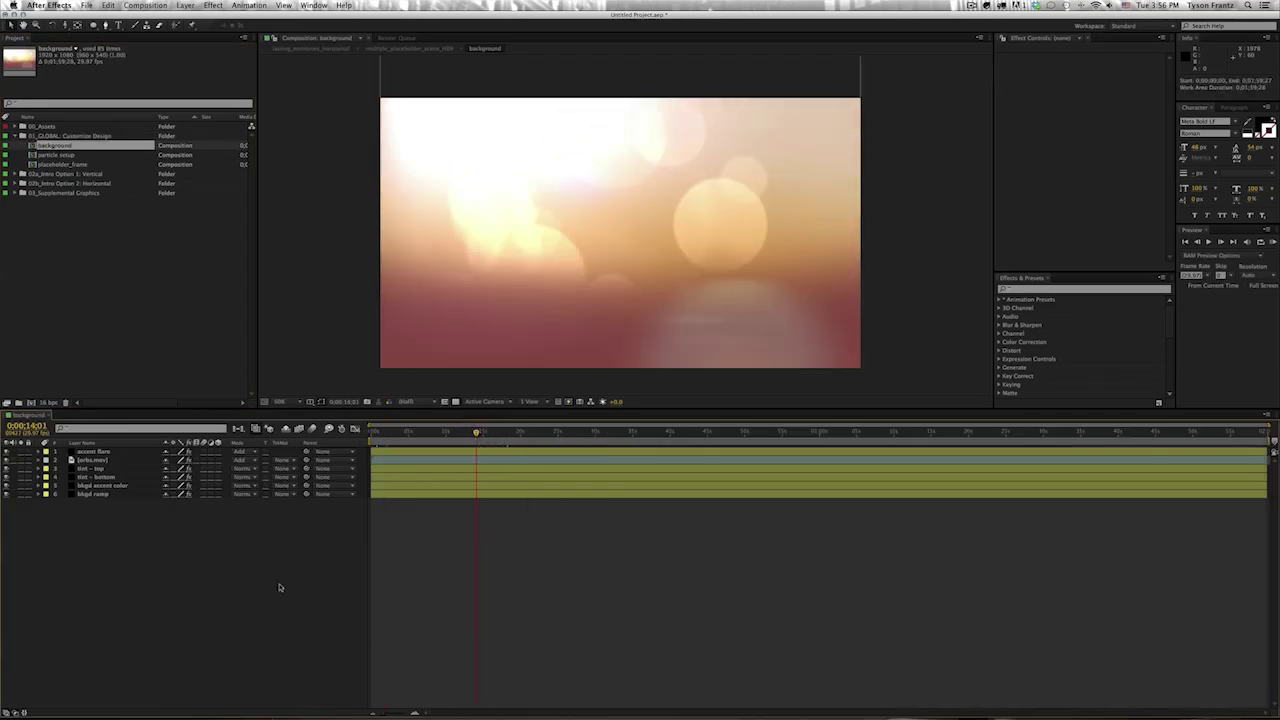
left_click(437, 433)
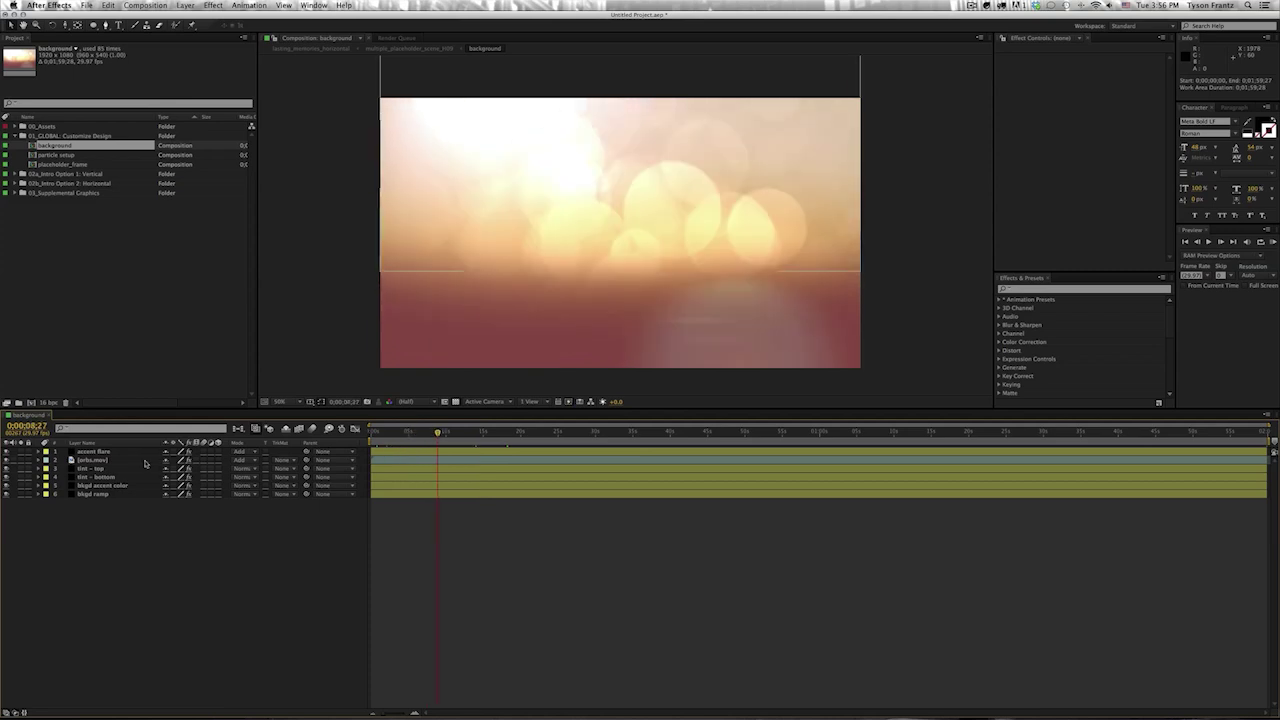
left_click(96, 452)
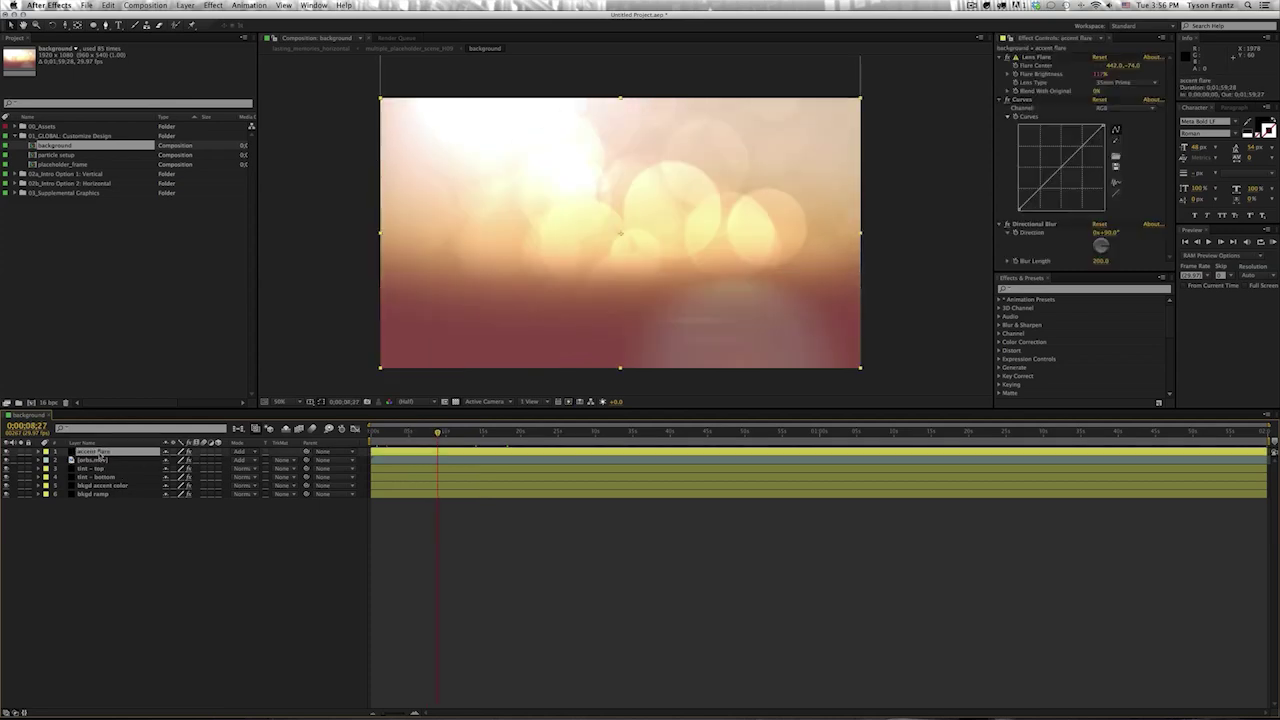
left_click(118, 494)
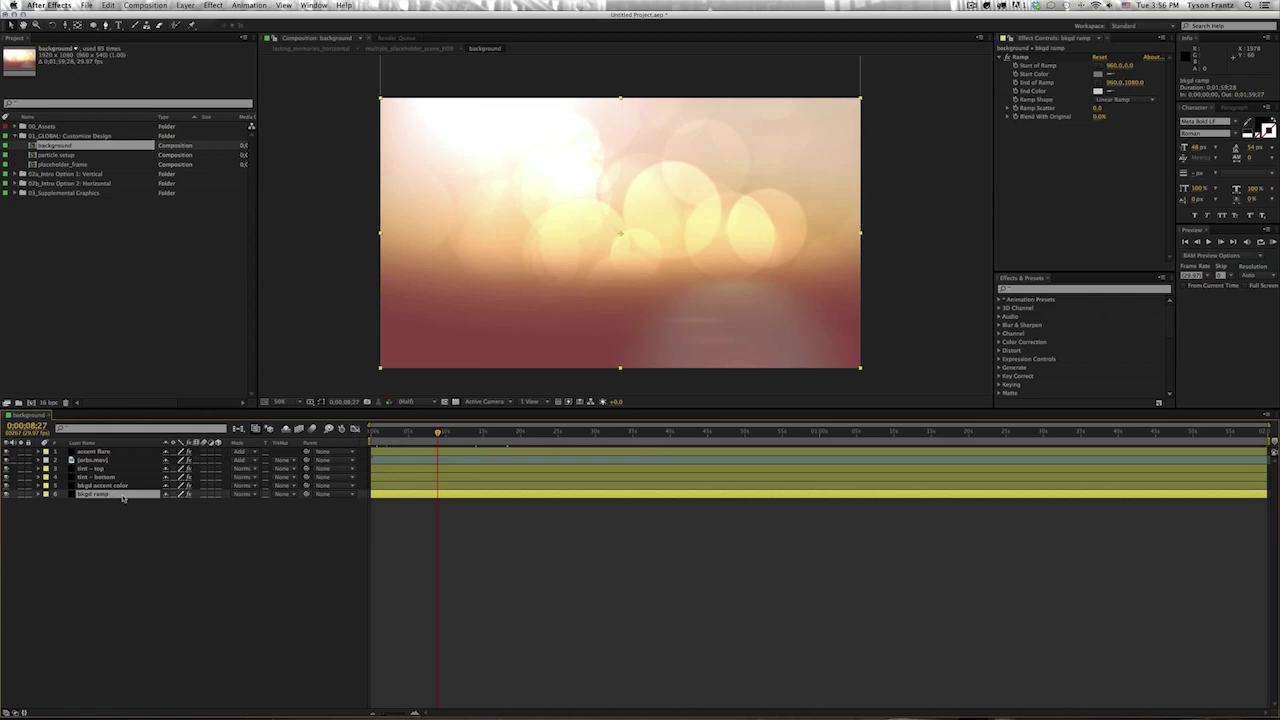
- Reveal every layer's effects with Ctrl+A and E, and expand tint - top's Tint settings
key("ctrl+a")
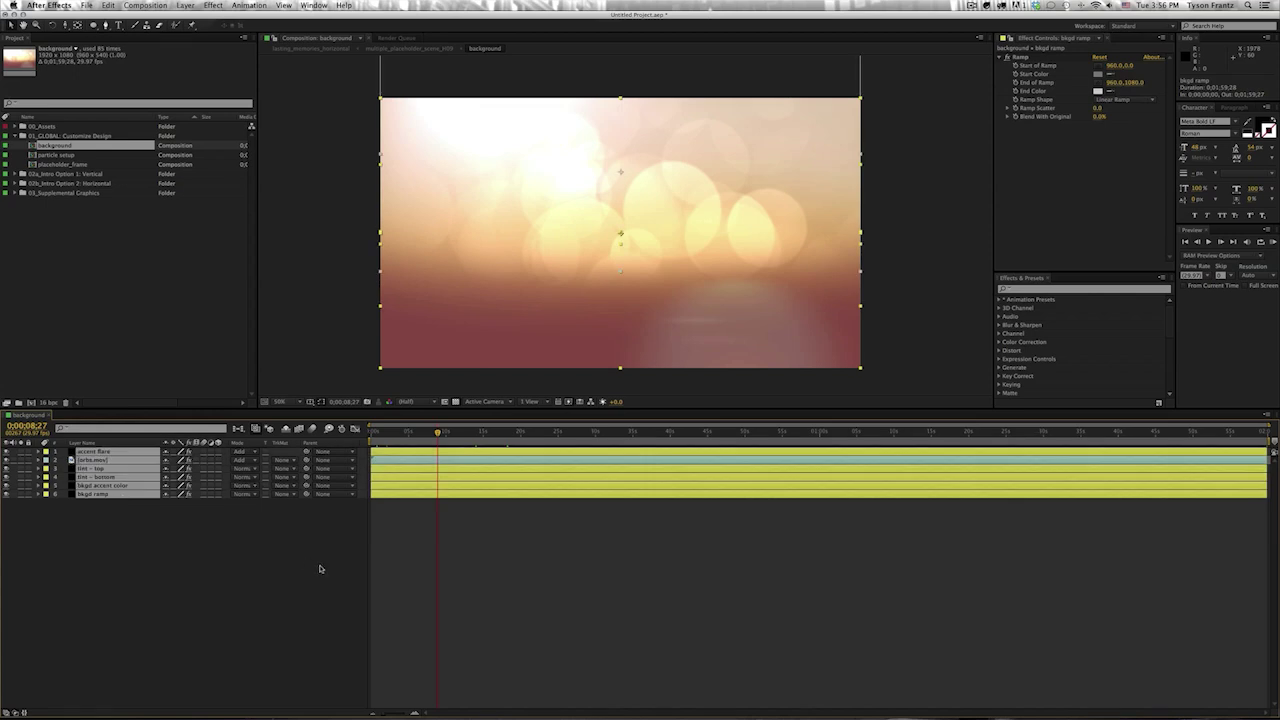
key("e")
left_click(318, 605)
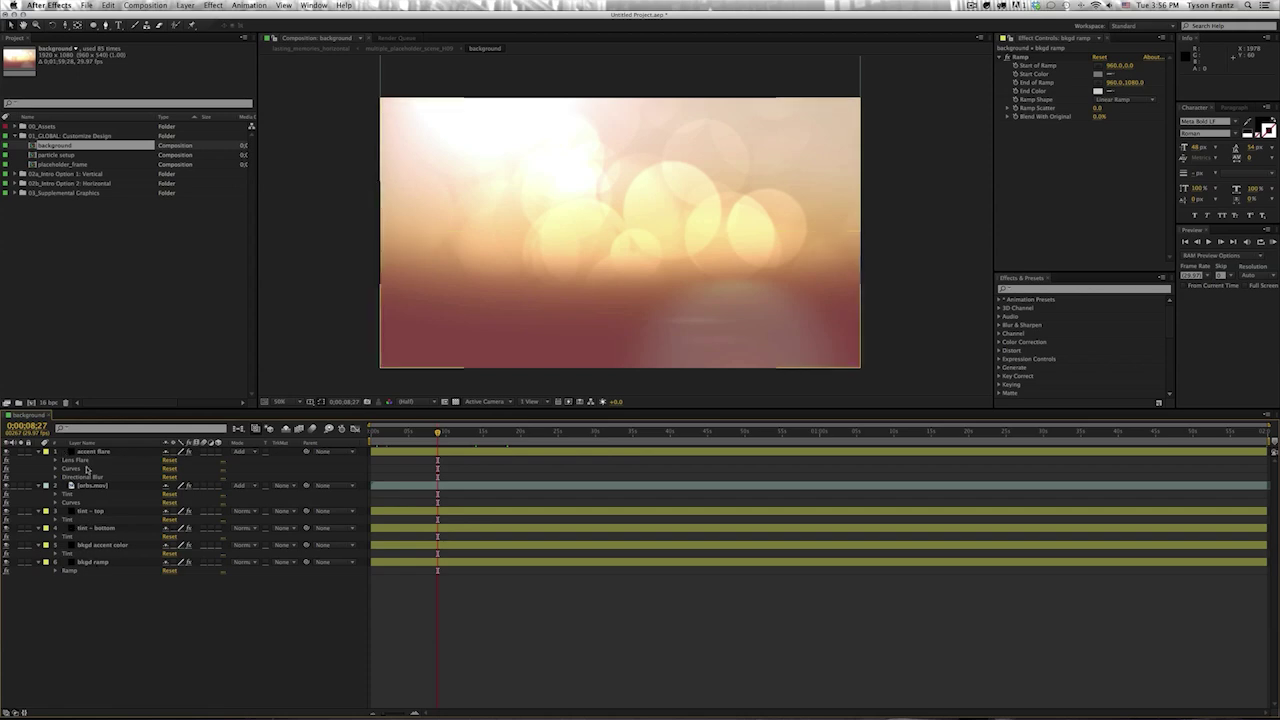
left_click(72, 500)
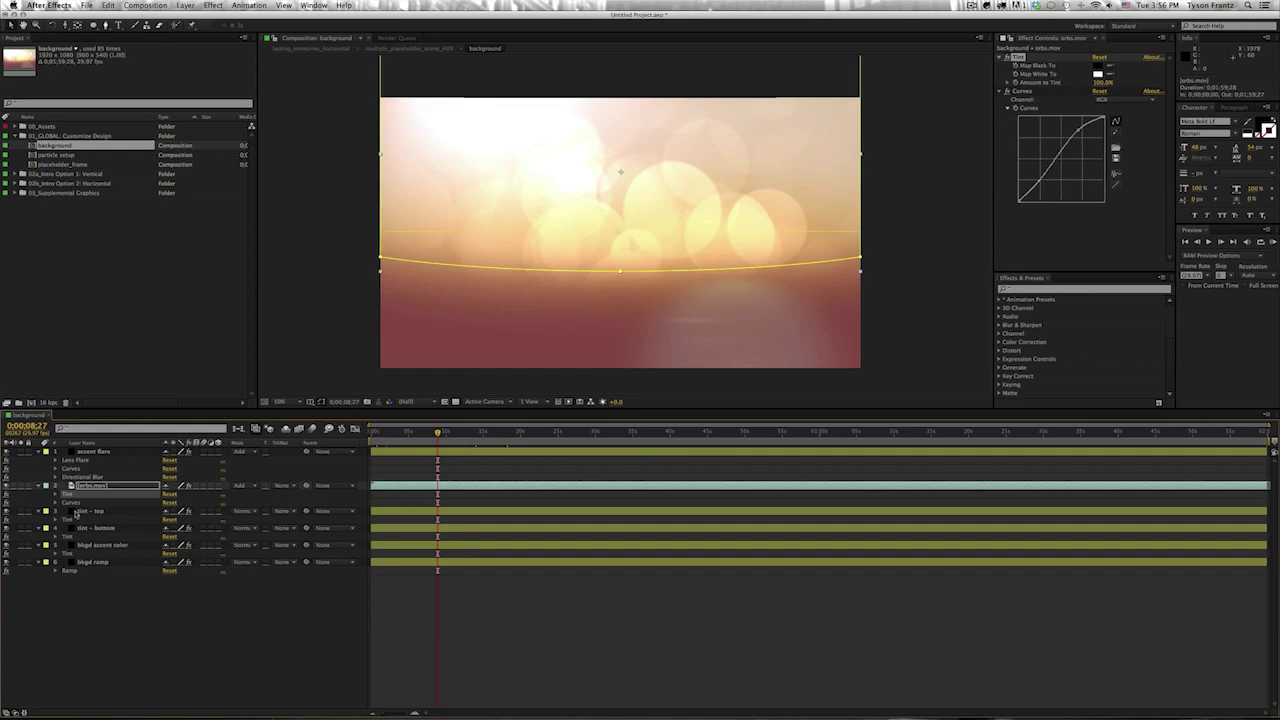
left_click(74, 512)
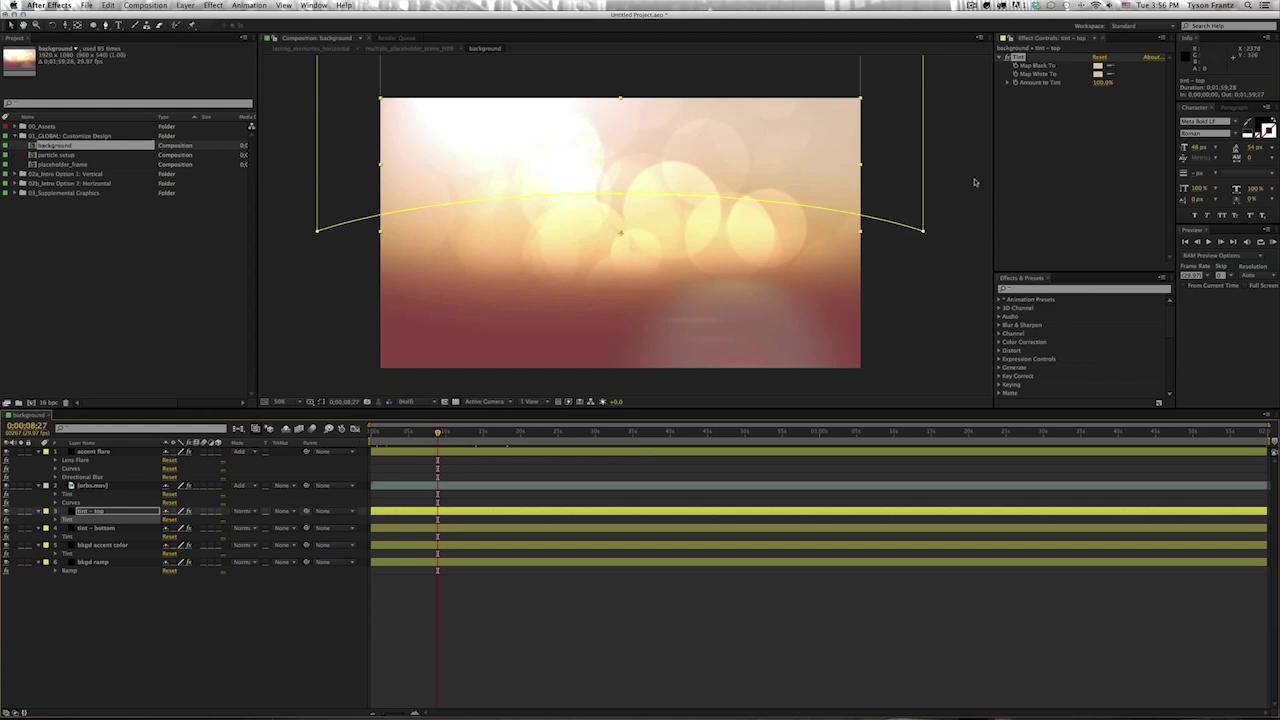
left_click(56, 520)
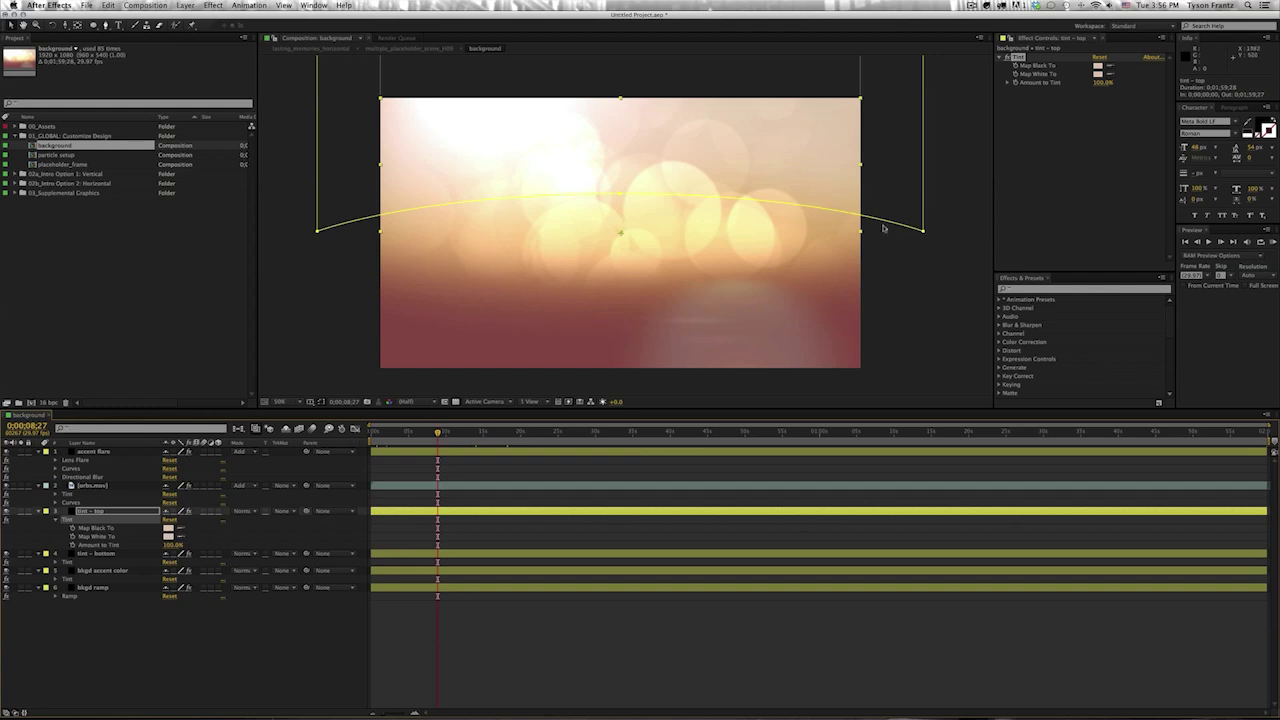
- Set tint - top's Map Black To and Map White To to the same light blue
left_click(1098, 66)
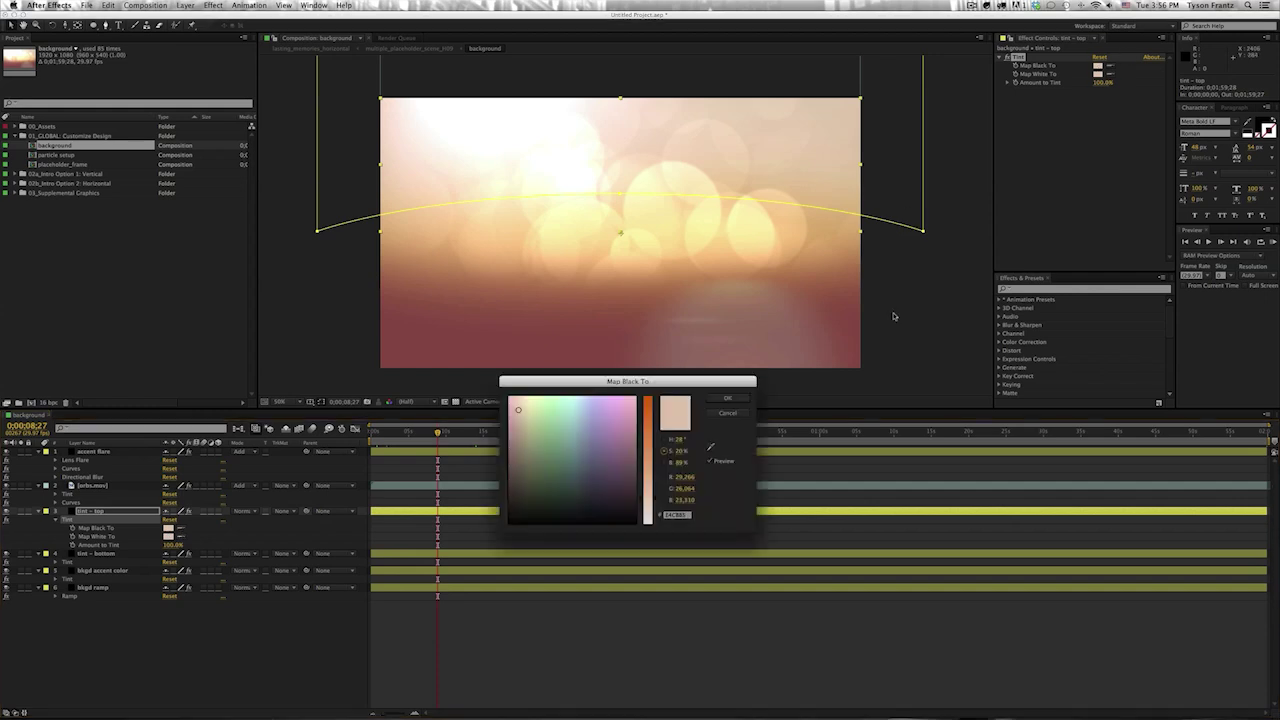
mouse_move(544, 429)
left_mouse_down()
mouse_move(588, 393)
mouse_move(582, 422)
mouse_move(611, 397)
mouse_move(582, 398)
left_mouse_up()
left_click_drag(652, 497, 652, 468)
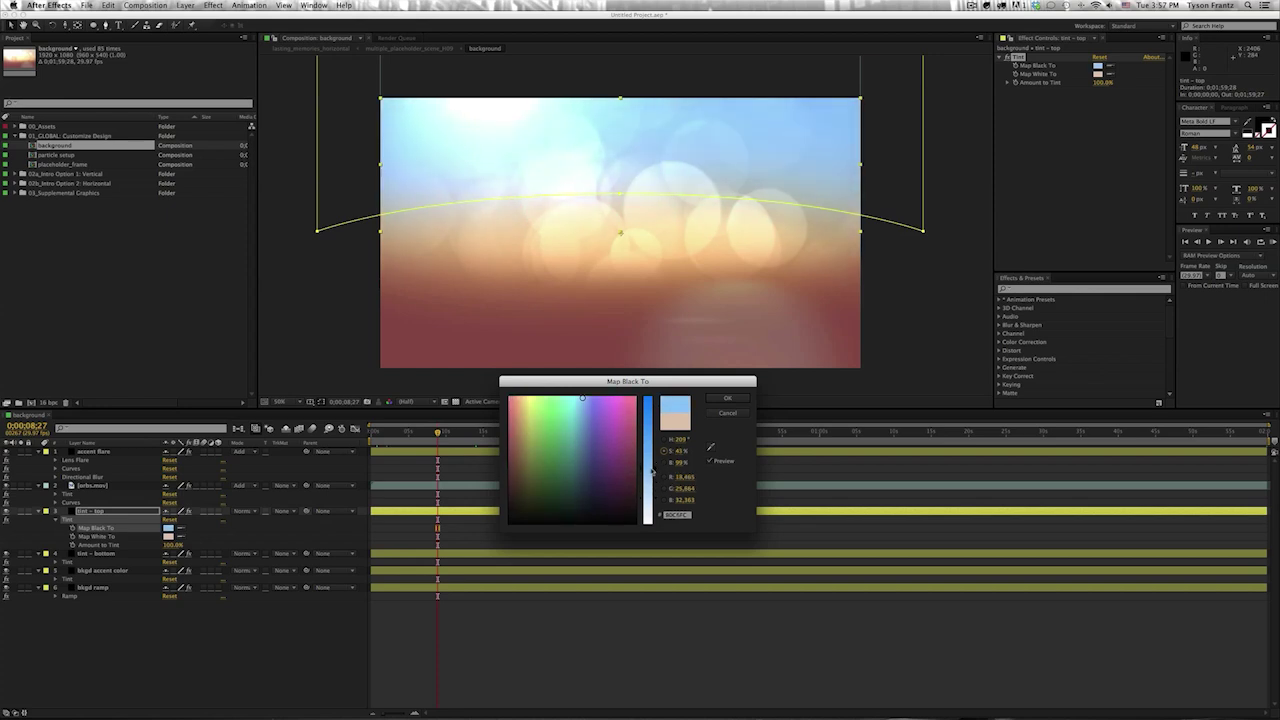
key("Return")
left_click(1109, 74)
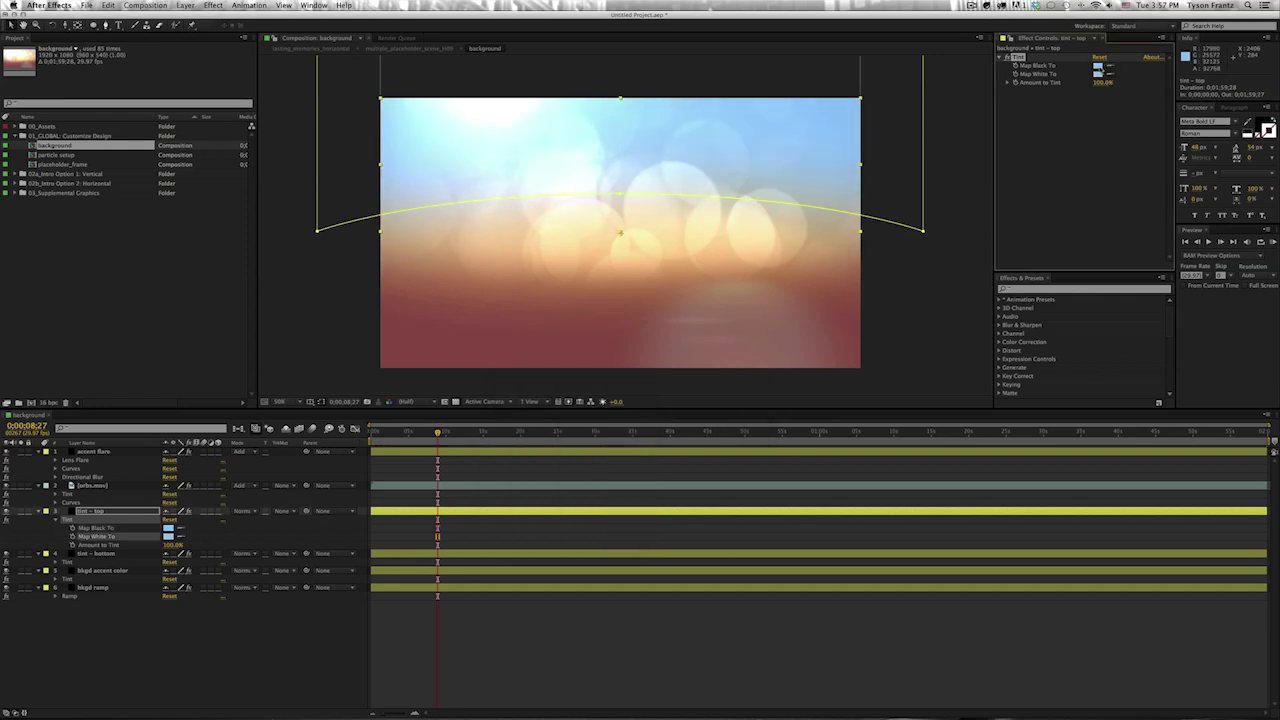
- Change tint - bottom's Map Black To from red to a dark teal-blue
left_click(78, 562)
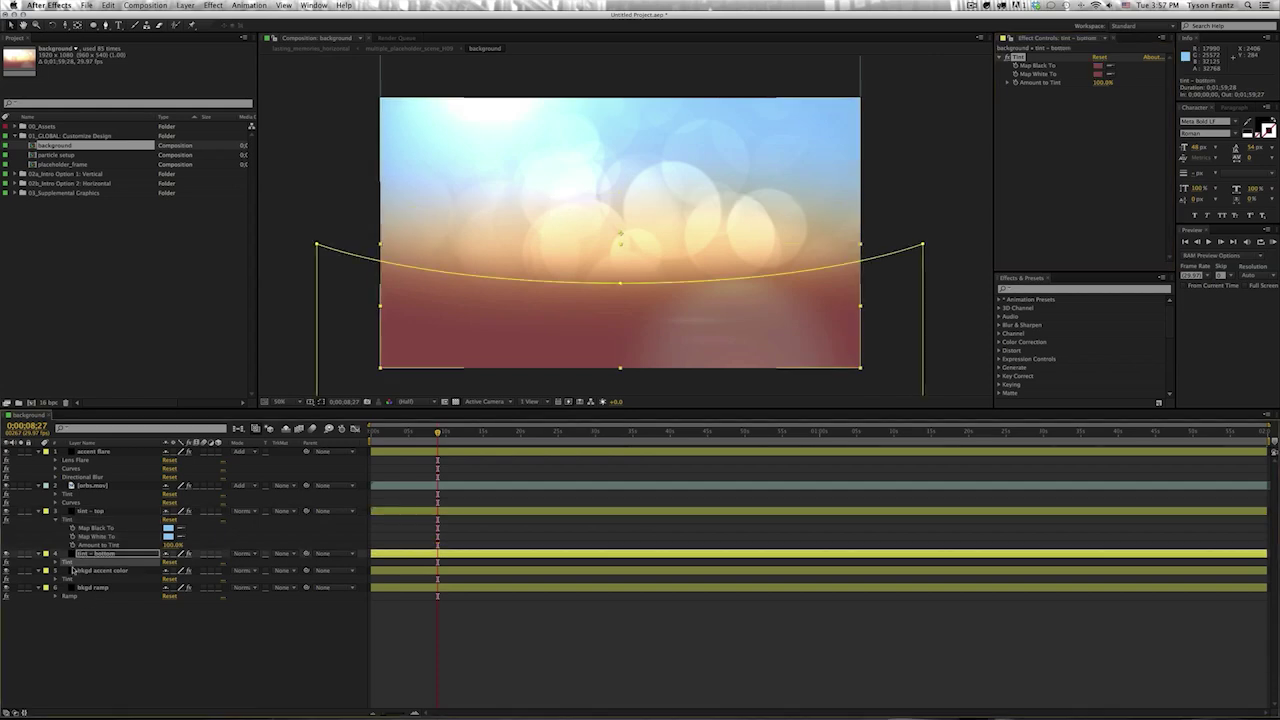
left_click(1099, 66)
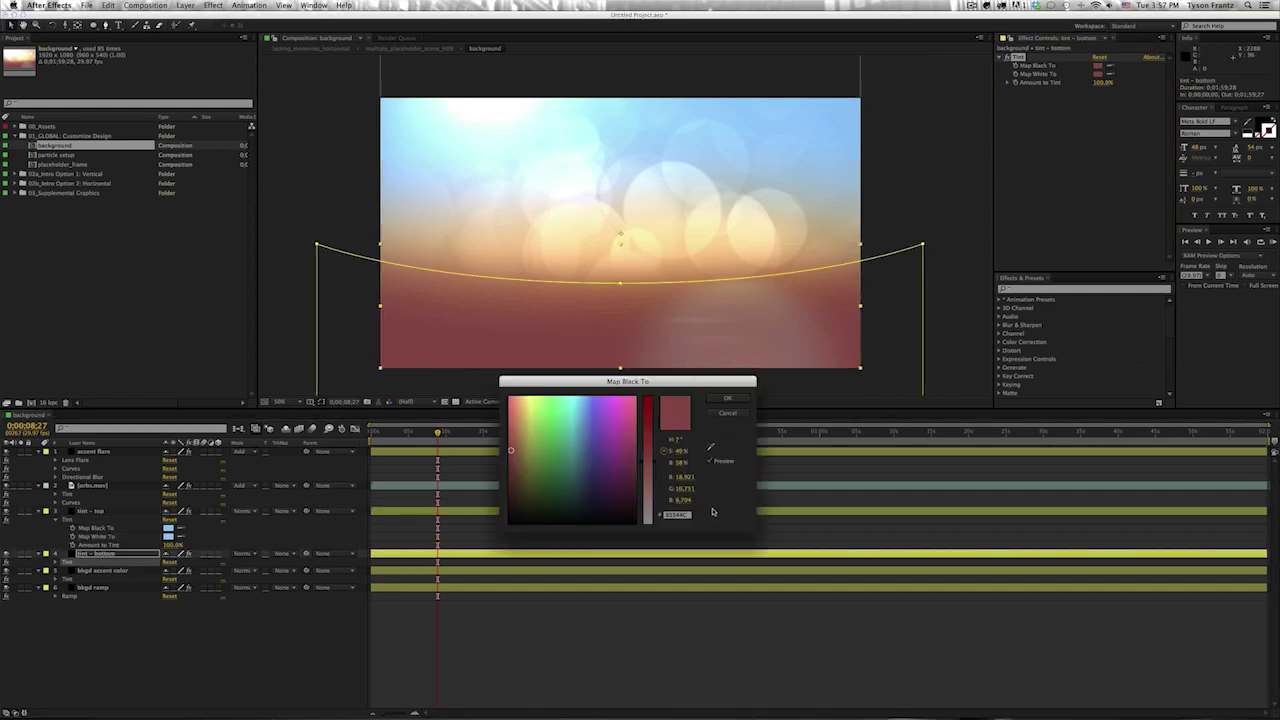
mouse_move(590, 457)
left_mouse_down()
mouse_move(578, 455)
mouse_move(650, 440)
mouse_move(649, 472)
left_mouse_up()
left_click(664, 462)
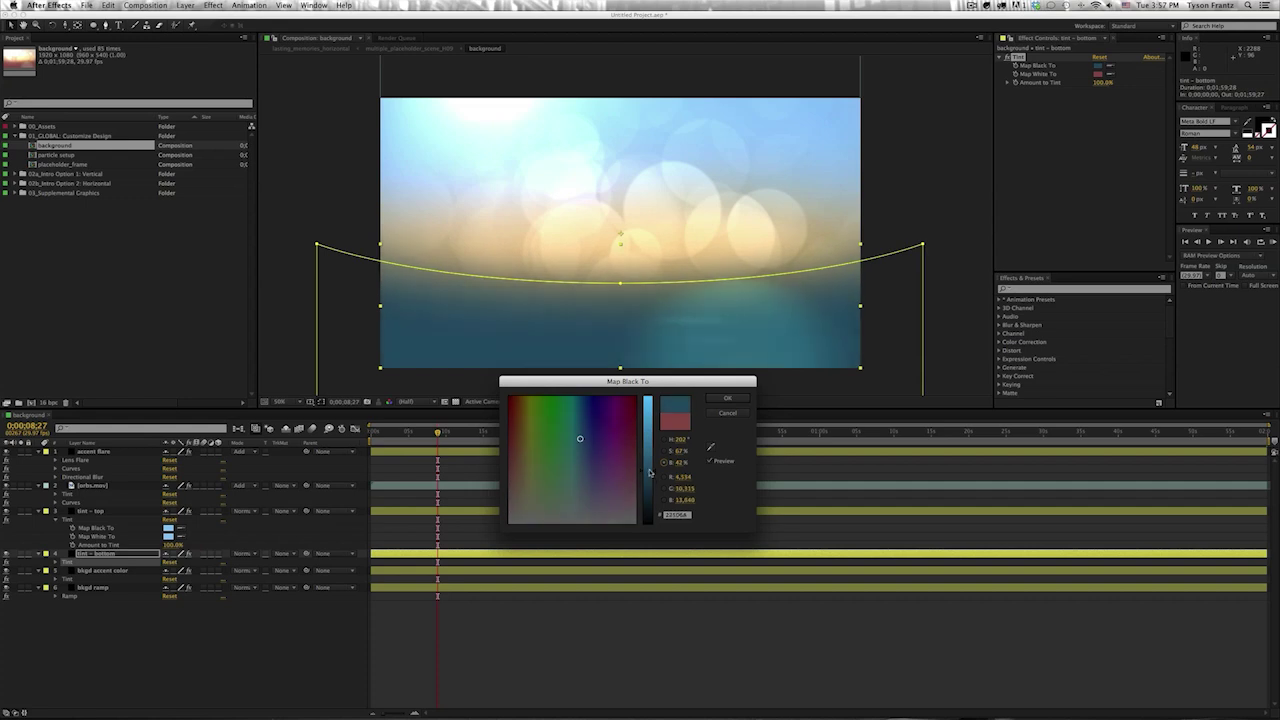
key("Return")
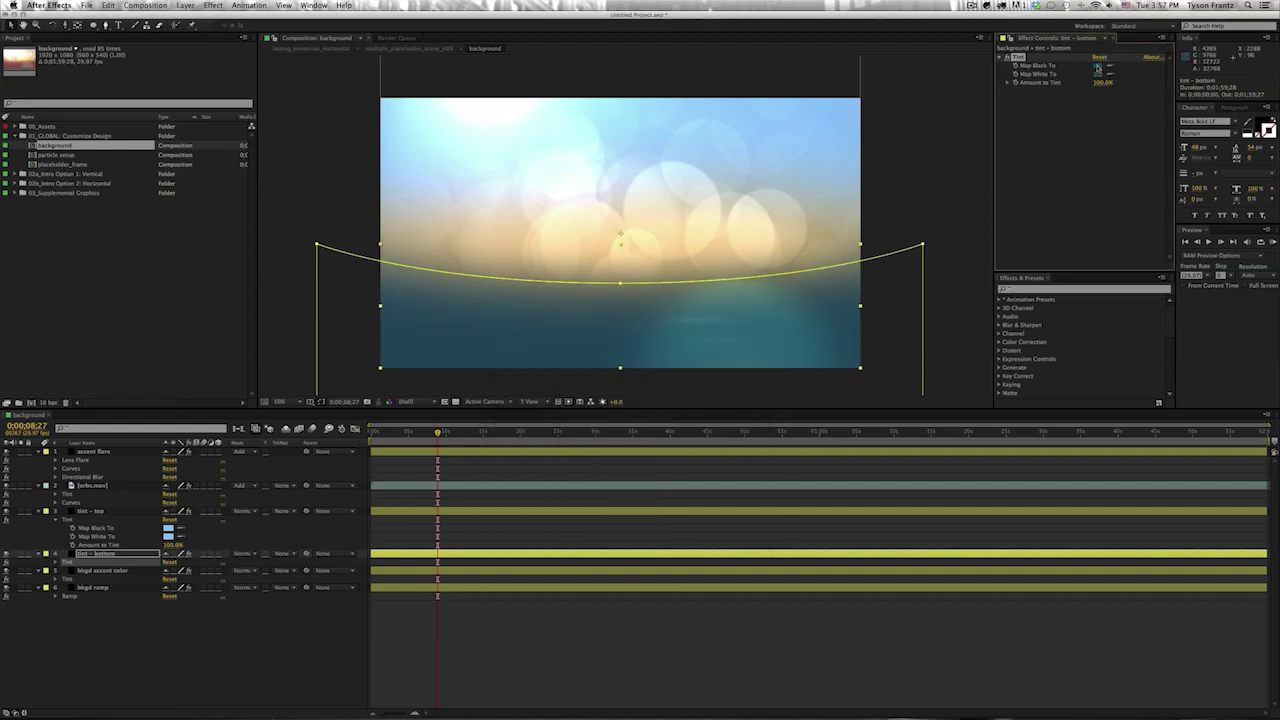
- Set the bkgd accent color Tint's Map Black To and Map White To both to magenta
left_click(98, 573)
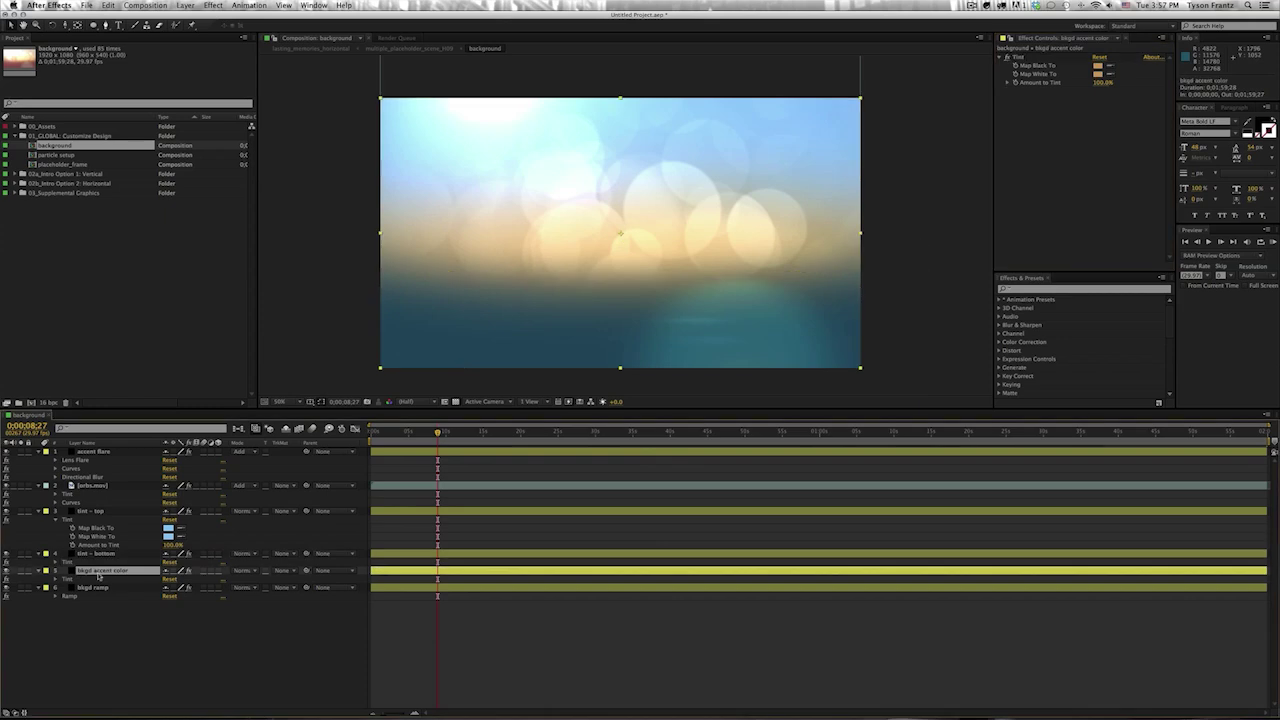
left_click(67, 579)
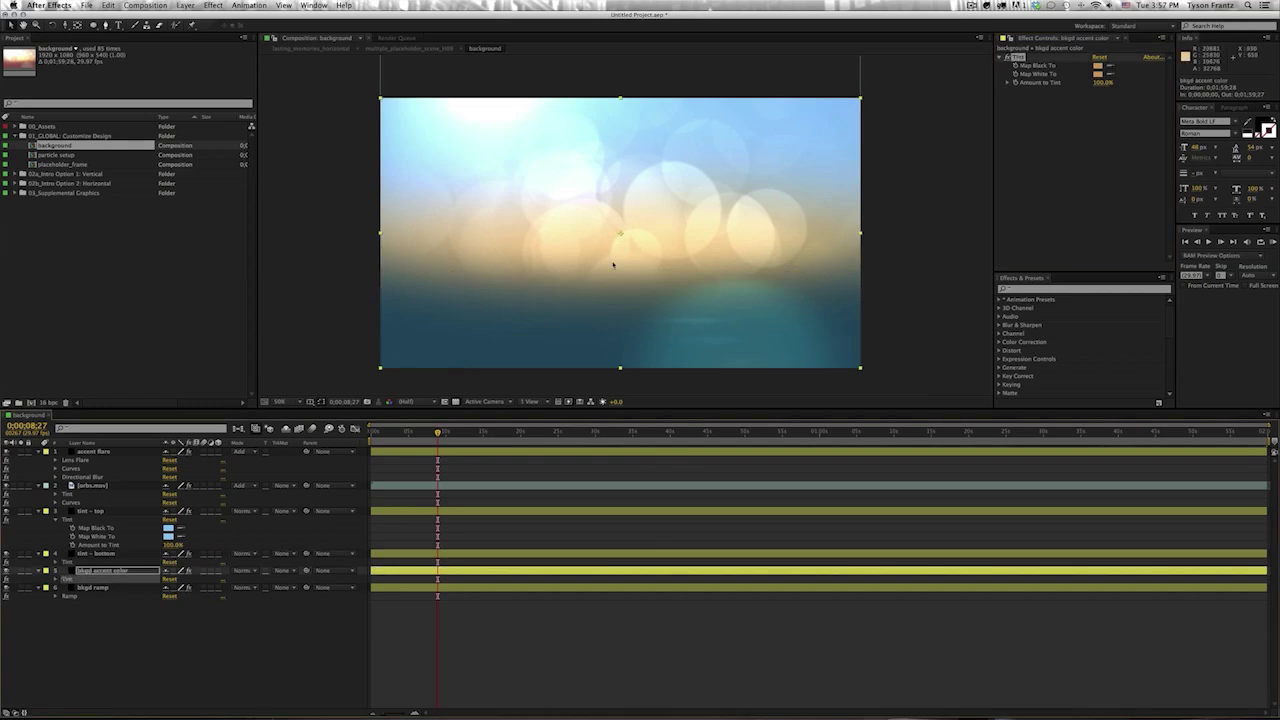
left_click(1097, 65)
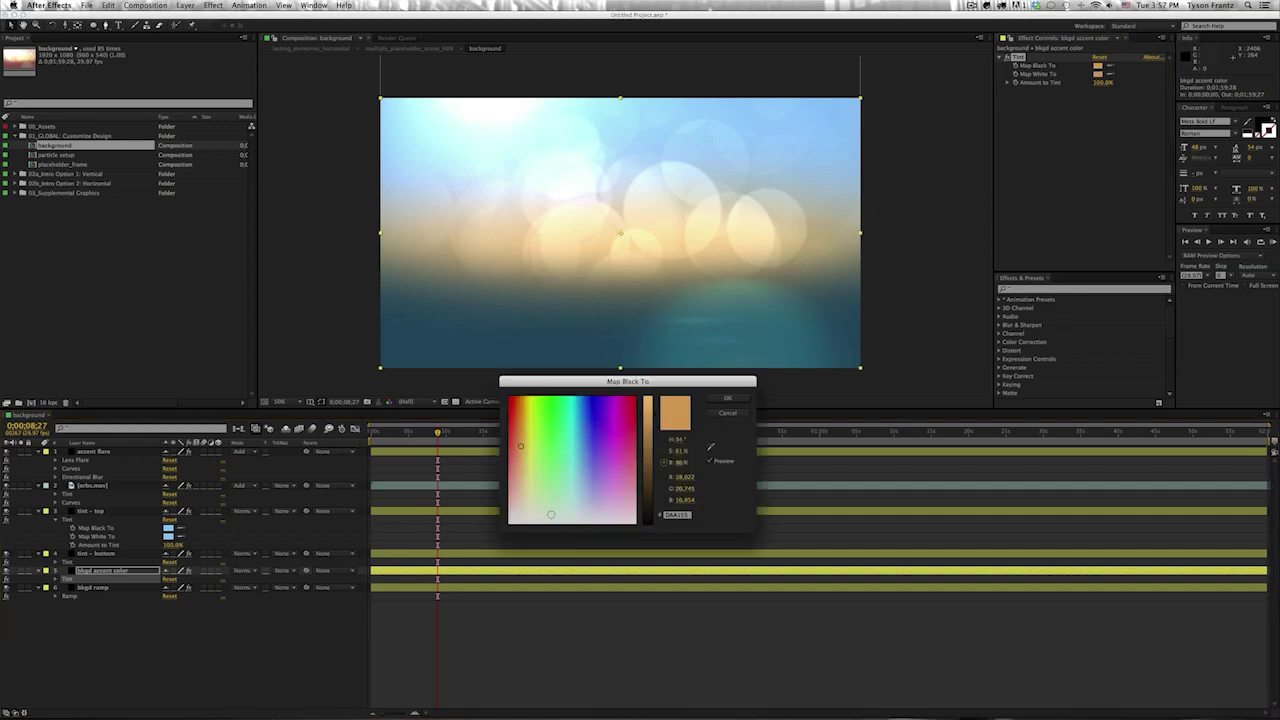
mouse_move(581, 489)
left_mouse_down()
mouse_move(621, 447)
mouse_move(526, 437)
left_mouse_up()
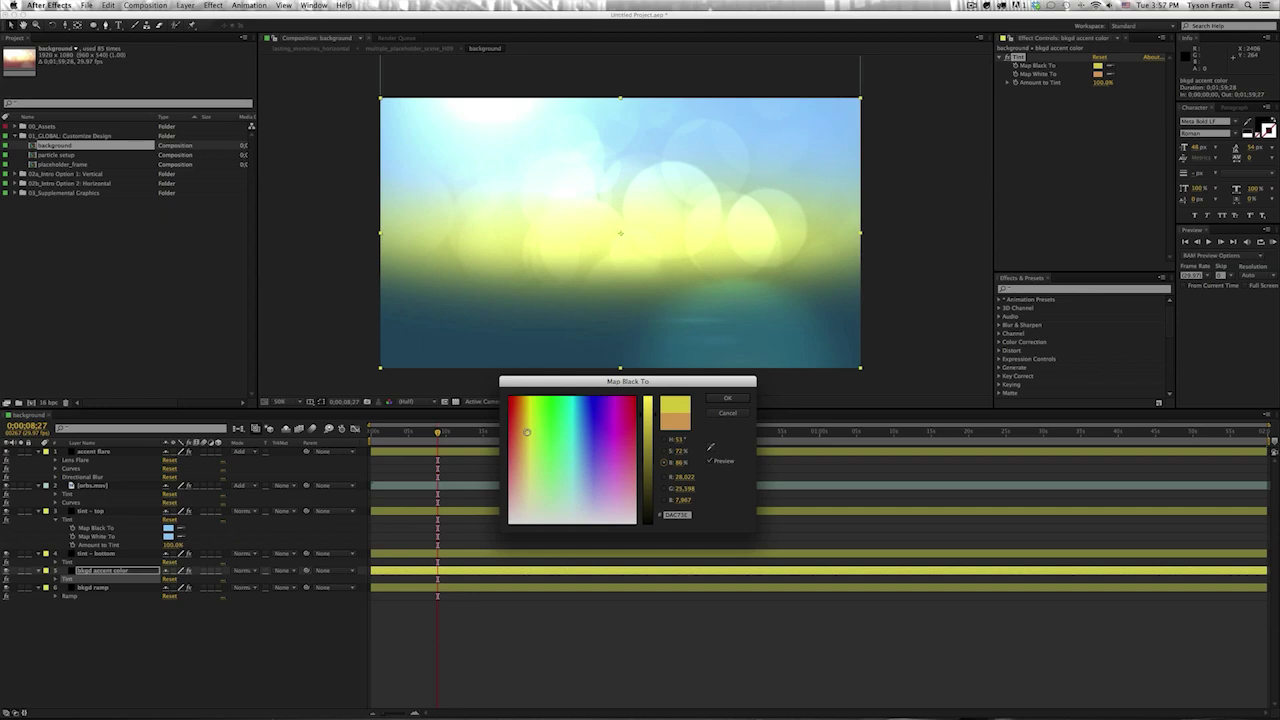
mouse_move(527, 410)
left_mouse_down()
mouse_move(610, 424)
mouse_move(618, 444)
left_mouse_up()
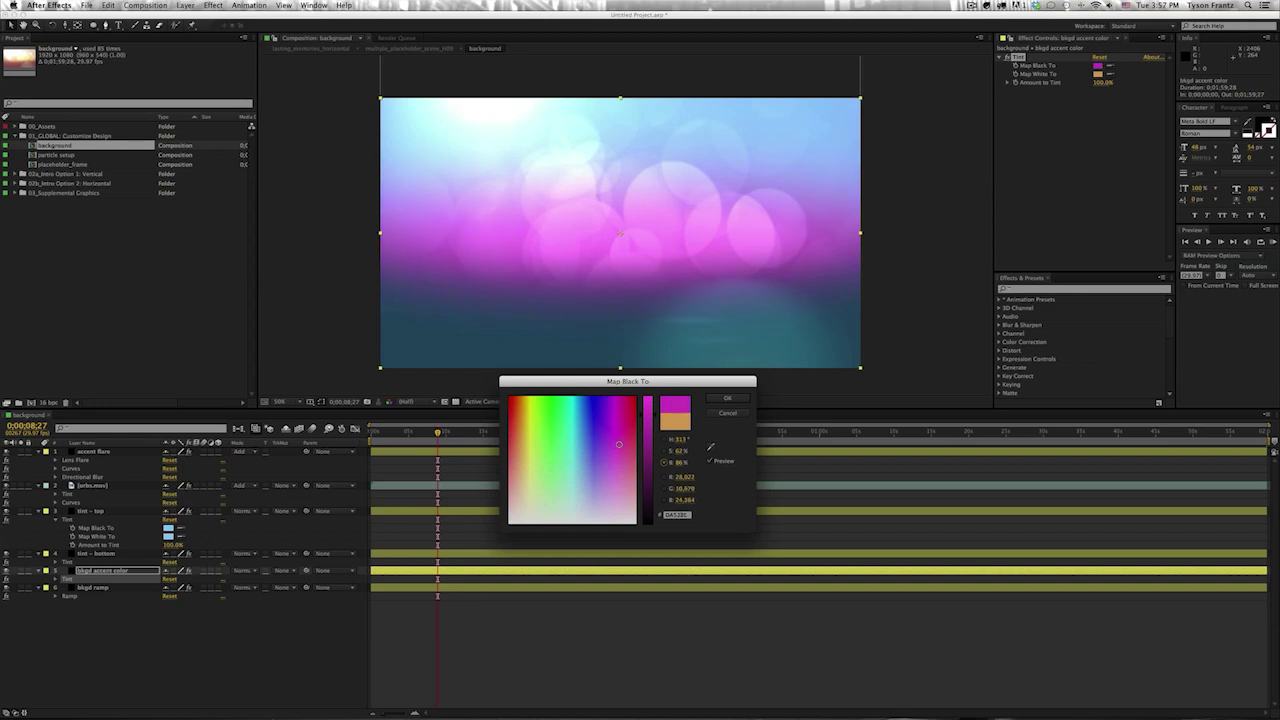
key("Return")
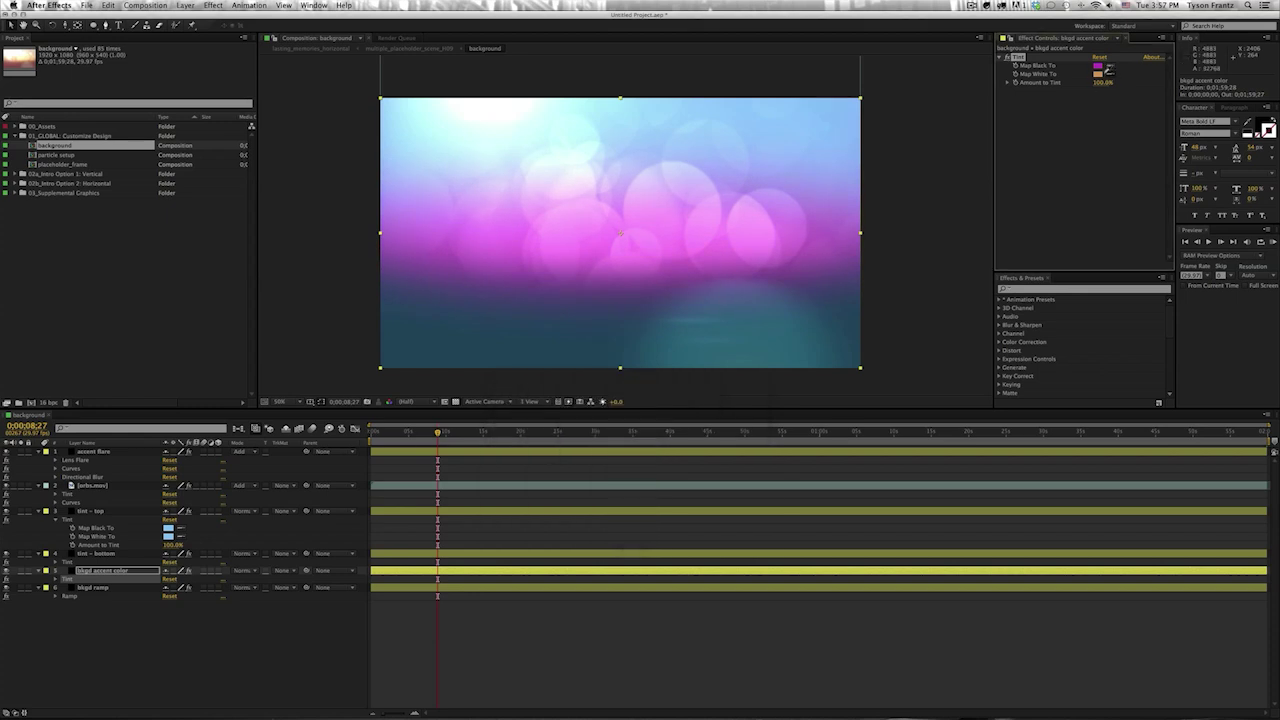
left_click(1100, 65)
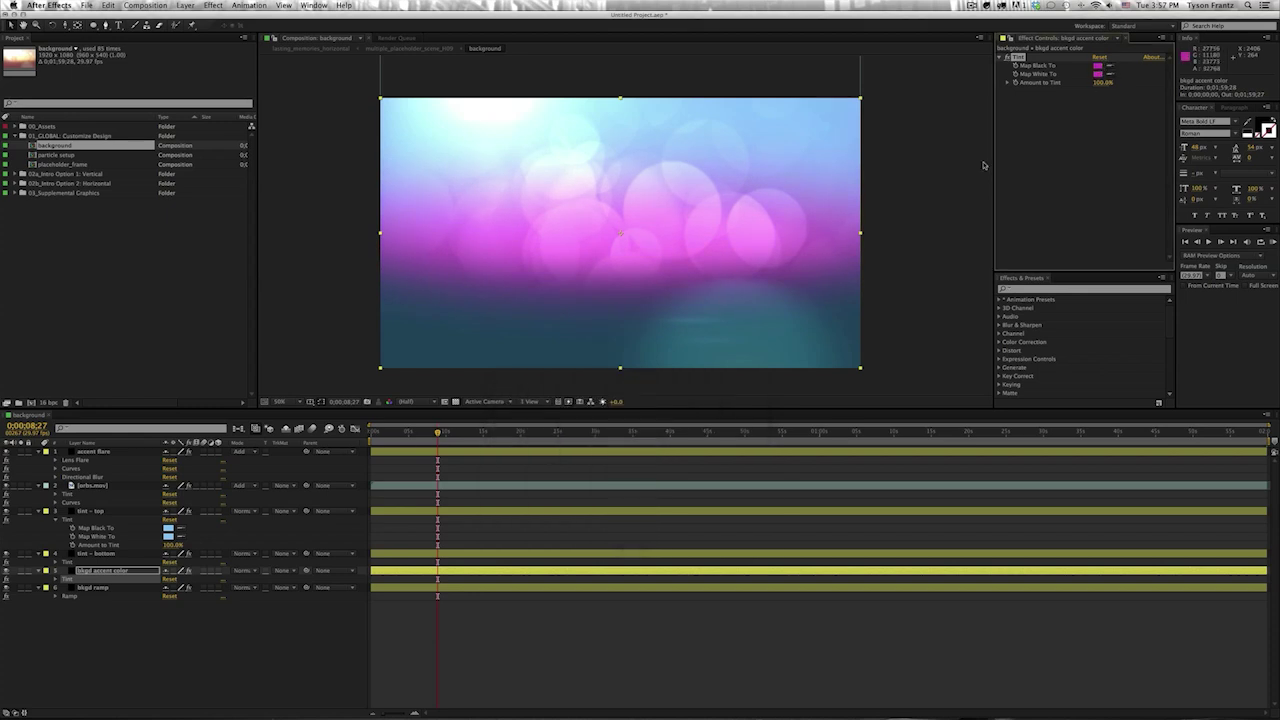
left_click(86, 598)
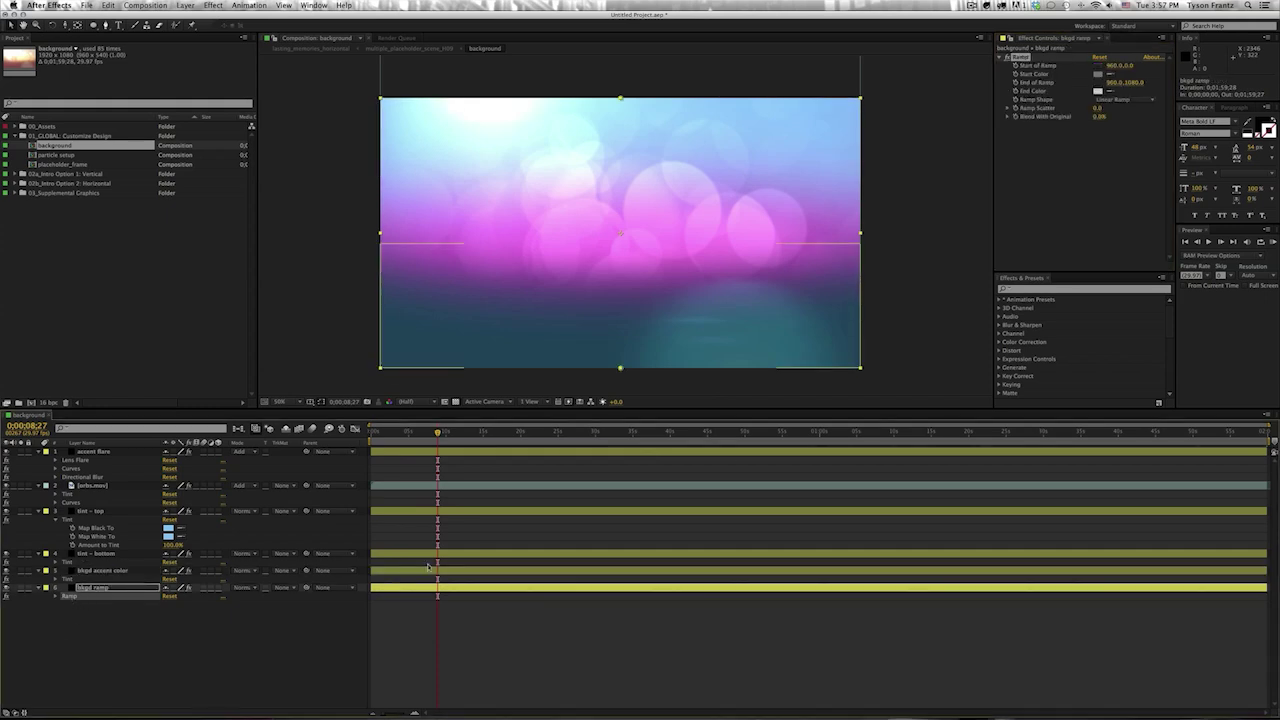
- Isolate the bkgd ramp by hiding the tint - top, tint - bottom and bkgd accent color layers
left_click(5, 589)
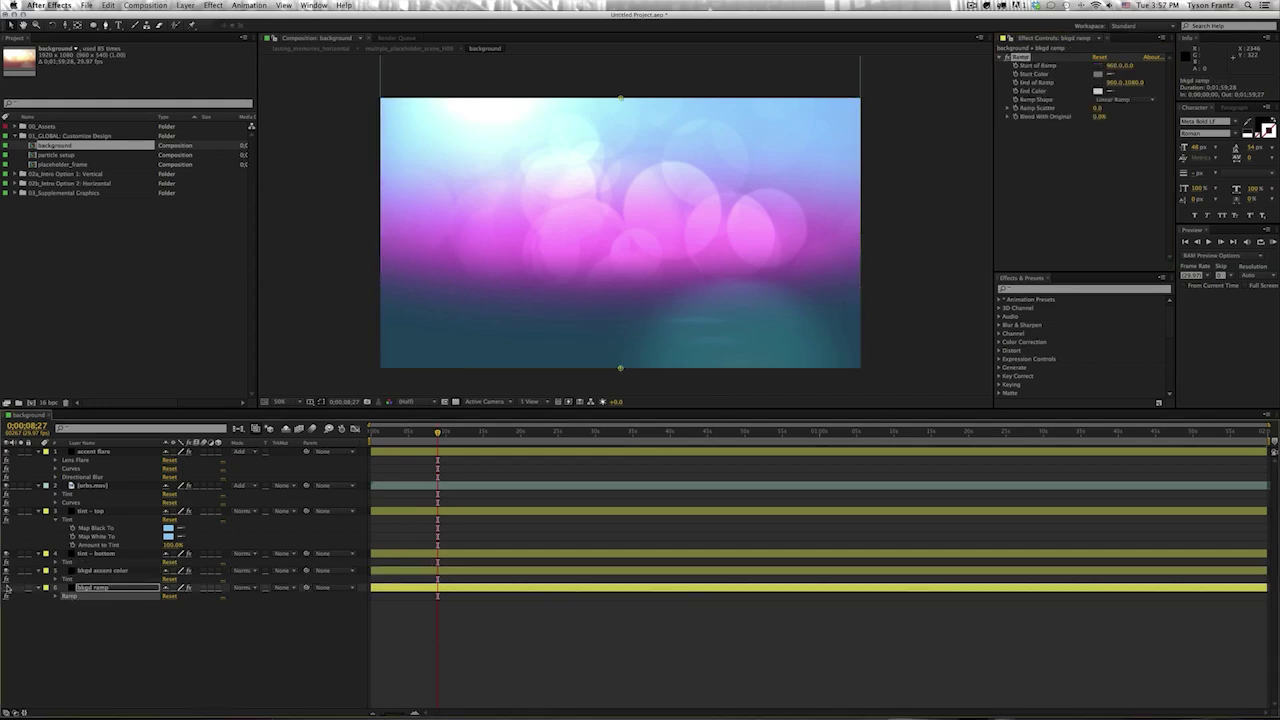
left_click(22, 590)
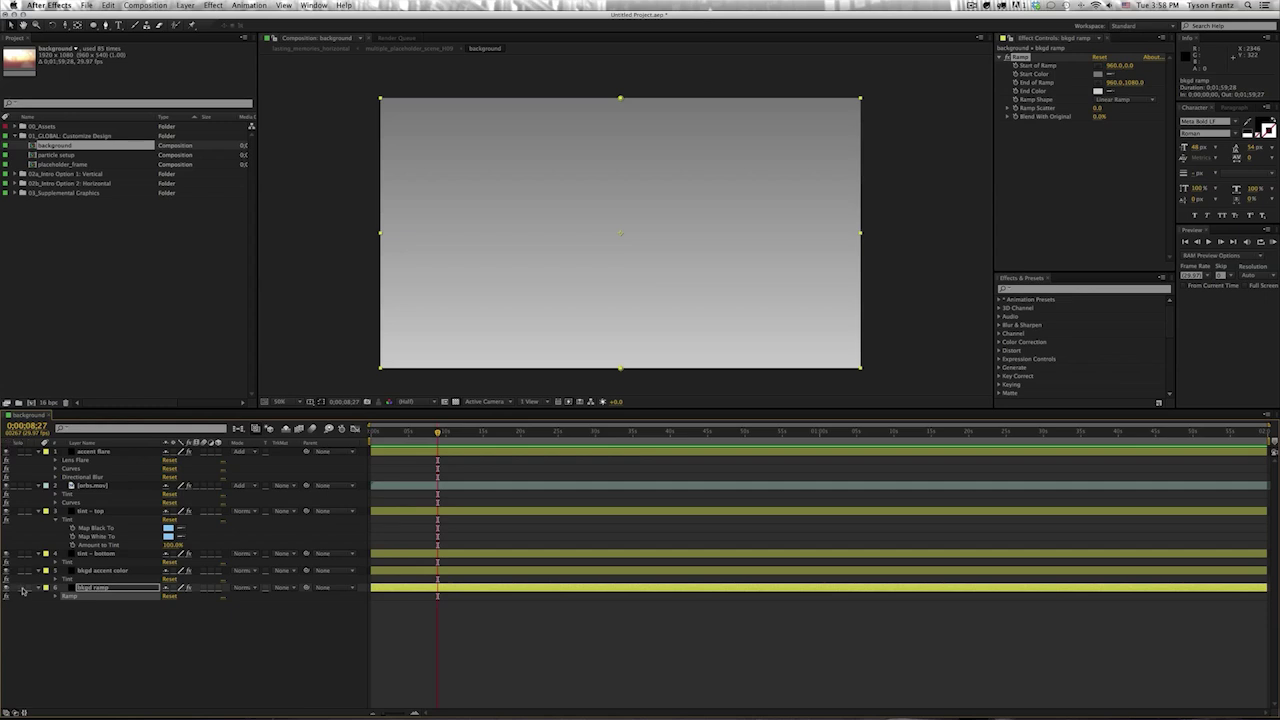
left_click(22, 590)
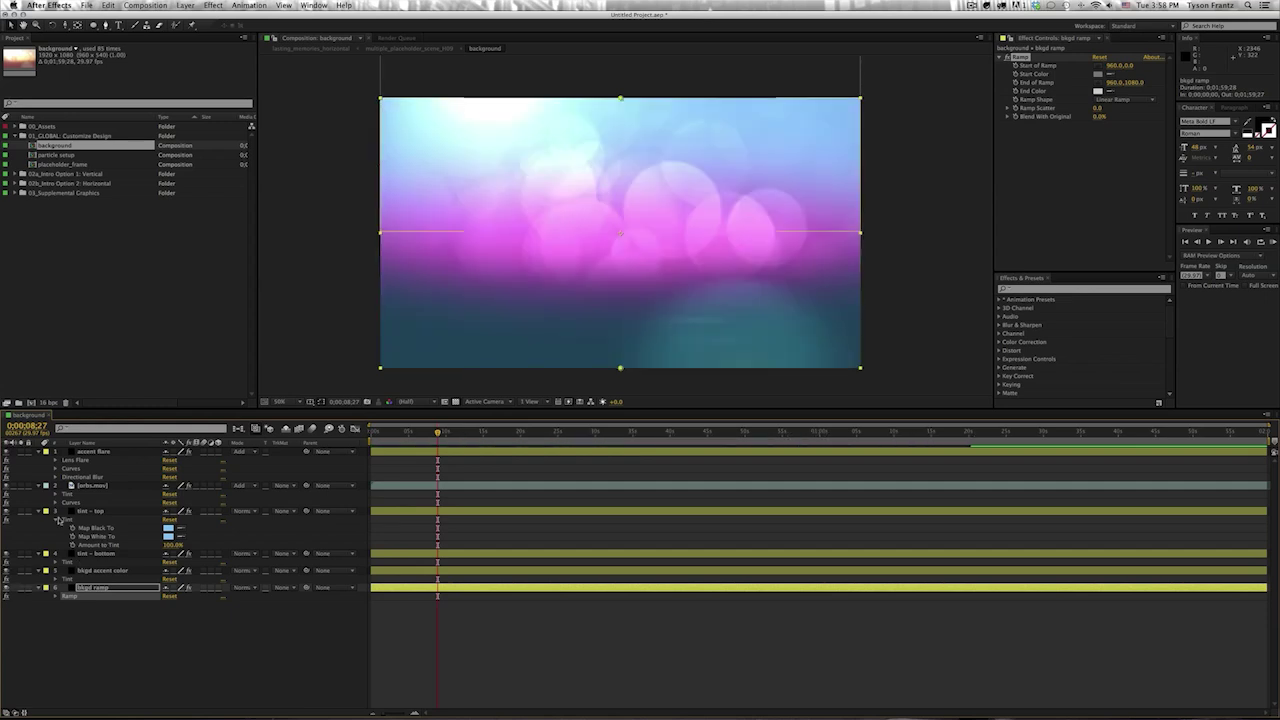
left_click(6, 512)
left_click(6, 555)
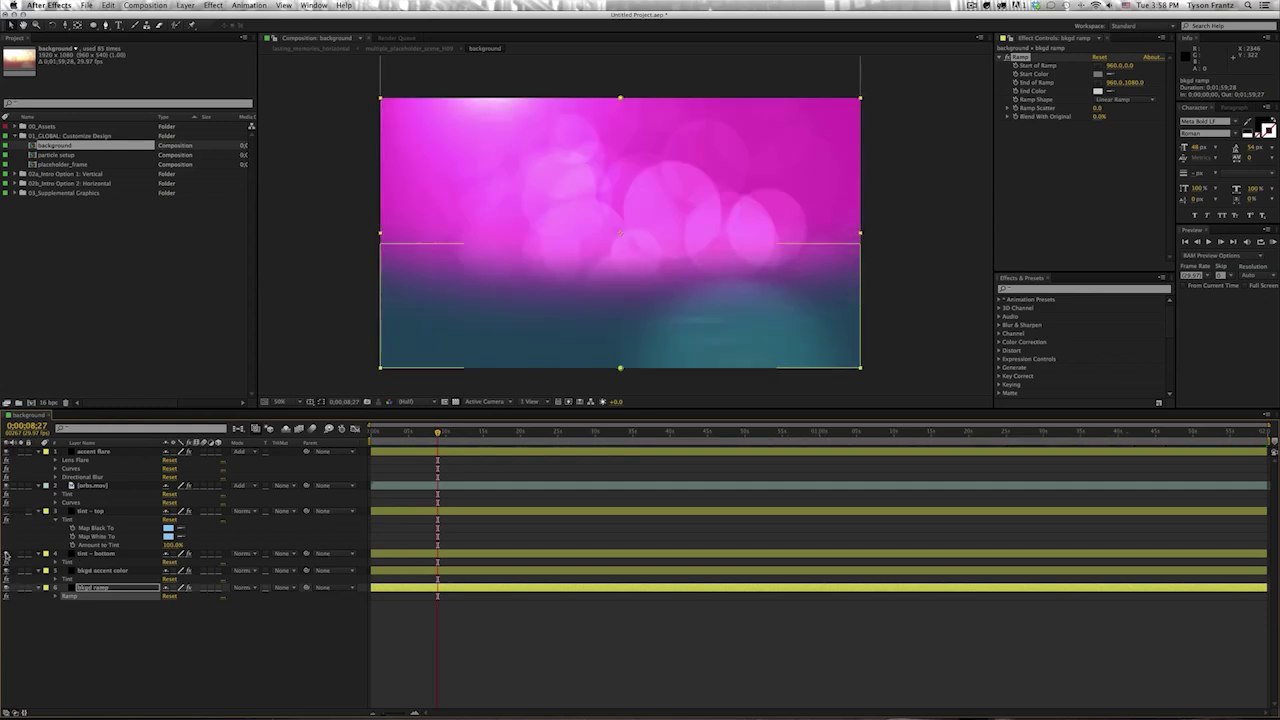
left_click(6, 571)
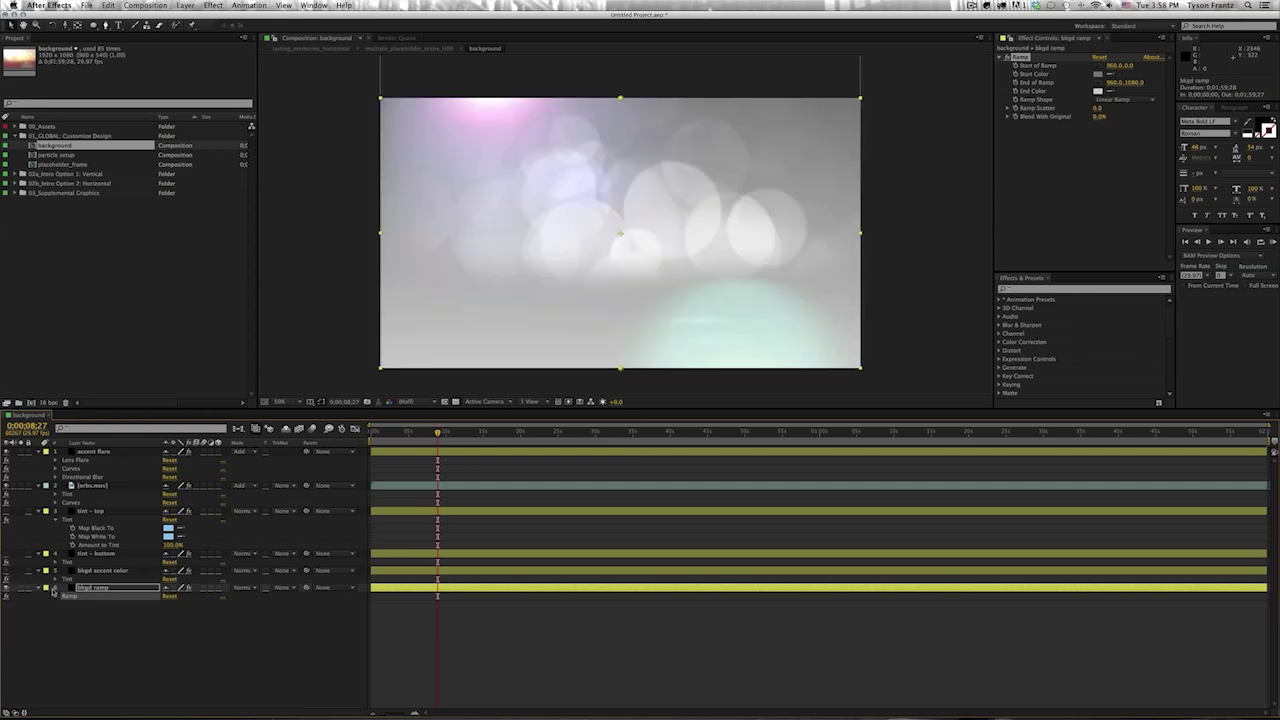
key("Return")
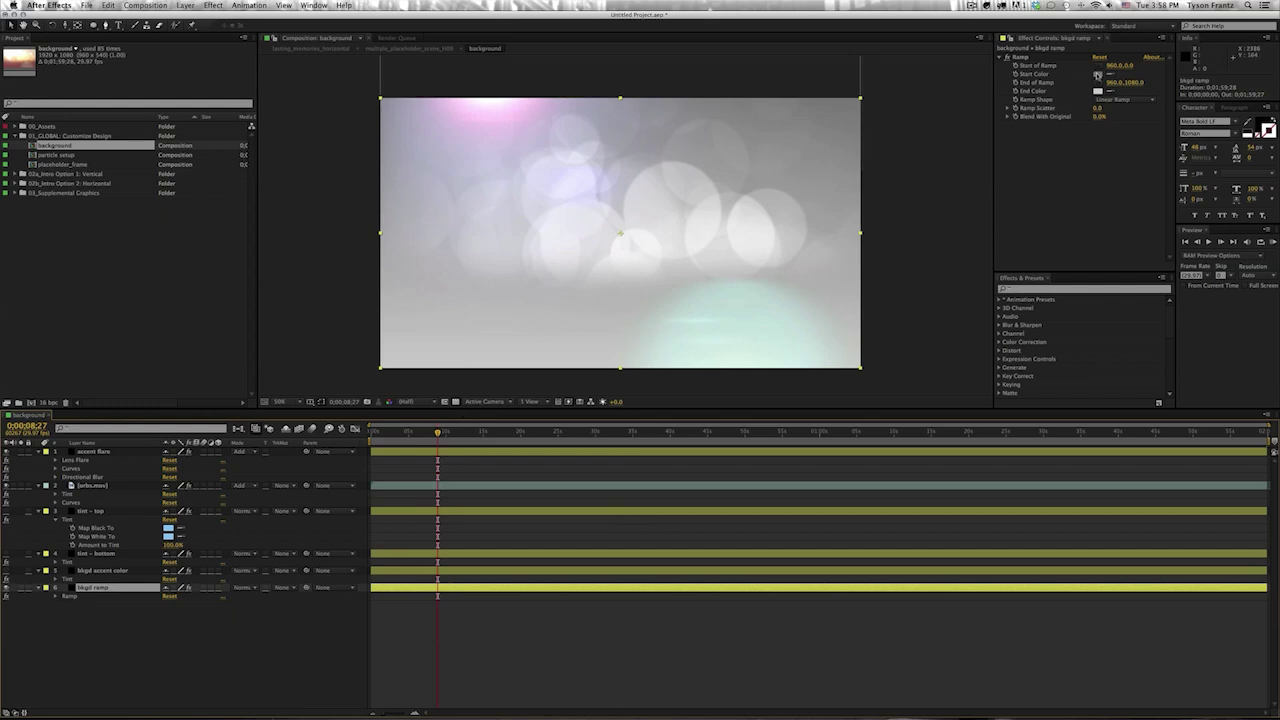
- Darken the bkgd ramp's Start Color to 20% brightness (414141)
left_click(1097, 74)
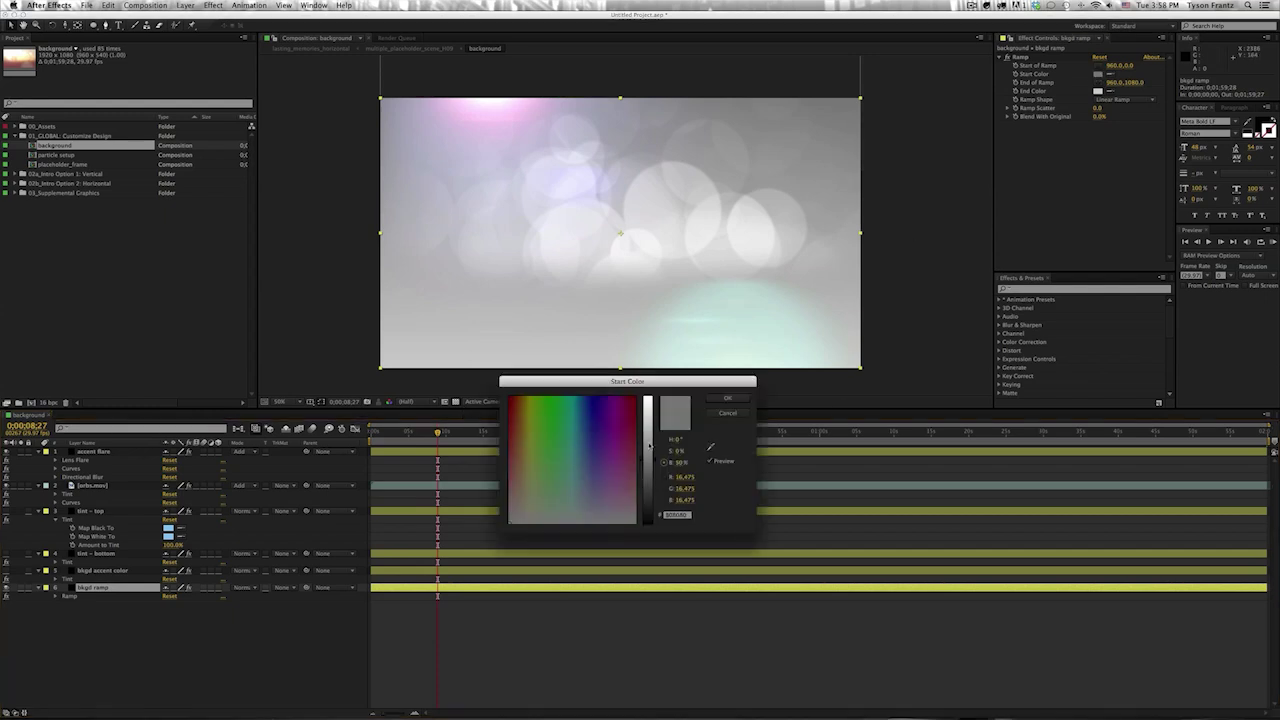
left_click_drag(647, 462, 648, 491)
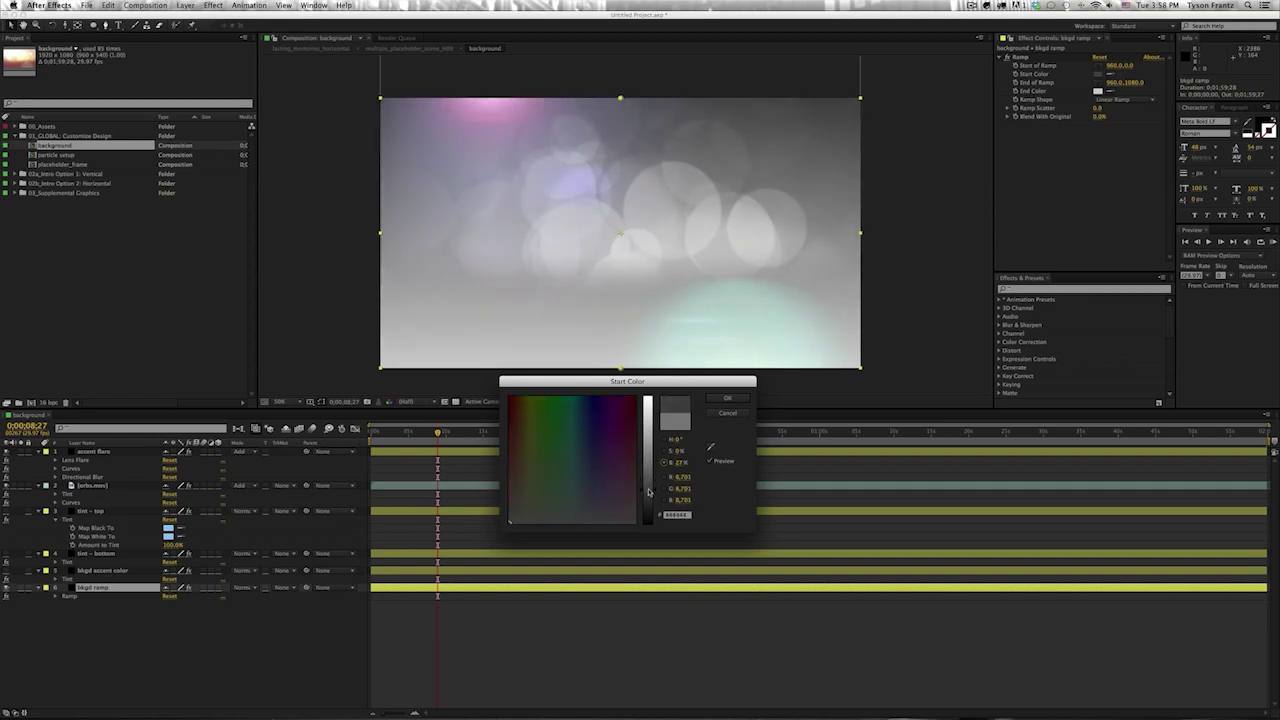
key("Return")
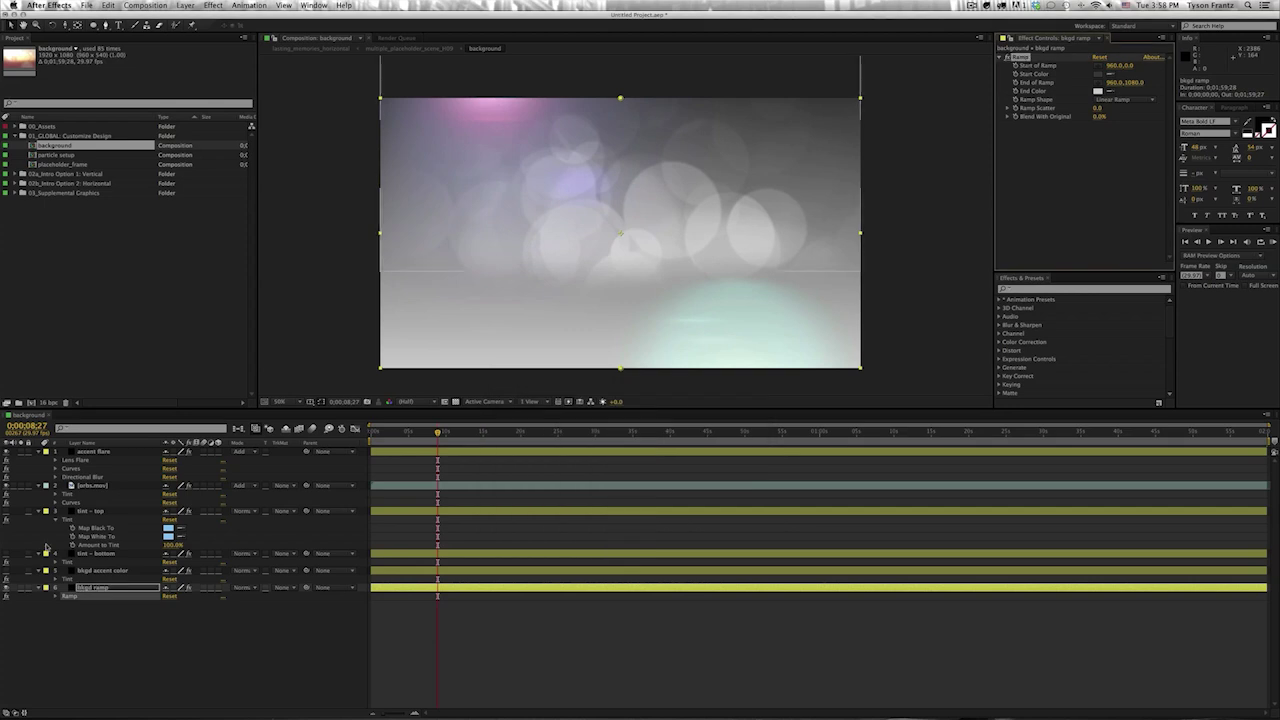
- Turn the tint - top, tint - bottom and bkgd accent color layers back on
left_click(56, 512)
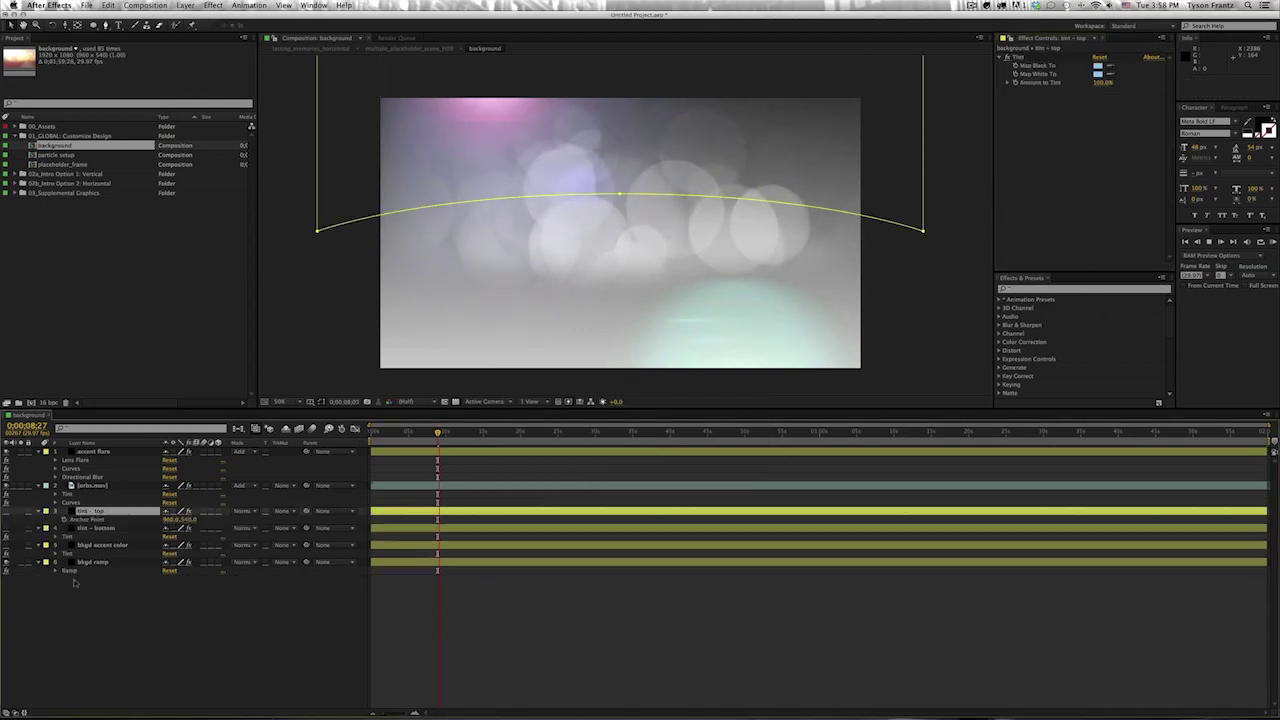
left_click(54, 543, "ctrl")
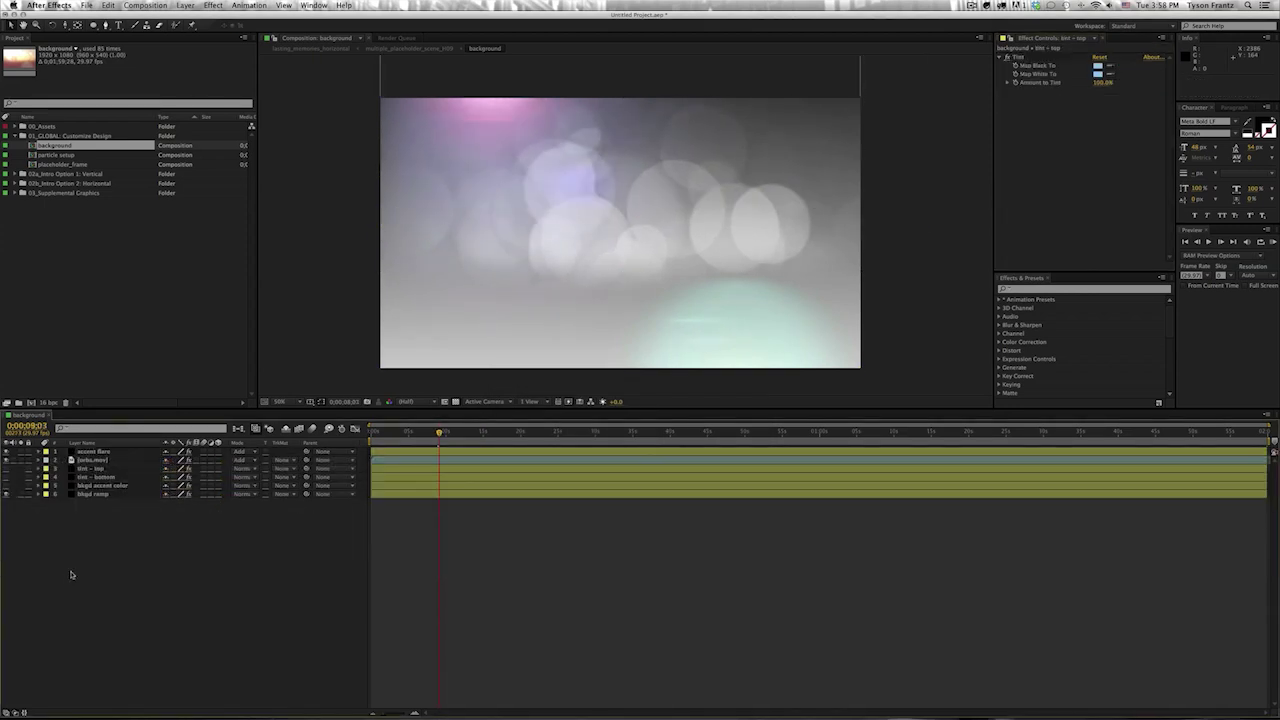
left_click(100, 472)
left_click(98, 477)
left_click(100, 485)
left_click(100, 469, "shift")
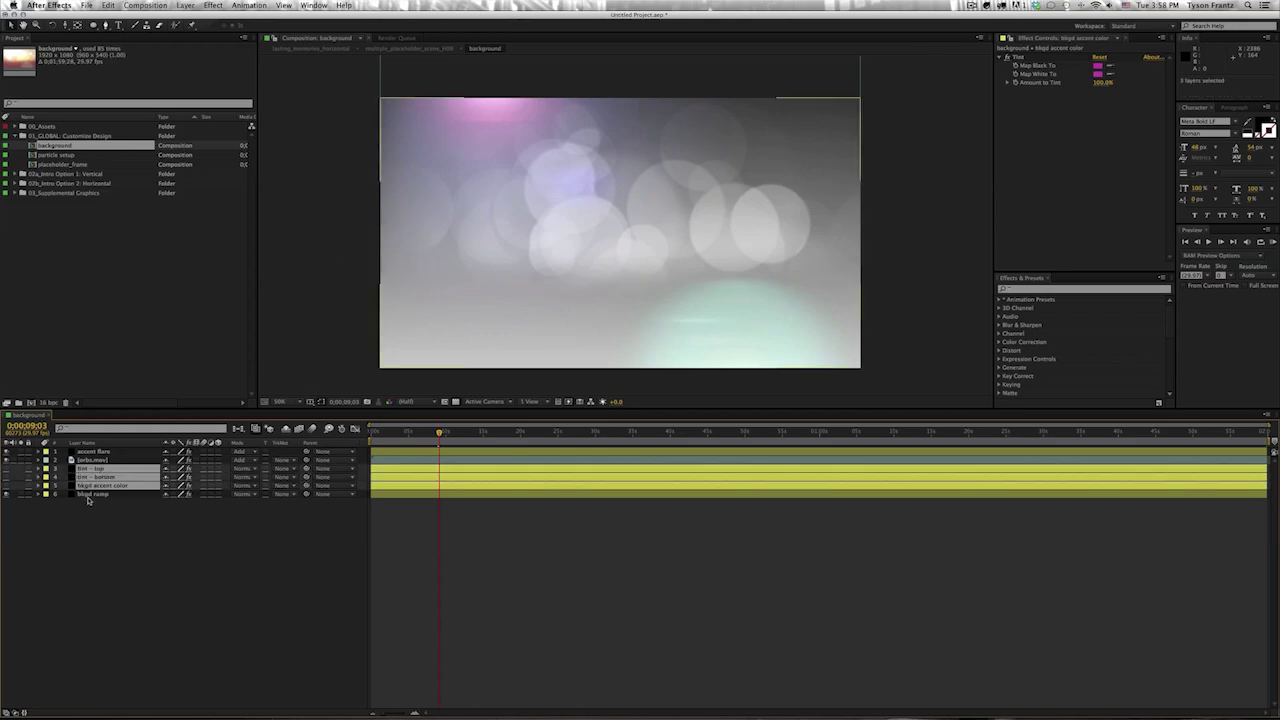
left_click(94, 494)
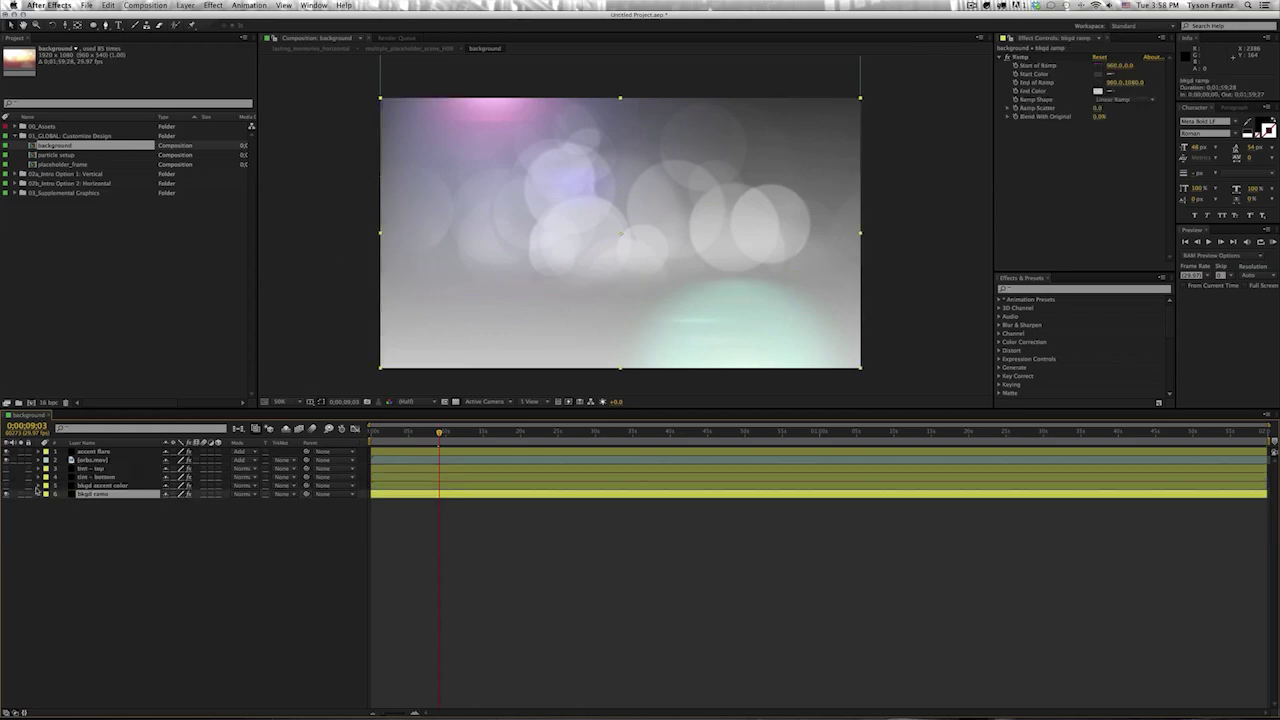
left_click(99, 533)
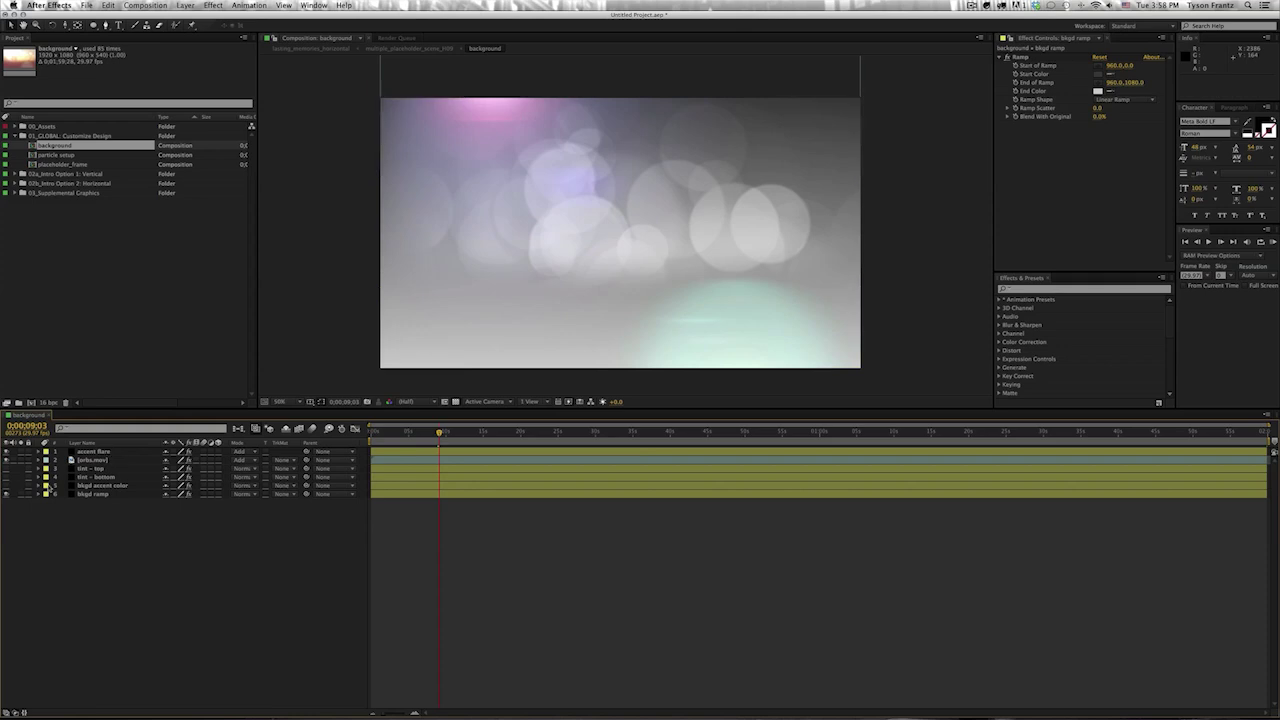
left_click(90, 493)
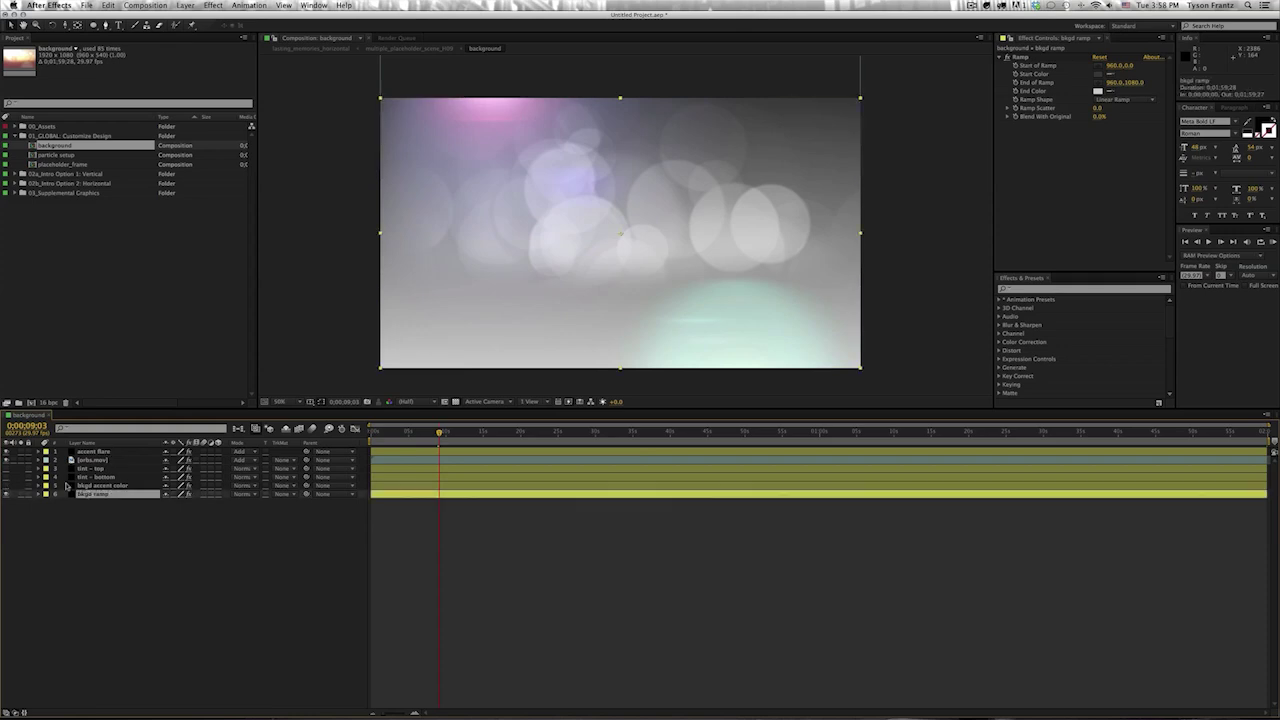
left_click_drag(7, 485, 7, 468)
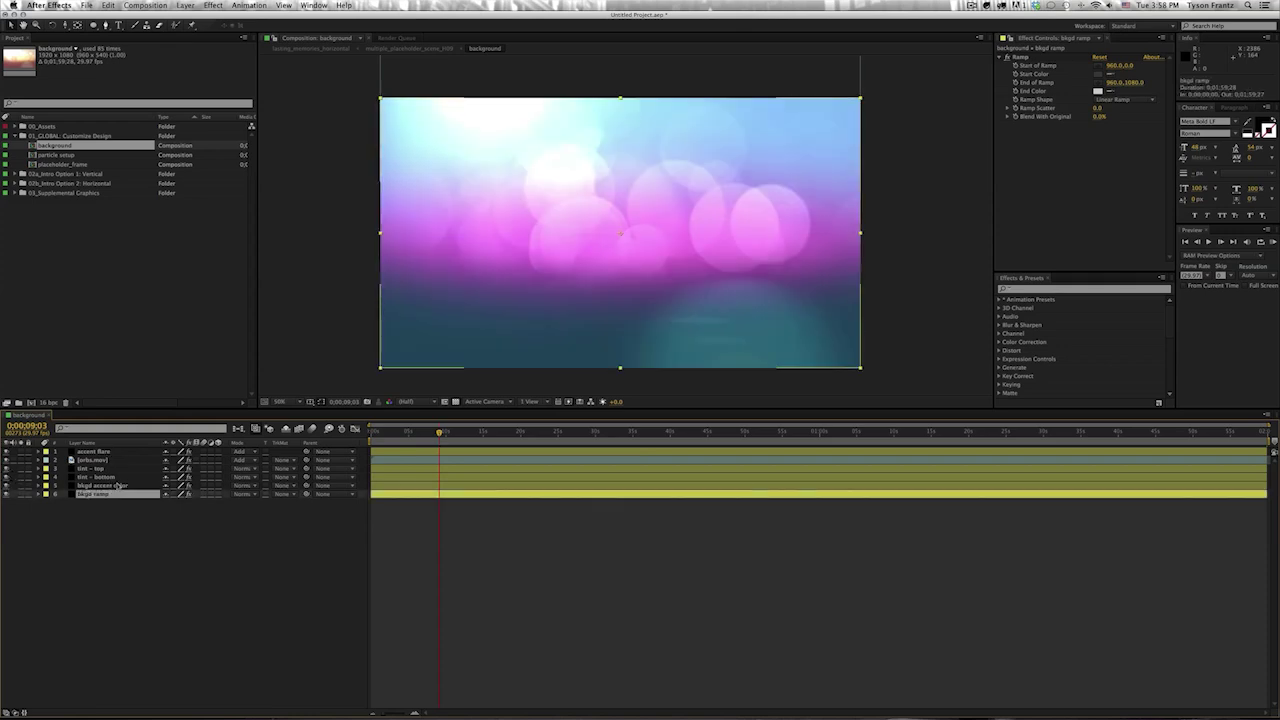
left_click(88, 550)
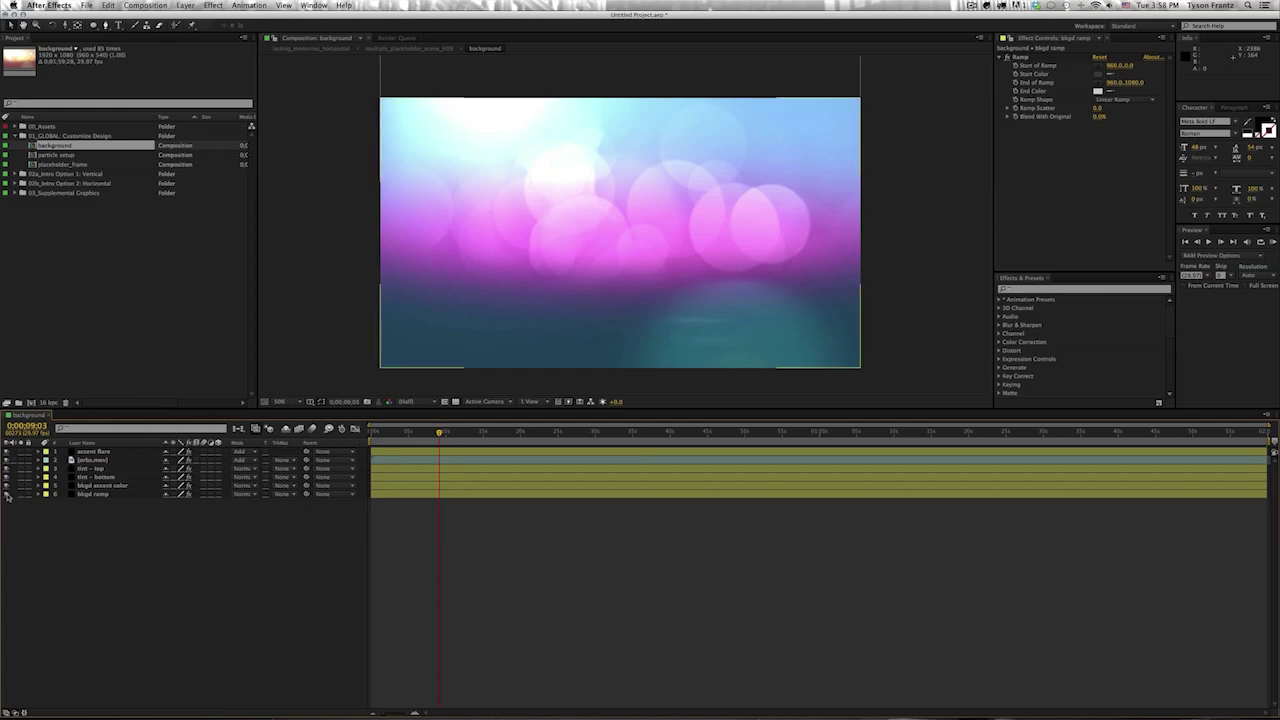
left_click(100, 497)
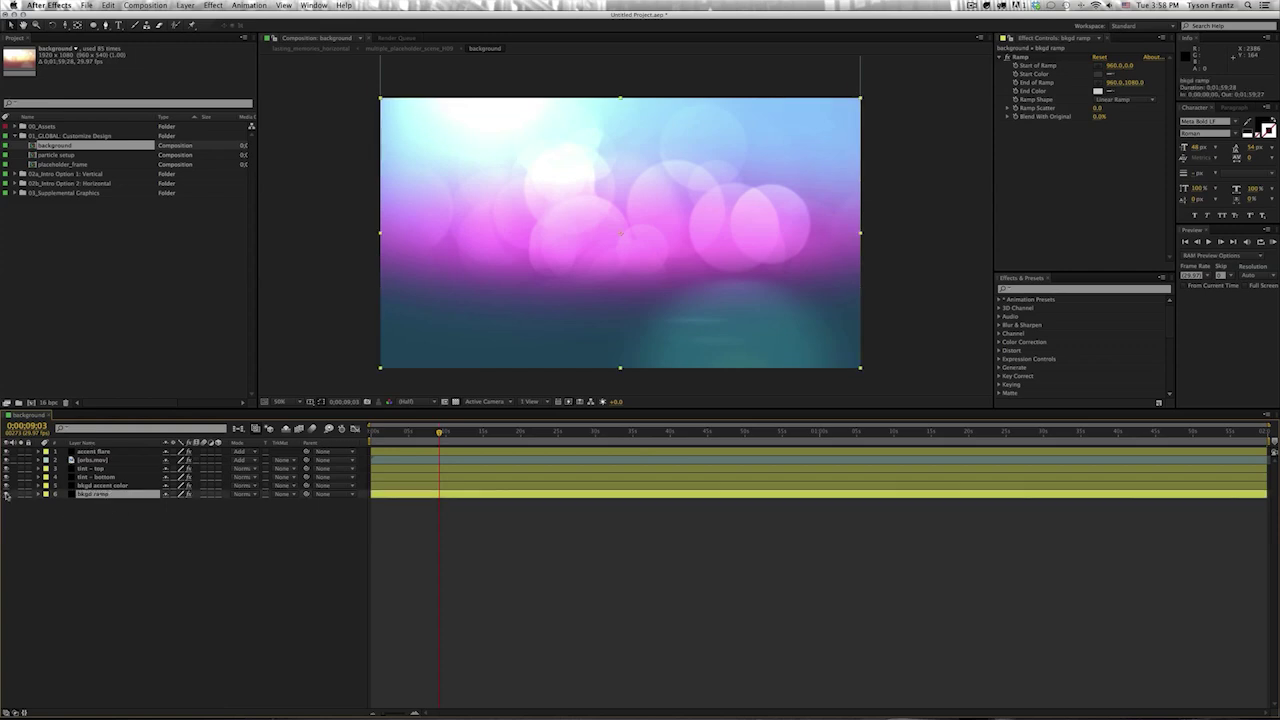
left_click(86, 452)
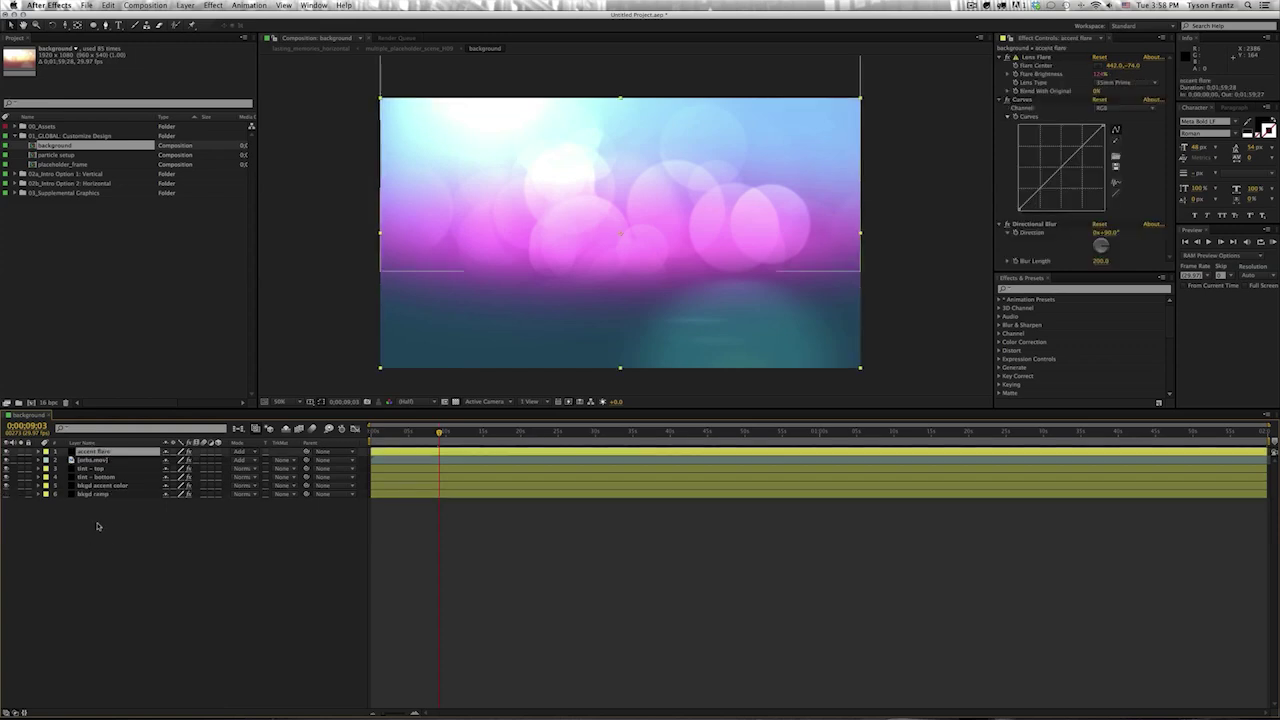
- Move the accent flare's Lens Flare centre to the top centre of the frame
key("e")
left_click(77, 461)
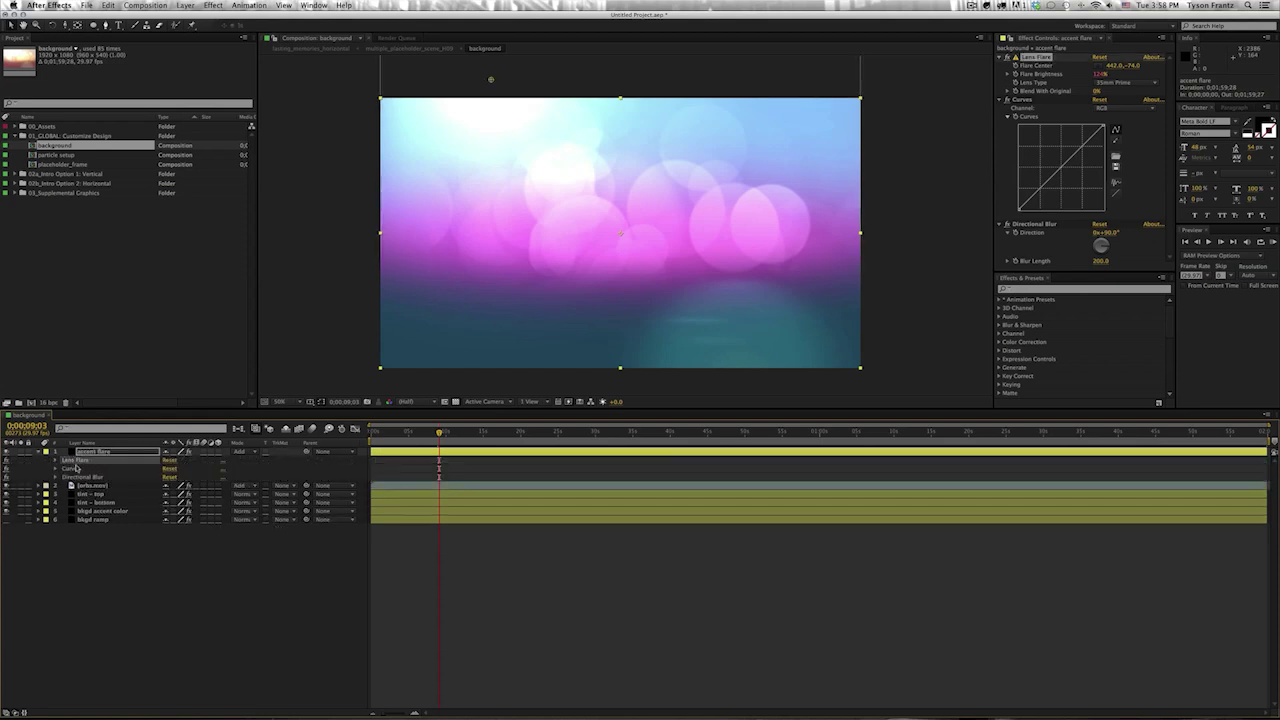
left_click(77, 469)
left_click(77, 460)
left_click(543, 223)
mouse_move(491, 90)
left_mouse_down()
mouse_move(618, 96)
mouse_move(451, 112)
mouse_move(490, 86)
left_mouse_up()
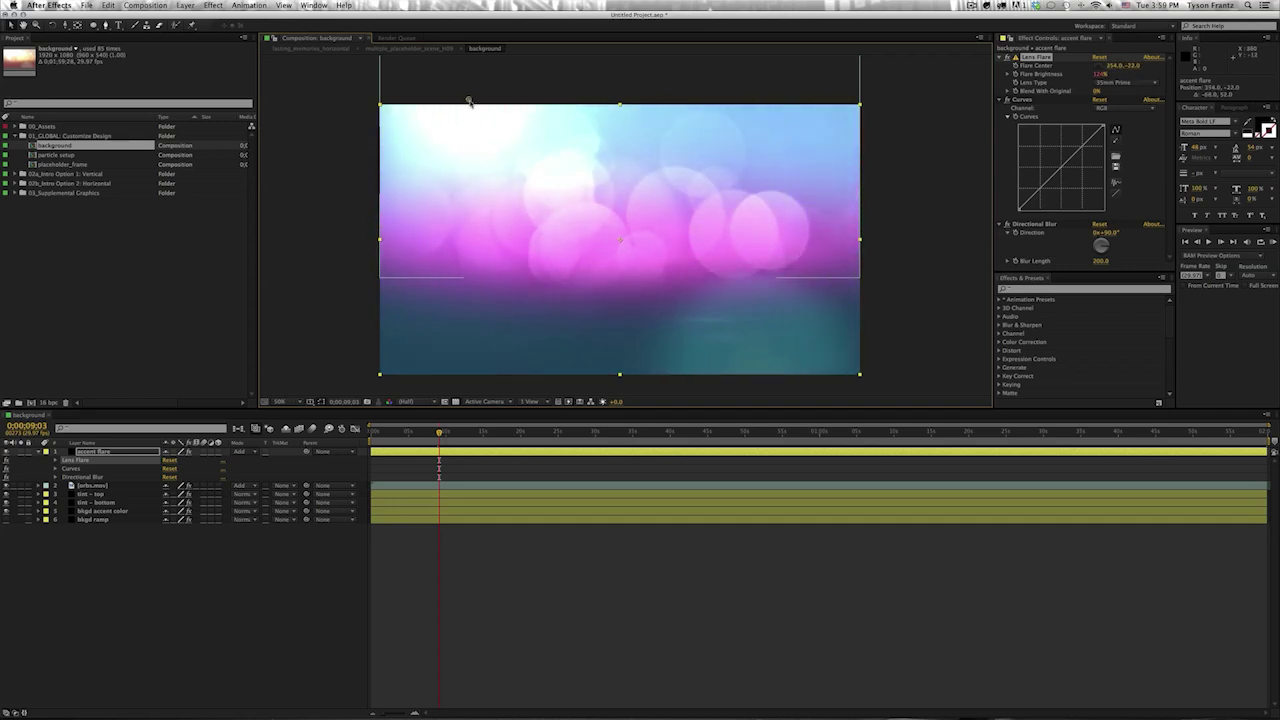
- Compare the flare with Directional Blur off and back on
left_click(71, 468)
left_click(74, 477)
left_click(76, 469)
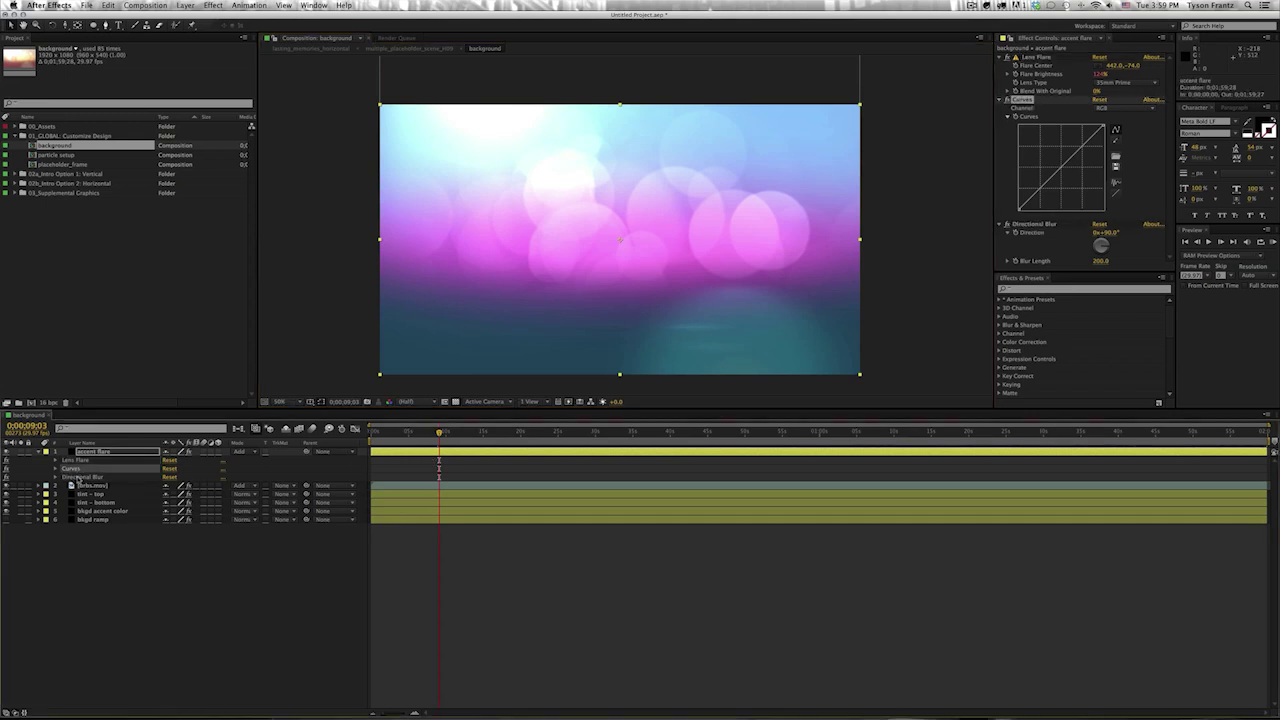
left_click(86, 480)
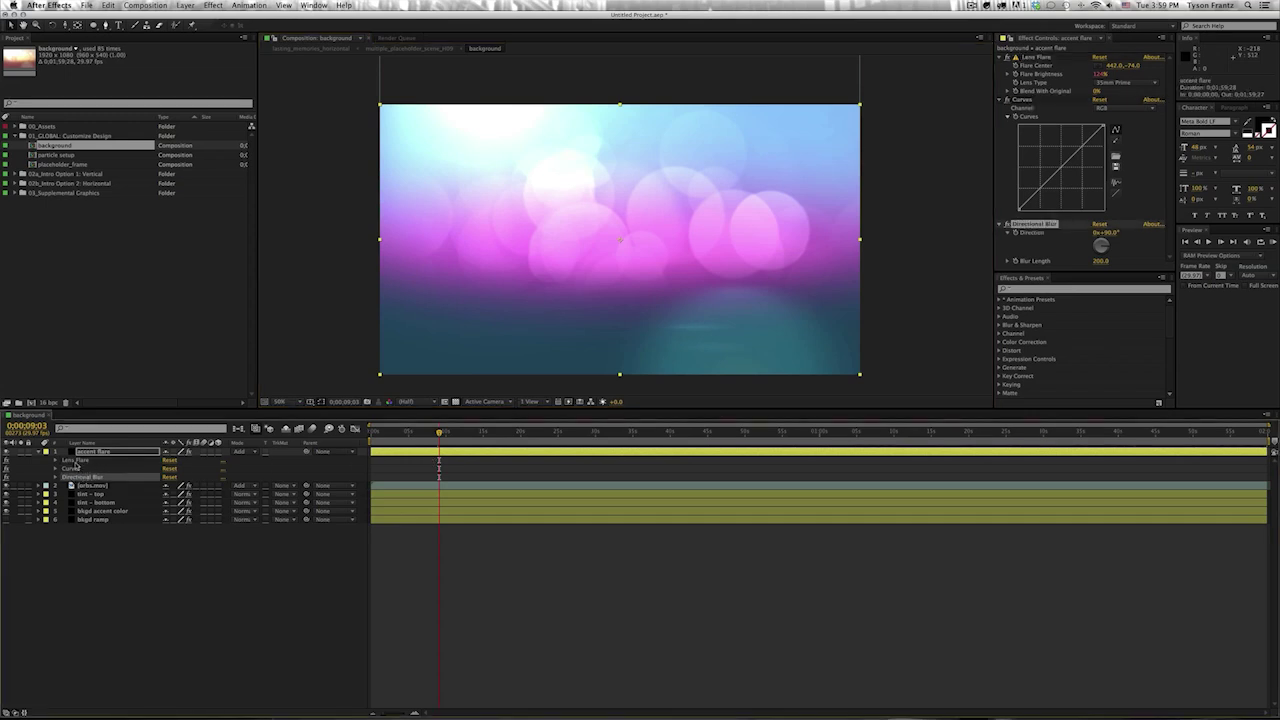
left_click(7, 477)
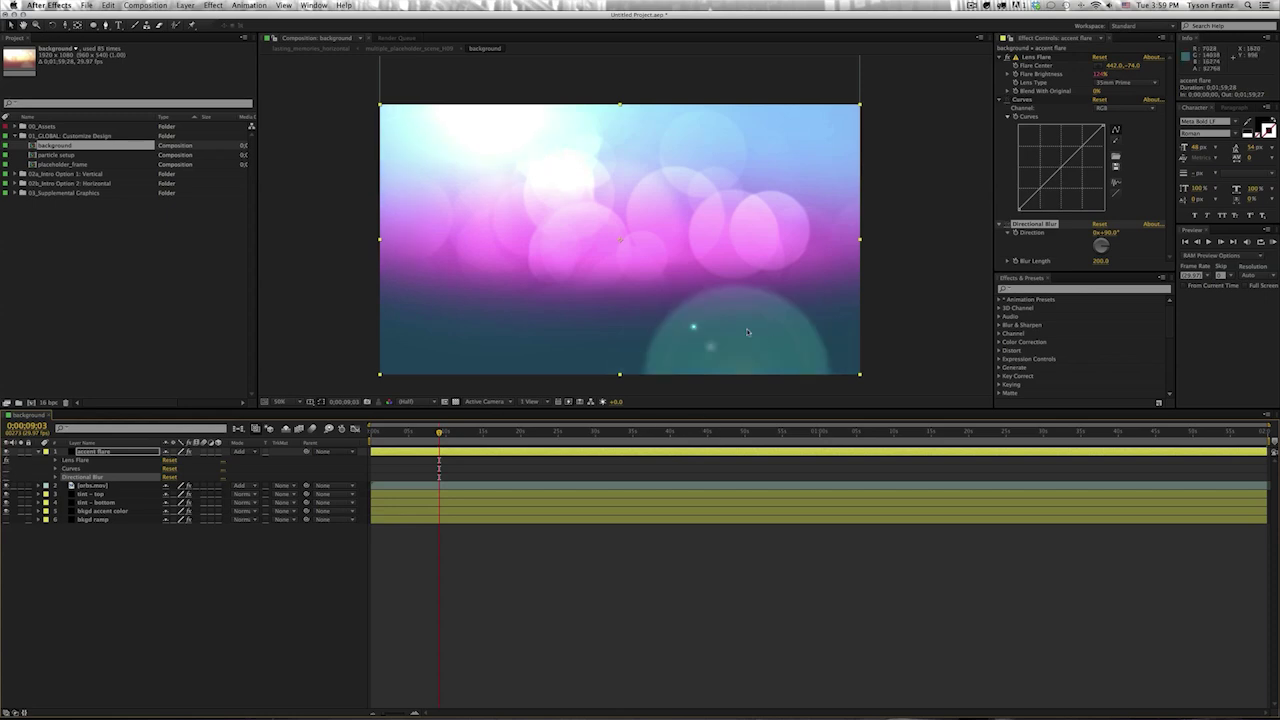
left_click(7, 477)
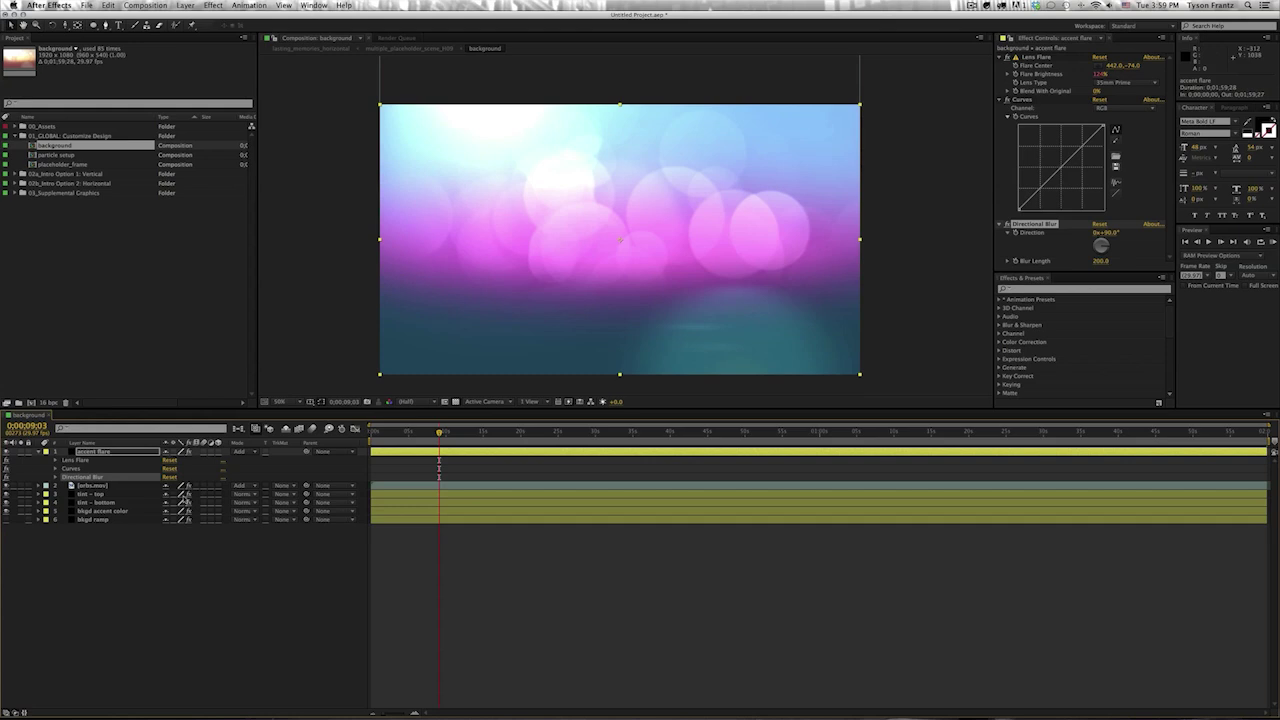
- Preview the soloed flare's Flare Brightness wiggle, then unsolo it to show all layers
left_click_drag(412, 436, 483, 438)
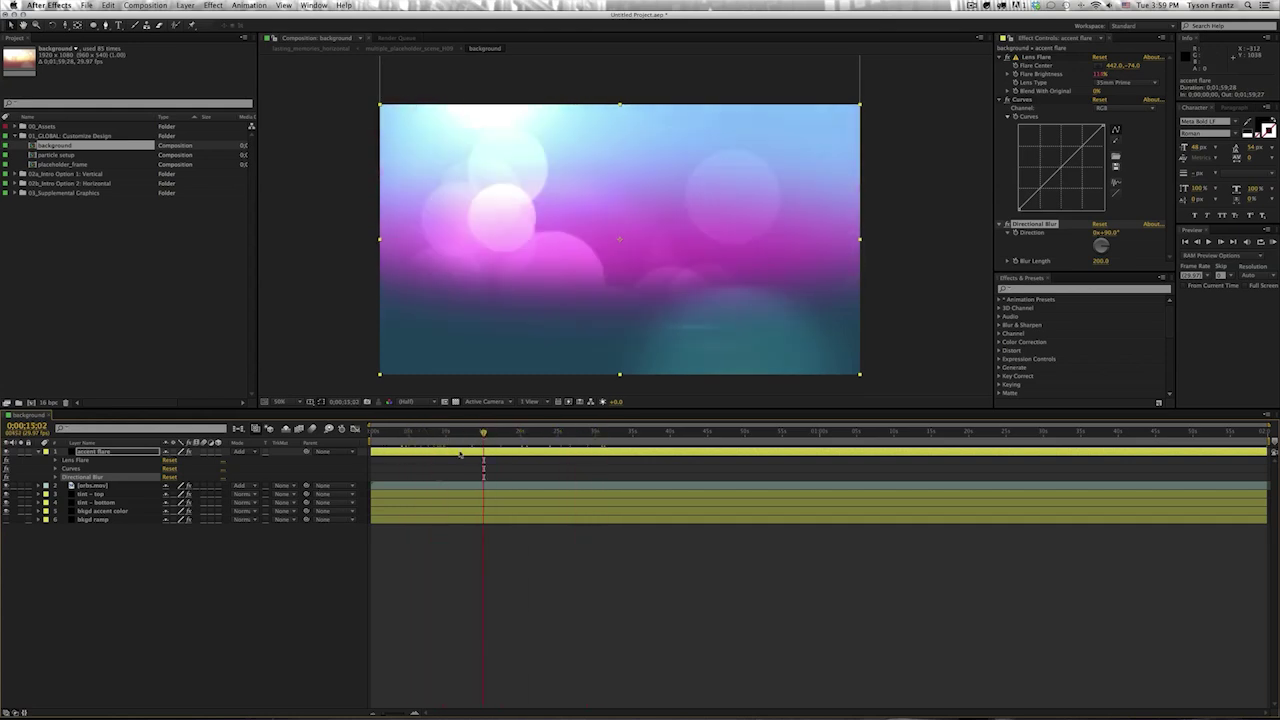
key("e")
key("e")
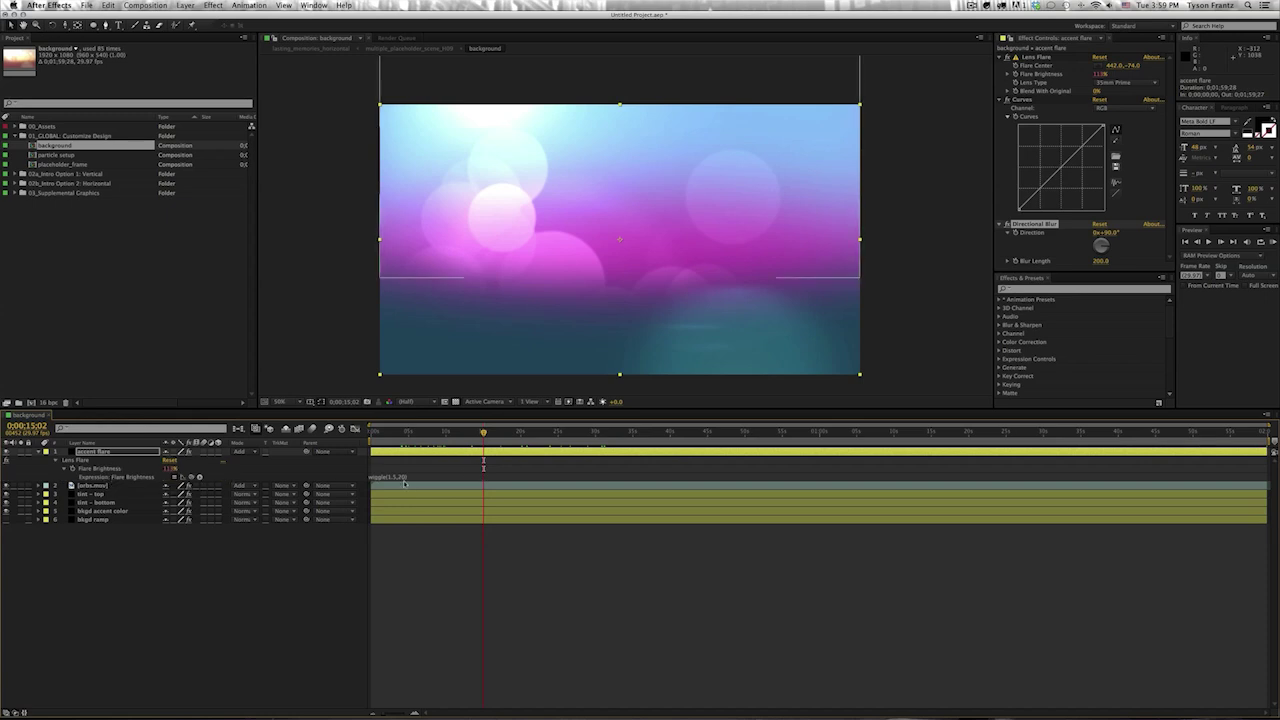
left_click(21, 453)
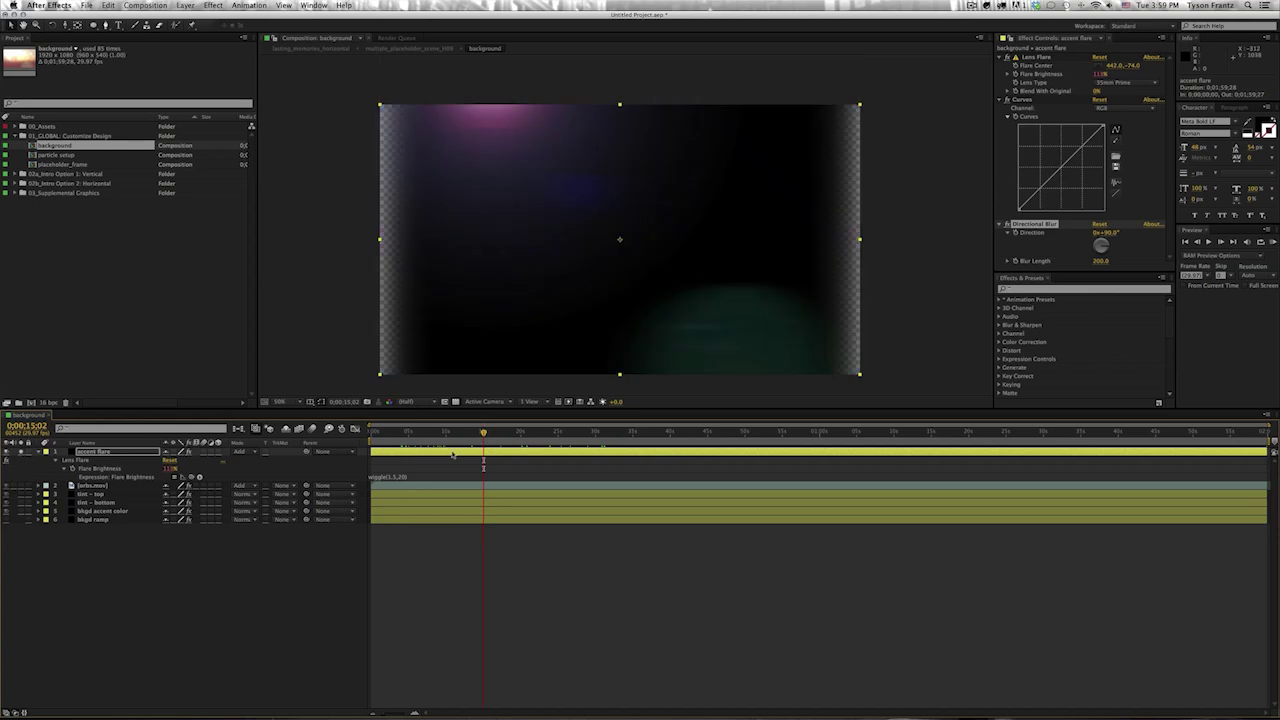
mouse_move(473, 435)
left_mouse_down()
mouse_move(425, 446)
mouse_move(461, 452)
left_mouse_up()
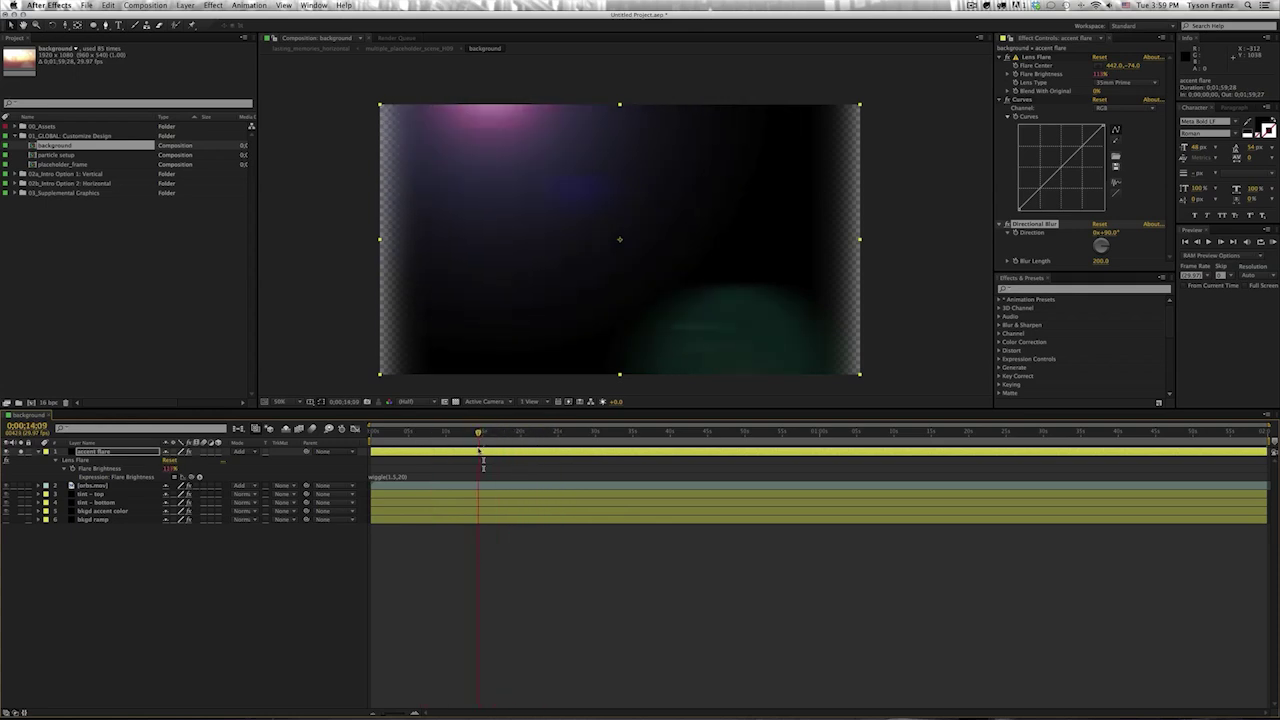
left_click_drag(461, 452, 516, 440)
left_click(22, 451)
left_click(466, 543)
left_click_drag(539, 433, 592, 433)
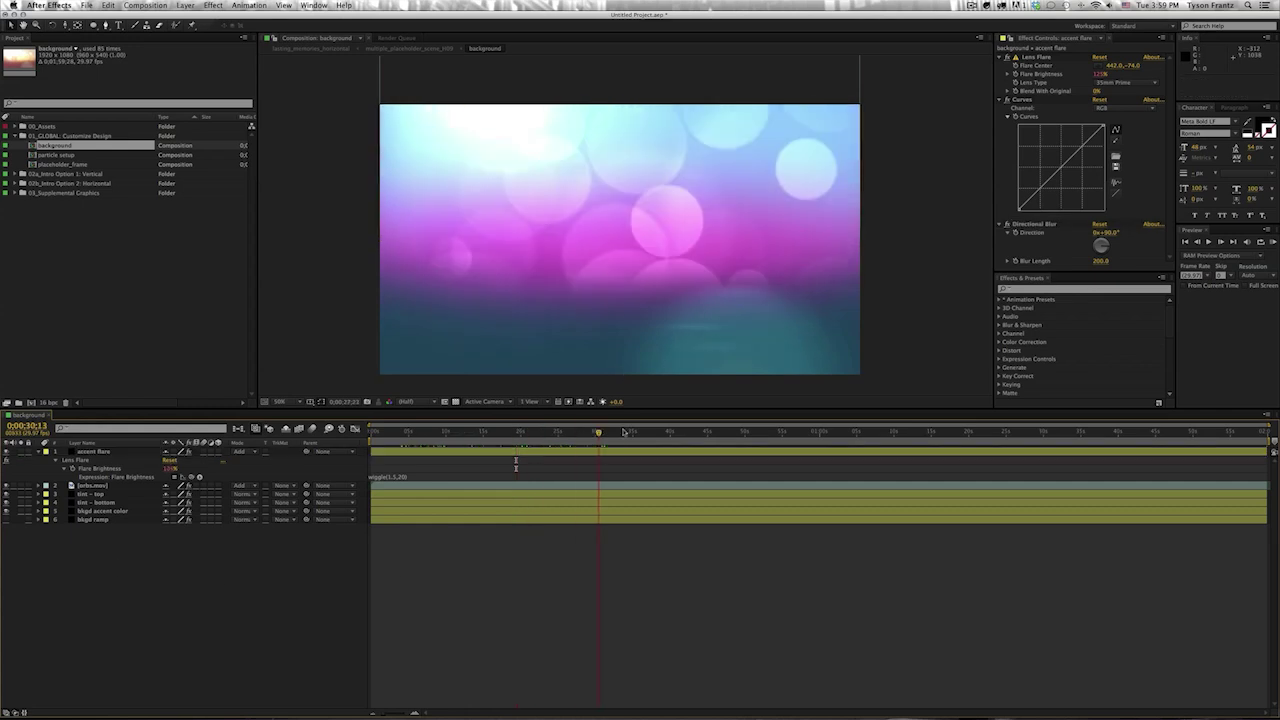
- Set the orbs.mov Tint's Map White To to a green-cyan colour
left_click(92, 485)
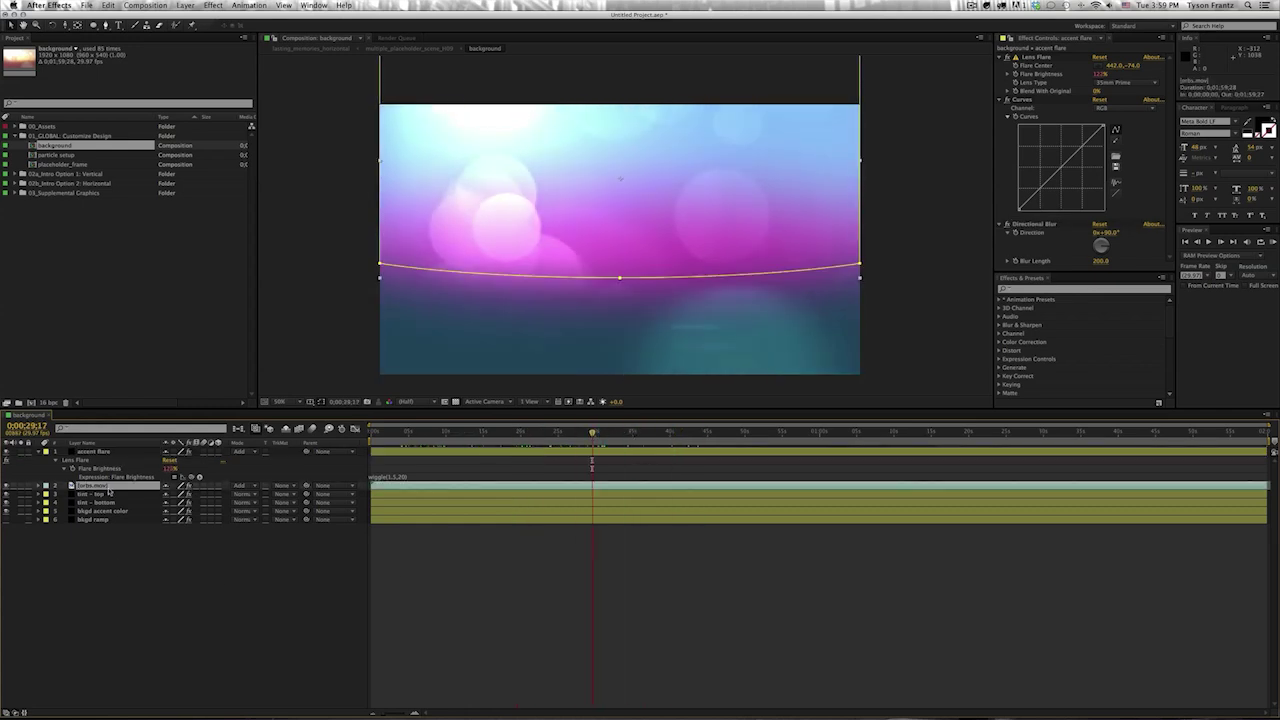
left_click_drag(539, 436, 510, 440)
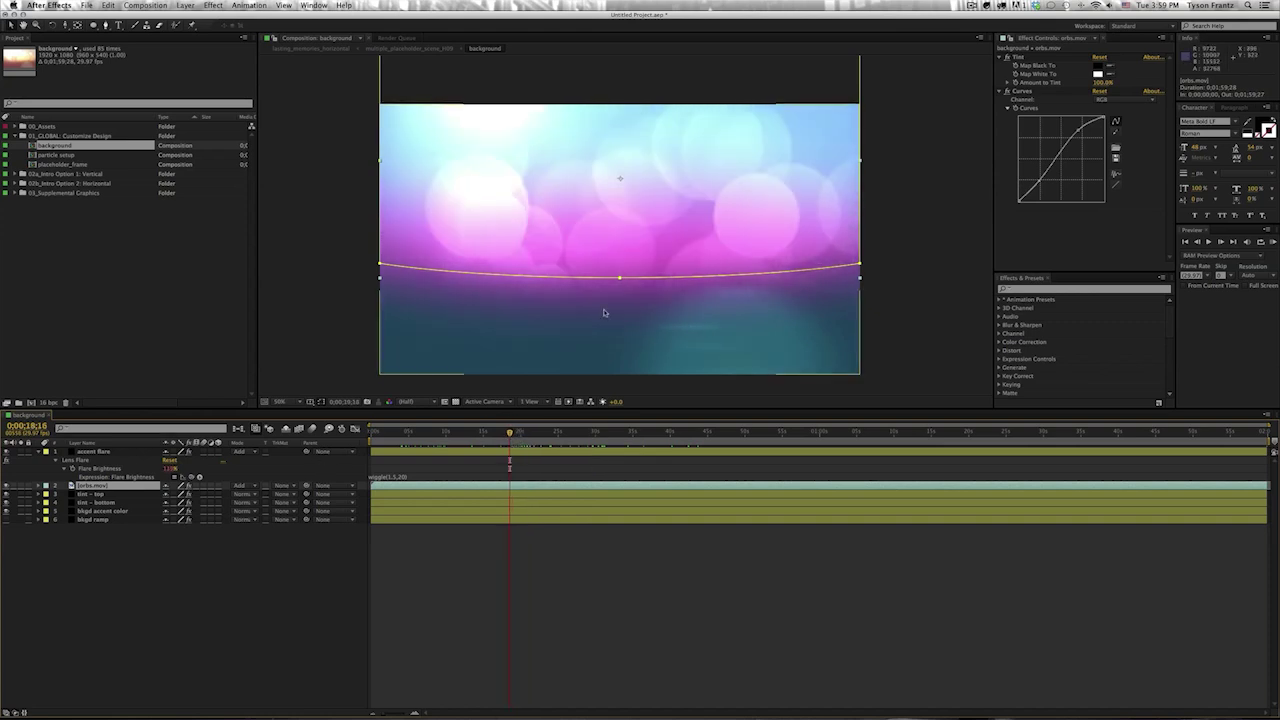
key("e")
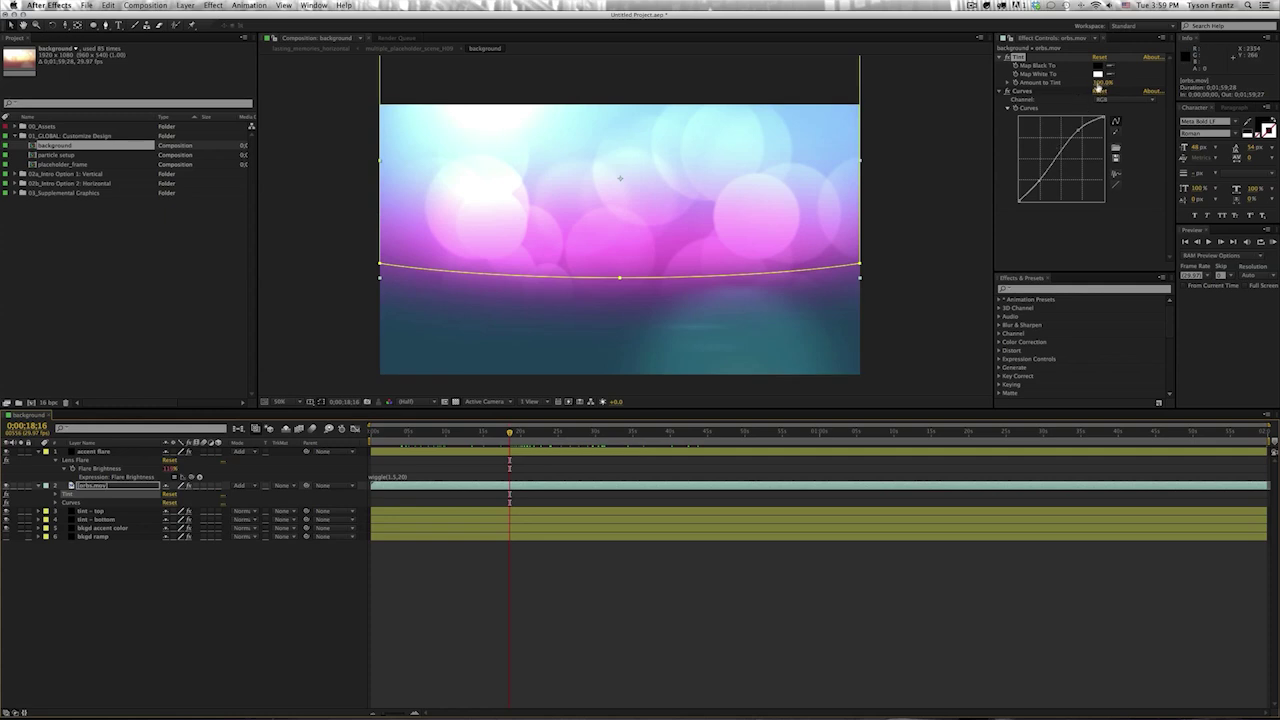
left_click(1098, 74)
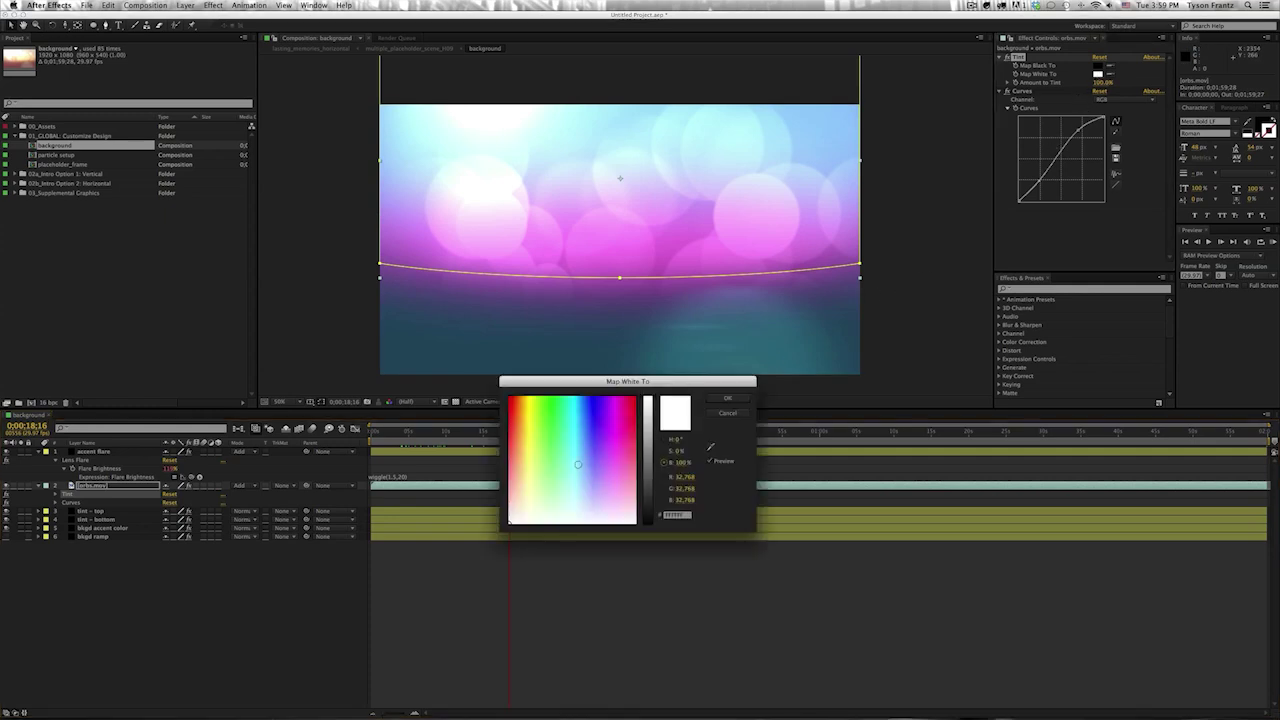
mouse_move(577, 464)
left_mouse_down()
mouse_move(570, 397)
mouse_move(543, 390)
left_mouse_up()
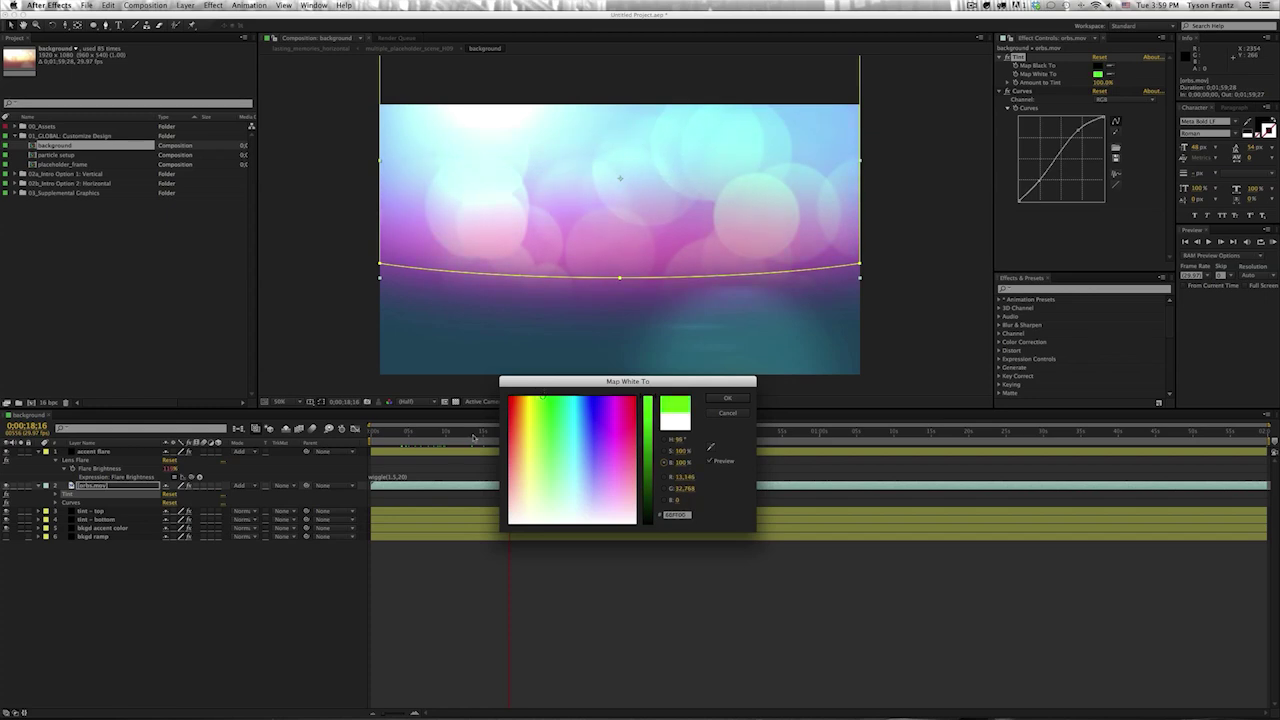
key("Return")
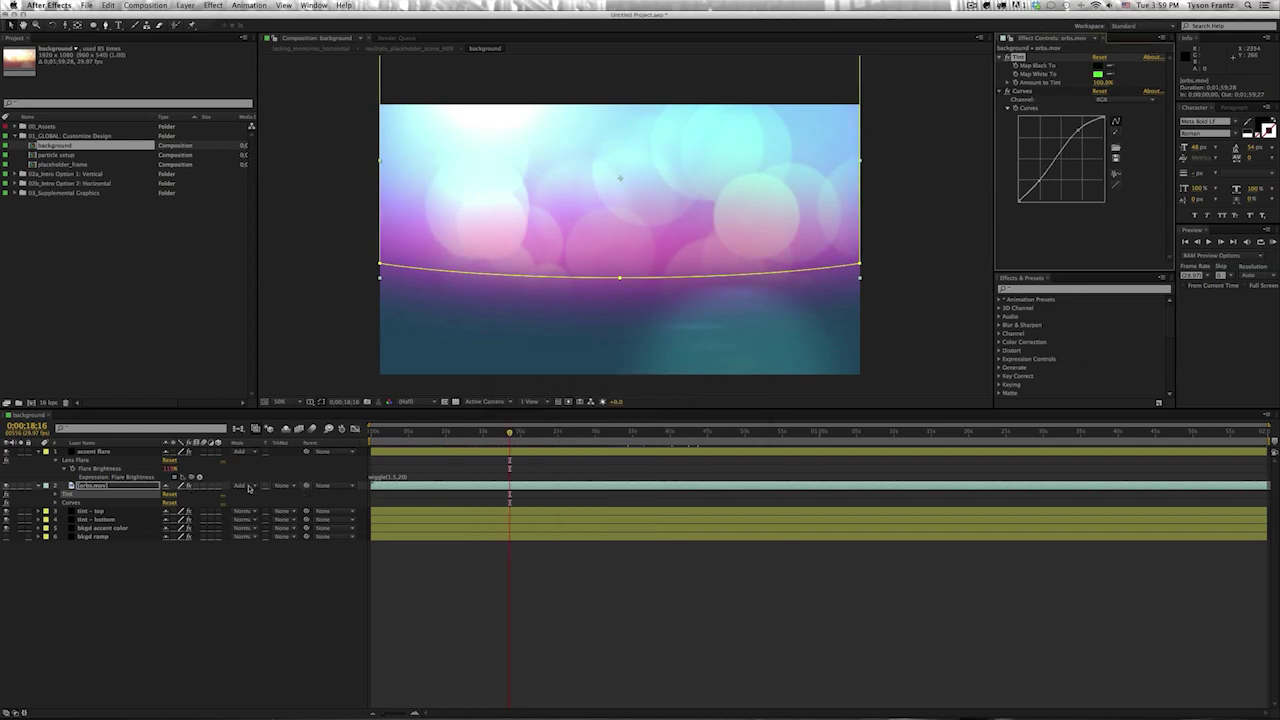
- Try Screen and Soft Light blending modes on the orbs.mov layer
left_click(243, 486)
left_click(255, 431)
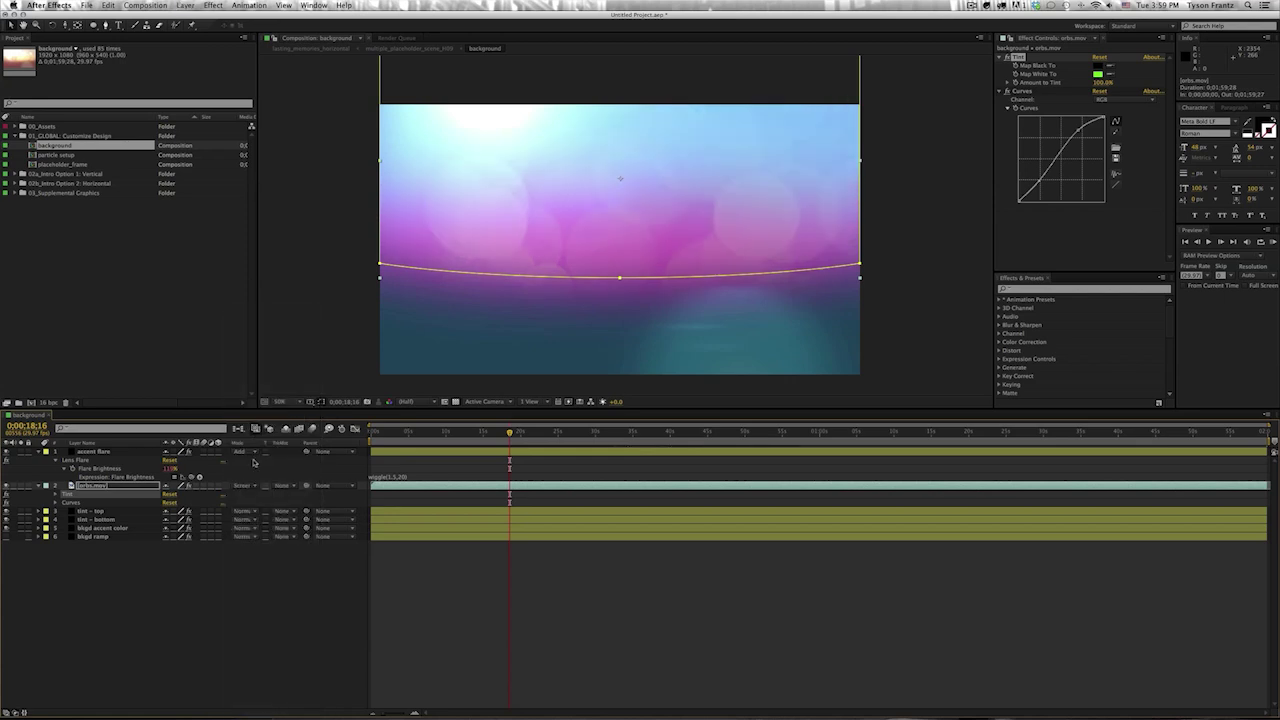
left_click(243, 514)
left_click(247, 493)
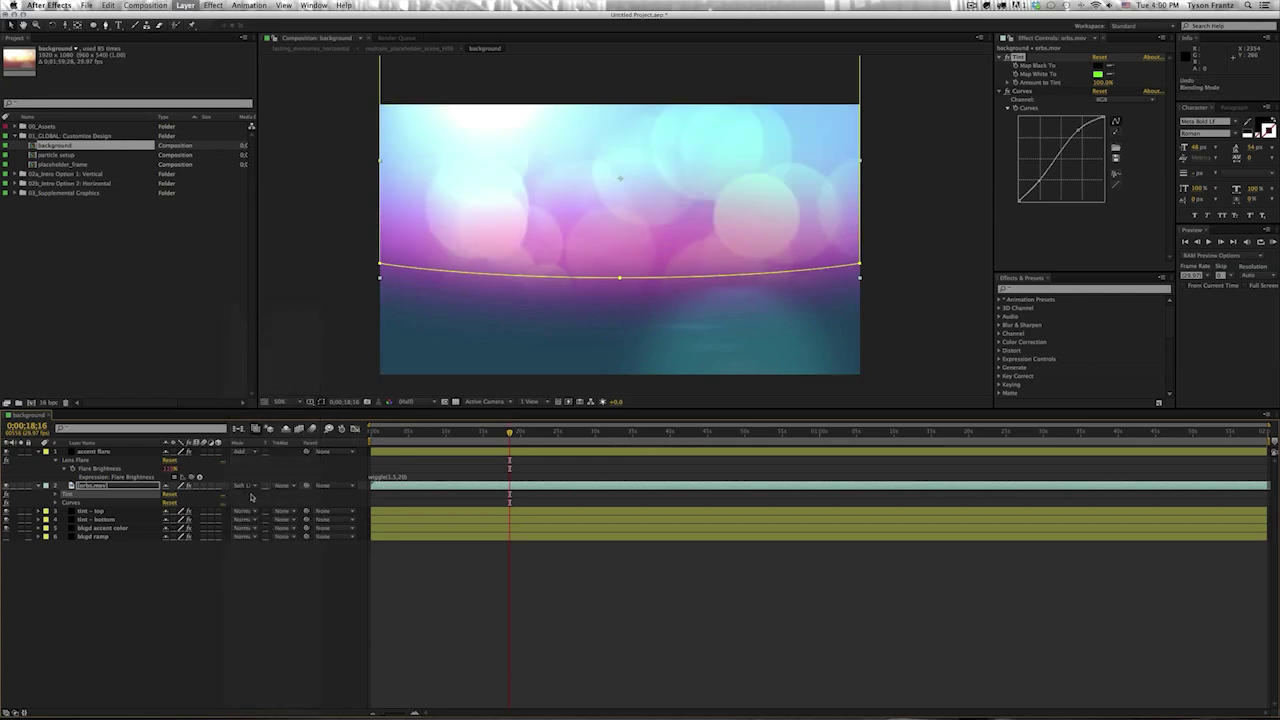
left_click(243, 486)
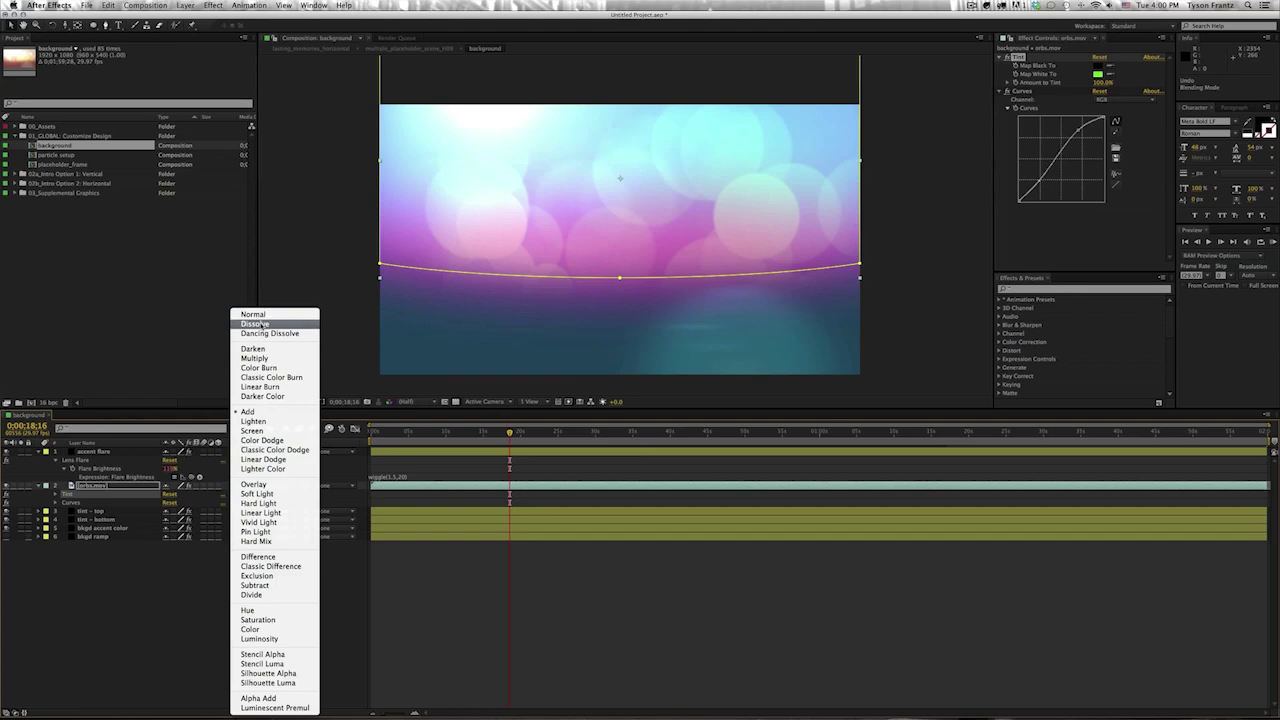
- Switch orbs.mov to Normal blending, show its opacity, then set it to Screen
left_click(262, 314)
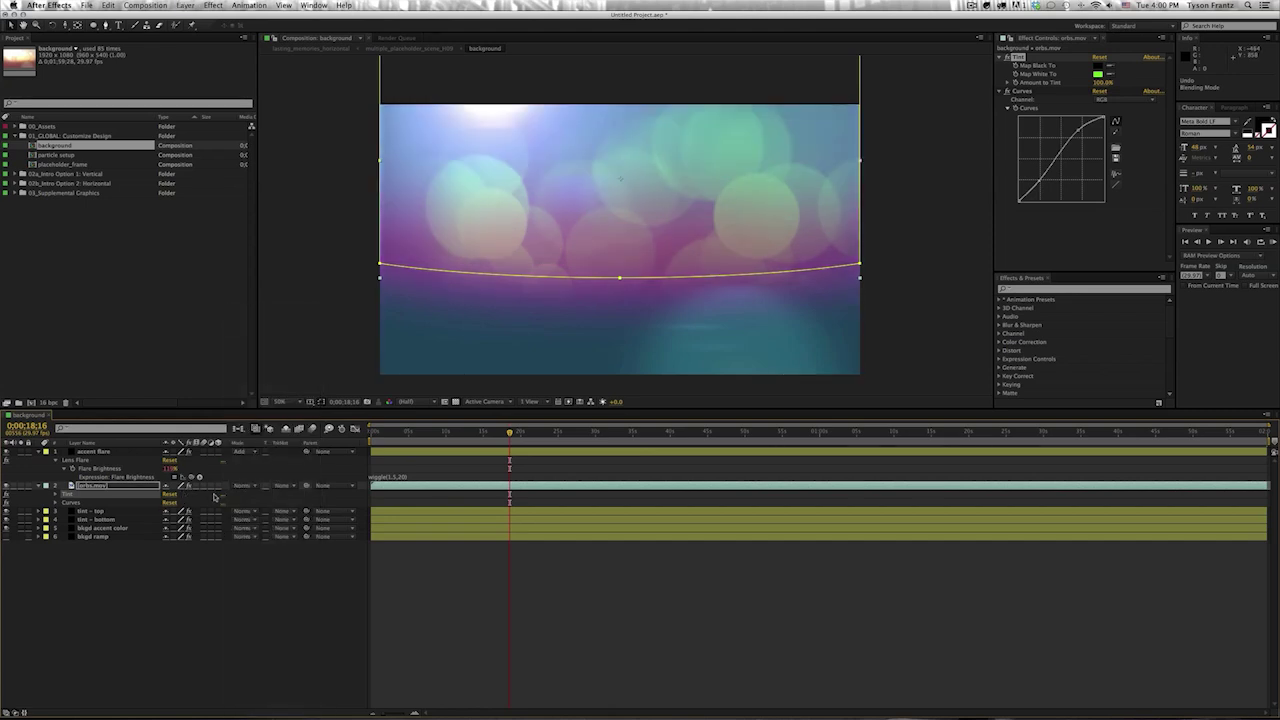
key("t")
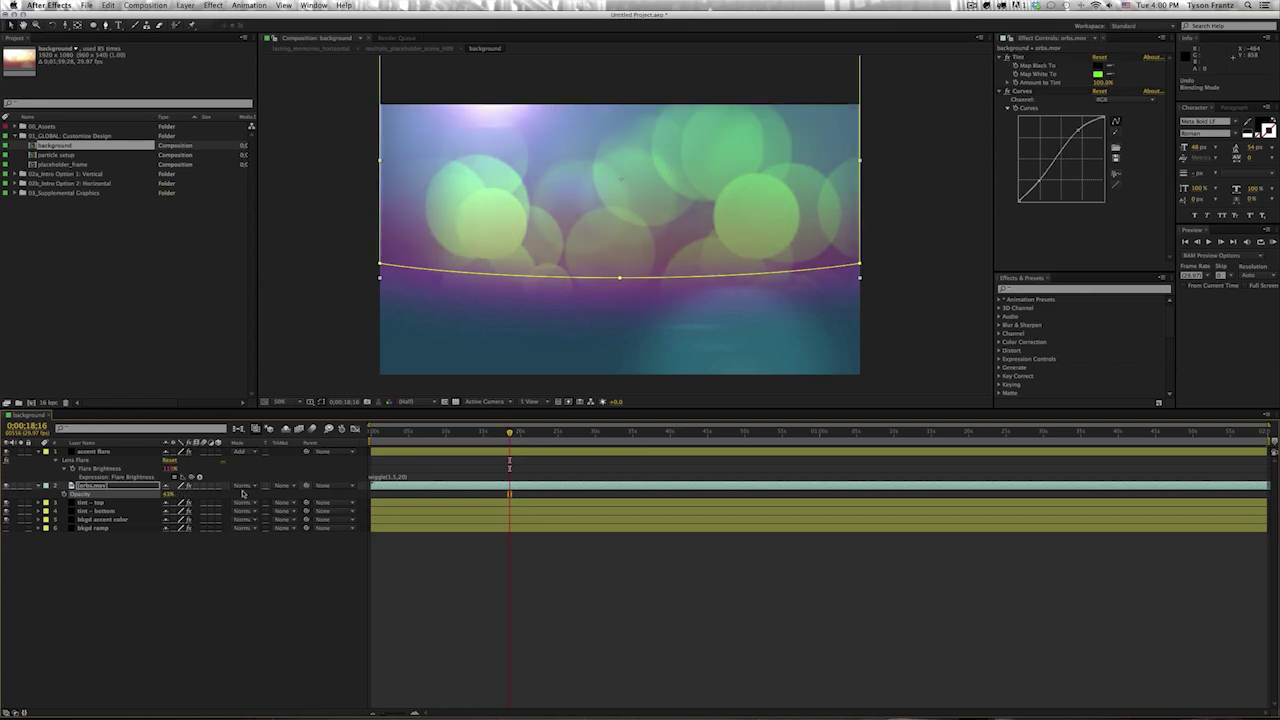
left_click(242, 492)
left_click(252, 430)
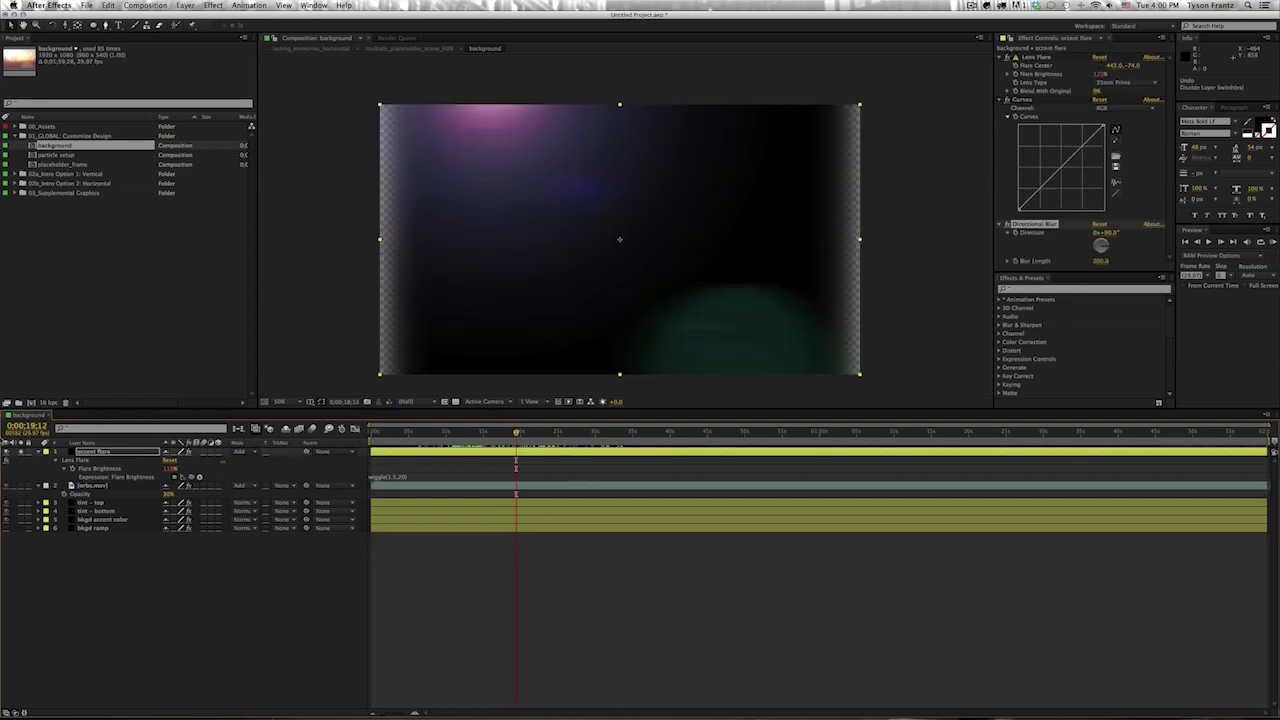
- Unsolo accent flare, collapse the layer properties, and toggle orbs.mov visibility to compare
left_click(22, 452)
left_click(38, 452)
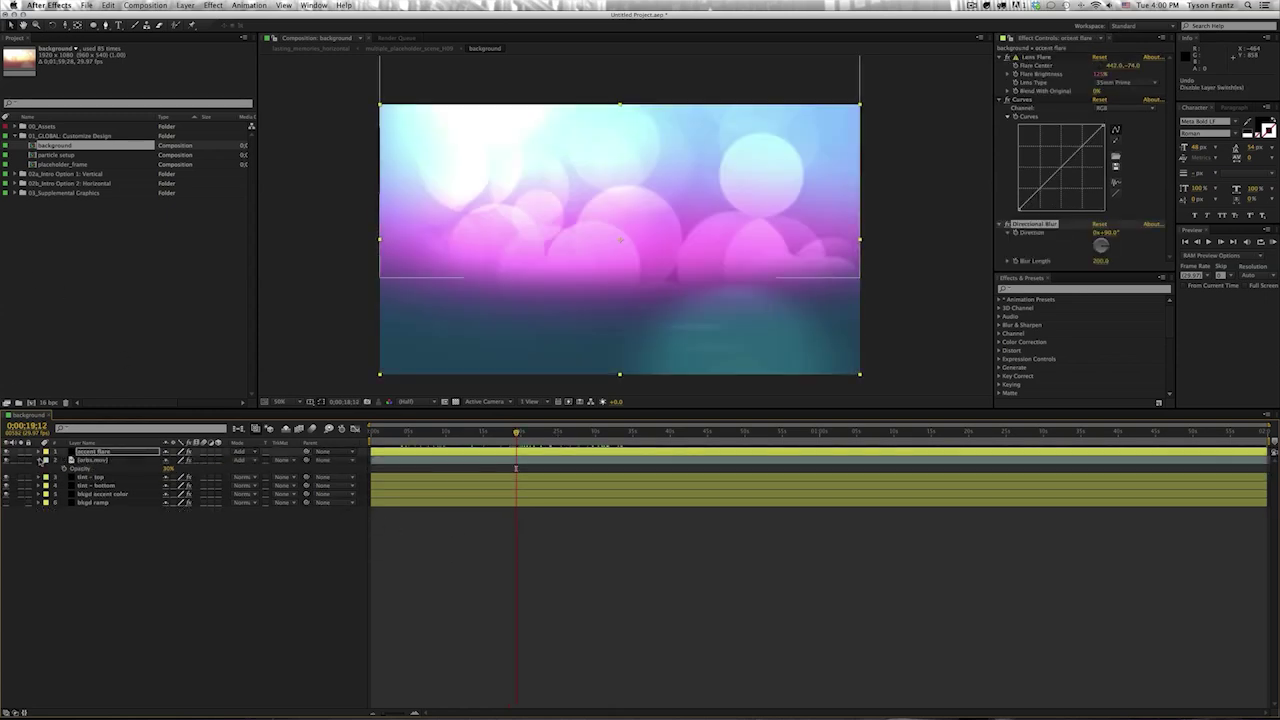
left_click(38, 460)
left_click(30, 460)
left_click(8, 460)
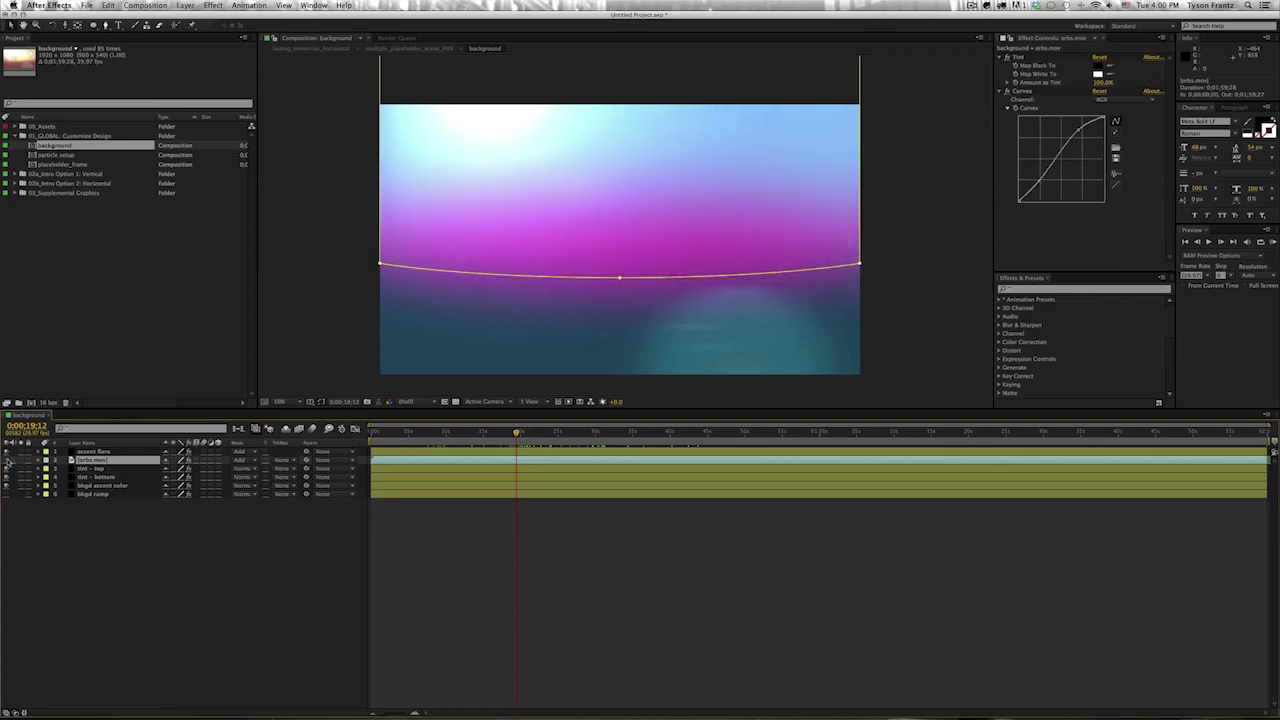
left_click(8, 460)
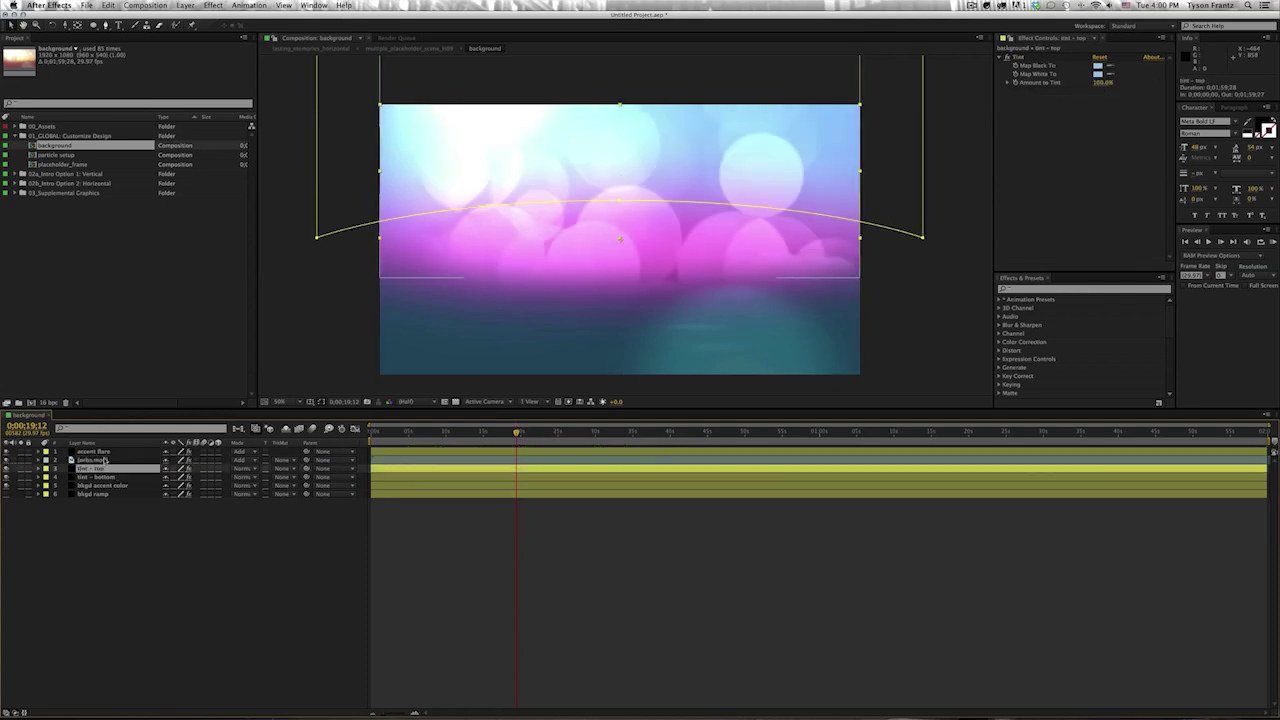
left_click(280, 572)
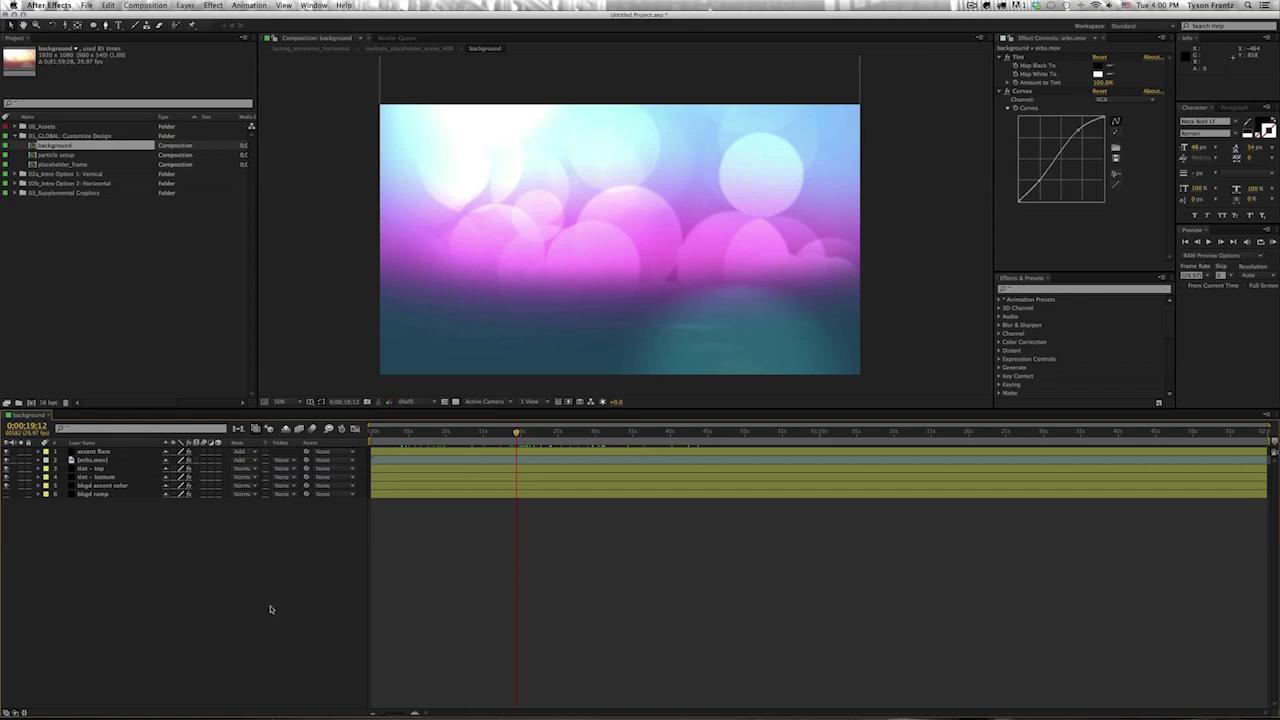
- Open the particle setup comp and list the CONTROLS layer's effects
double_click(55, 155)
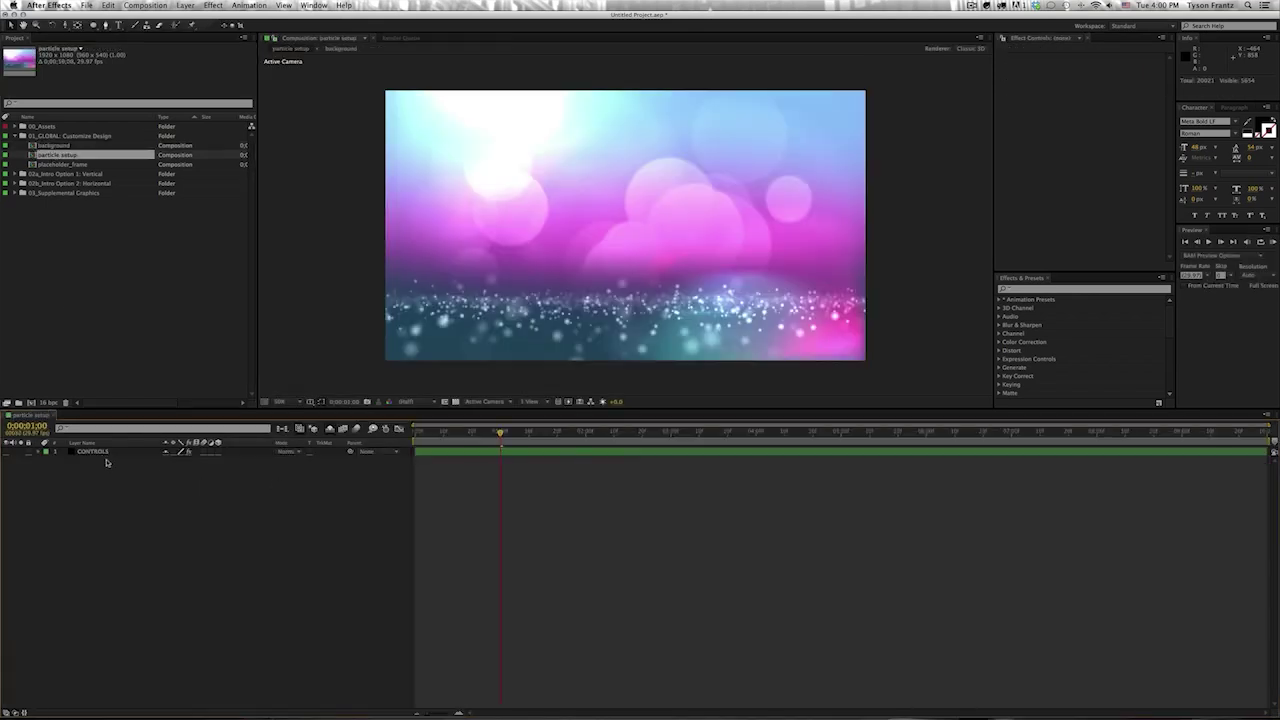
left_click(93, 452)
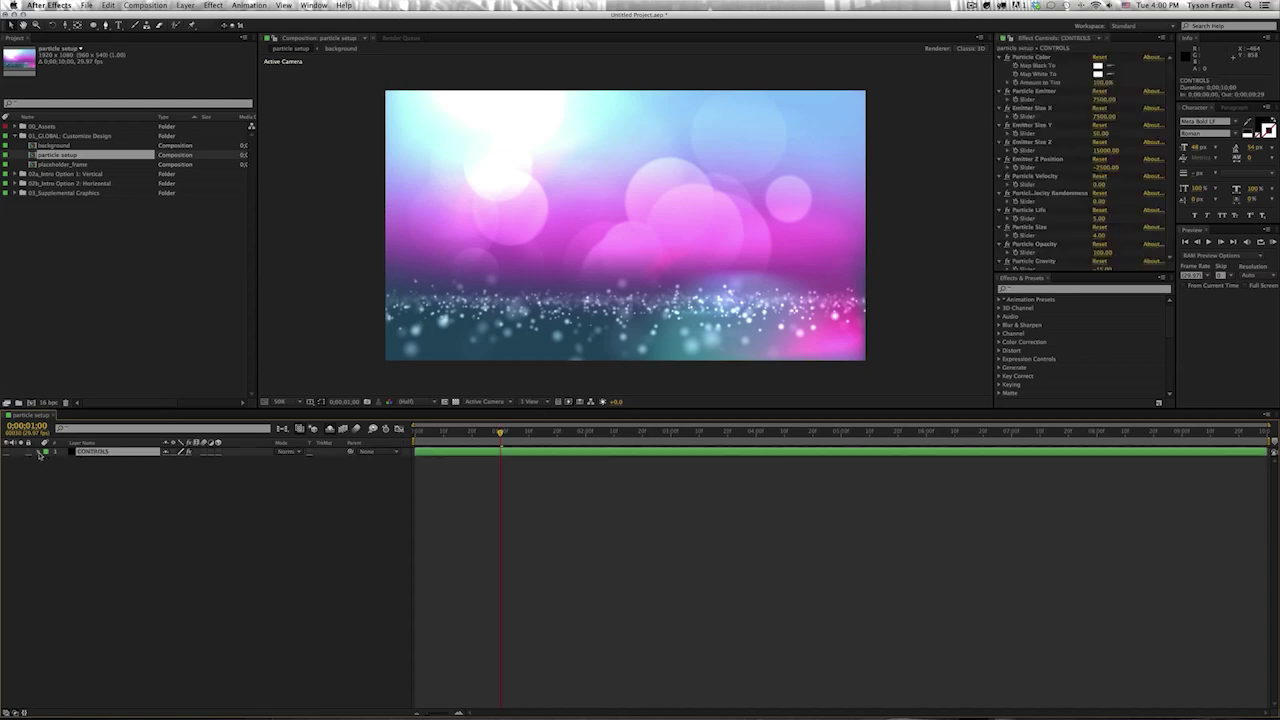
left_click(39, 452)
left_click(46, 461)
- Go through the effects from Particle Color to Particle Size and enlarge the Effect Controls panel
left_click(72, 469)
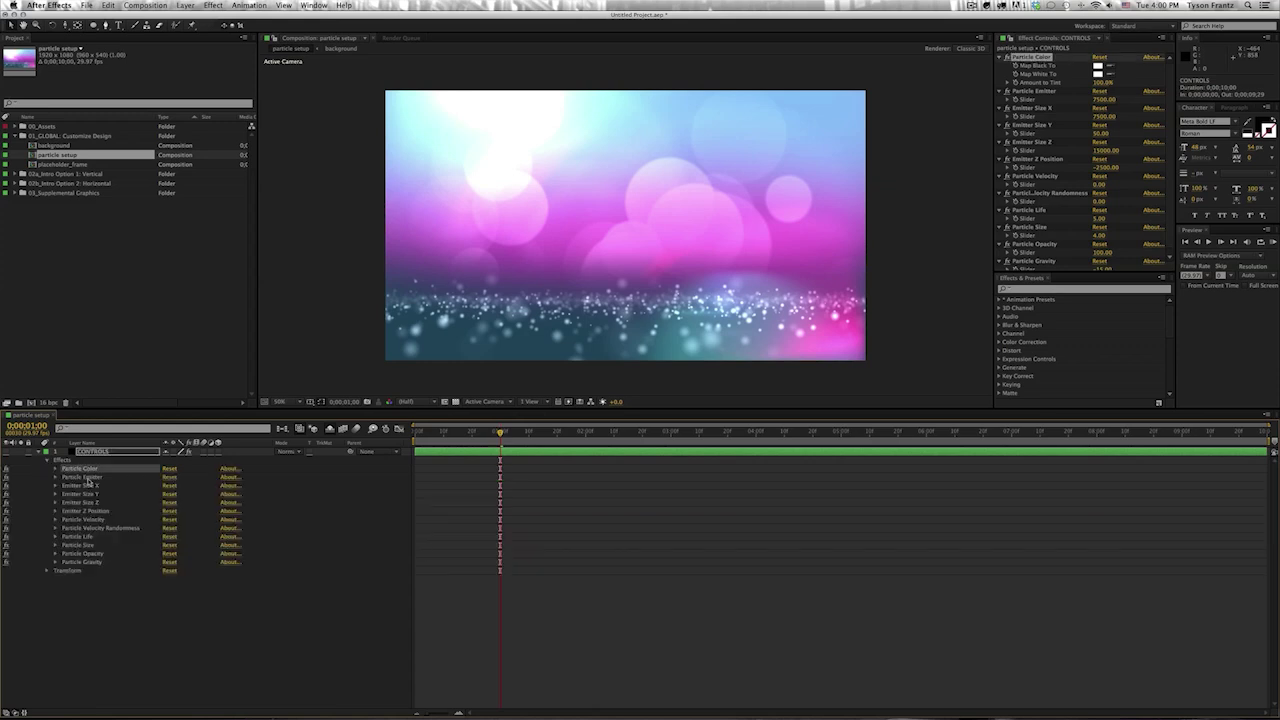
left_click(86, 478)
left_click(88, 486)
left_click(90, 494)
left_click(93, 503)
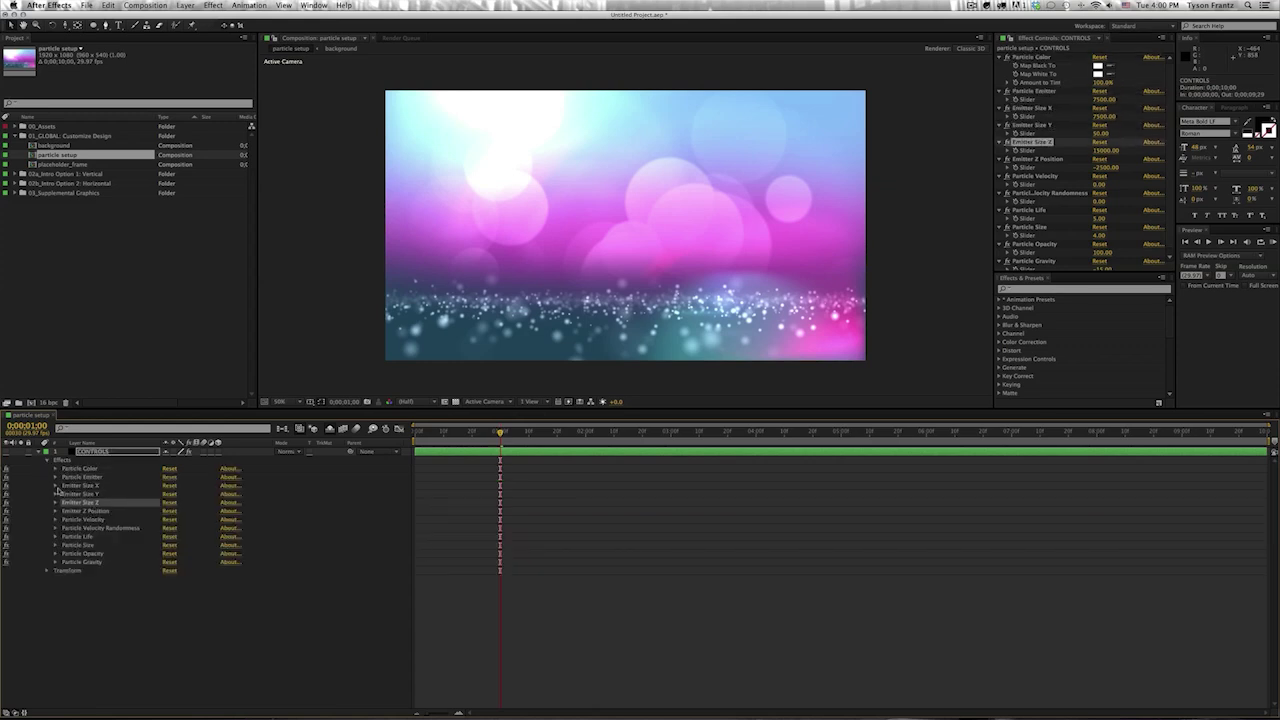
left_click(84, 511)
left_click(86, 545)
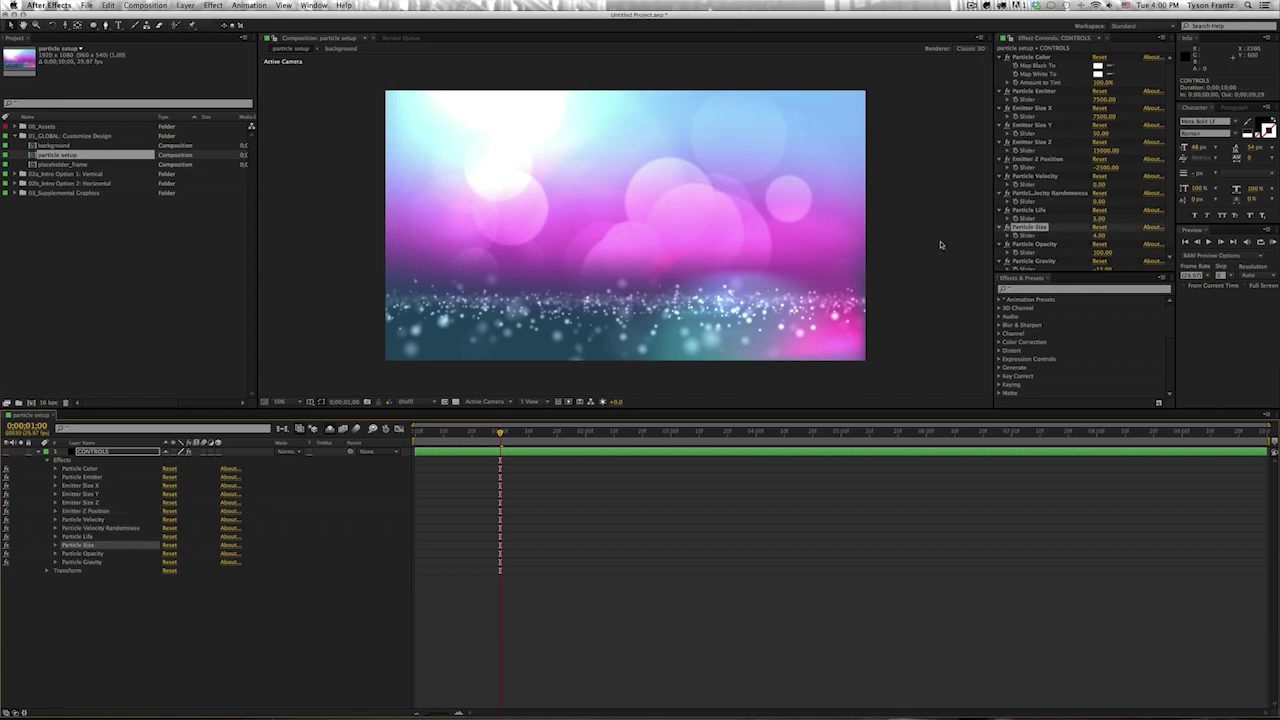
left_click_drag(1080, 270, 1081, 325)
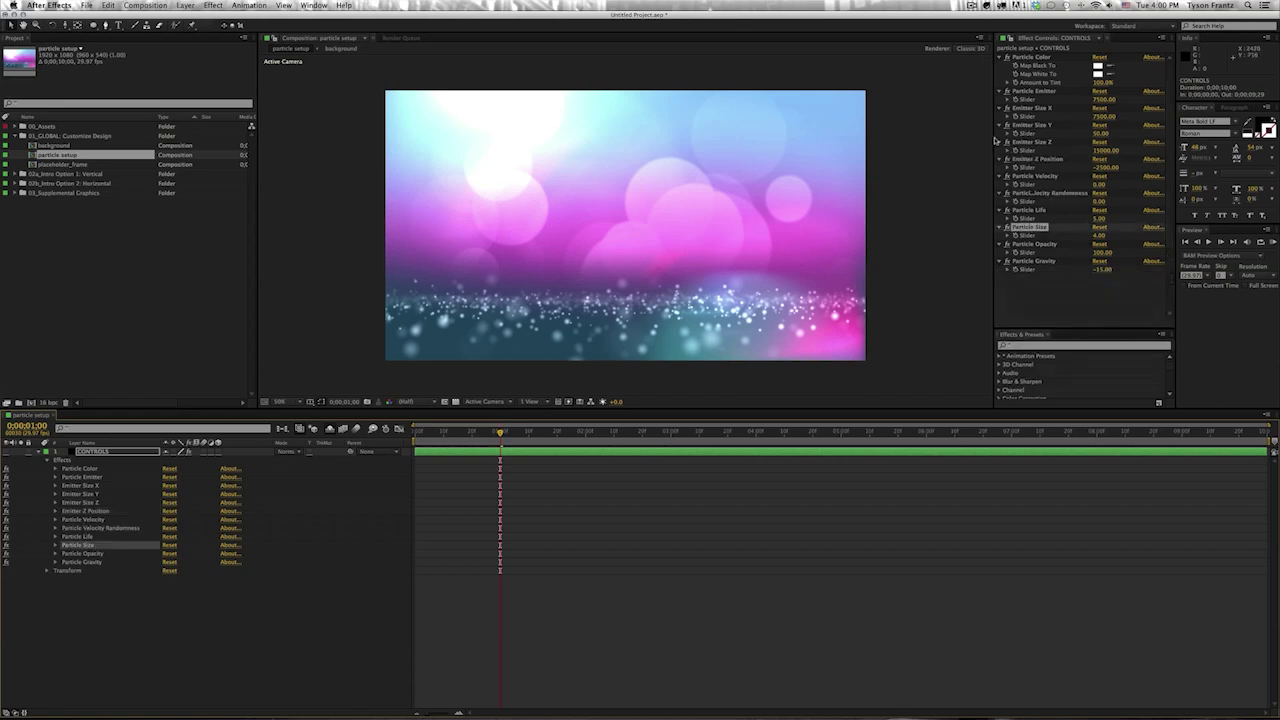
left_click_drag(994, 140, 924, 143)
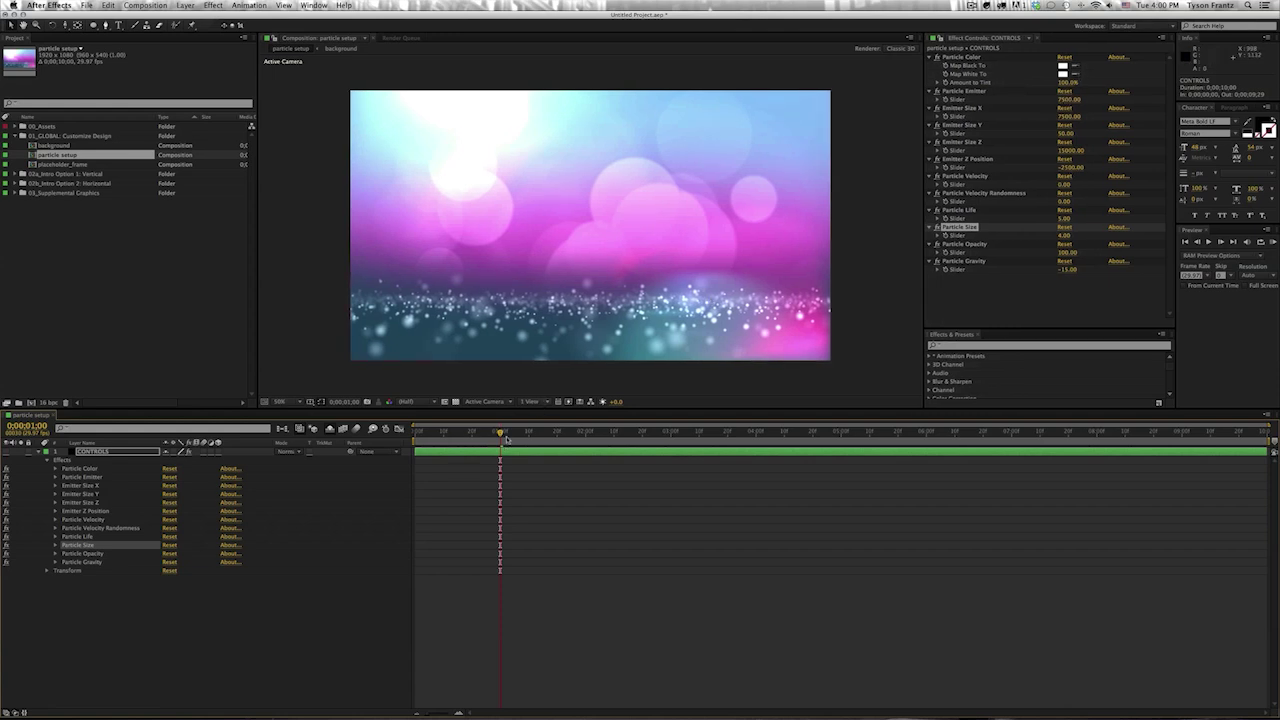
mouse_move(507, 440)
left_mouse_down()
mouse_move(452, 433)
mouse_move(646, 451)
mouse_move(560, 451)
mouse_move(688, 438)
mouse_move(620, 436)
left_mouse_up()
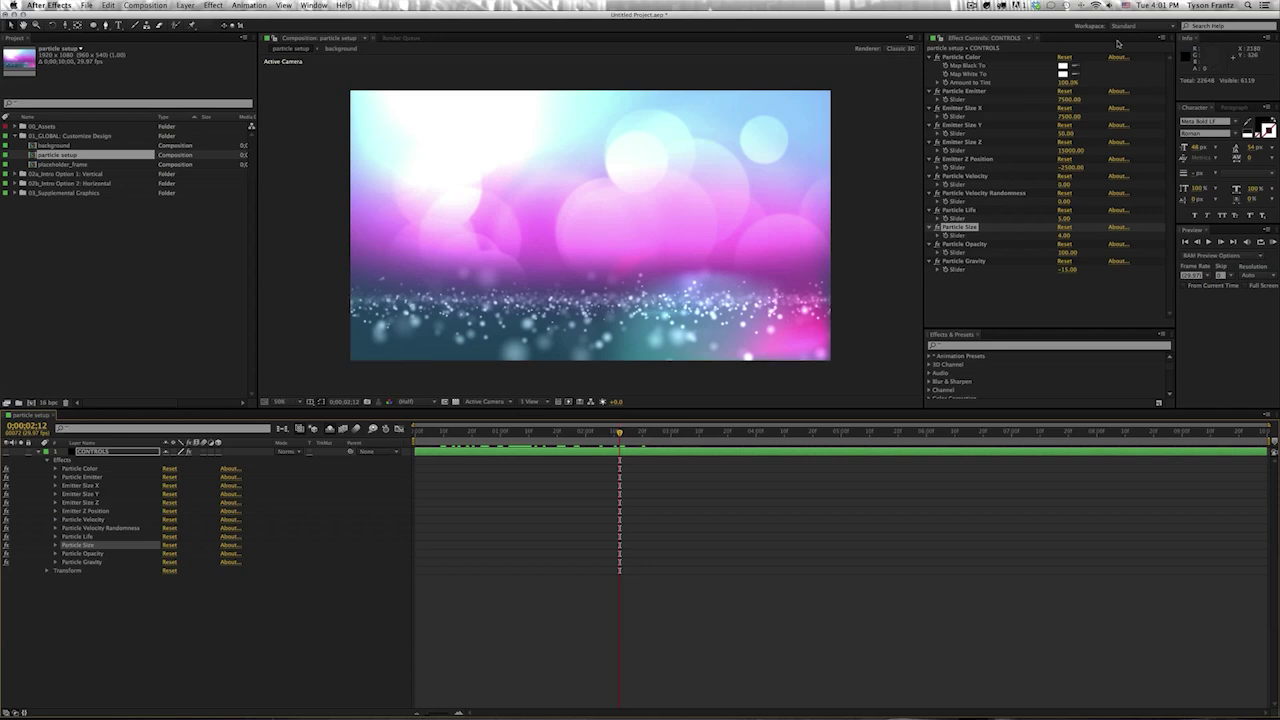
left_click(968, 93)
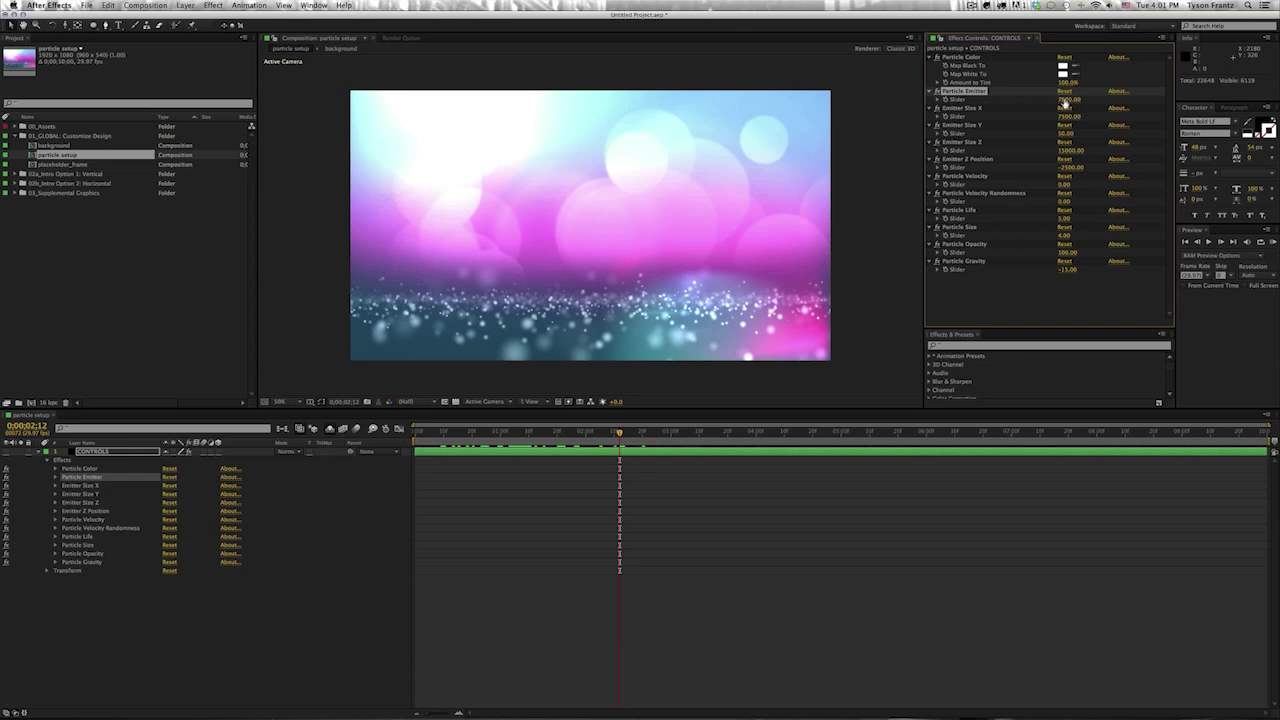
- Try a trial Particle Emitter amount, then set it to 500 and view an earlier frame
left_click(1065, 100)
type("15")
key("Return")
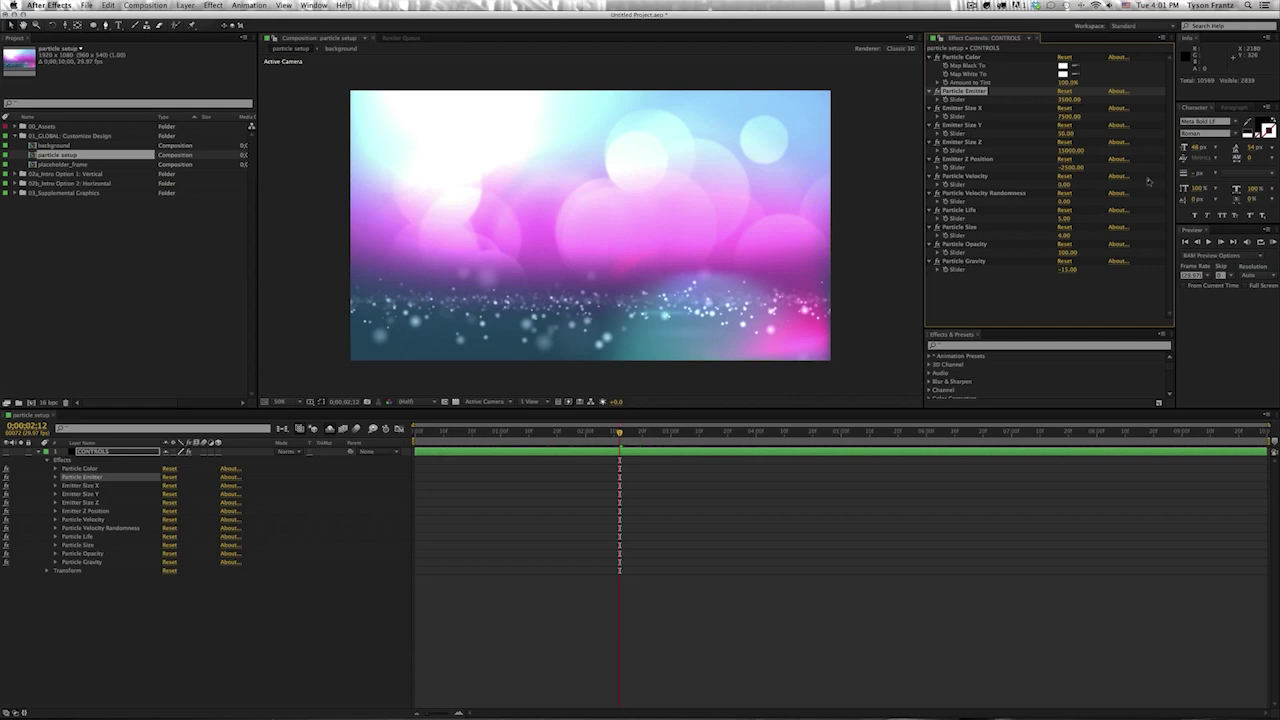
mouse_move(619, 433)
left_mouse_down()
mouse_move(580, 438)
mouse_move(648, 438)
left_mouse_up()
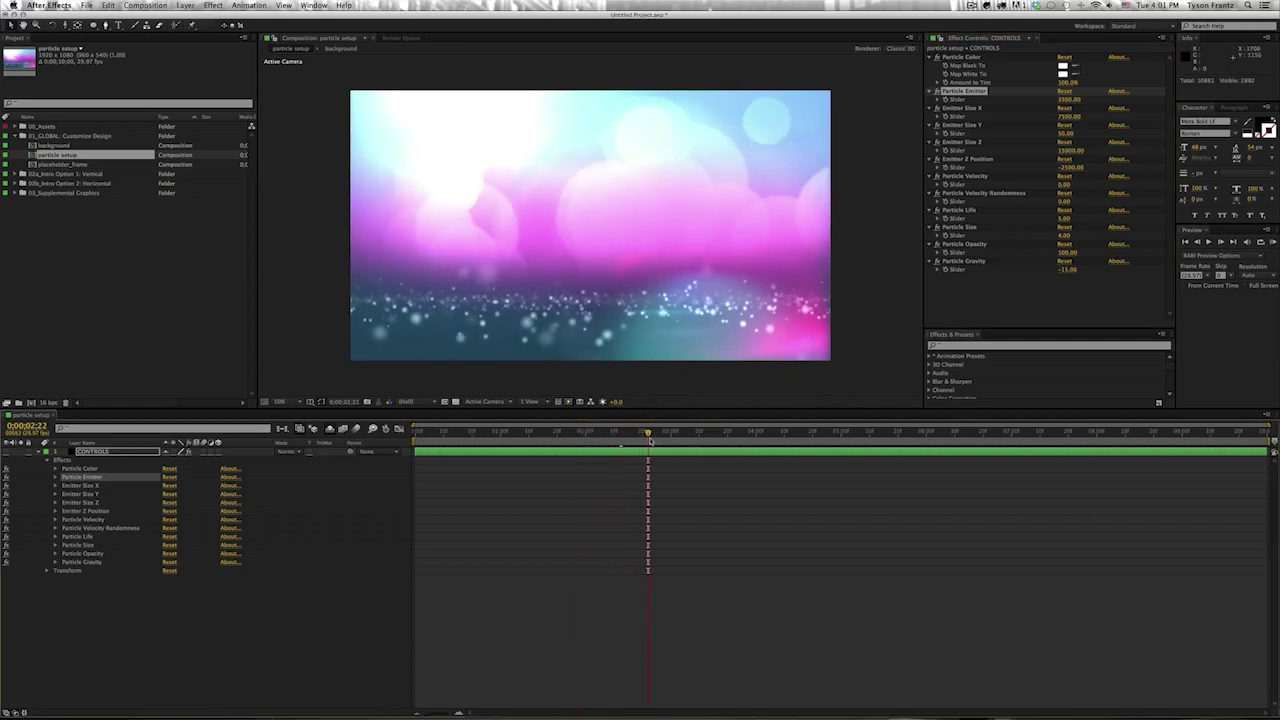
left_click(1068, 99)
type("500")
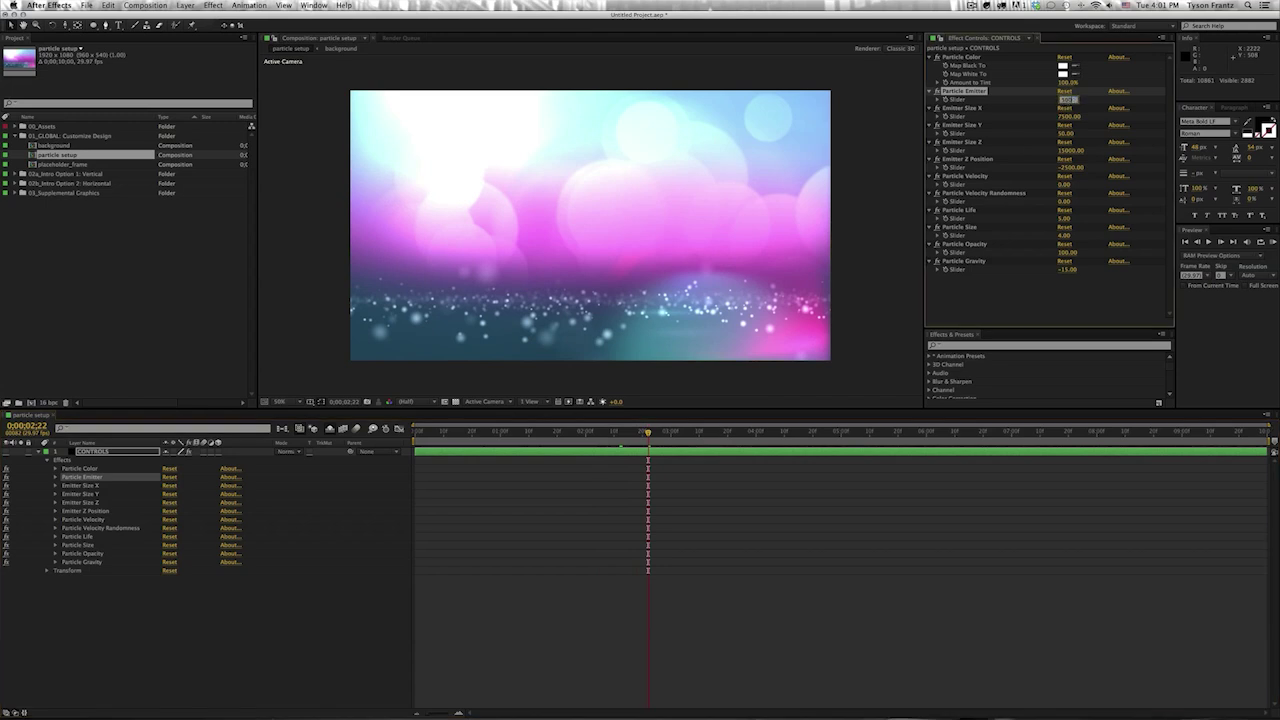
key("Return")
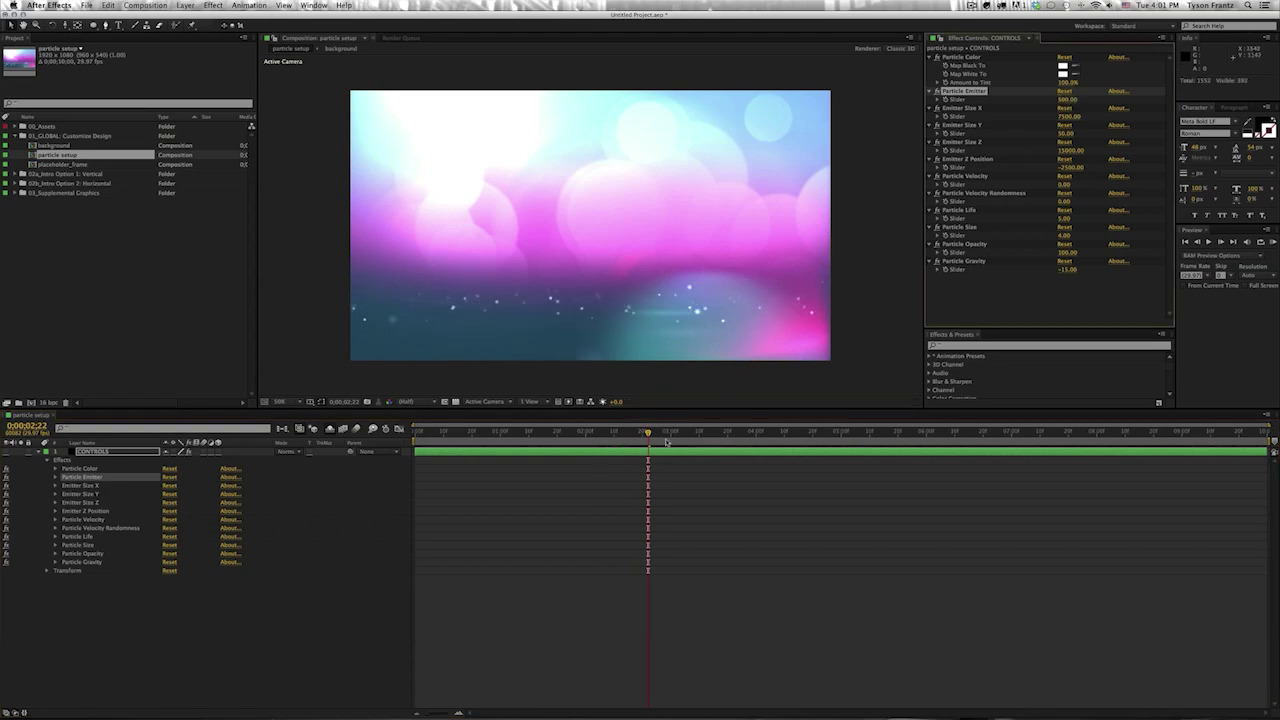
- Move to 0;00;03;10 and, after another trial value, settle Particle Emitter at 7500
left_click(676, 434)
left_click(699, 434)
left_click(1068, 100)
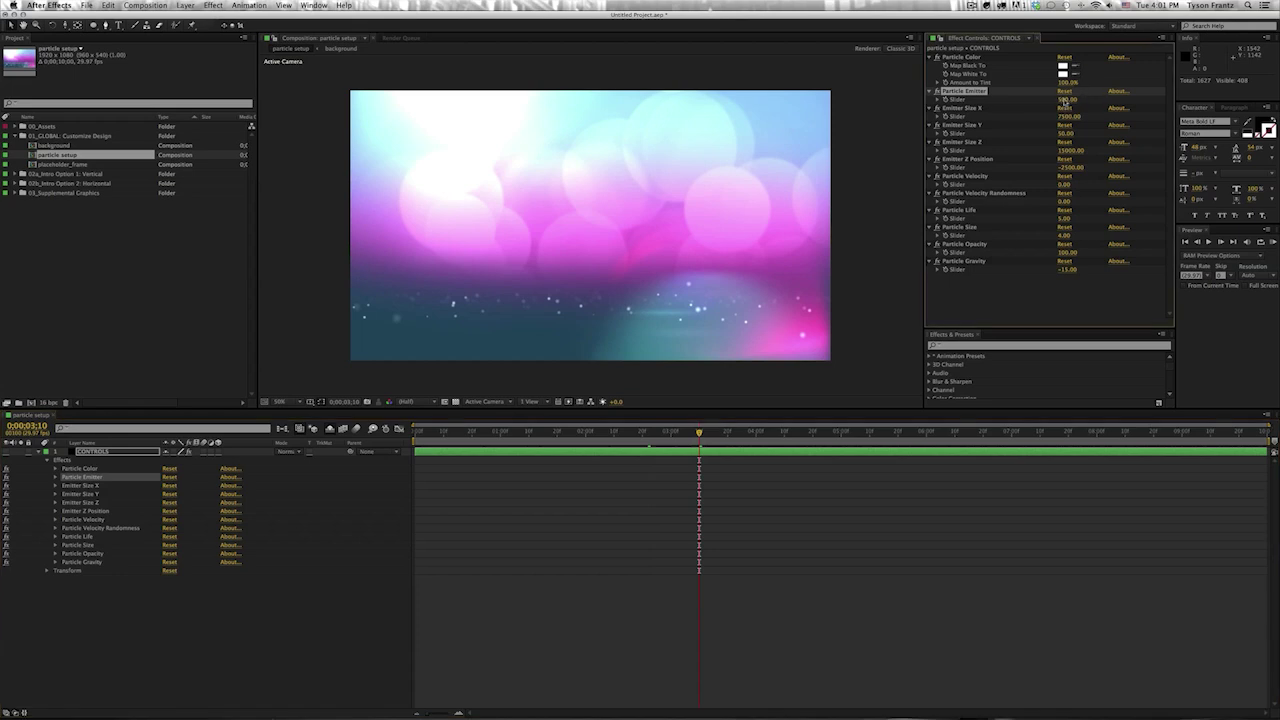
type("110")
key("Return")
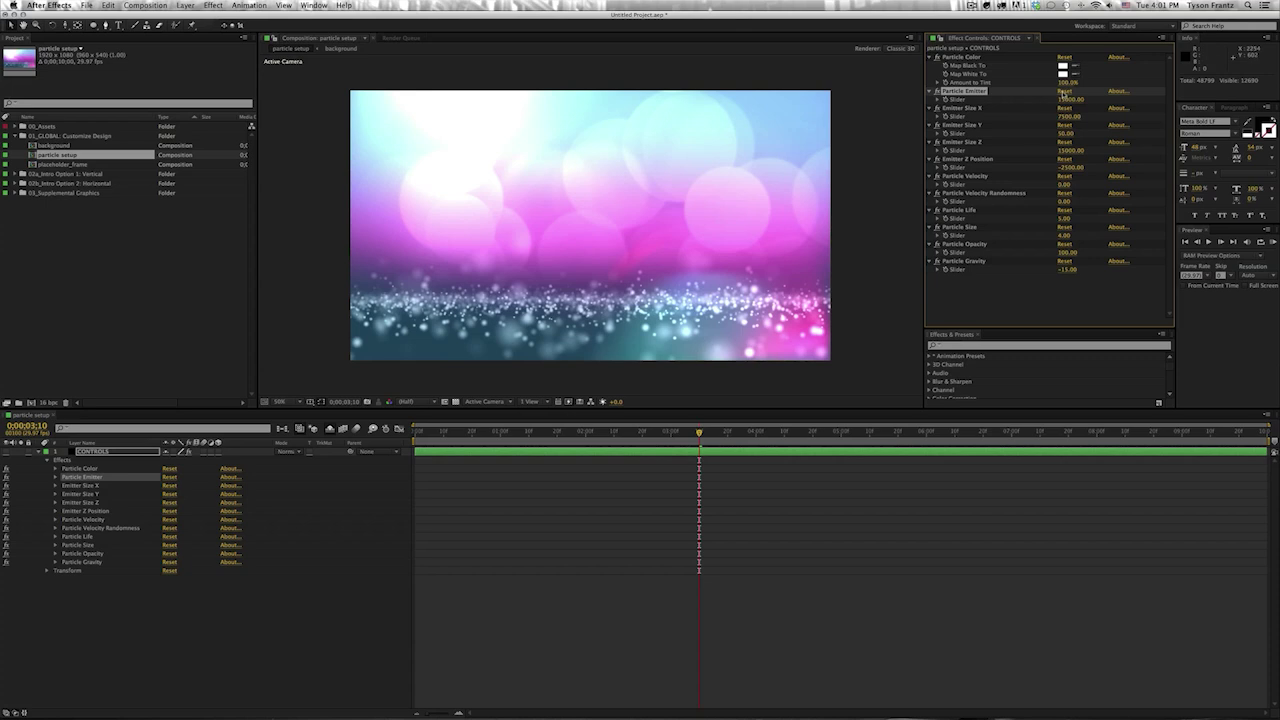
left_click(1066, 100)
type("10")
key("Return")
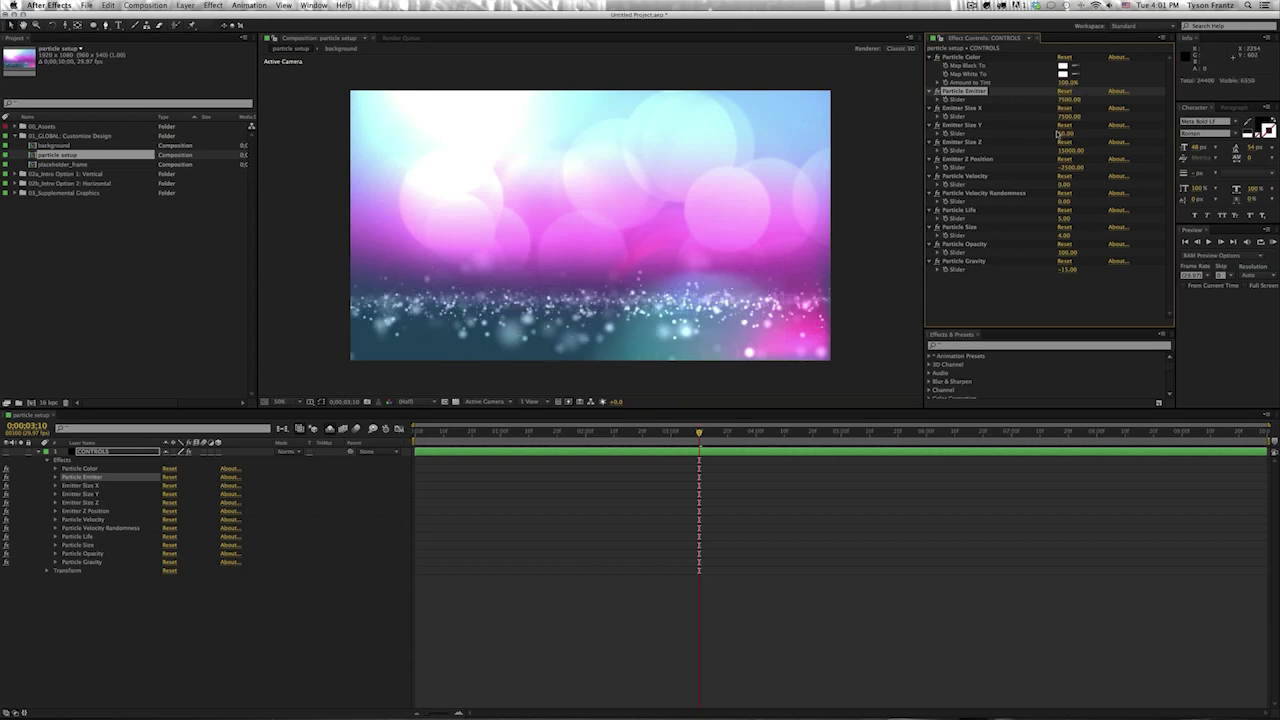
- Try narrower Emitter Size X values of 300, 100, 1500 and 500
left_click(971, 110)
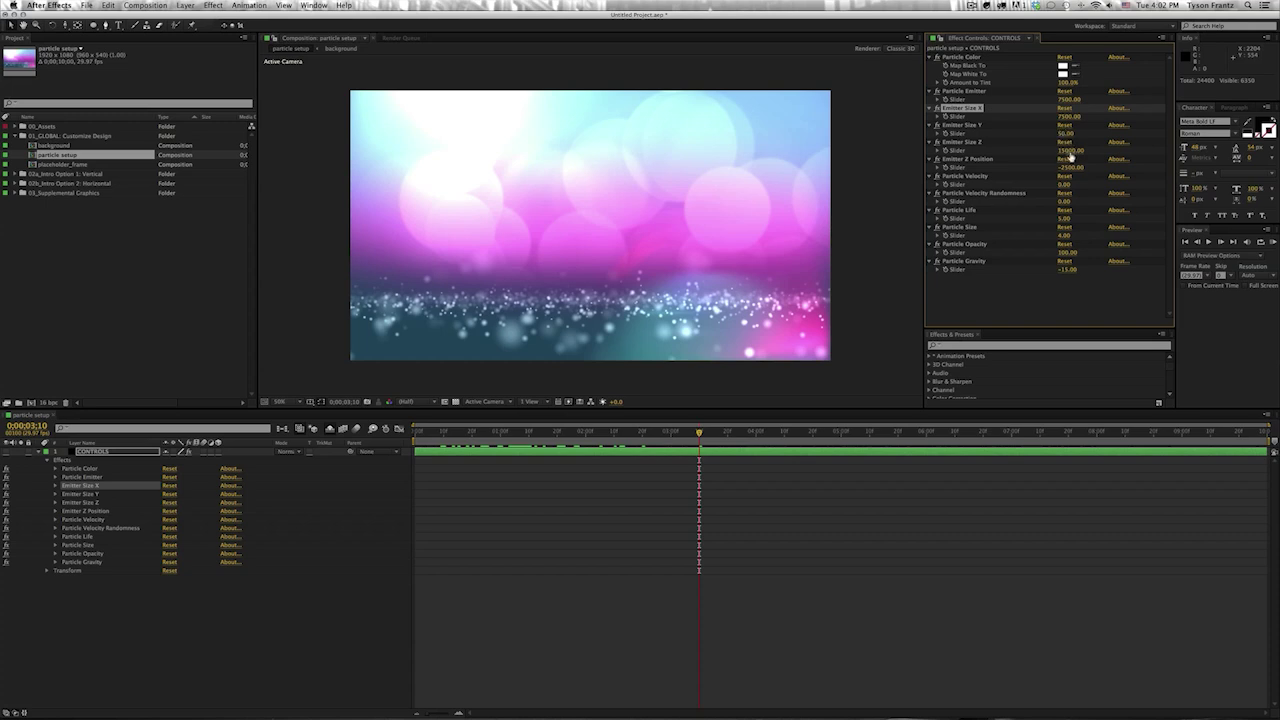
left_click(987, 143)
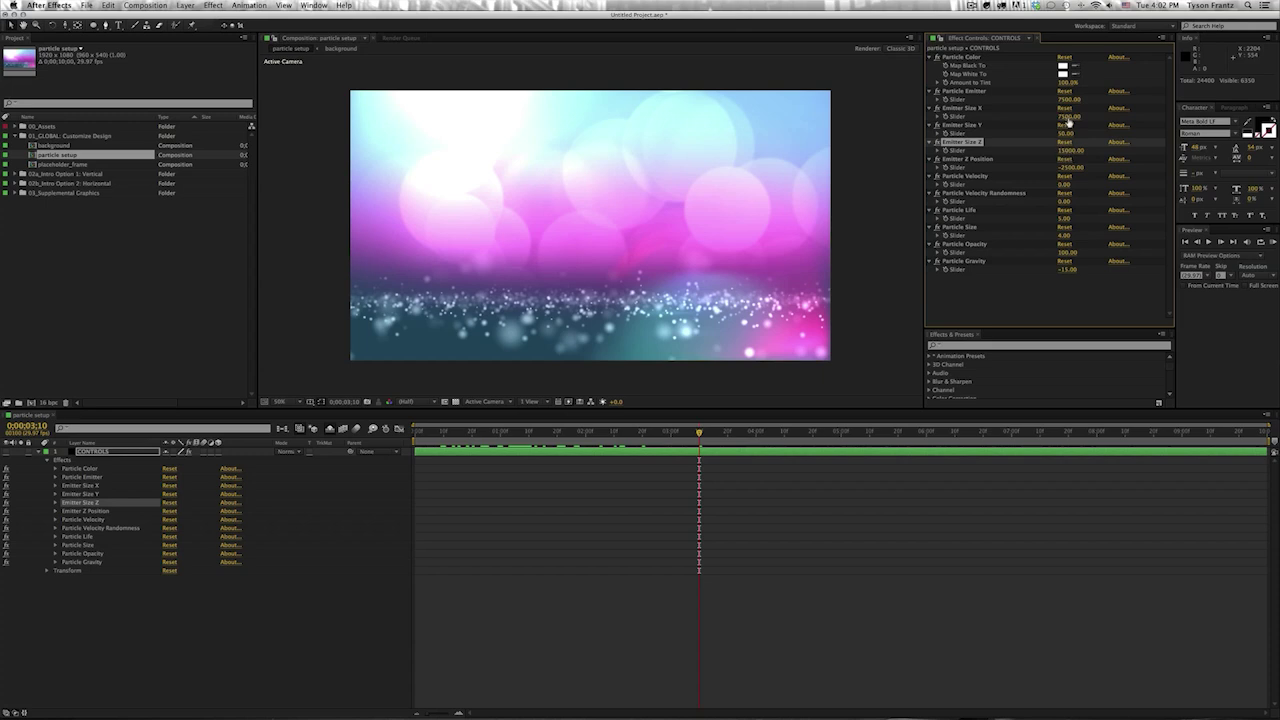
left_click_drag(1066, 117, 1060, 118)
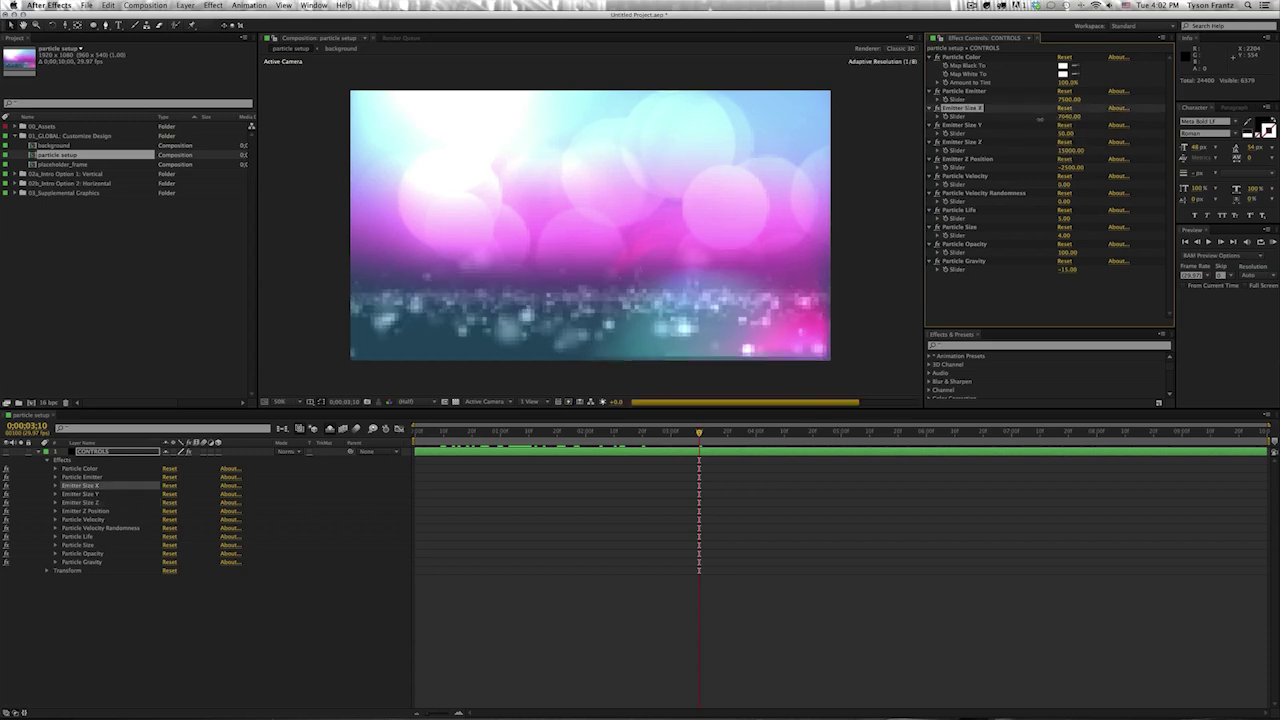
left_click(1068, 117)
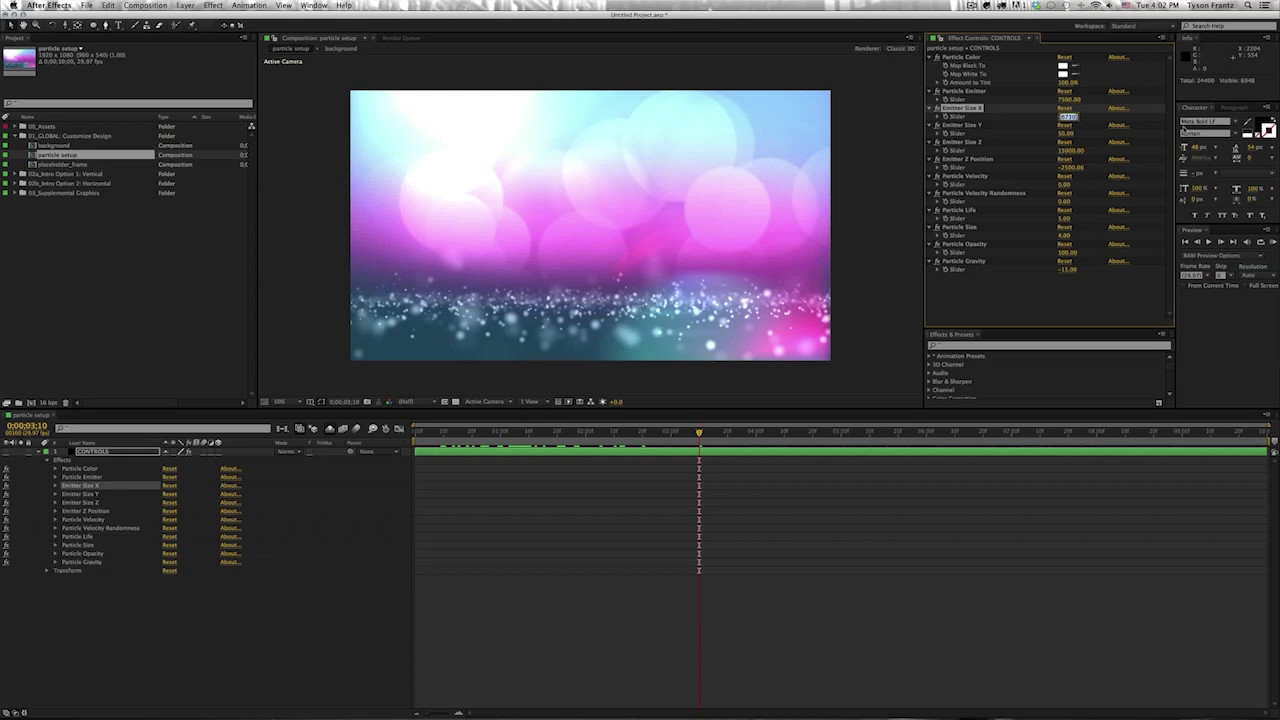
type("300")
key("Return")
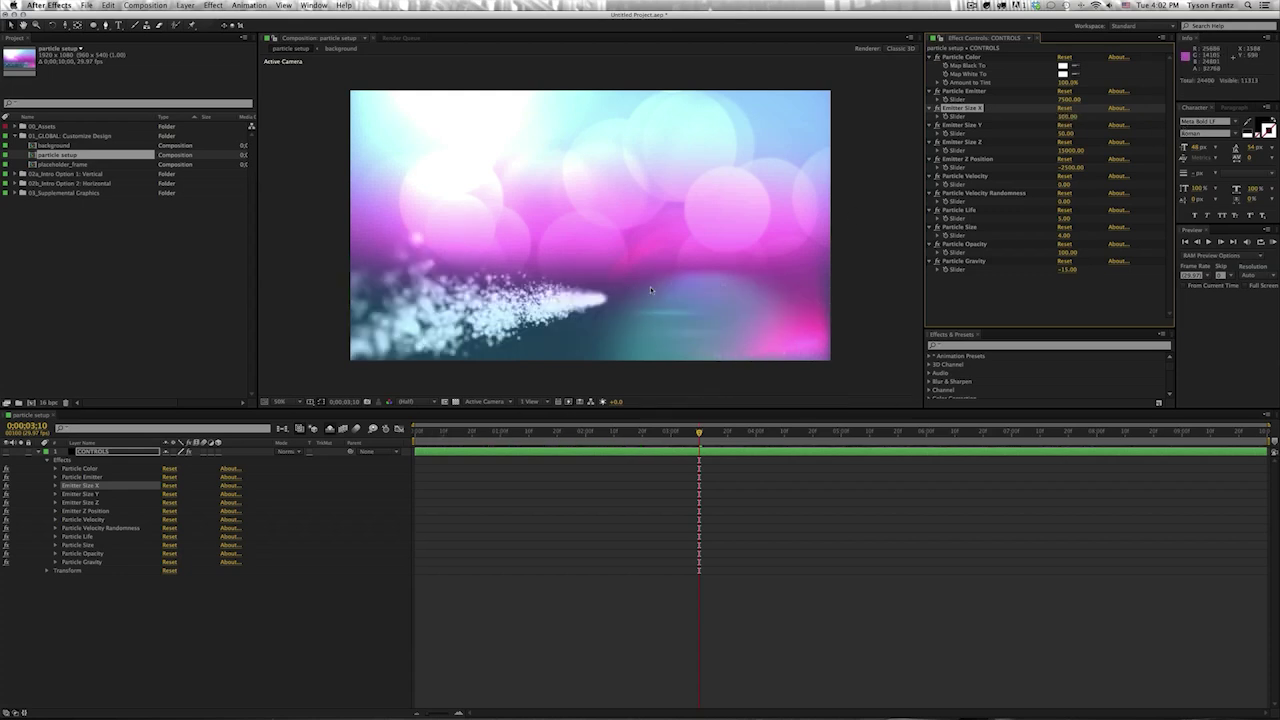
mouse_move(1068, 117)
left_mouse_down()
mouse_move(1038, 160)
mouse_move(1078, 160)
left_mouse_up()
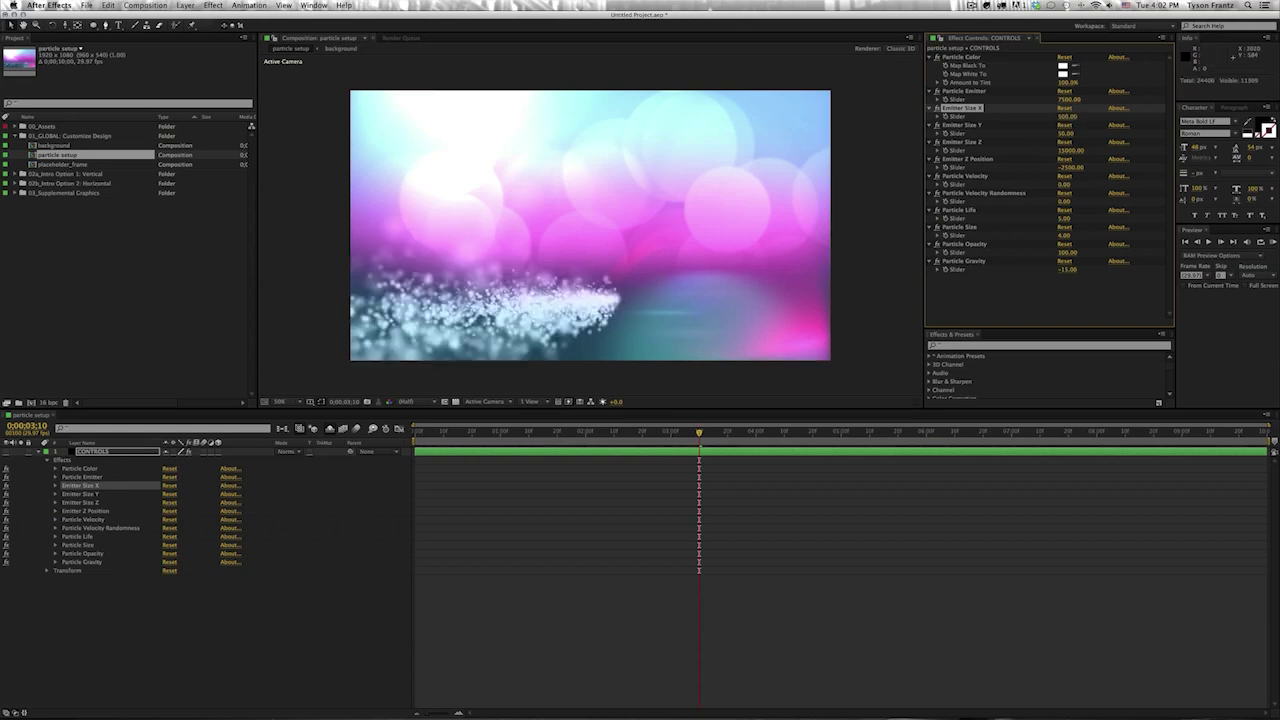
left_click(1066, 117)
type("1500")
key("Return")
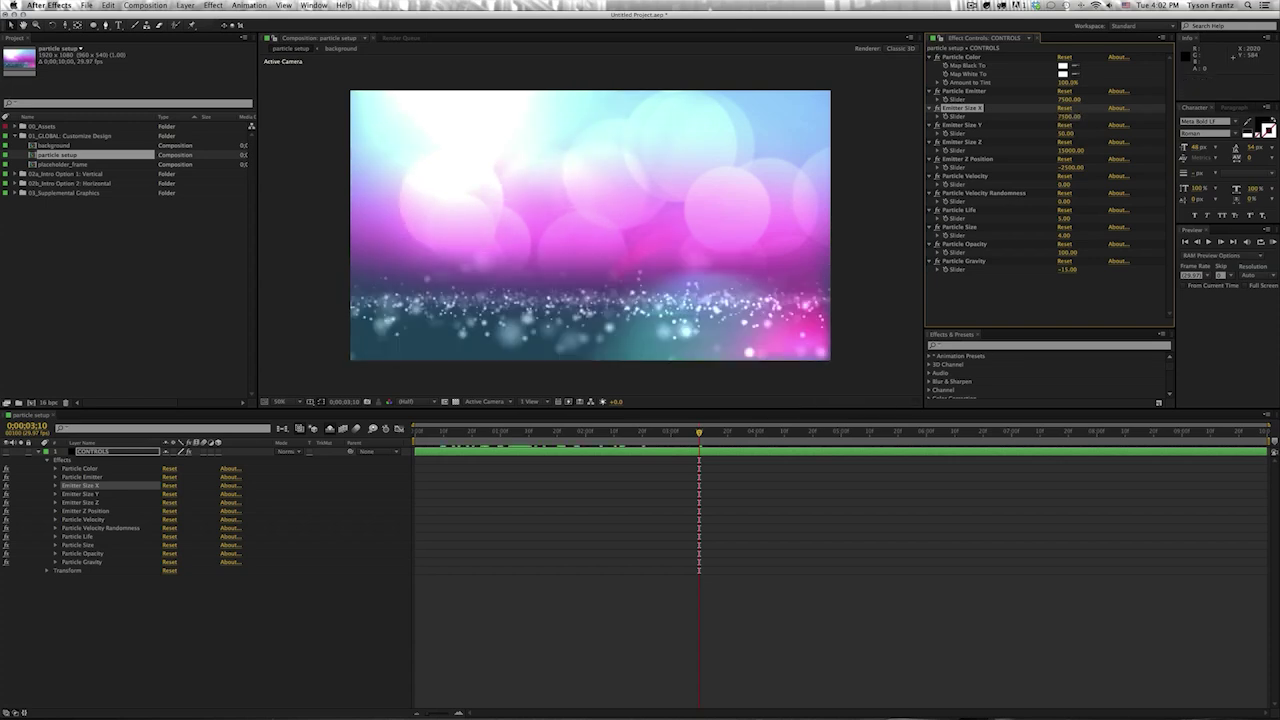
left_click(1066, 116)
type("500")
key("Return")
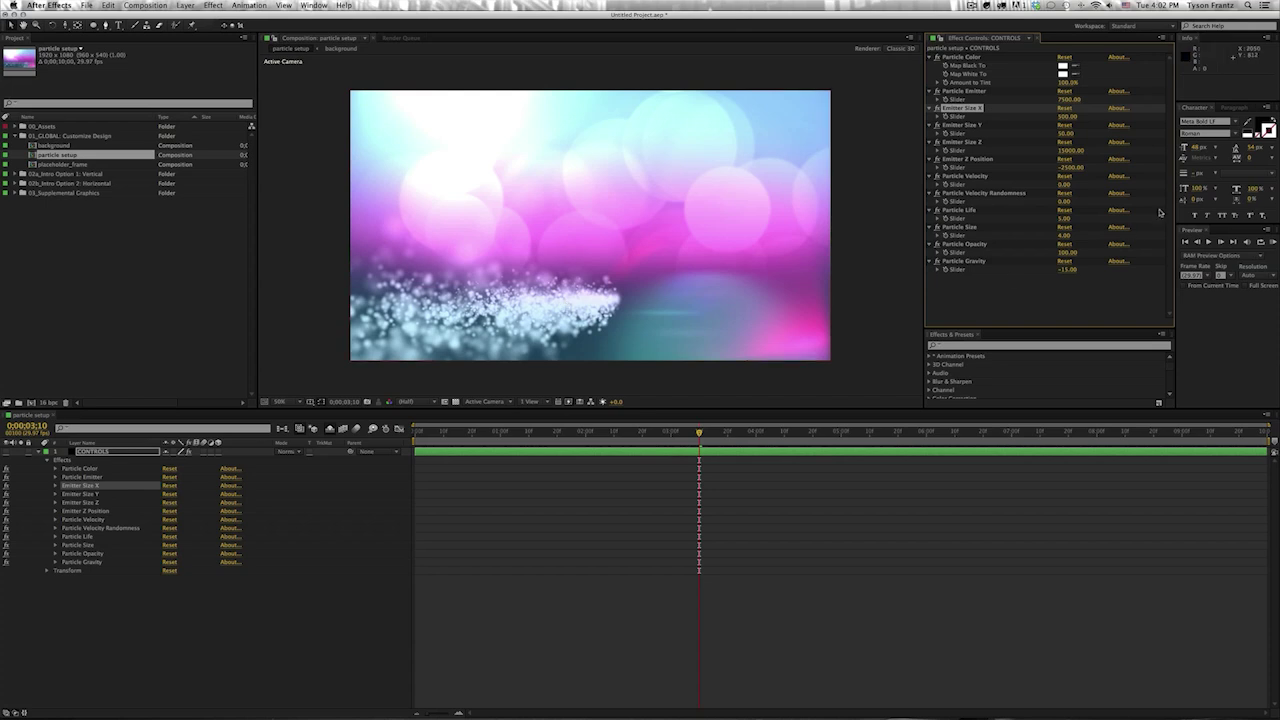
- Undo an accidental Emitter Size Y reset and return Emitter Size X to 7500
left_click(1077, 123)
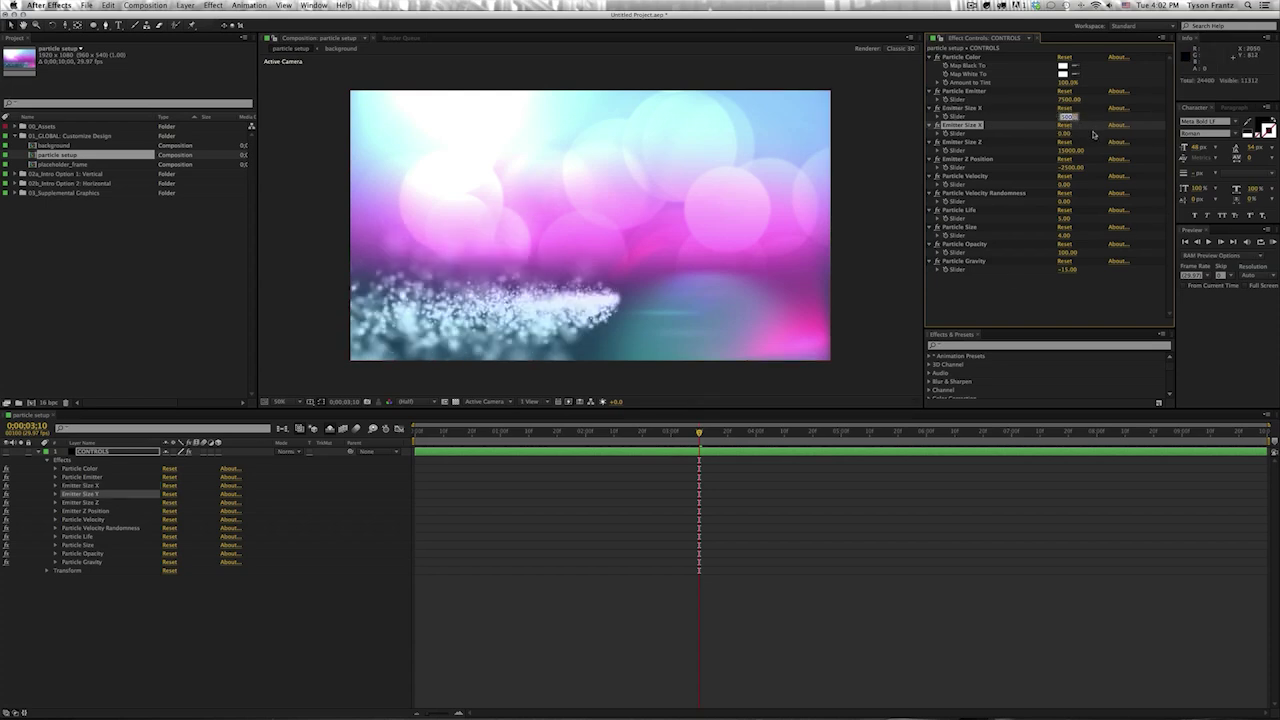
key("ctrl+z")
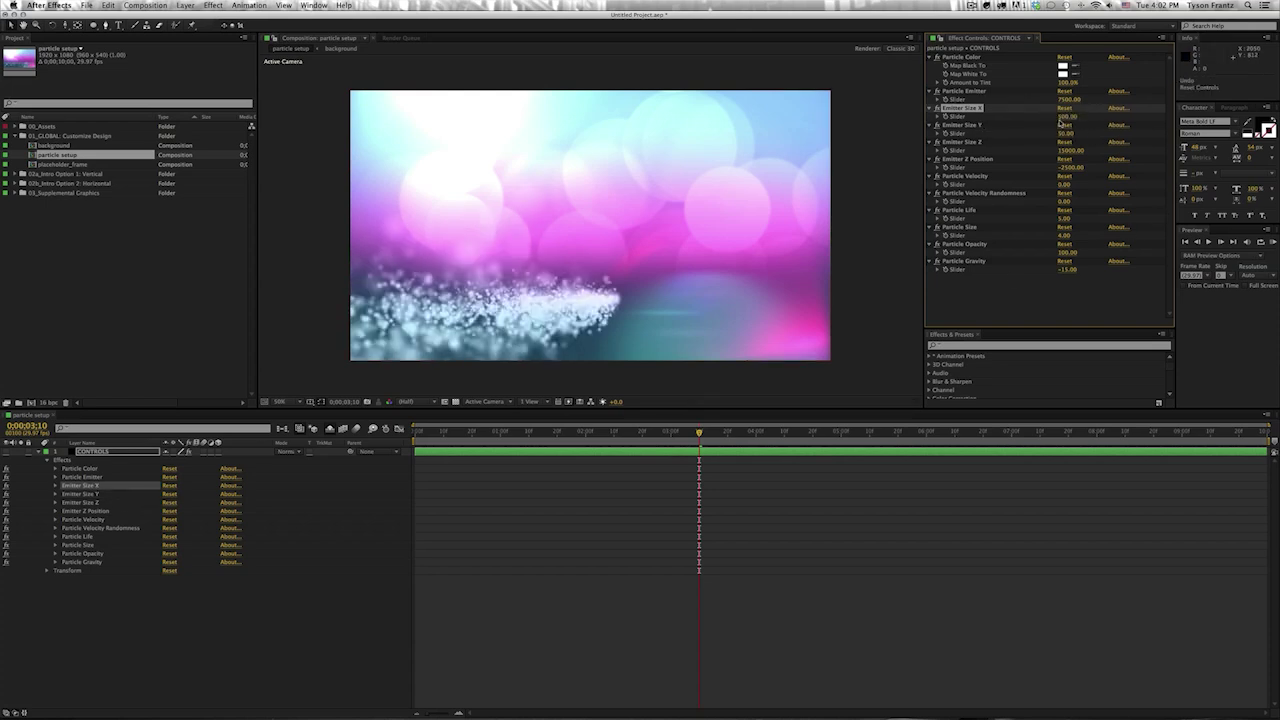
left_click(1067, 116)
type("7500")
key("Return")
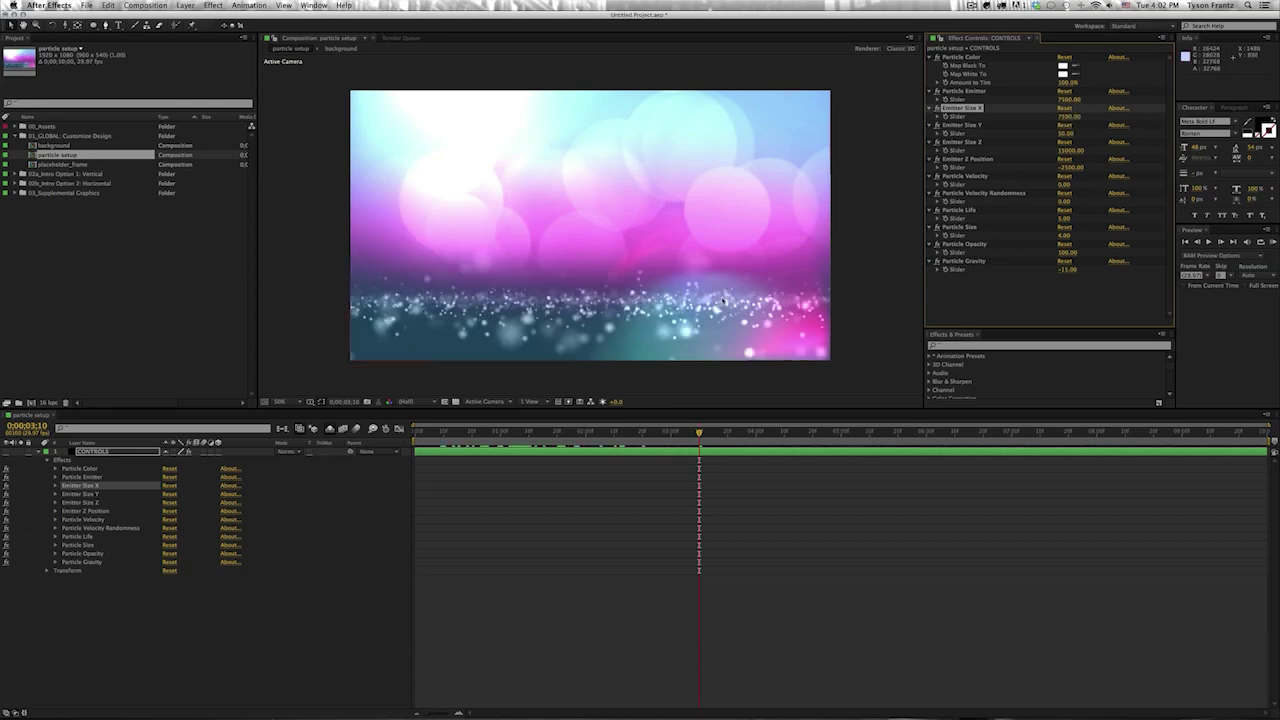
- Set Emitter Size Y to 2500
left_click(1068, 151)
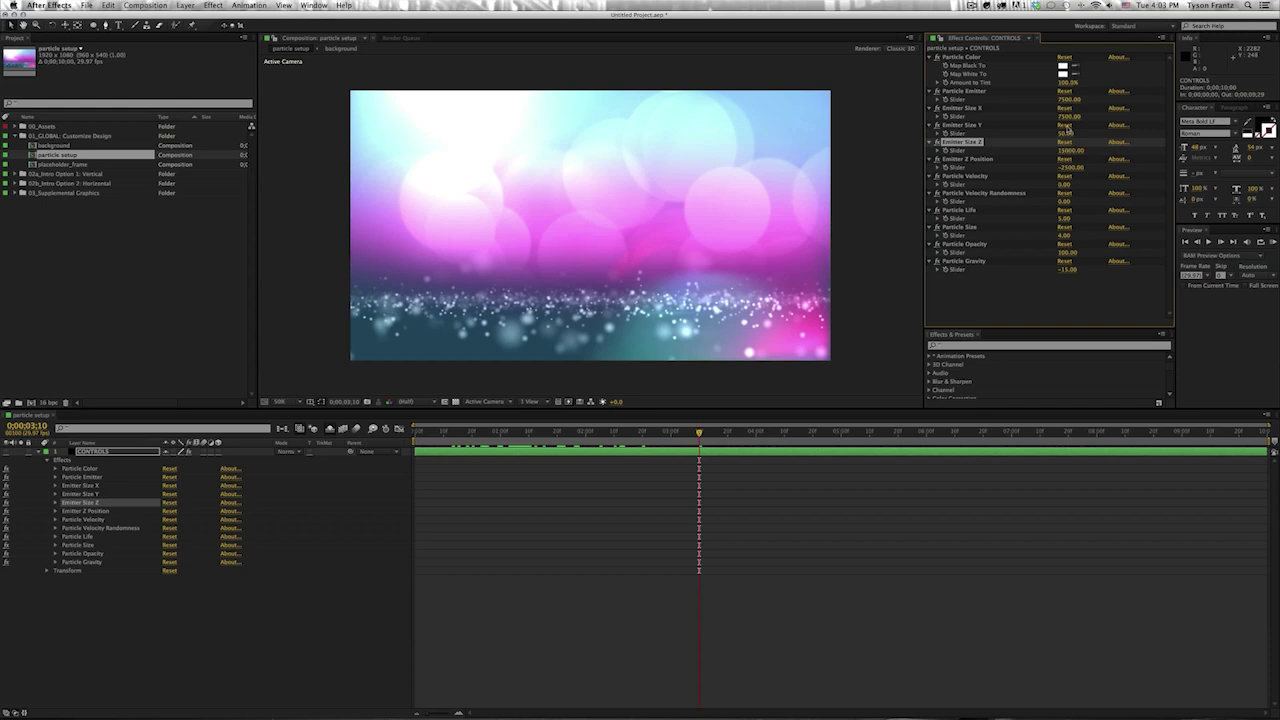
left_click(1066, 134)
type("2500")
key("Return")
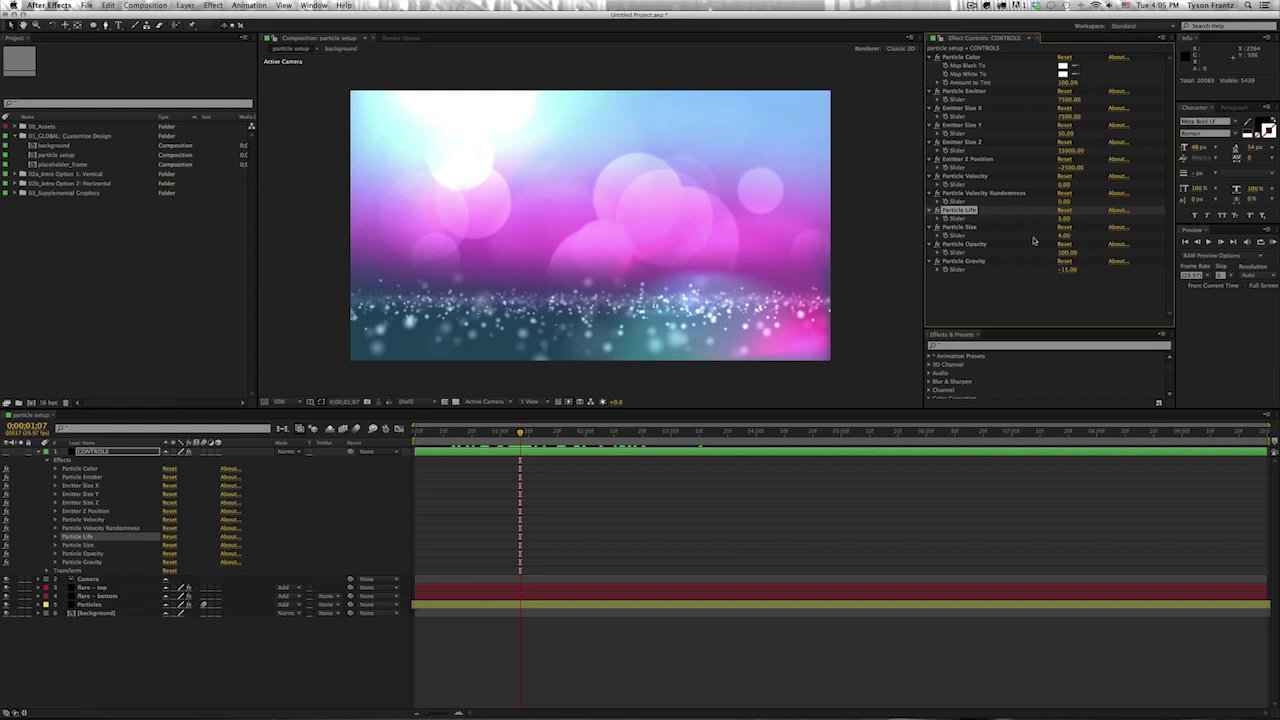
- Test Particle Gravity at 1, undo it, and collapse the CONTROLS layer
left_click(593, 628)
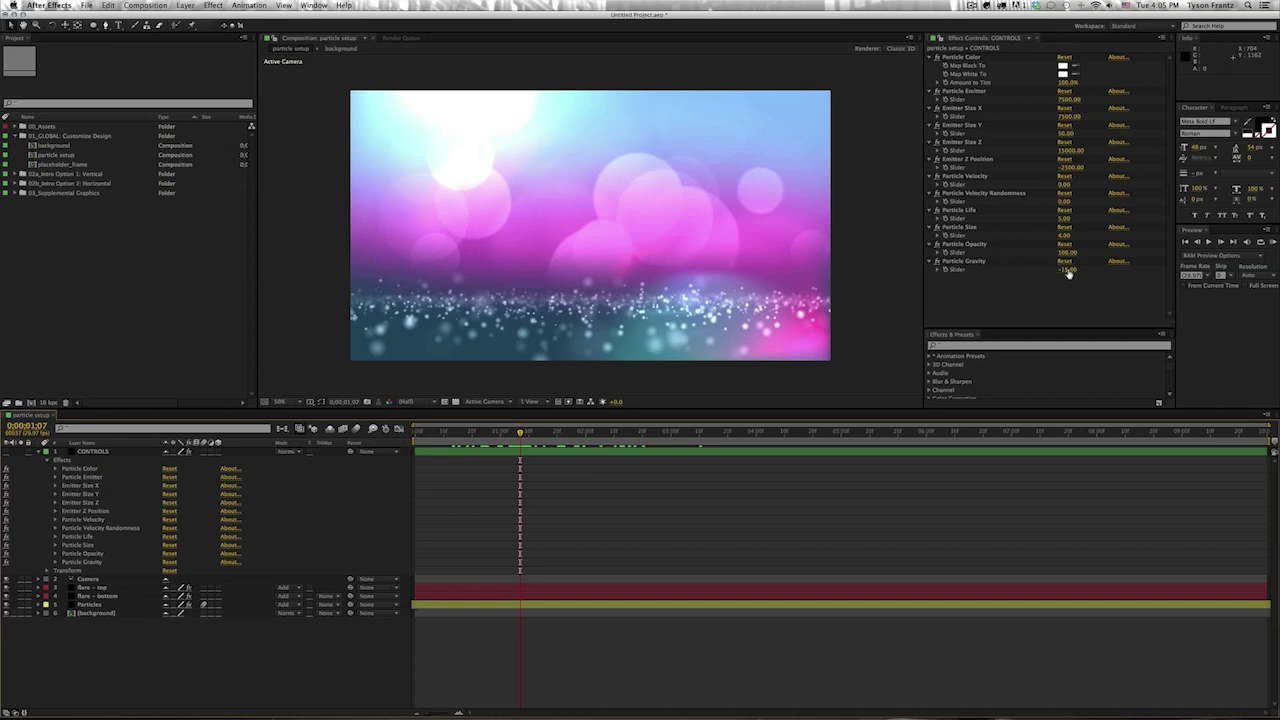
left_click_drag(1064, 270, 1078, 270)
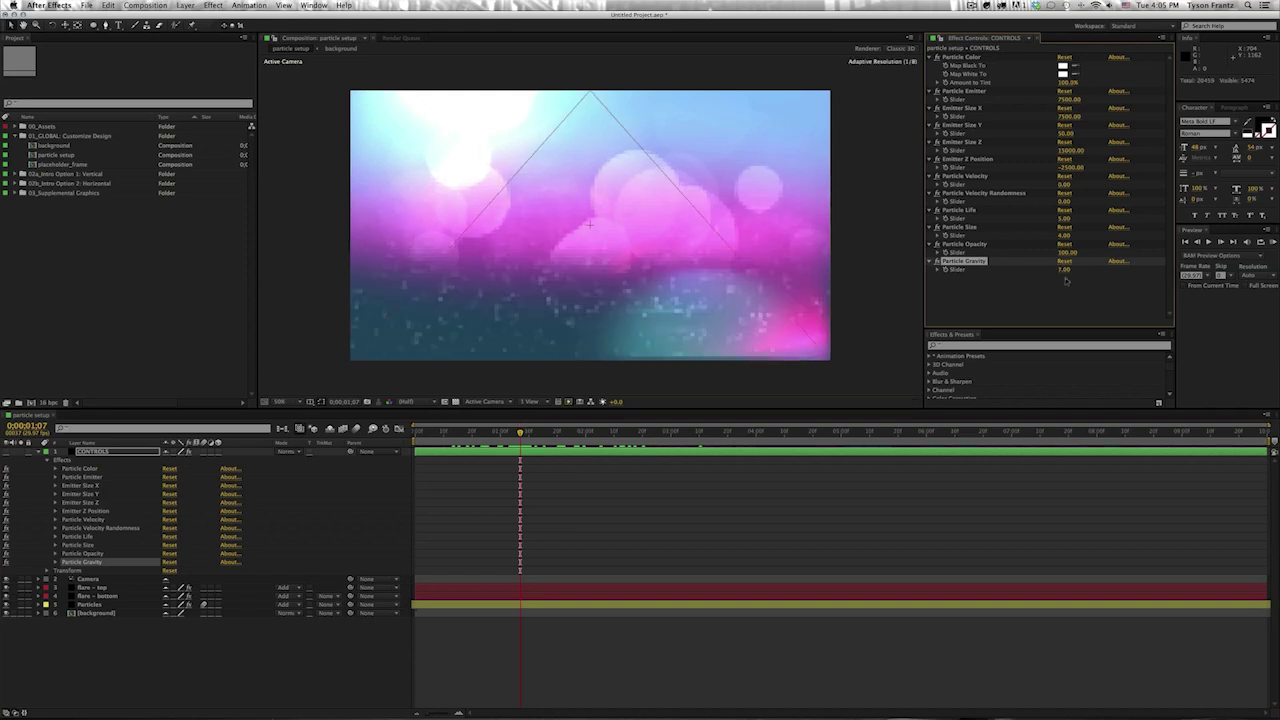
key("super+z")
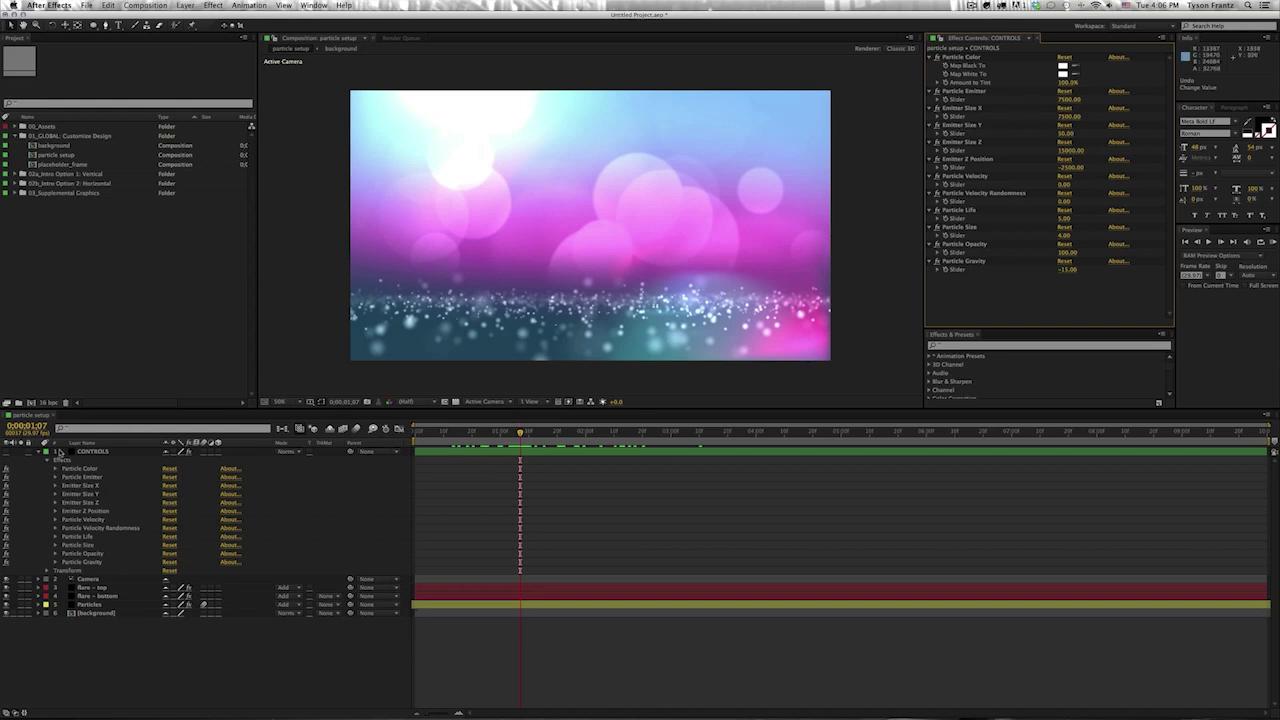
left_click(39, 452)
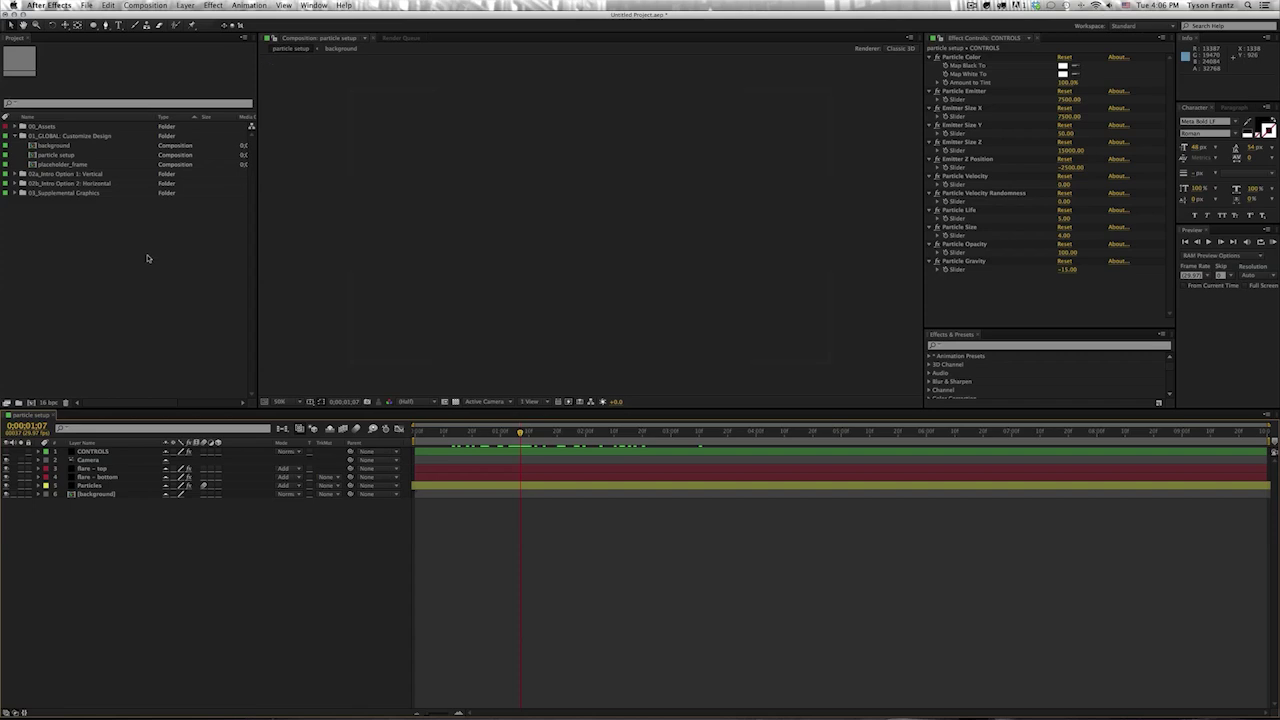
- Swap the particle setup comp for placeholder_frame, scrub later, and cancel Composition Settings
key("super+w")
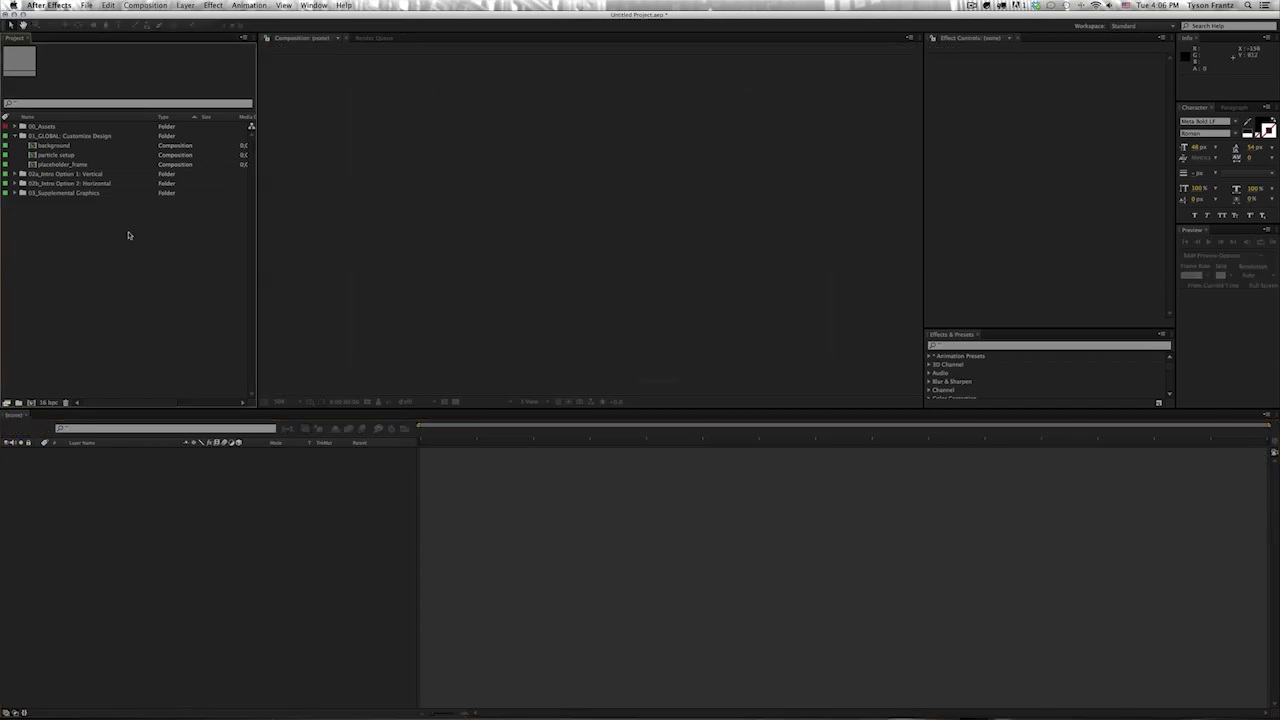
double_click(52, 164)
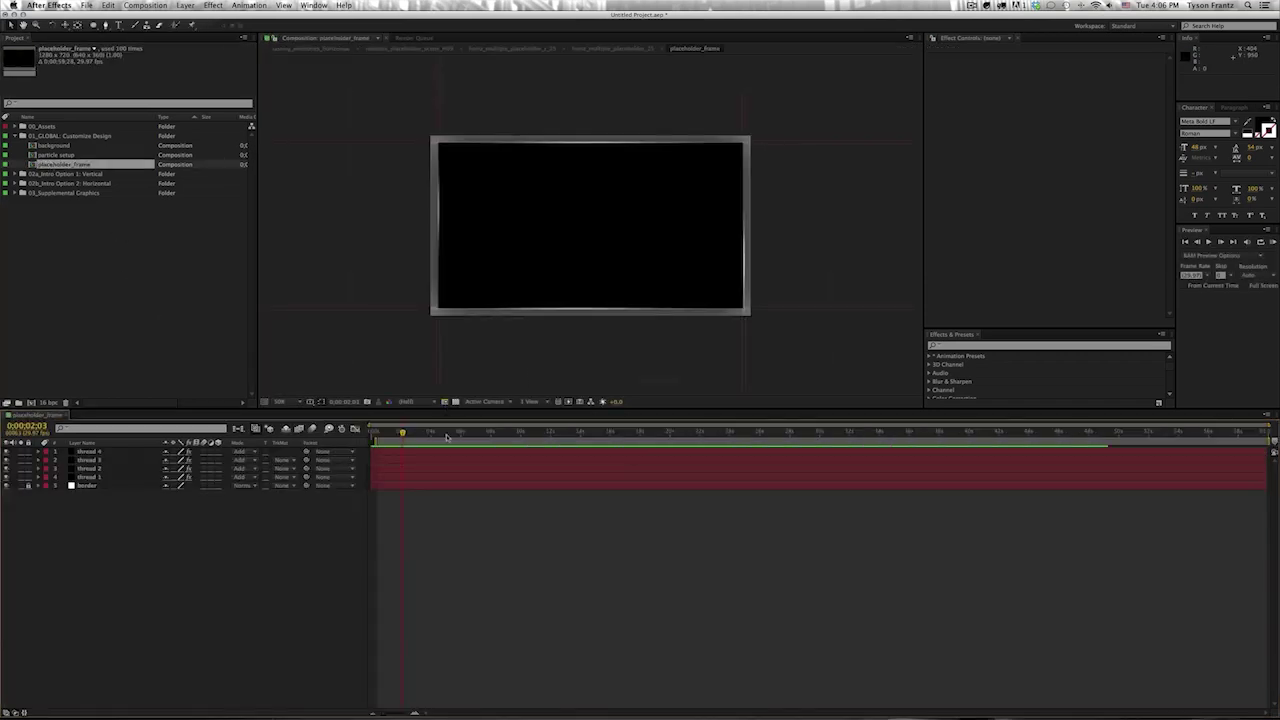
left_click_drag(447, 437, 503, 441)
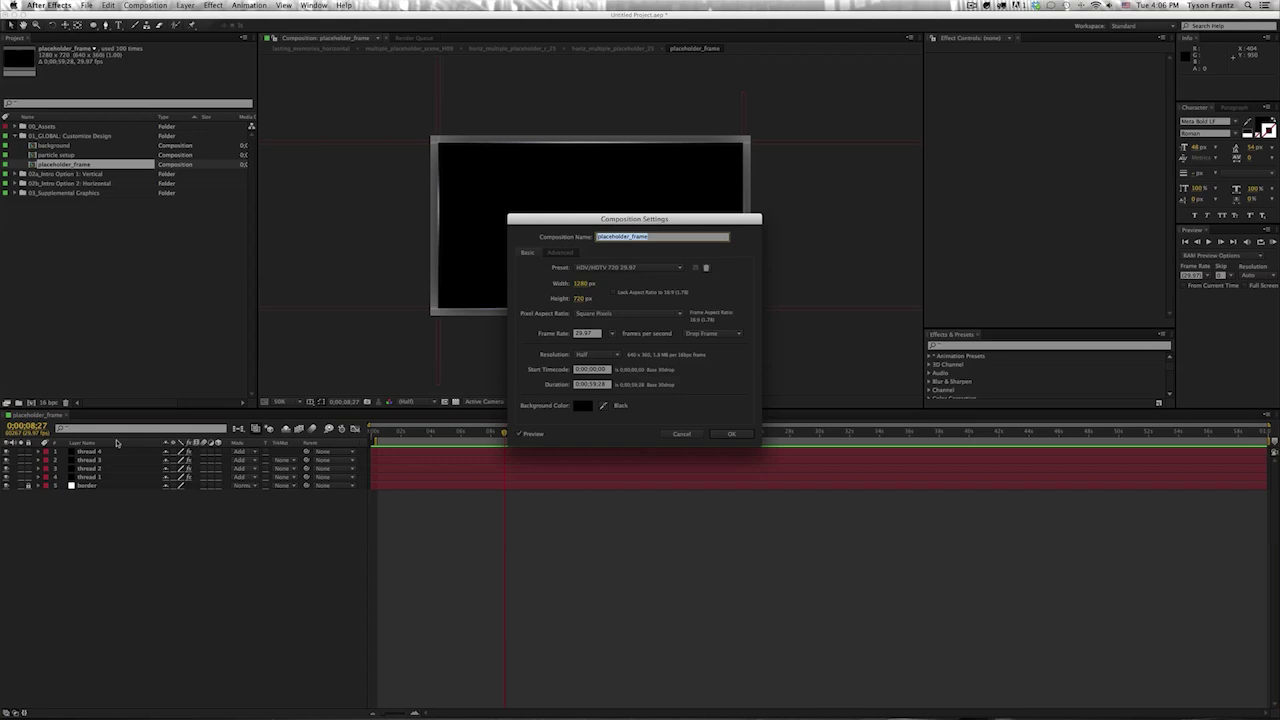
left_click(684, 434)
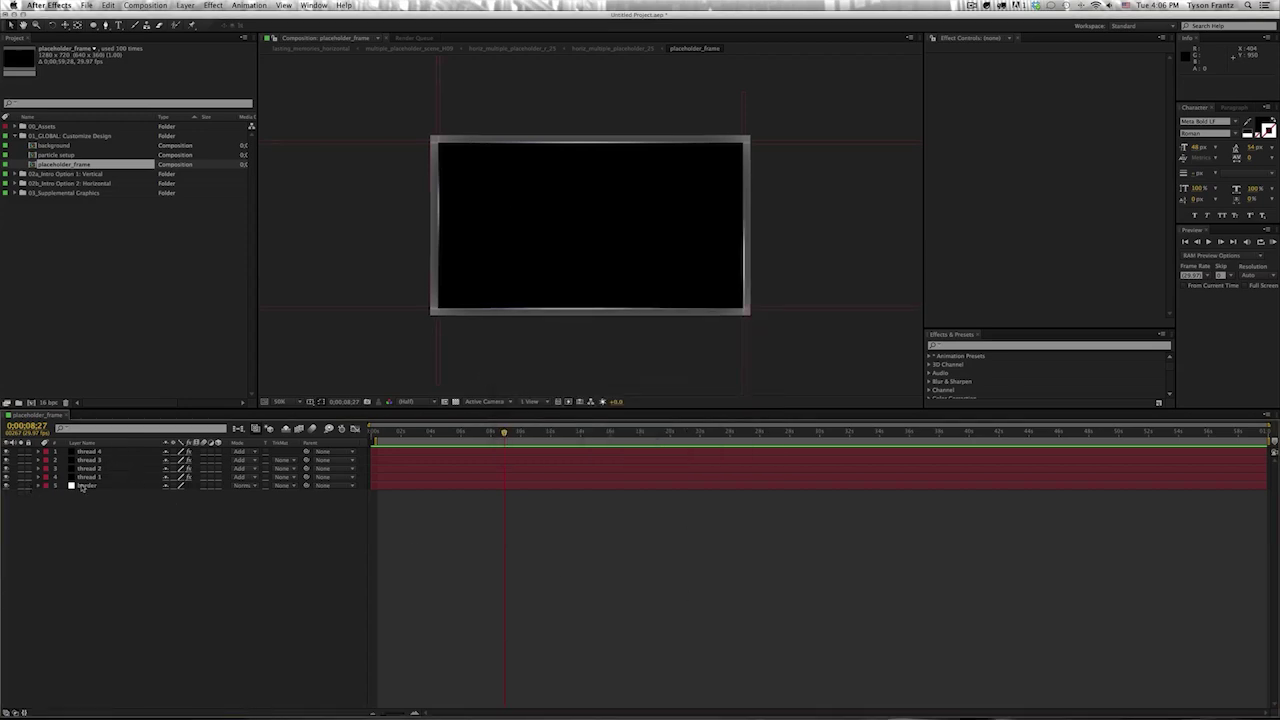
- Step through the layers from border up to thread 4, then select all four thread layers
left_click(85, 487)
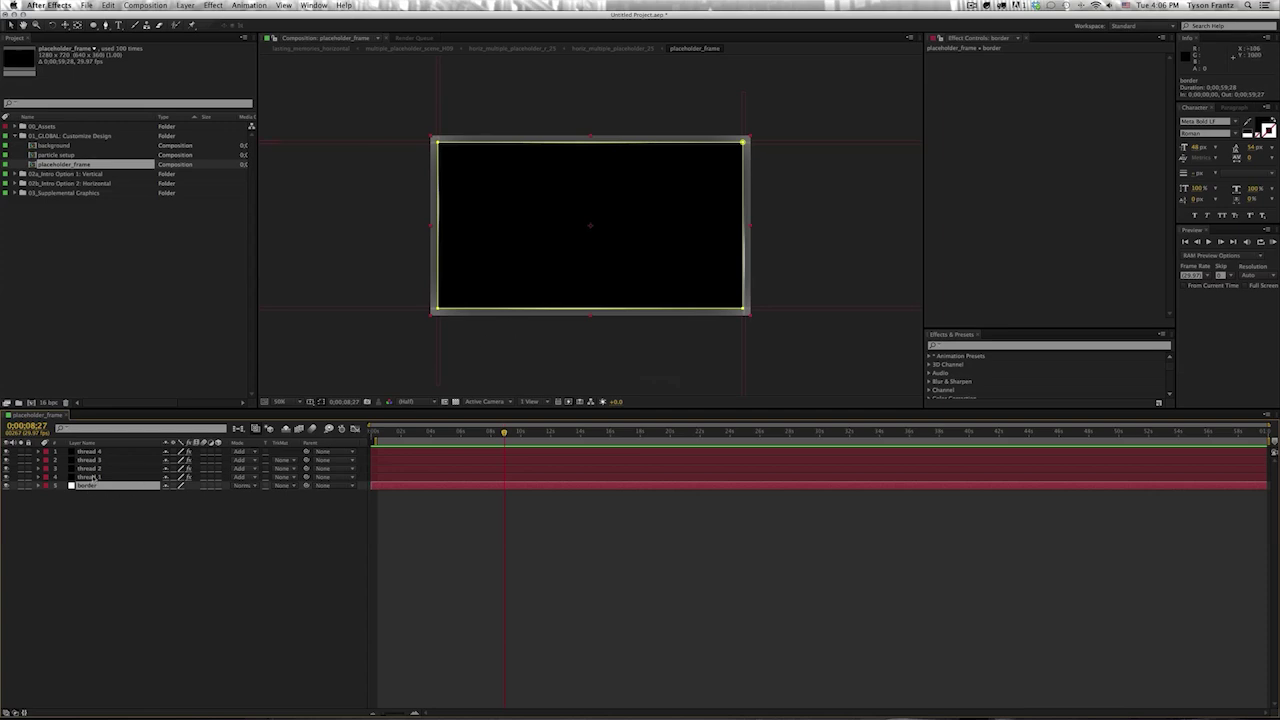
left_click(88, 477)
left_click(90, 468)
left_click(92, 460)
left_click(95, 451)
left_click(89, 476, "shift")
- Reveal the thread layers' effects and Scale, collapse them, then select the border layer
key("e")
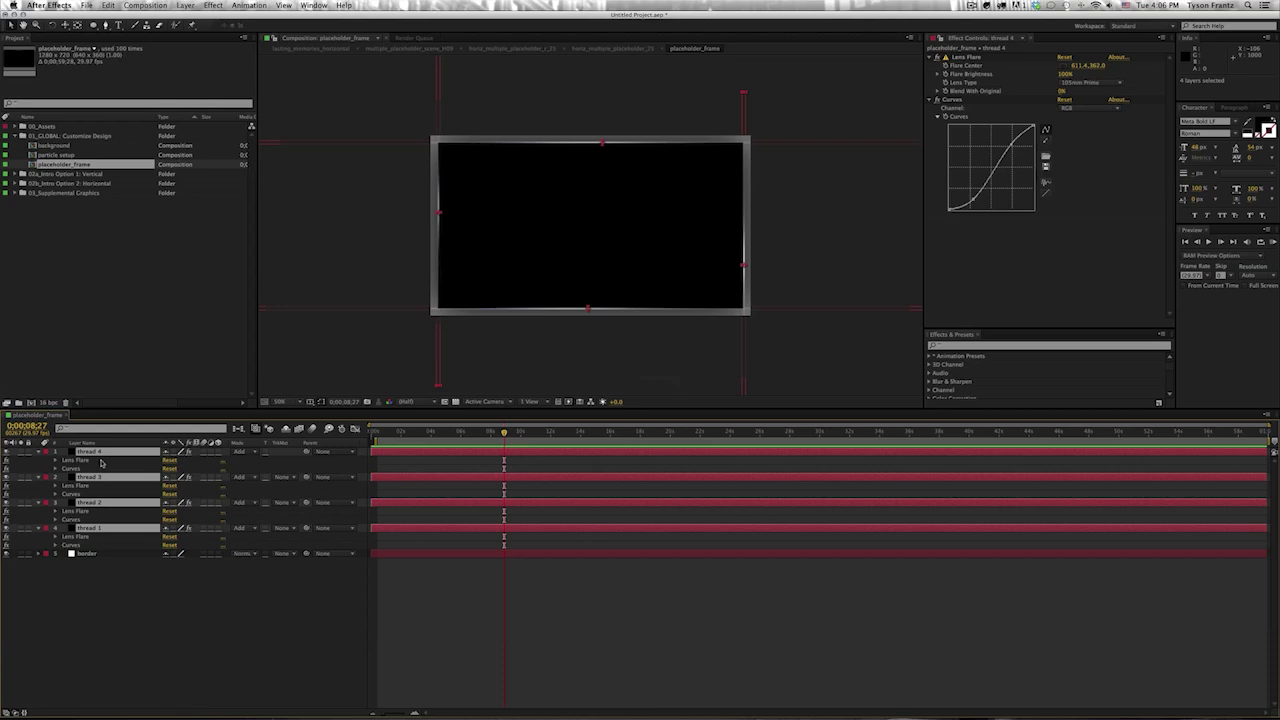
key("s")
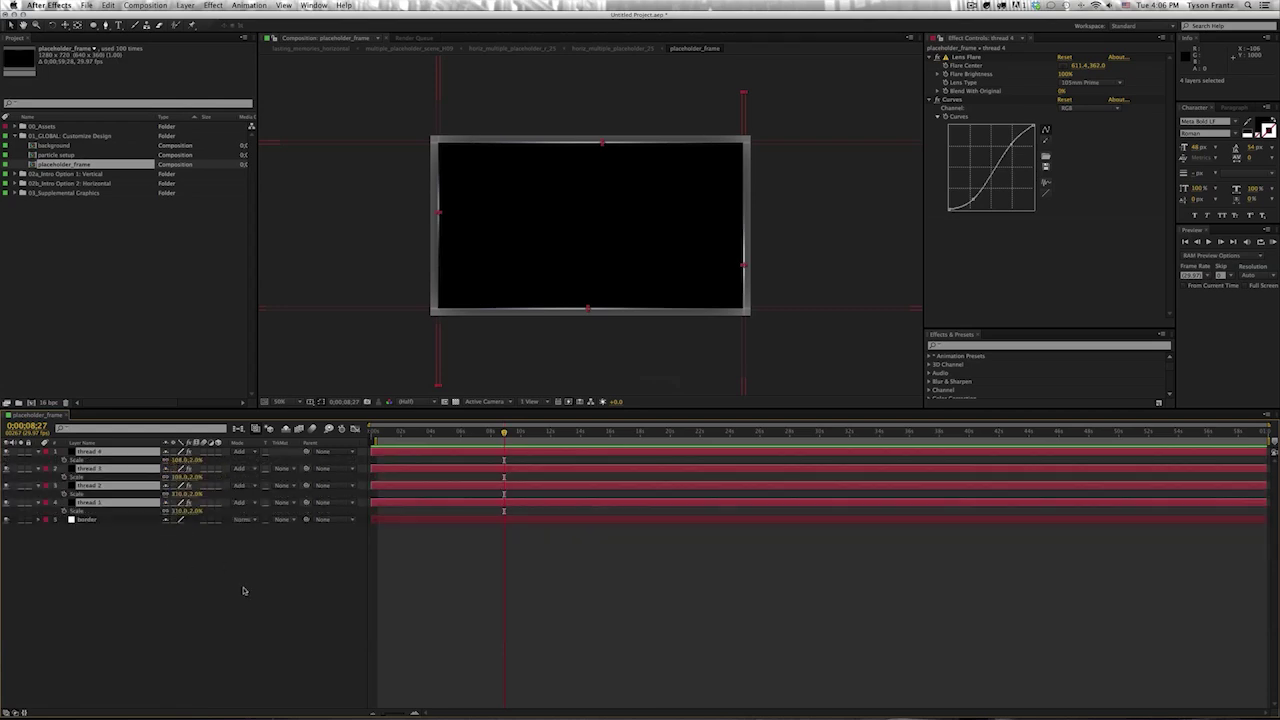
key("s")
left_click(194, 600)
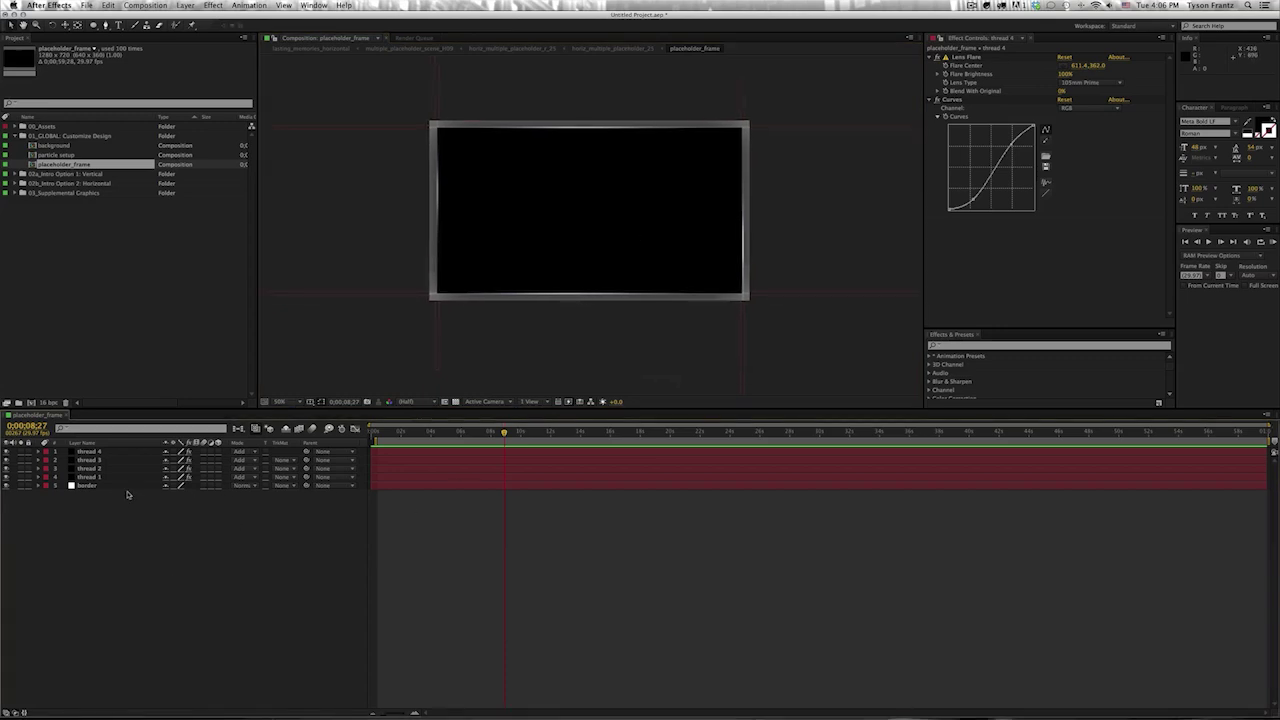
left_click(92, 487)
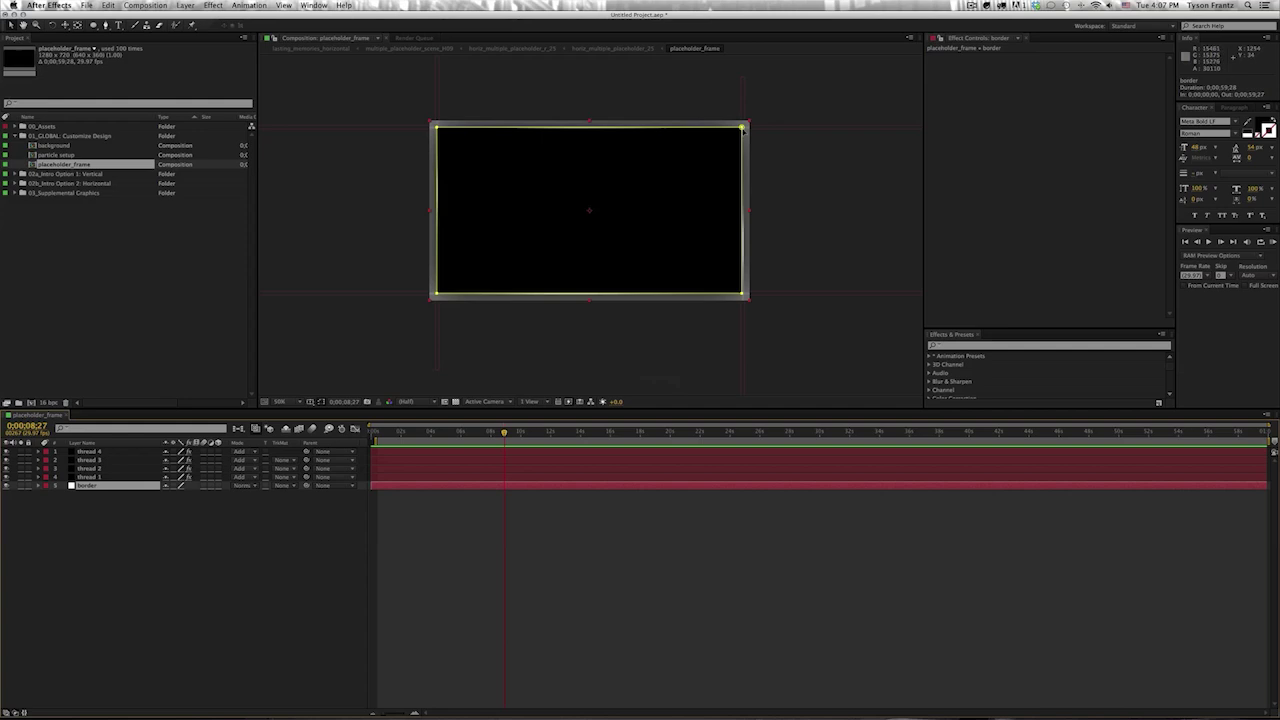
- Duplicate the border mask and shrink the copy to about 90% width and 85% height
left_click(742, 128)
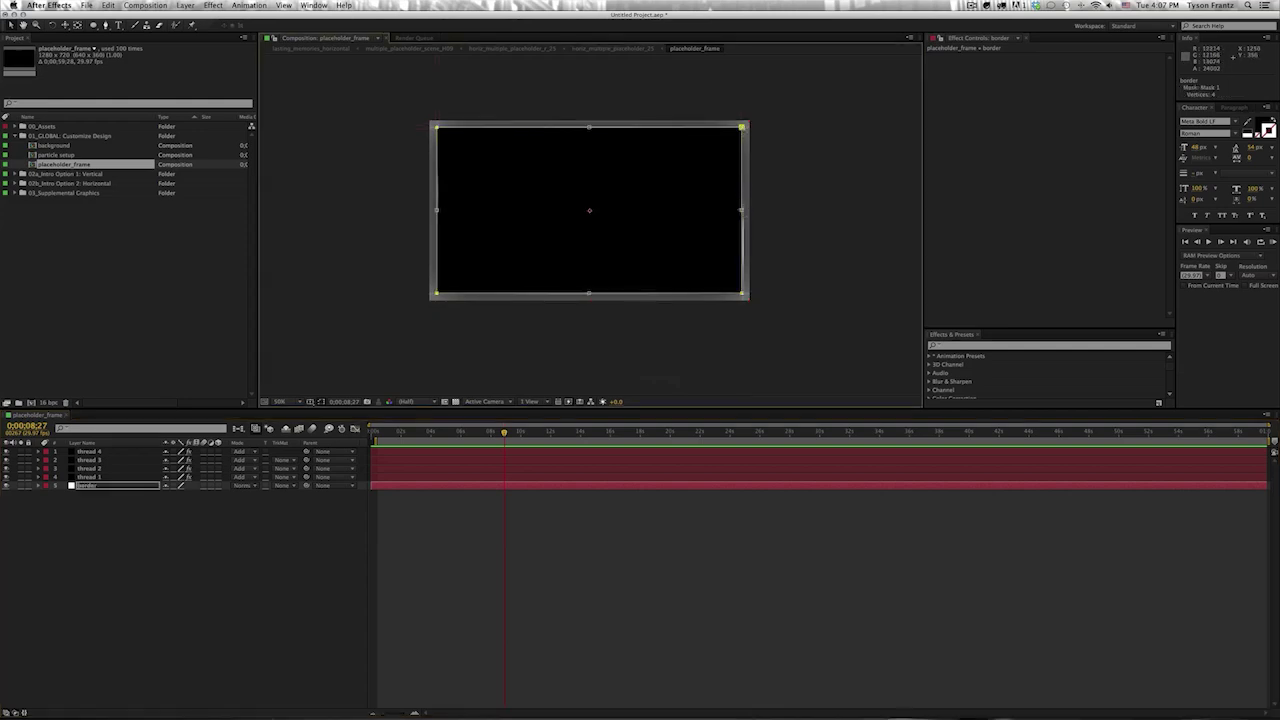
key("ctrl+d")
key("ctrl+t")
left_click_drag(742, 210, 726, 210)
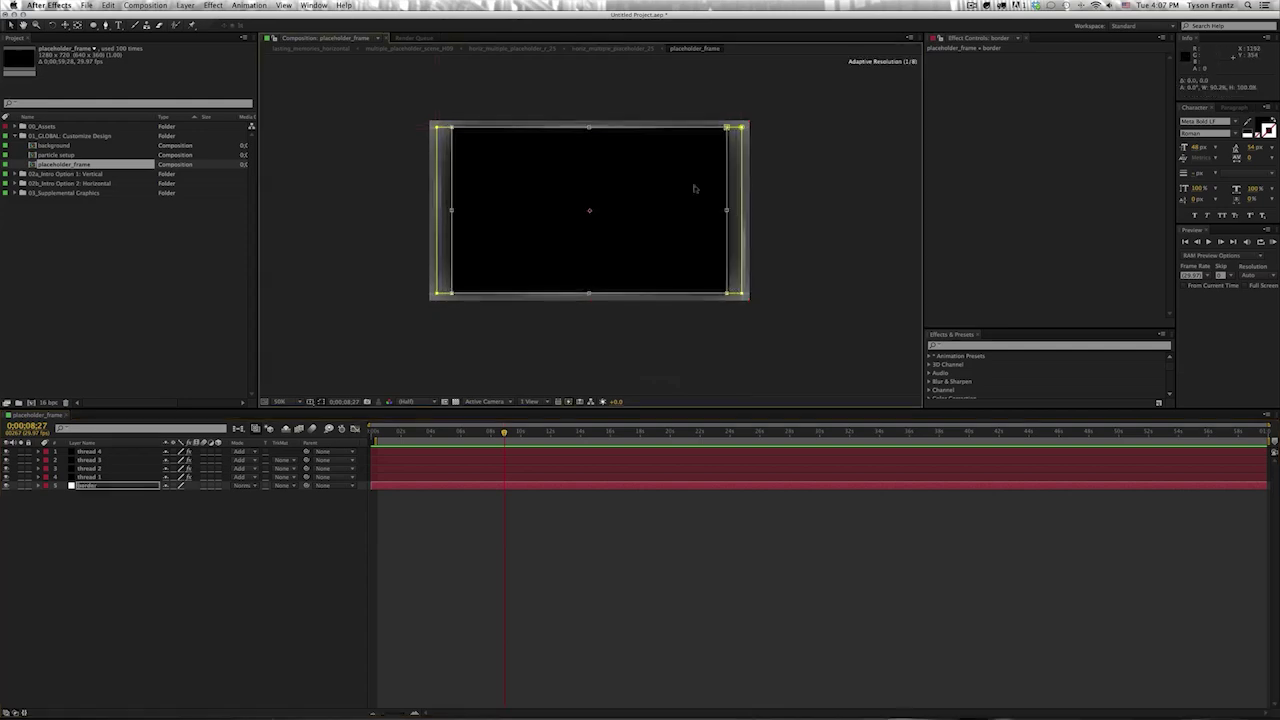
left_click_drag(590, 128, 590, 137)
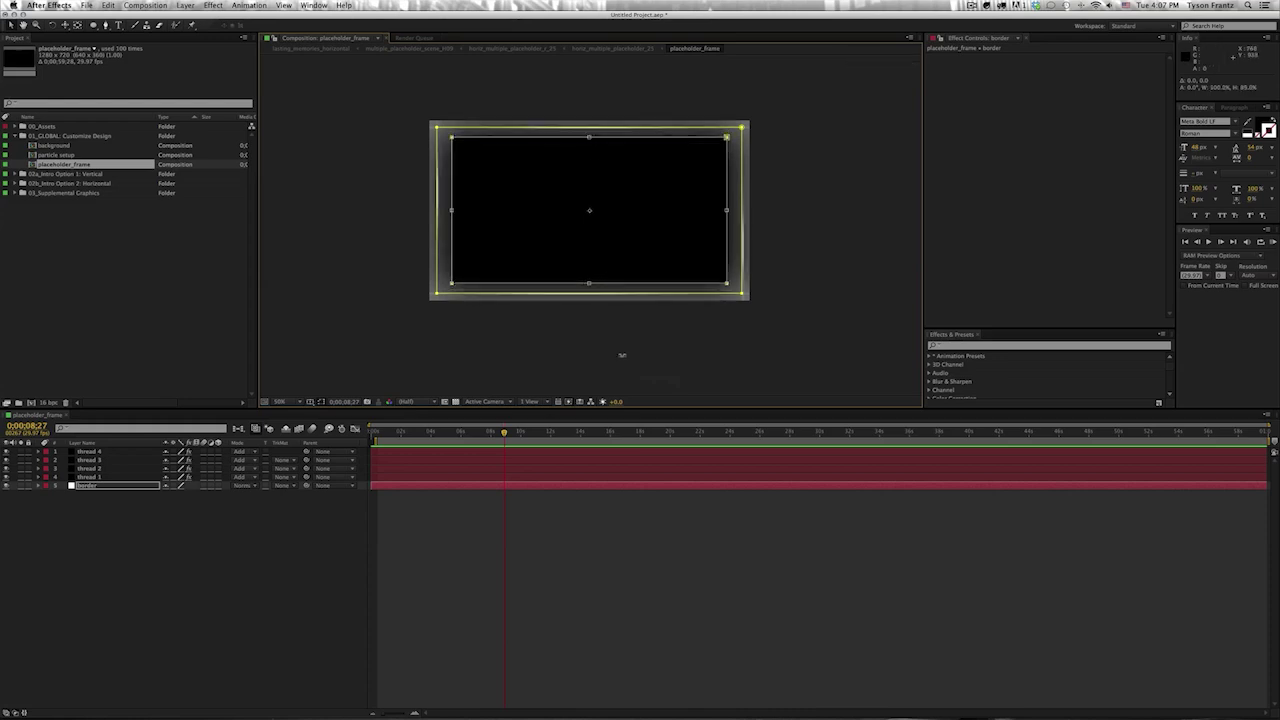
key("Return")
key("alt+]")
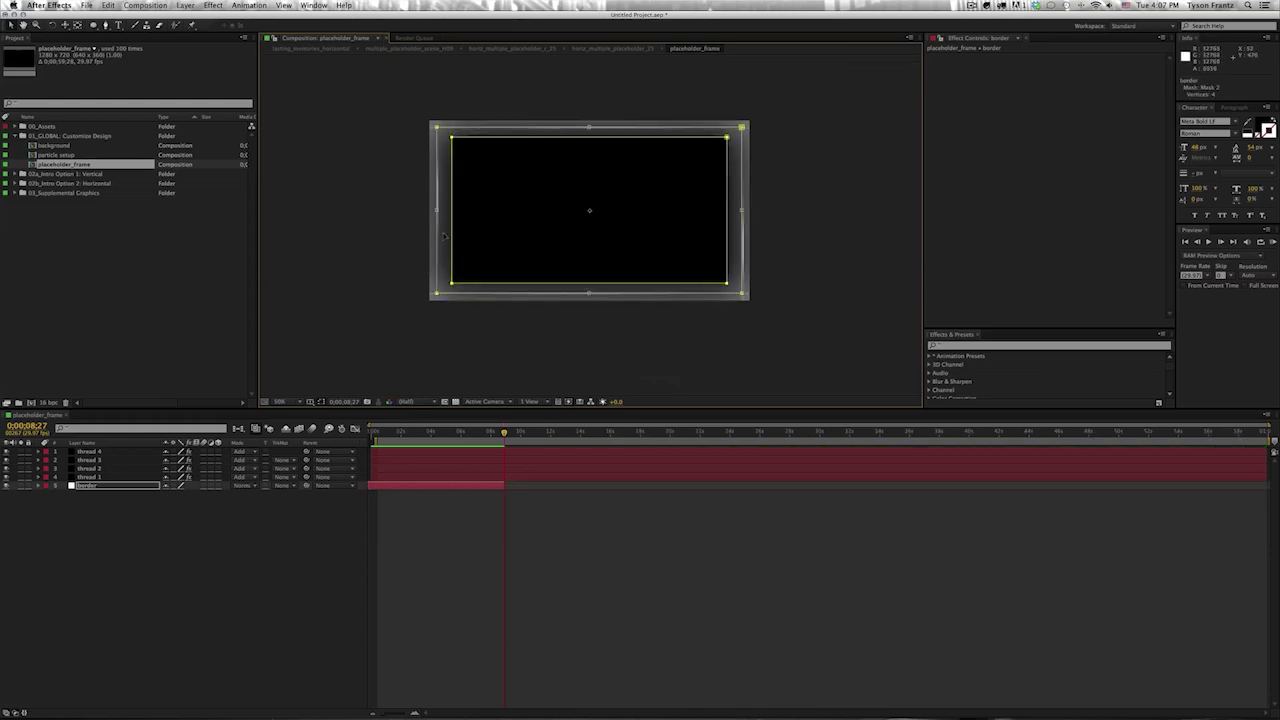
- Add another mask copy scaled to about 80% width and 87% height
key("ctrl+d")
key("ctrl+t")
left_click_drag(437, 210, 453, 213)
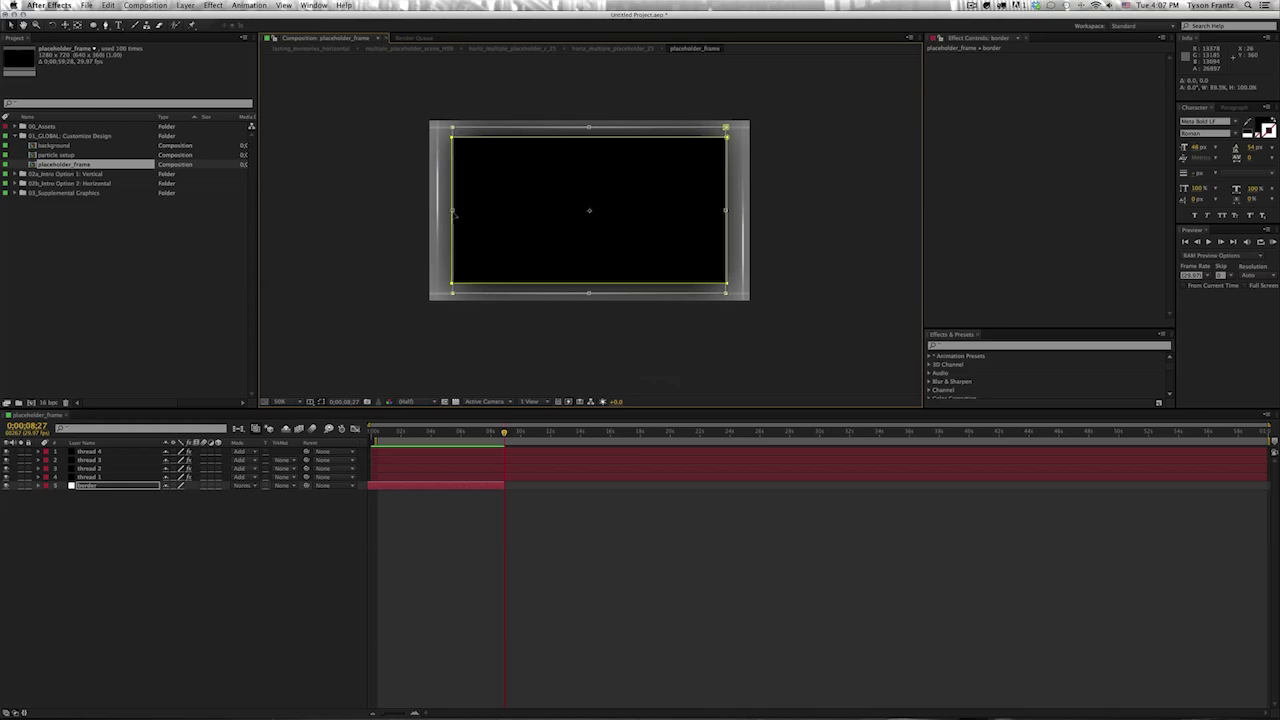
left_click_drag(588, 128, 586, 140)
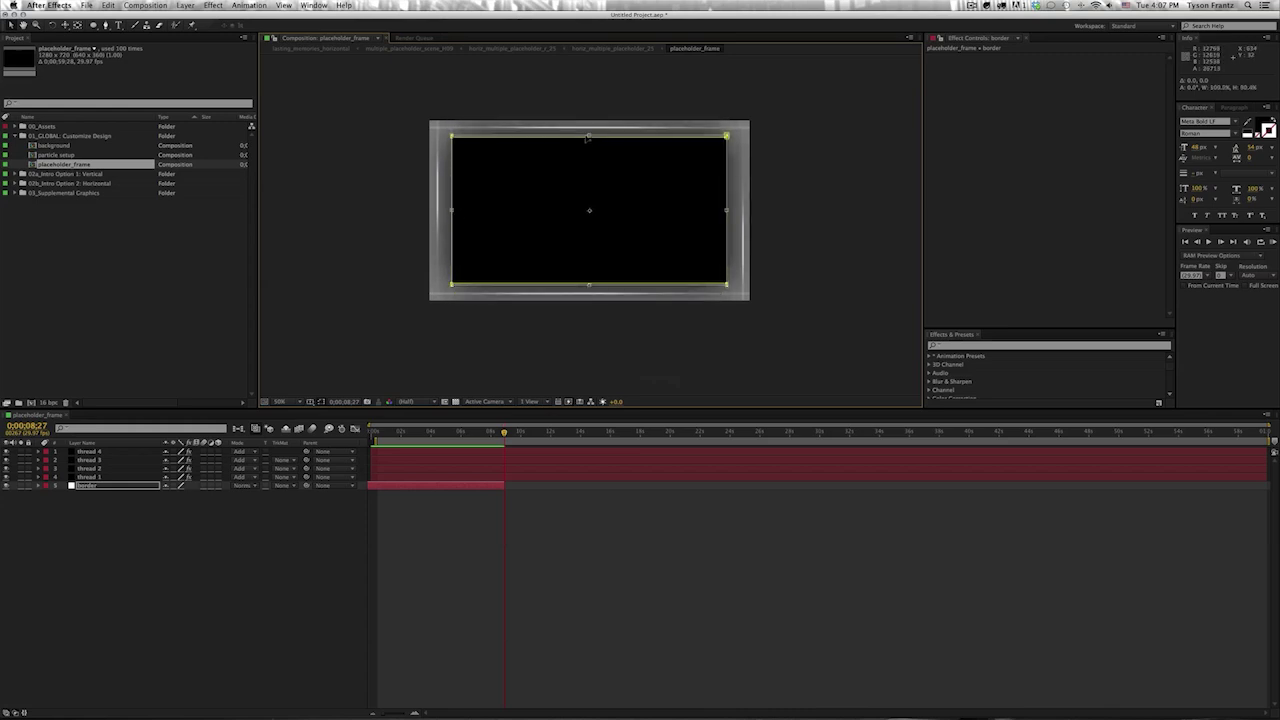
key("Return")
- Inspect the thread 3, 4, 1 and 2 layers and their effects
left_click(591, 606)
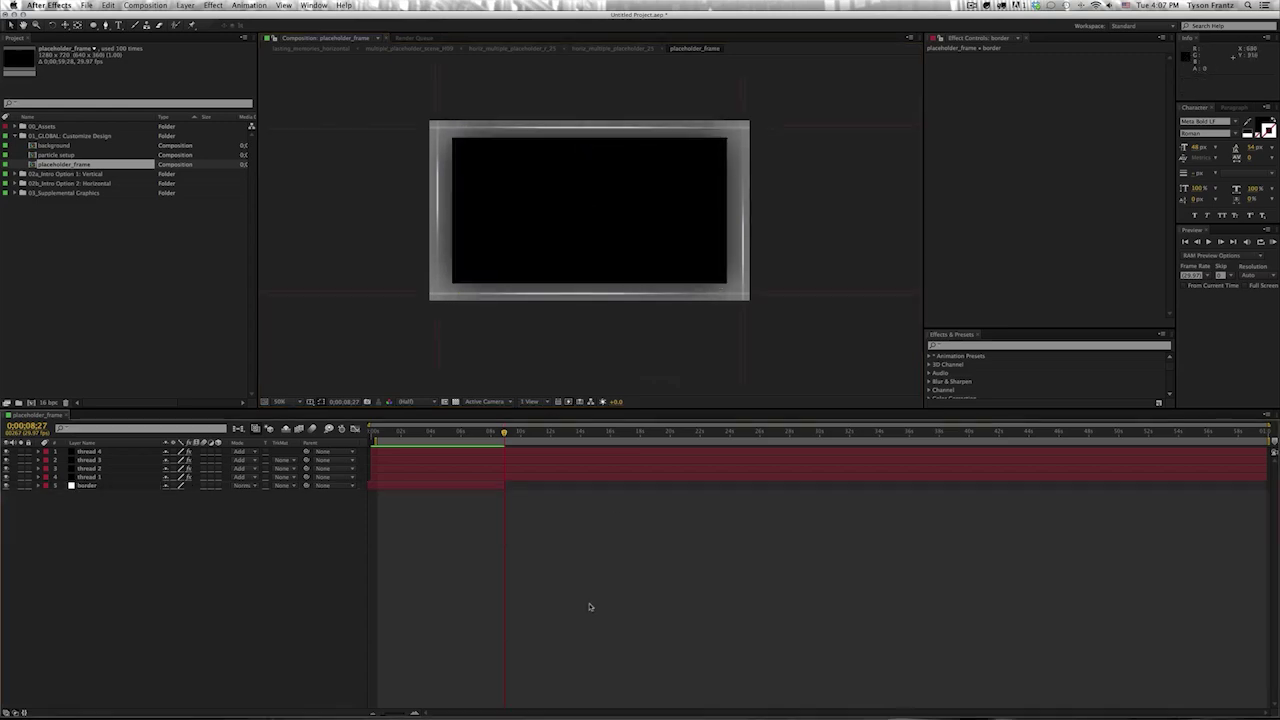
left_click(451, 85)
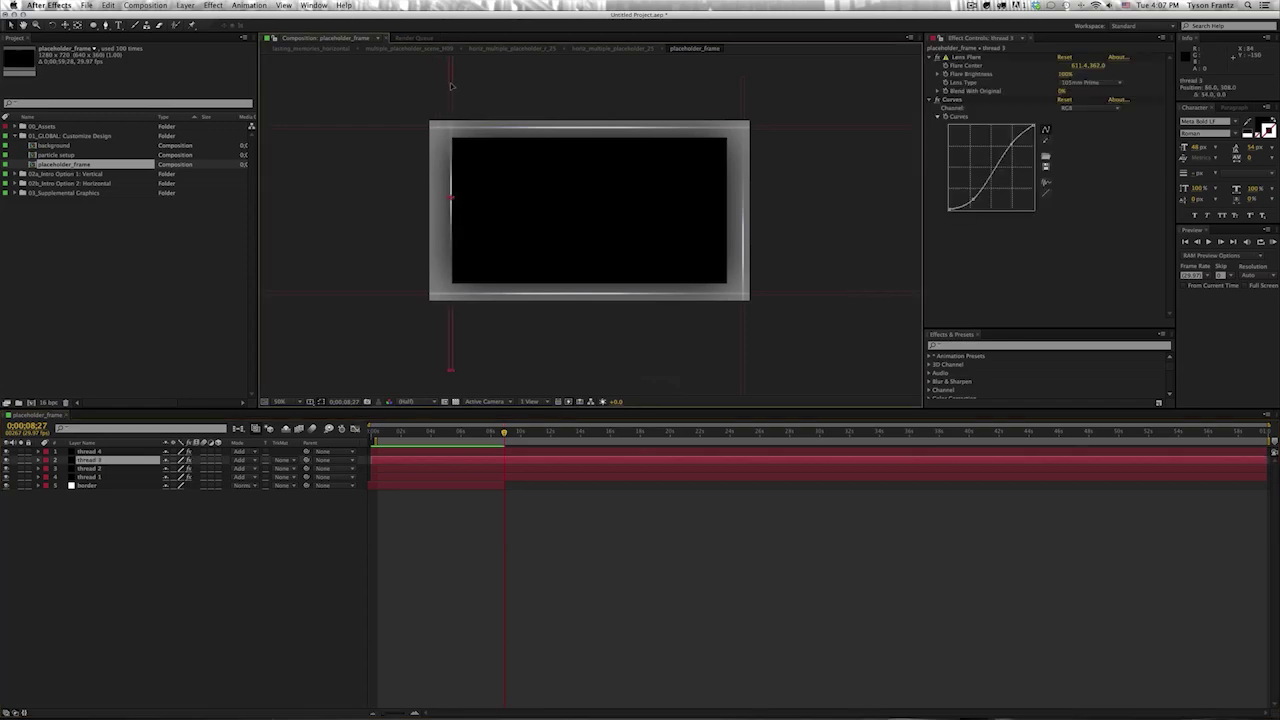
left_click(728, 88)
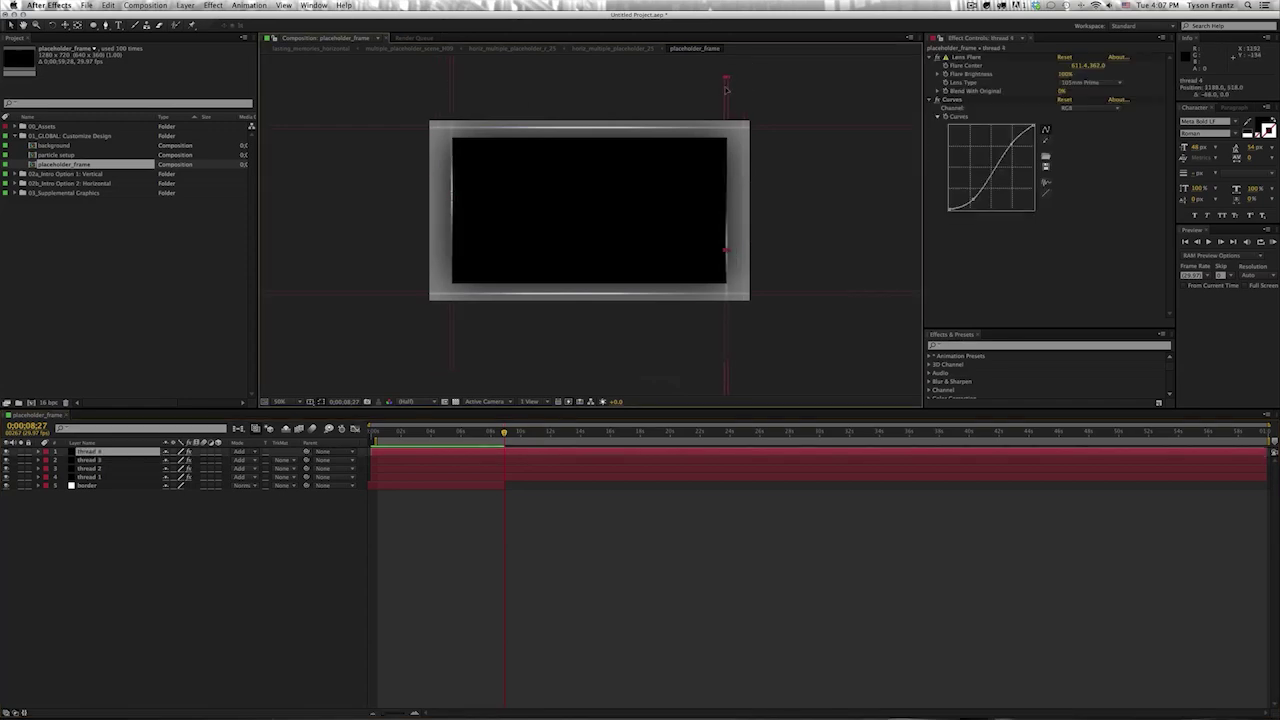
left_click(814, 137)
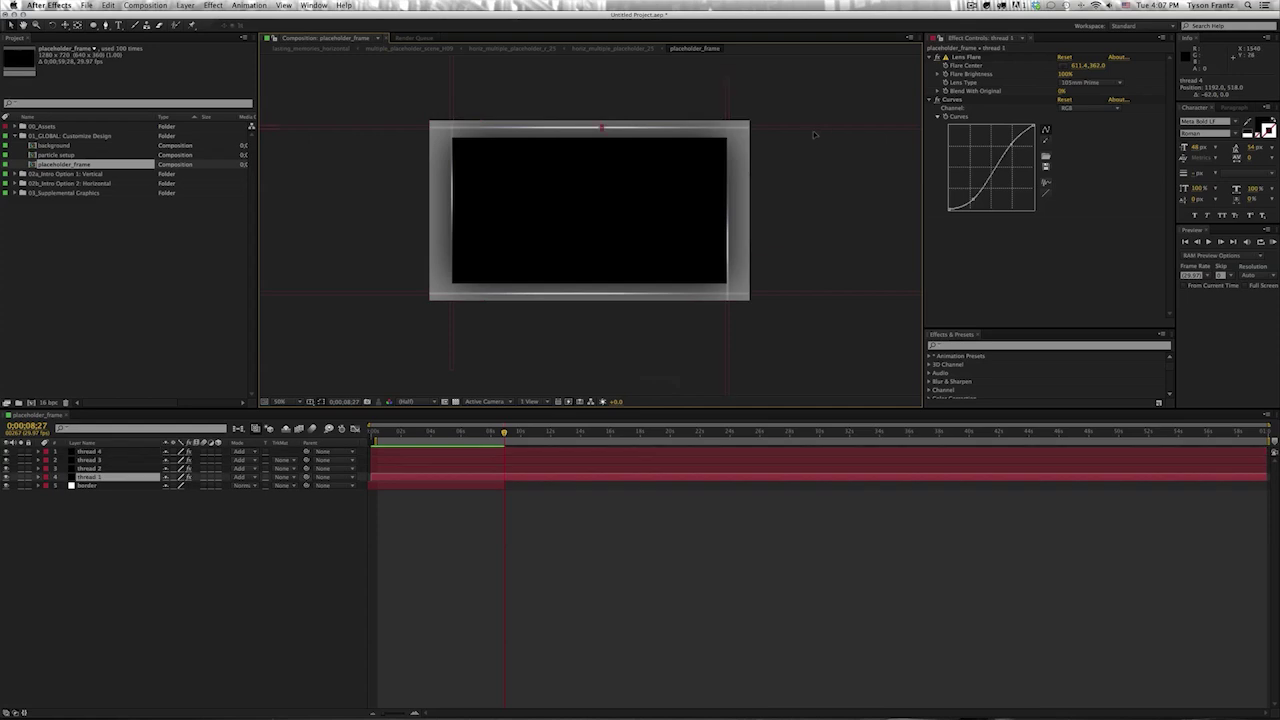
left_click(800, 294)
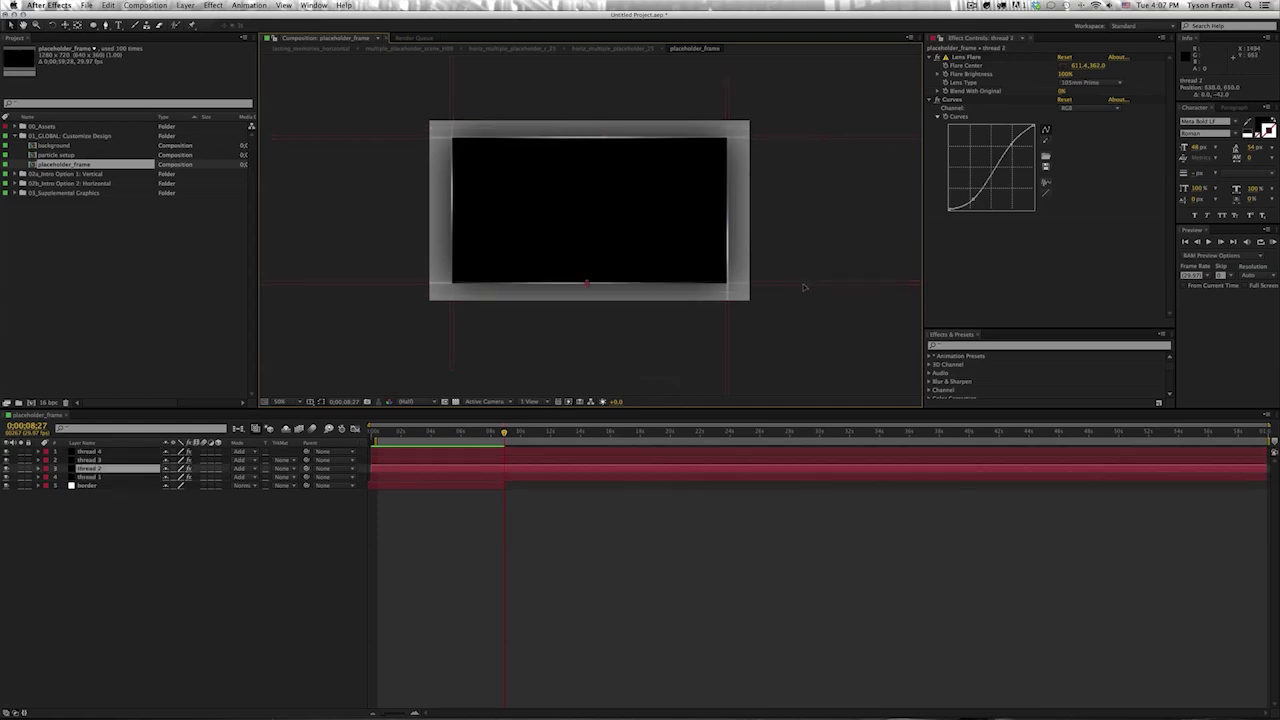
left_click(770, 560)
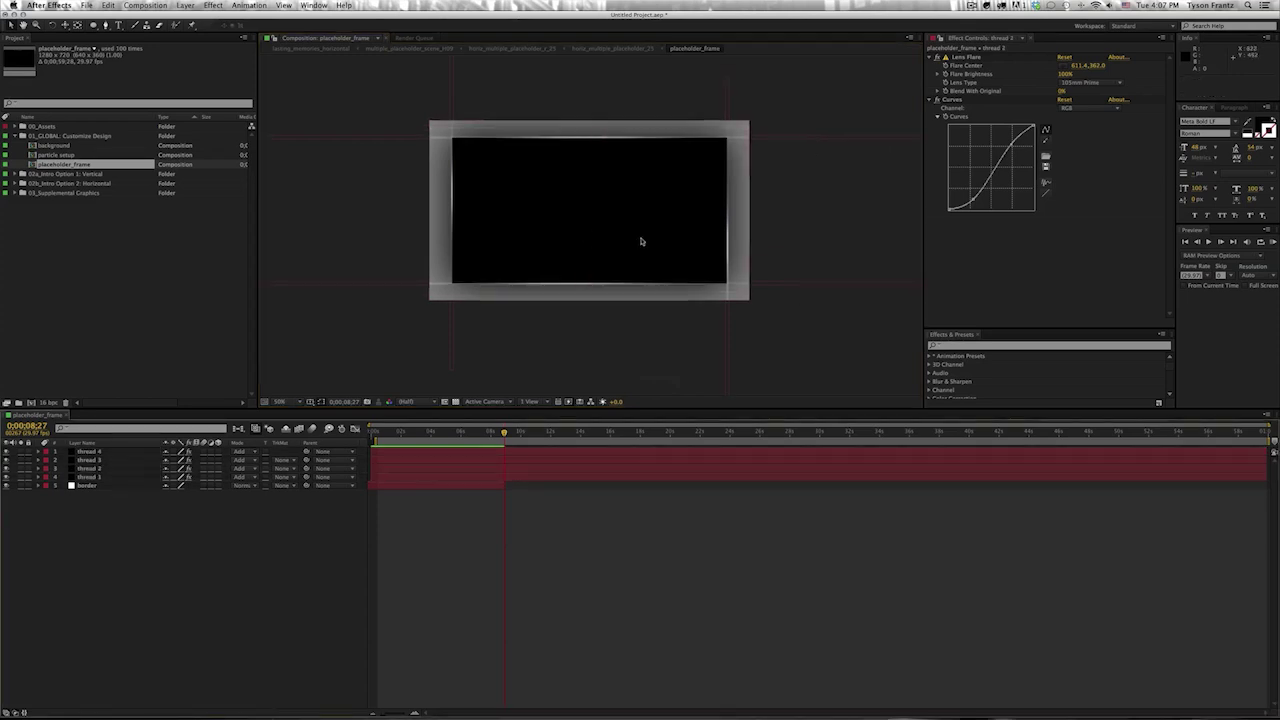
- Undo the recent steps back toward the mask edits
key("KP_3")
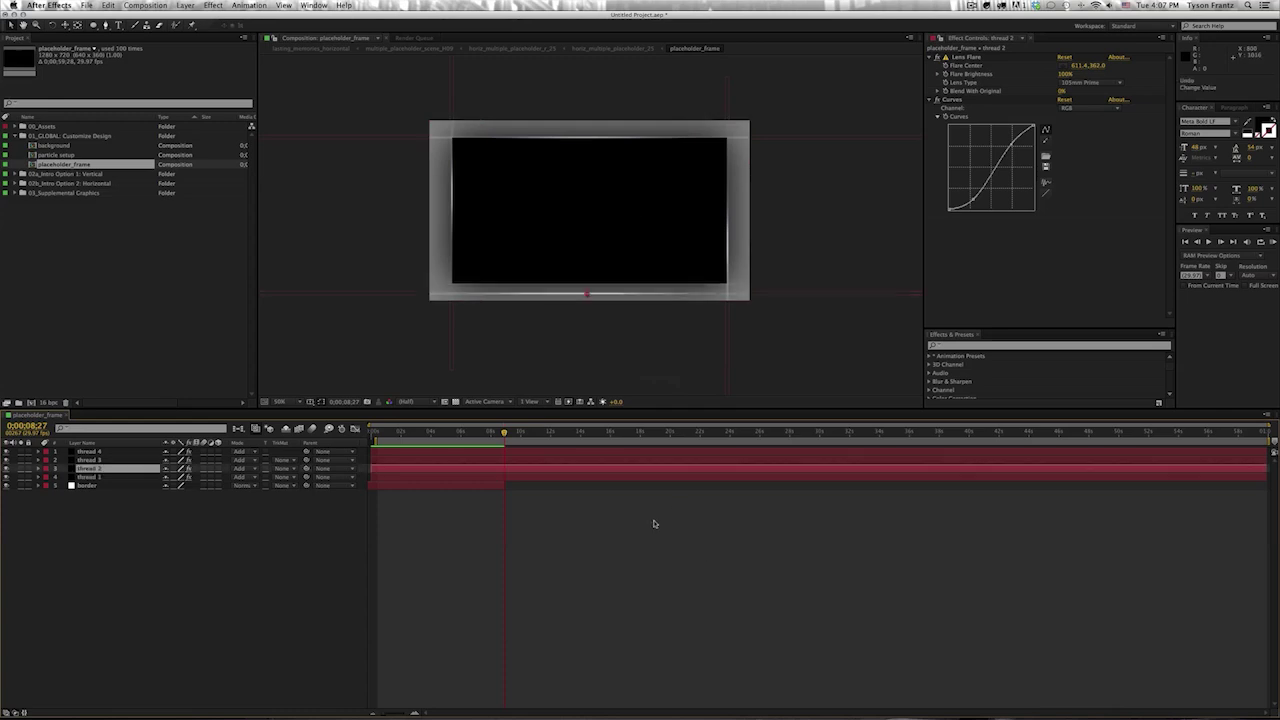
key("KP_4")
key("KP_1")
key("KP_5")
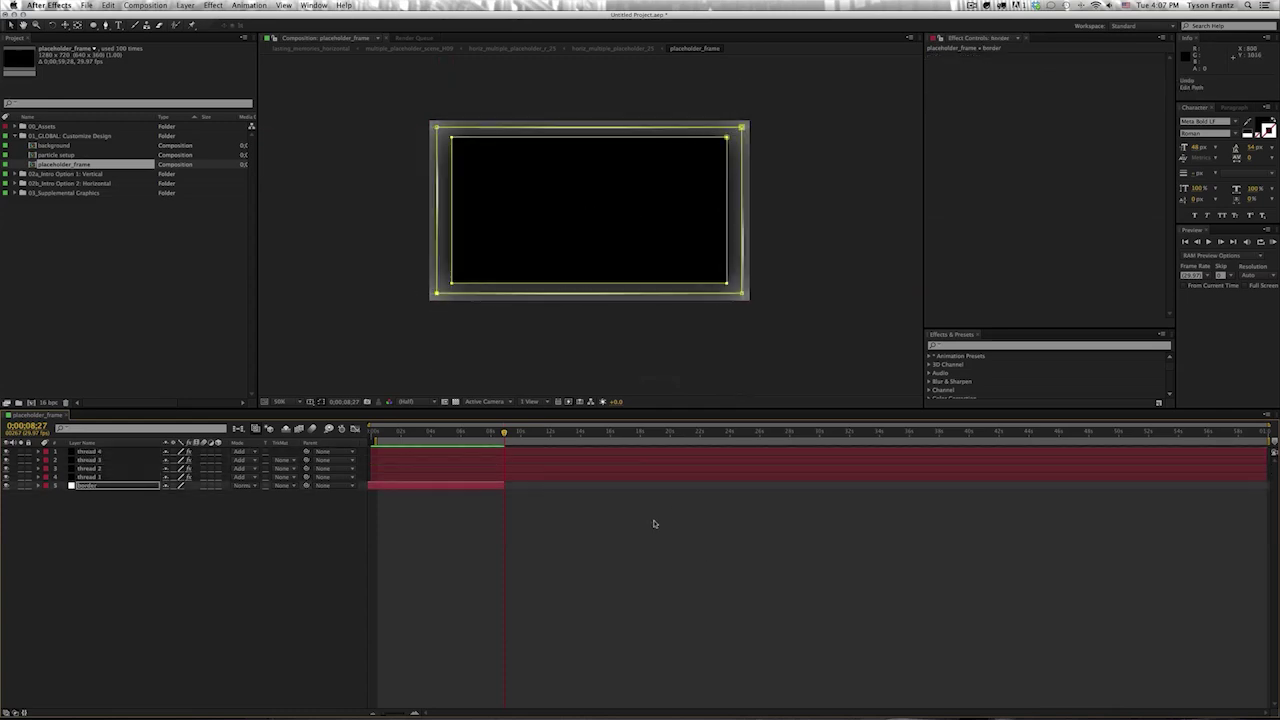
- Close all open compositions and their viewers
left_click(654, 524)
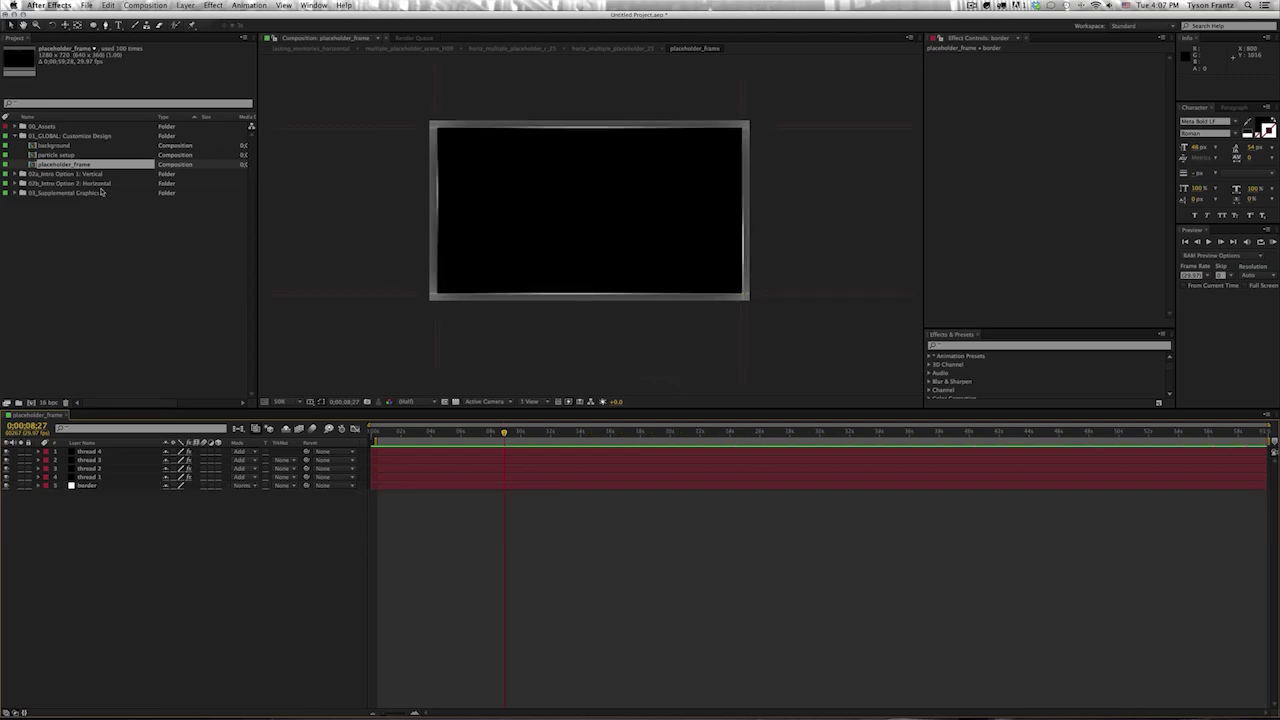
key("ctrl+w")
key("Up")
key("Up")
key("Up")
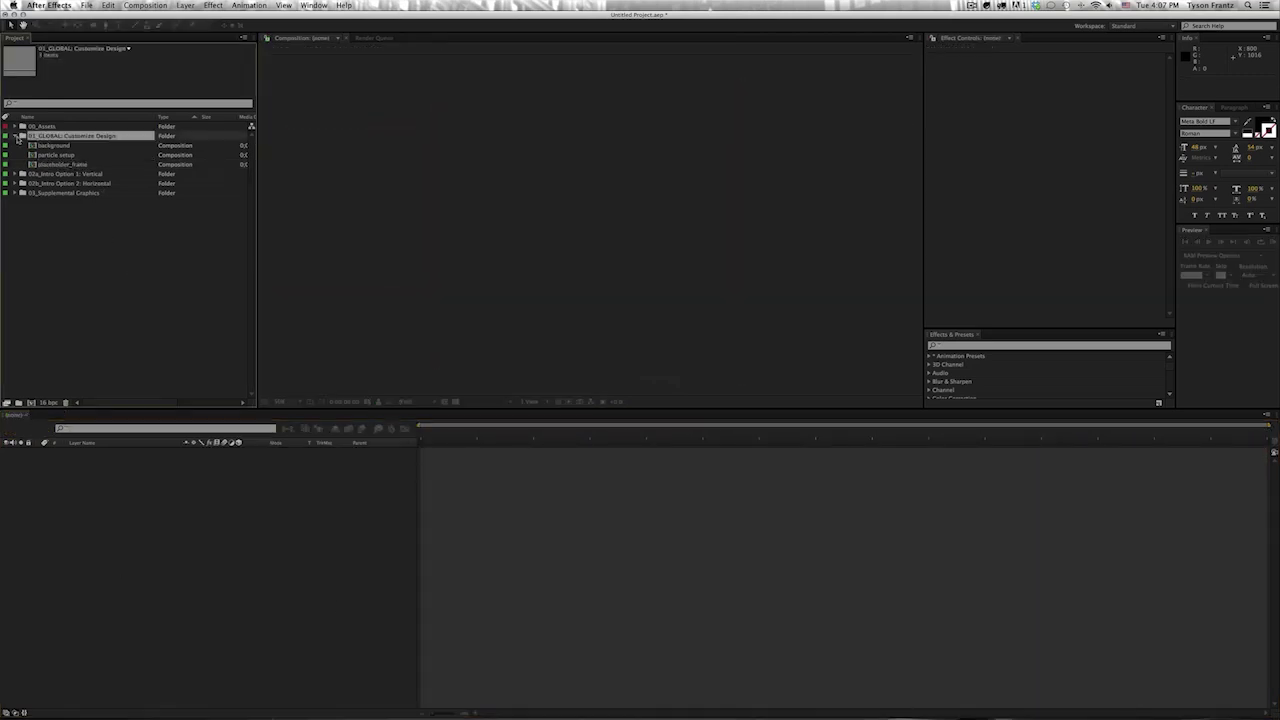
key("Left")
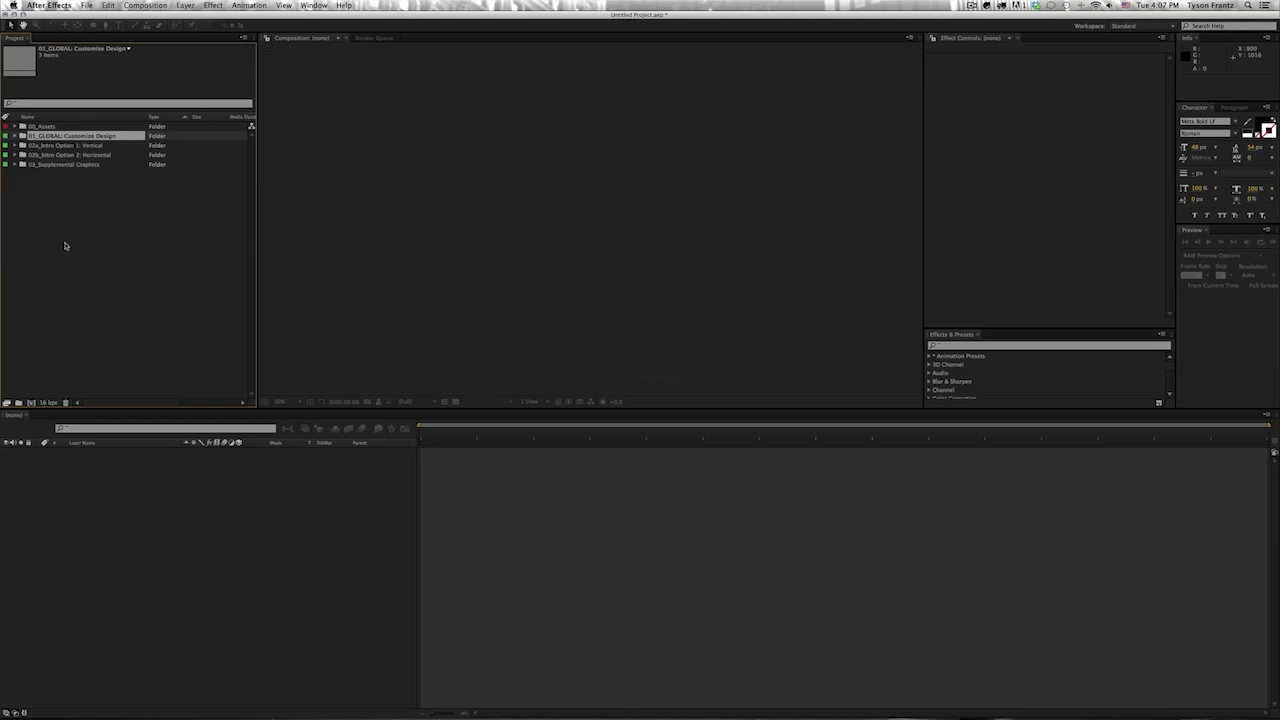
- Expand 01_GLOBAL: Customize Design, review its contents and neighbouring folders, then collapse it
left_click(14, 135)
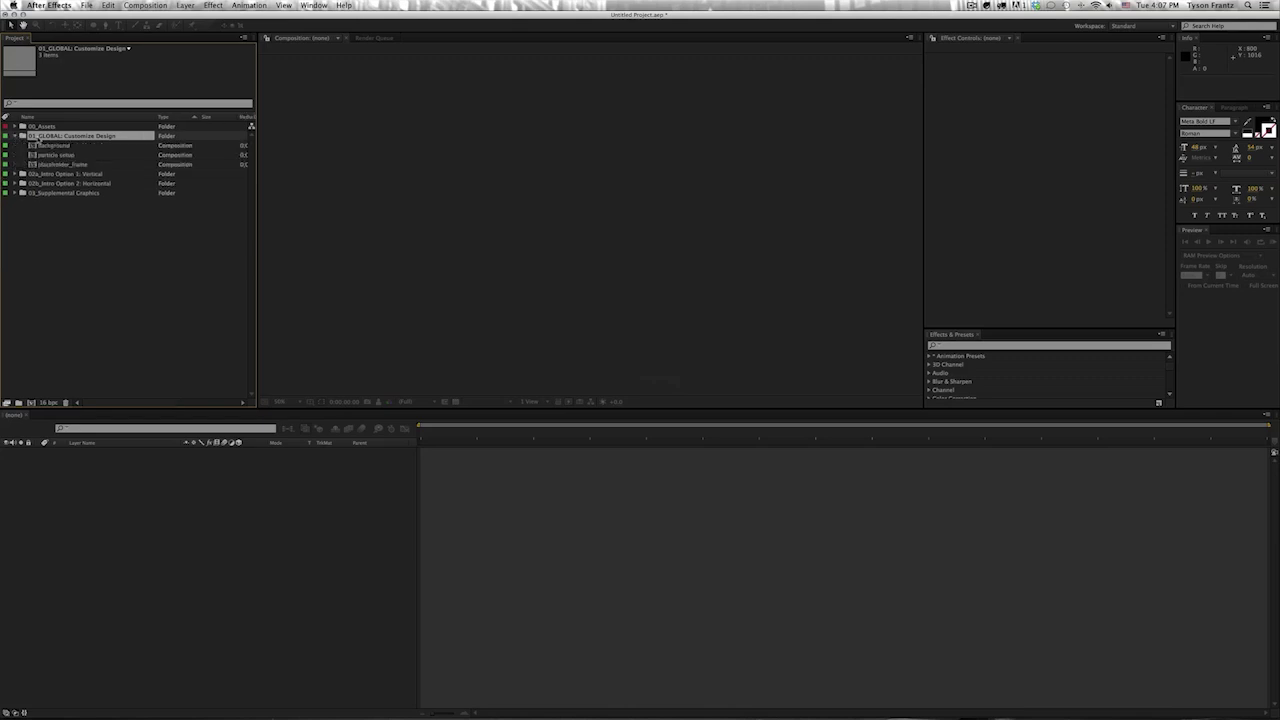
left_click(68, 177)
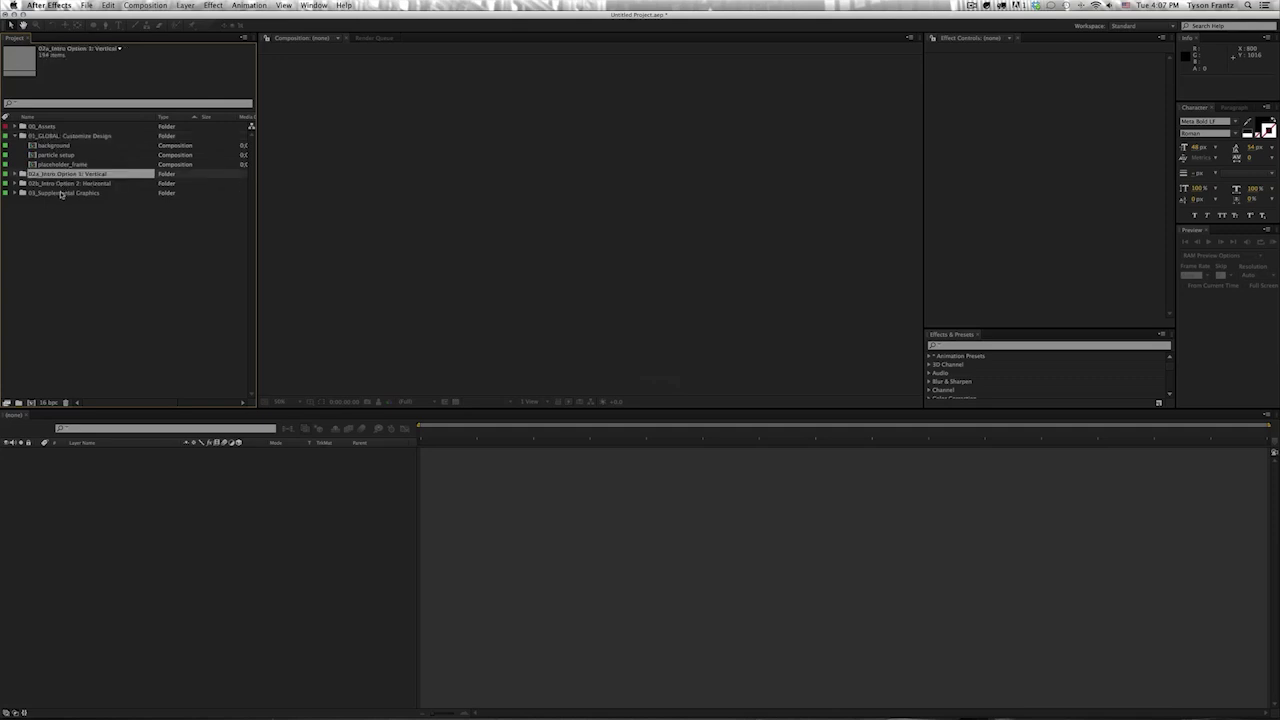
left_click(64, 194)
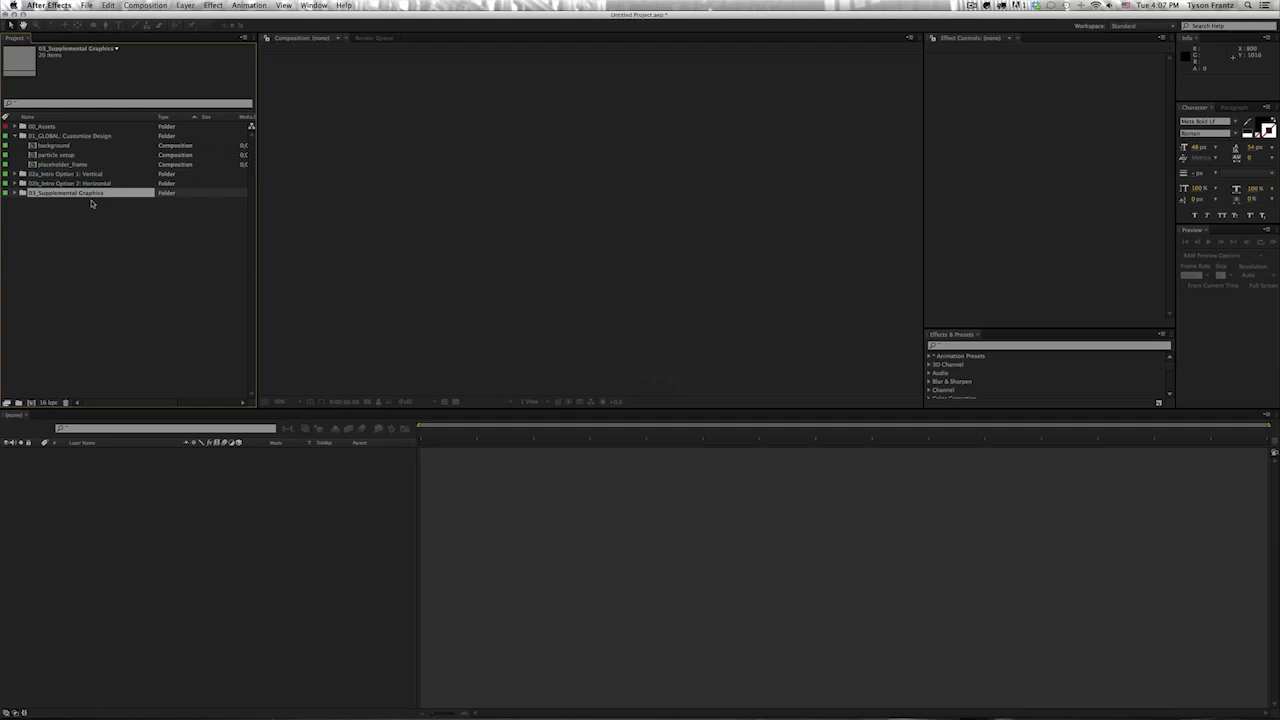
left_click(69, 145)
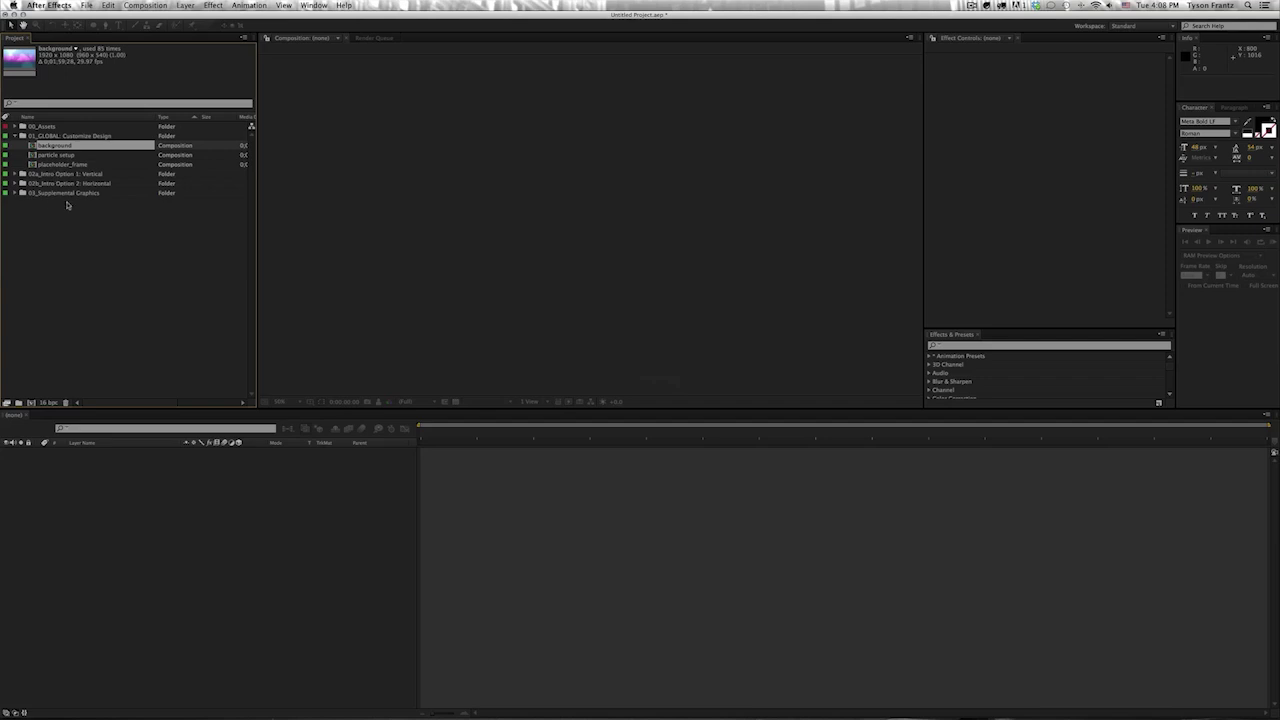
left_click(16, 137)
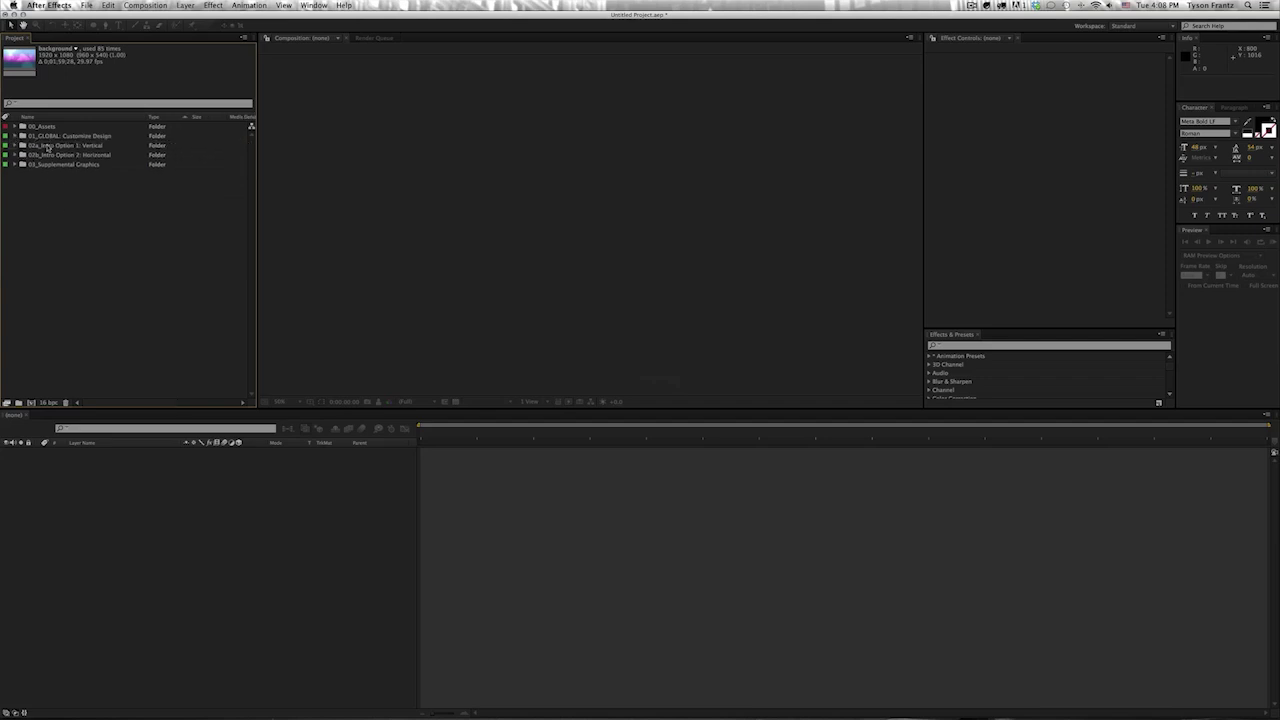
- Review the 02a Vertical and 02b Horizontal intro folders, ending with both selected
left_click(47, 146)
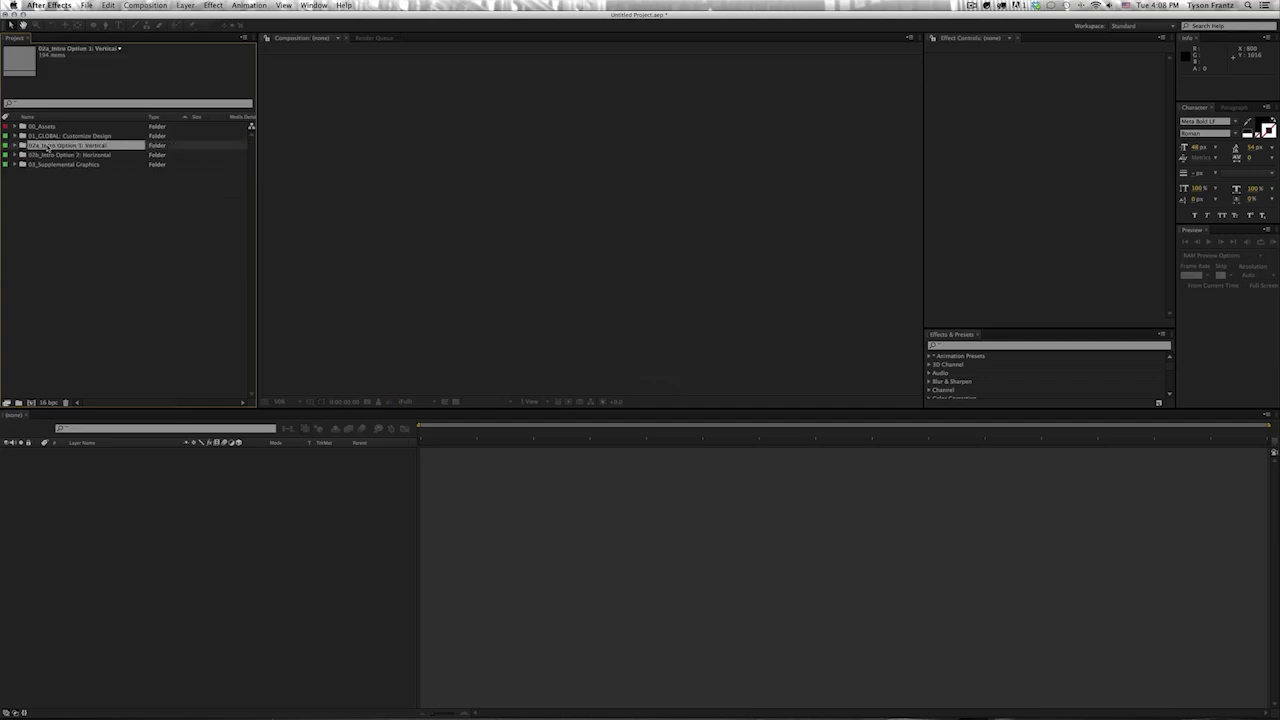
left_click(55, 156)
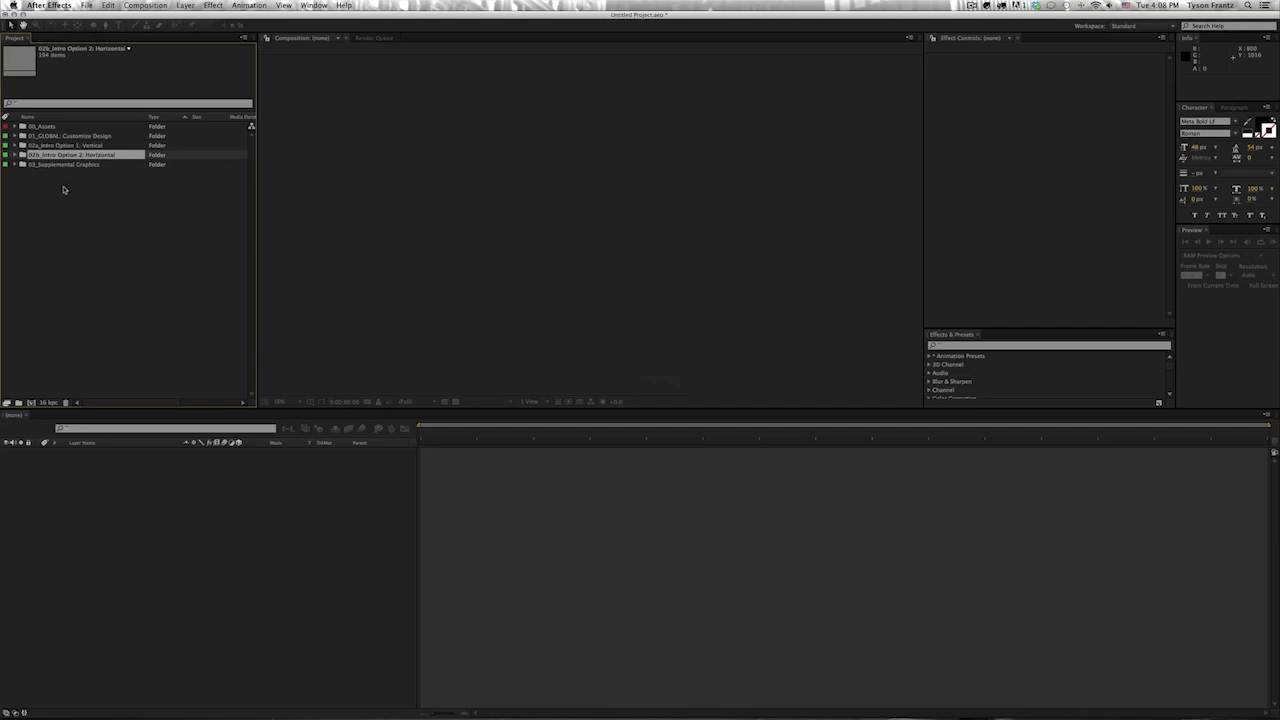
left_click(52, 146)
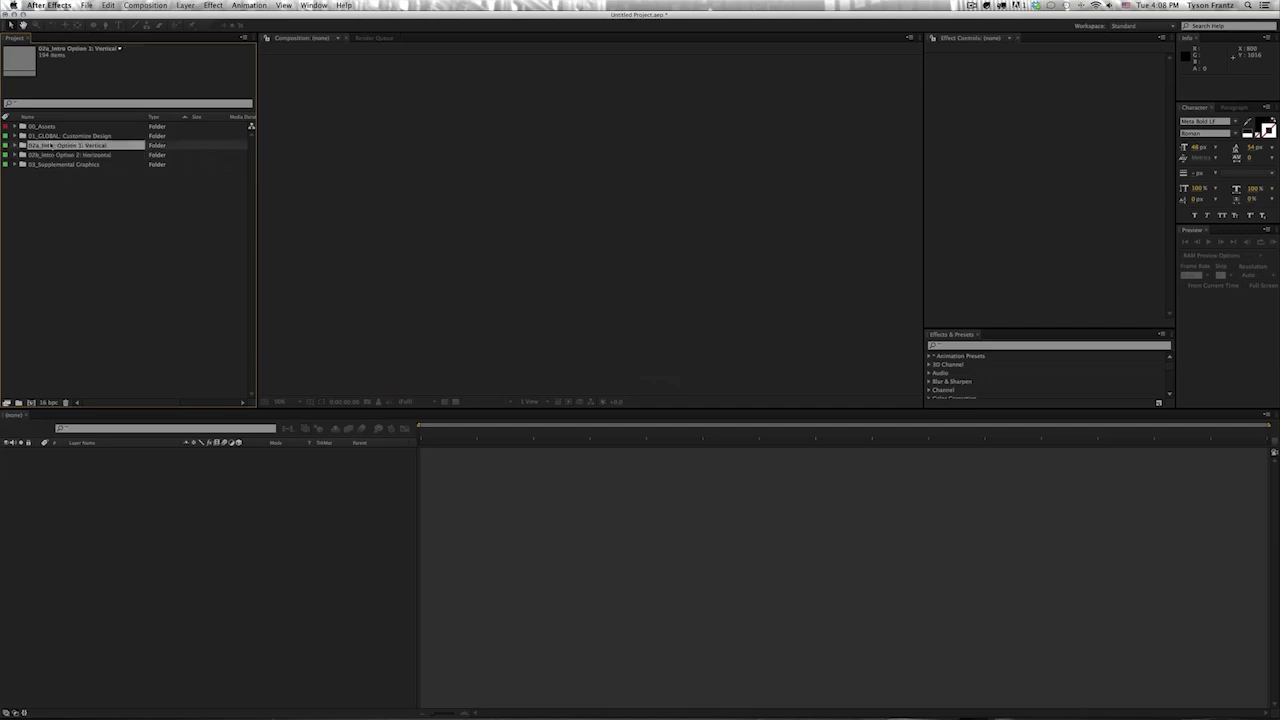
left_click(166, 234)
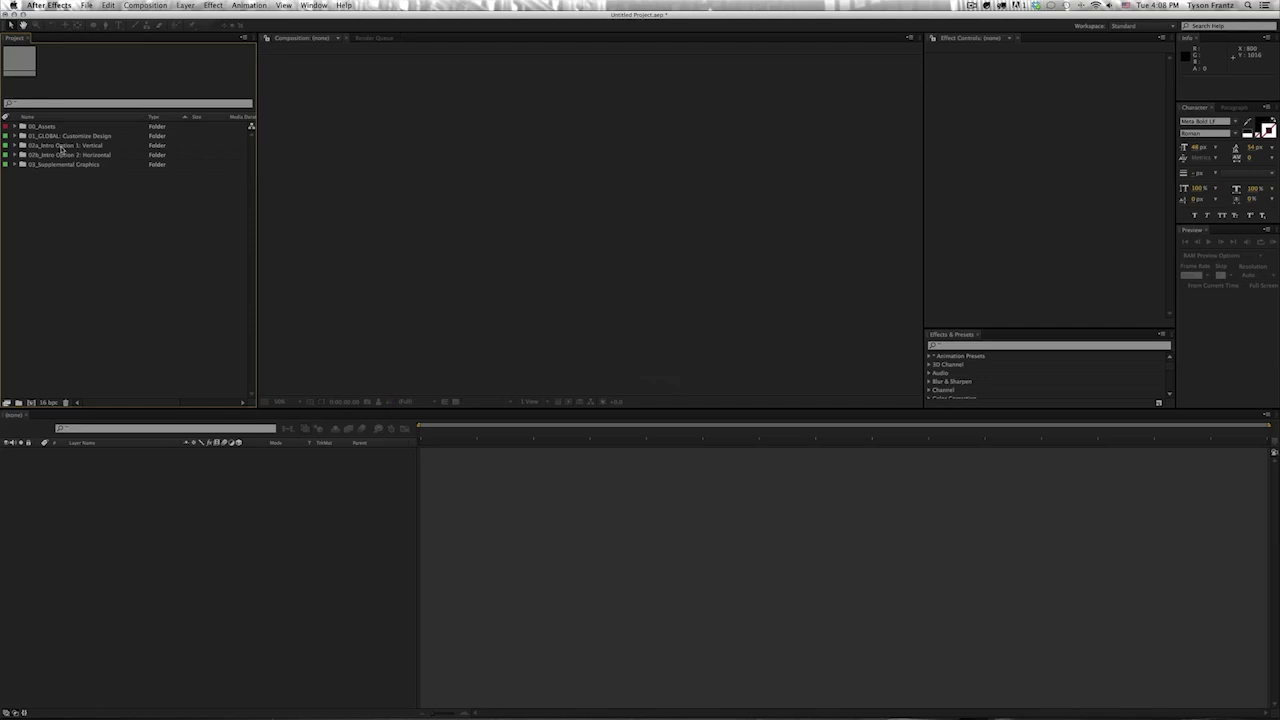
left_click(61, 149)
left_click(61, 155, "shift")
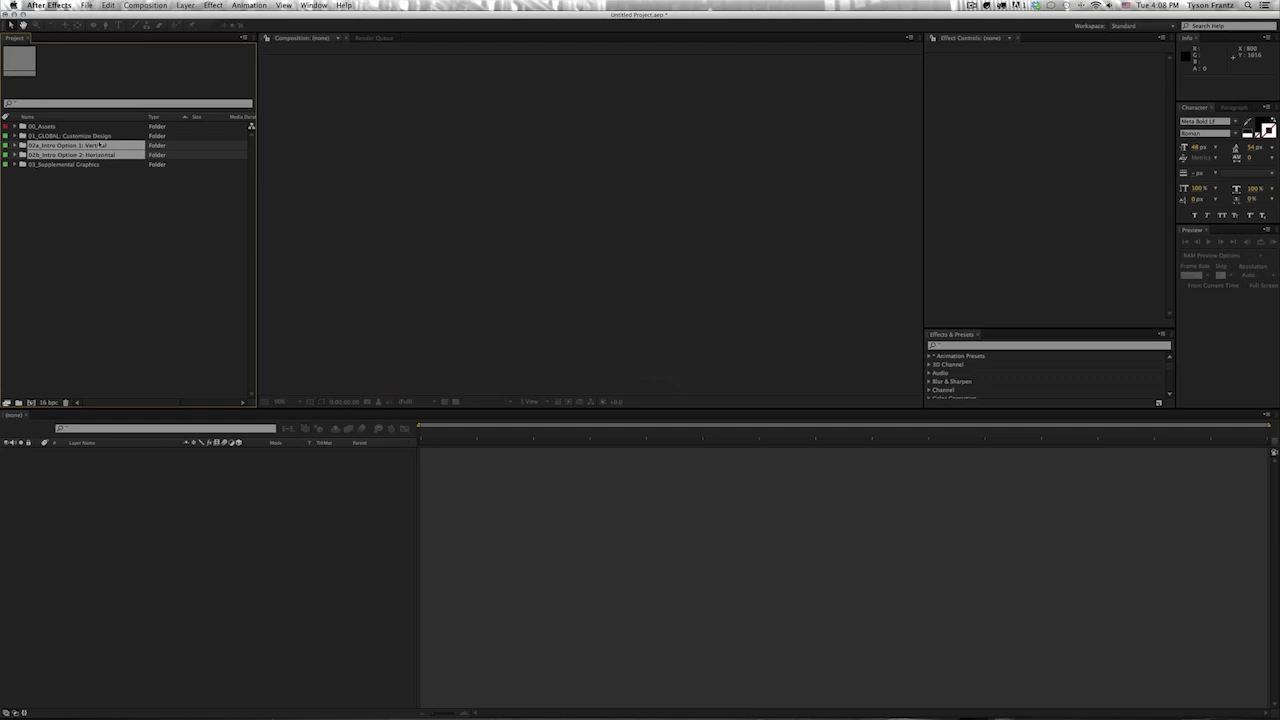
- Twirl open the 02a_Intro Option 1: Vertical folder and its step01: Add Your Soundtrack subfolder to show the Soundtrack comp
left_click(99, 145)
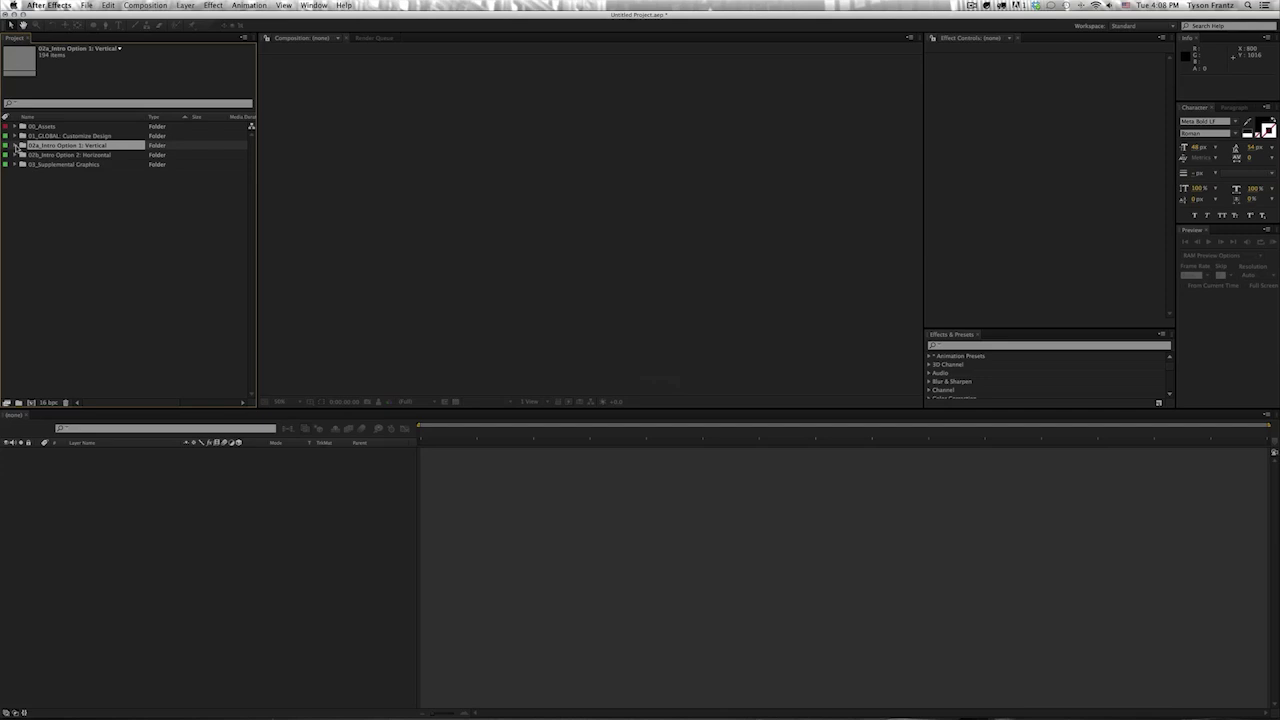
left_click(89, 155)
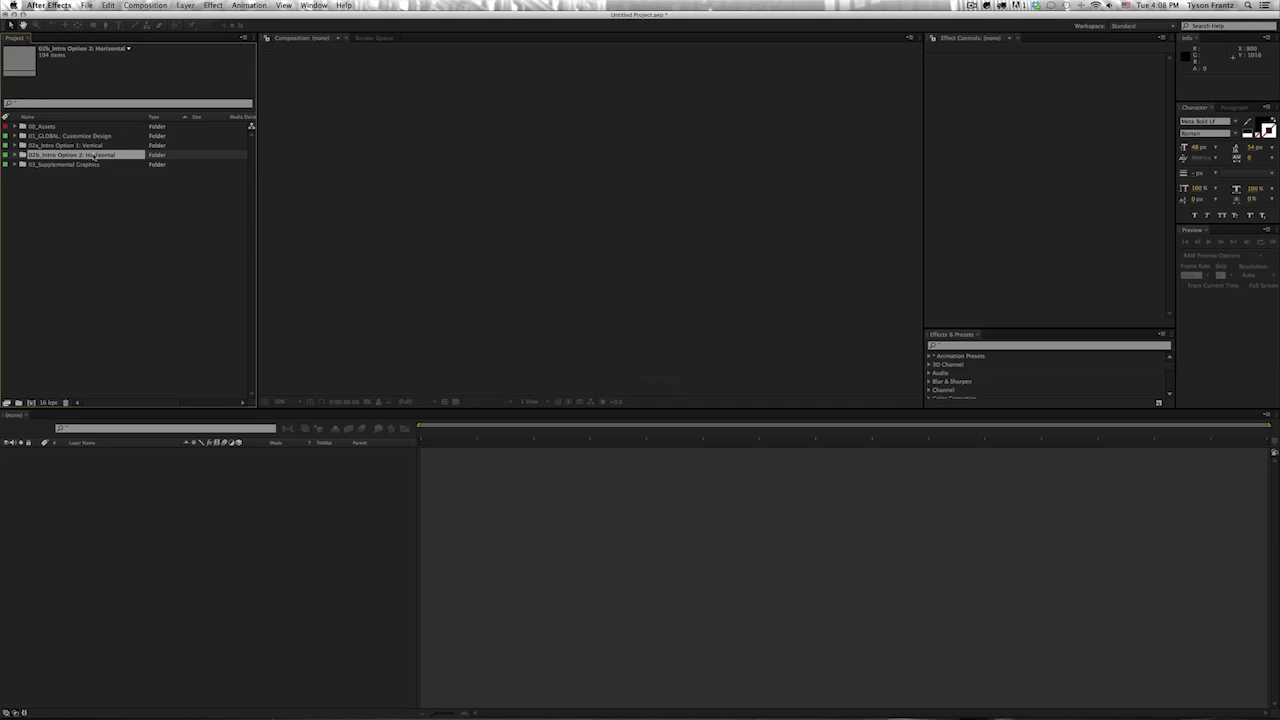
left_click(52, 146)
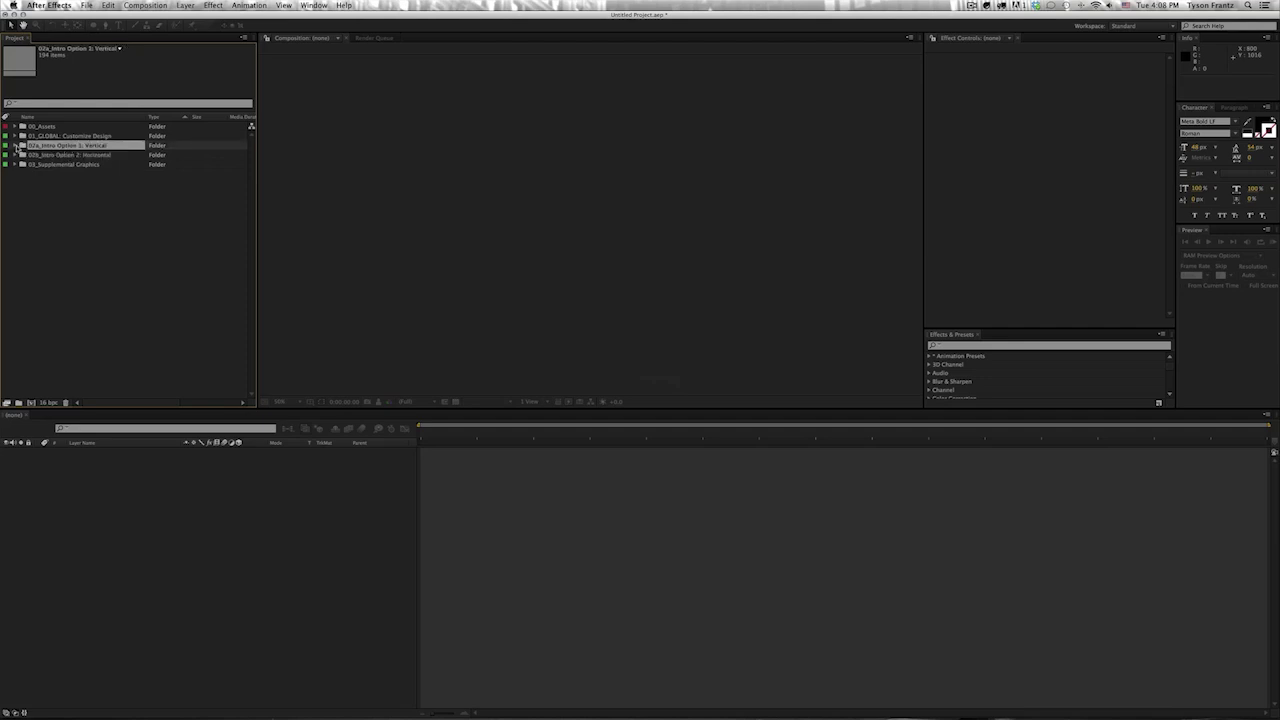
left_click(16, 146)
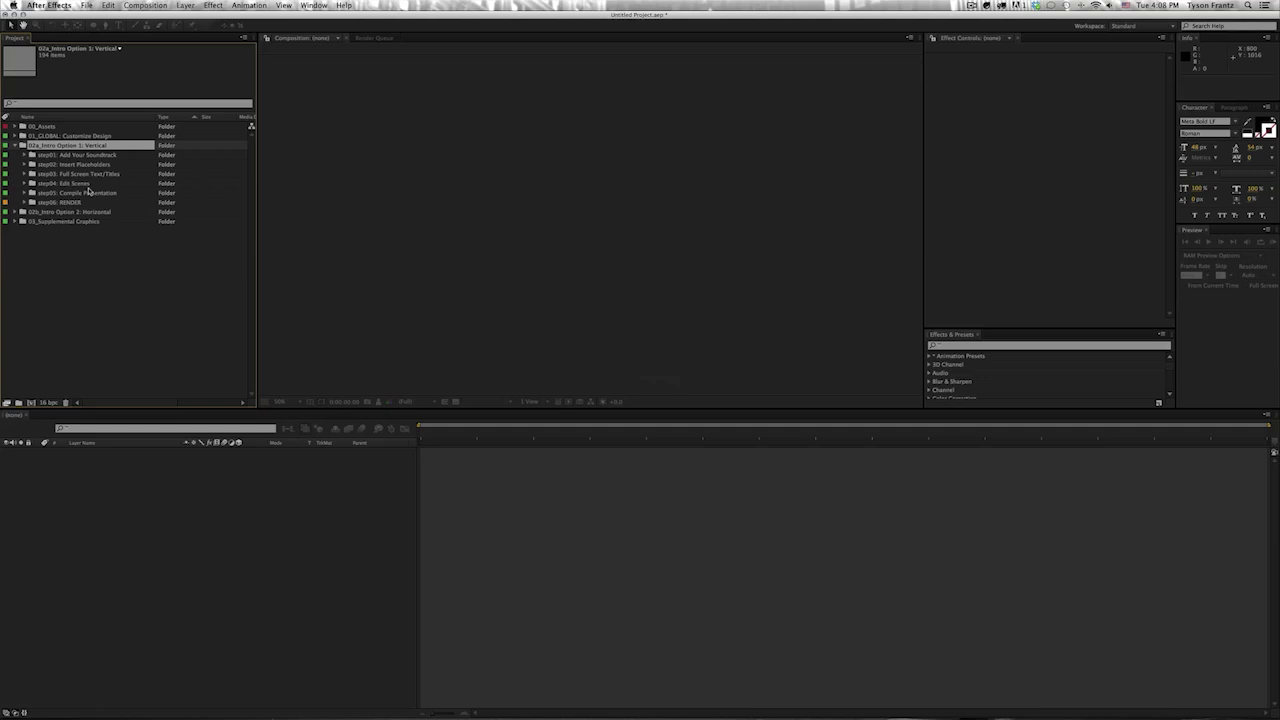
left_click(68, 156)
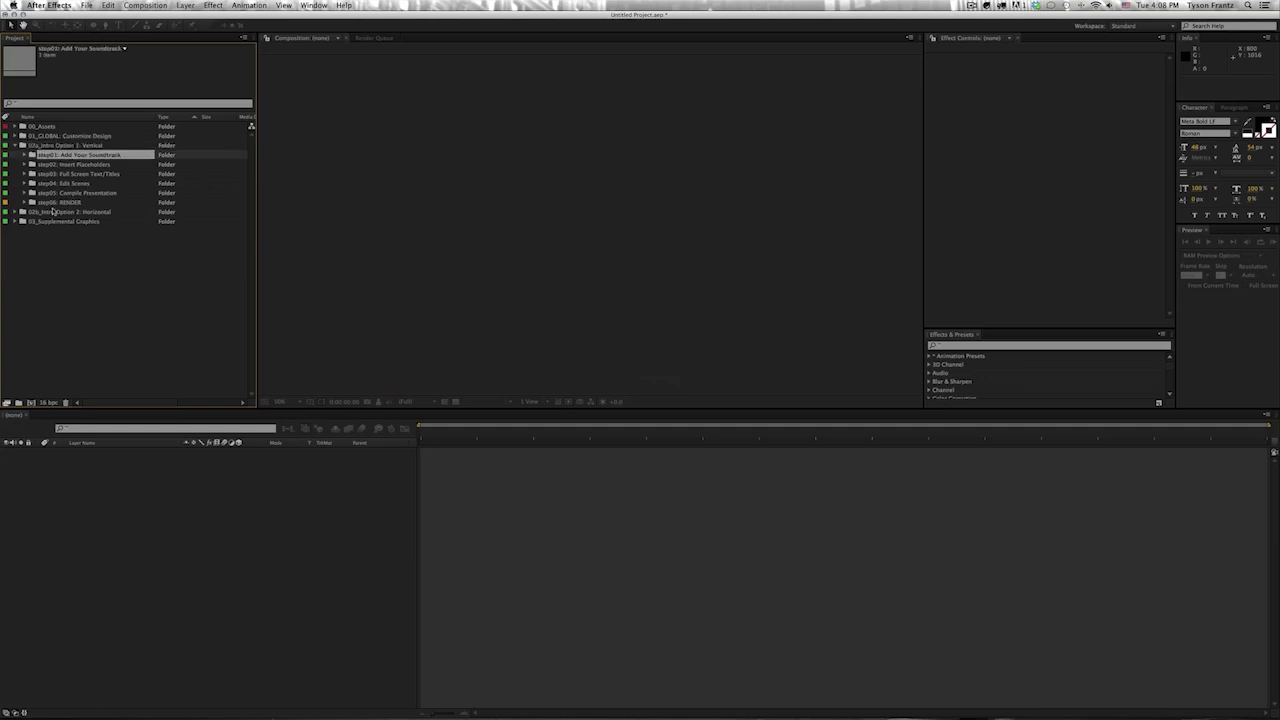
left_click(88, 158)
left_click(26, 156)
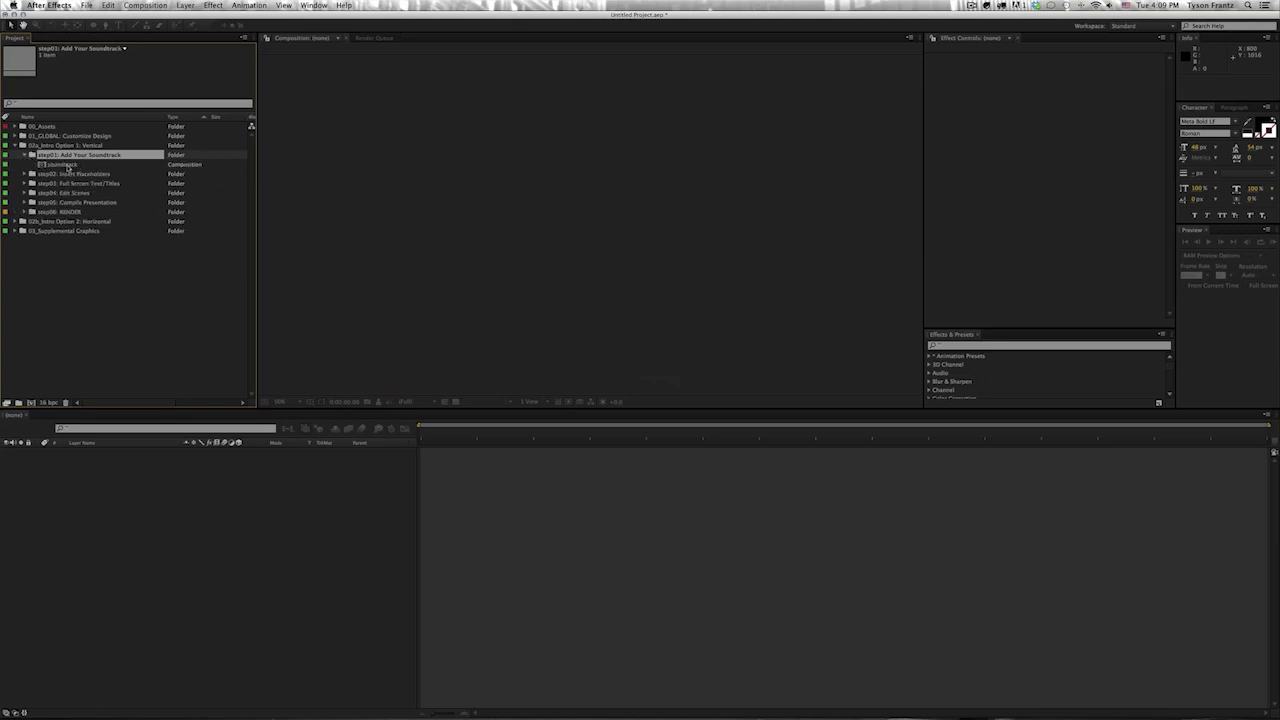
- Open the Soundtrack comp at 0;00;07;07 and view its Composition Settings without changing anything
double_click(66, 164)
left_click(417, 435)
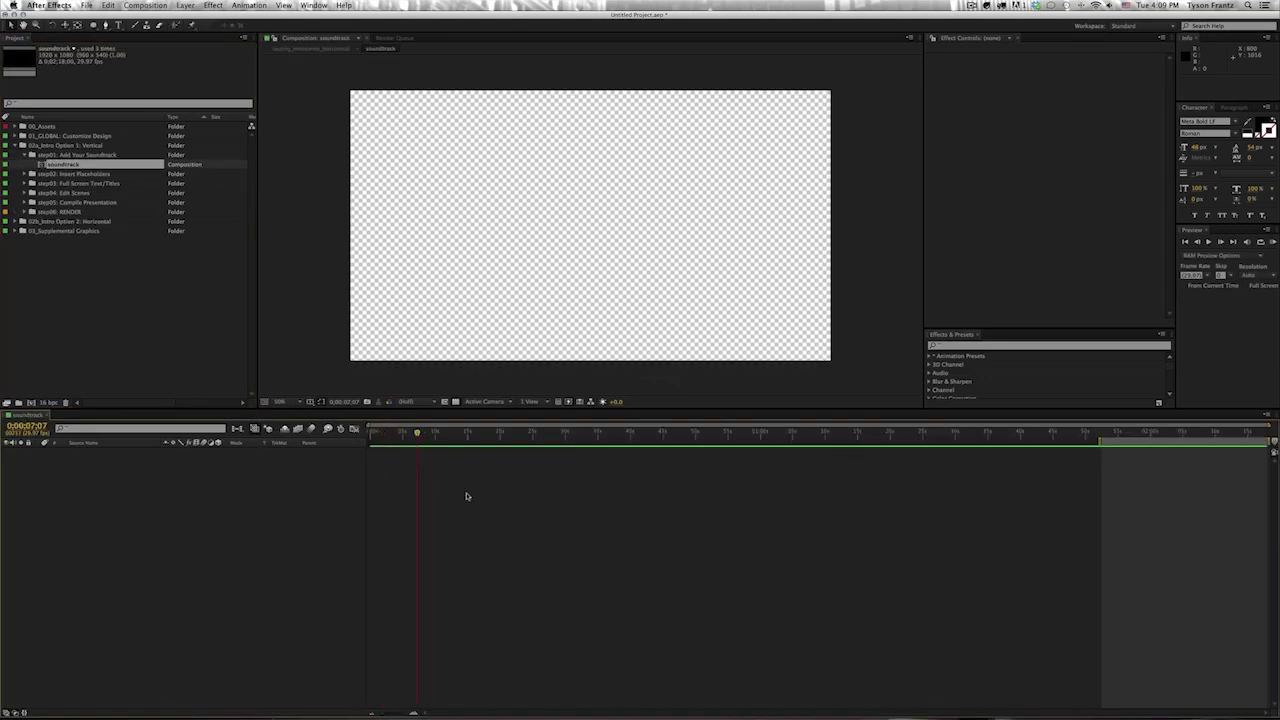
left_click(1060, 488)
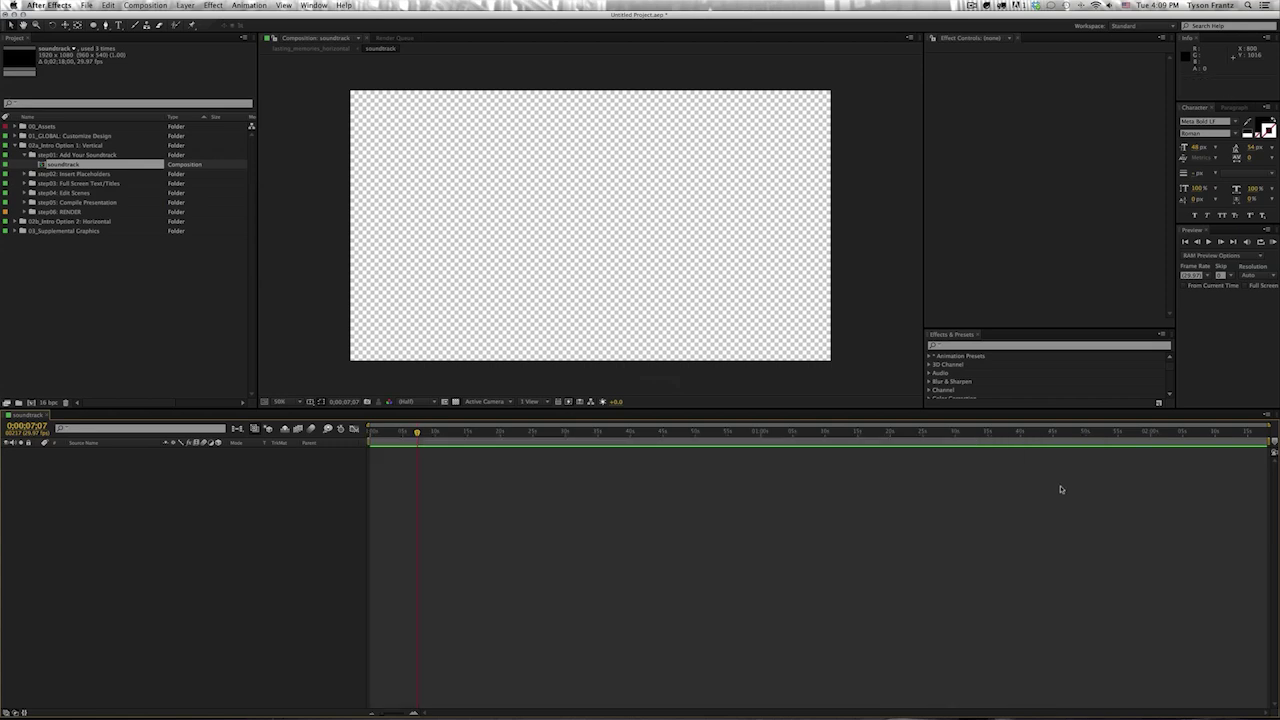
key("ctrl+k")
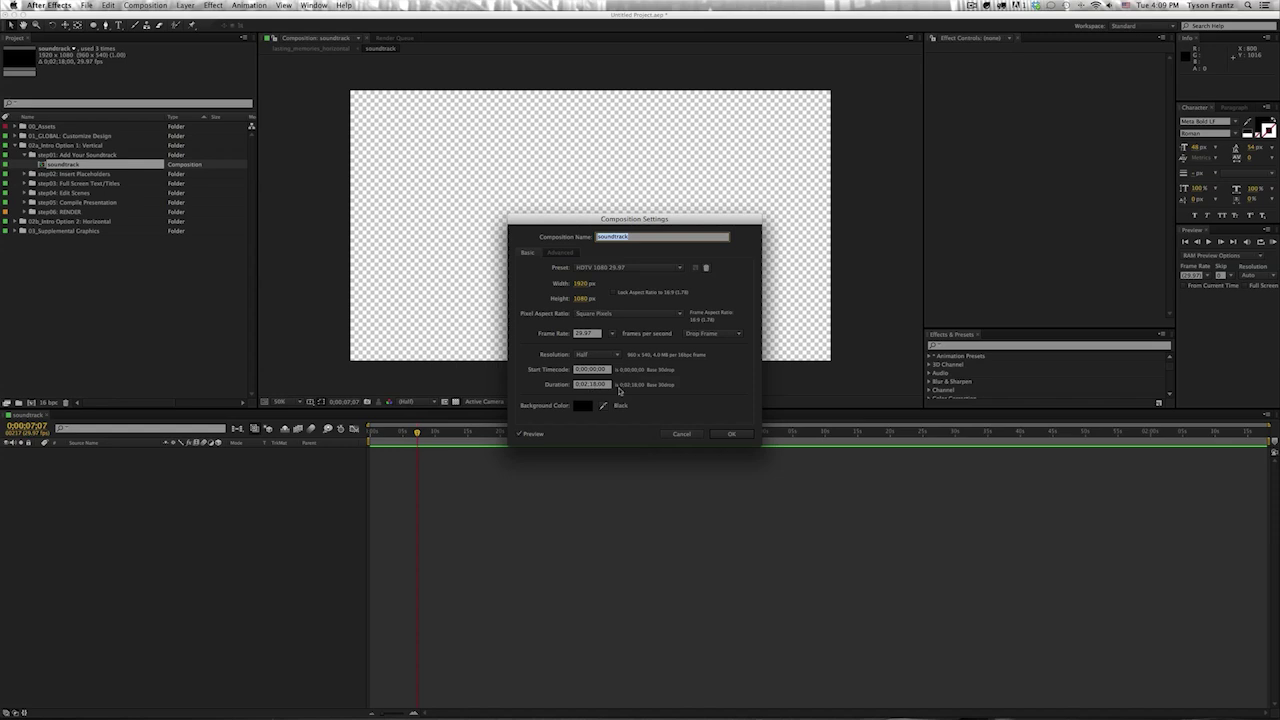
left_click(681, 434)
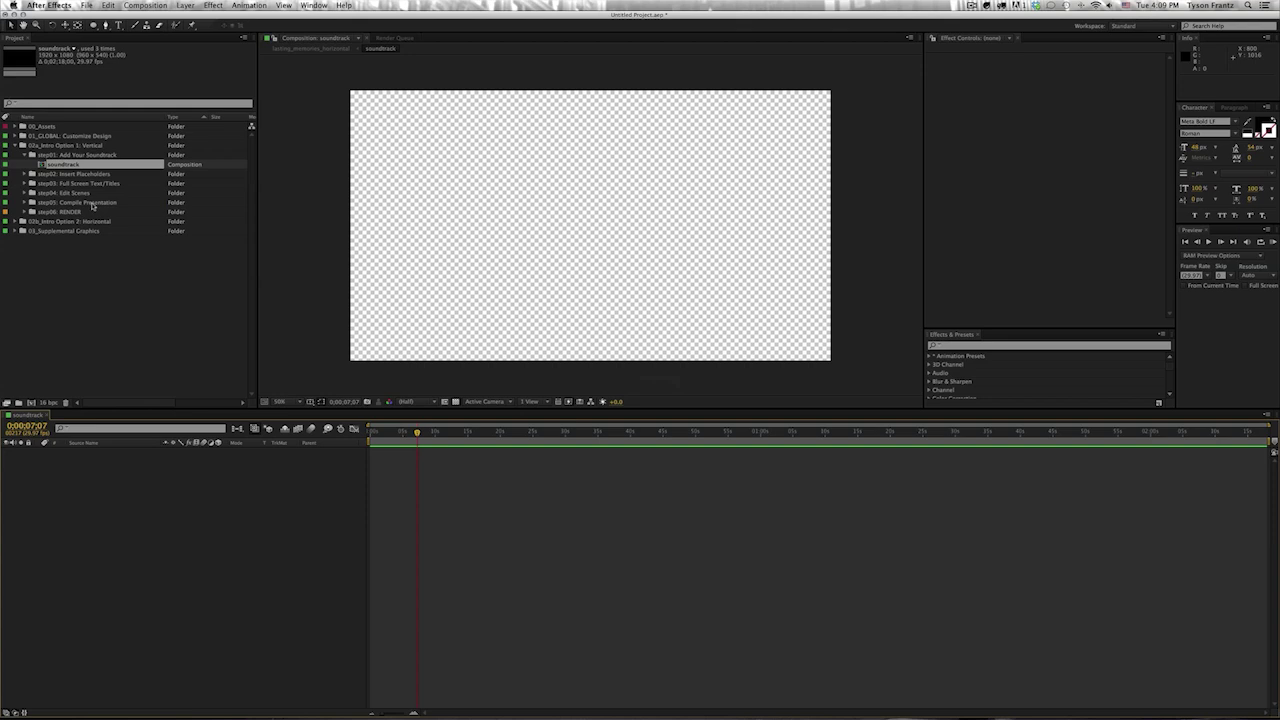
- Close the Soundtrack comp and collapse the step01 folder
left_click(32, 202)
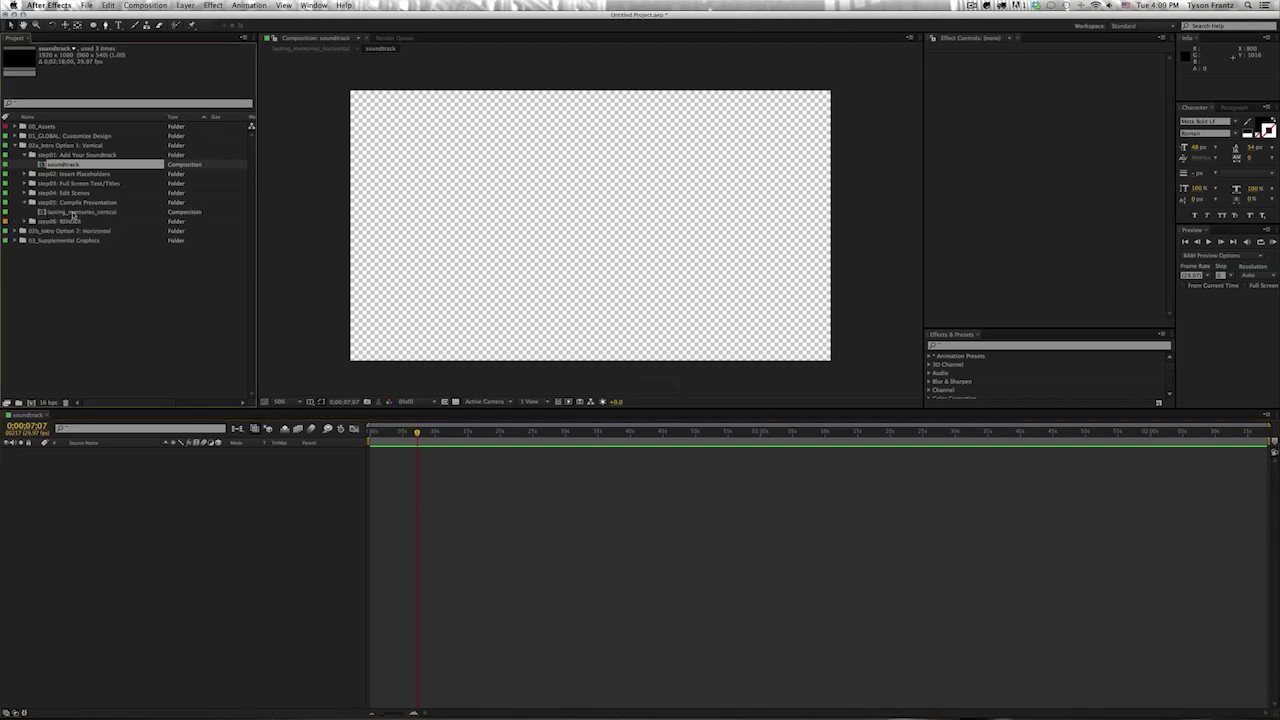
left_click(32, 202)
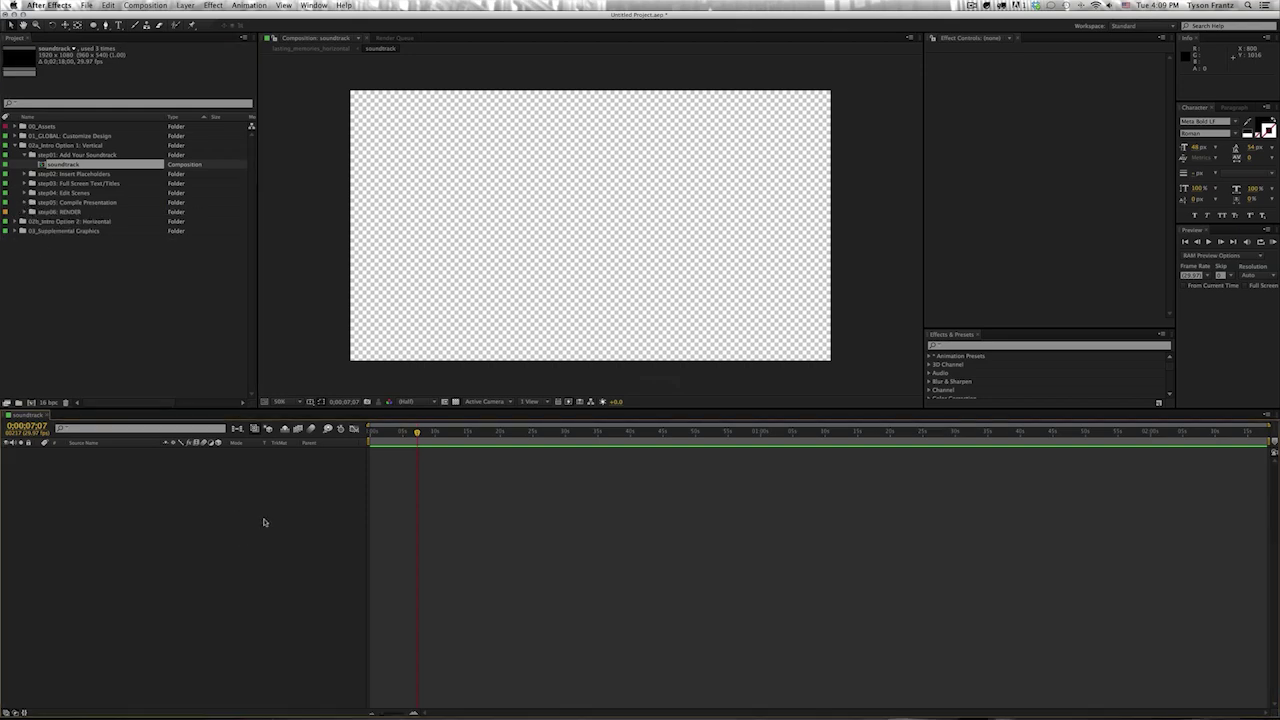
key("super+w")
left_click(32, 156)
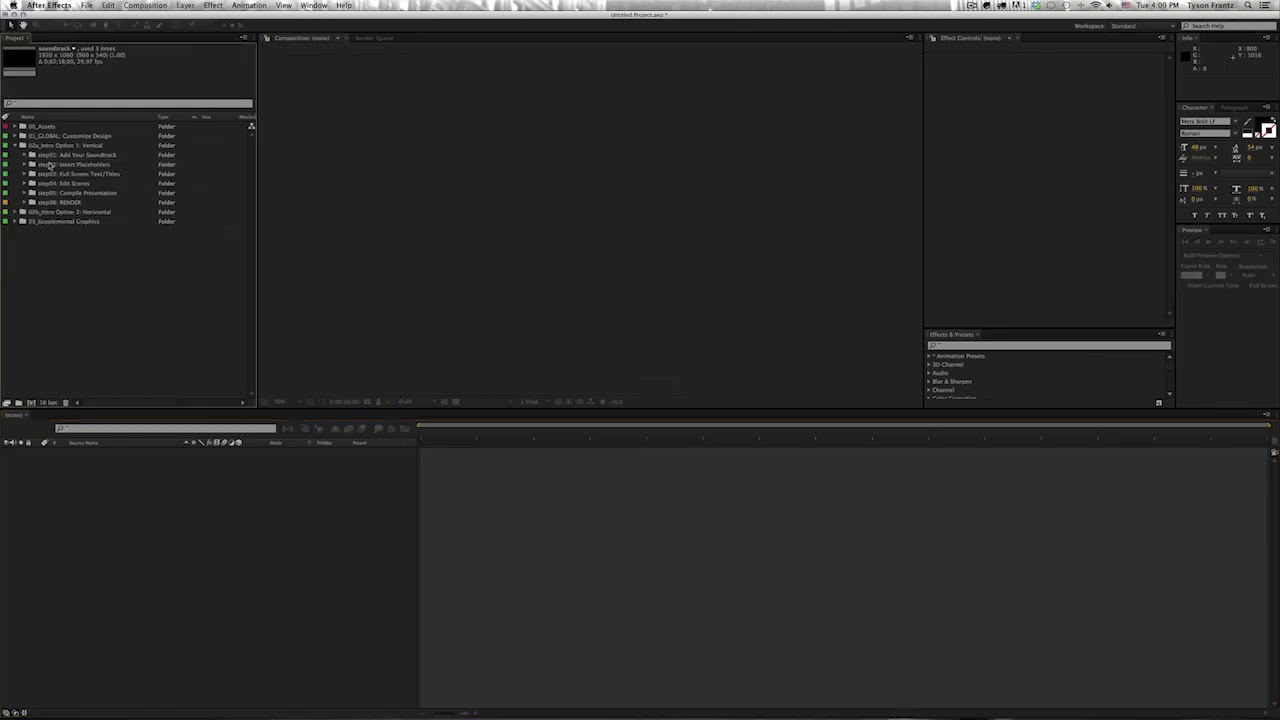
- Expand step02: Insert Placeholders and browse its For Multiple and For Single Placeholder Scenes subfolders
left_click(23, 165)
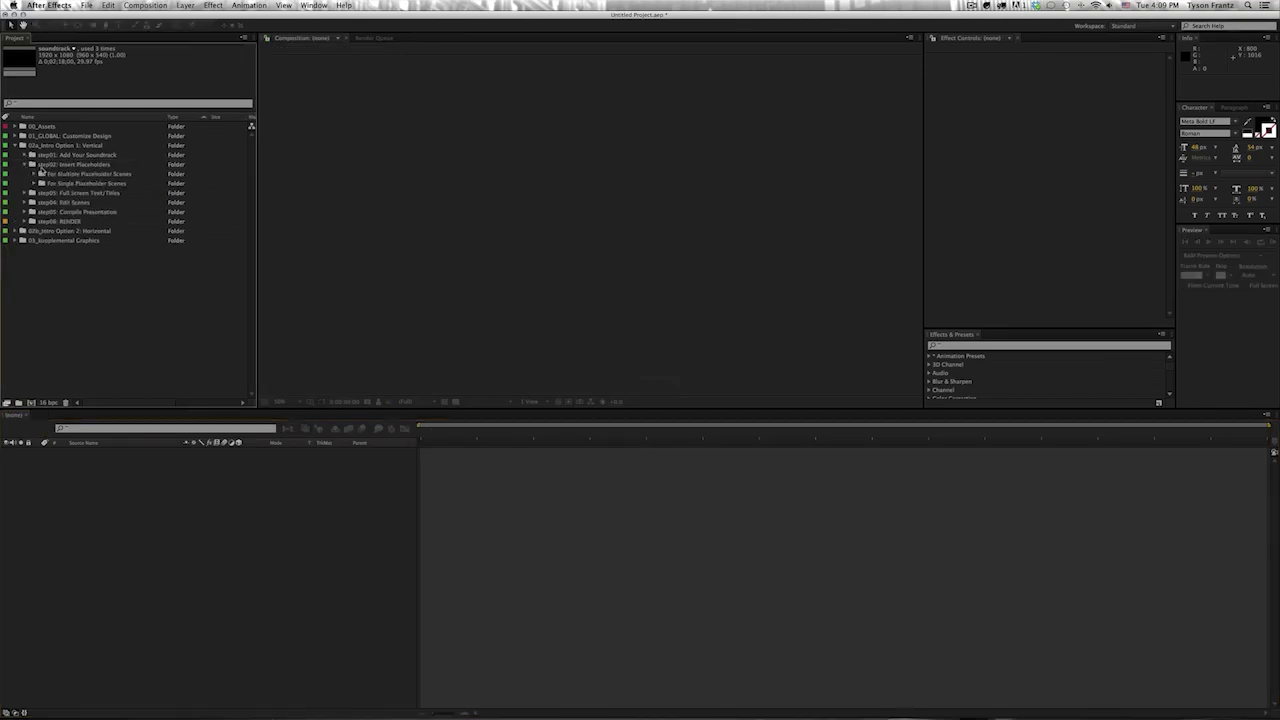
left_click(76, 165)
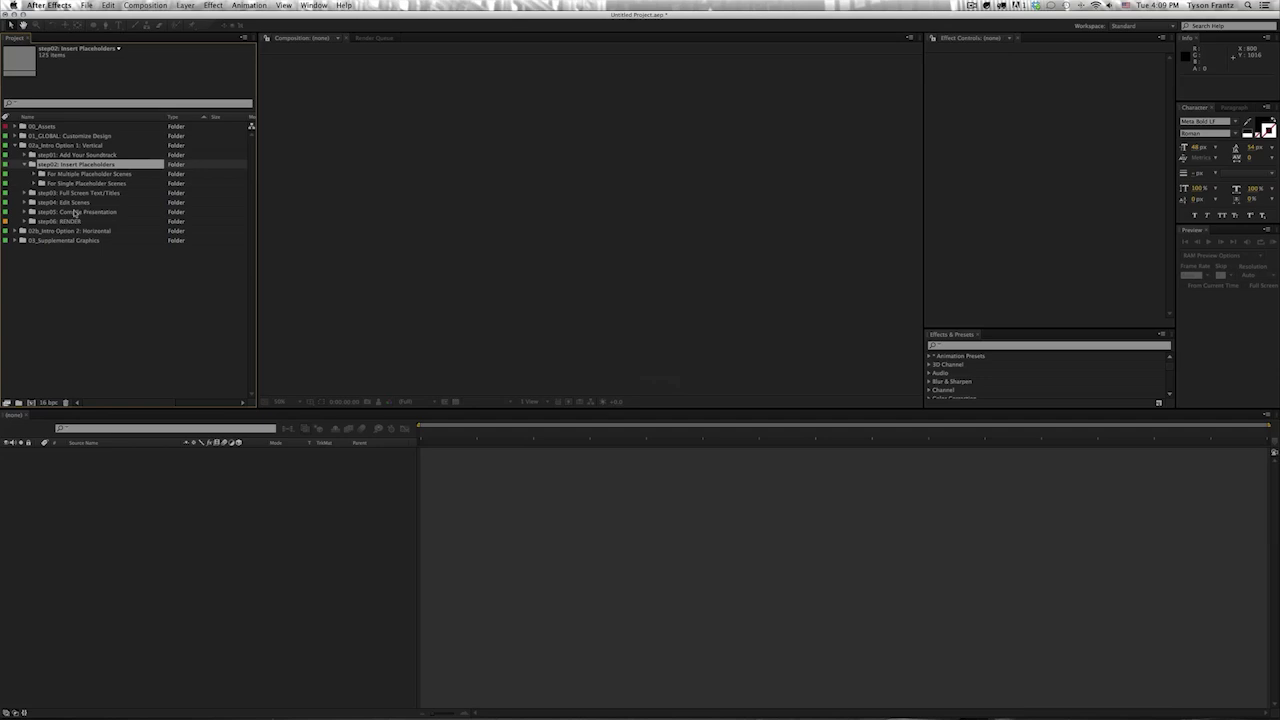
left_click(80, 174)
left_click(77, 184)
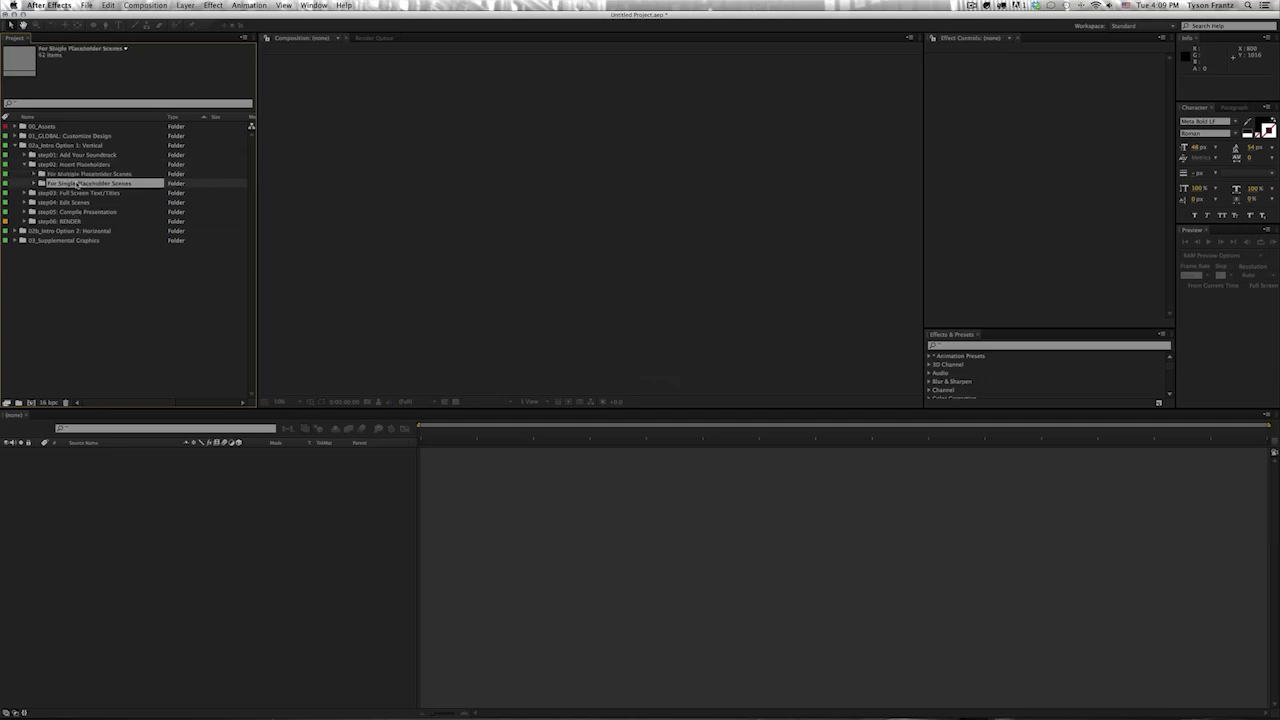
left_click(80, 165)
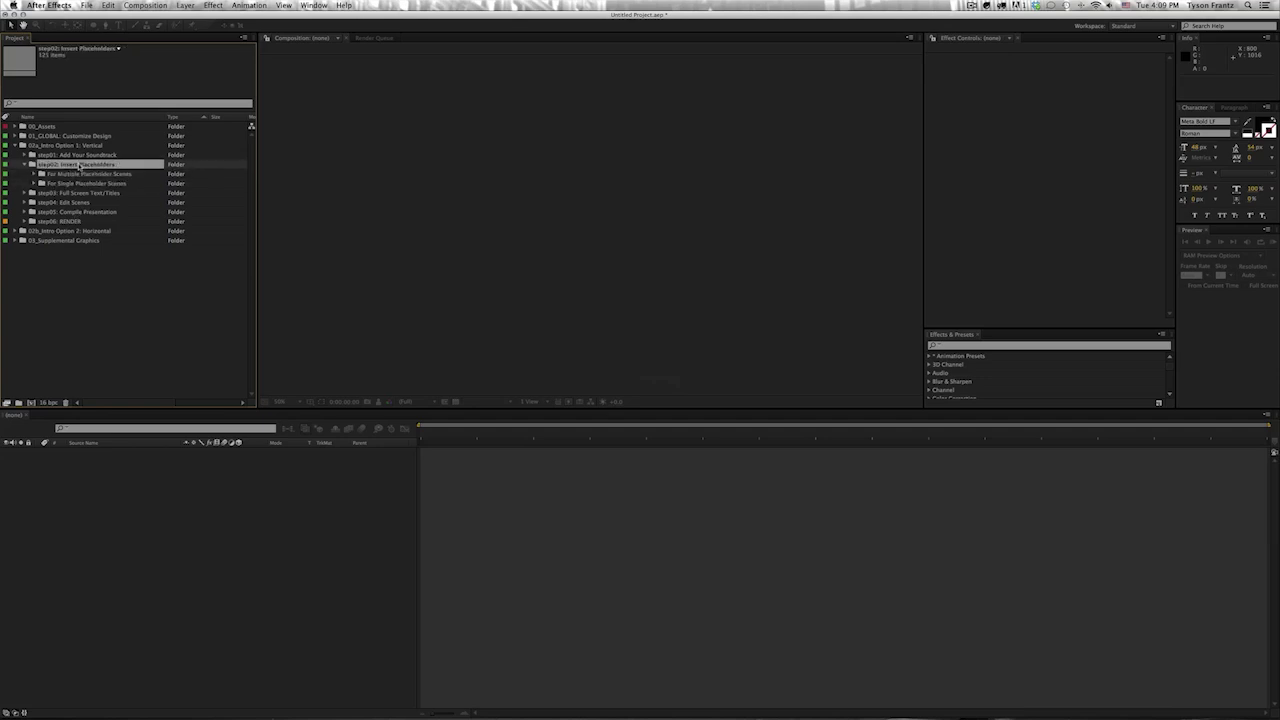
left_click(59, 175)
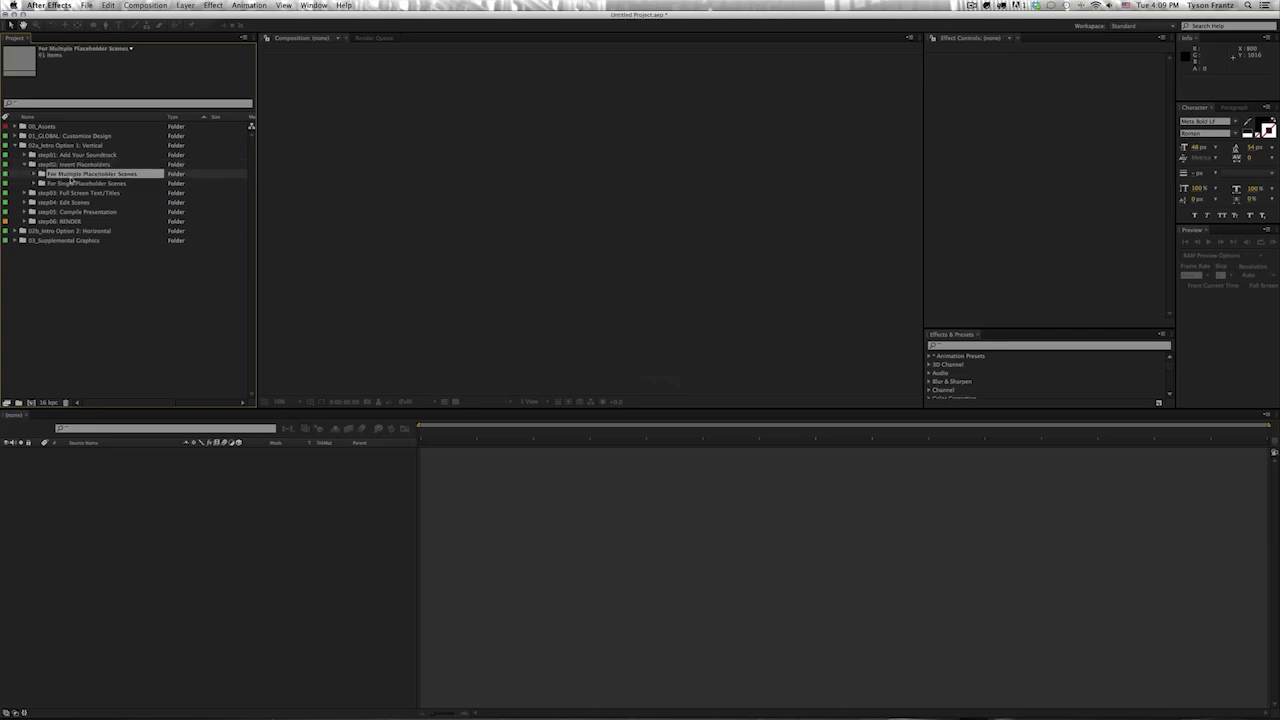
left_click(74, 184)
left_click(76, 175)
left_click(35, 174)
left_click(35, 127)
left_click(78, 184)
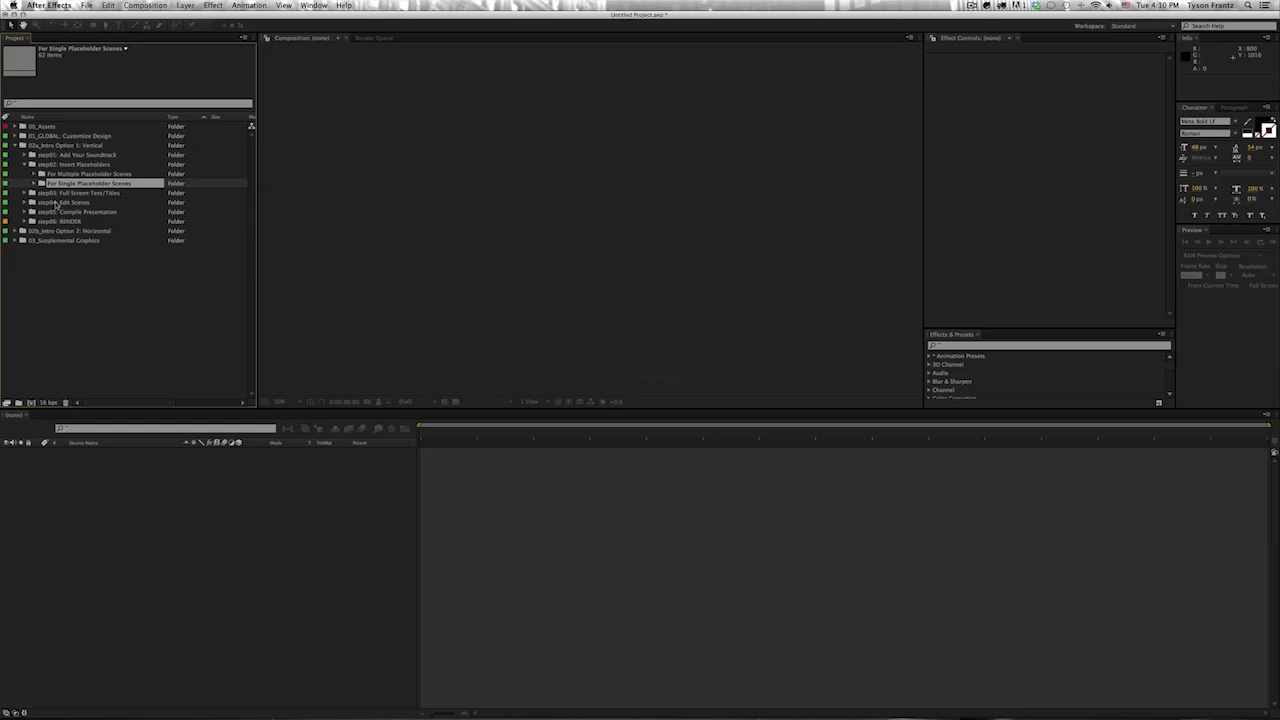
- Expand step04: Edit Scenes and select its Multiple Placeholder Scenes folder
left_click(68, 203)
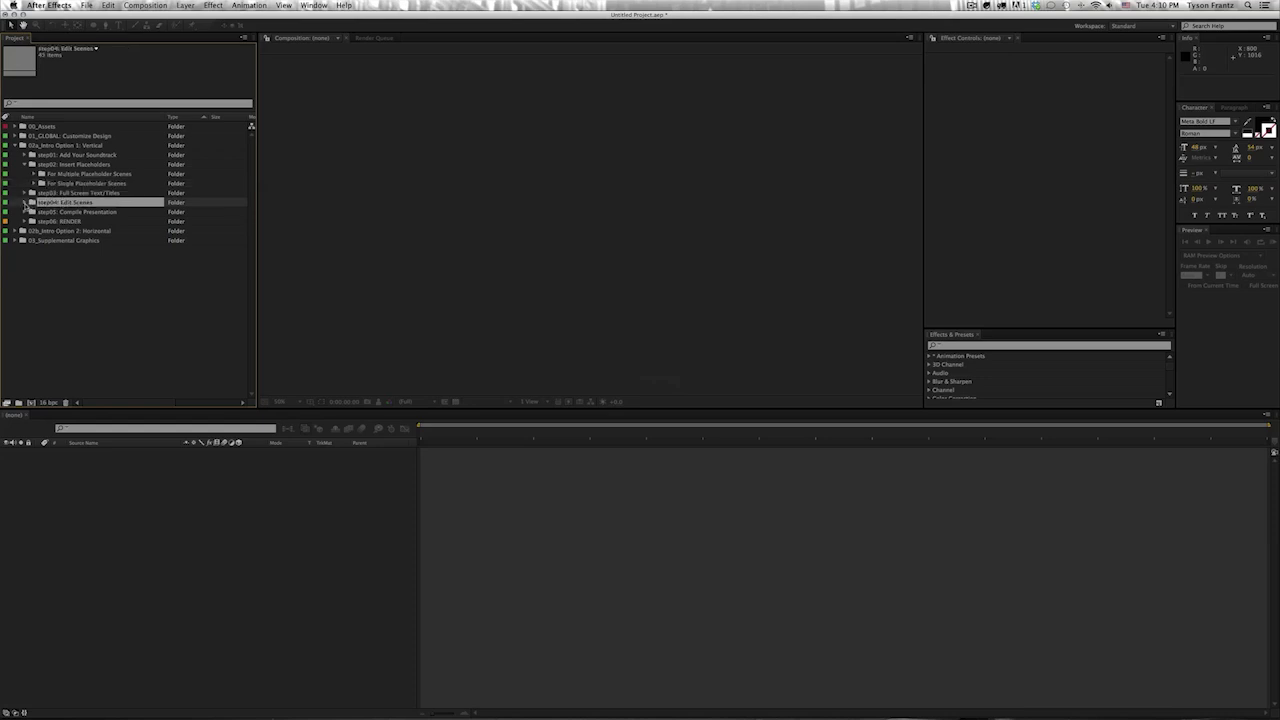
left_click(24, 203)
left_click(61, 213)
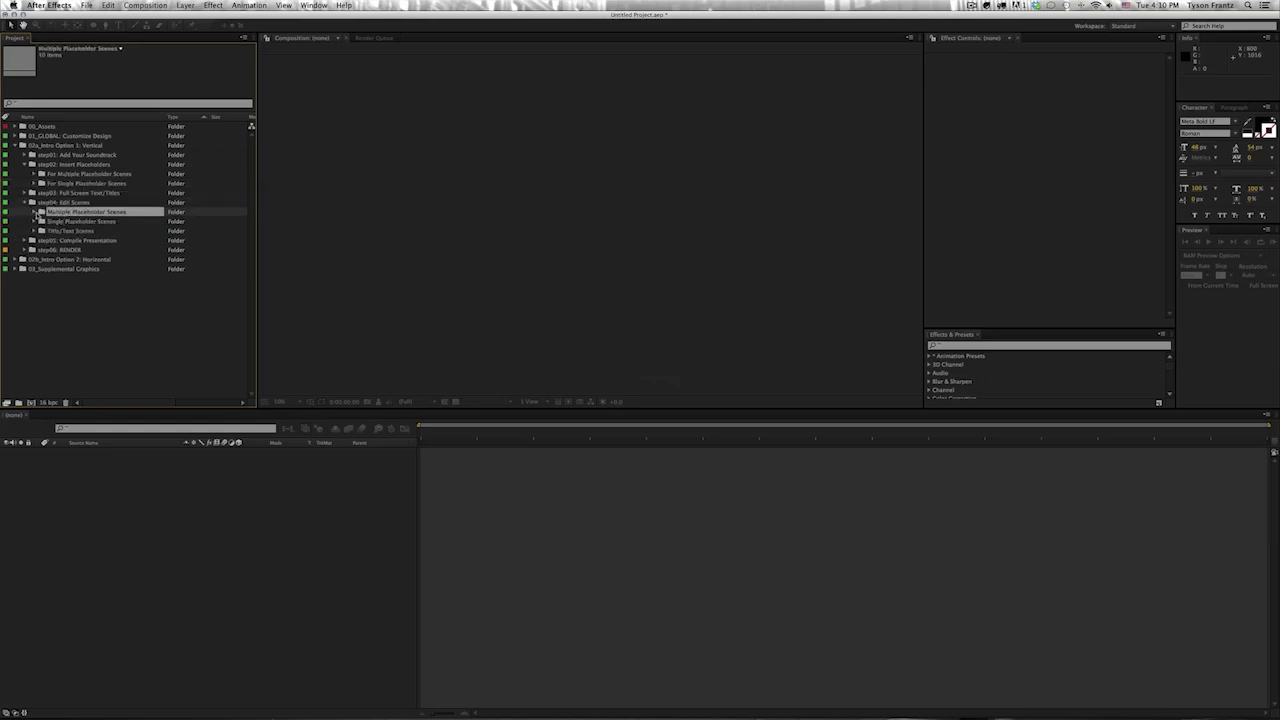
- Preview multiple_placeholder_scene_V01 at 0;00;01;15 and V02 at 0;00;02;09, switching between them
left_click(34, 213)
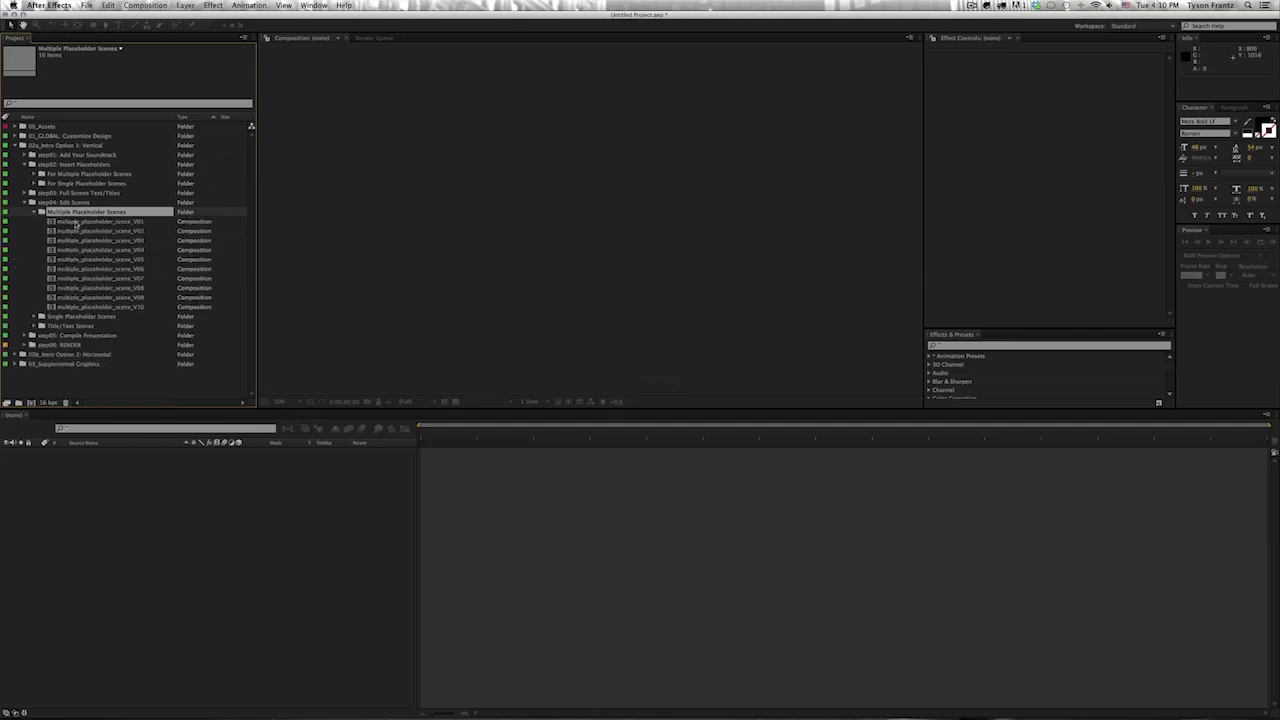
double_click(95, 221)
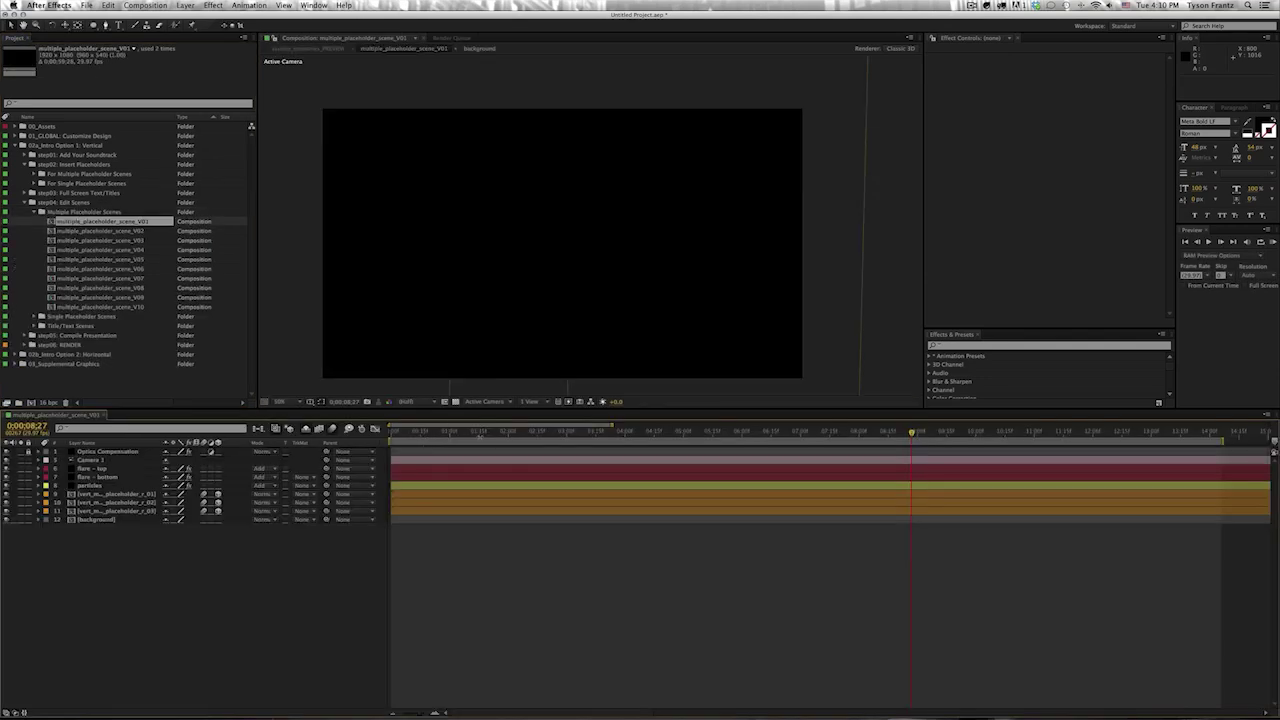
left_click(478, 433)
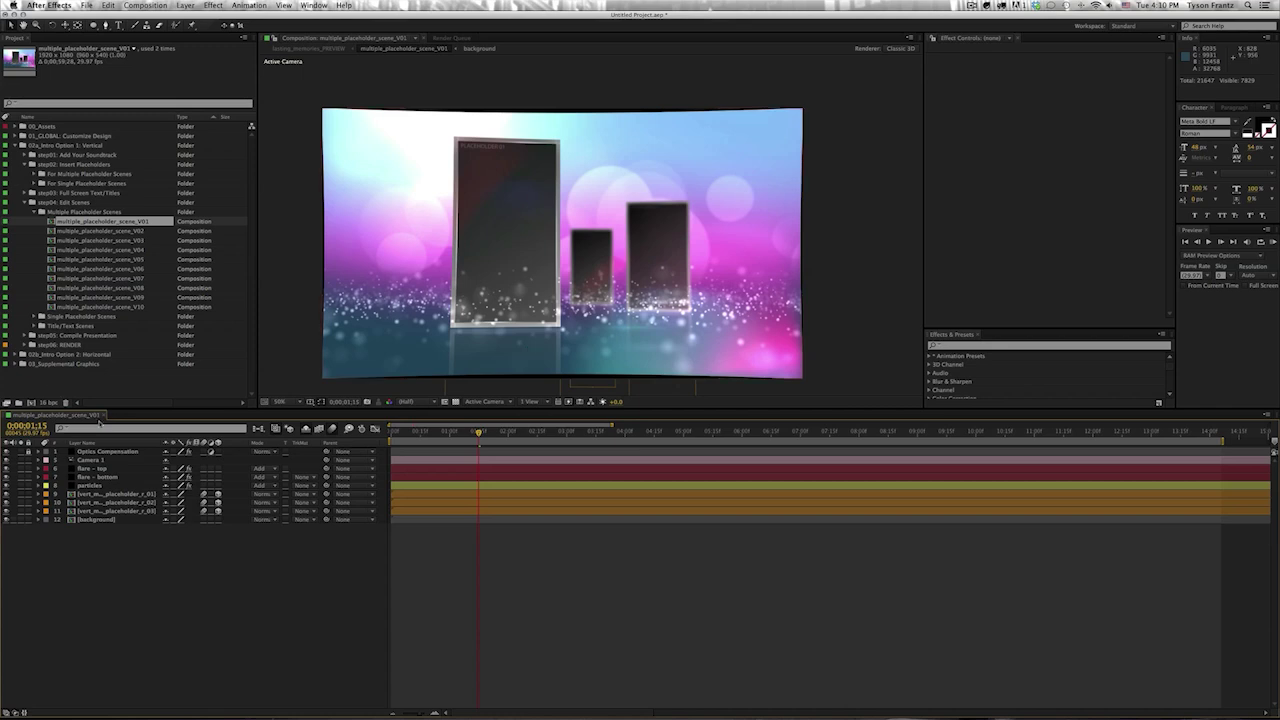
double_click(112, 232)
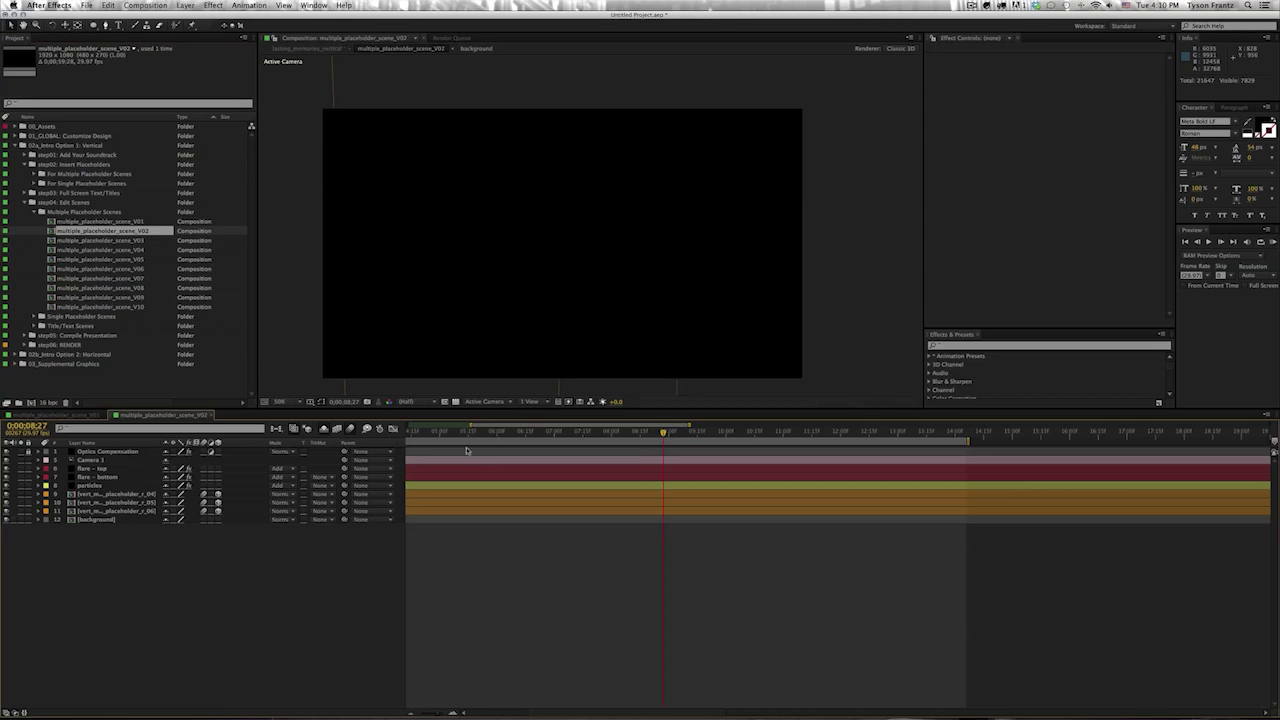
left_click(540, 443)
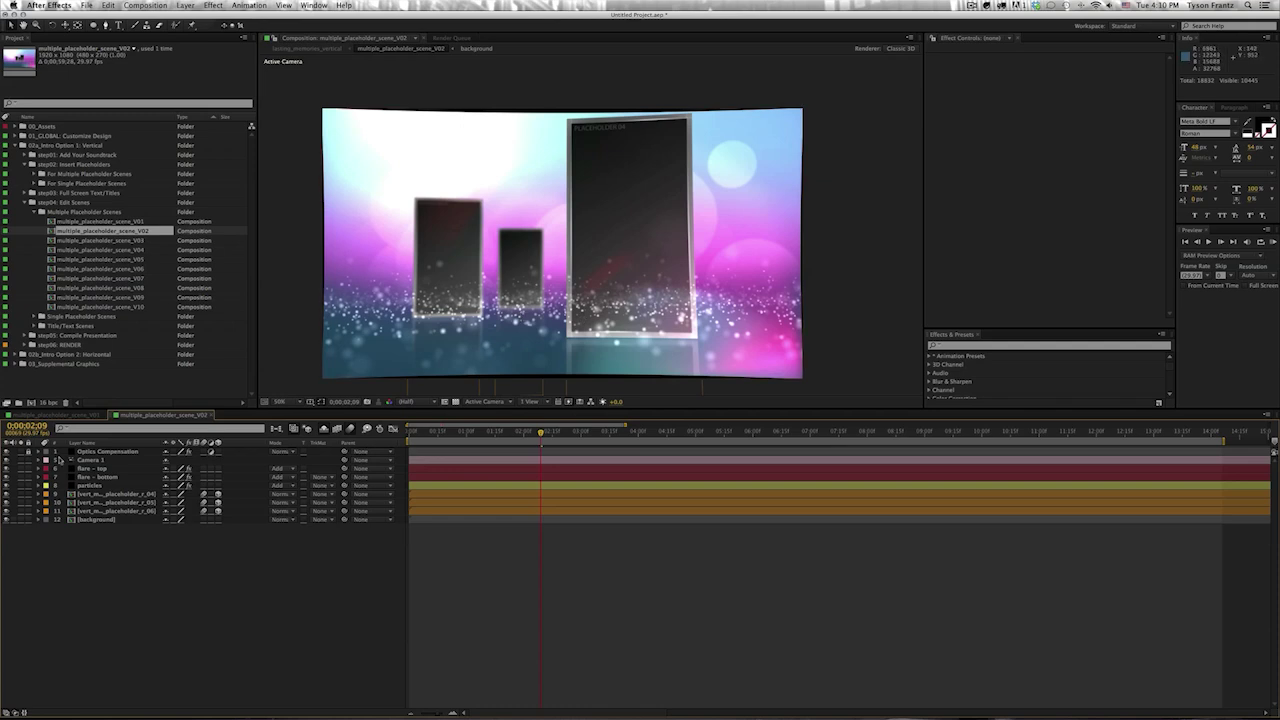
left_click(72, 415)
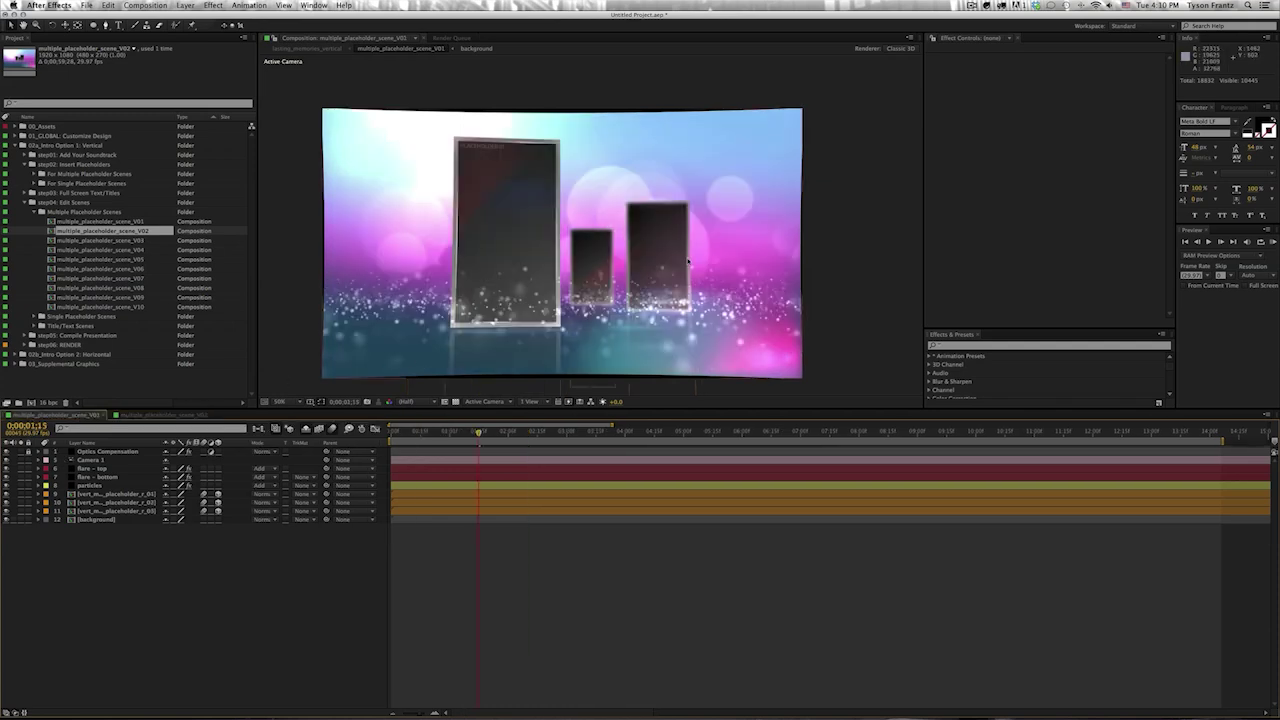
left_click(176, 414)
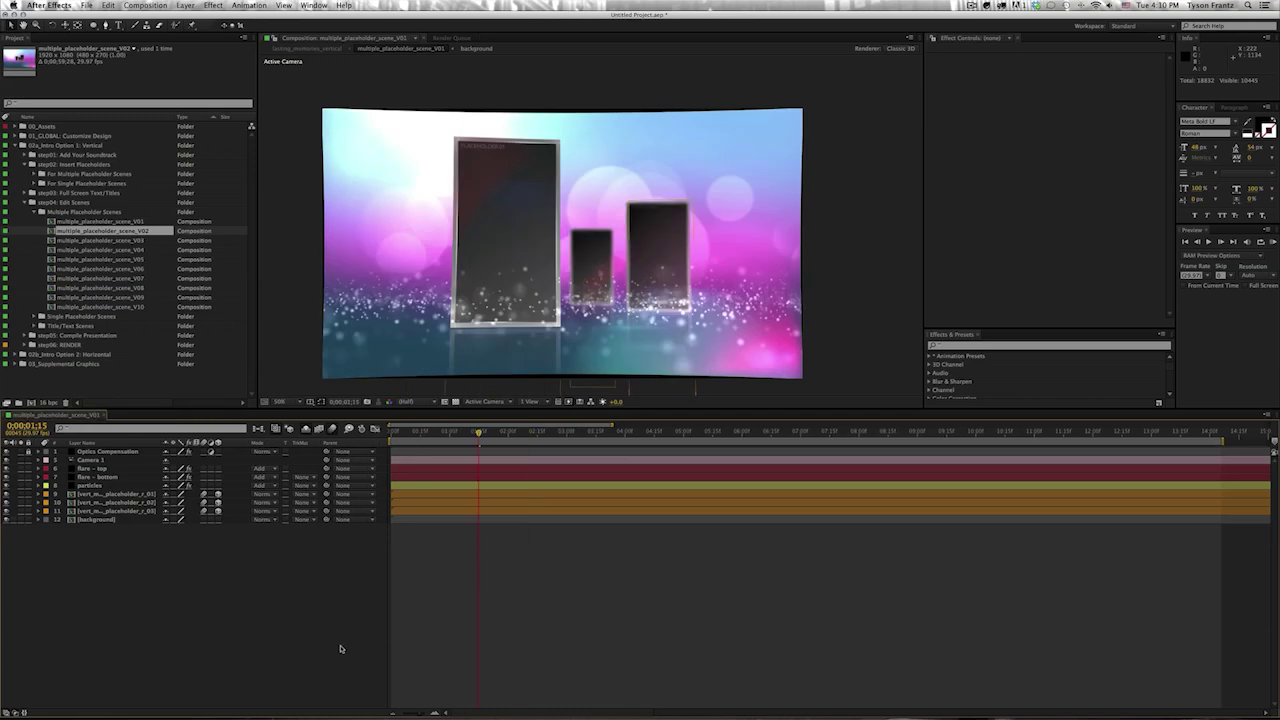
- Open single_placeholder_scene_V01 from Single Placeholder Scenes and jump to 0;00;02;00
left_click(35, 212)
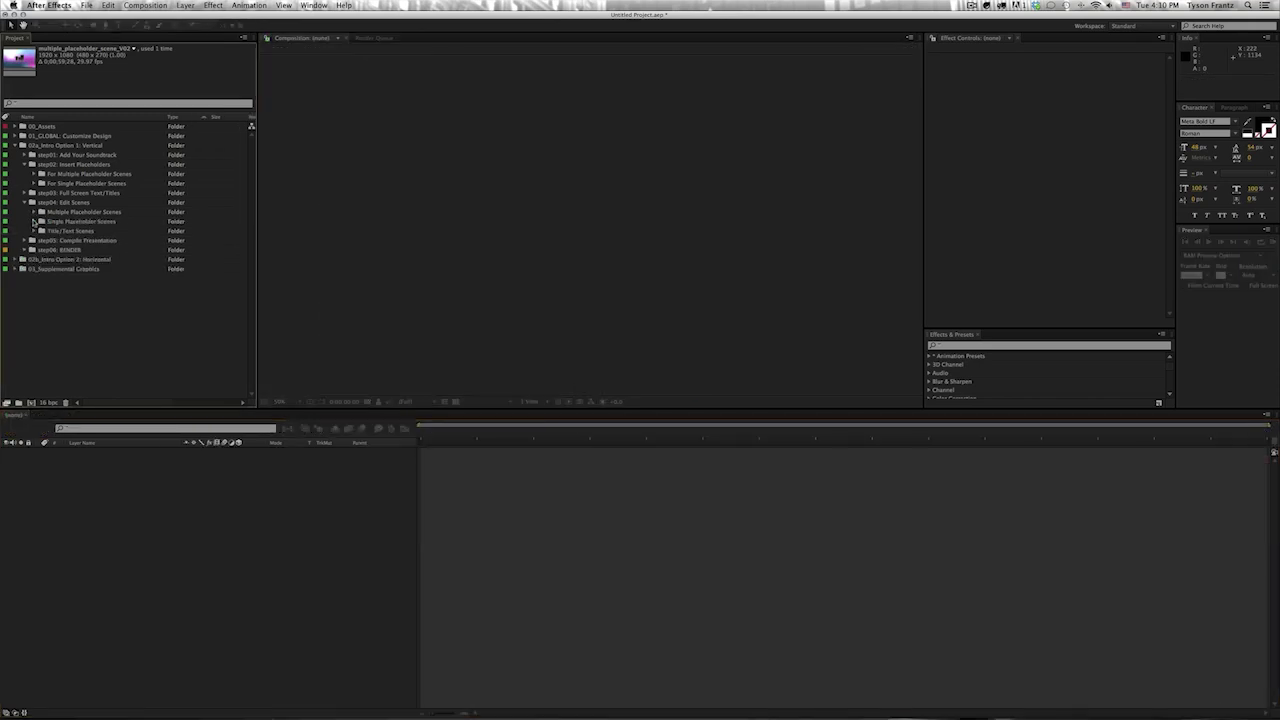
left_click(35, 221)
double_click(94, 213)
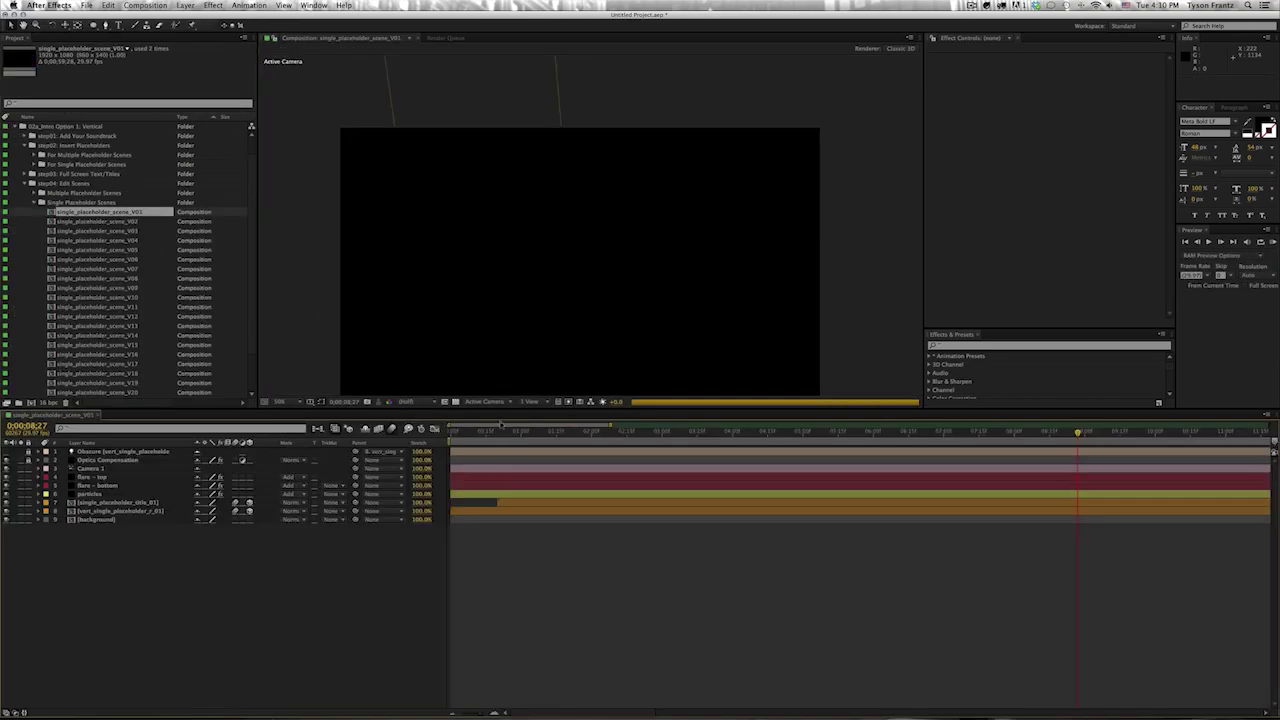
left_click(592, 434)
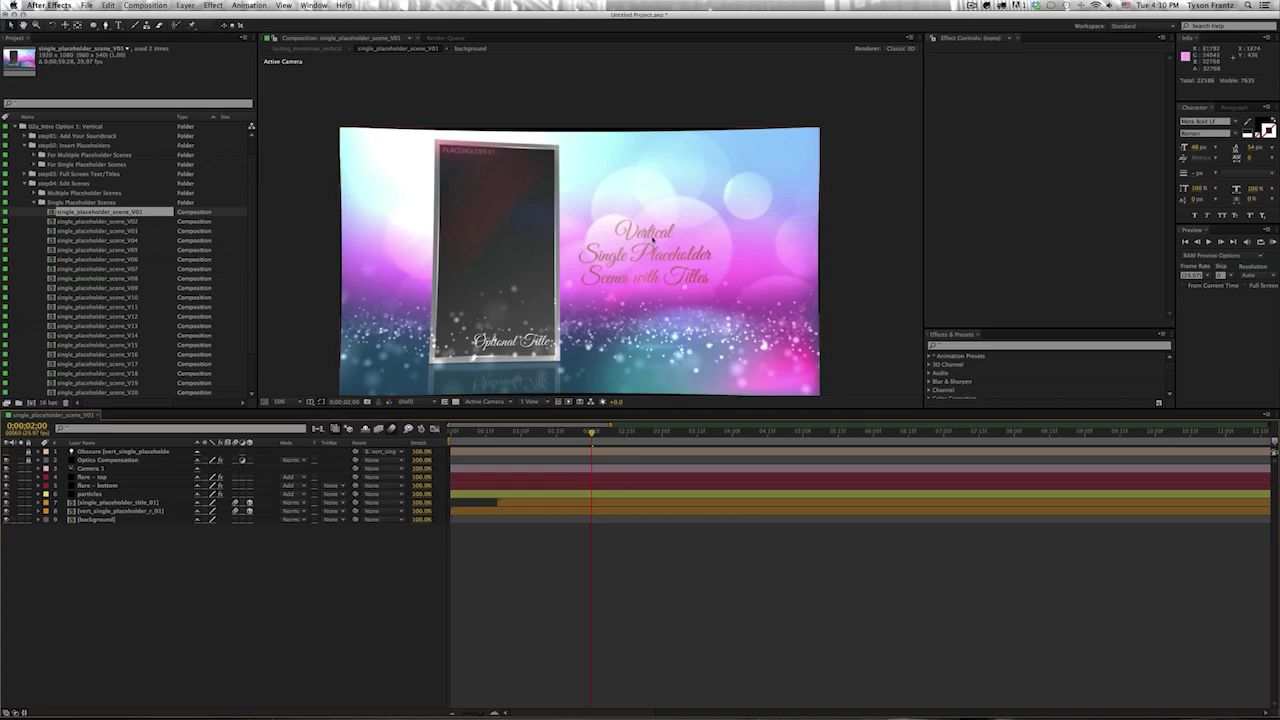
- Toggle the title layer's visibility off and back on, then deselect it and pan the view up
left_click(113, 511)
left_click(115, 502)
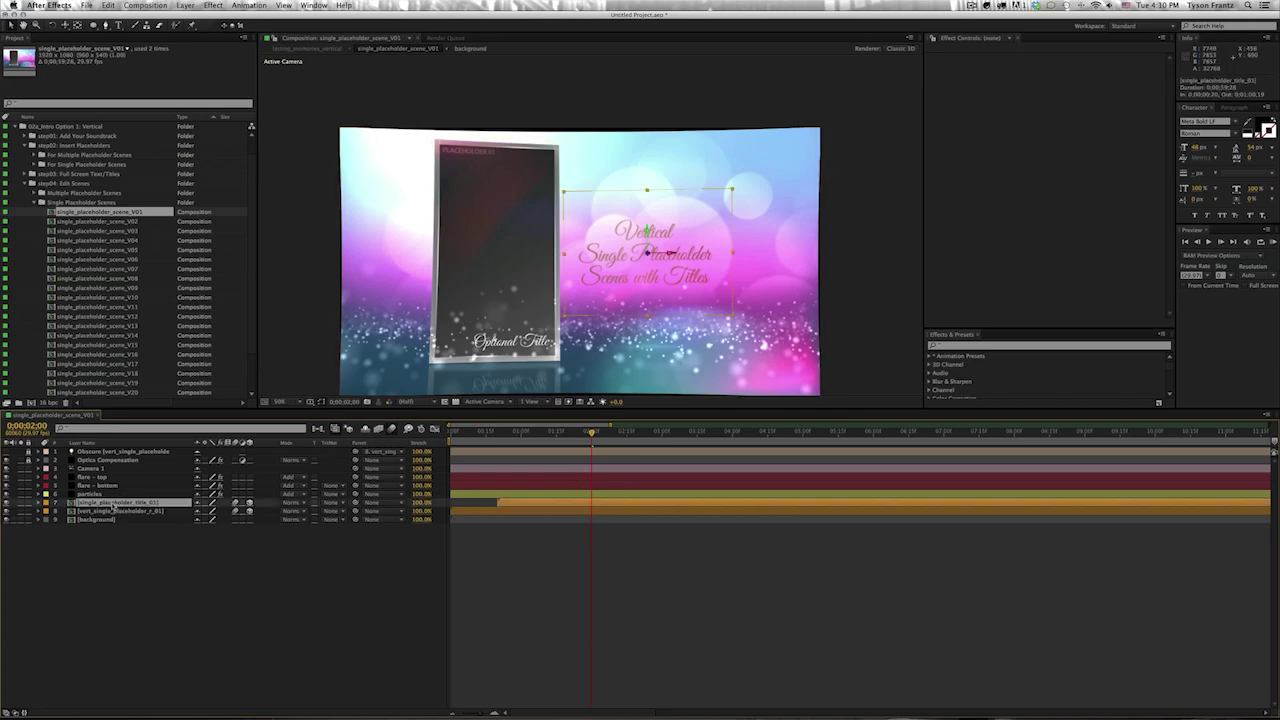
left_click(7, 502)
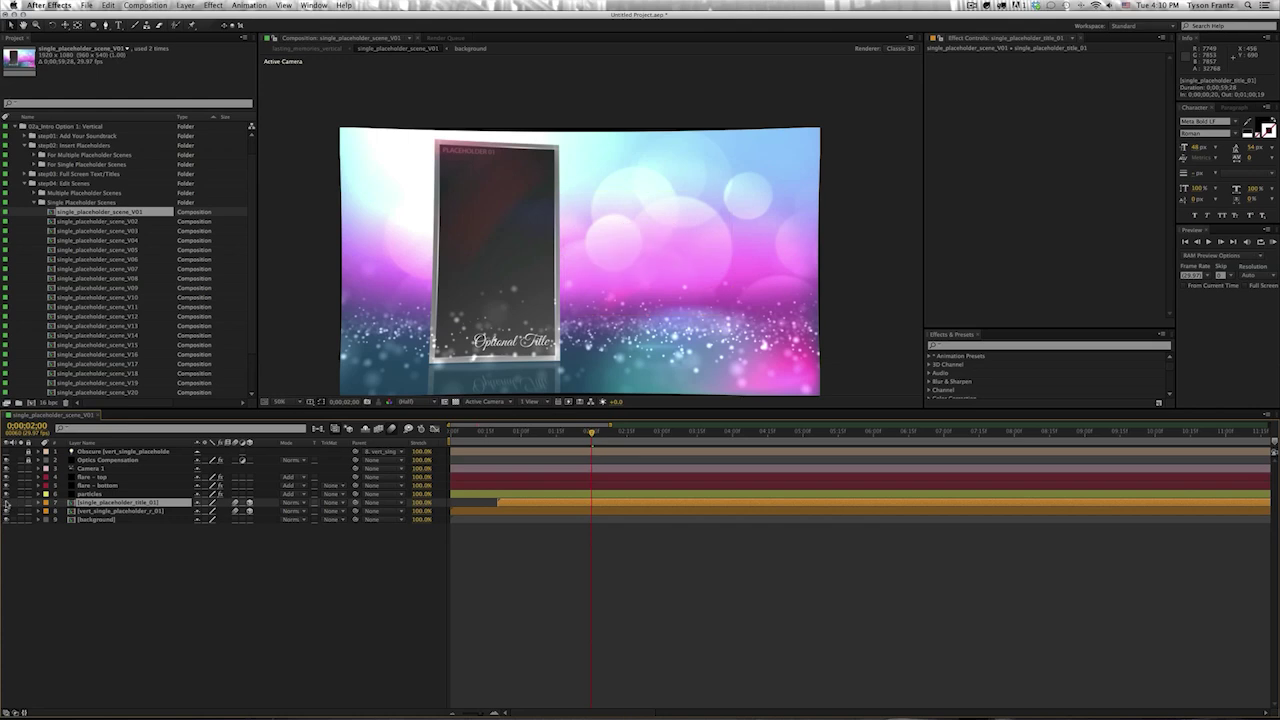
left_click(7, 503)
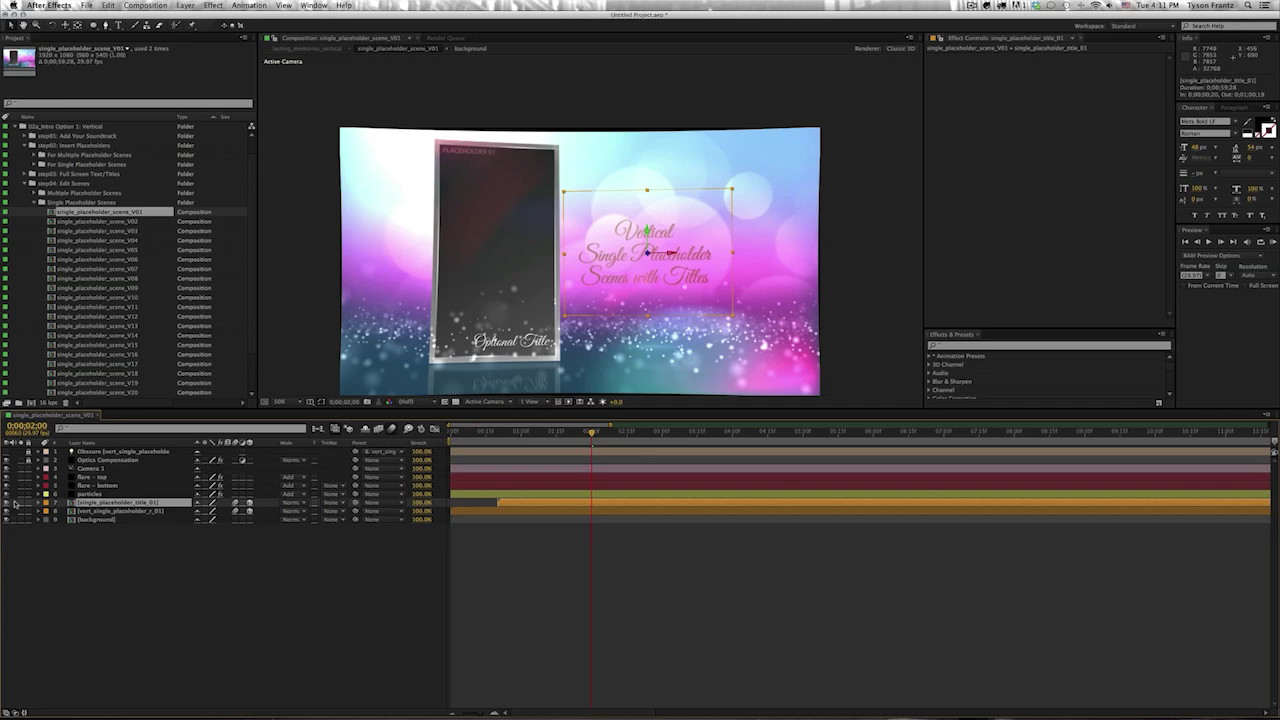
left_click(160, 578)
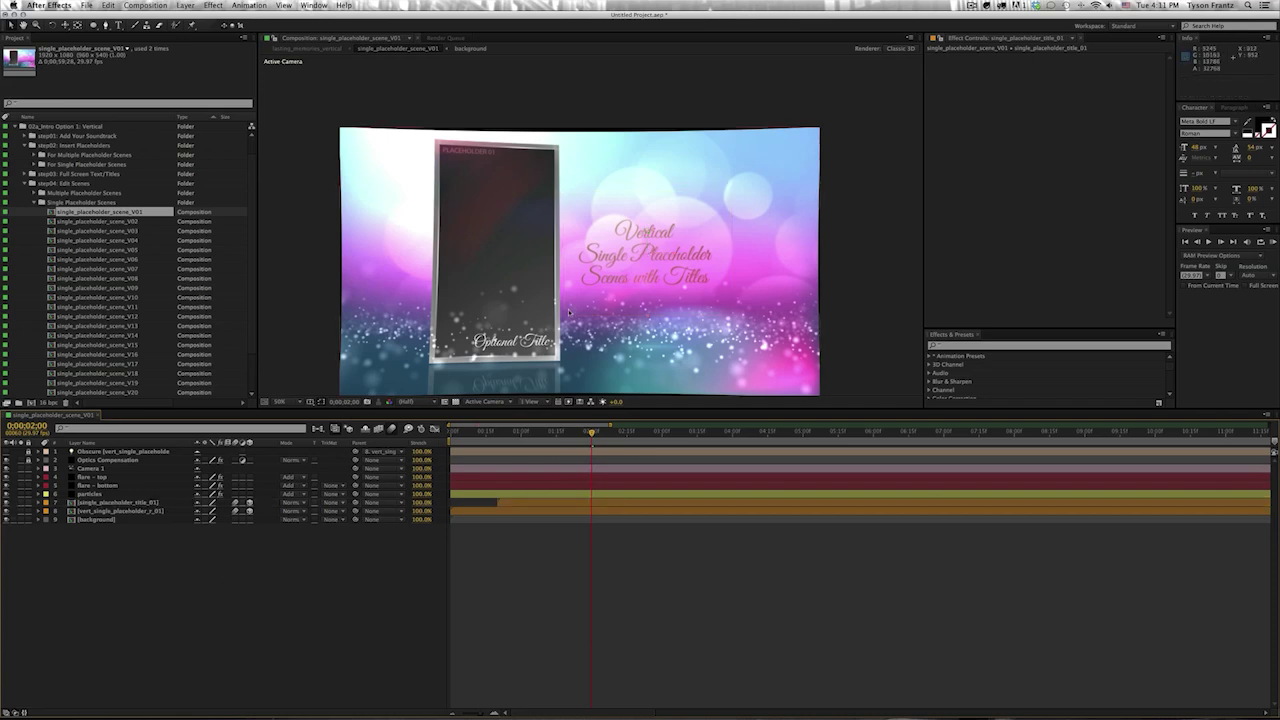
mouse_move(545, 268)
left_mouse_down()
mouse_move(544, 221)
mouse_move(550, 231)
left_mouse_up()
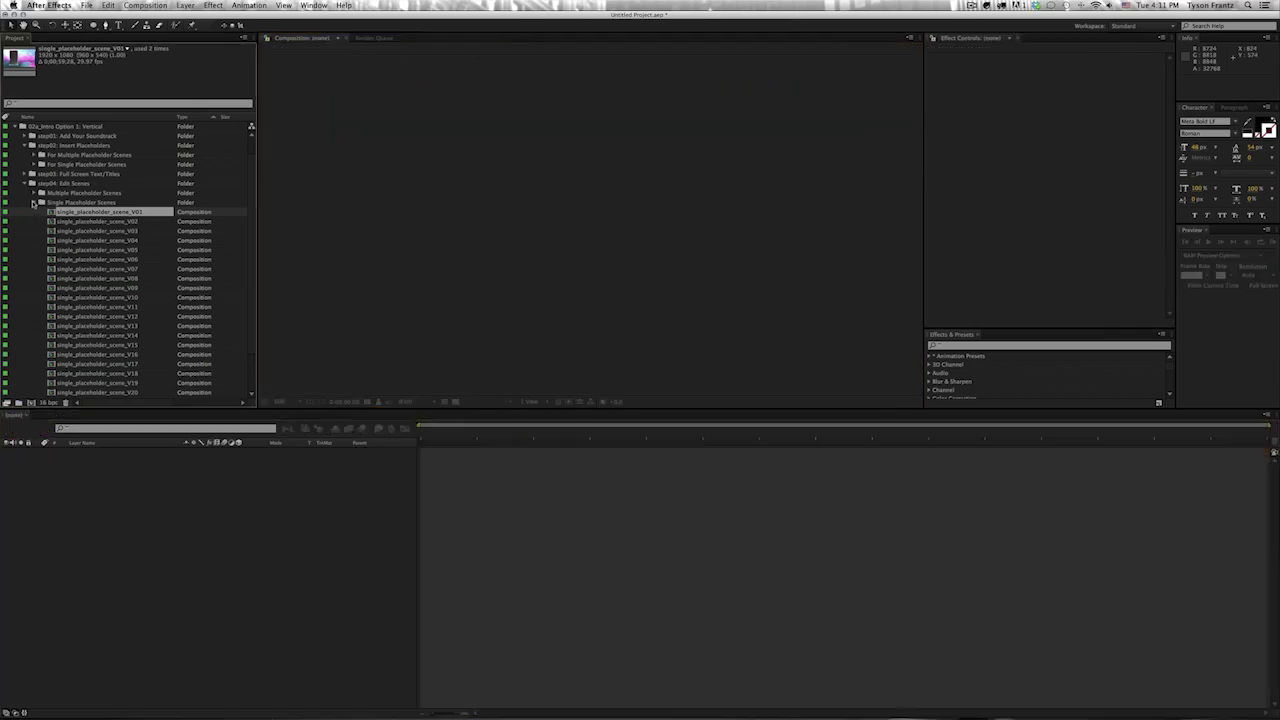
- Close the single scene, collapse Edit Scenes, and open vert_multiple_placeholder_01 from For Multiple Placeholder Scenes
left_click(40, 202)
left_click(25, 202)
left_click(90, 174)
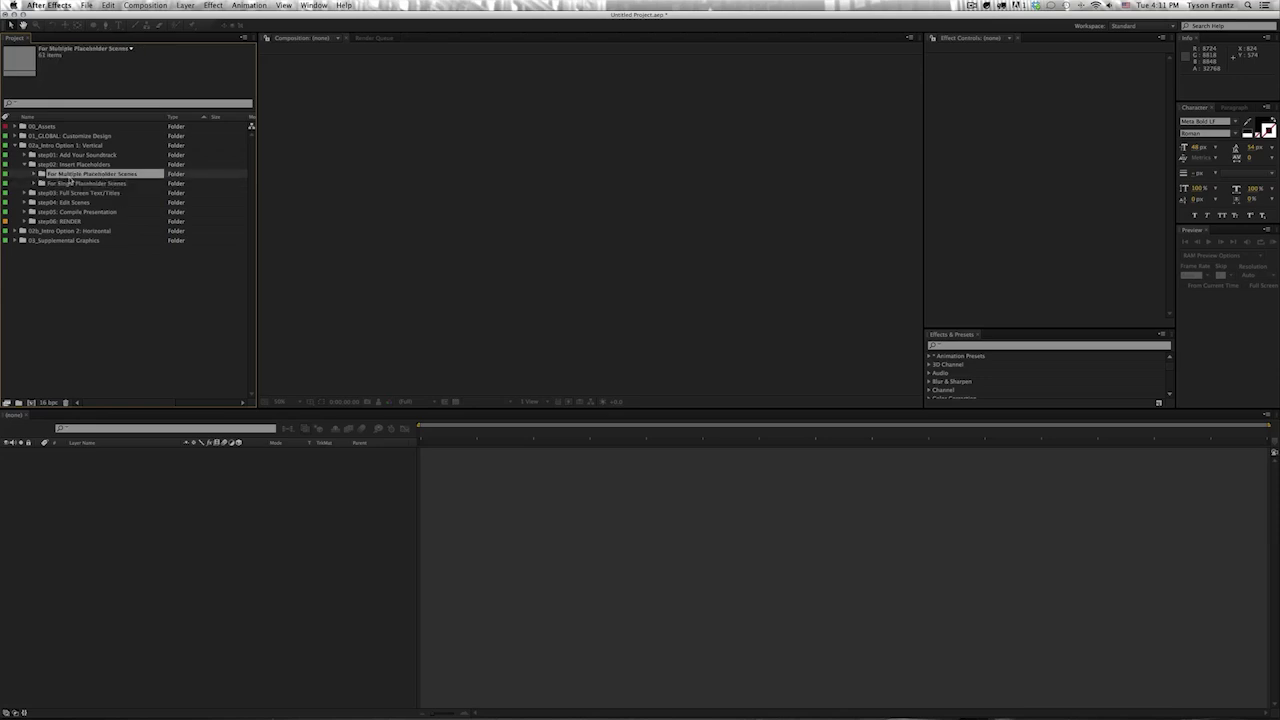
left_click(80, 184)
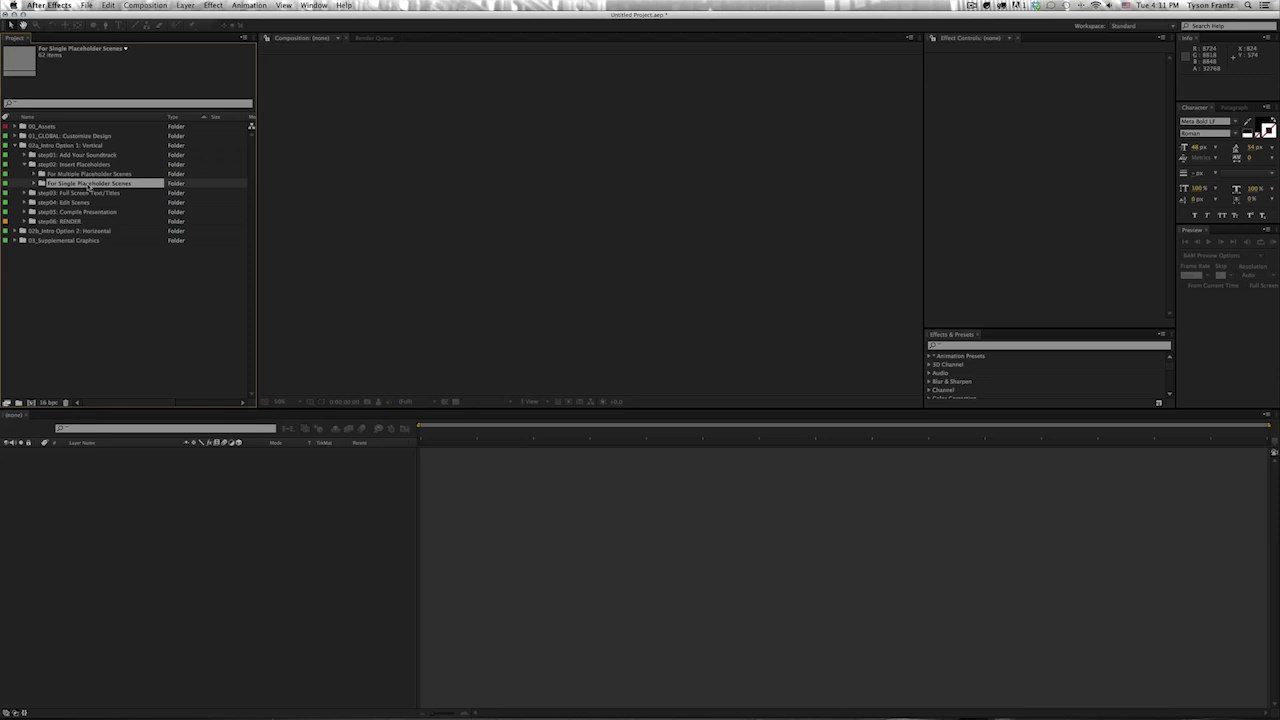
left_click(72, 174)
left_click(34, 174)
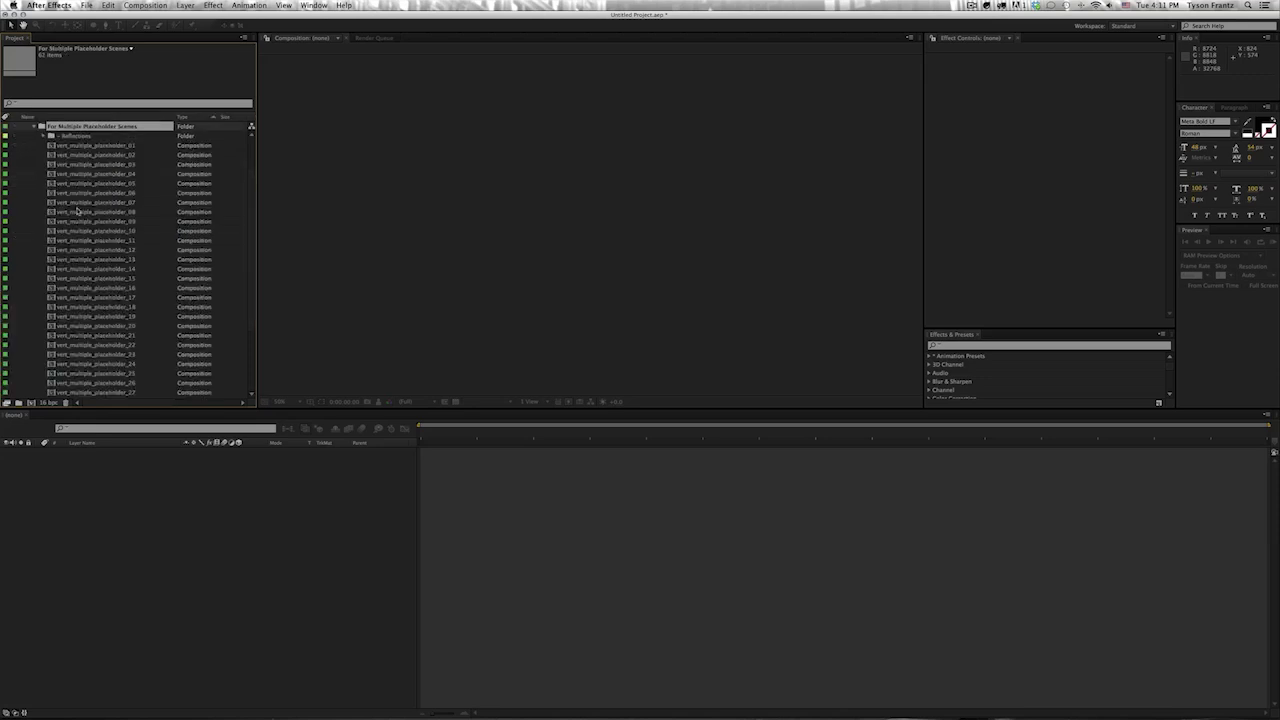
double_click(110, 146)
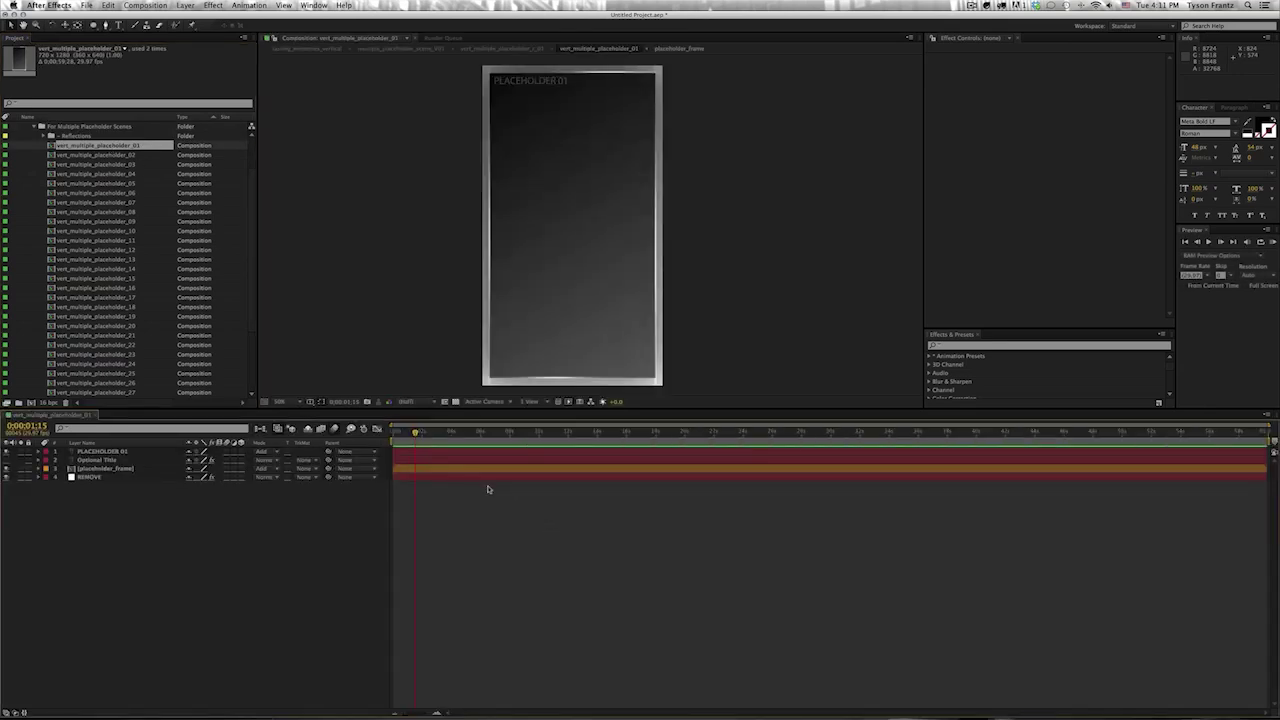
- Move to about four seconds and inspect the PLACEHOLDER 01 and Optional Title layers
left_click(154, 163, "shift")
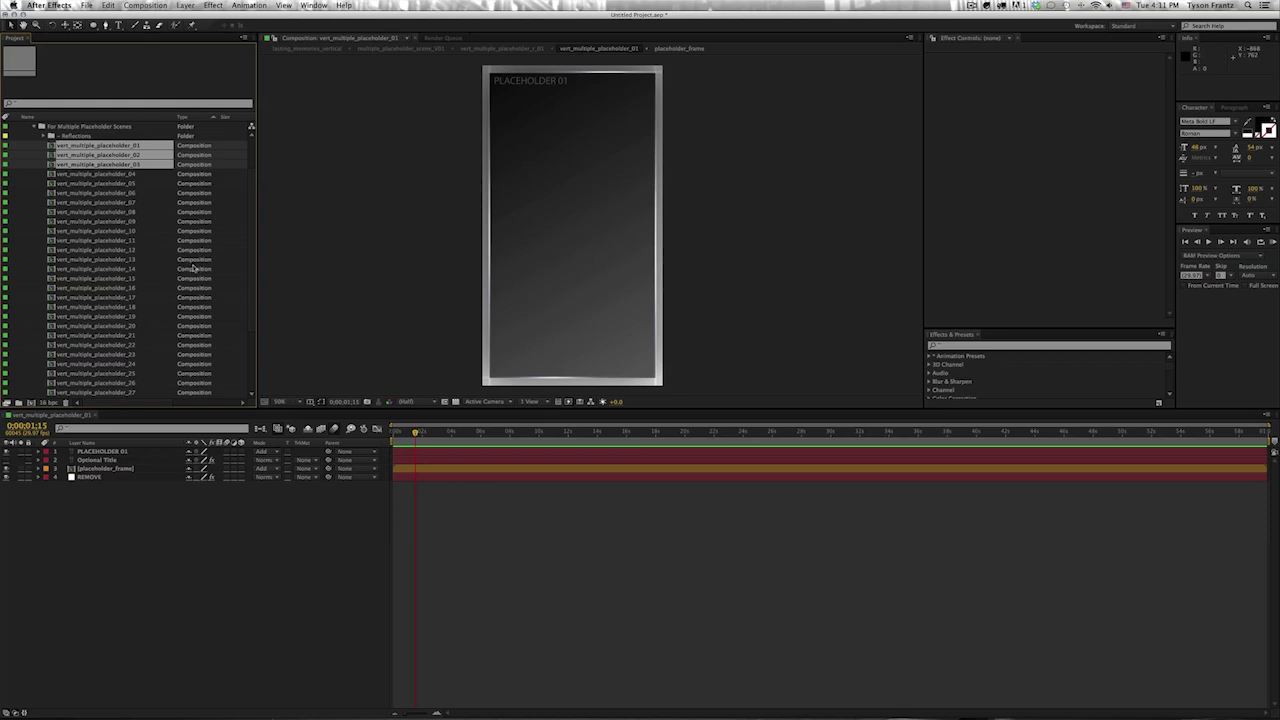
left_click(455, 433)
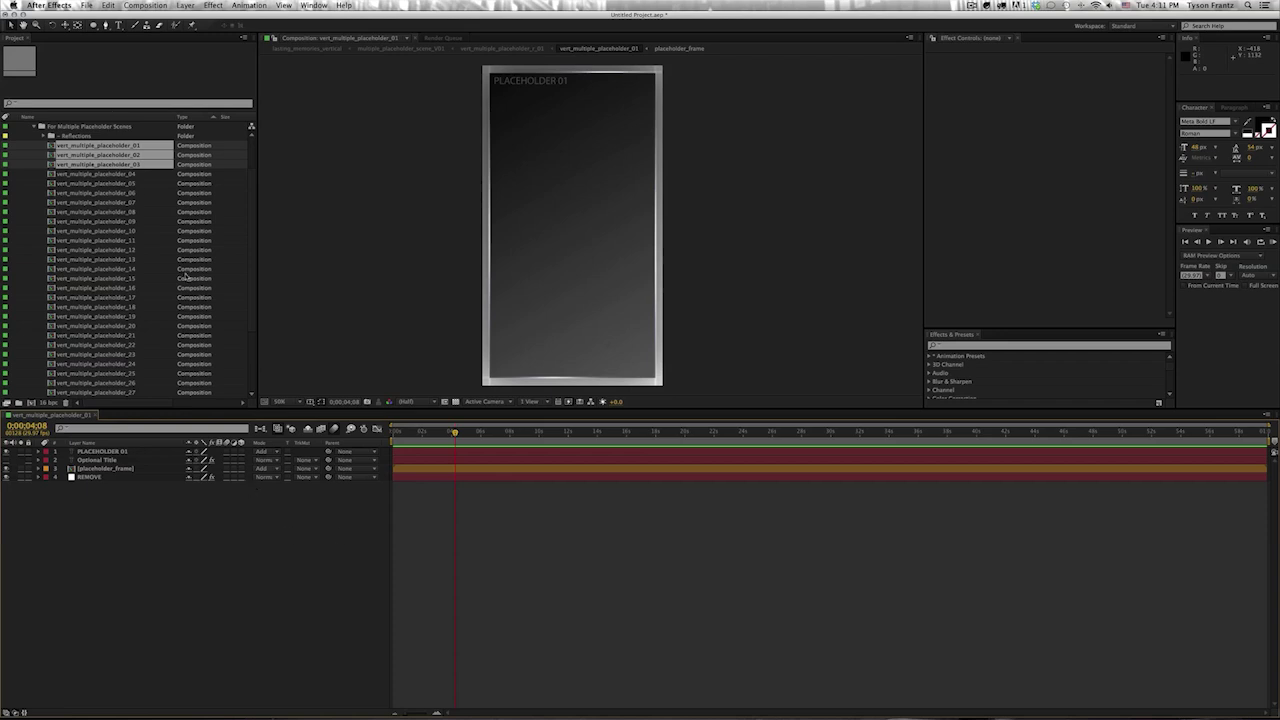
left_click(116, 183)
left_click(128, 148)
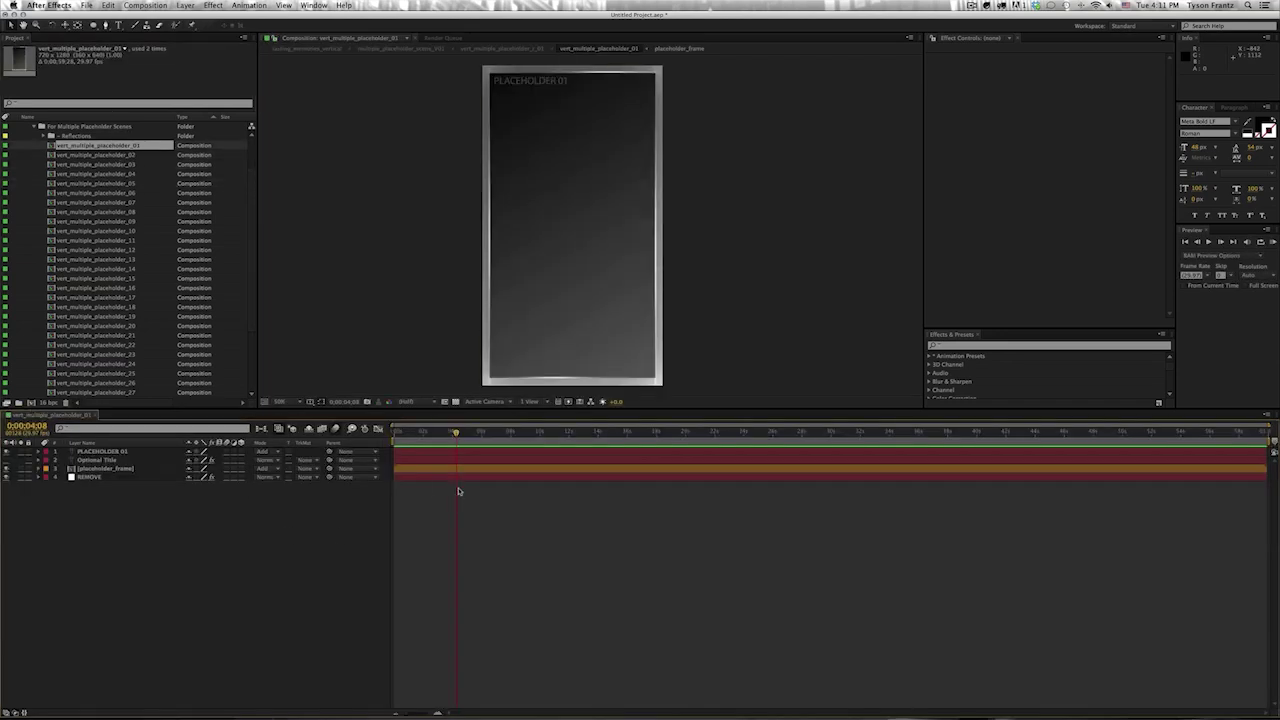
left_click(88, 452)
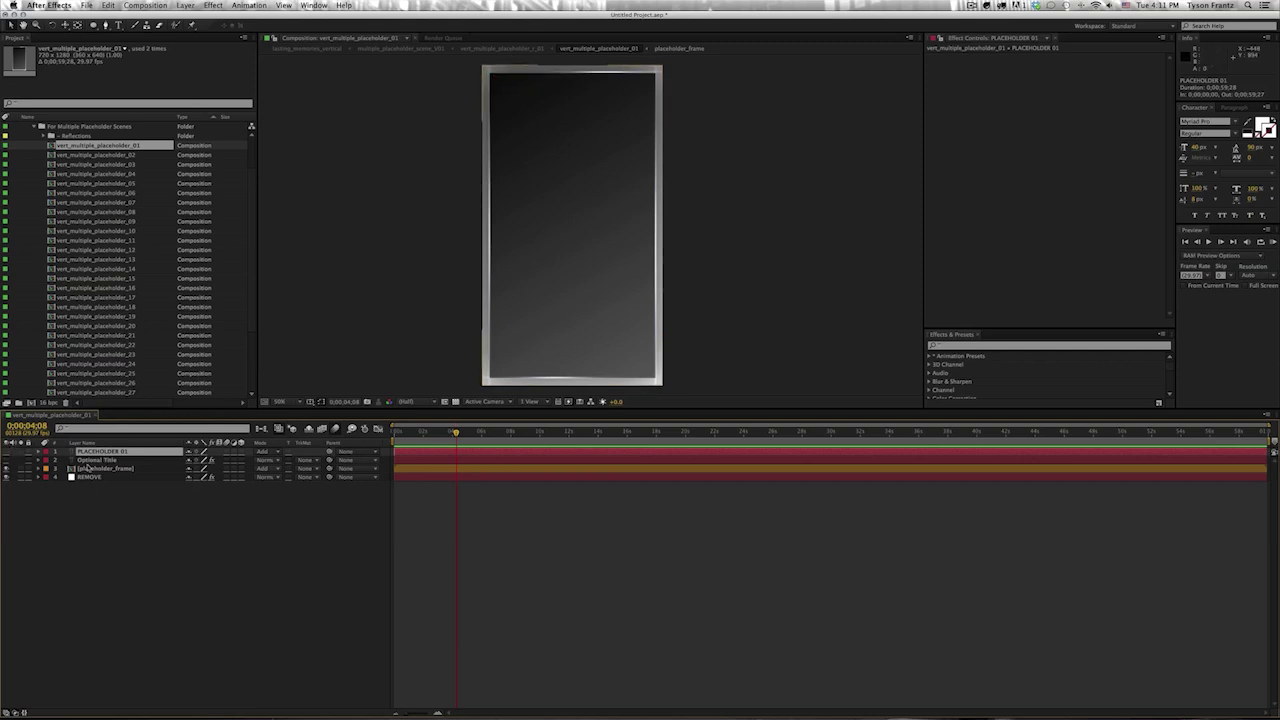
left_click(97, 460)
left_click(95, 452)
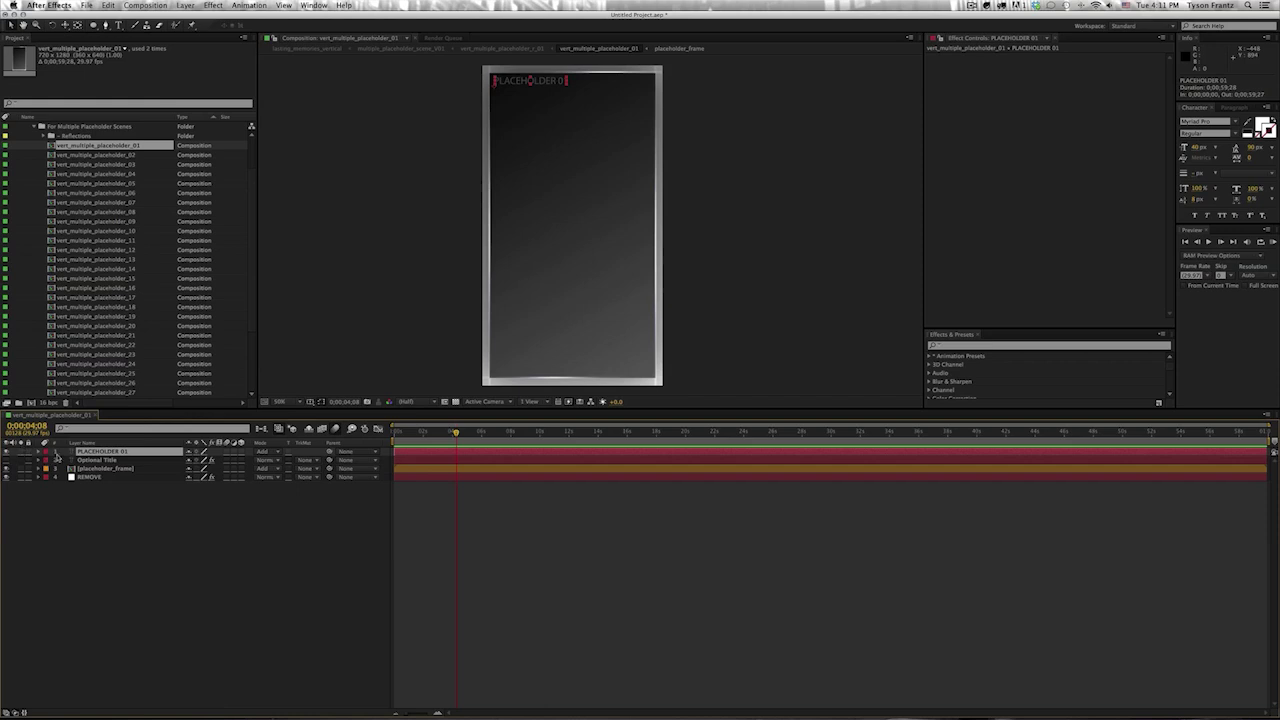
- Hide the PLACEHOLDER 01 label and move the Optional Title text slightly down
left_click(7, 452)
left_click(7, 460)
left_click(98, 460)
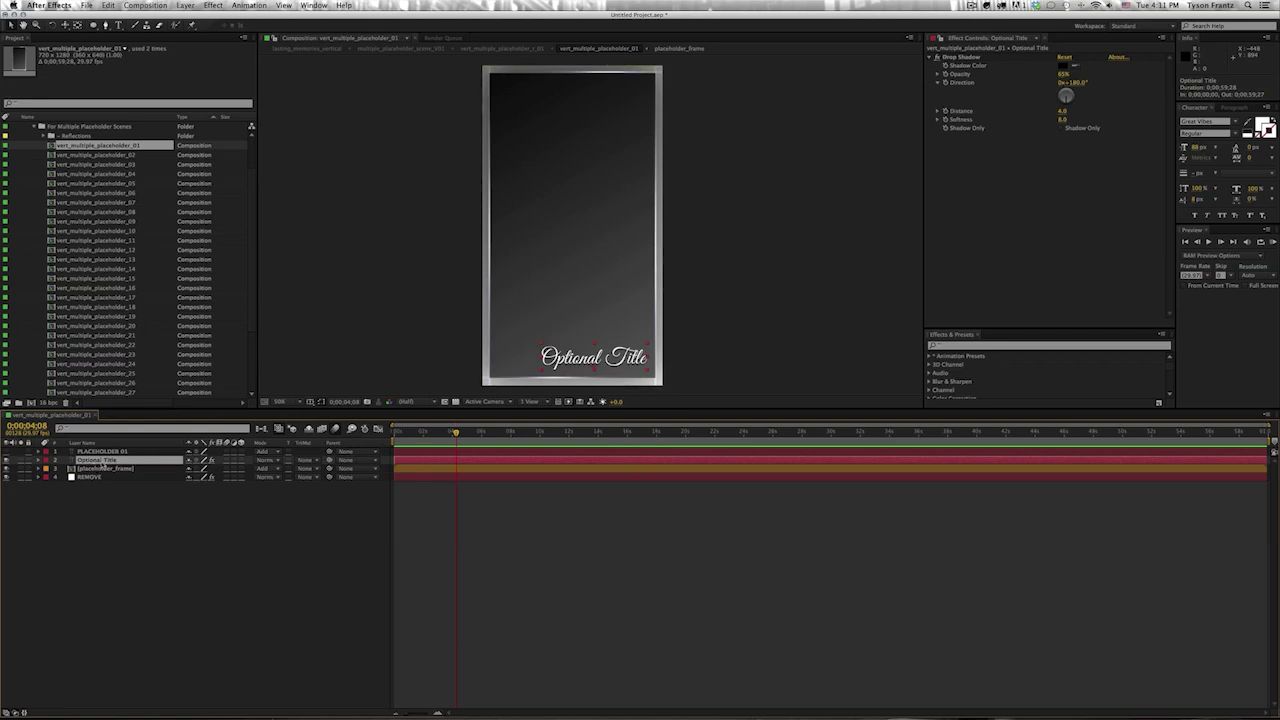
mouse_move(612, 354)
left_mouse_down()
mouse_move(565, 95)
mouse_move(614, 365)
left_mouse_up()
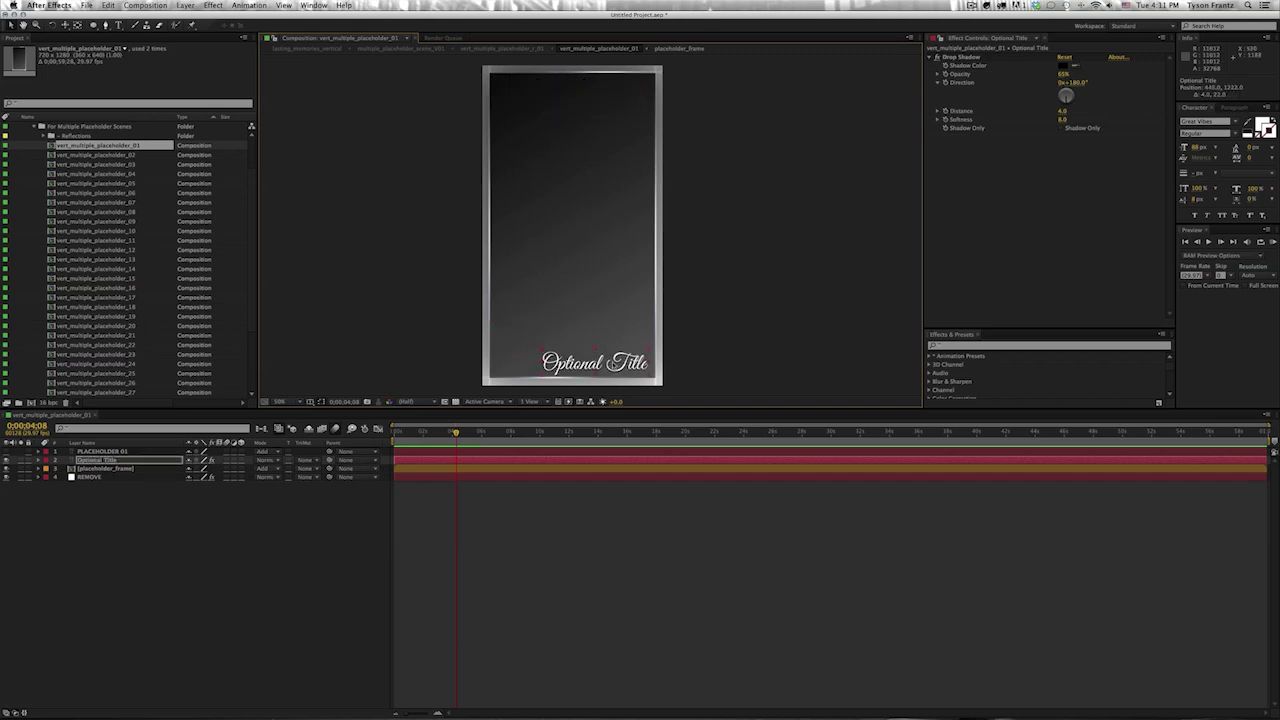
- Retype the optional title as 'Our New Text' and adjust its position
double_click(614, 365)
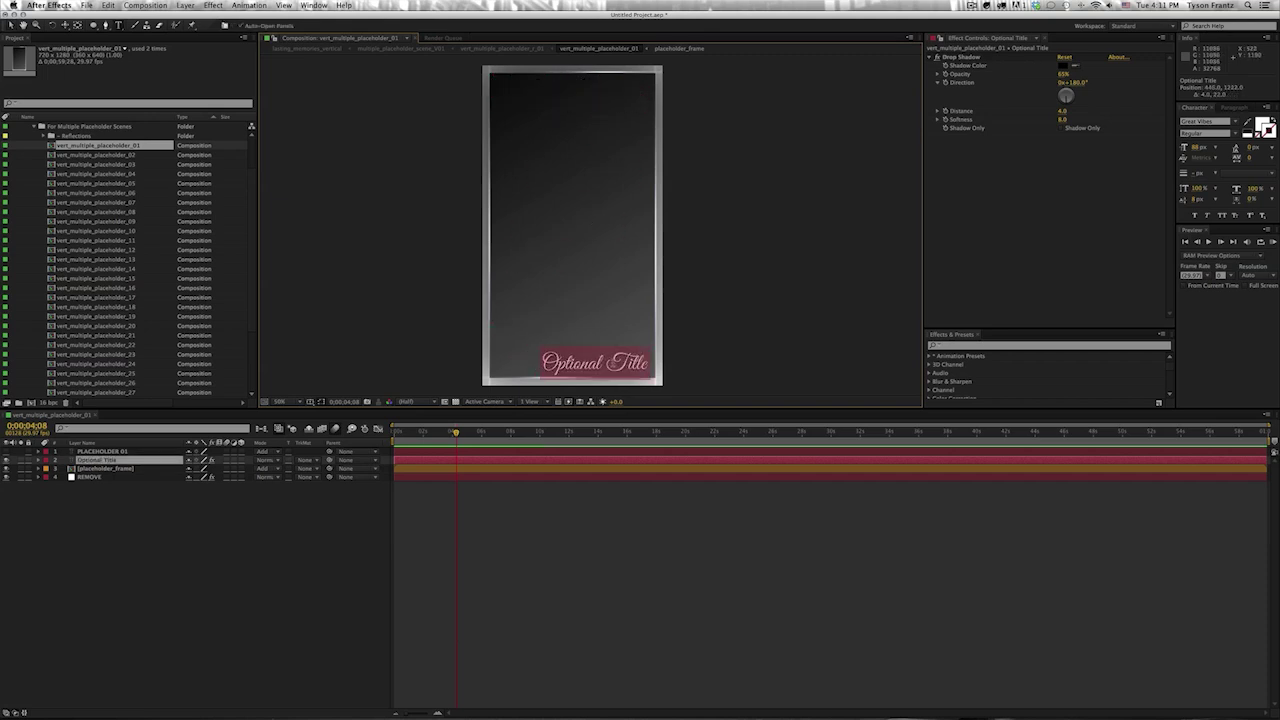
type("Our Ne")
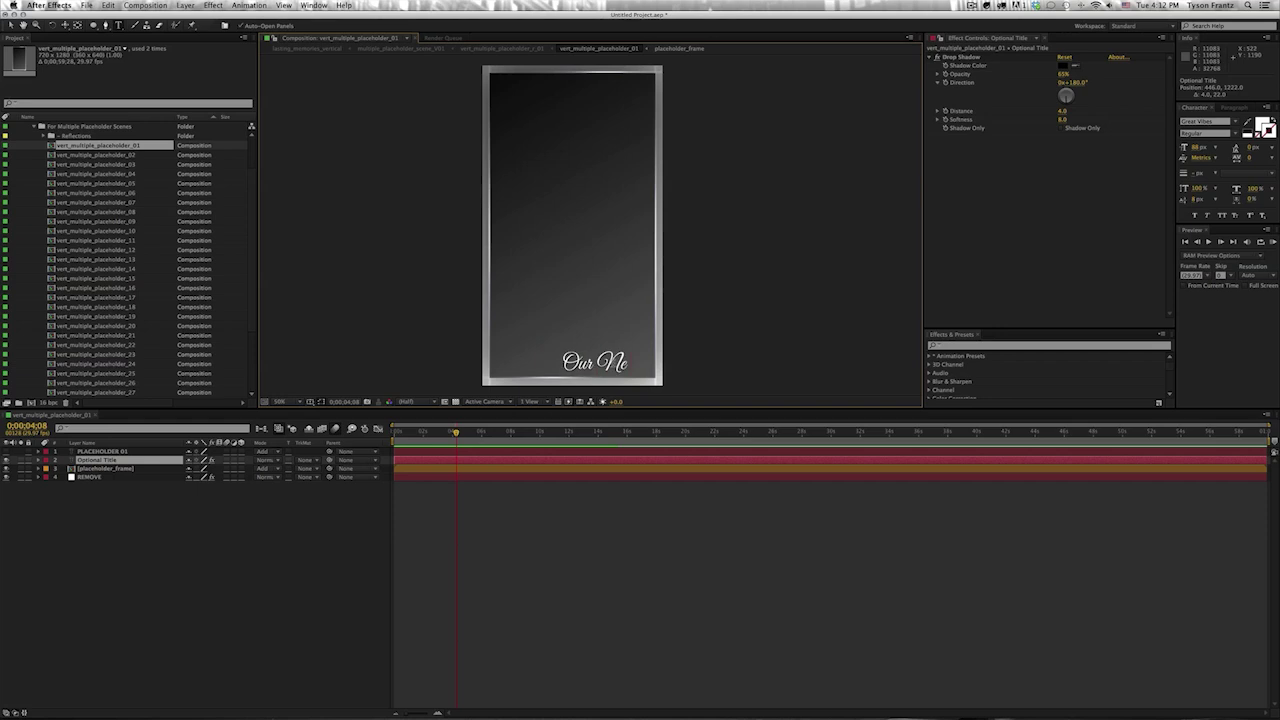
type("w Text")
key("KP_Enter")
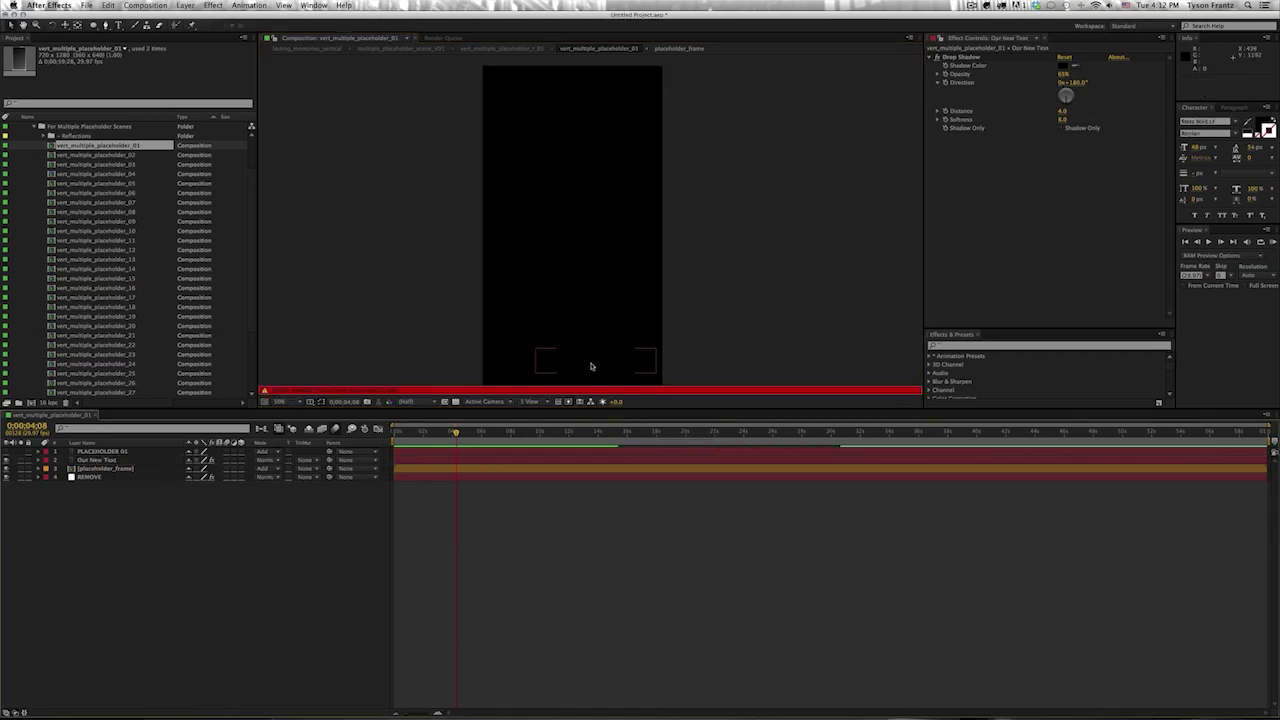
left_click_drag(616, 365, 611, 369)
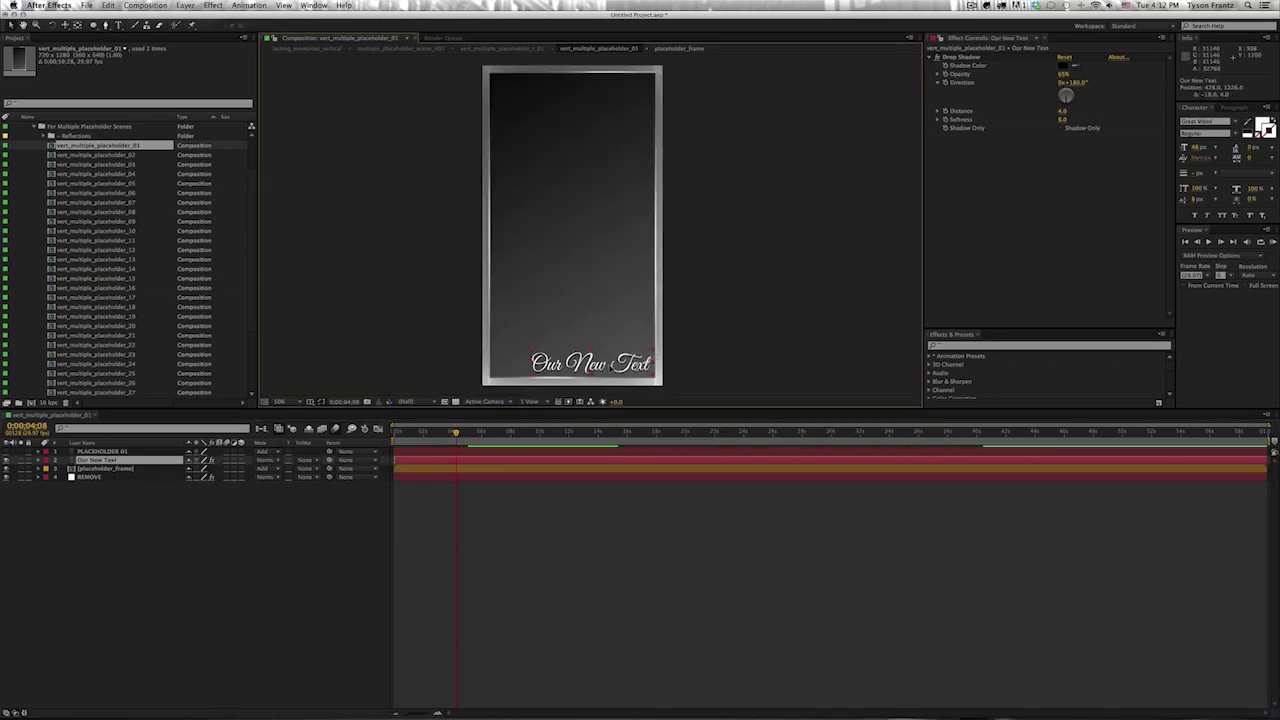
left_click(95, 488)
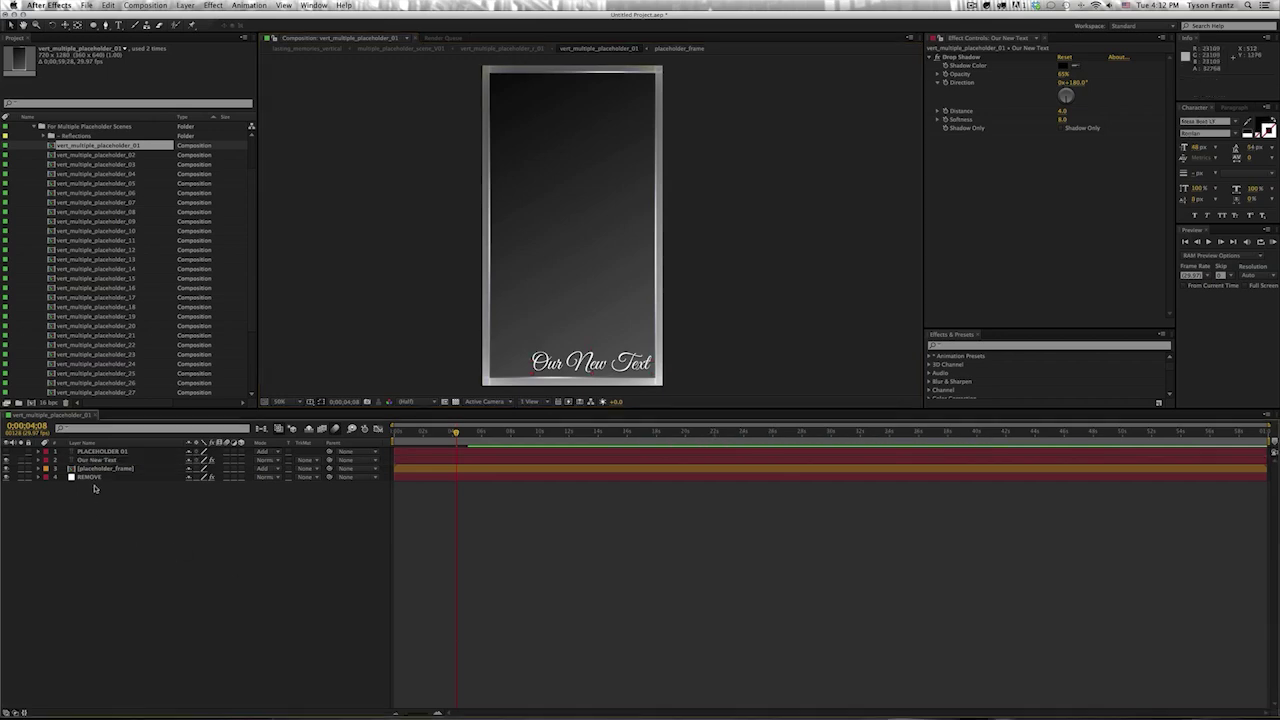
left_click(100, 469)
left_click(95, 477)
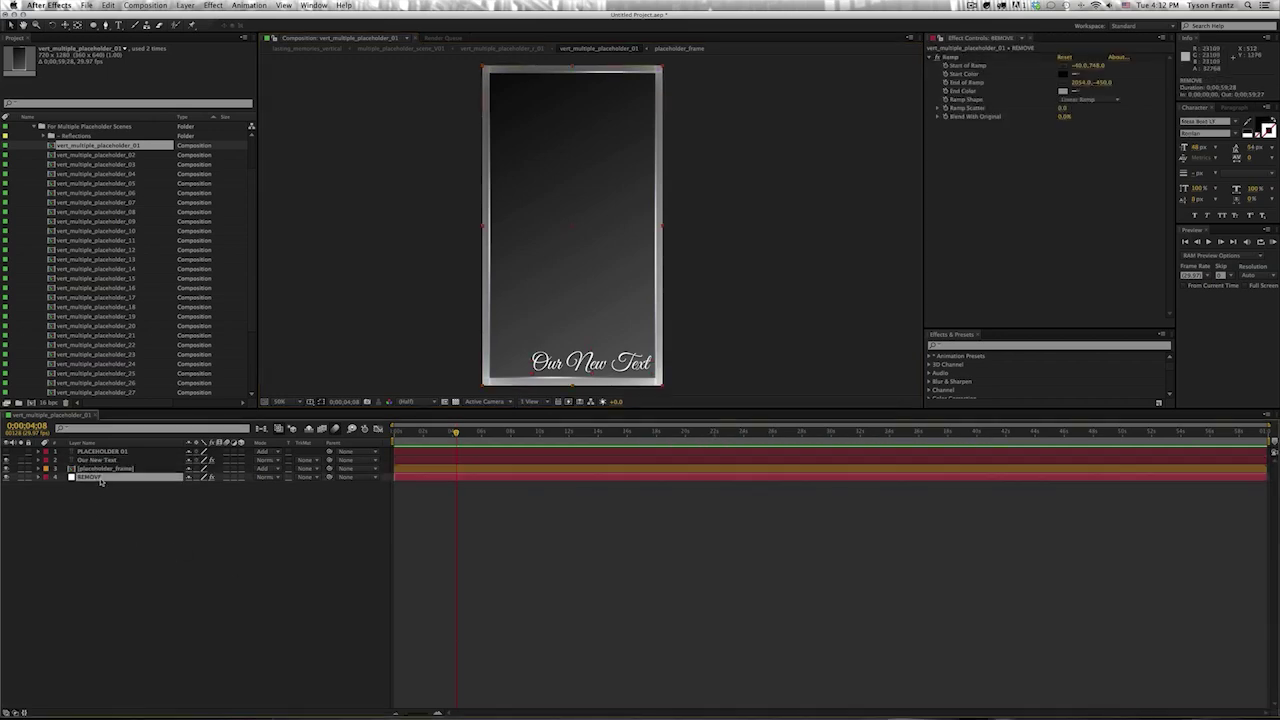
- Toggle the REMOVE layer's visibility off and on to check its effect
left_click(5, 478)
left_click(5, 478)
scroll(76, 245, "up", 3)
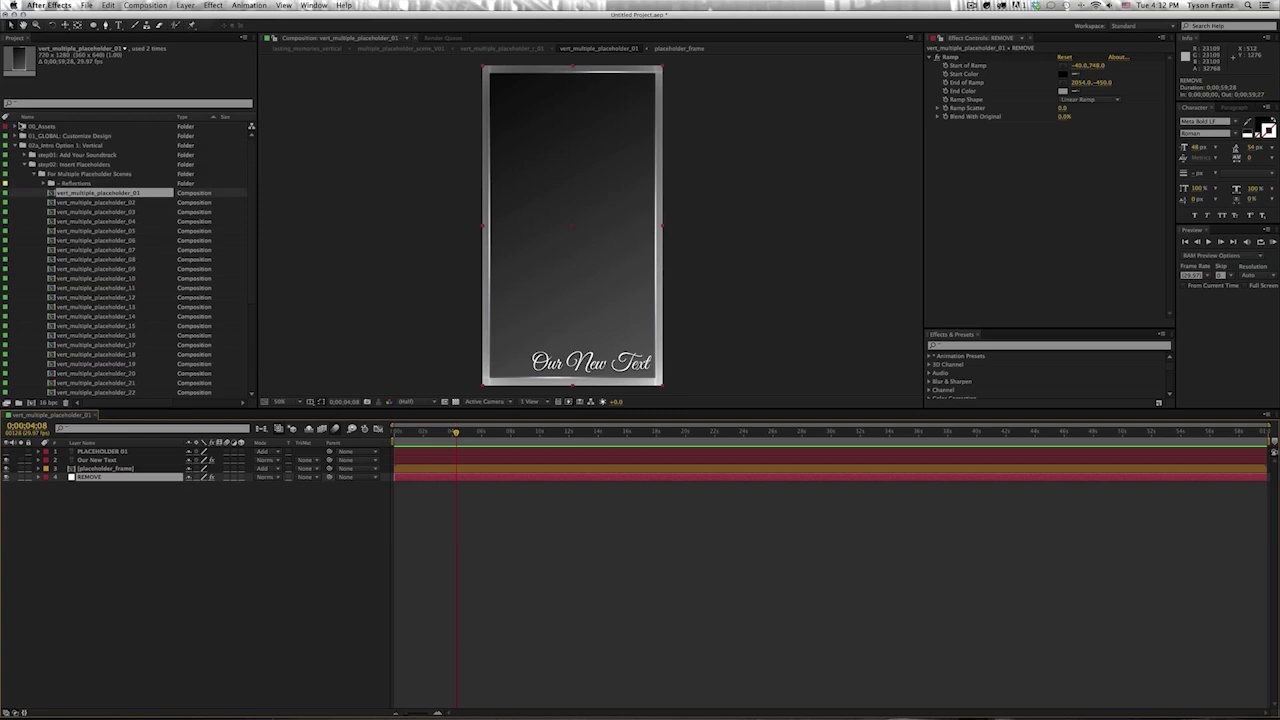
scroll(95, 268, "down", 2)
scroll(95, 268, "down", 2)
scroll(95, 268, "down", 3)
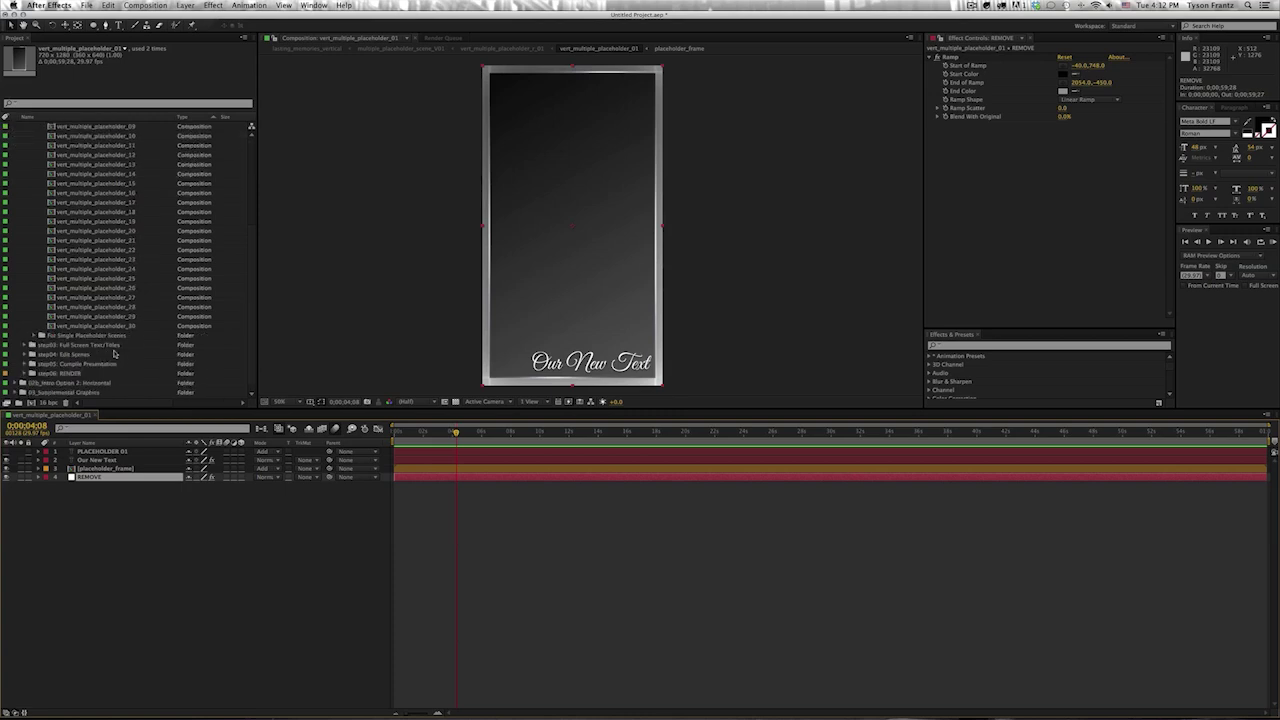
scroll(95, 268, "up", 7)
- Import four JPGs from Photography > Shutterstock > wedding > set 01 > low res into 00_Assets > footage > images
left_click(15, 127)
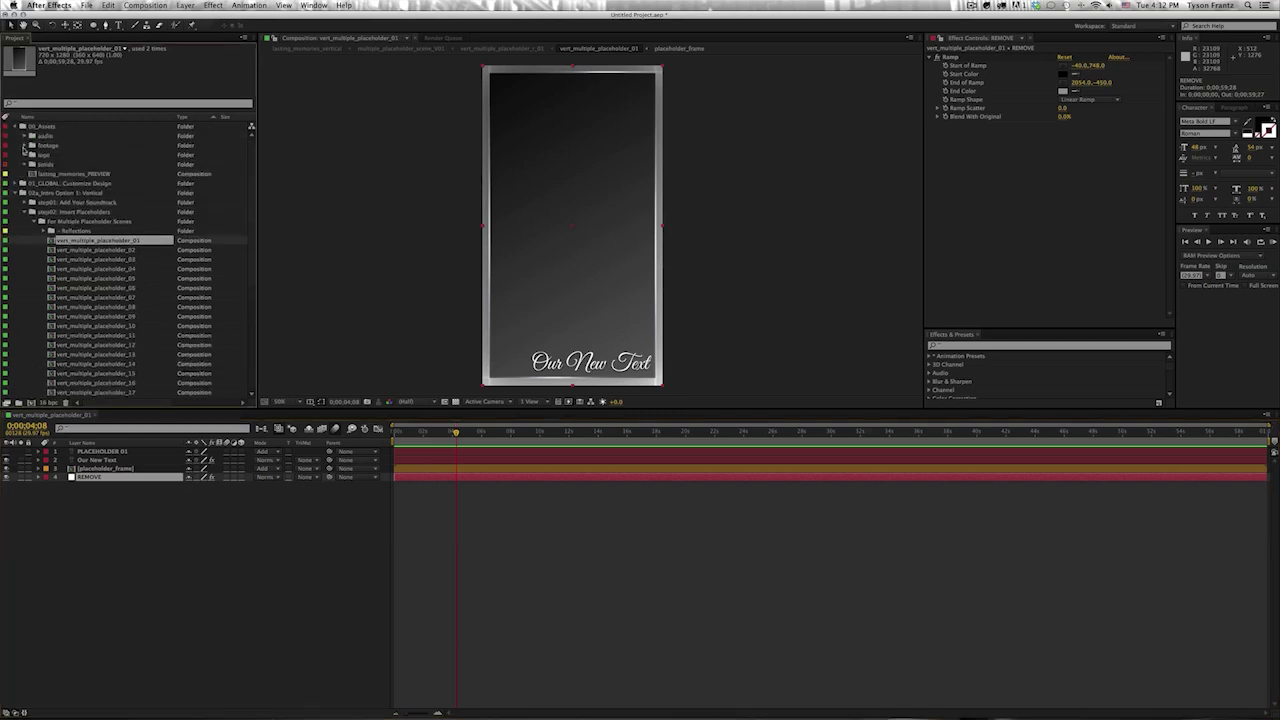
left_click(24, 146)
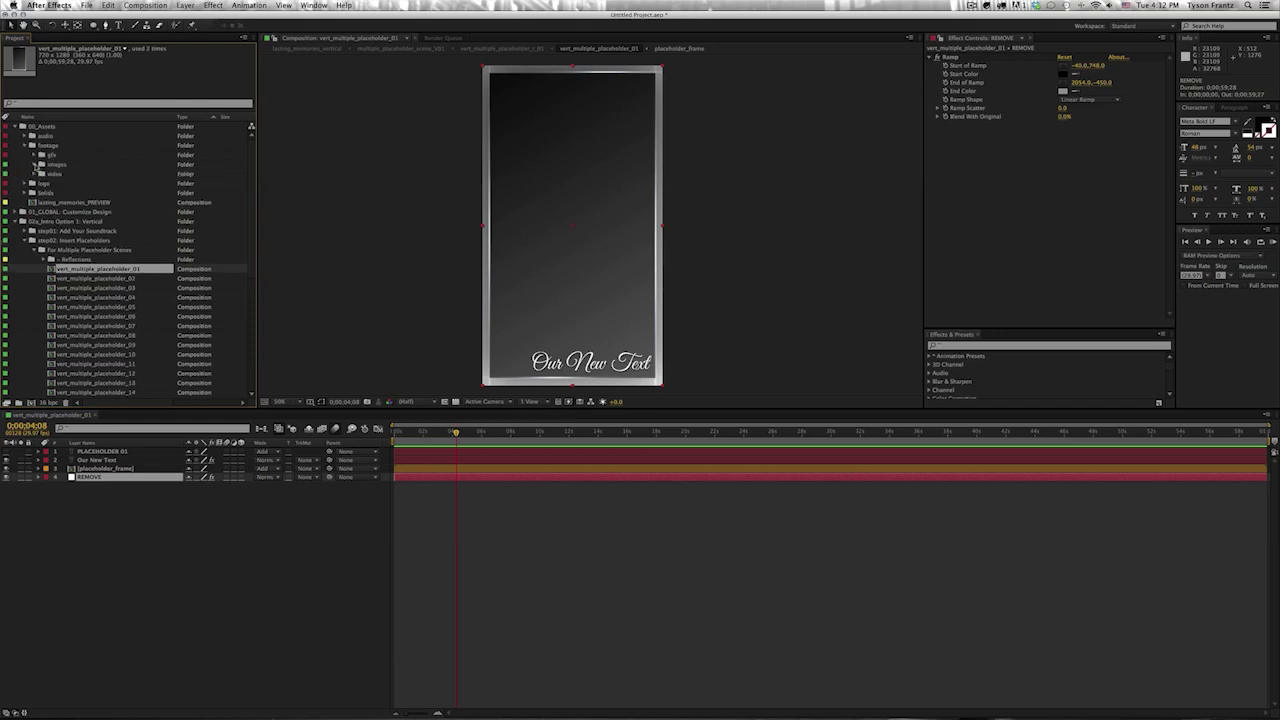
left_click(58, 165)
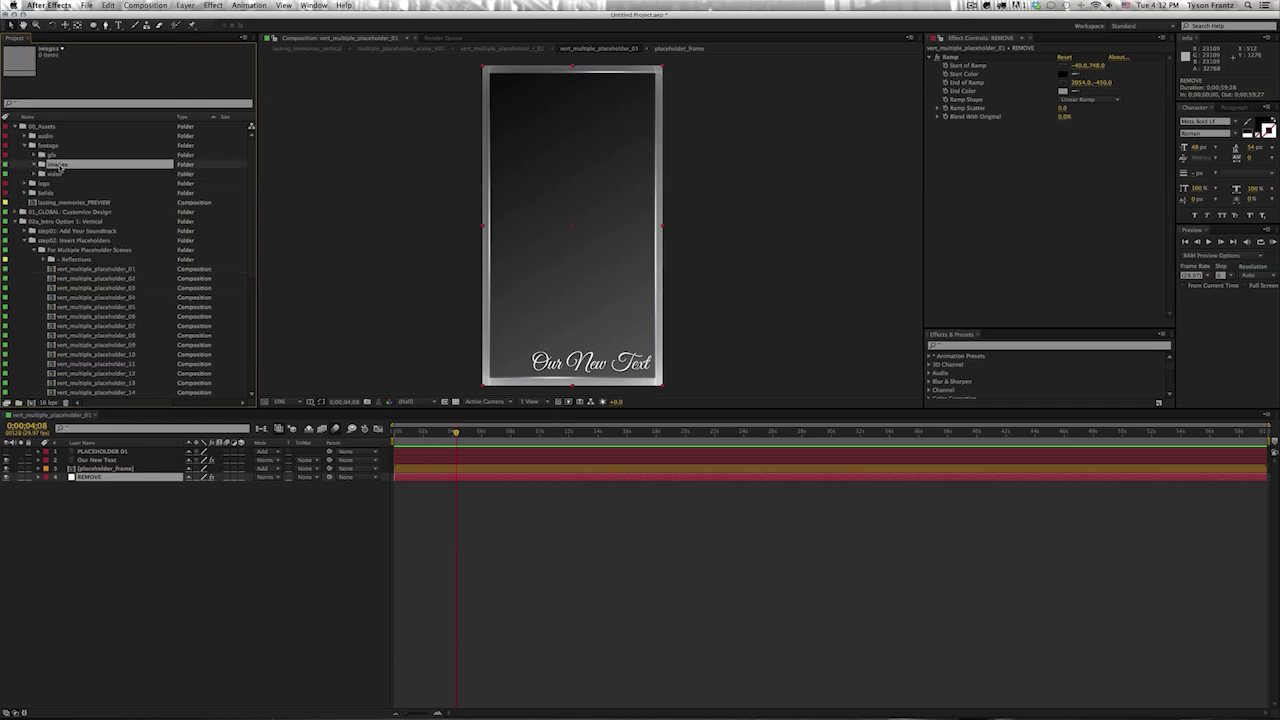
double_click(58, 166)
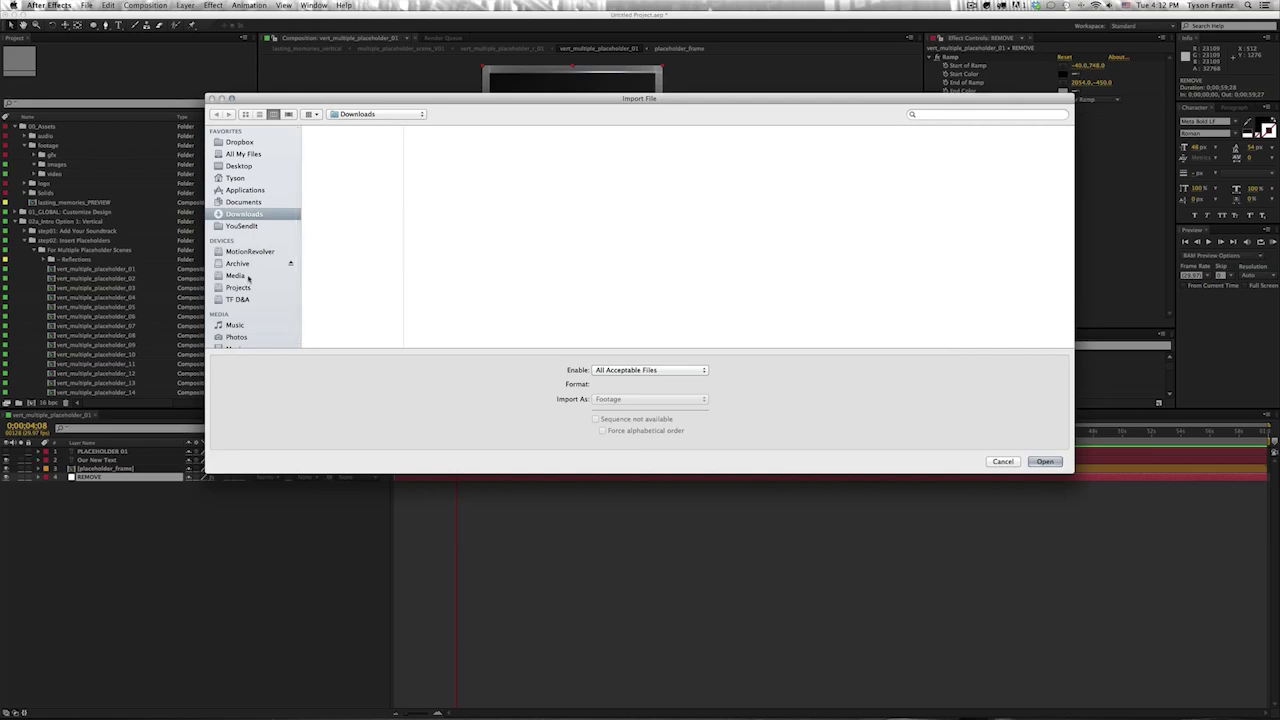
left_click(240, 276)
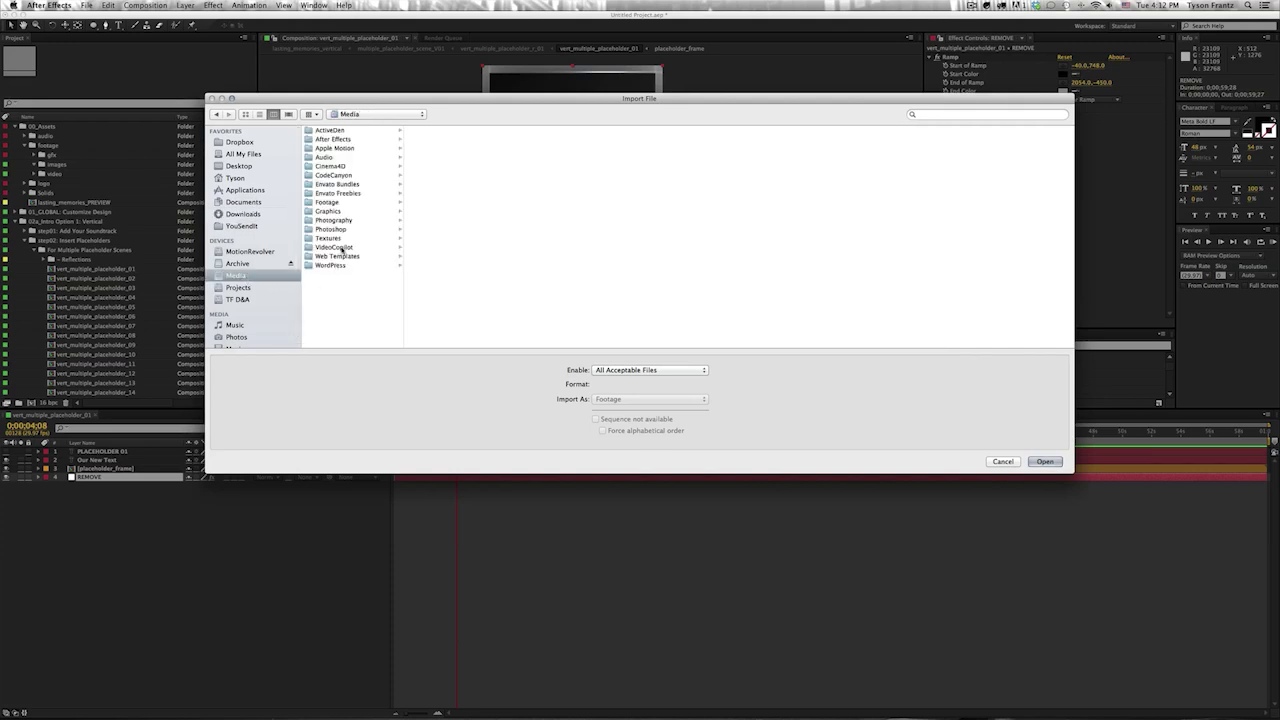
left_click(340, 247)
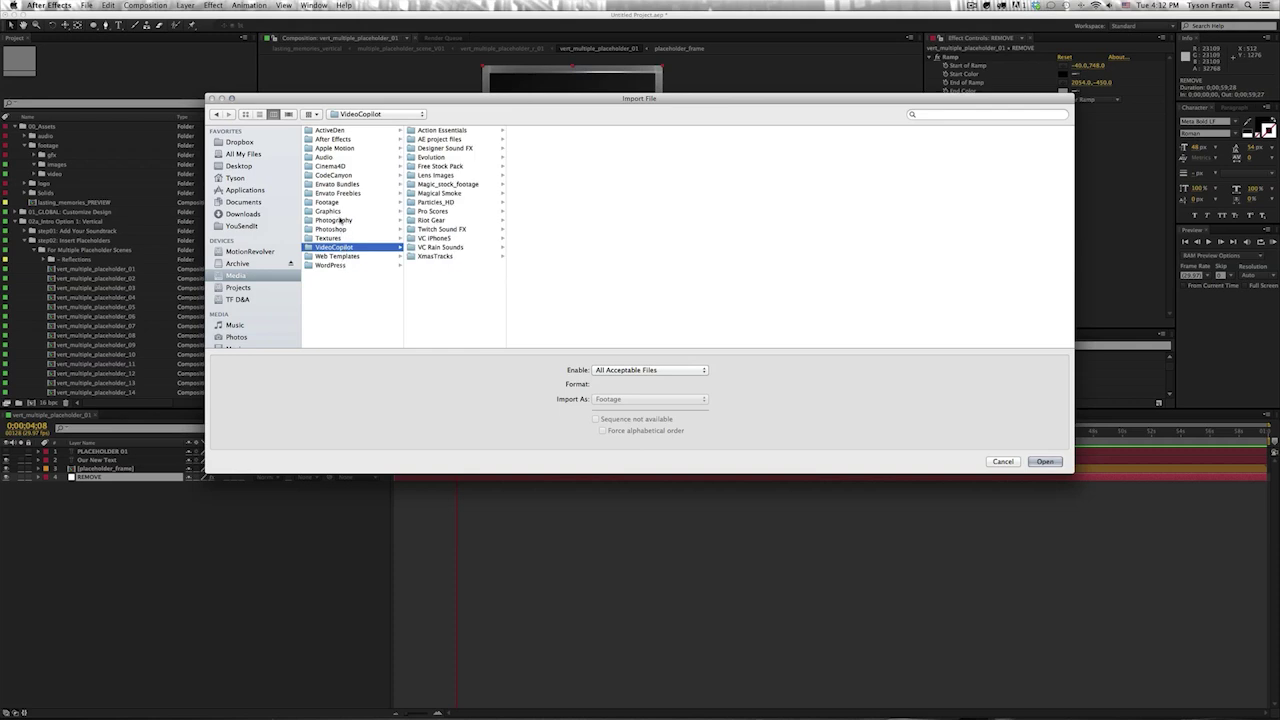
left_click(335, 229)
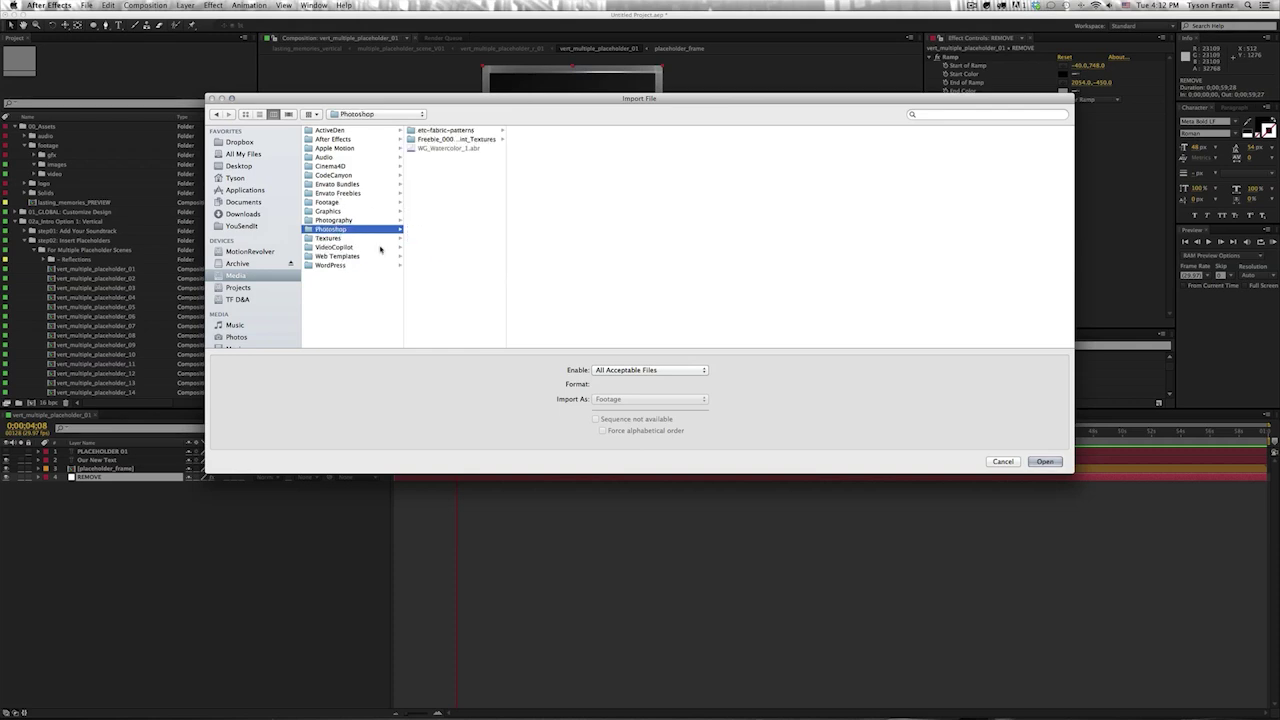
key("Up")
left_click(436, 229)
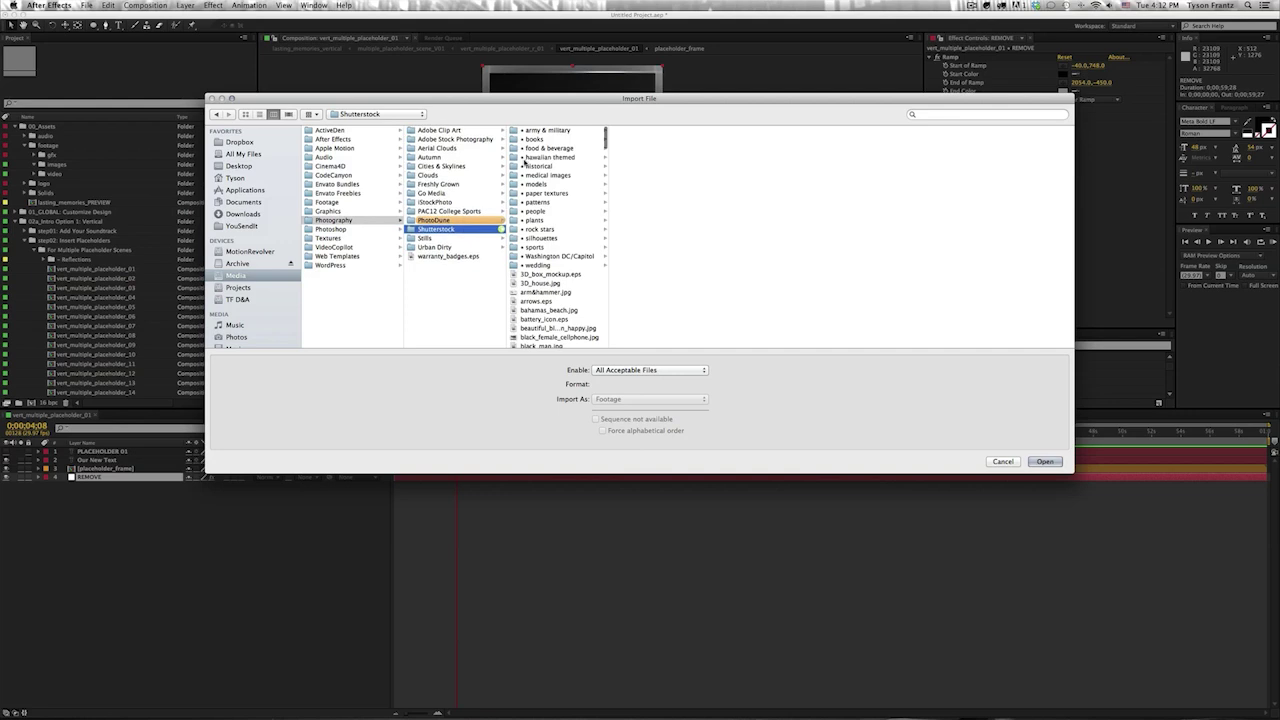
left_click(540, 265)
left_click(650, 131)
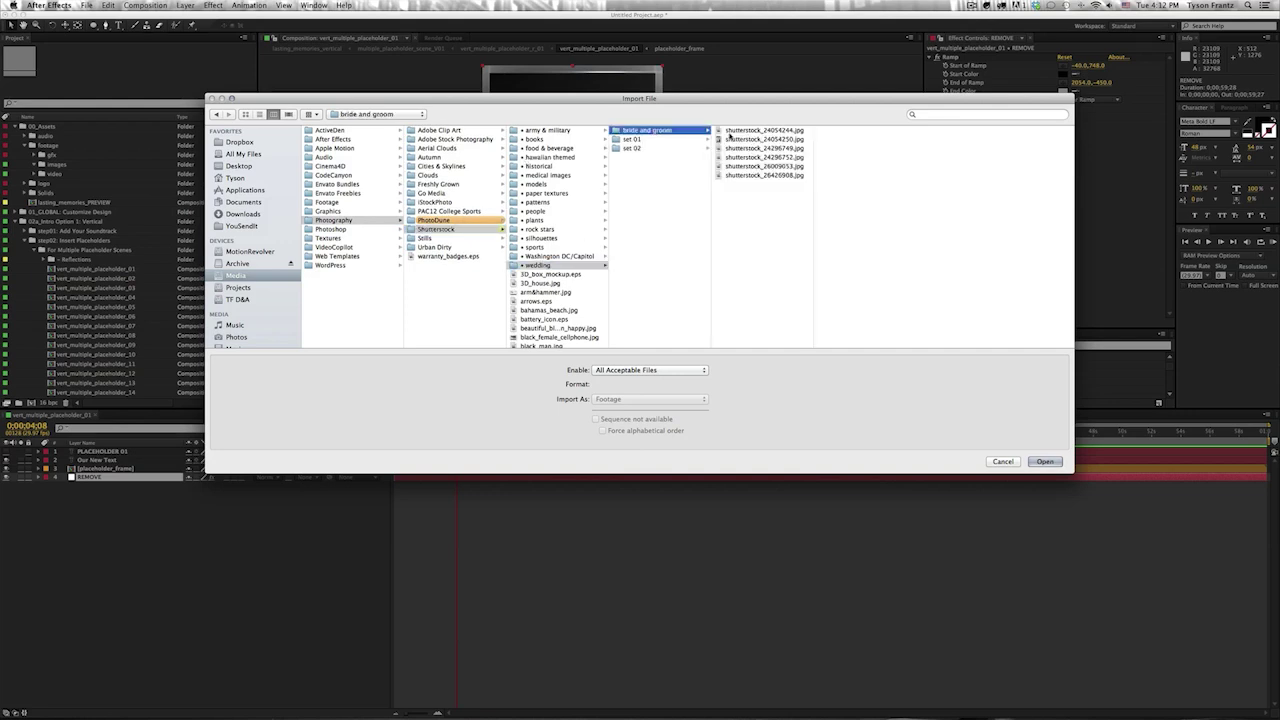
key("Down")
left_click(740, 131)
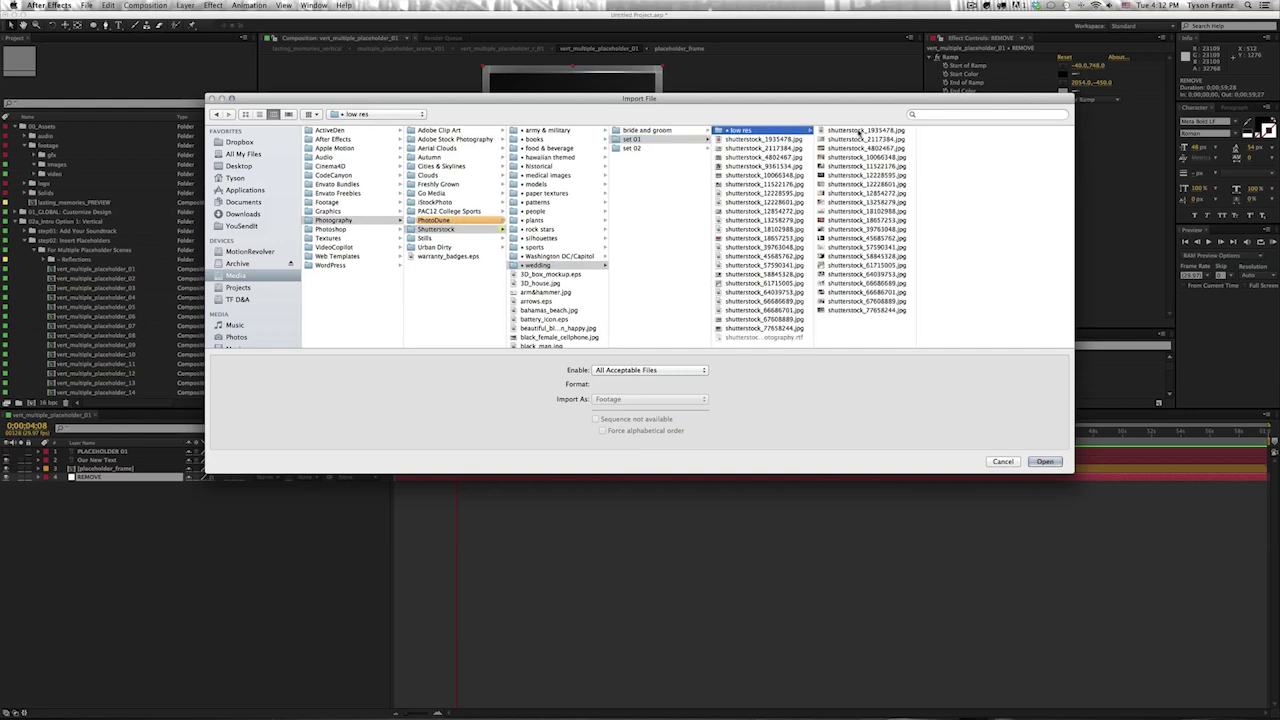
left_click_drag(860, 133, 836, 173)
key("Return")
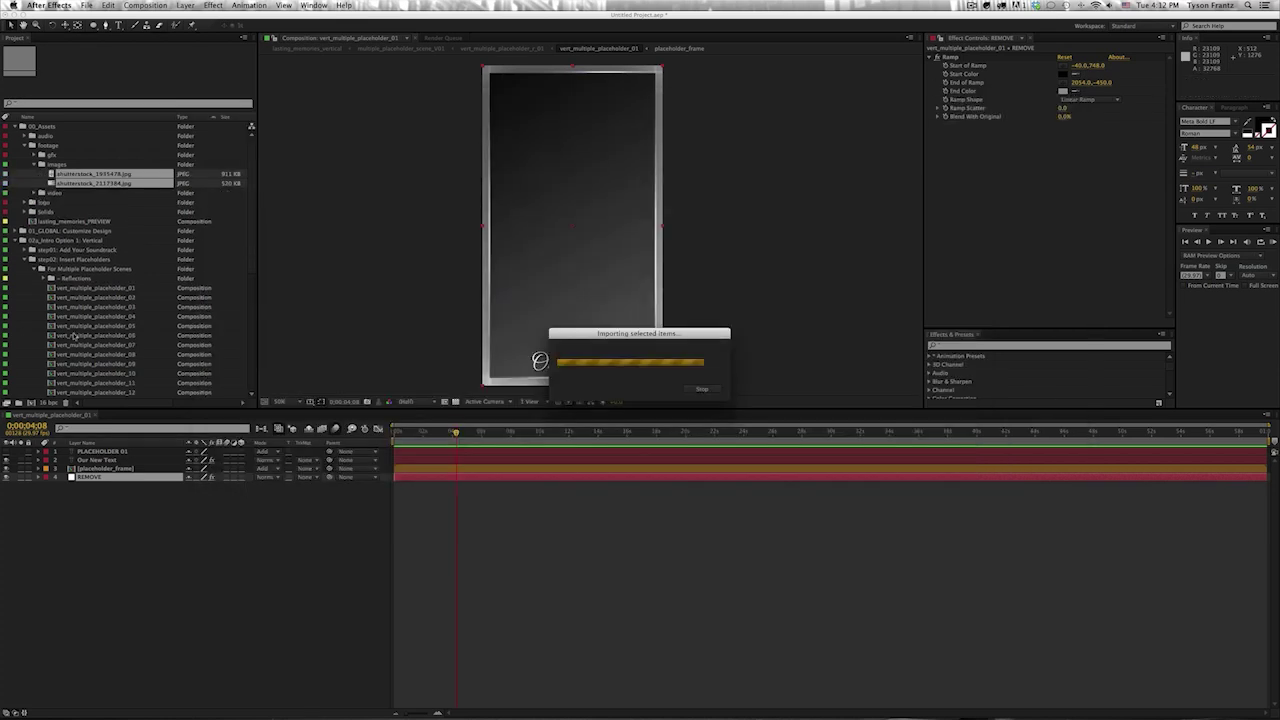
left_click(94, 174)
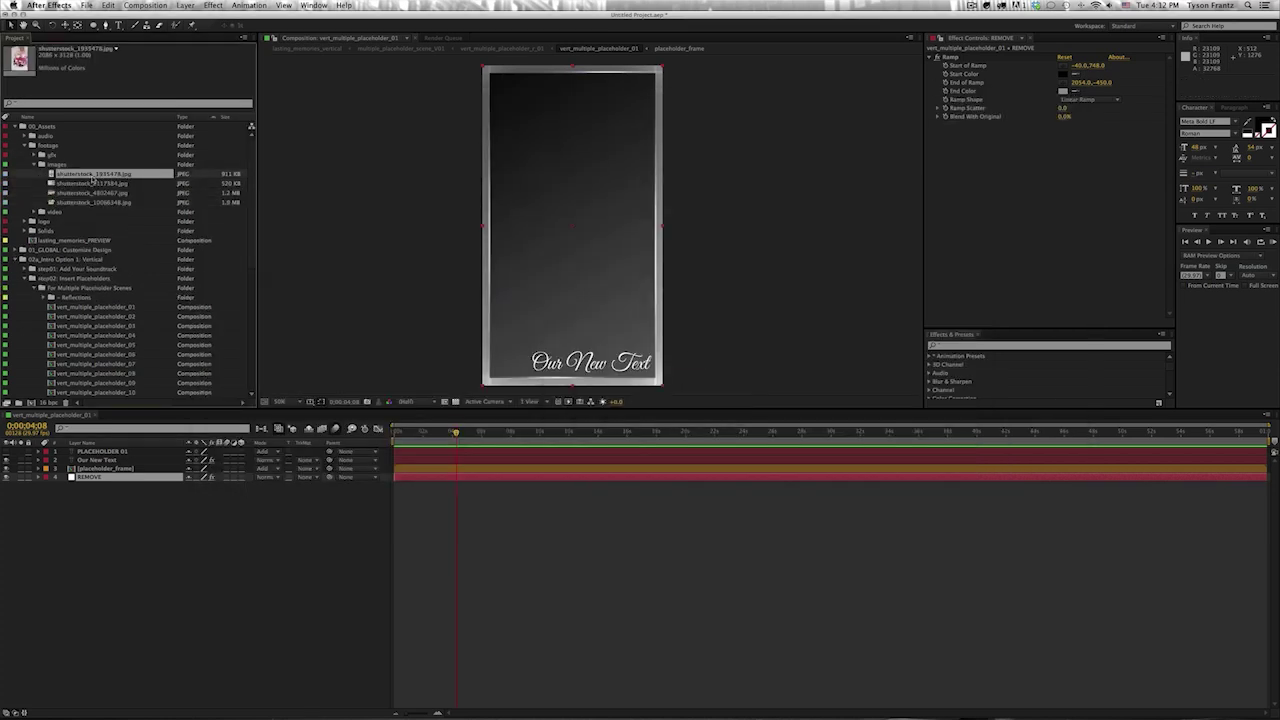
- Add shutterstock_1935478.jpg to placeholder 01 and hide the REMOVE layer to reveal it
left_click(82, 165)
left_click(88, 175)
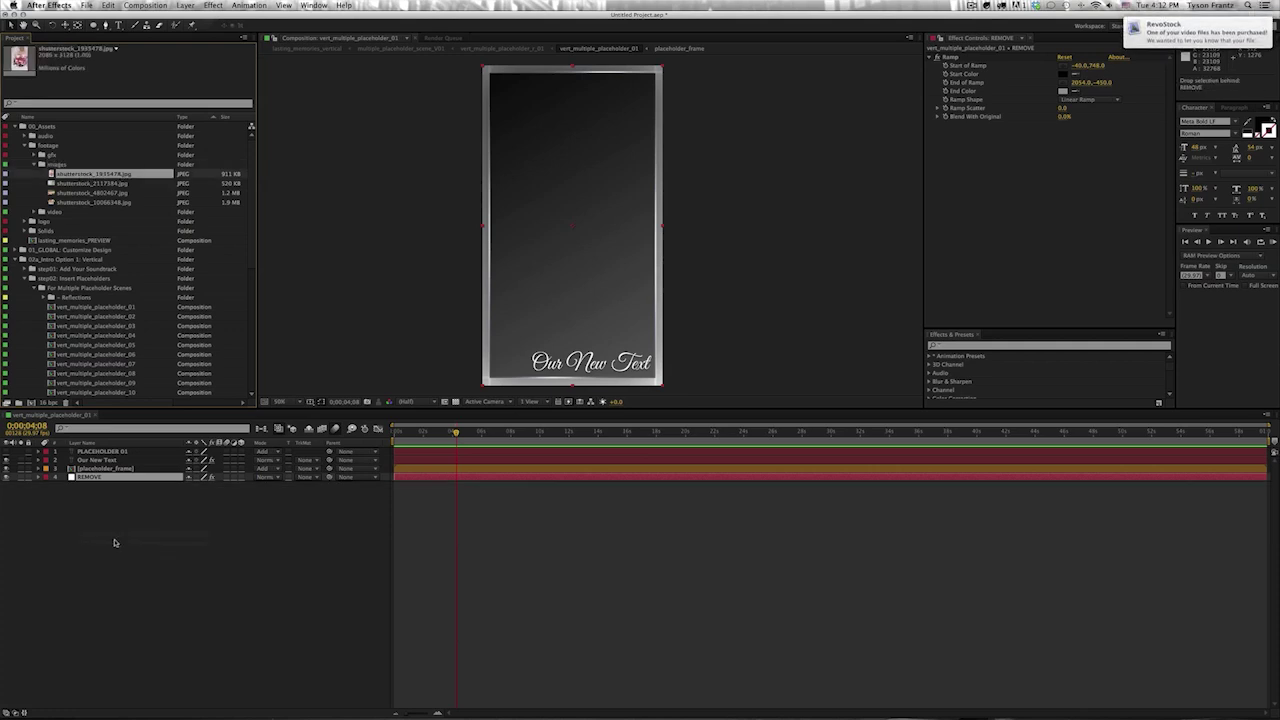
left_click_drag(82, 174, 115, 540)
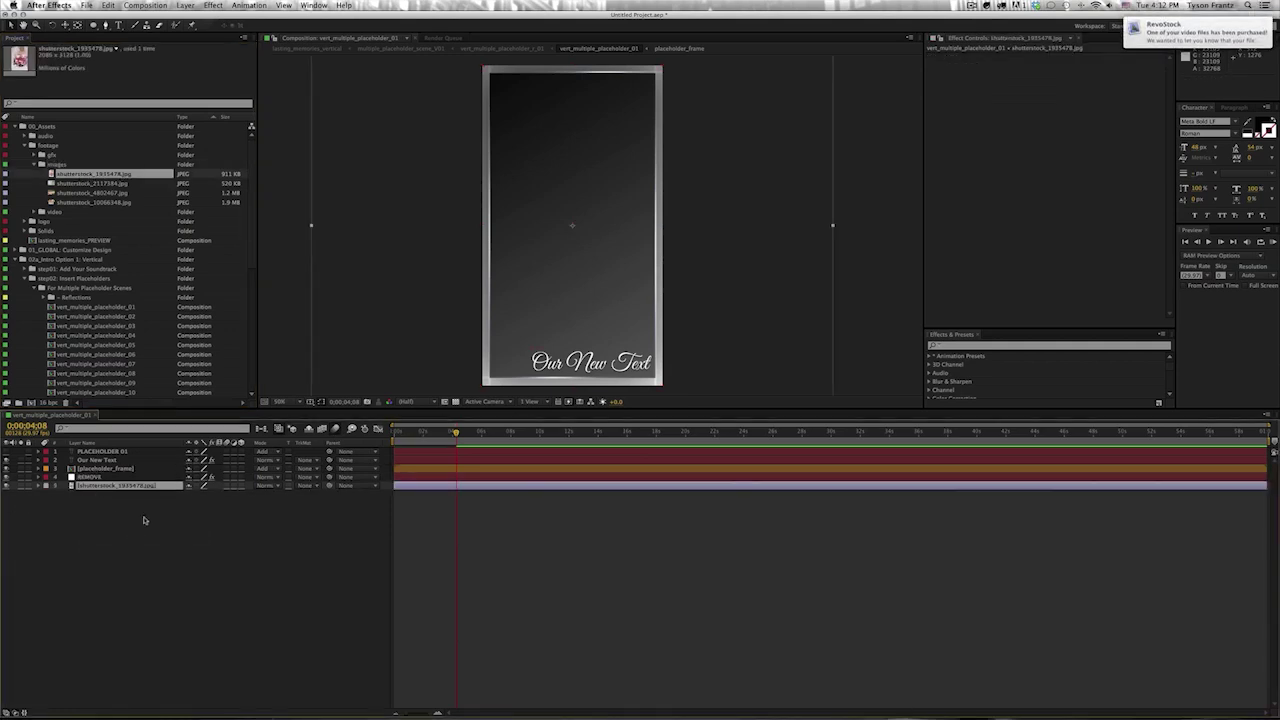
left_click(90, 477)
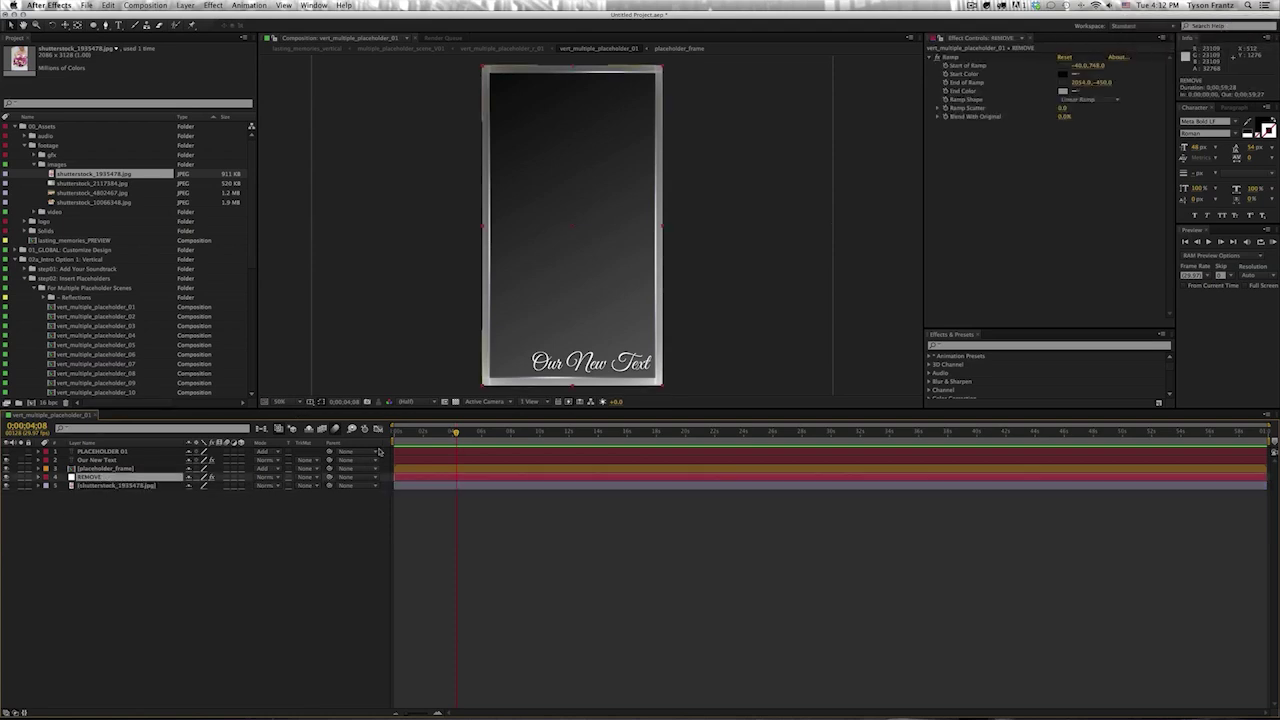
left_click(7, 478)
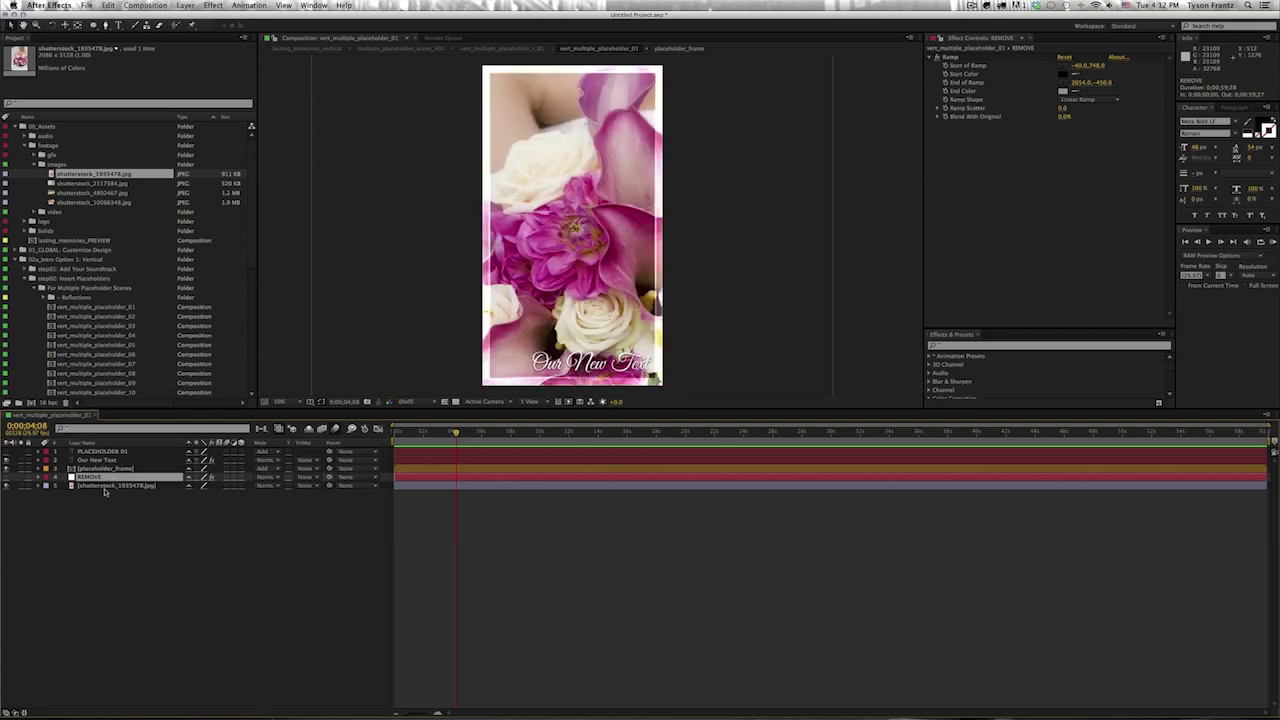
- Scale the bridal bouquet photo down to 42%, then open vert_multiple_placeholder_02
left_click(104, 486)
key("s")
left_click_drag(208, 494, 167, 498)
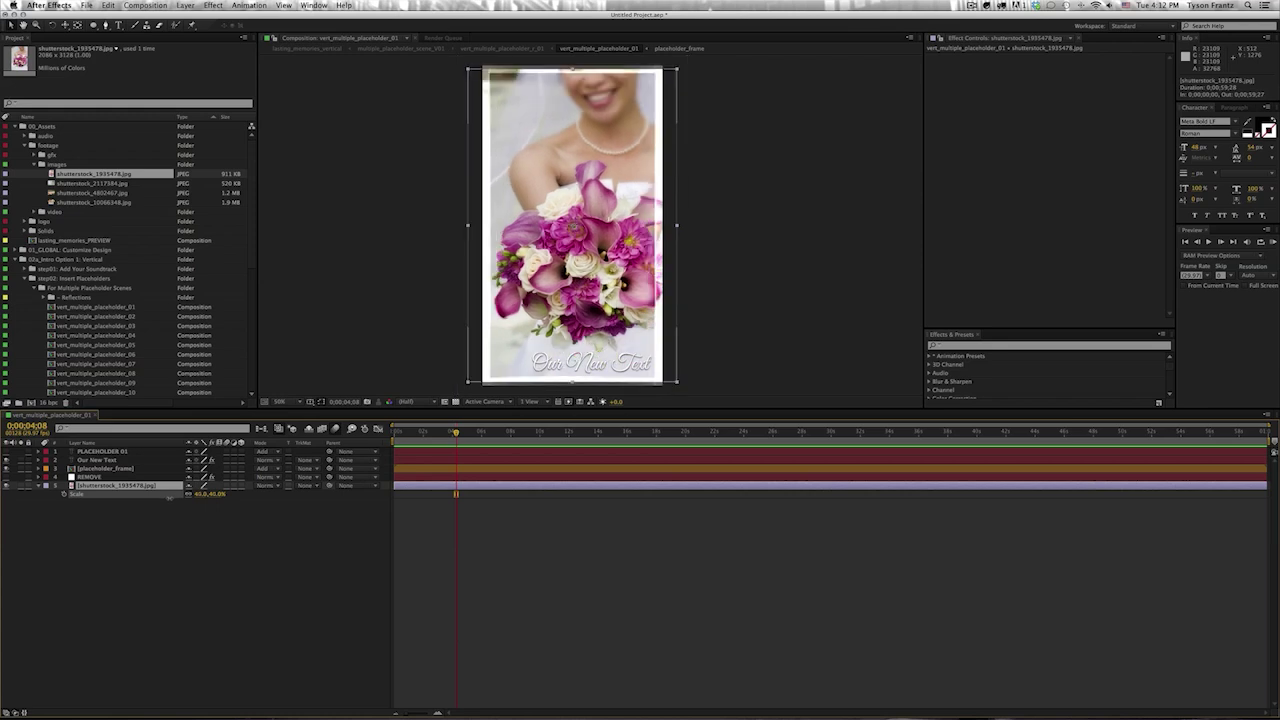
left_click(126, 544)
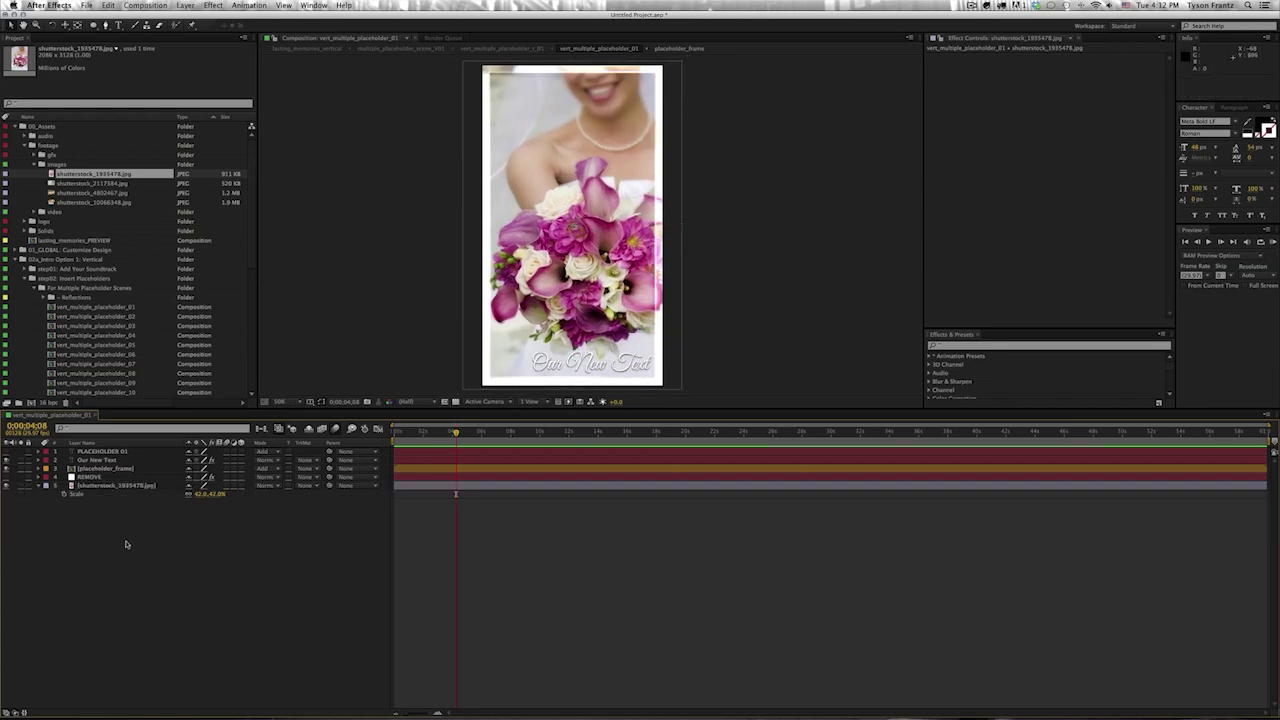
double_click(95, 316)
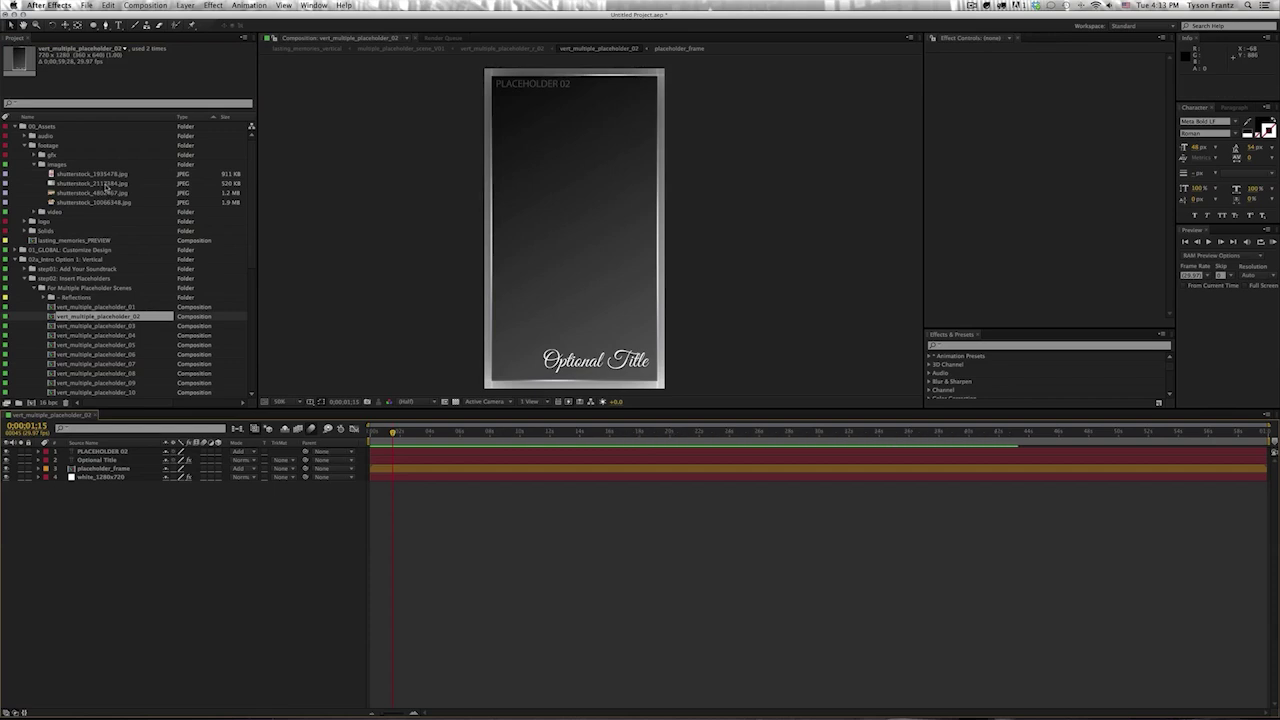
- Add the roses photo shutterstock_2117384.jpg to placeholder 02 and enlarge it to fill the frame
left_click_drag(93, 184, 68, 490)
key("s")
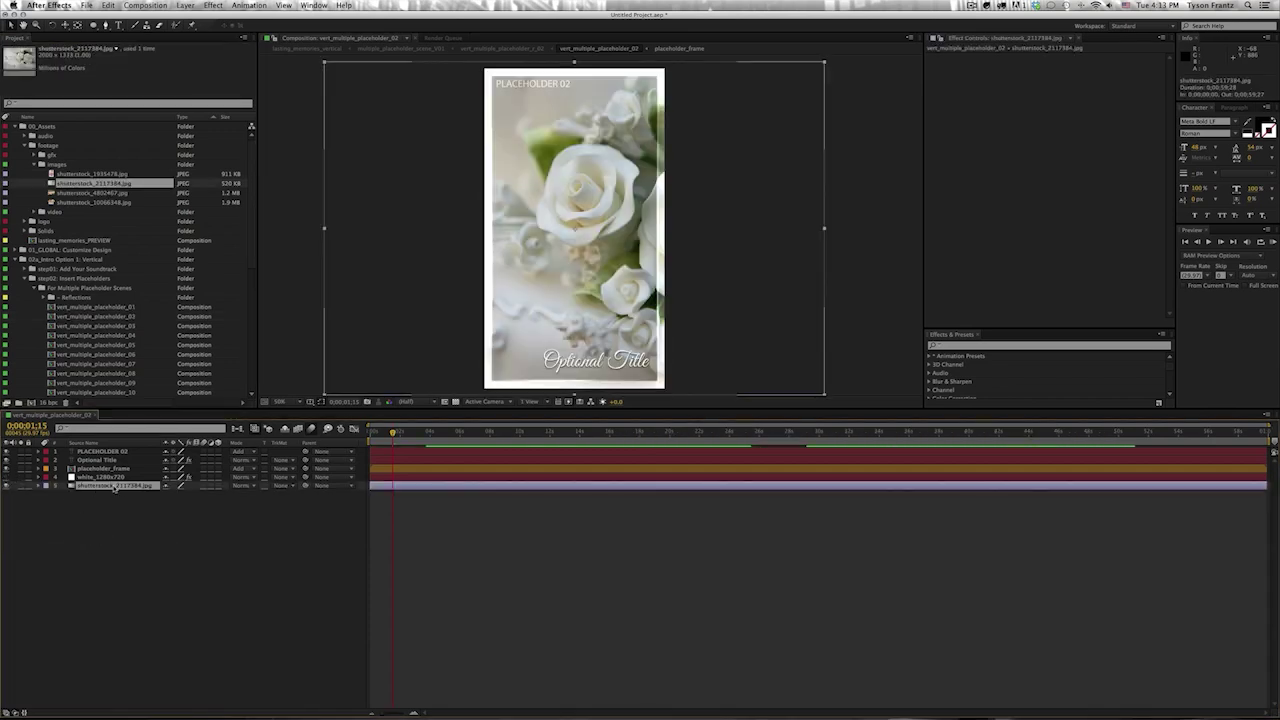
left_click_drag(168, 494, 275, 505)
left_click(213, 540)
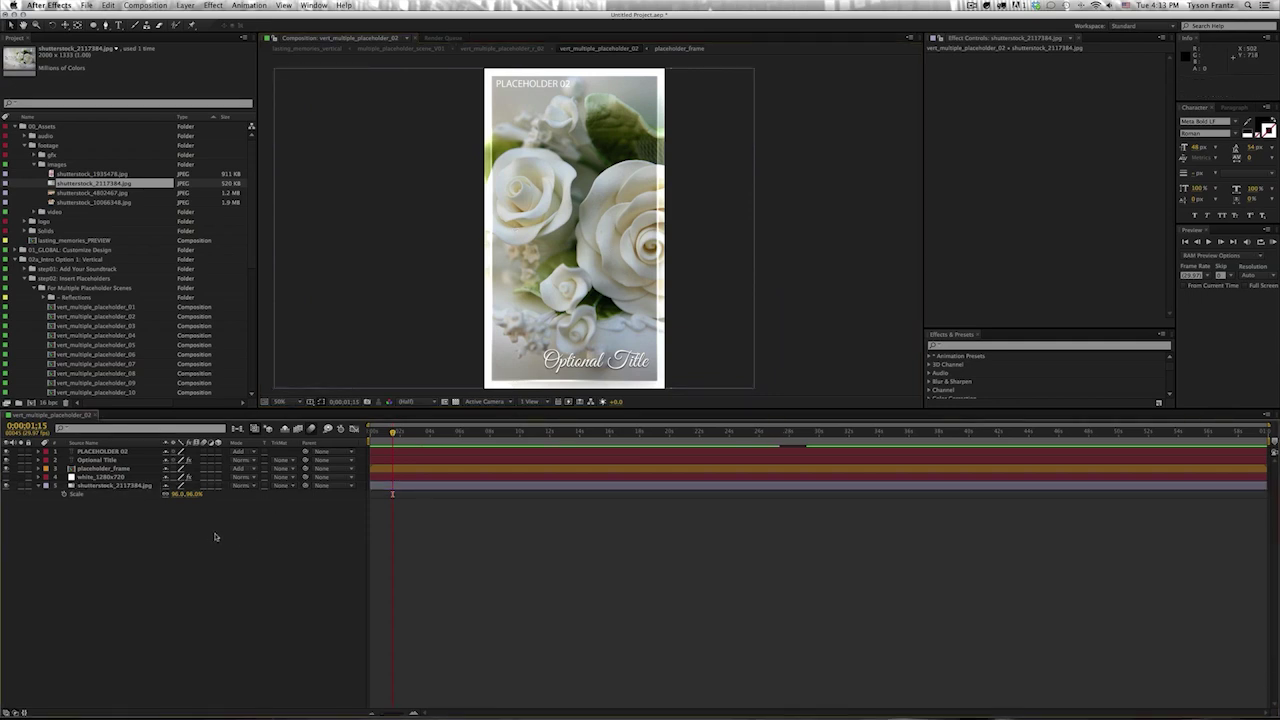
- Put shutterstock_4802467.jpg into placeholder 03 at about 60% scale, shifted right, and close the comp
double_click(105, 325)
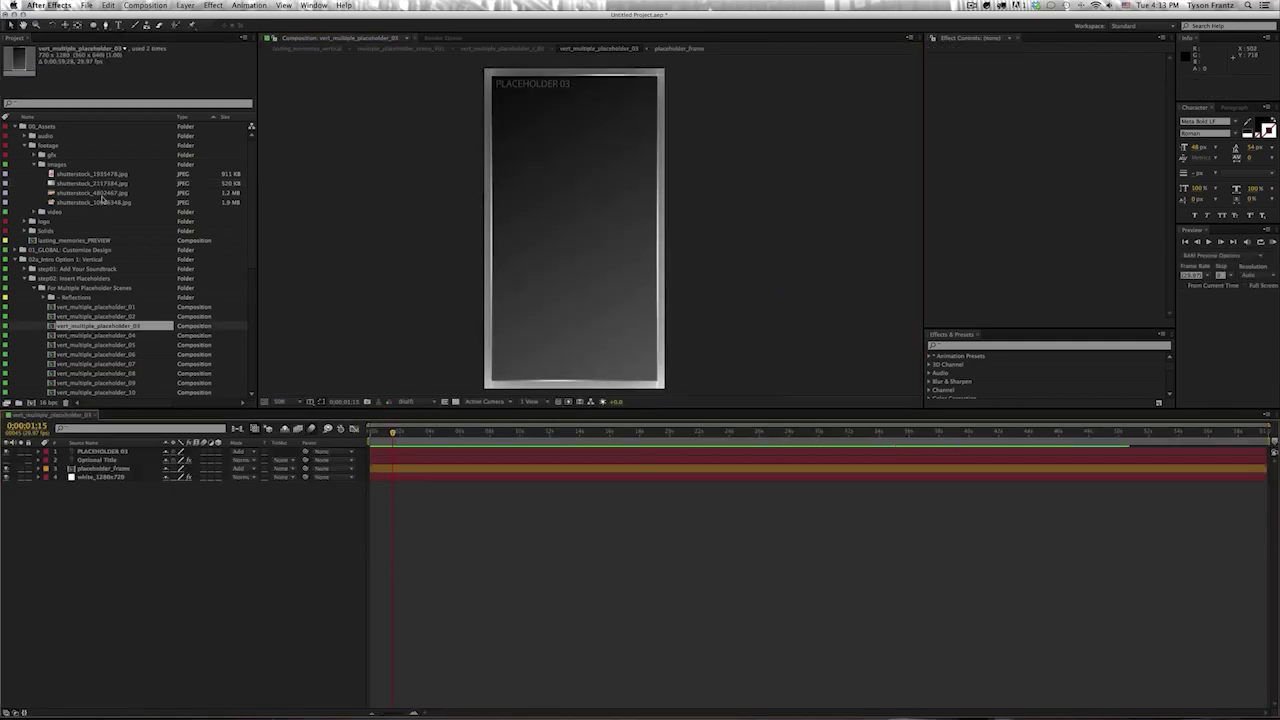
left_click_drag(95, 192, 110, 485)
left_click(7, 484)
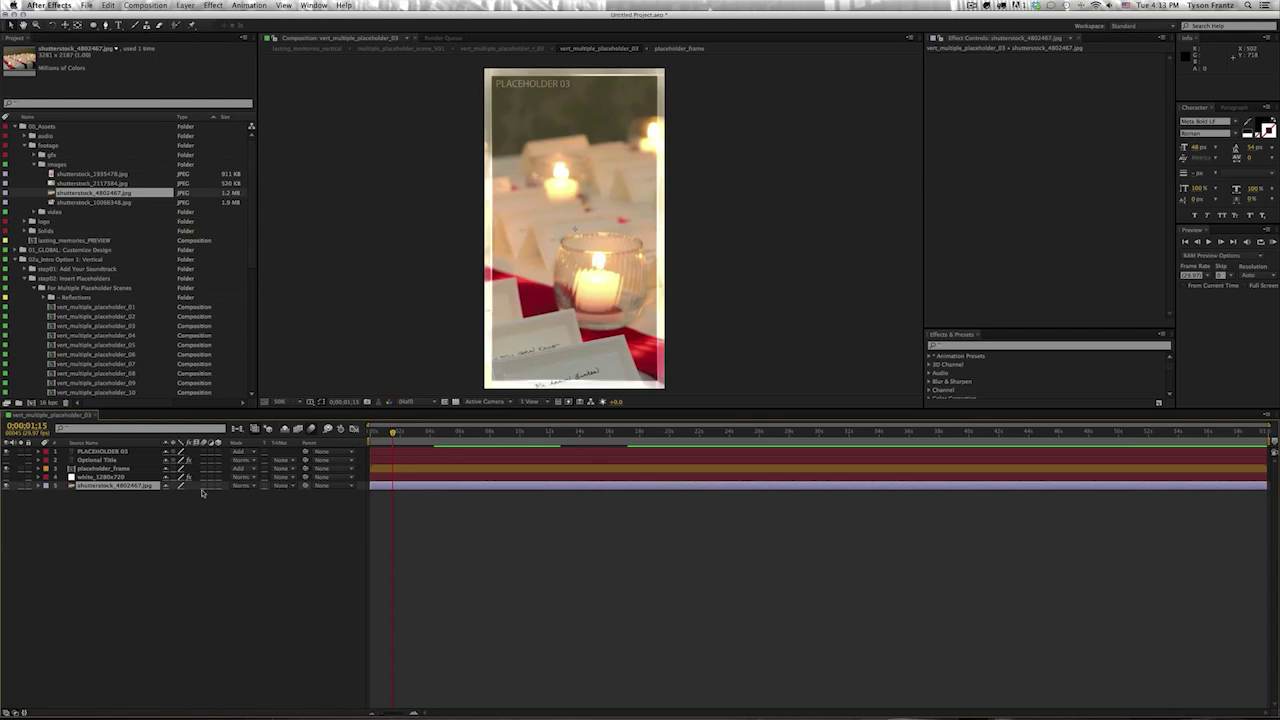
key("s")
left_click_drag(184, 494, 166, 495)
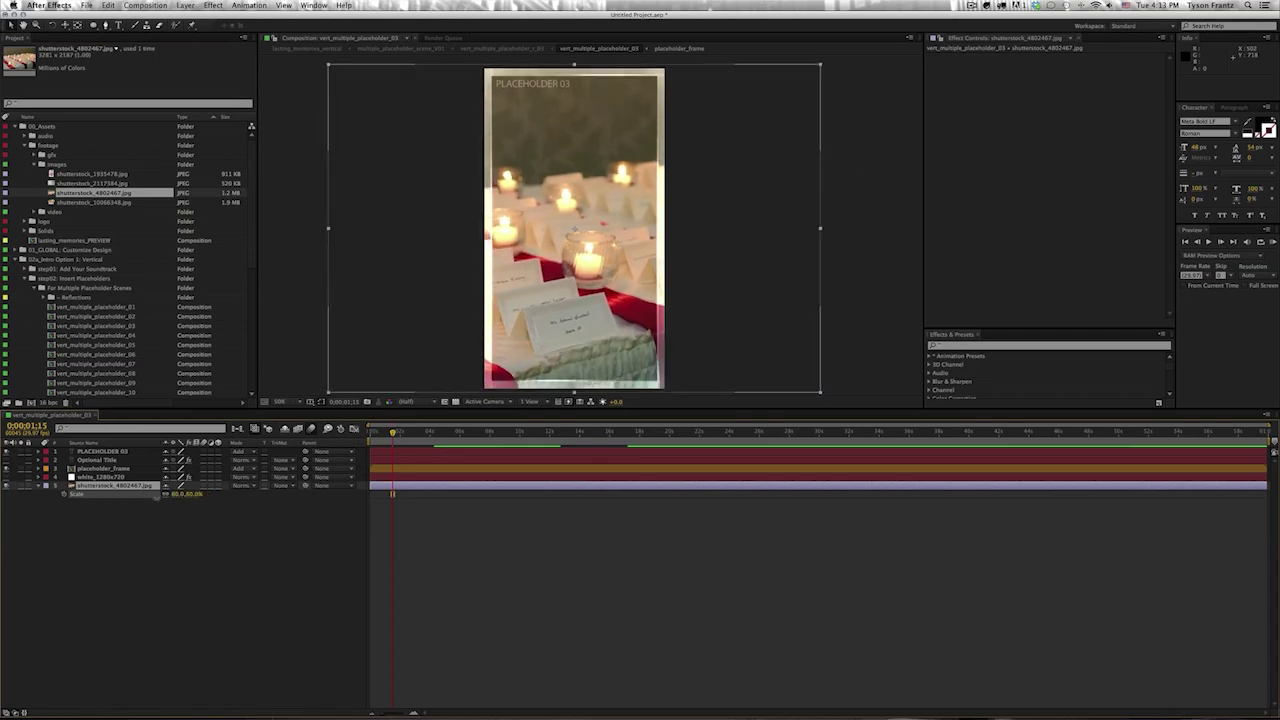
left_click_drag(660, 302, 724, 302)
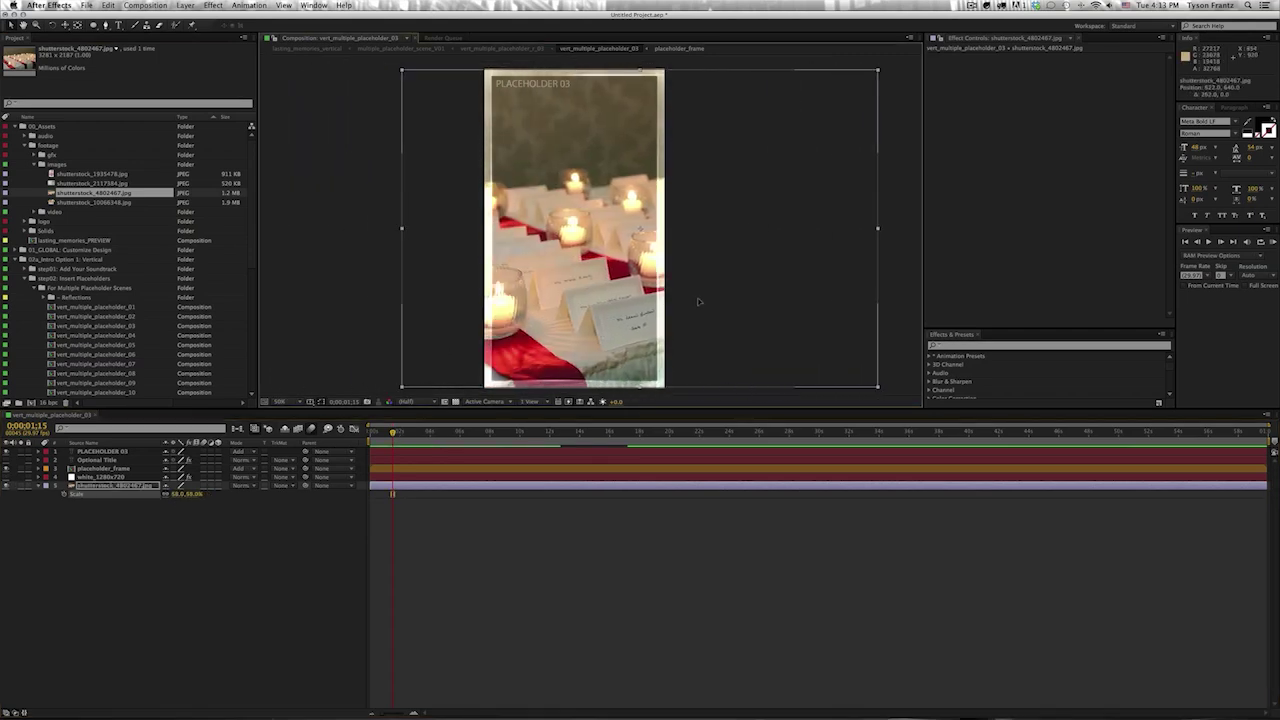
left_click(403, 437)
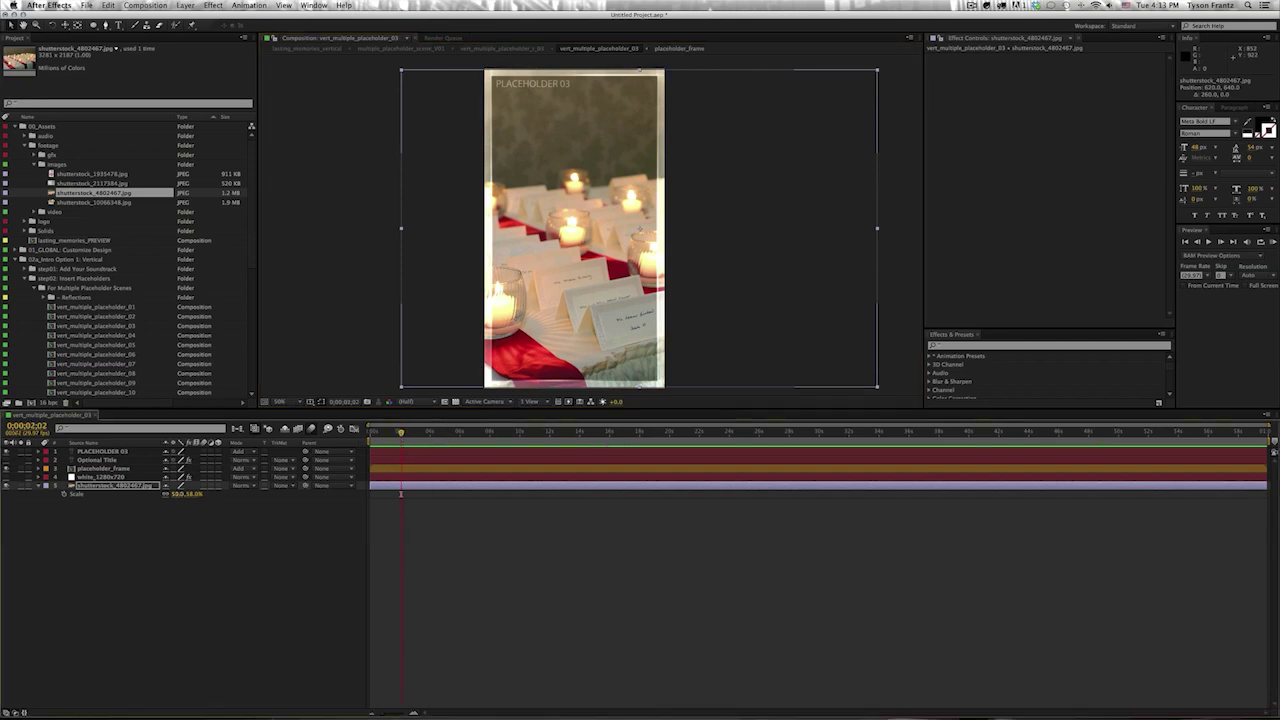
left_click_drag(186, 494, 475, 350)
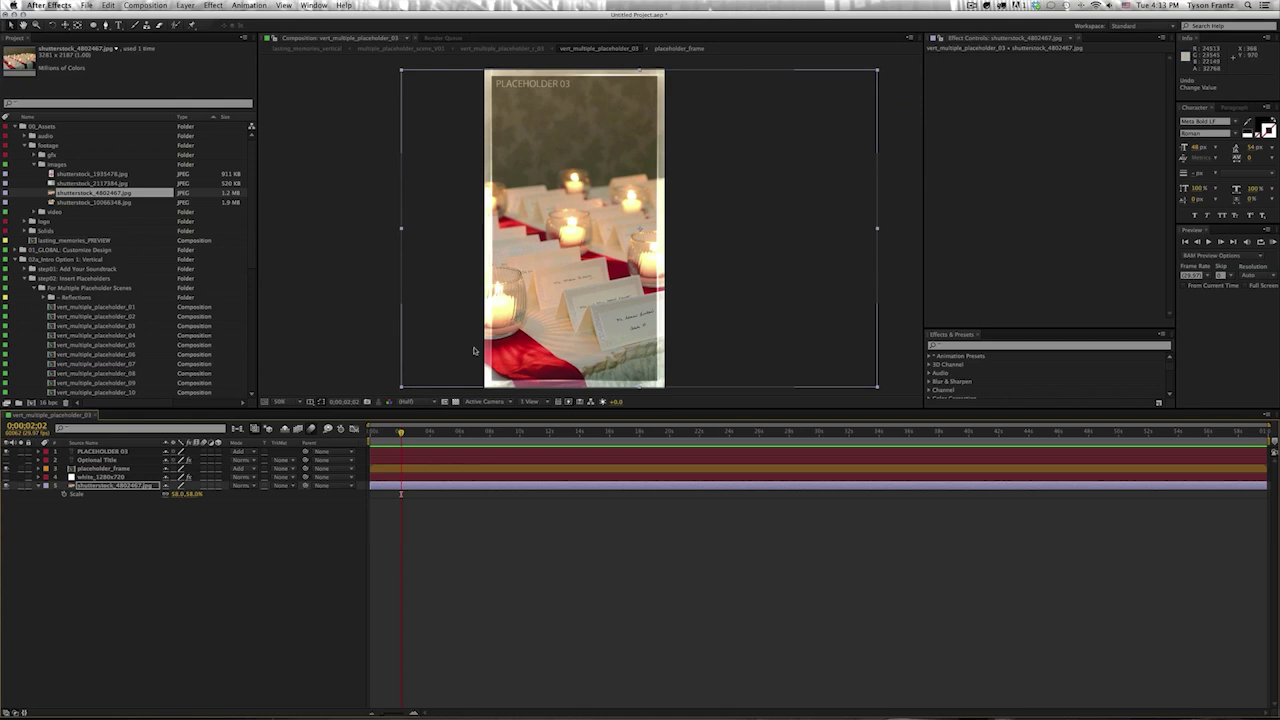
mouse_move(180, 494)
left_mouse_down()
mouse_move(740, 238)
mouse_move(792, 230)
left_mouse_up()
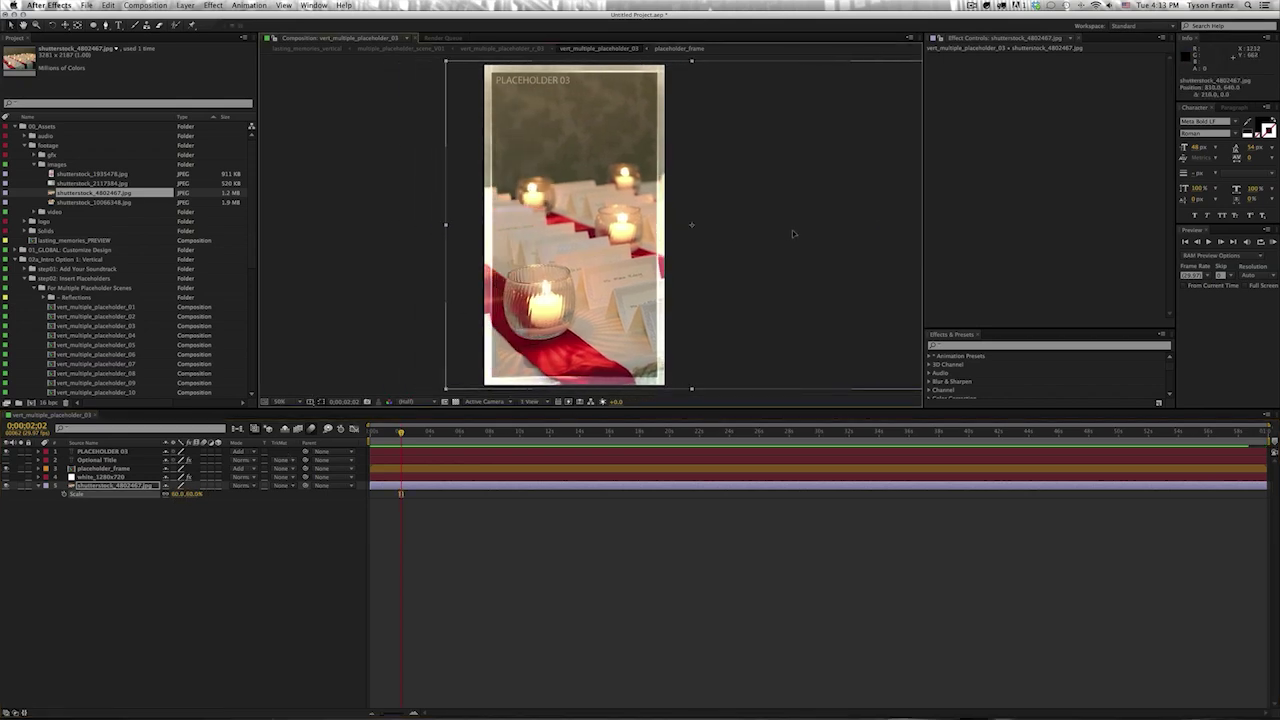
left_click(114, 596)
key("super+w")
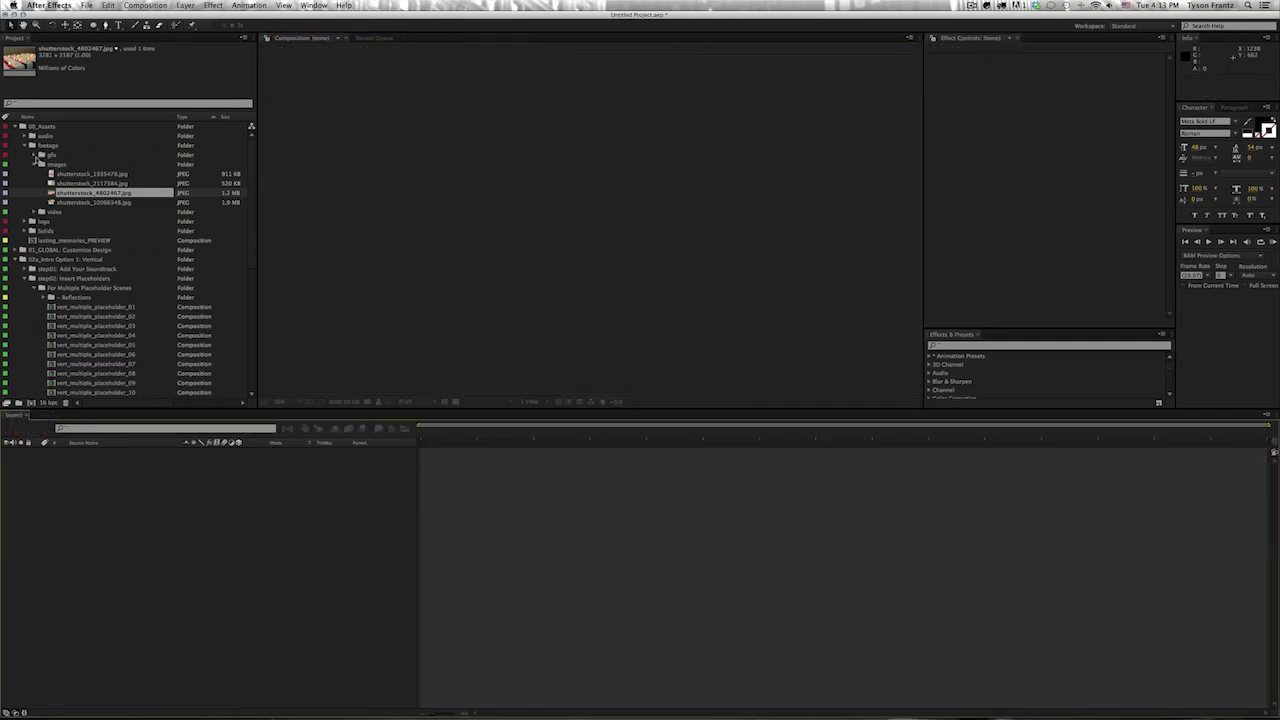
- Collapse the images and For Multiple Placeholder Scenes folders in the Project panel
left_click(36, 164)
left_click(105, 268)
left_click(104, 278)
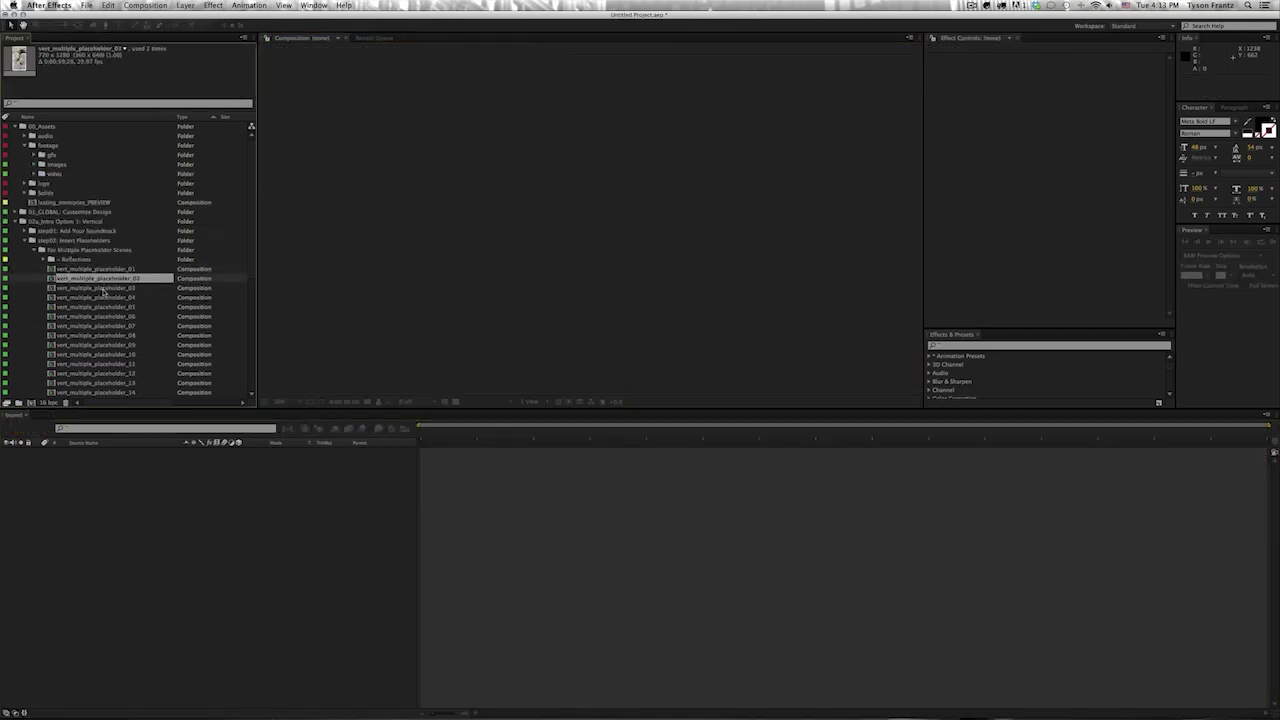
left_click(103, 288)
scroll(110, 293, "down", 2)
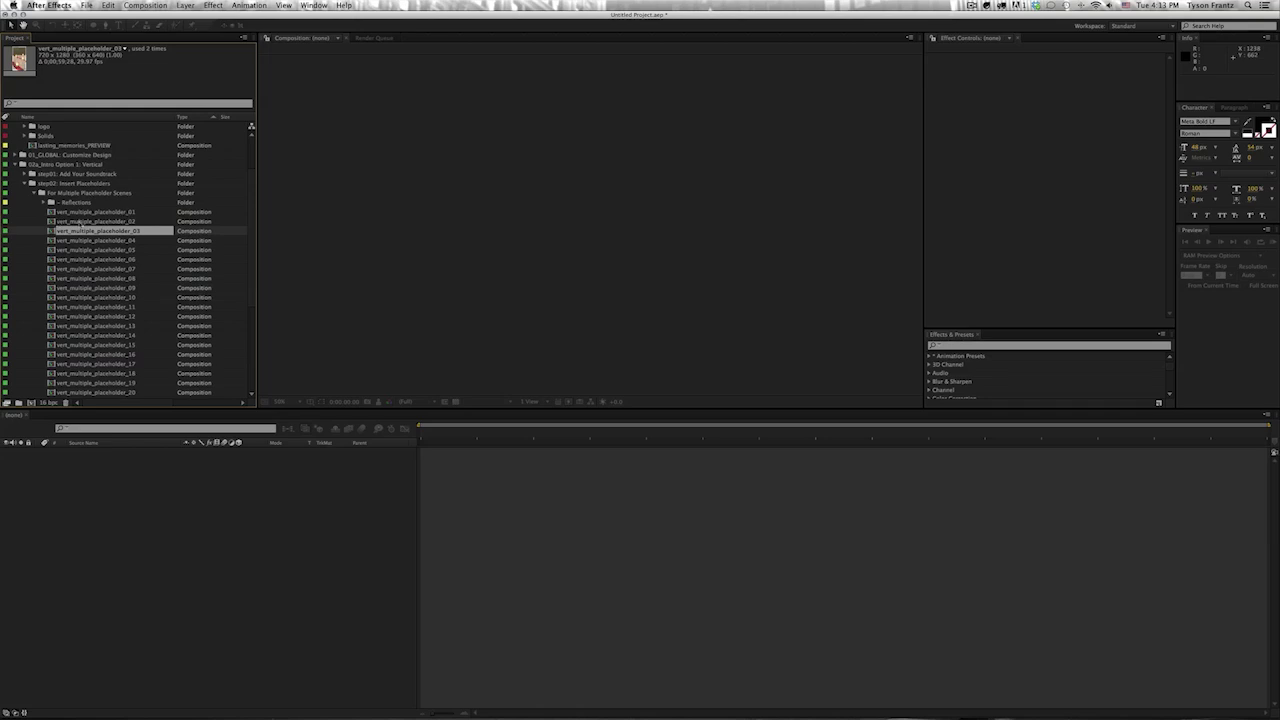
scroll(120, 278, "down", 3)
scroll(100, 235, "up", 3)
left_click(36, 194)
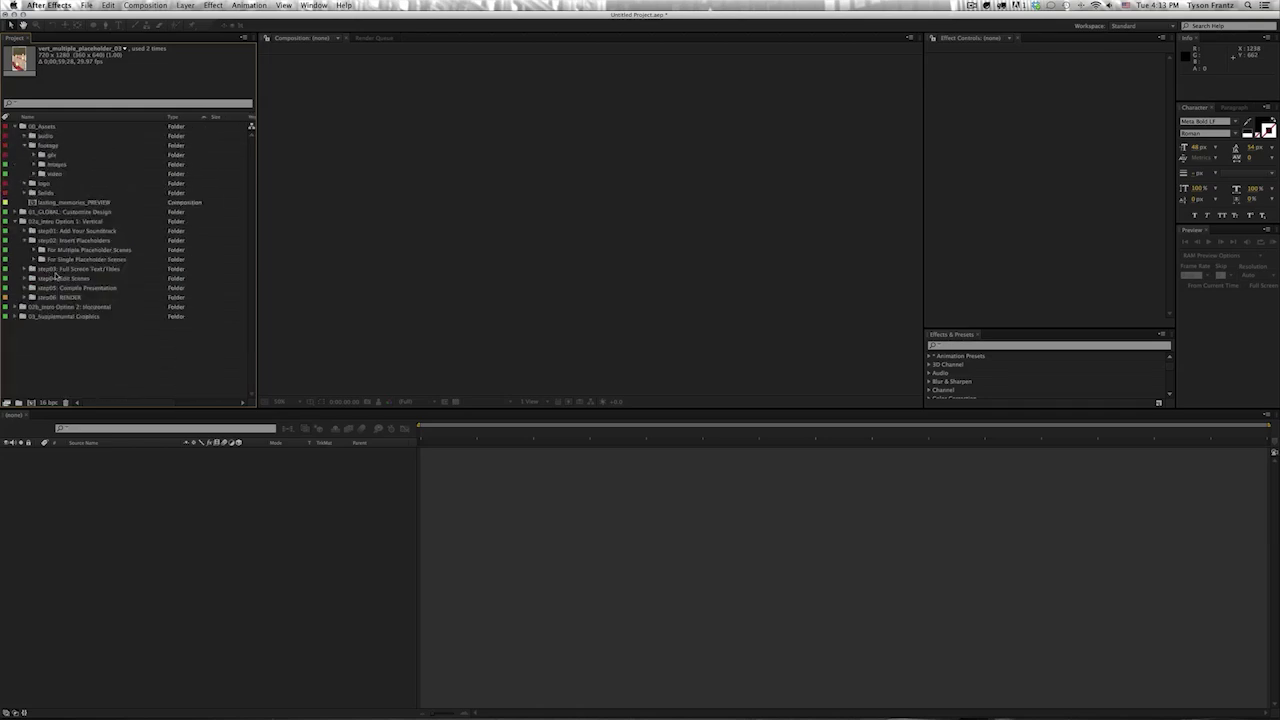
- Expand step04: Edit Scenes > Multiple Placeholder Scenes and open multiple_placeholder_scene_V01
left_click(57, 287)
left_click(27, 279)
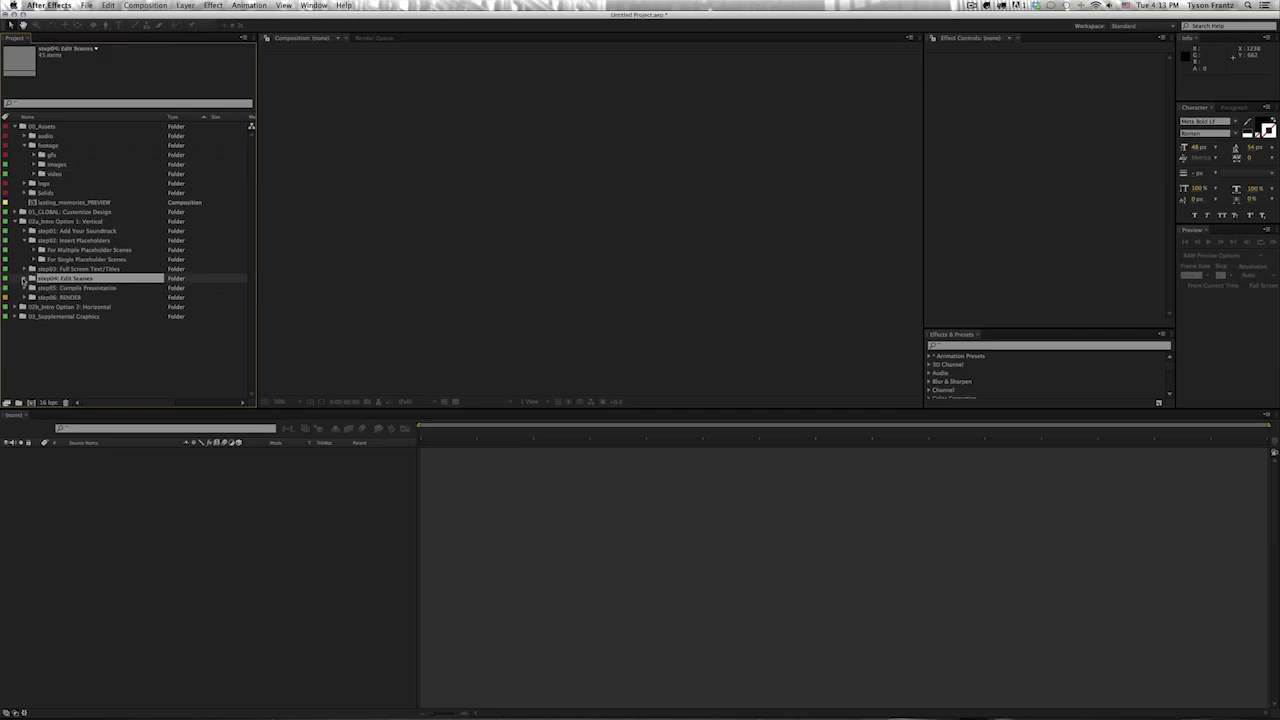
left_click(24, 278)
left_click(34, 288)
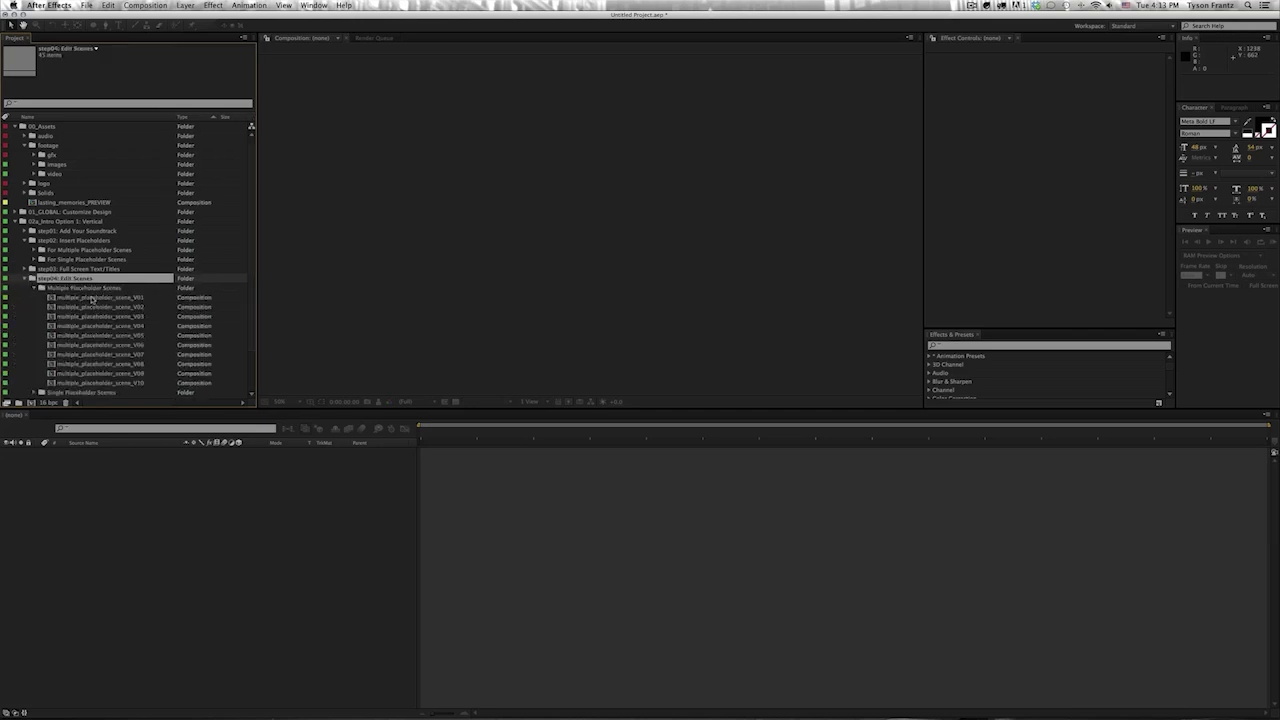
left_click(136, 299)
double_click(126, 298)
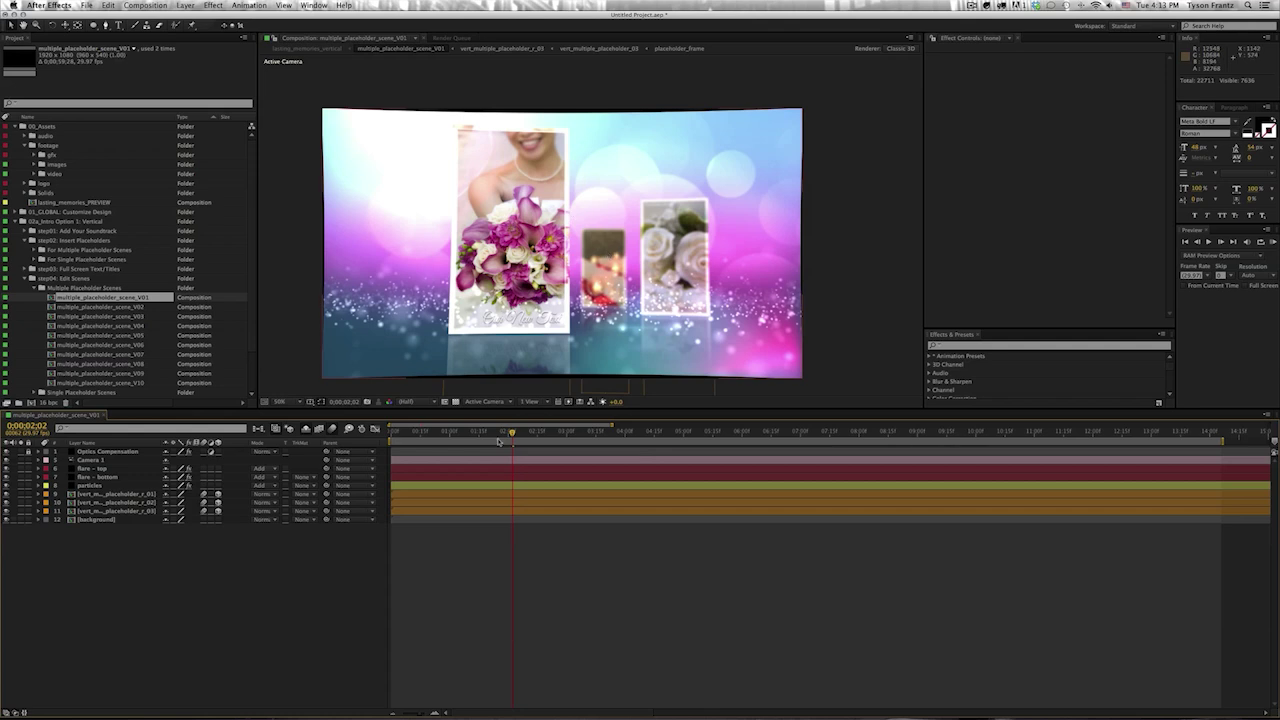
- Scrub V01 to preview its bouquet, candle and roses photos, then close it
left_click(540, 432)
left_click_drag(524, 435, 502, 434)
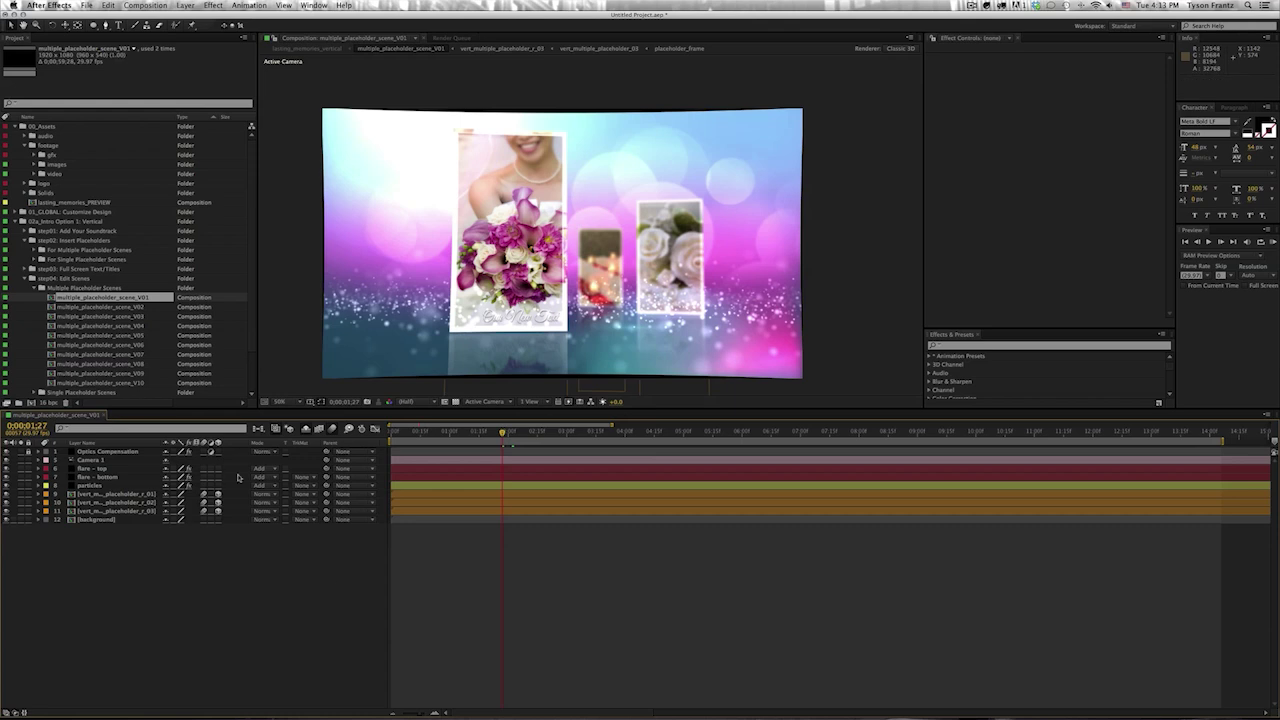
key("super+w")
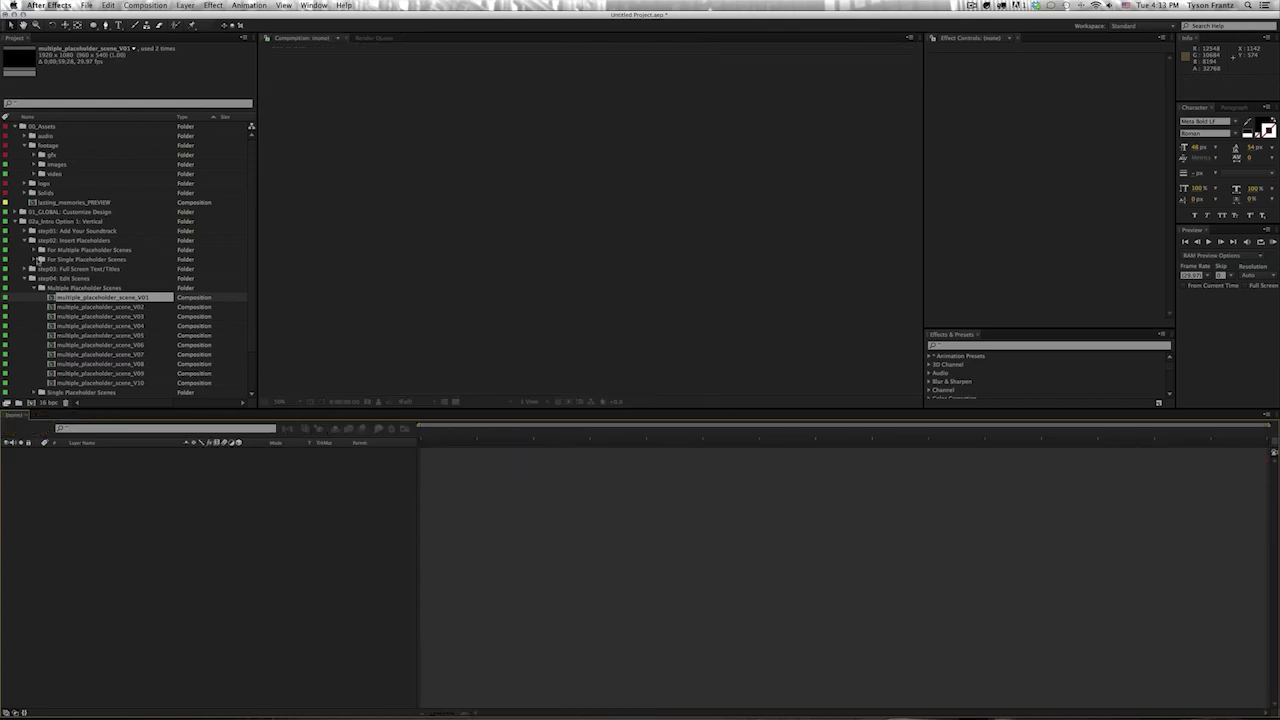
- Open the vert_single_placeholder_01 composition from For Single Placeholder Scenes
left_click(72, 258)
left_click(34, 260)
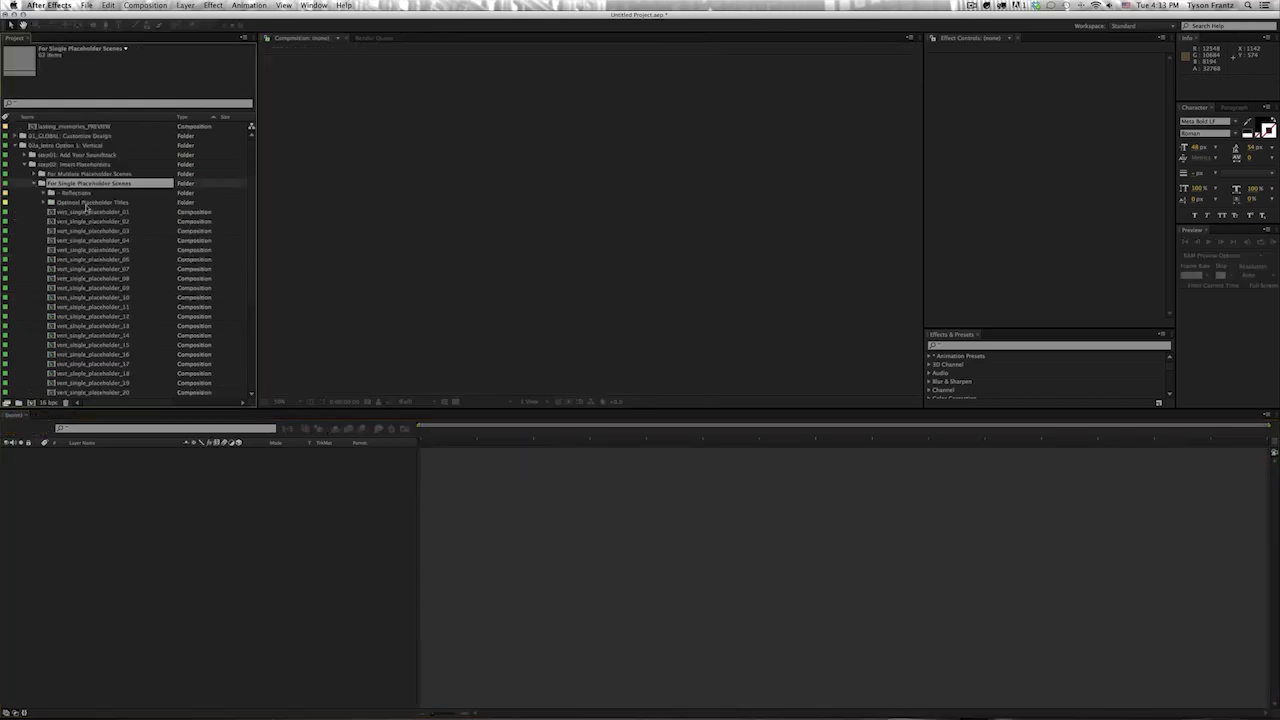
left_click(92, 173)
left_click(92, 212)
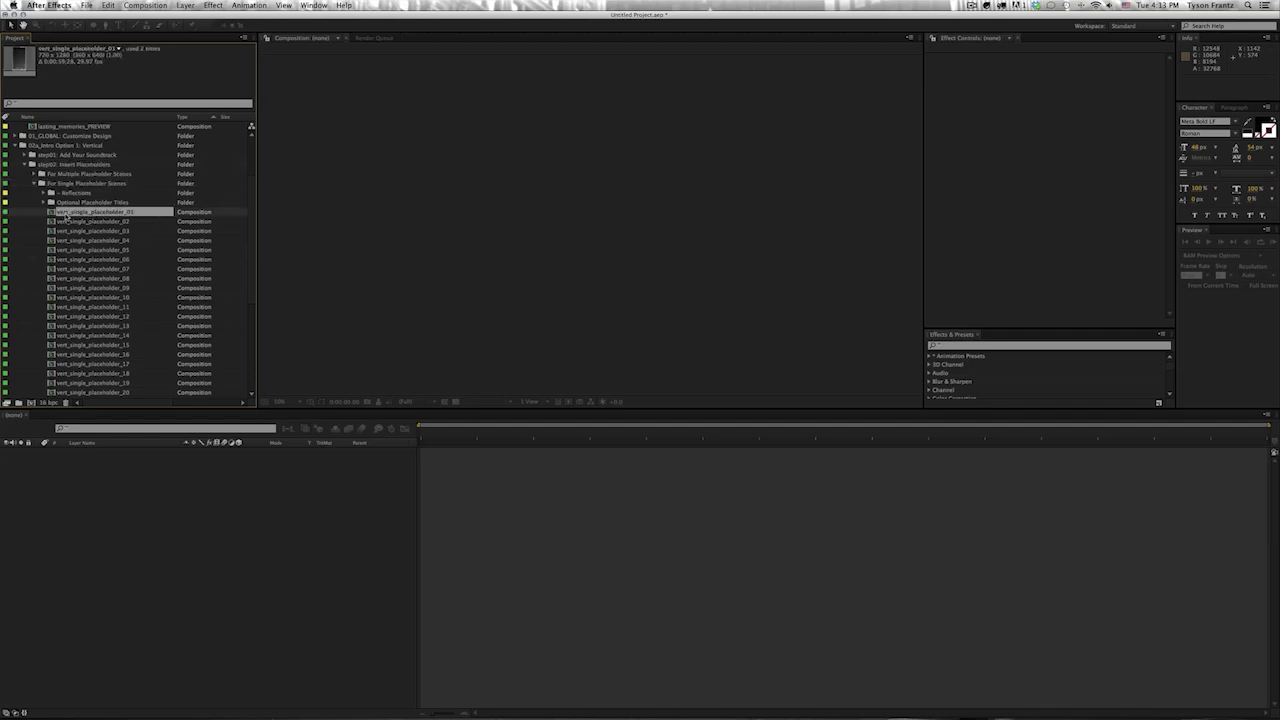
double_click(114, 214)
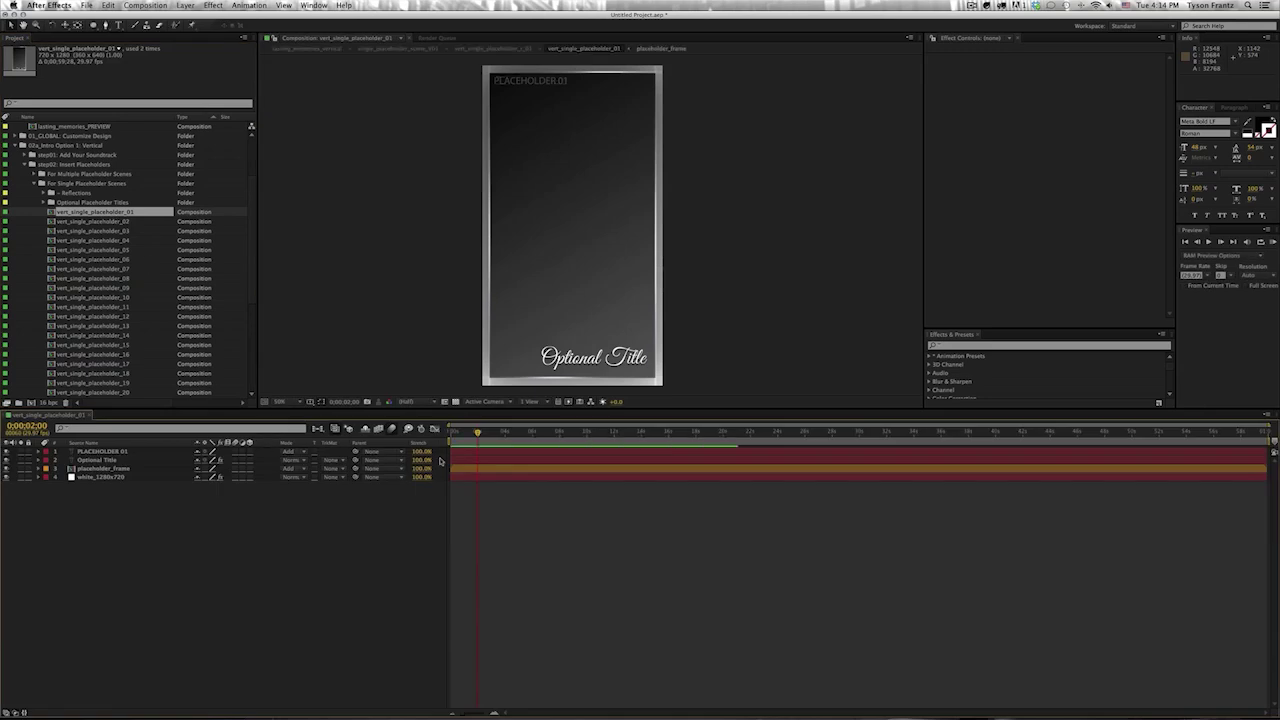
- Add the bouquet photo shutterstock_10066348.jpg, scale it to 47% and shift it right
scroll(34, 164, "up", 3)
left_click(41, 164)
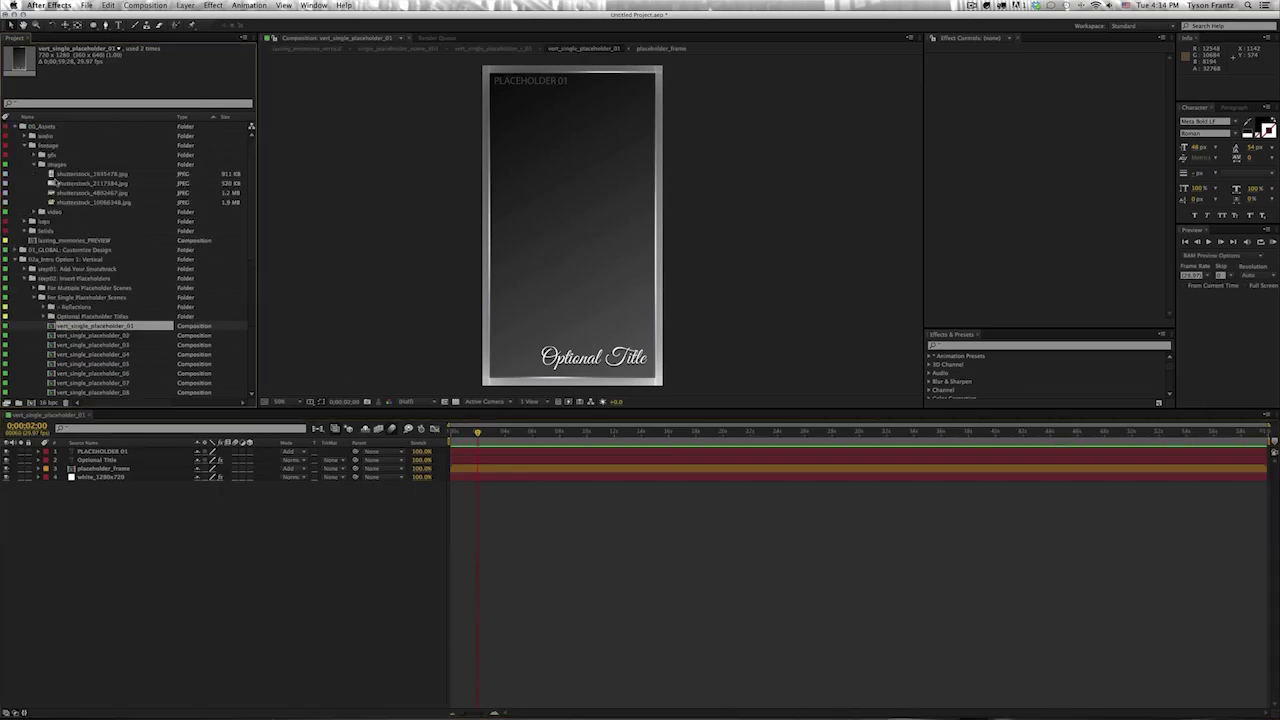
left_click_drag(82, 203, 91, 505)
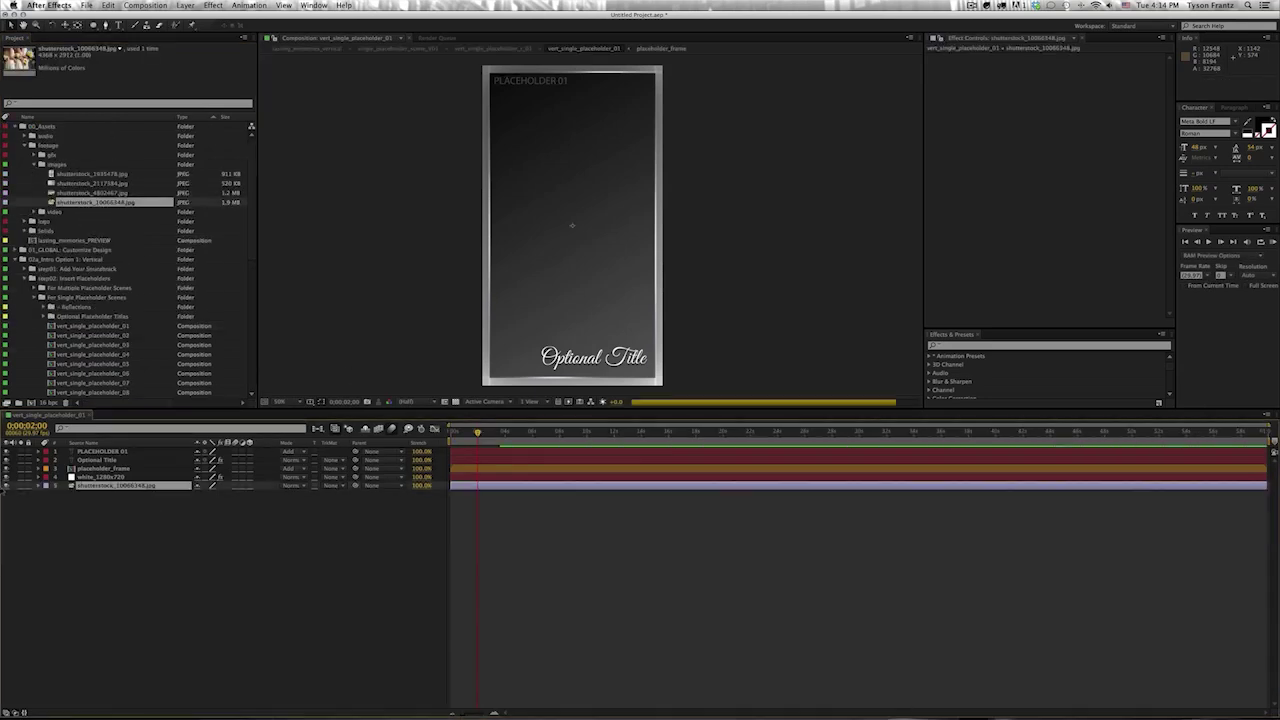
key("s")
left_click_drag(217, 494, 150, 494)
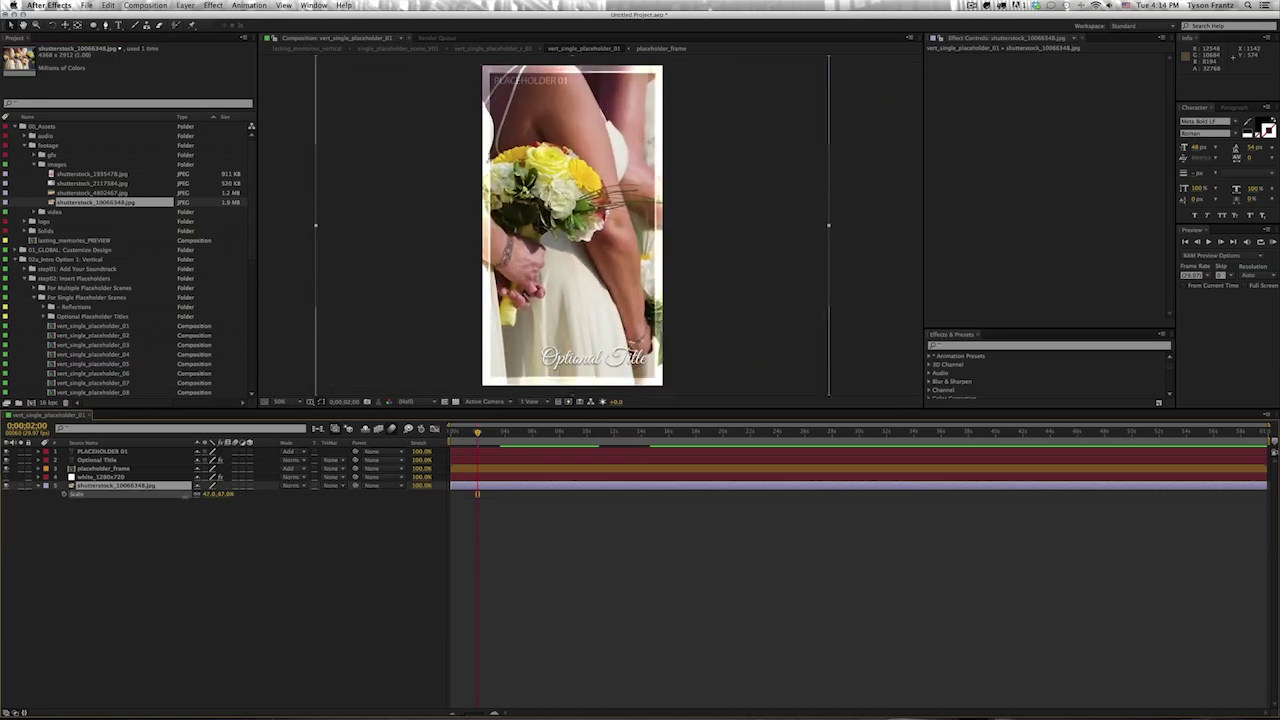
mouse_move(721, 221)
left_mouse_down()
mouse_move(778, 225)
mouse_move(656, 230)
left_mouse_up()
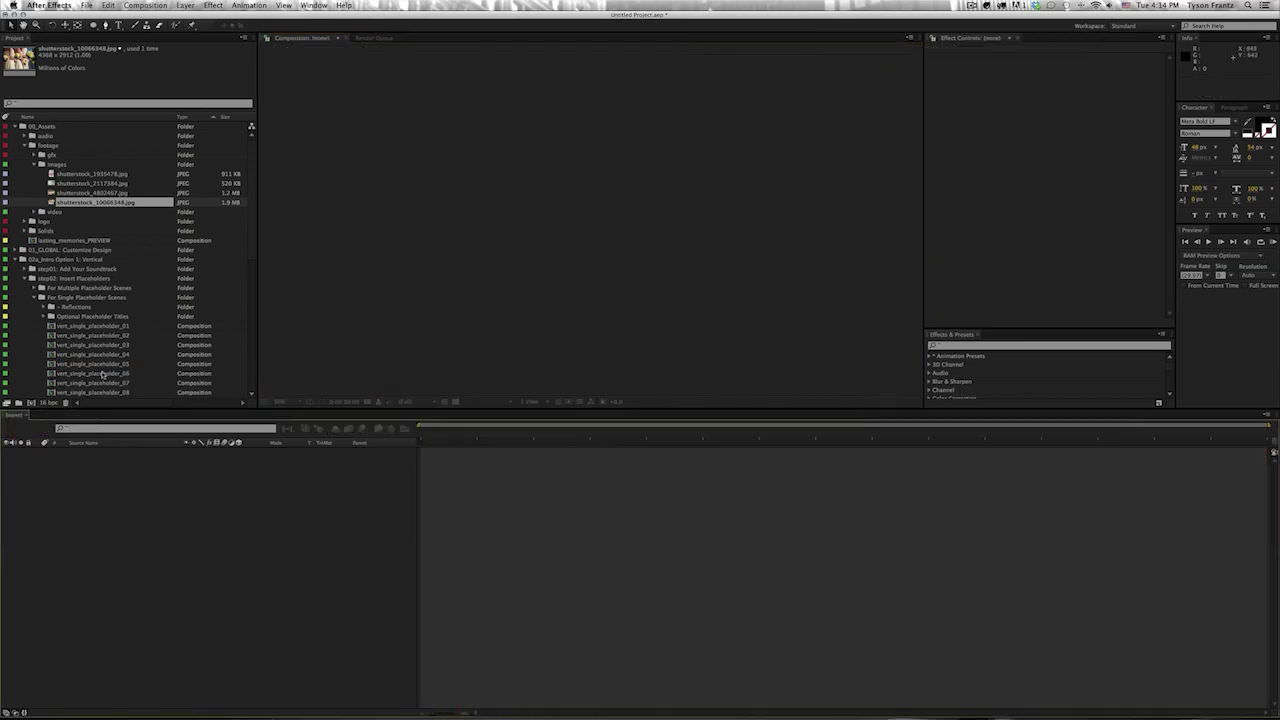
- Expand the Single Placeholder Scenes folder and open single_placeholder_scene_V01
double_click(73, 327)
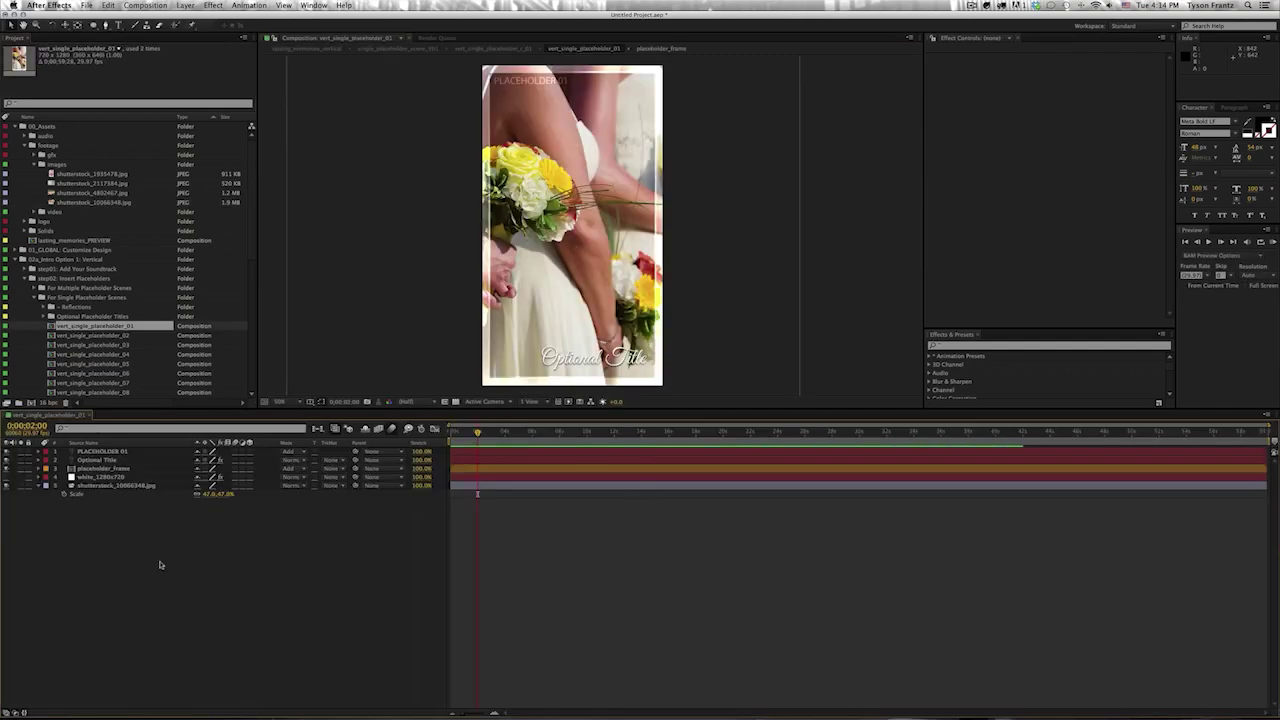
scroll(40, 293, "down", 10)
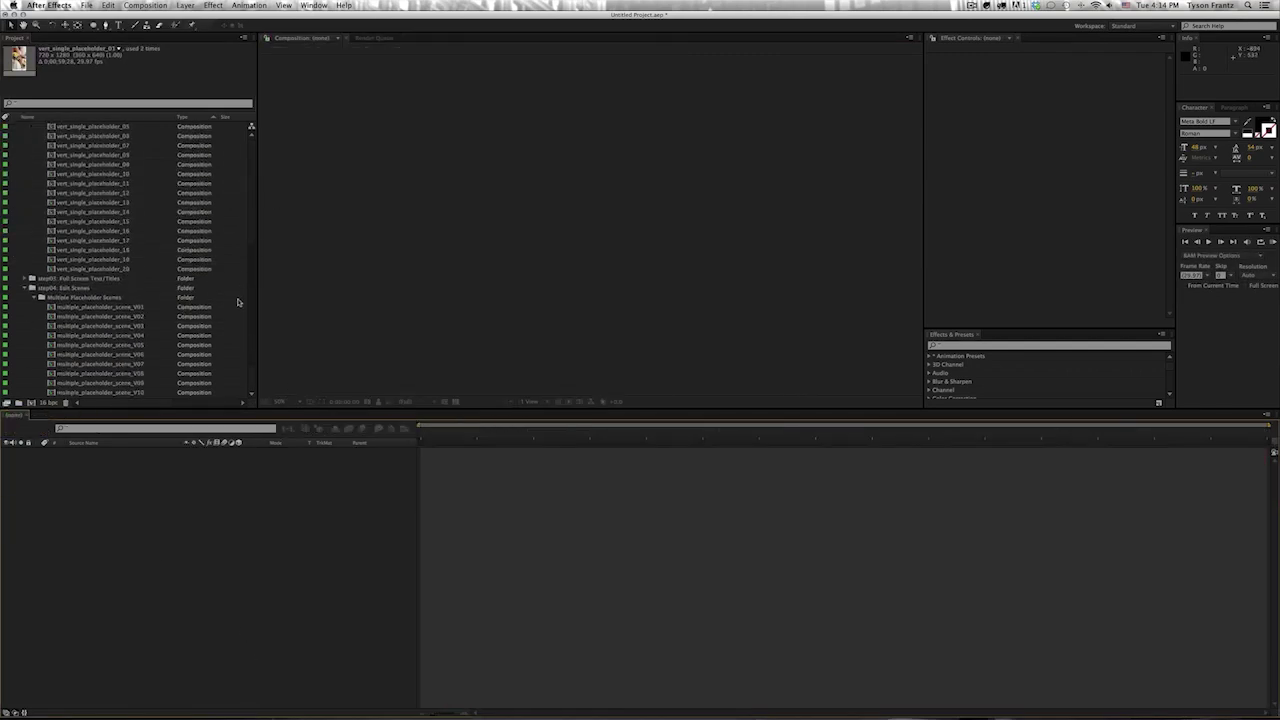
left_click(36, 269)
left_click(72, 356)
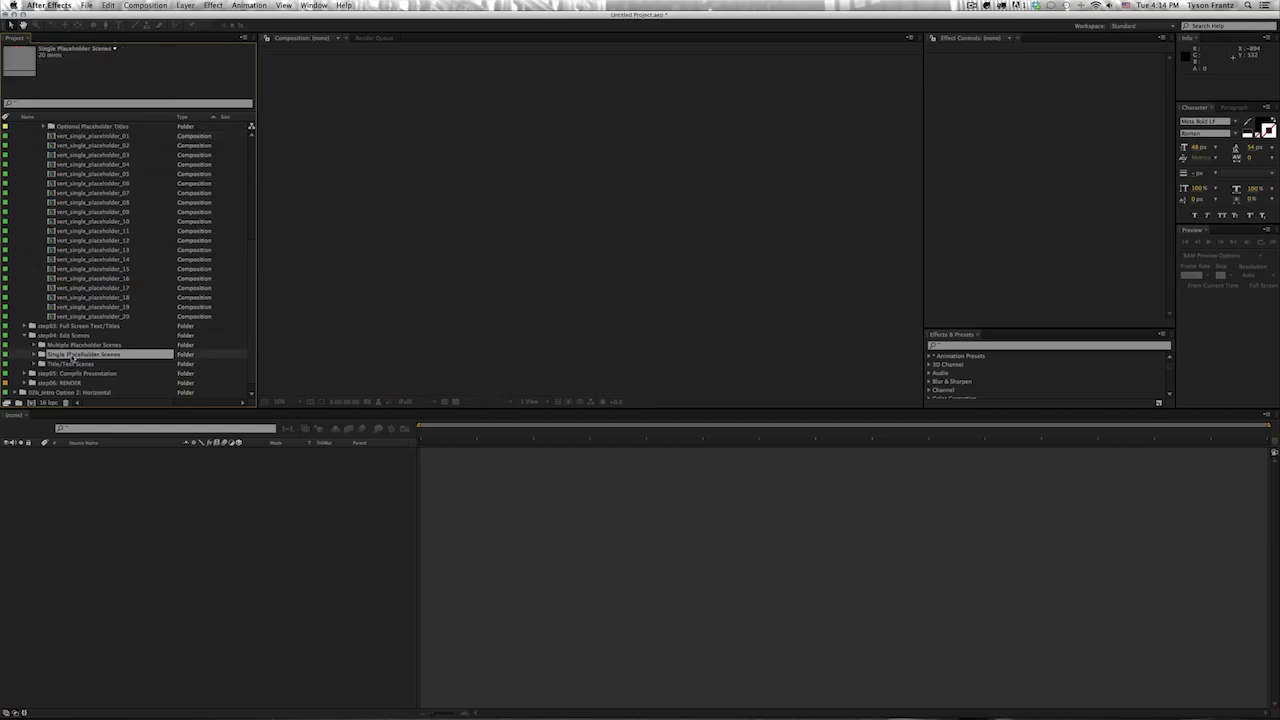
left_click(34, 355)
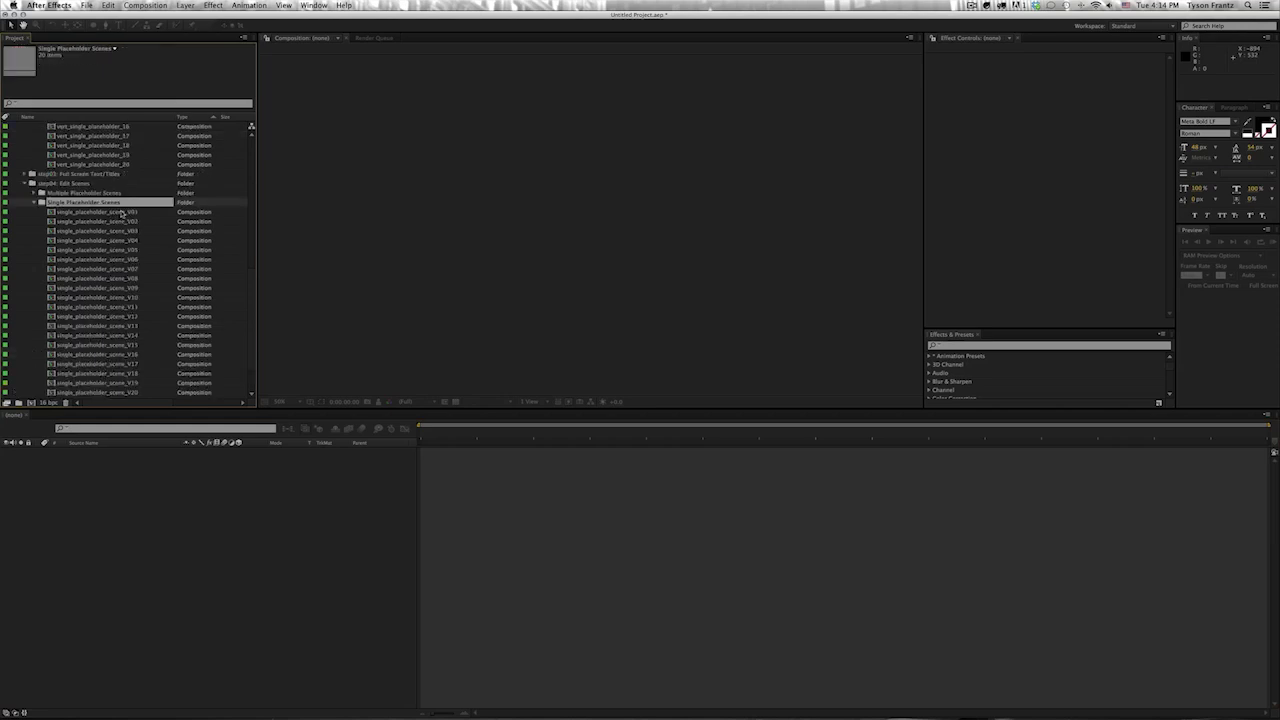
double_click(121, 212)
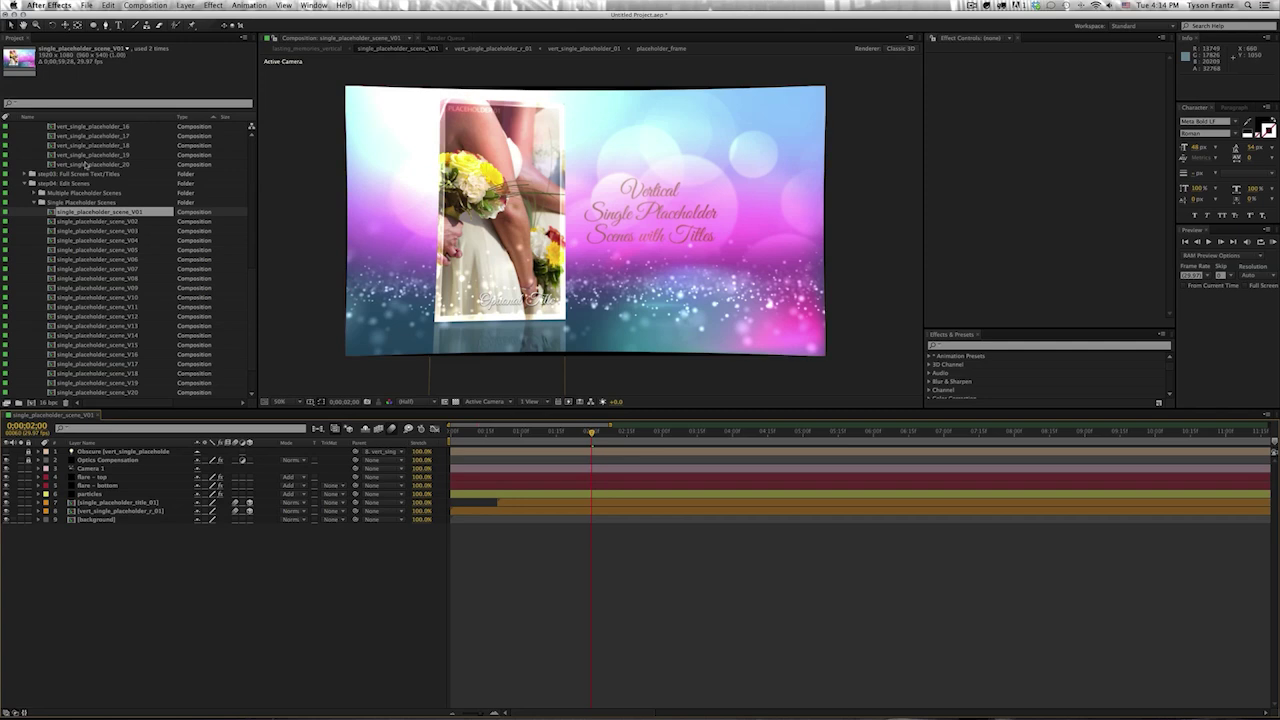
- Expand the Optional Placeholder Titles folder to list its 20 title comps
scroll(99, 197, "up", 8)
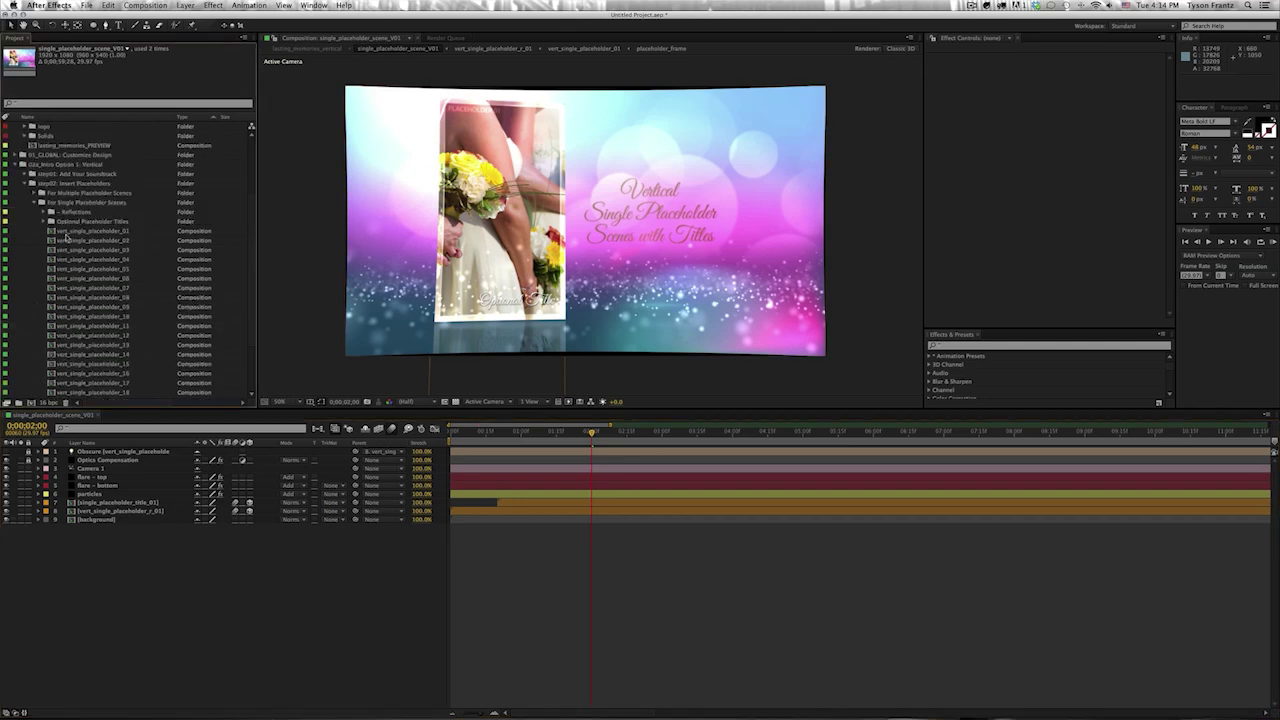
left_click(80, 221)
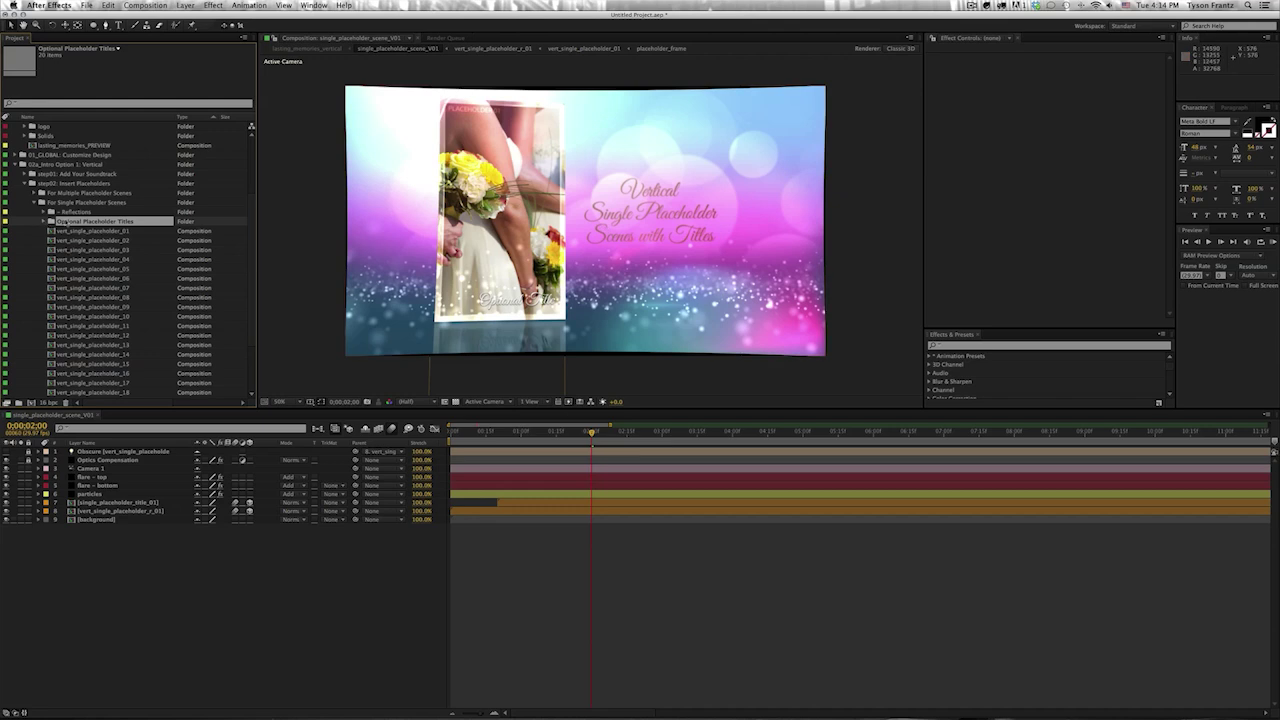
scroll(104, 267, "down", 3)
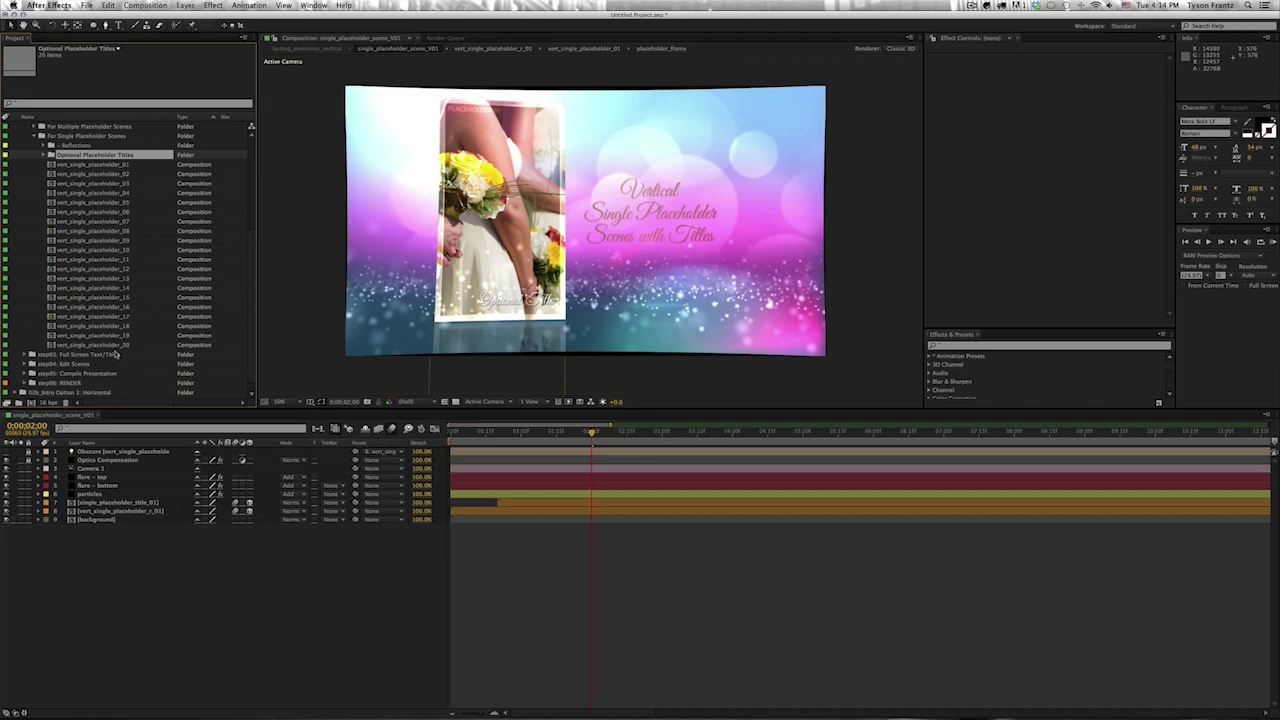
left_click(44, 156)
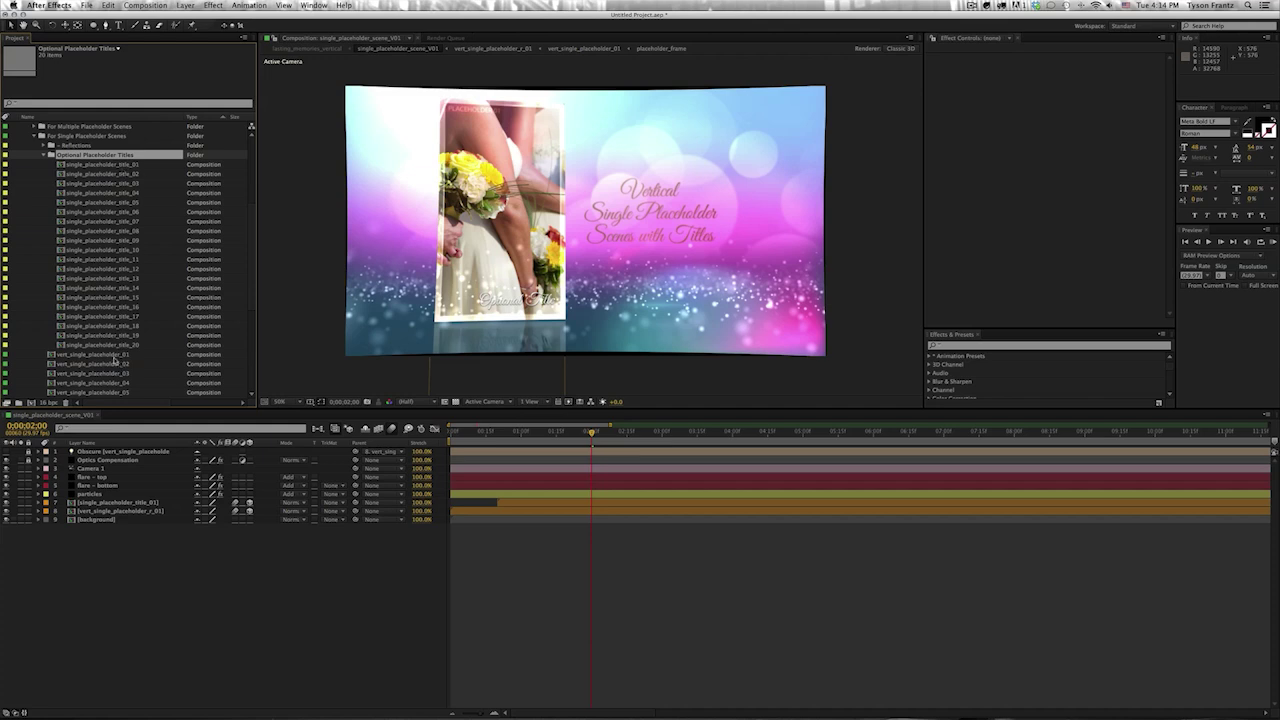
- Change the single_placeholder_title_01 text to 'New Placeholder Text 01'
double_click(120, 166)
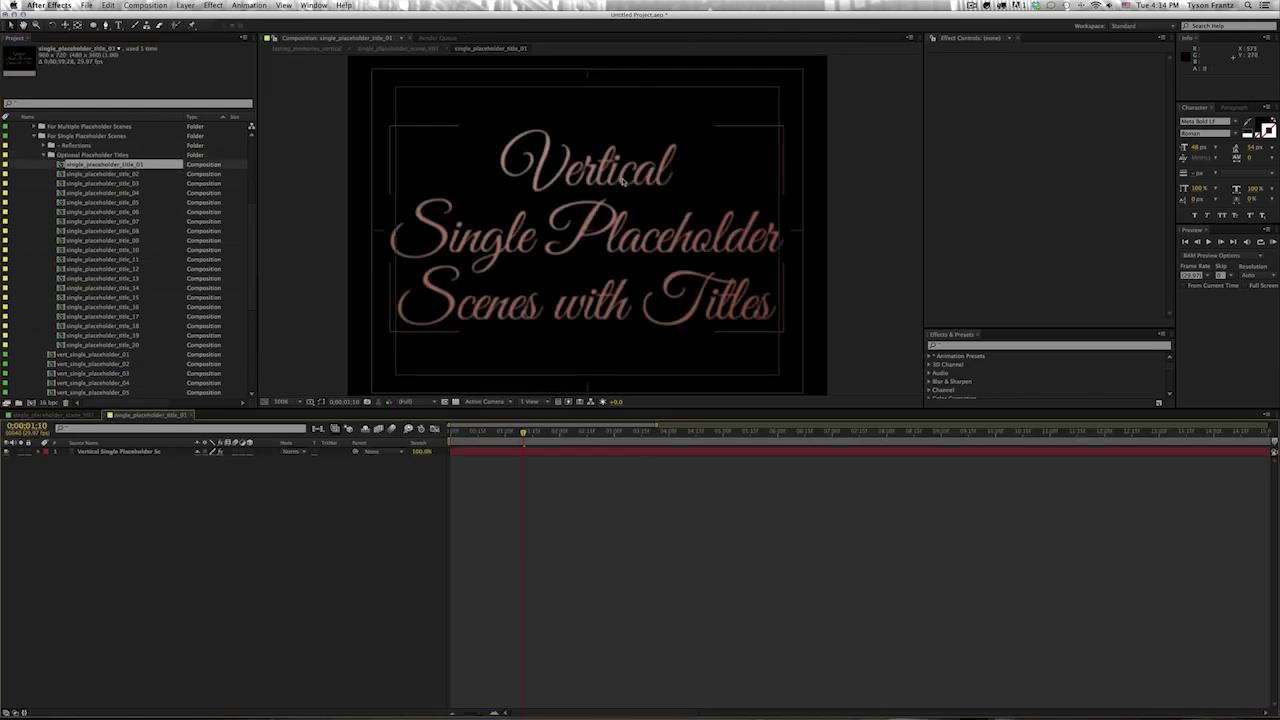
double_click(588, 170)
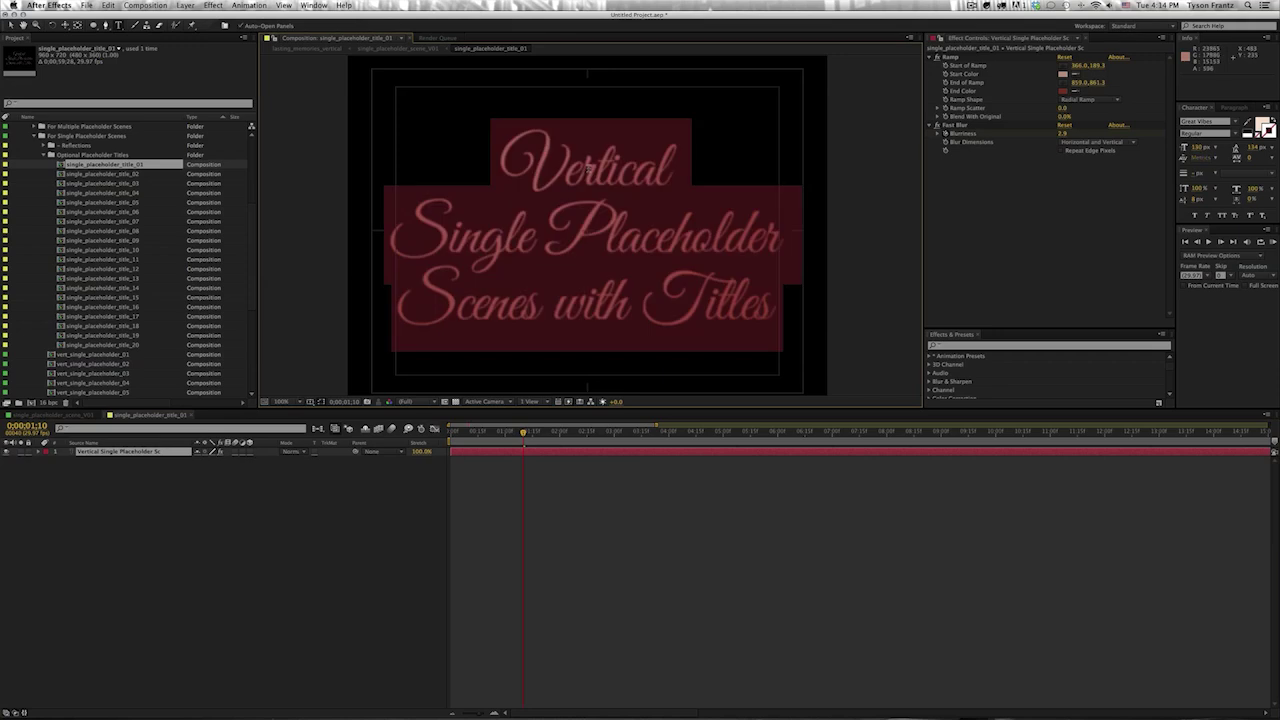
type("New Place")
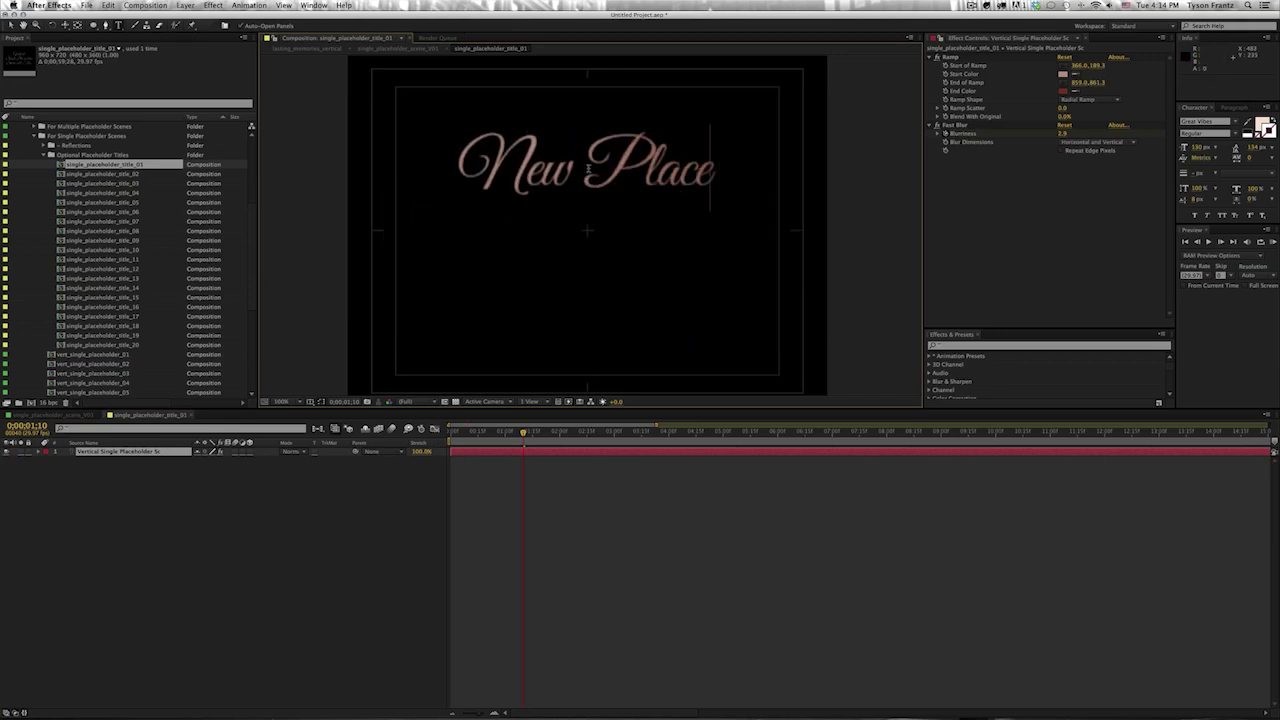
type("holder Te")
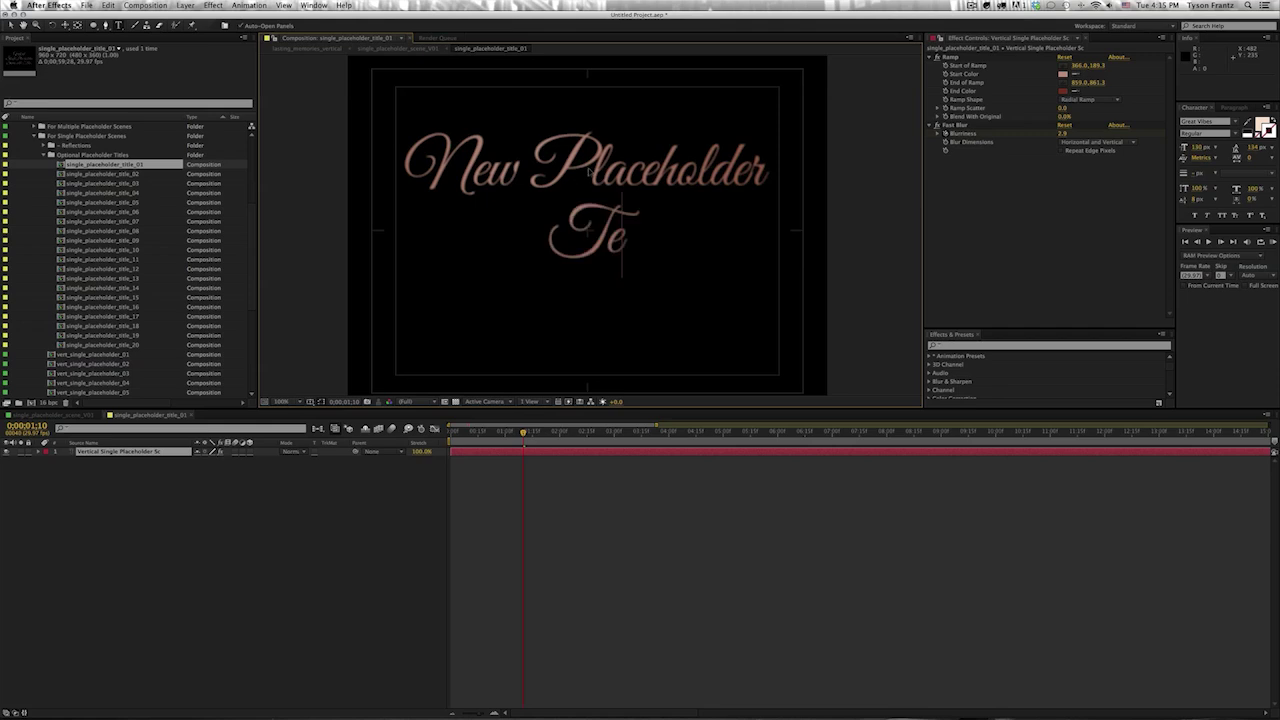
type("xt 01")
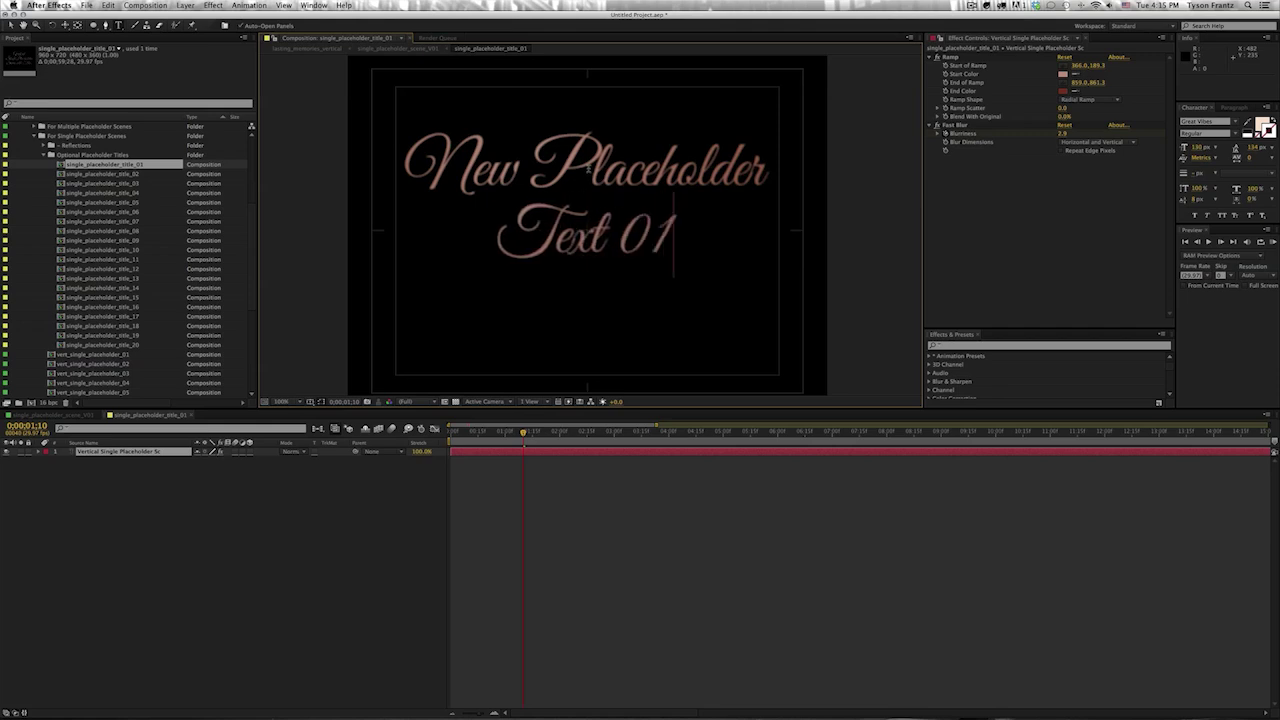
key("KP_Enter")
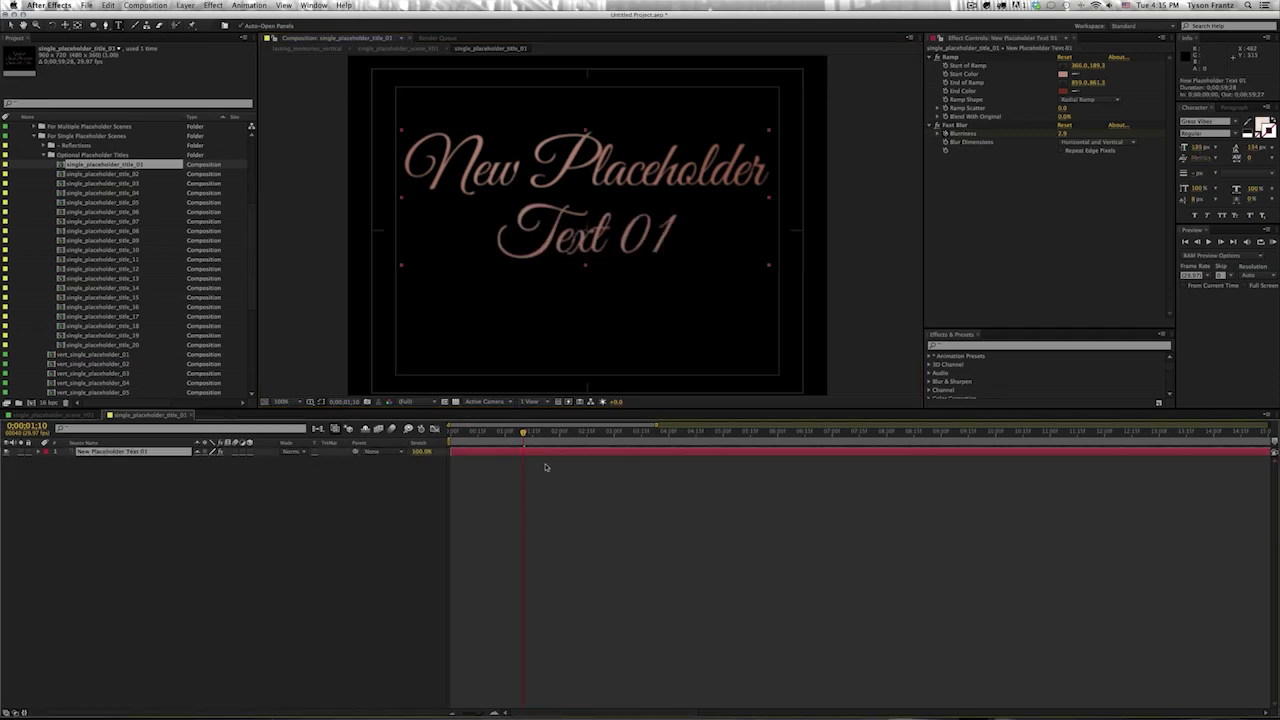
- Shift the title's Tracking keyframe slightly later
key("u")
mouse_move(523, 441)
left_mouse_down()
mouse_move(492, 442)
mouse_move(546, 446)
left_mouse_up()
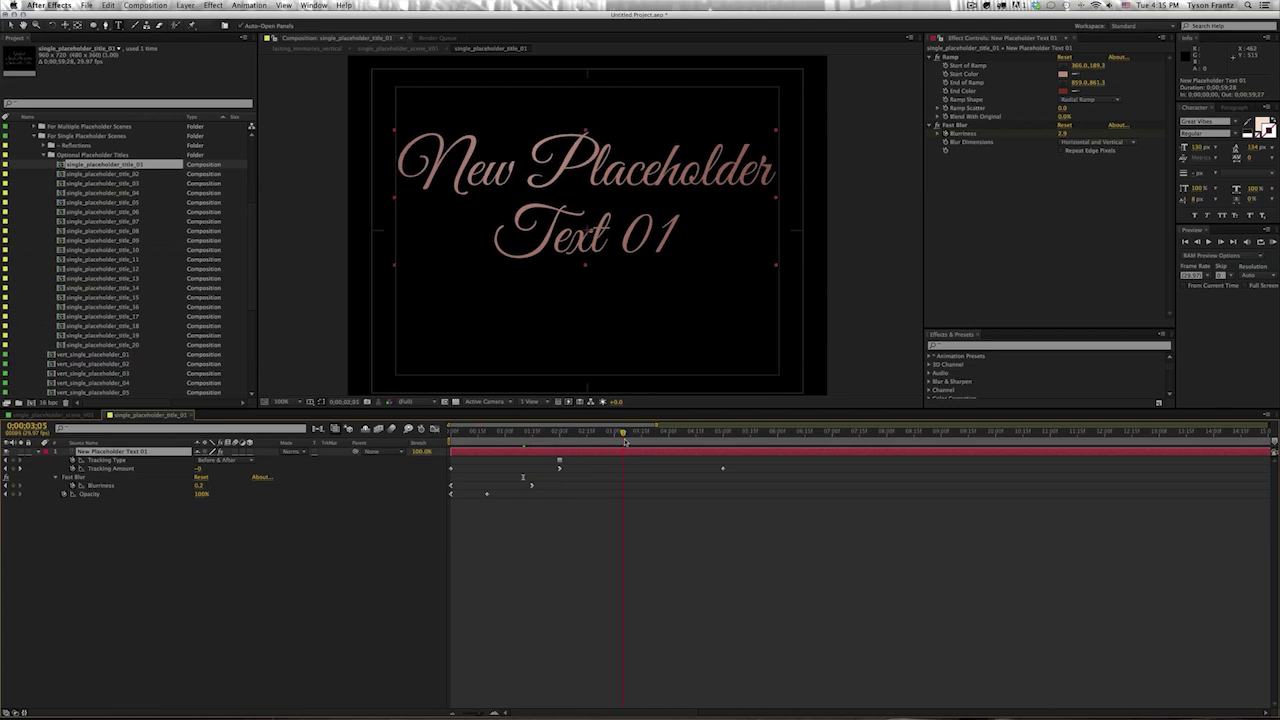
mouse_move(546, 446)
left_mouse_down()
mouse_move(710, 451)
mouse_move(544, 441)
mouse_move(561, 443)
left_mouse_up()
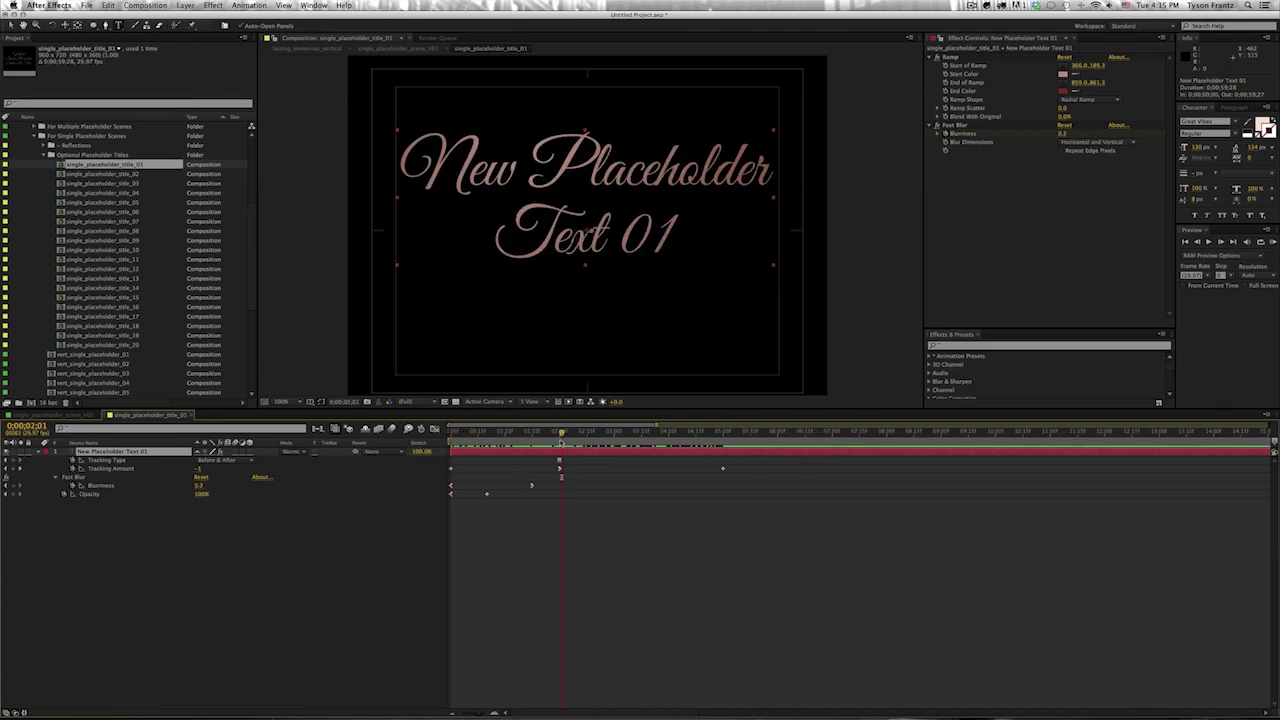
left_click(557, 464)
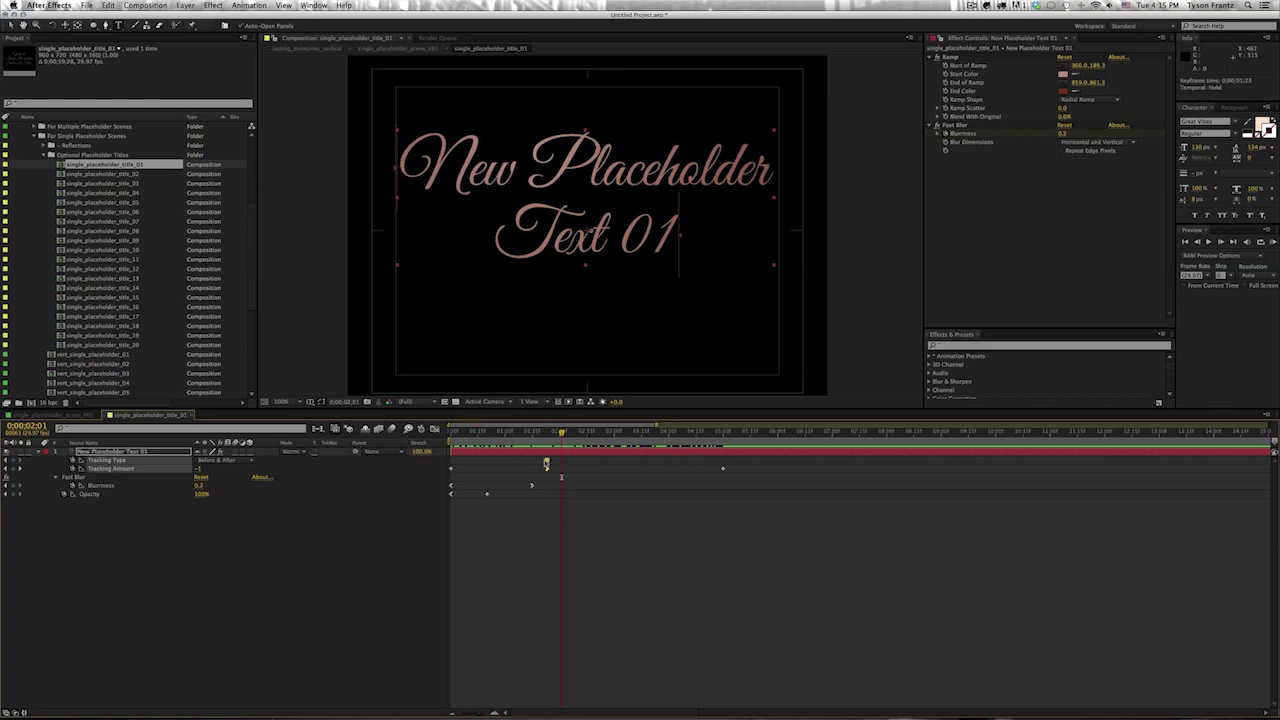
mouse_move(557, 464)
left_mouse_down()
mouse_move(550, 436)
mouse_move(659, 437)
left_mouse_up()
left_click(609, 549)
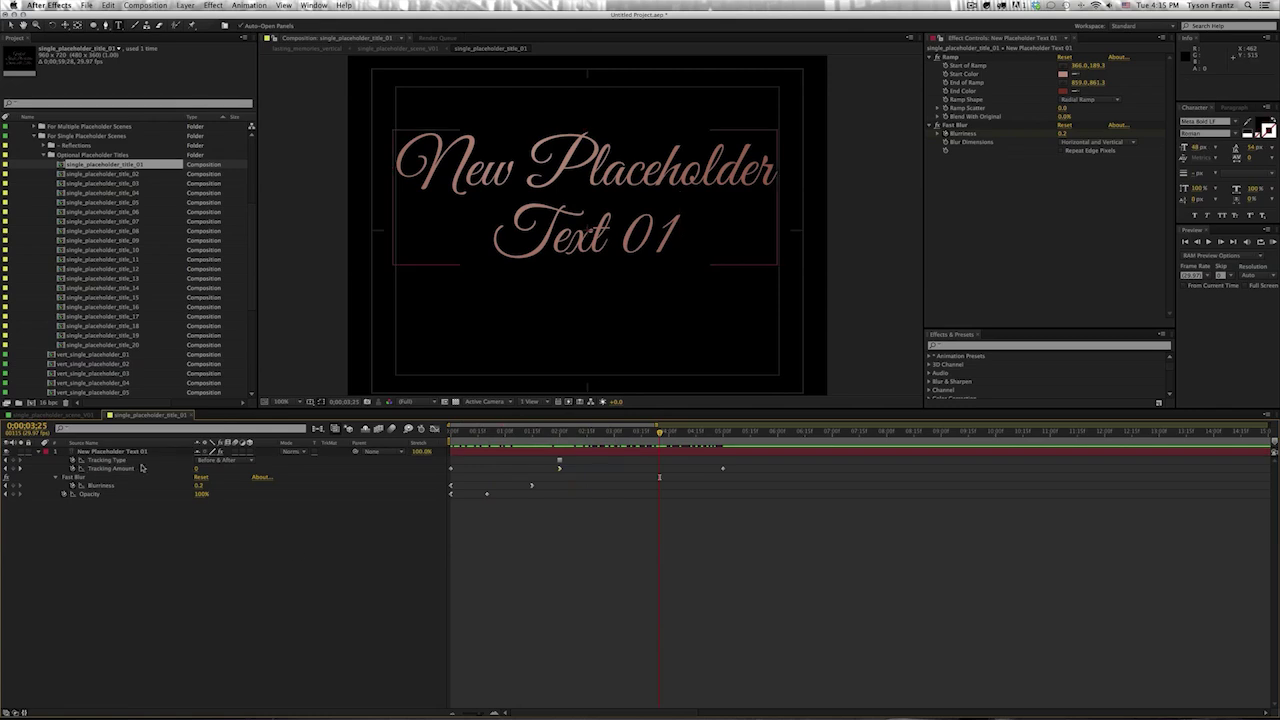
- Move the title text down about 48 px
left_click(128, 453)
mouse_move(517, 256)
left_mouse_down()
mouse_move(517, 304)
mouse_move(517, 282)
left_mouse_up()
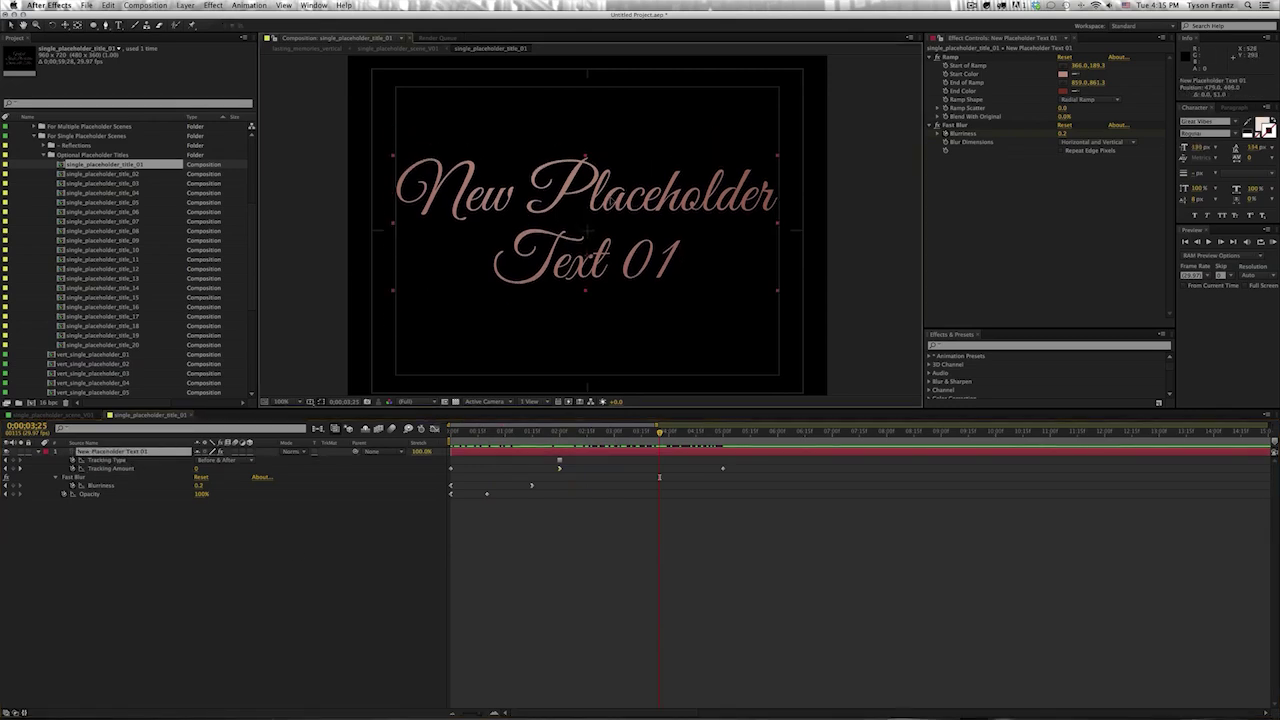
left_click(119, 459)
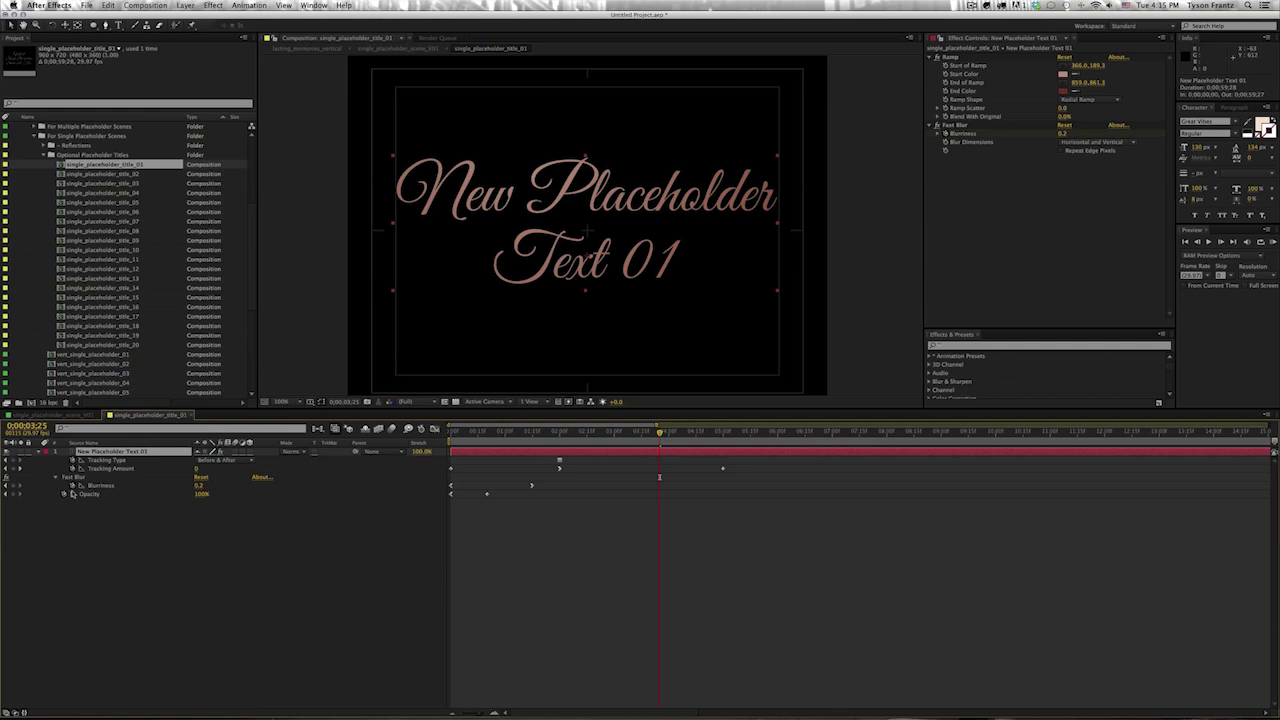
- Set the Ramp start colour to magenta and the end colour to near-black magenta
key("e")
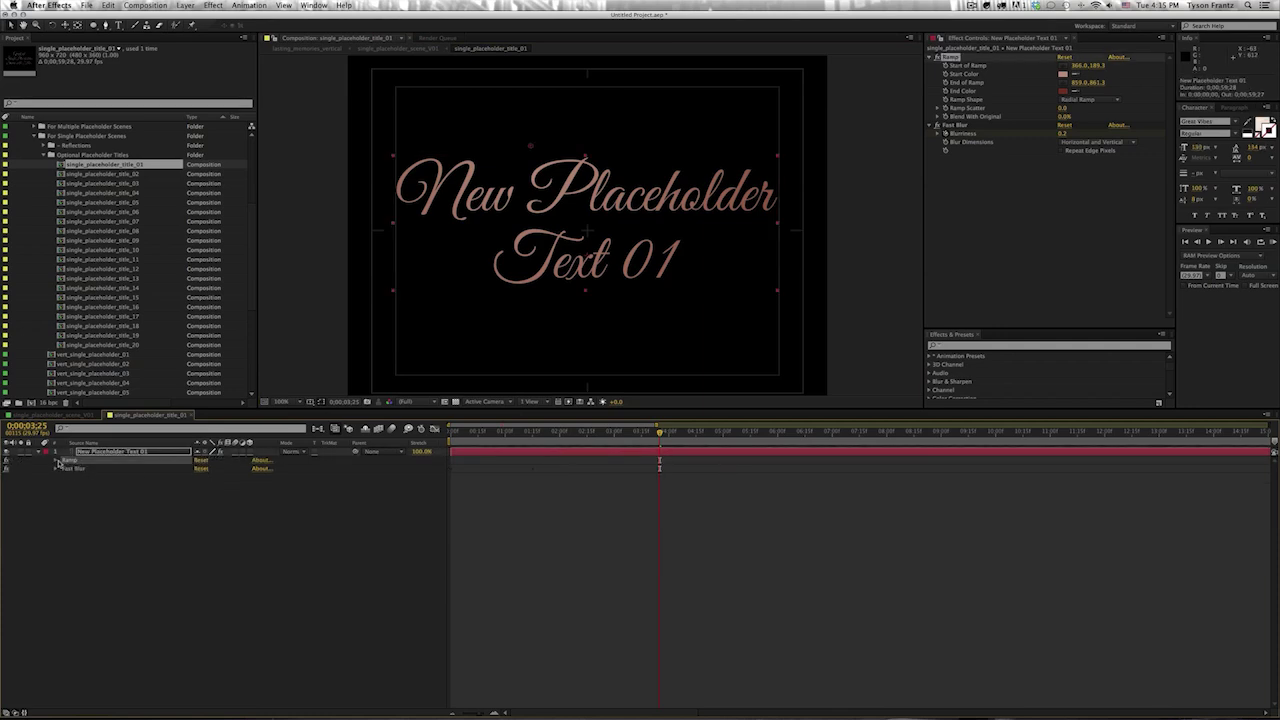
left_click(56, 460)
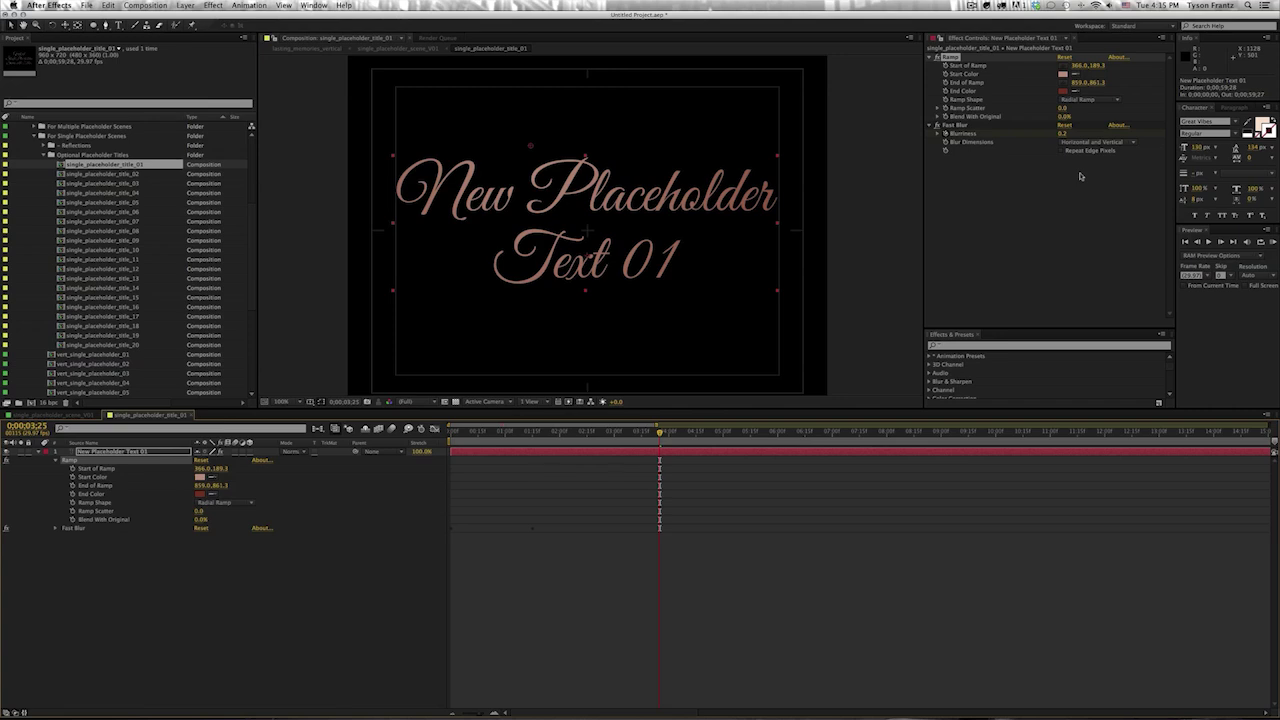
left_click(1062, 73)
mouse_move(632, 468)
left_mouse_down()
mouse_move(572, 453)
mouse_move(583, 484)
mouse_move(612, 402)
left_mouse_up()
key("Return")
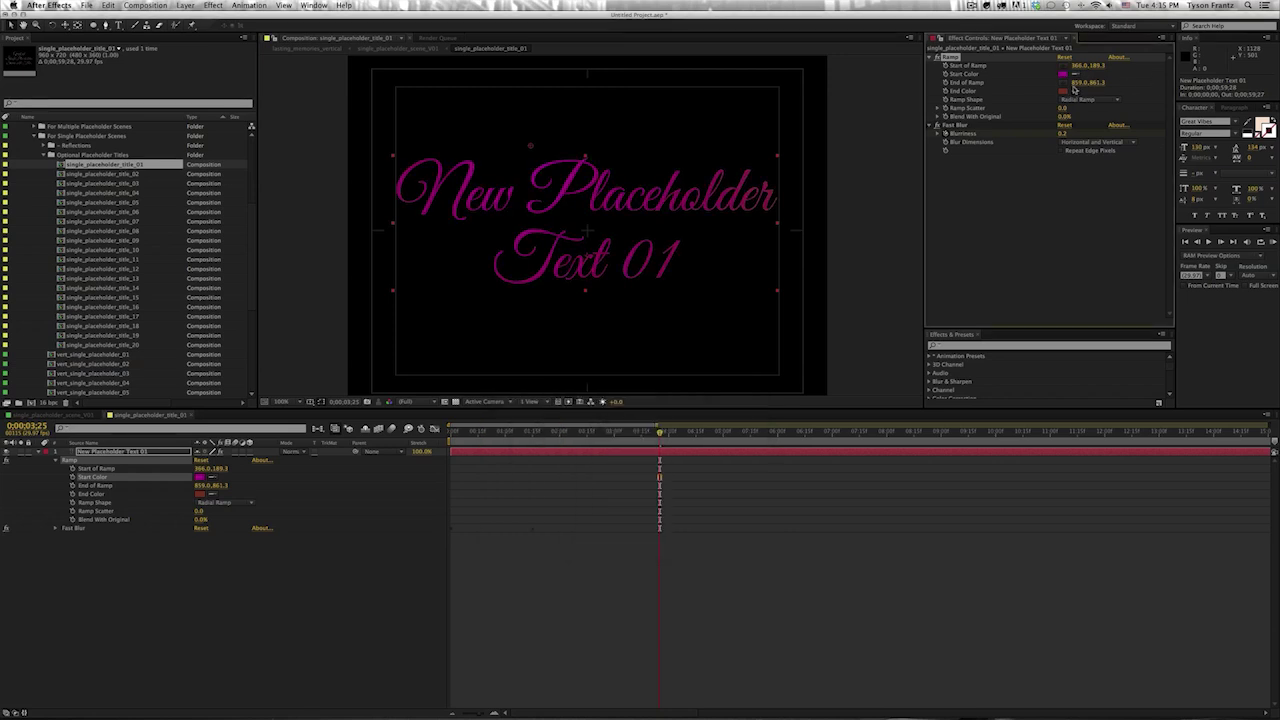
left_click(1064, 90)
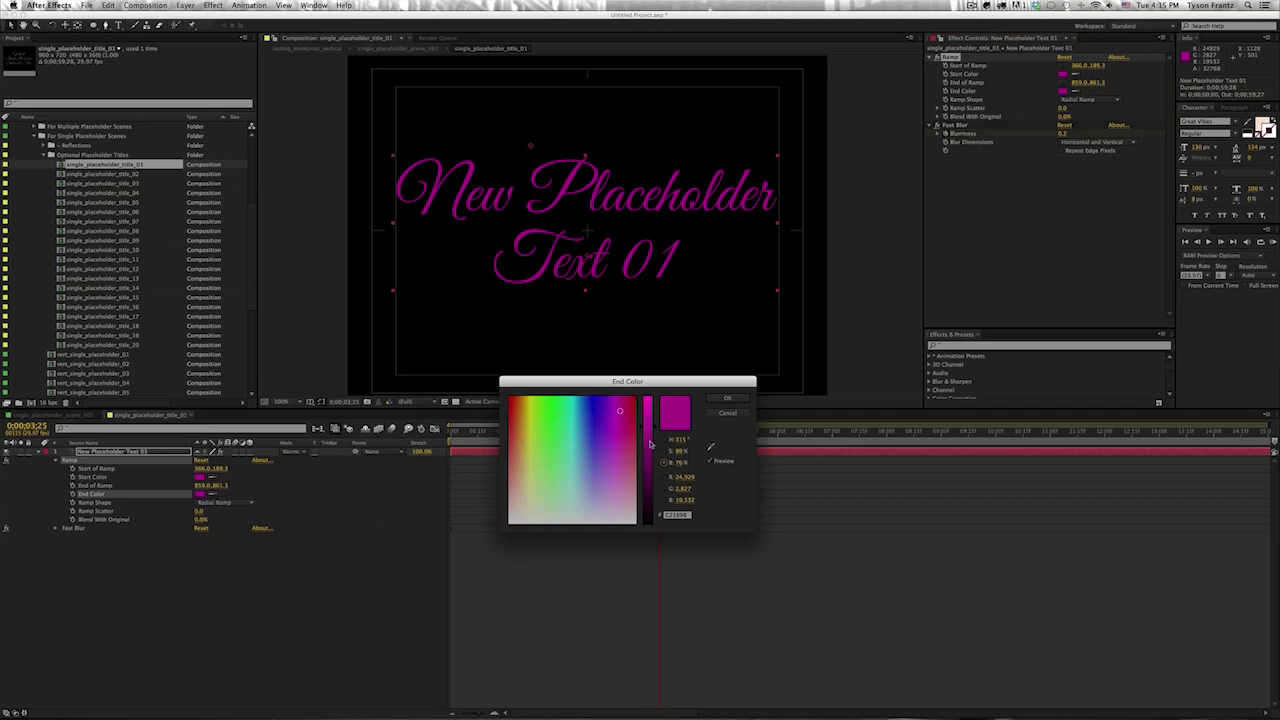
left_click_drag(650, 443, 647, 508)
key("Return")
- Reposition the ramp's end point up toward the text and nudge its start point
left_click_drag(594, 329, 568, 223)
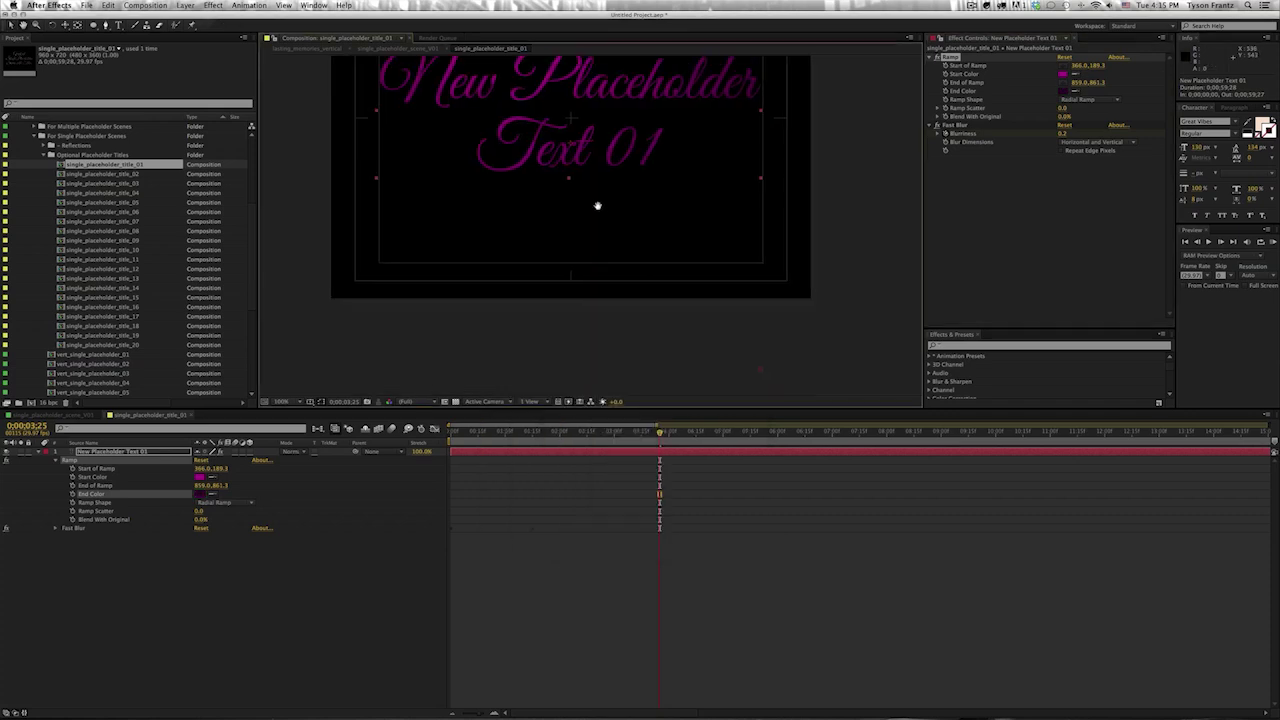
left_click_drag(751, 368, 751, 285)
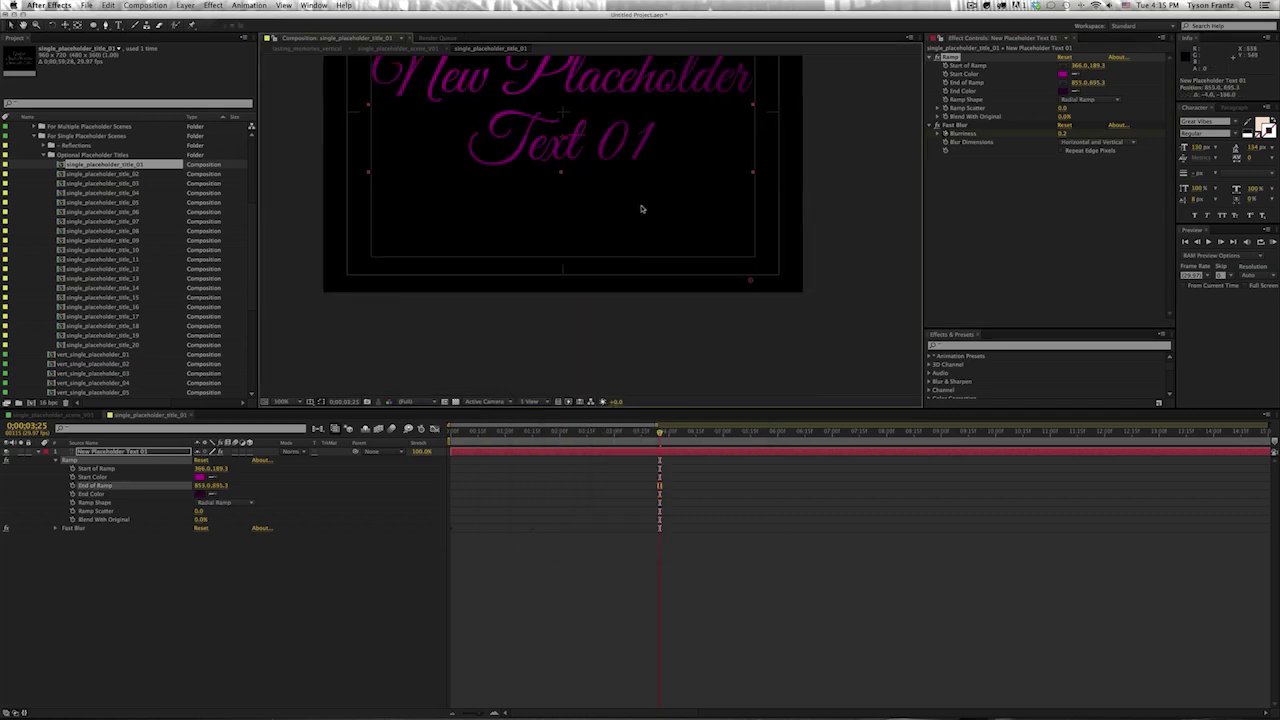
scroll(643, 206, "up", 5)
left_click_drag(550, 153, 556, 157)
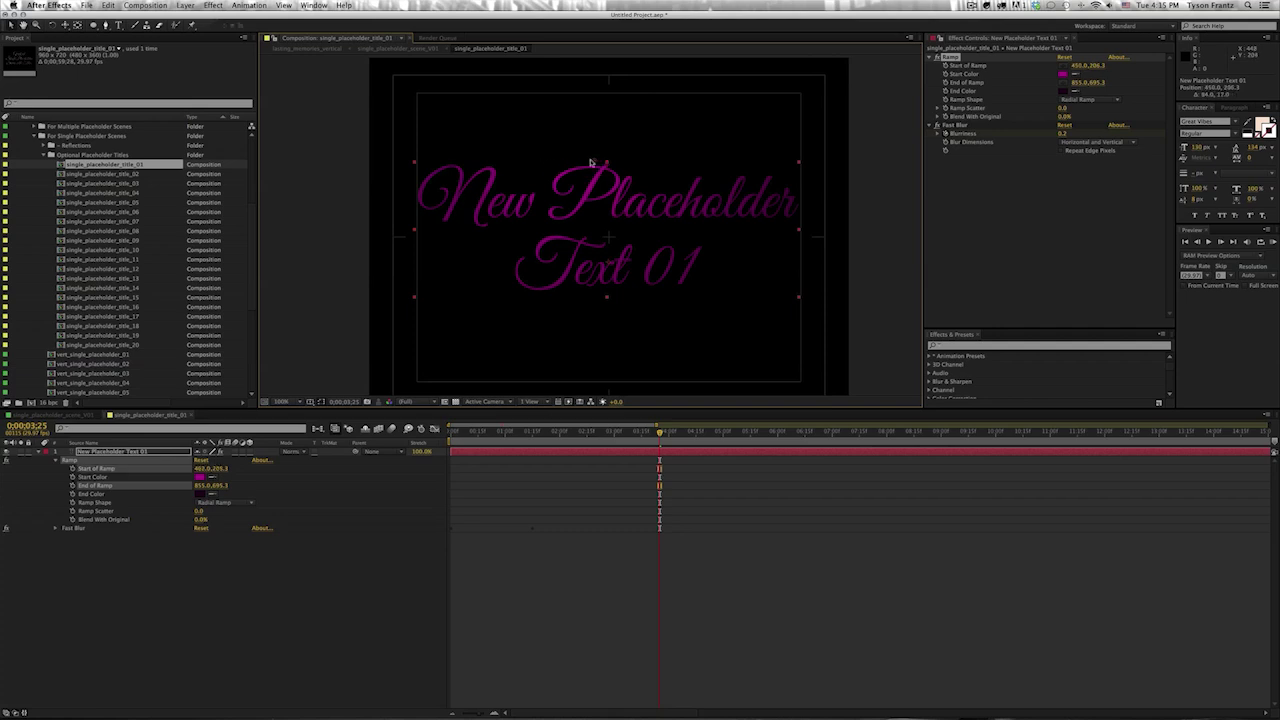
left_click(515, 613)
left_click_drag(583, 314, 560, 291)
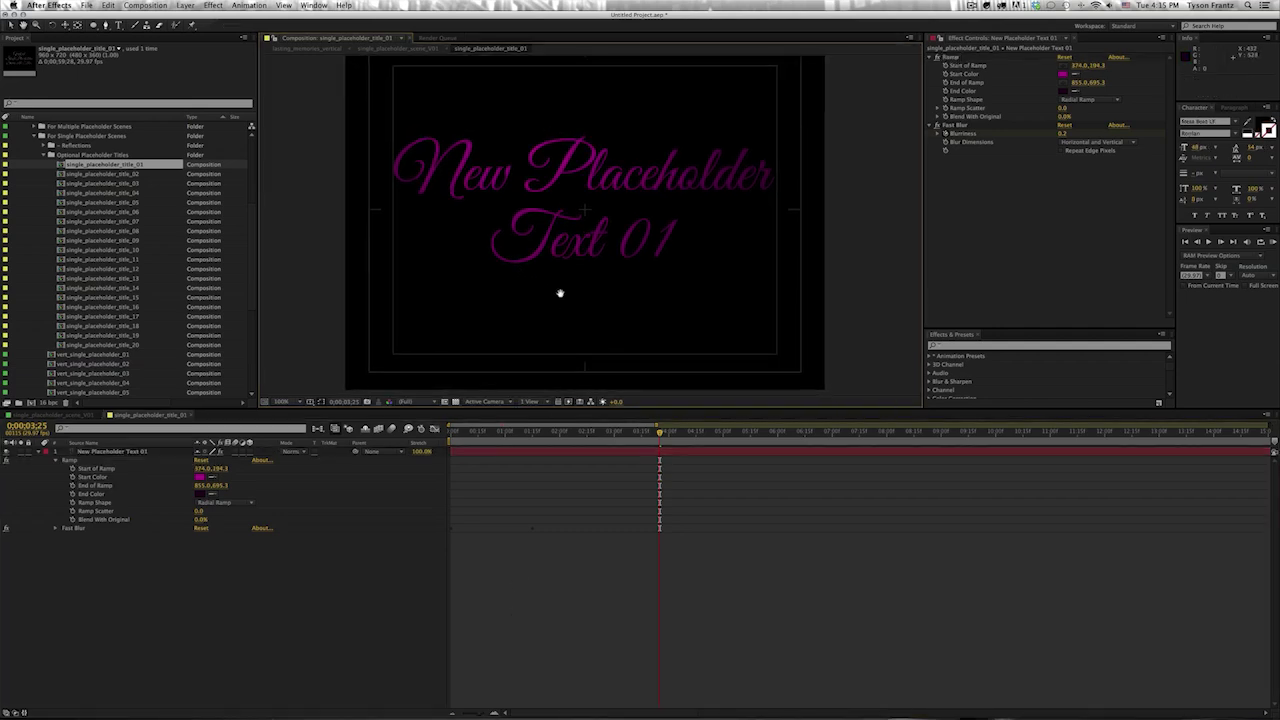
left_click_drag(566, 412, 566, 456)
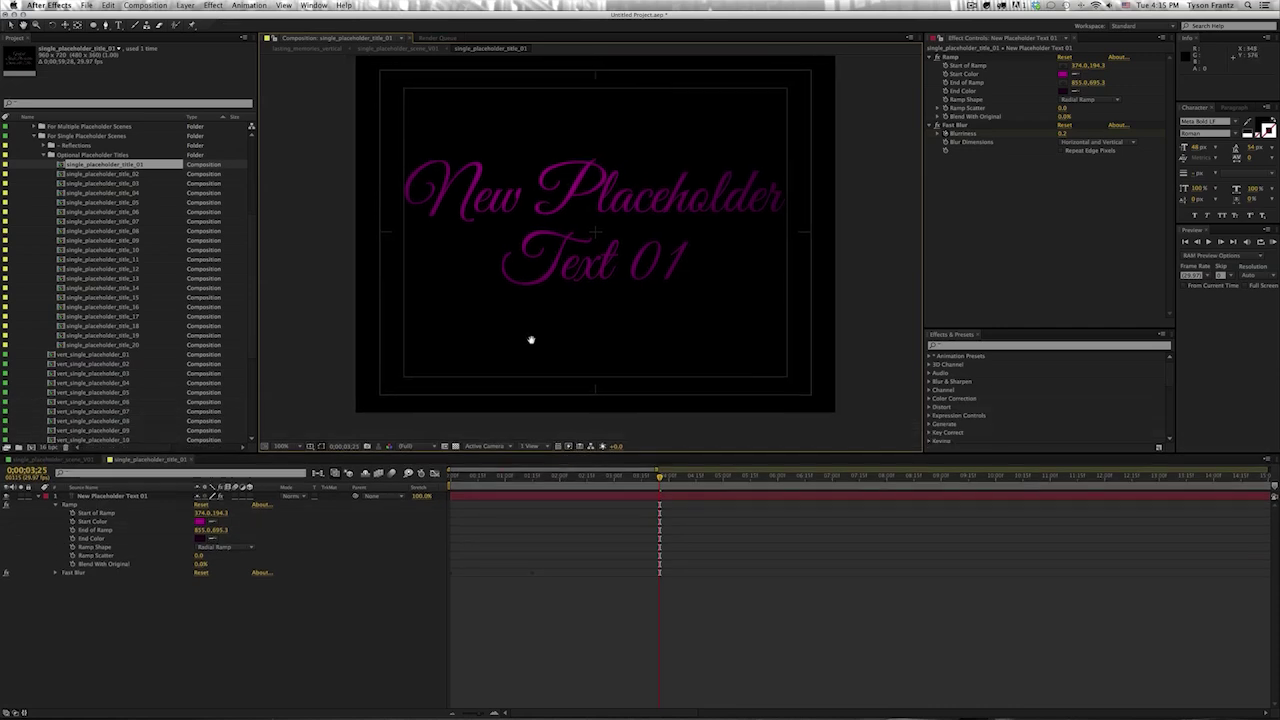
- Select the Ramp effect on the title layer for copying
left_click(952, 58)
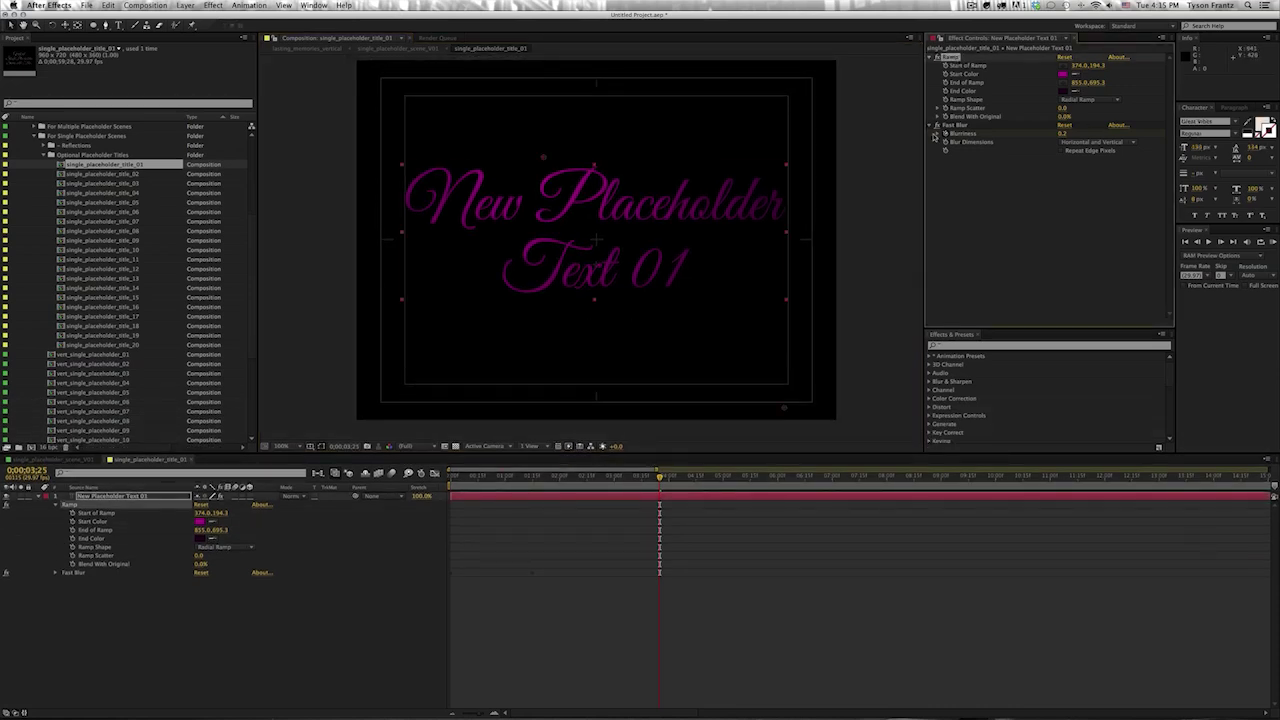
left_click(1000, 202)
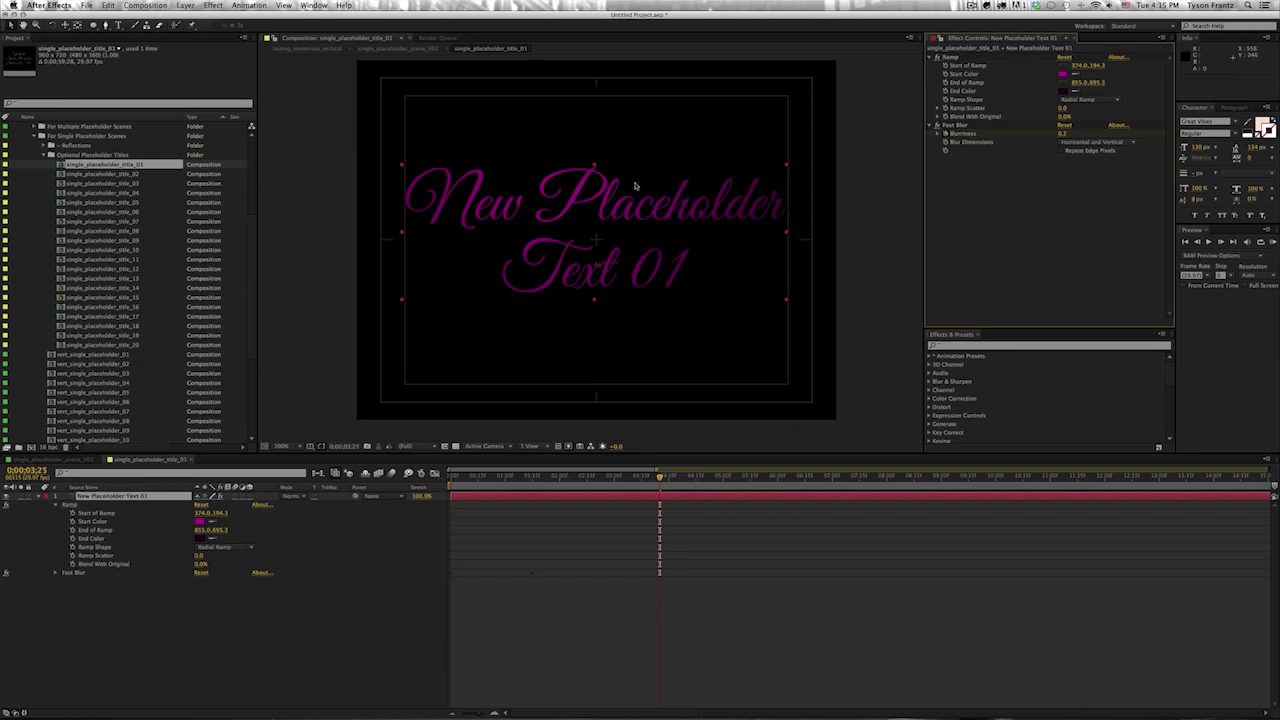
left_click(952, 58)
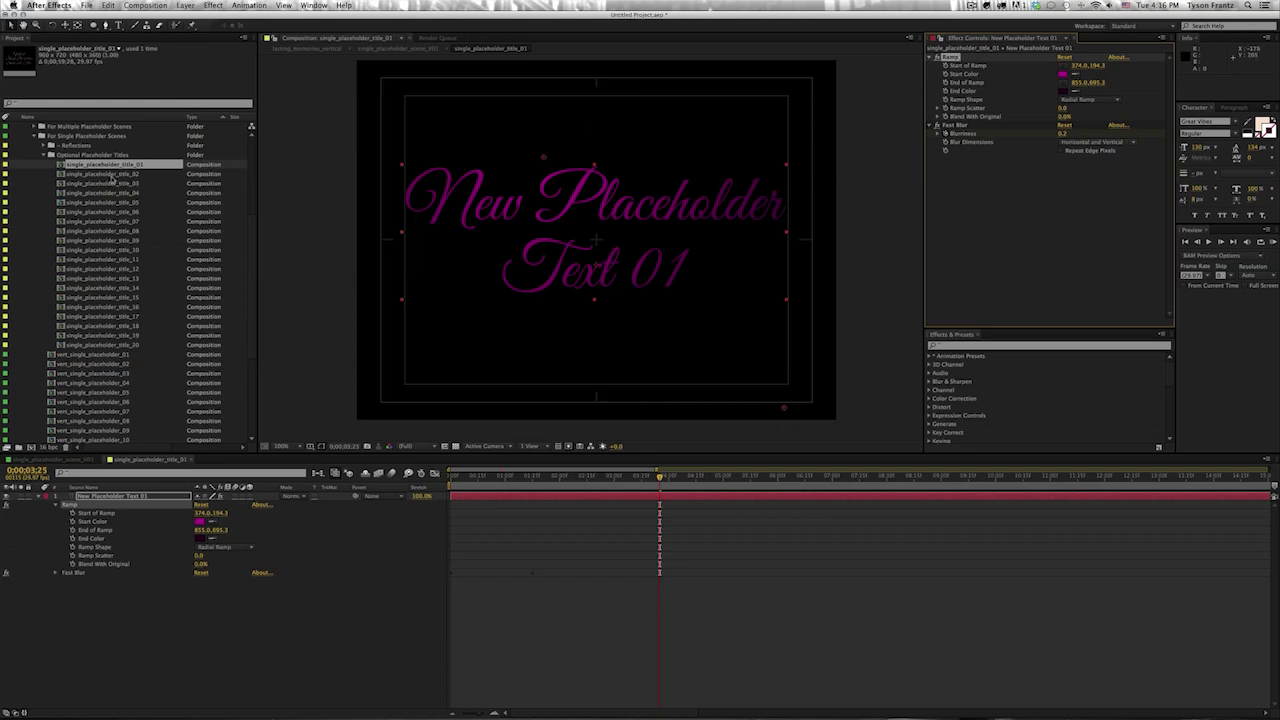
left_click(101, 174)
- Paste the Ramp and Fast Blur effects onto single_placeholder_title_02's text layer
double_click(95, 175)
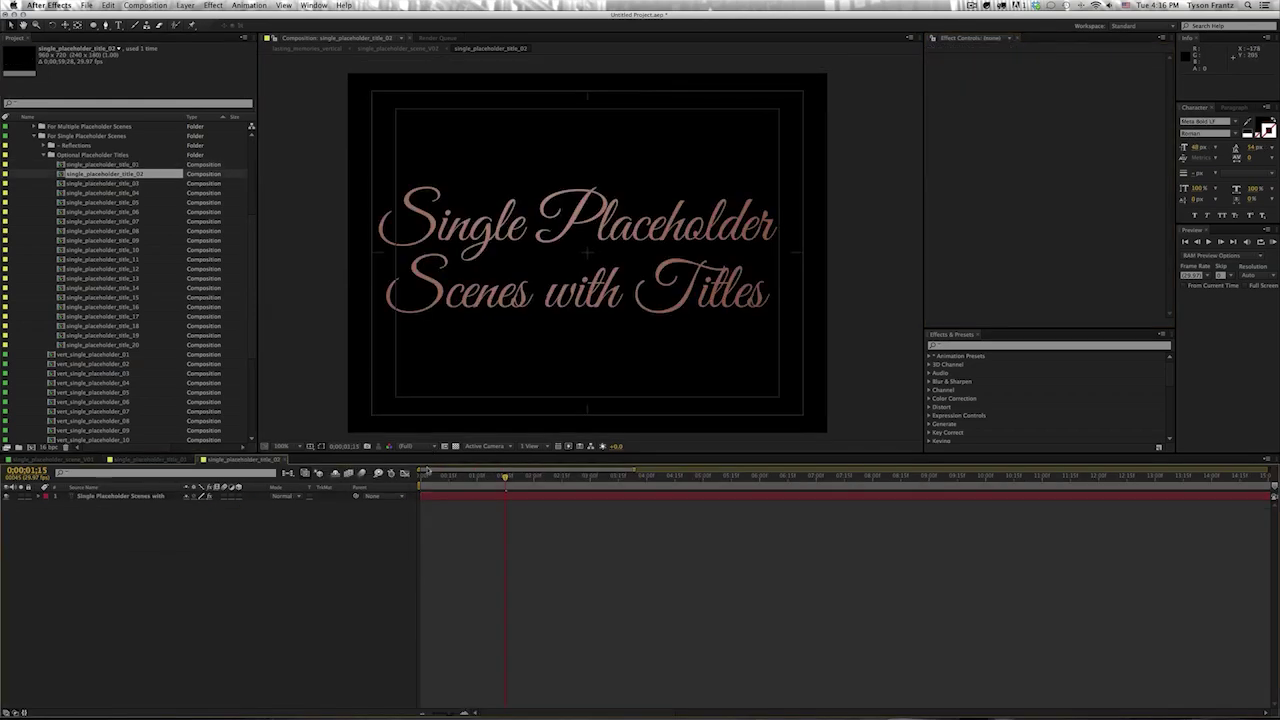
left_click(134, 496)
key("ctrl+v")
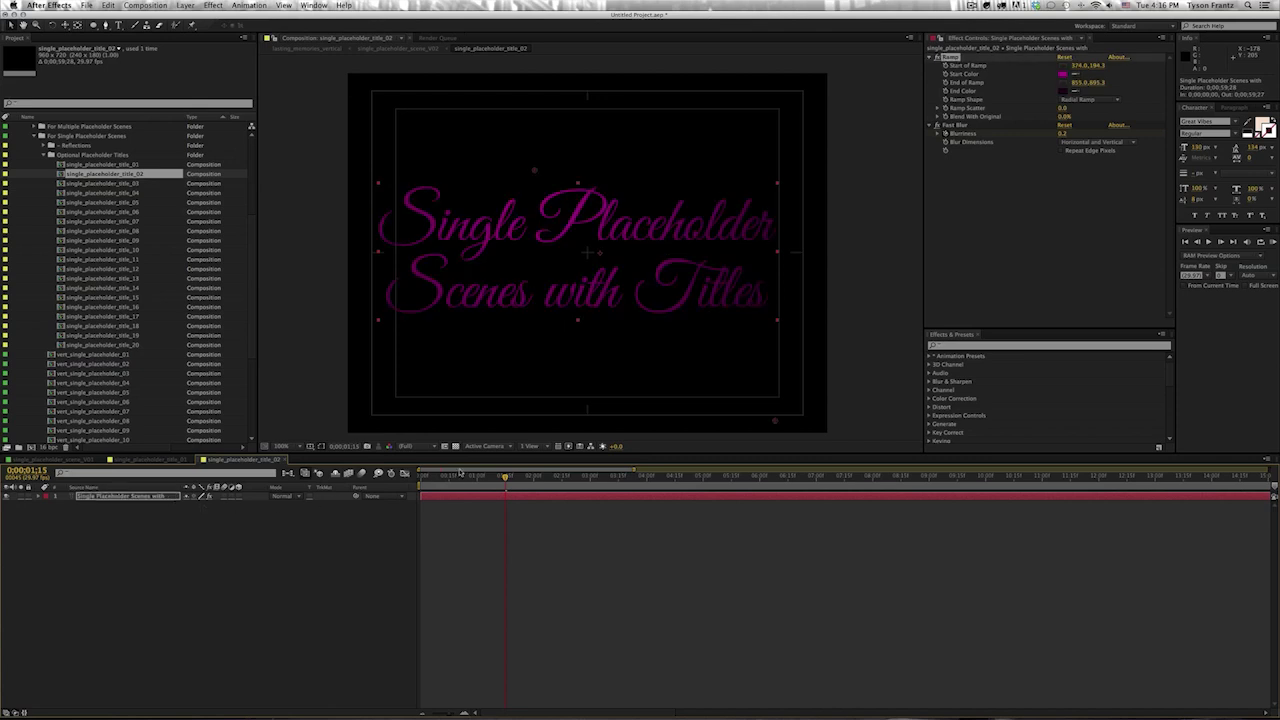
left_click(527, 570)
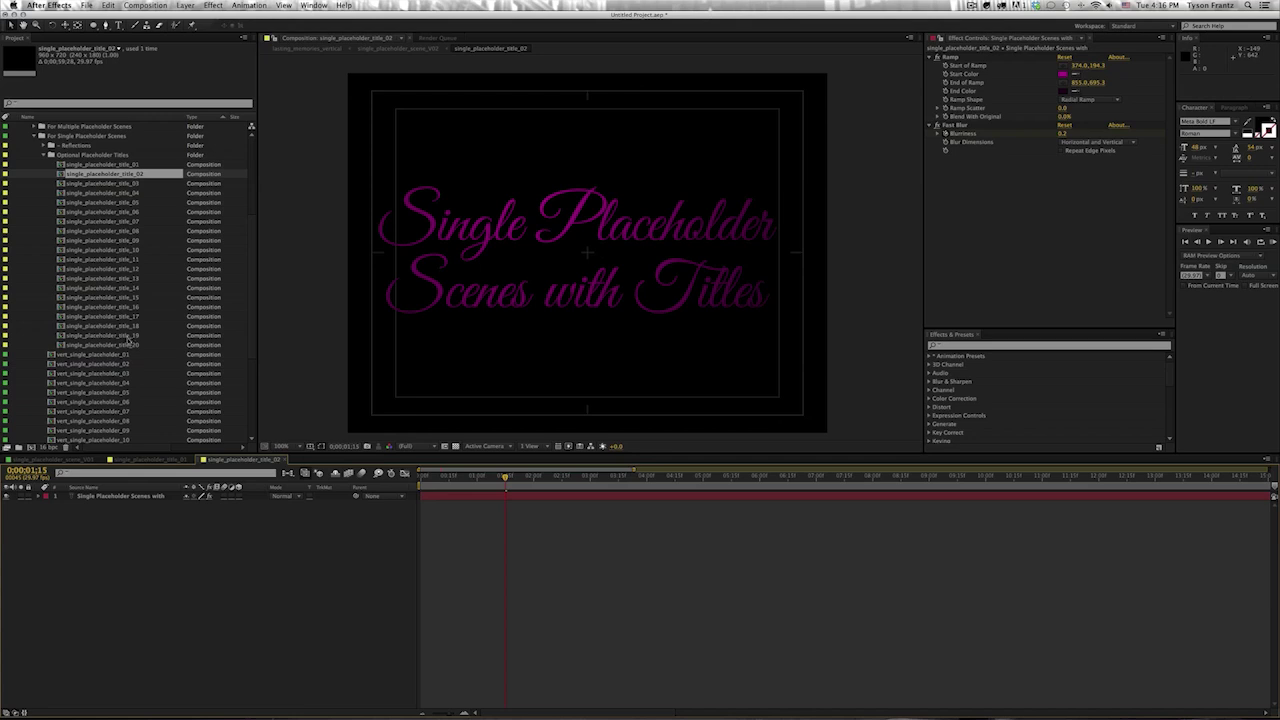
- Preview single_placeholder_title_01 at an earlier time, then close it
left_click(150, 459)
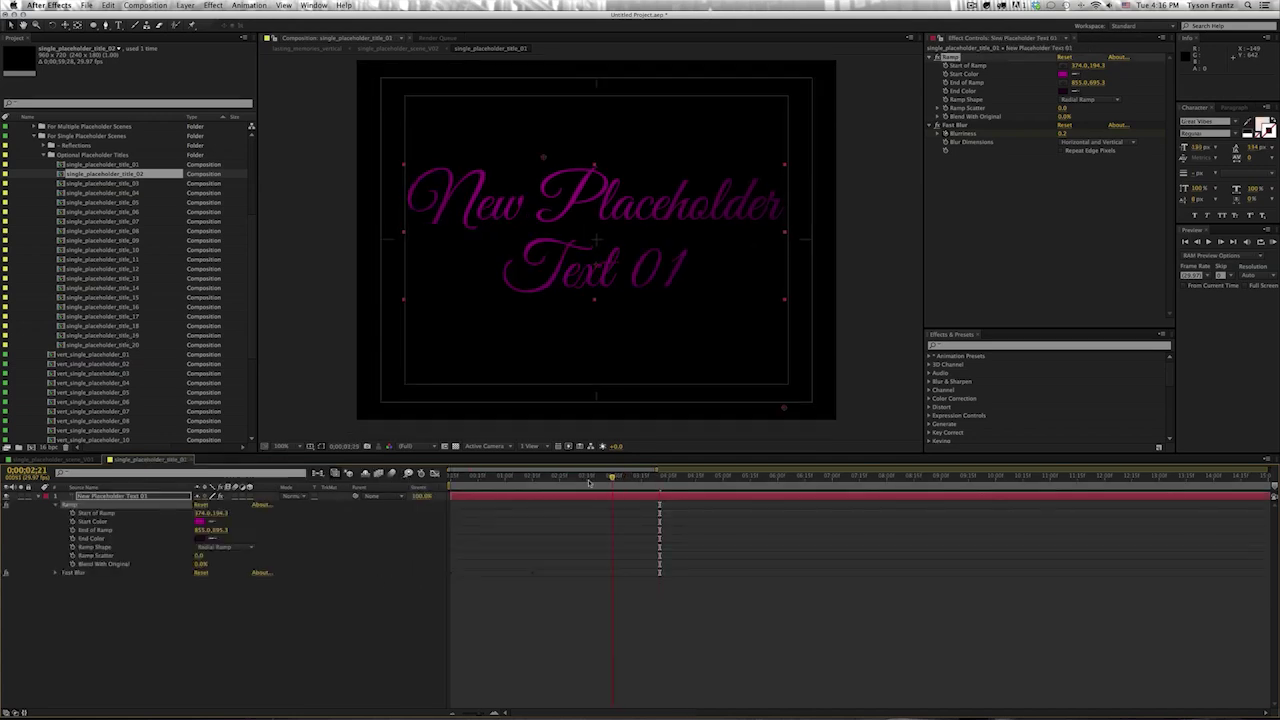
left_click_drag(628, 480, 479, 487)
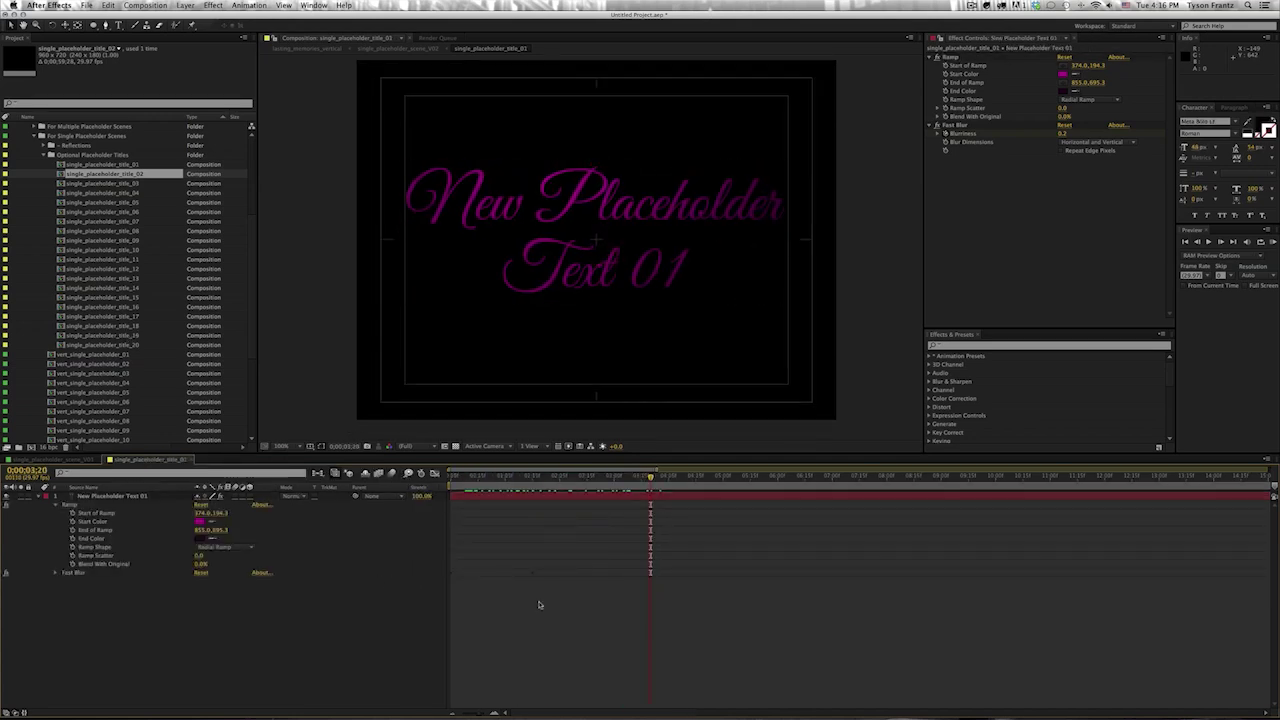
key("ctrl+w")
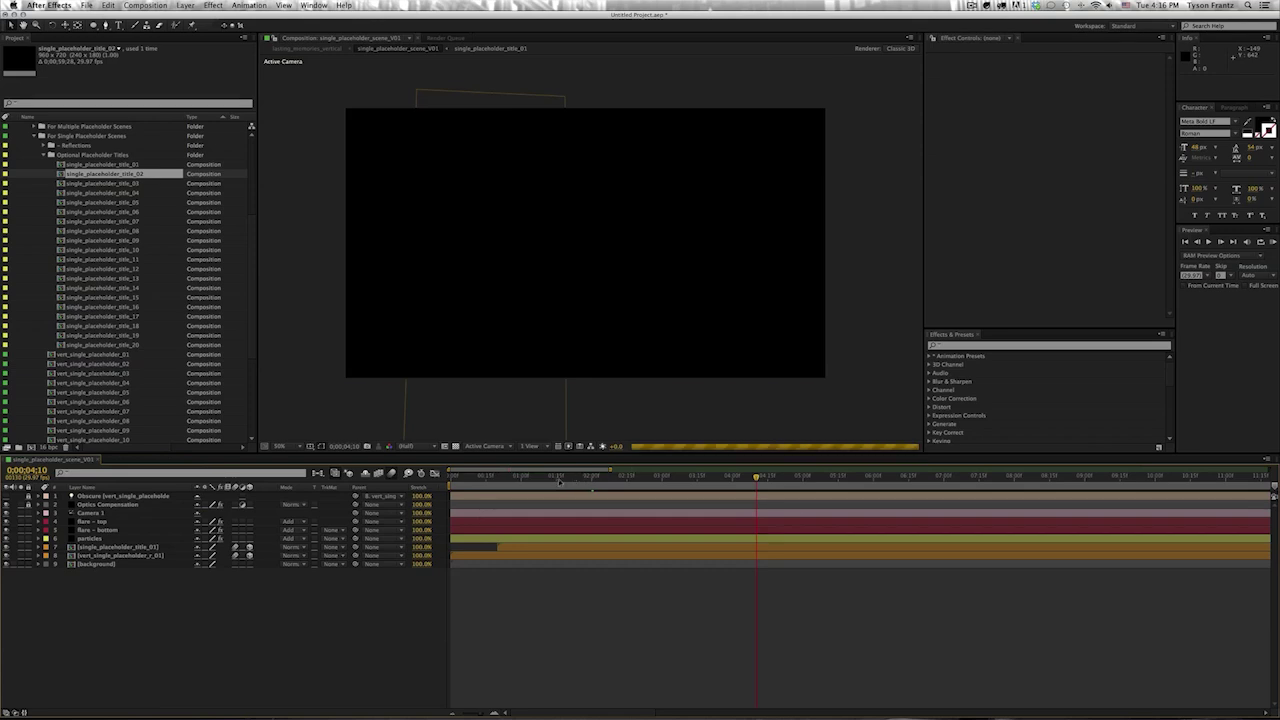
- Move the single_placeholder_title_01 layer's start earlier to 0:15, previewing the scene to 2:15
left_click(559, 478)
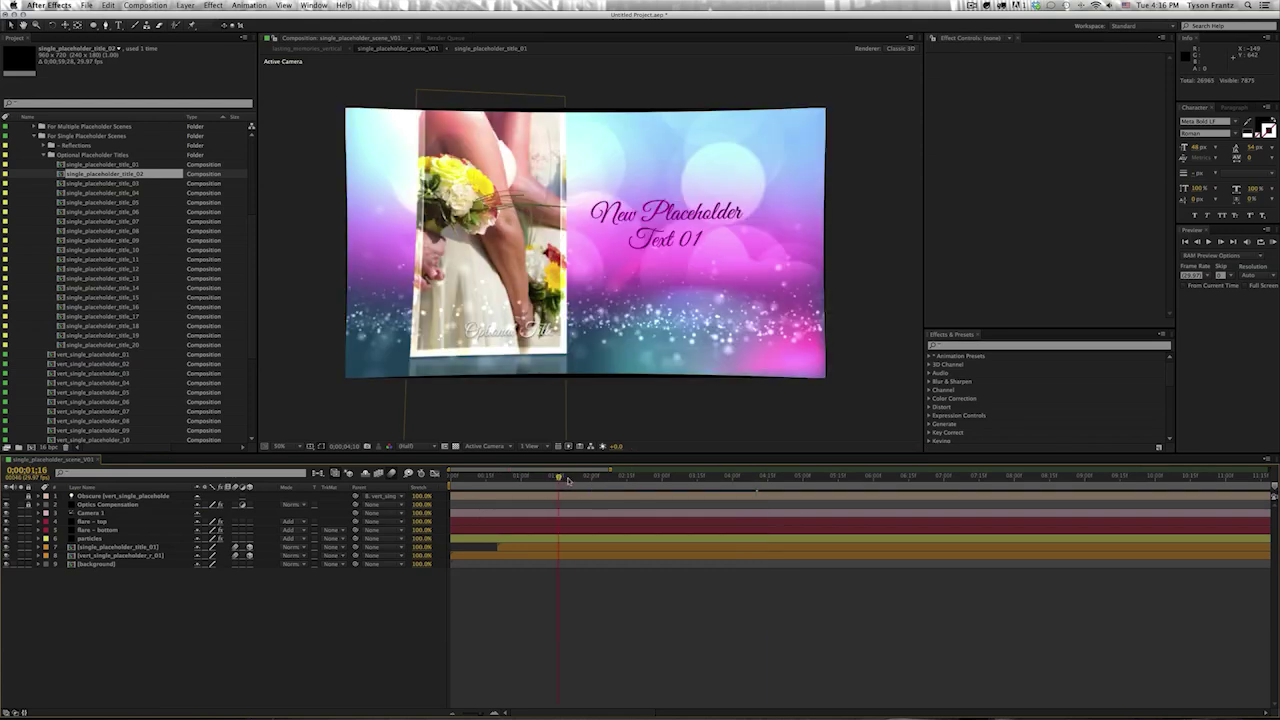
left_click(571, 478)
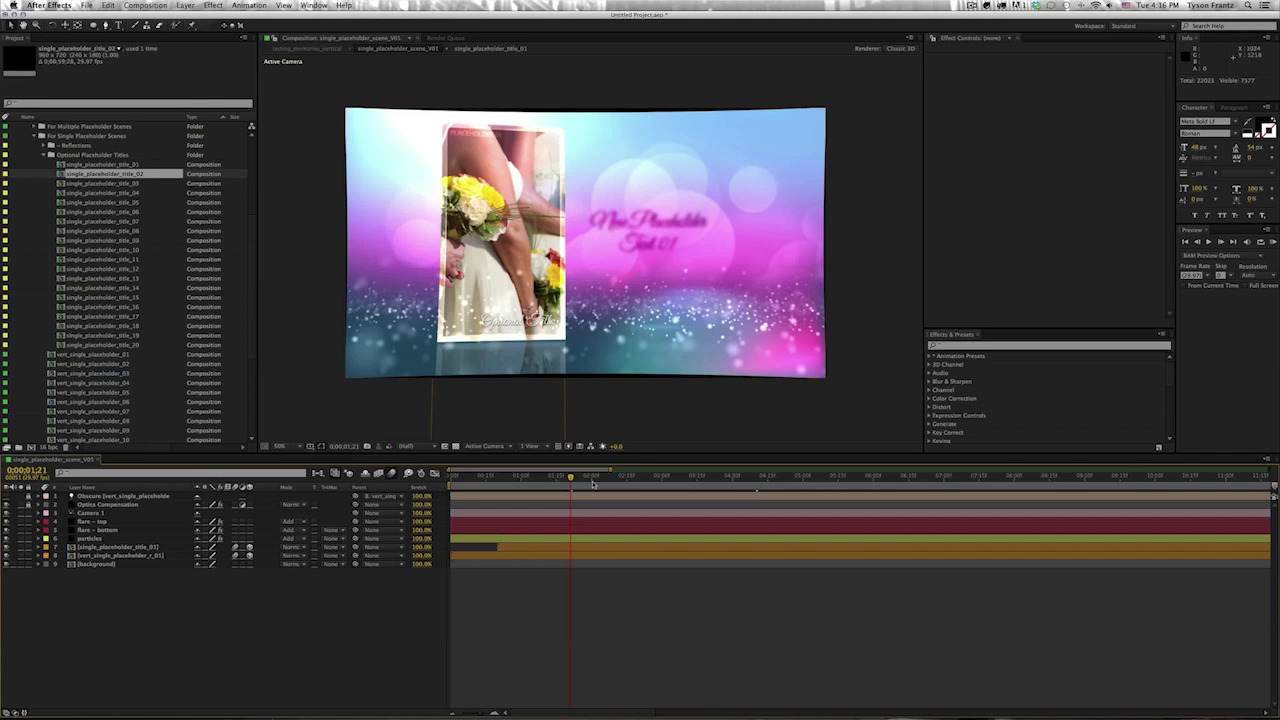
left_click_drag(593, 478, 631, 478)
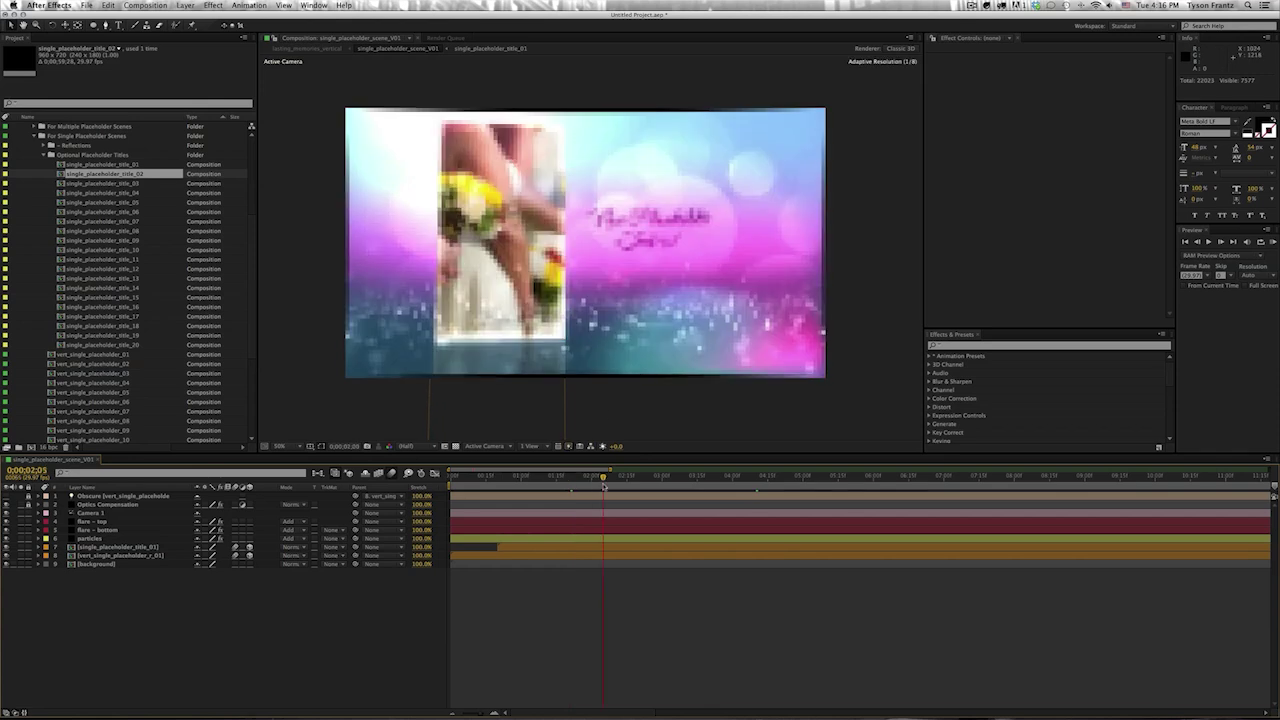
left_click(649, 276)
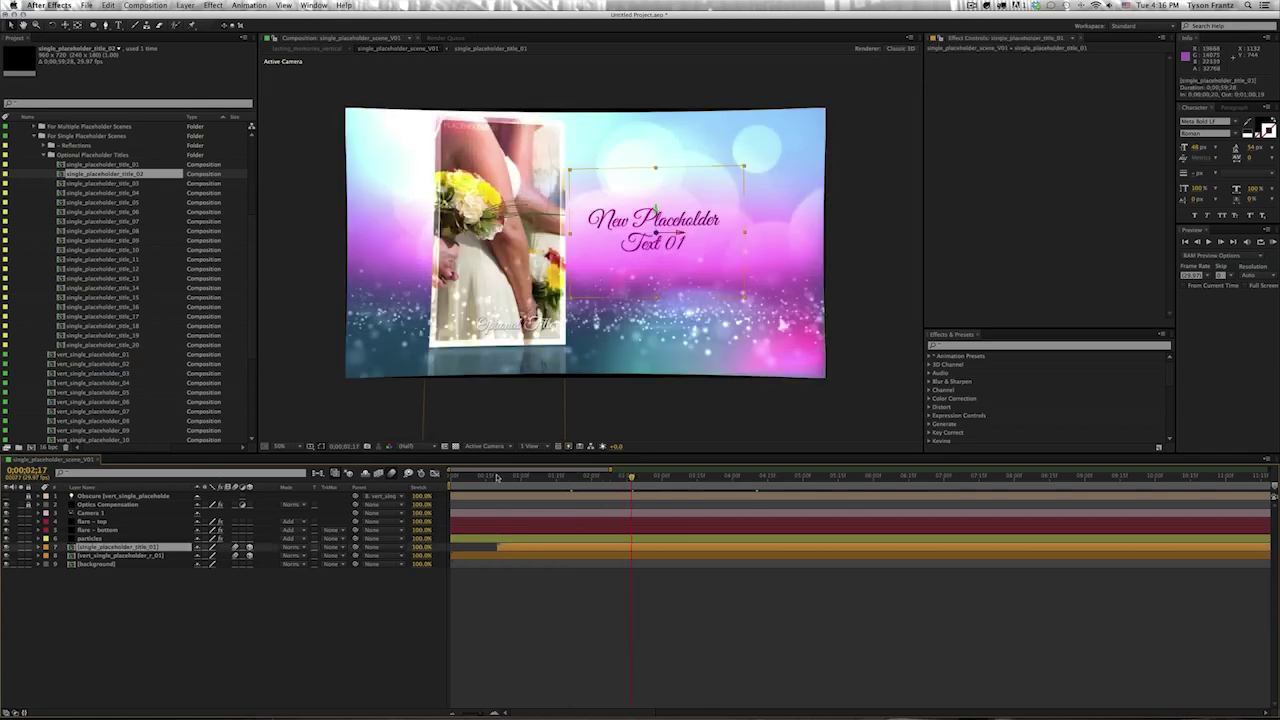
left_click_drag(497, 478, 486, 478)
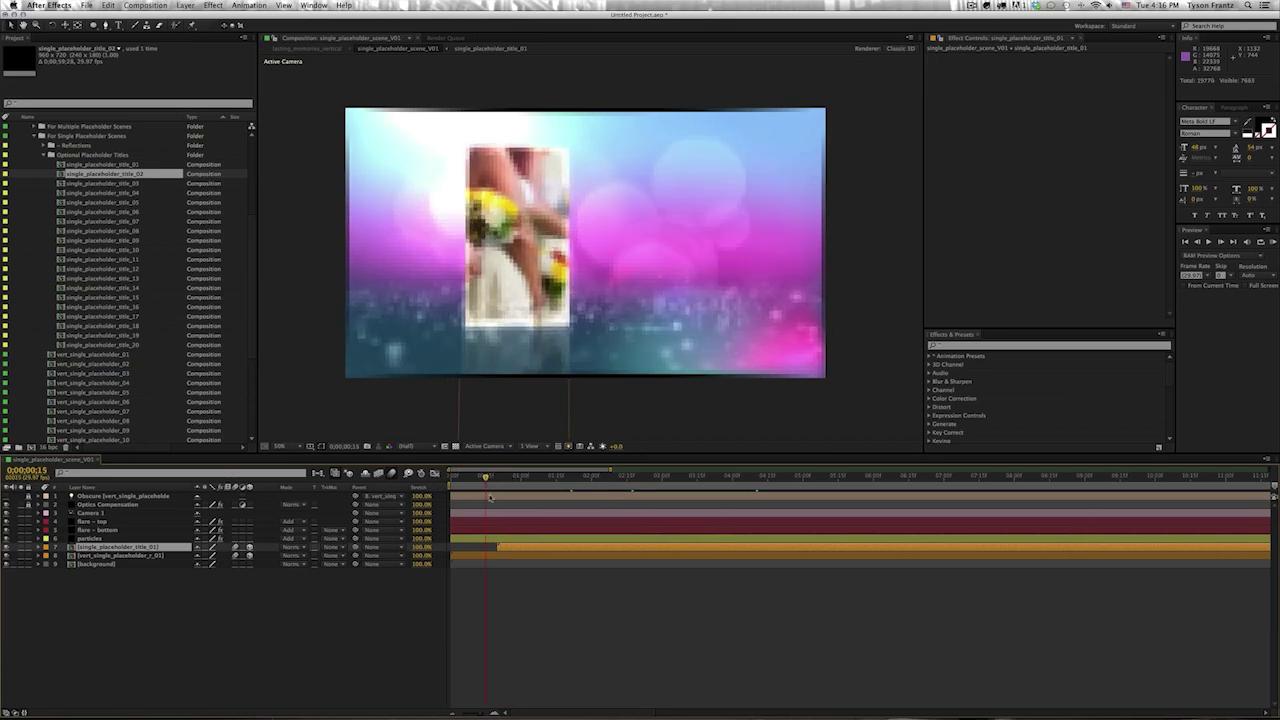
left_click_drag(508, 552, 488, 550)
left_click_drag(487, 476, 599, 477)
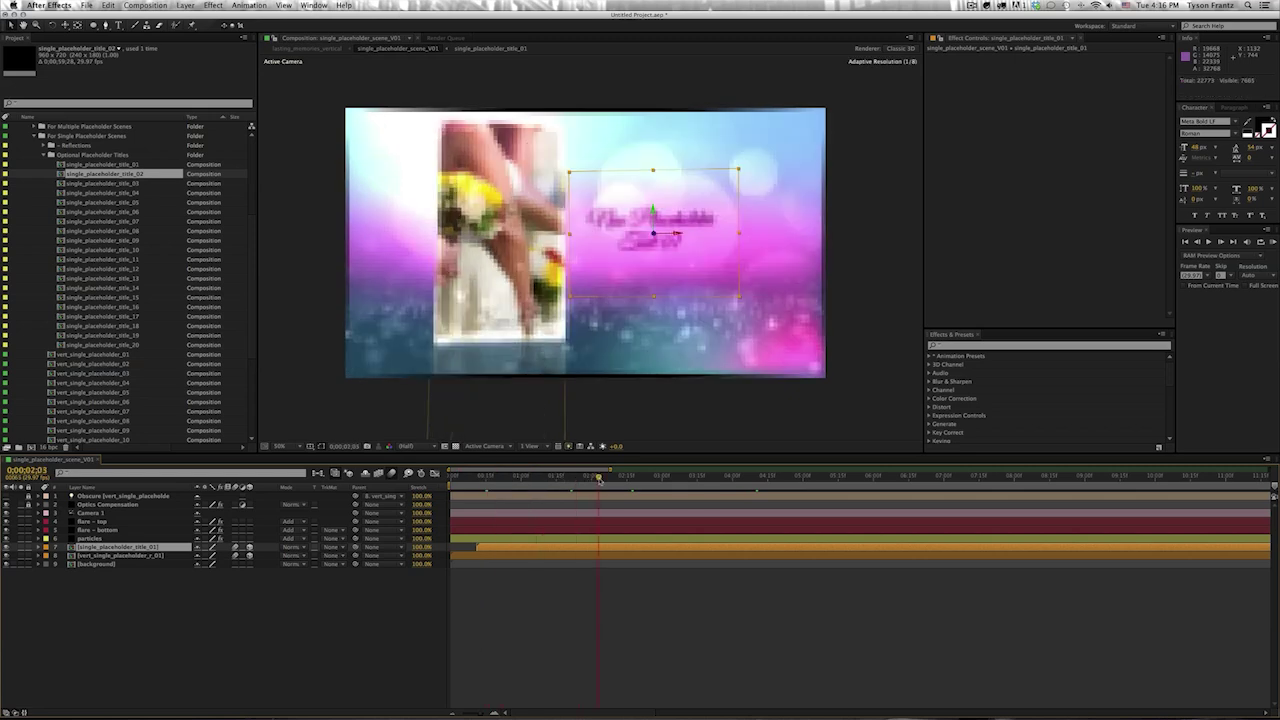
mouse_move(599, 478)
left_mouse_down()
mouse_move(627, 485)
mouse_move(615, 478)
left_mouse_up()
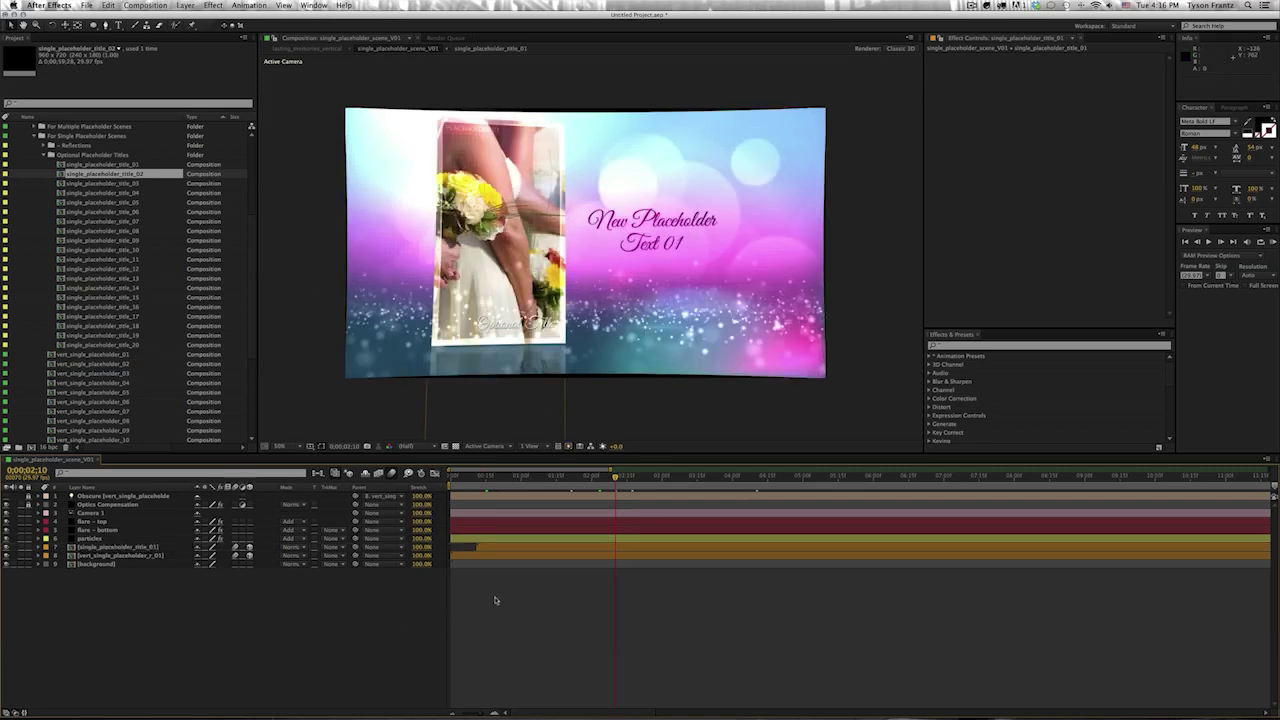
- Close the scene and collapse the Optional Titles, Single Placeholder, images, footage and 00_Assets folders
key("super+w")
left_click(45, 156)
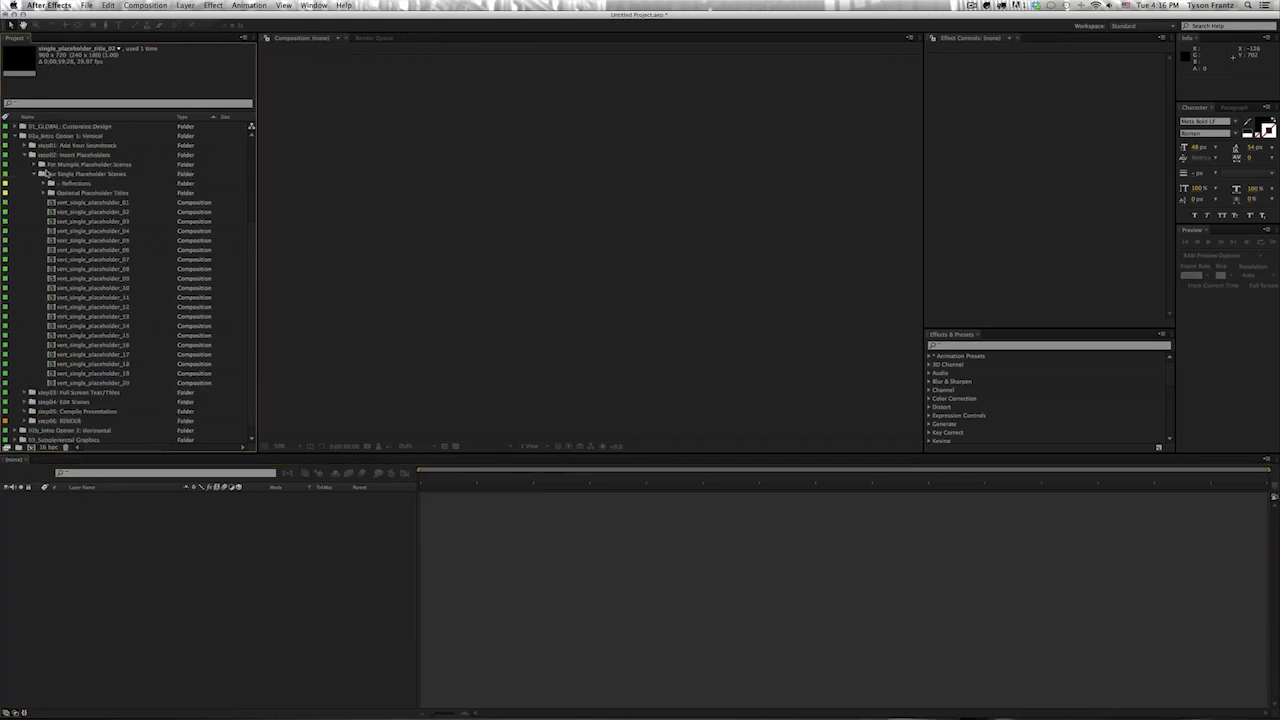
left_click(40, 174)
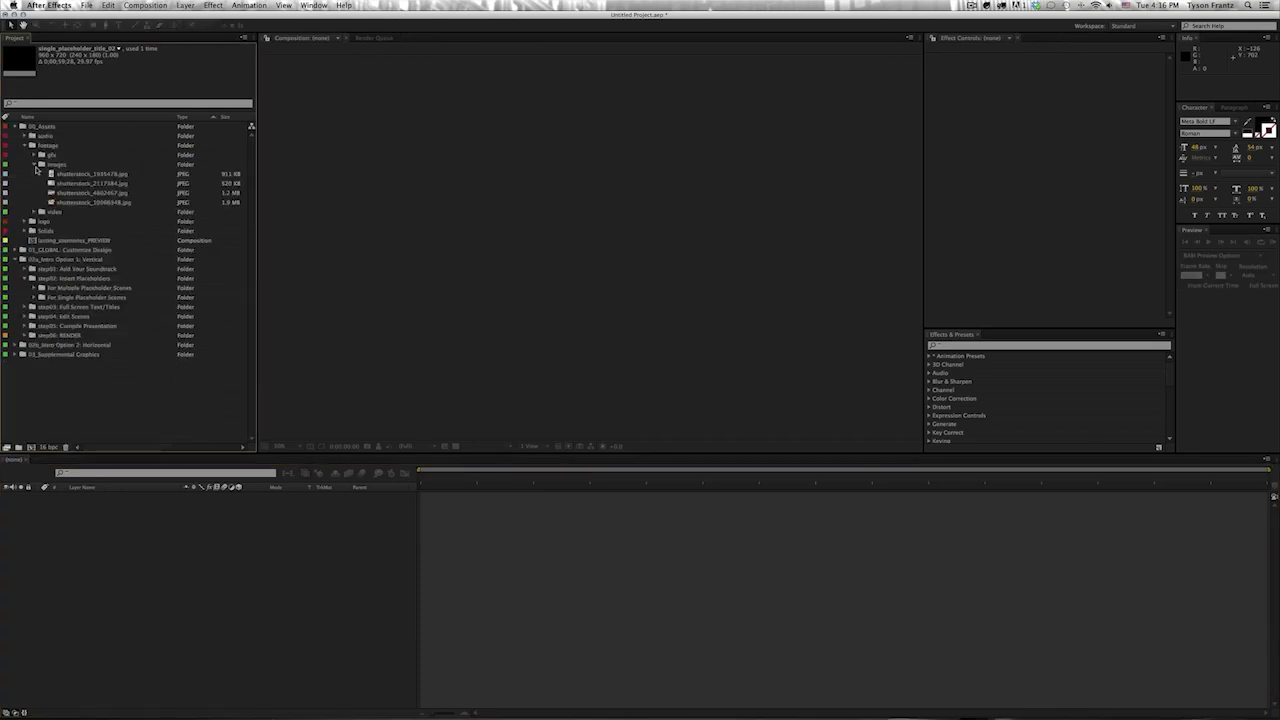
left_click(34, 164)
left_click(24, 145)
left_click(15, 127)
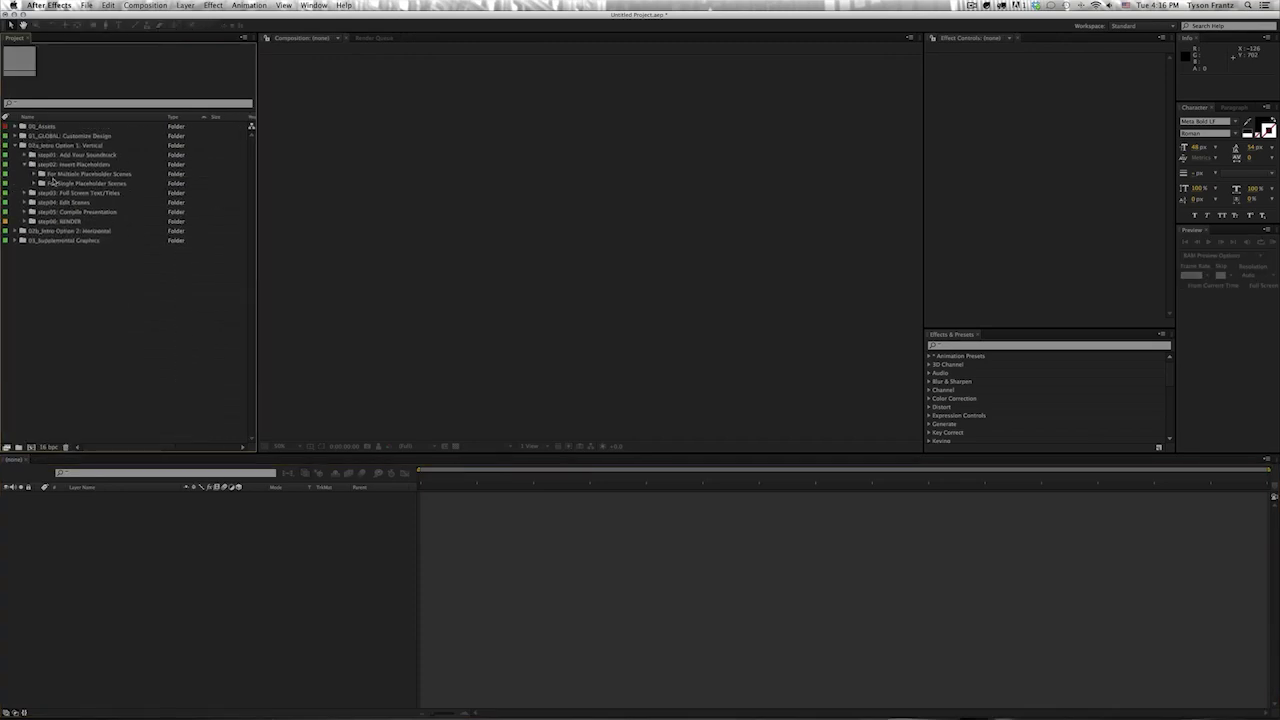
- Browse the step02: Insert Placeholders subfolders in the Project panel
left_click(76, 165)
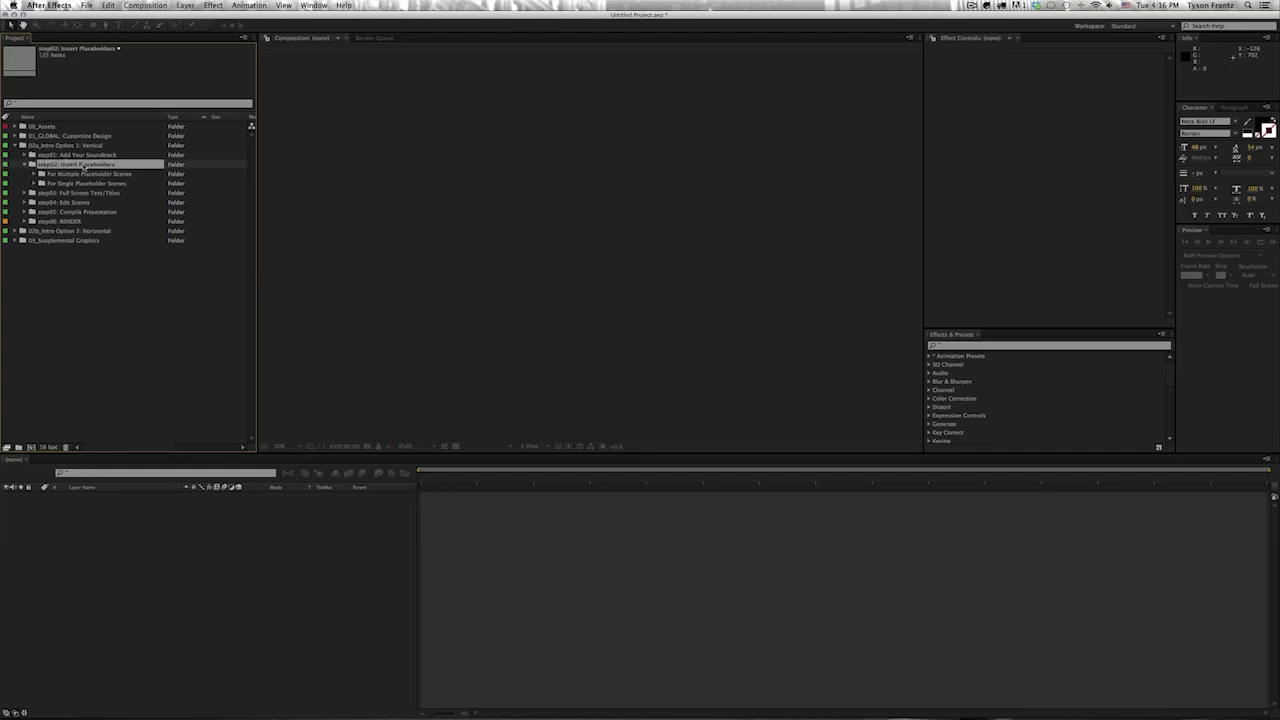
left_click(84, 175)
left_click(58, 185)
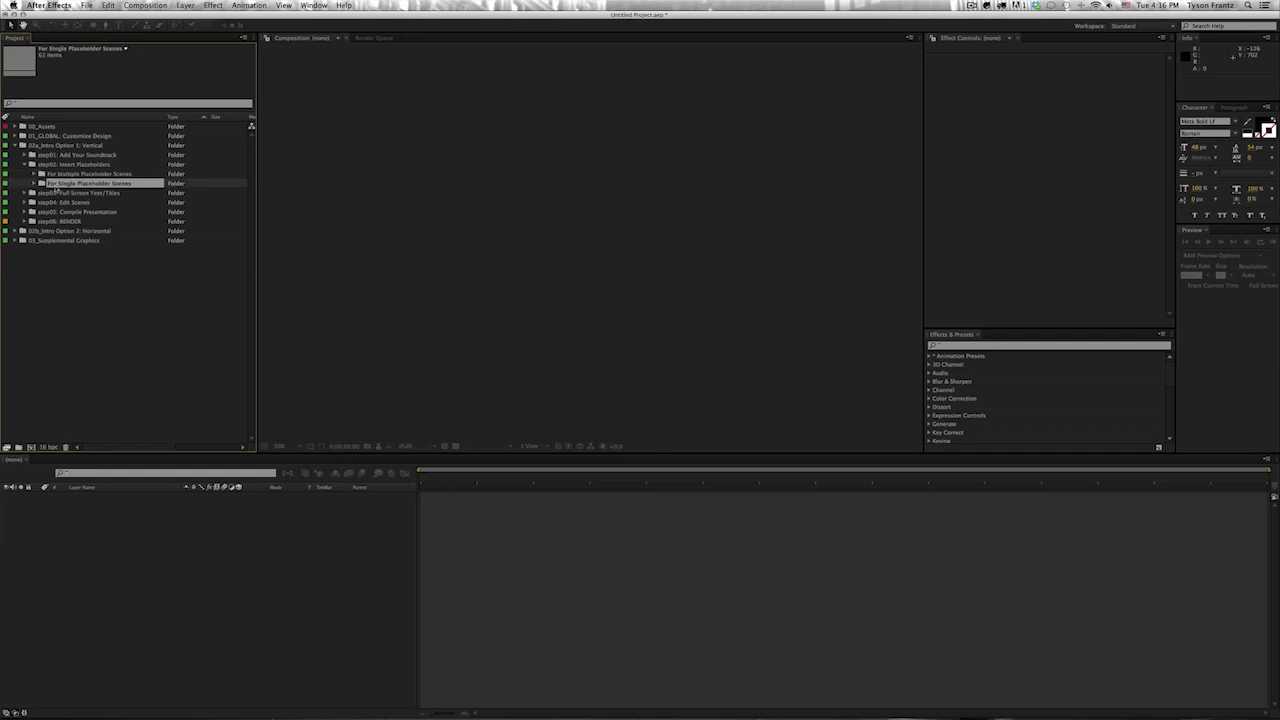
left_click(33, 185)
left_click(34, 184)
left_click(74, 232)
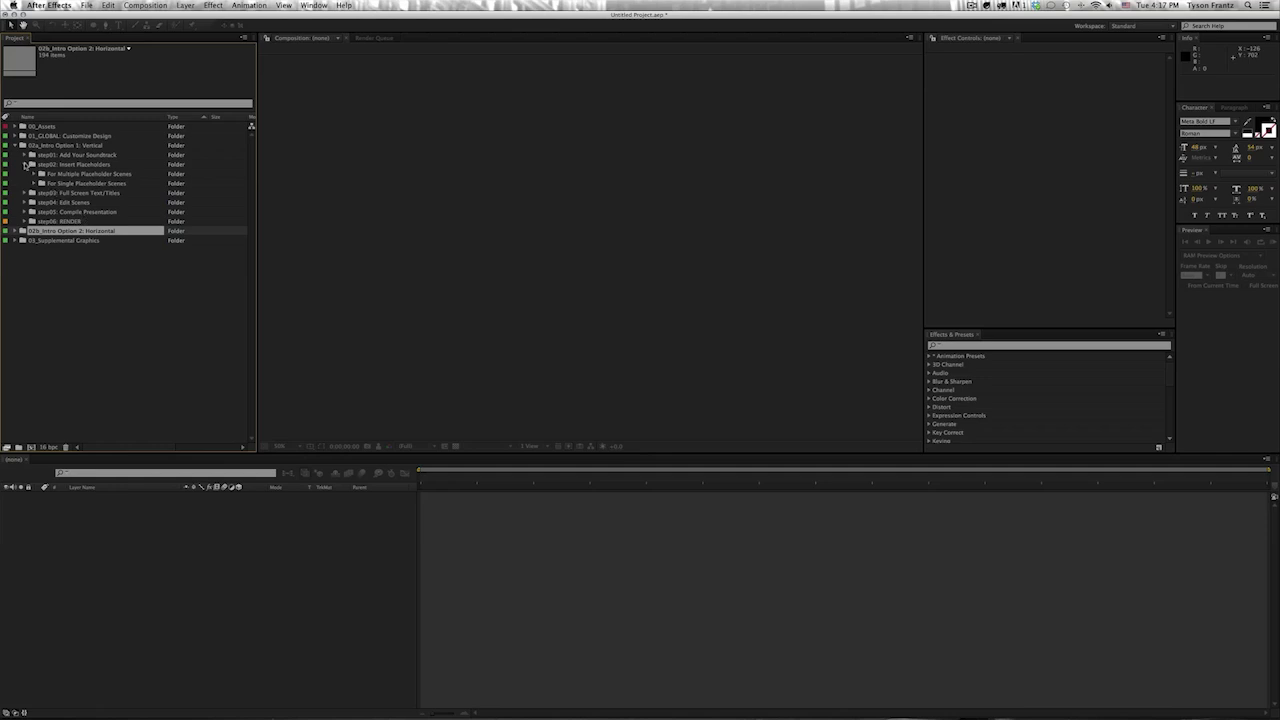
- Collapse step02, expand step03: Full Screen Text/Titles and open title_card_01
left_click(25, 165)
left_click(76, 174)
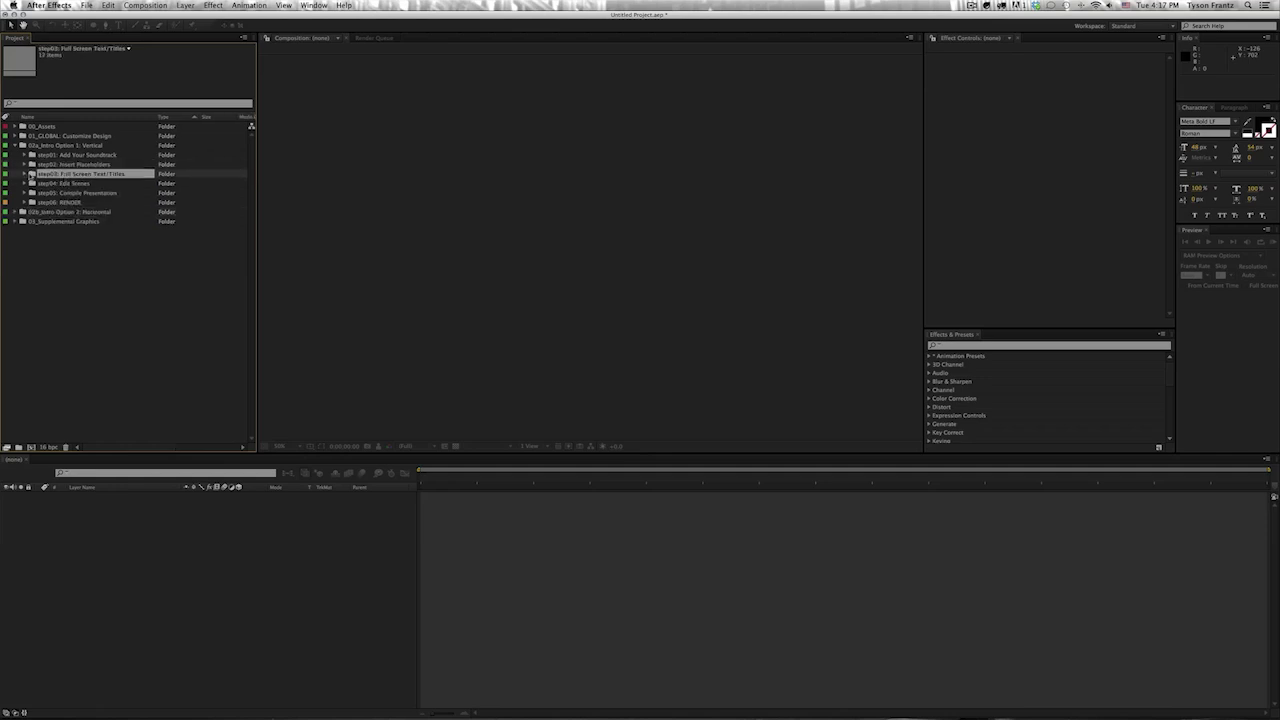
left_click(25, 174)
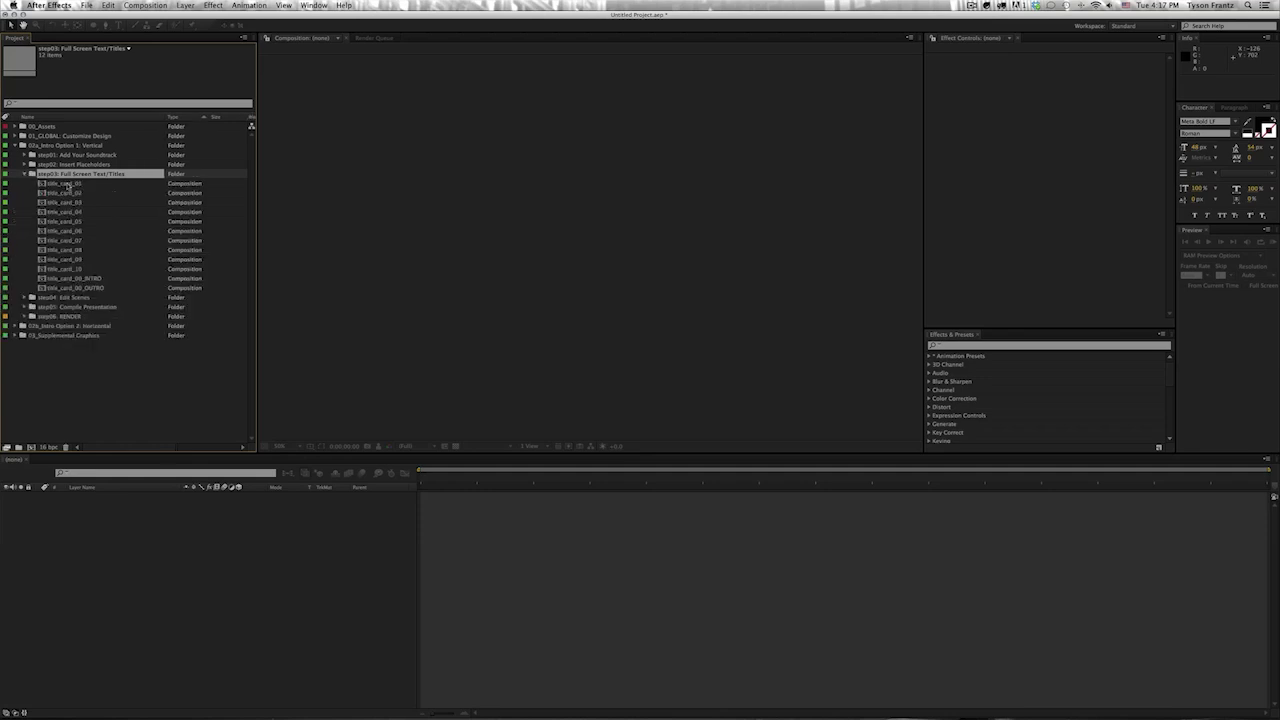
double_click(64, 184)
- Open lasting_memories_vertical, select the INTRO layer and move to 0;00;02;22
left_click(494, 491)
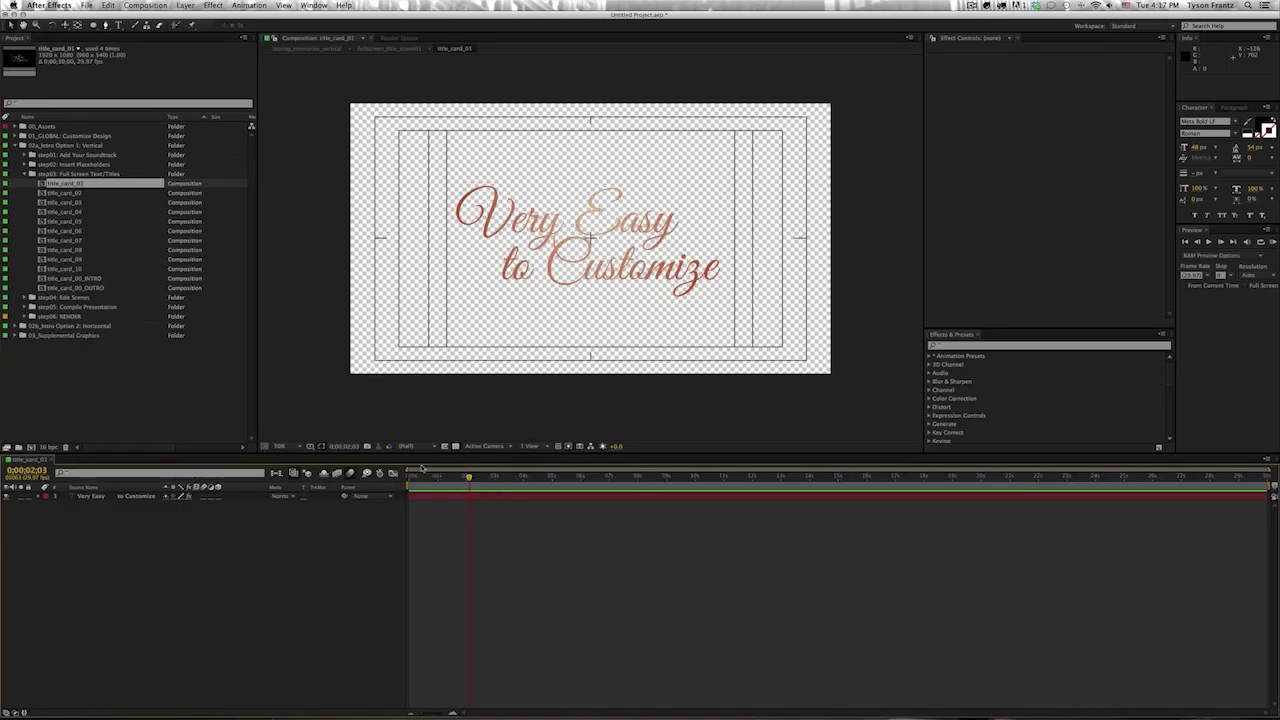
left_click(455, 446)
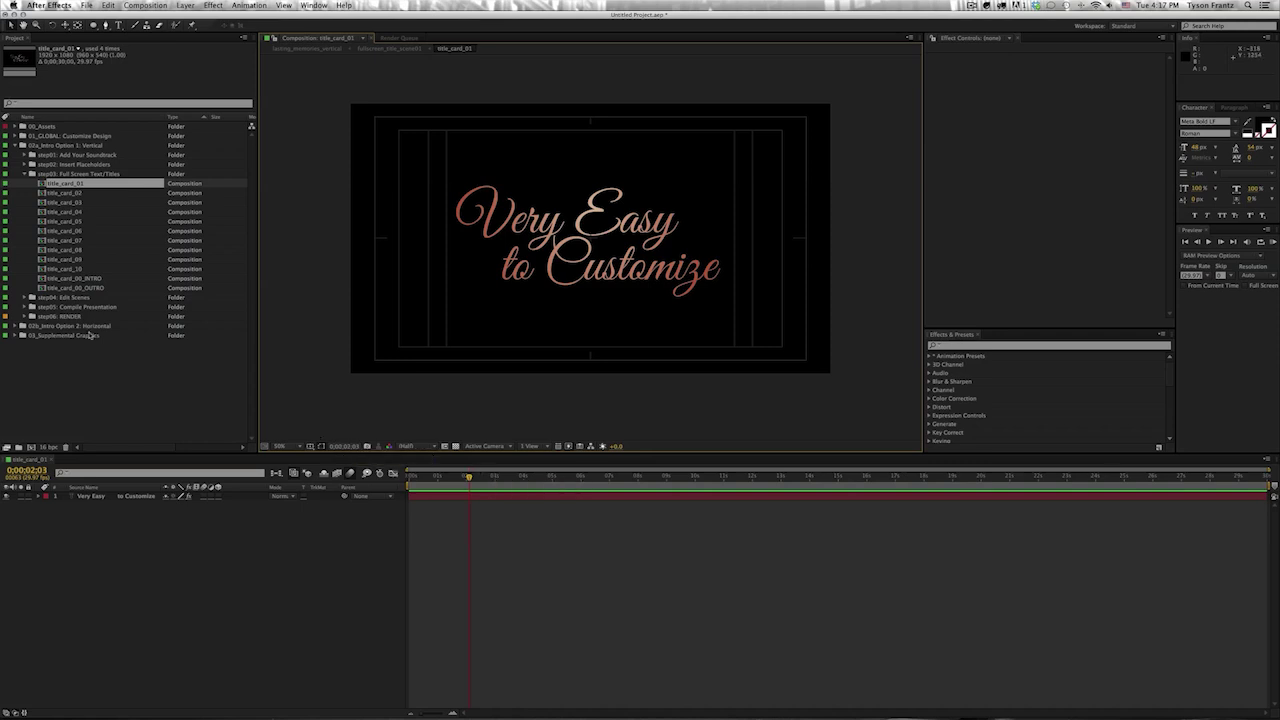
left_click(24, 307)
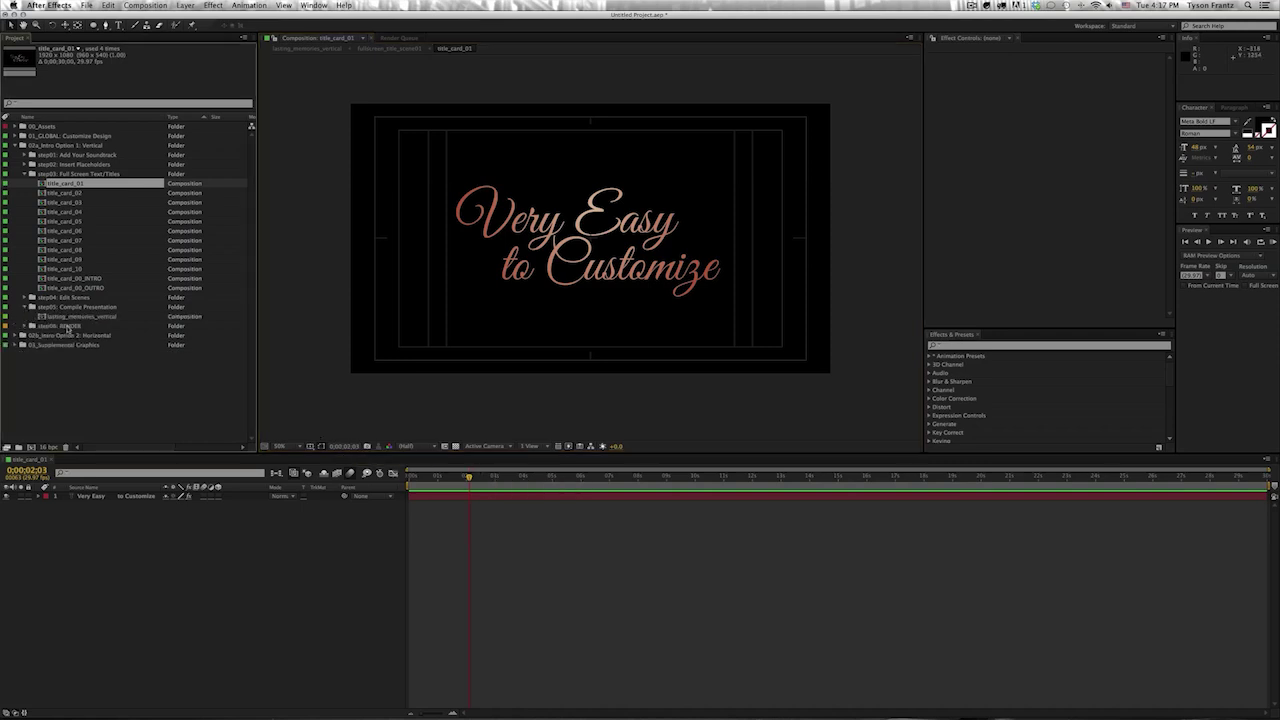
double_click(88, 318)
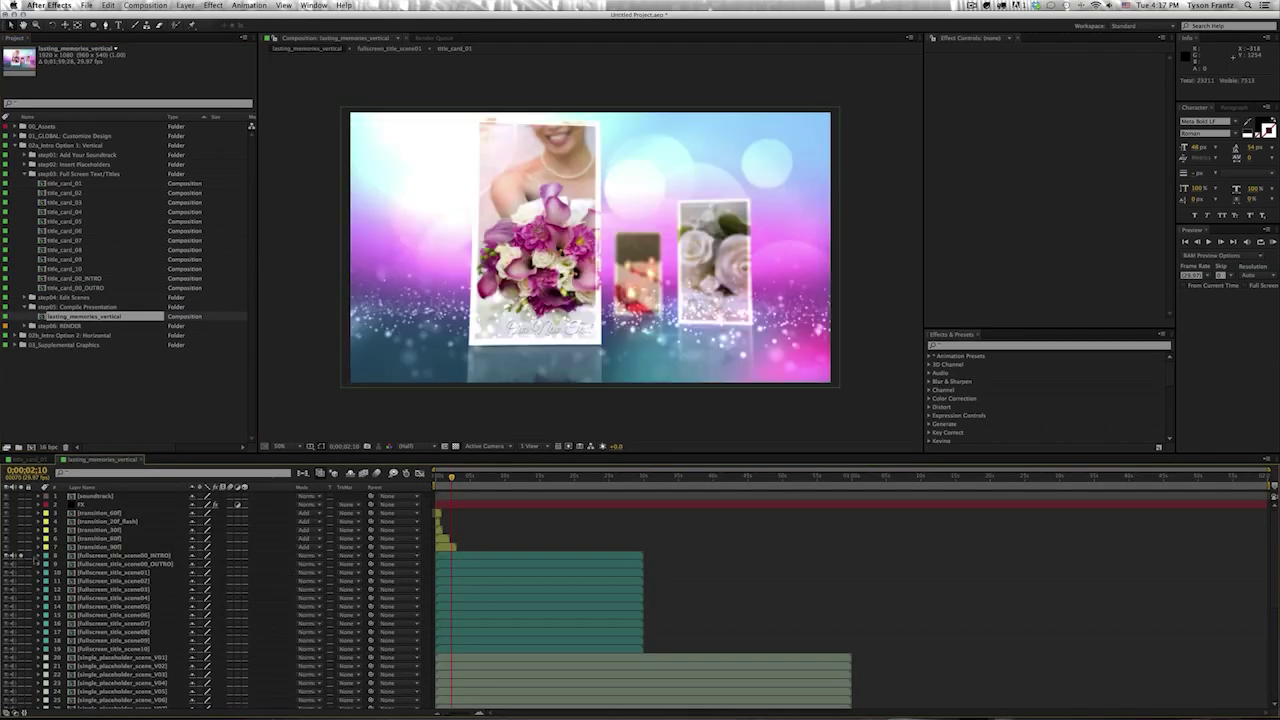
left_click(473, 553)
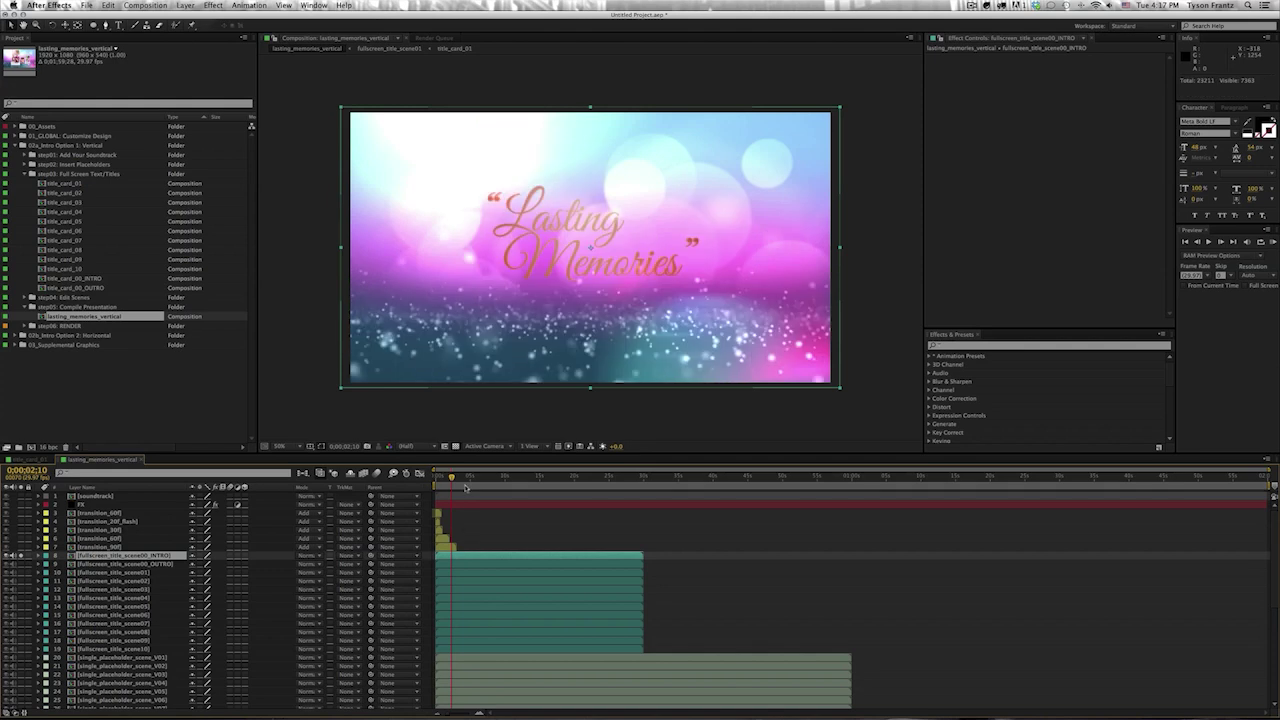
left_click_drag(451, 481, 456, 481)
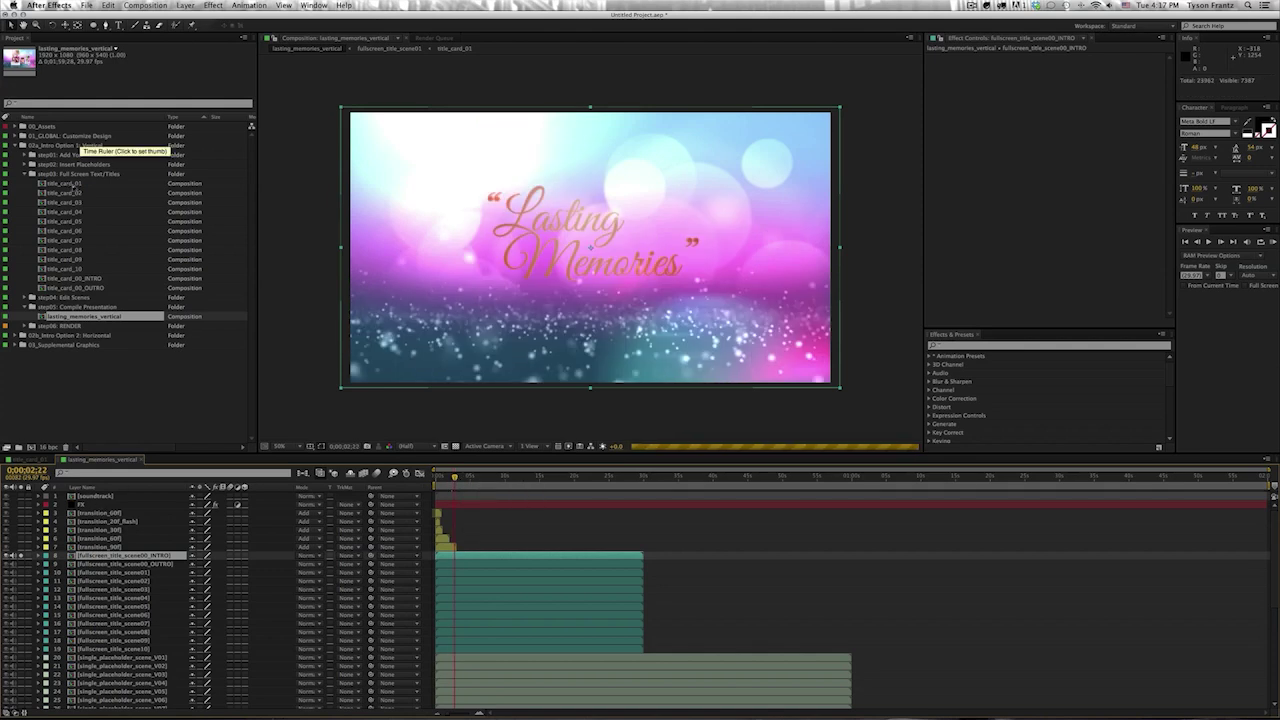
scroll(140, 600, "down", 5)
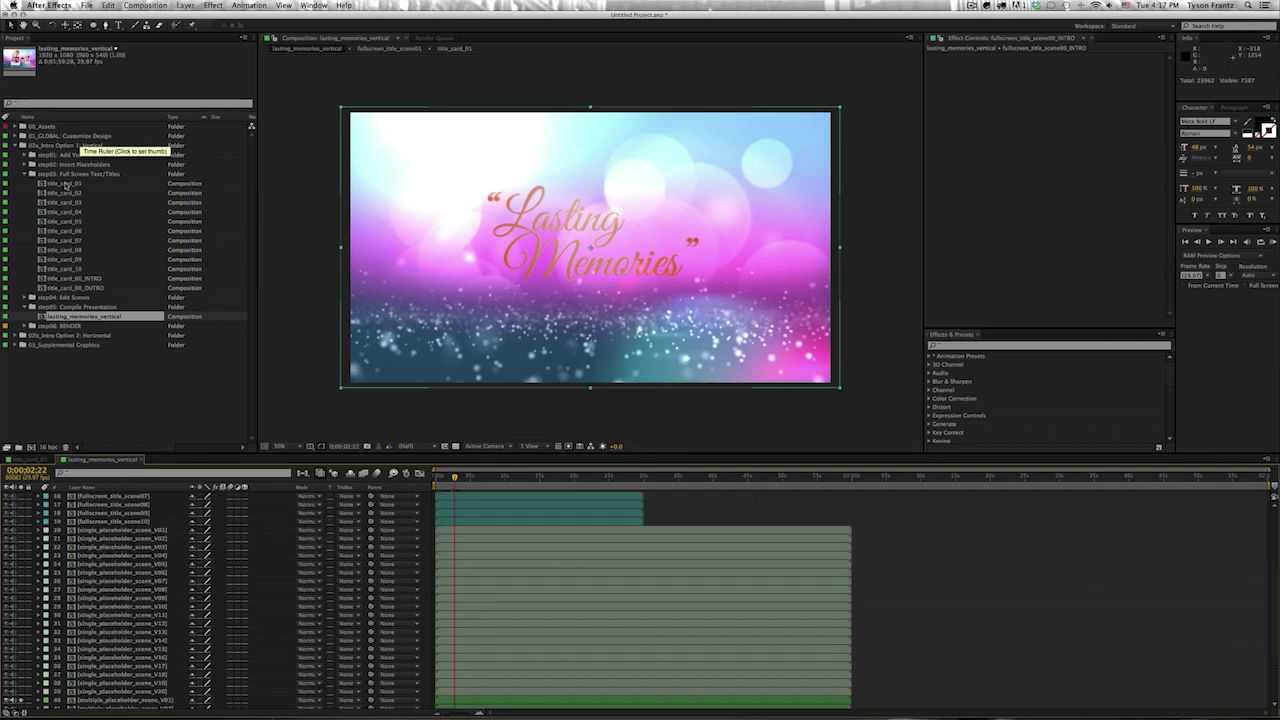
- Reposition title_card_01's Ramp points to 876,324 and 1439,1003, then return to lasting_memories_vertical
double_click(66, 186)
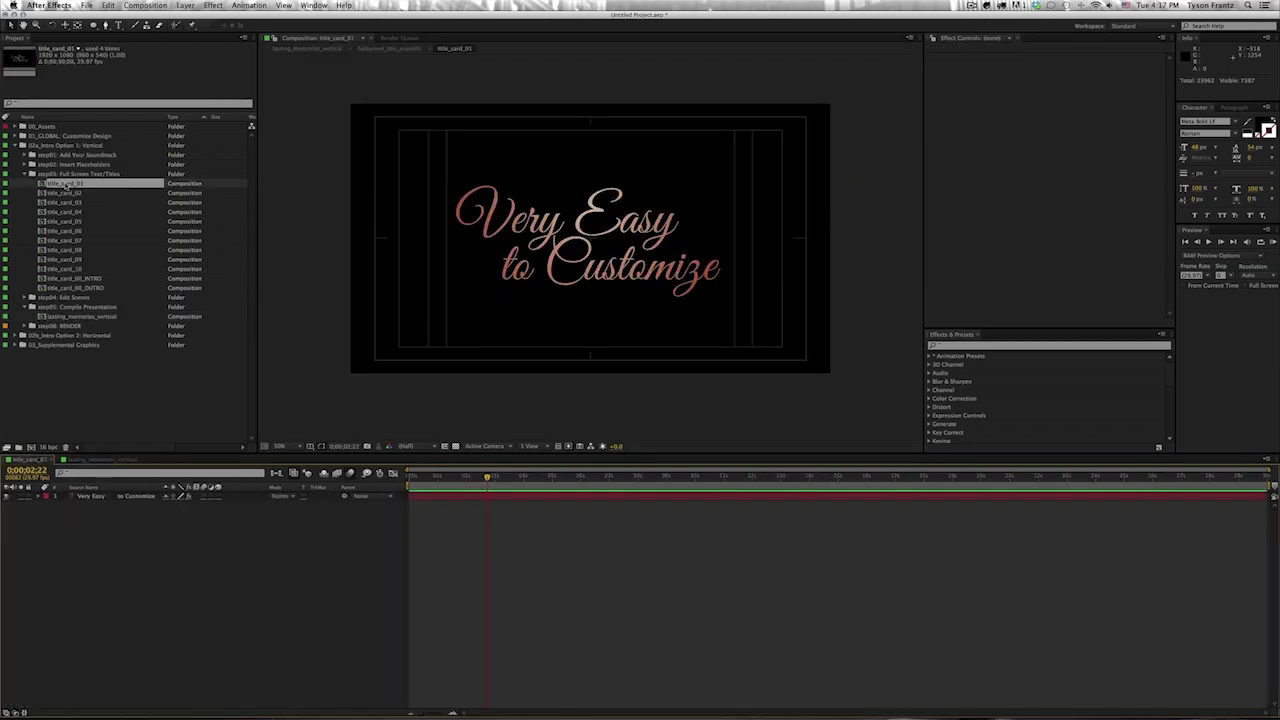
left_click(108, 497)
left_click_drag(443, 152, 542, 184)
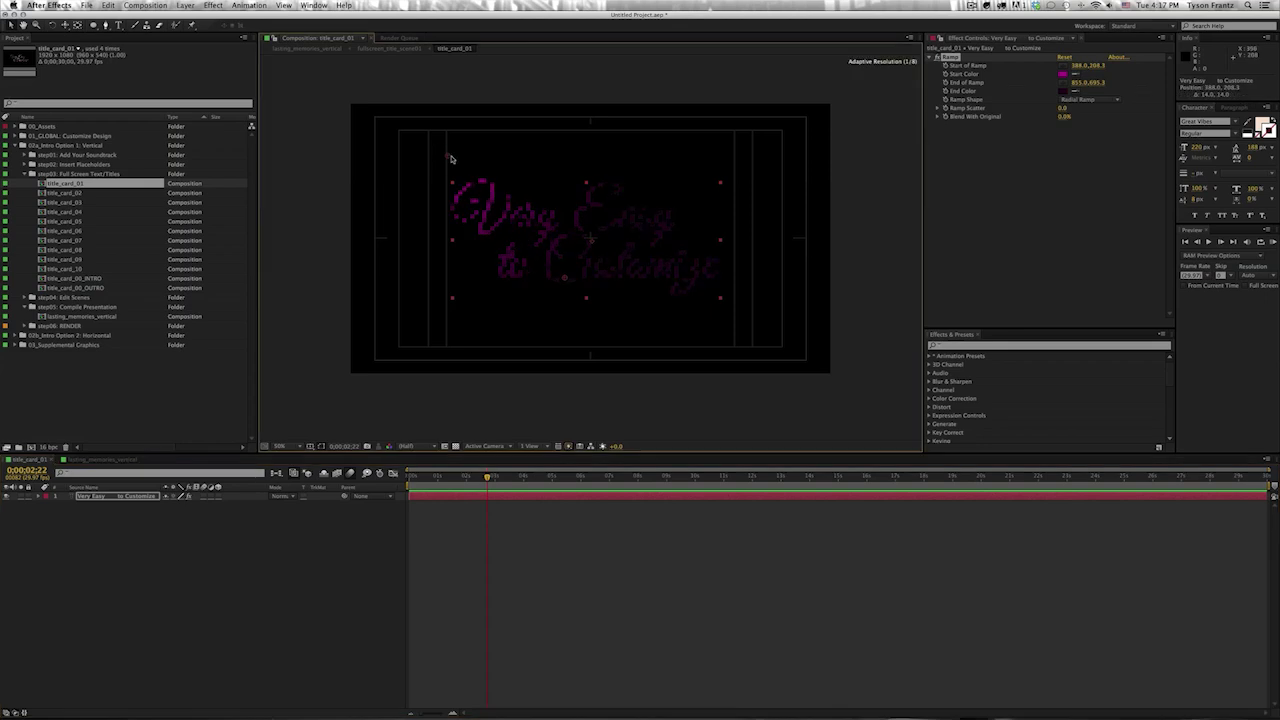
left_click_drag(565, 278, 708, 354)
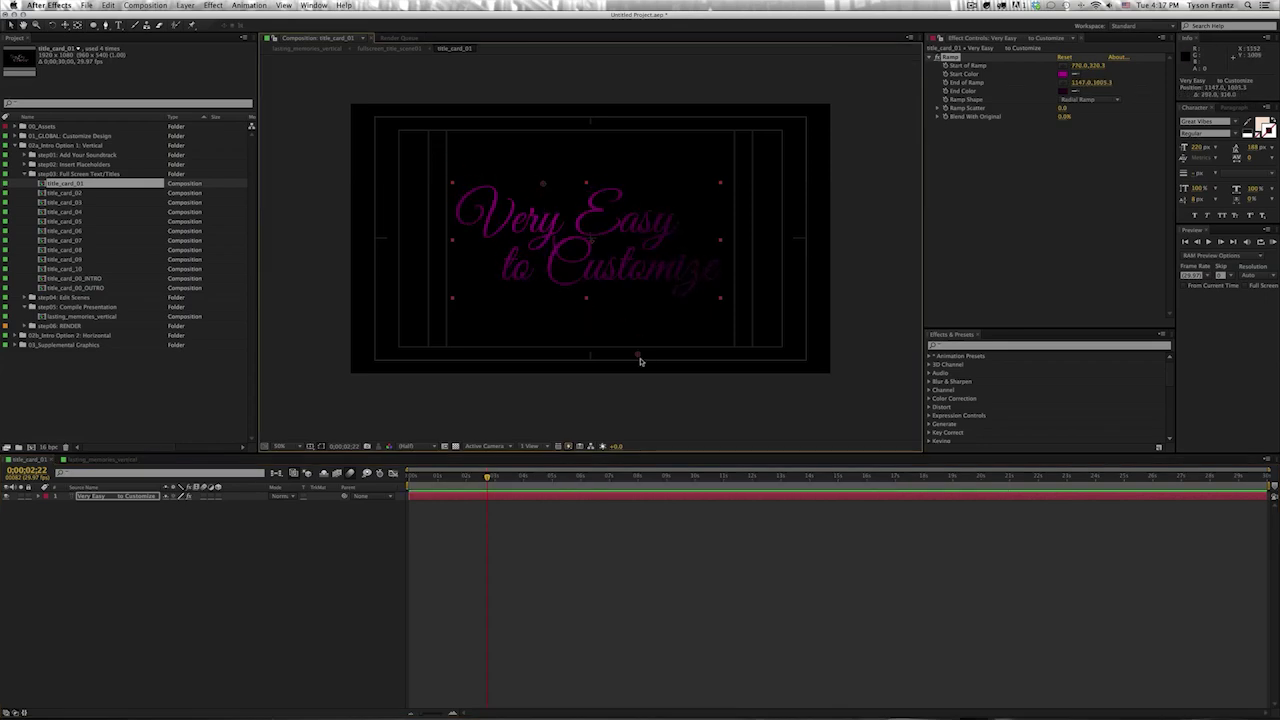
left_click_drag(542, 184, 569, 185)
left_click(205, 588)
left_click(106, 461)
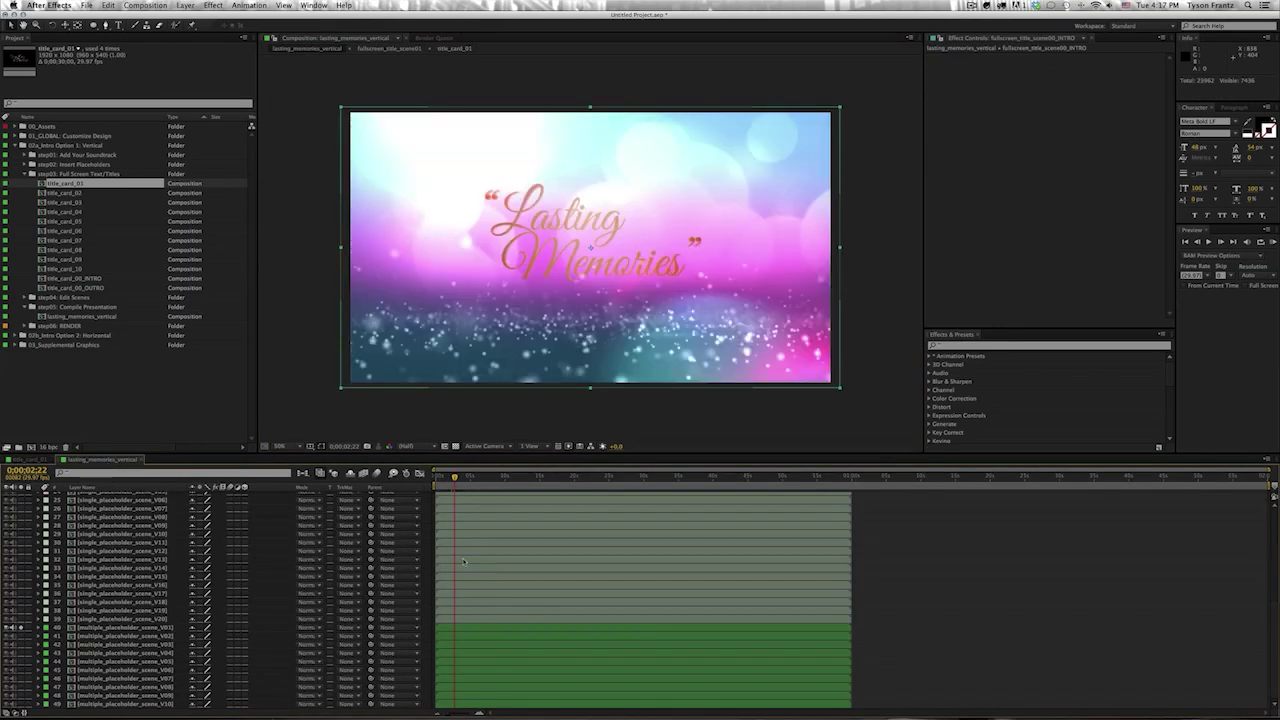
- Unsolo the INTRO layer and solo fullscreen_title_scene01 to preview the purple title card
scroll(463, 561, "up", 8)
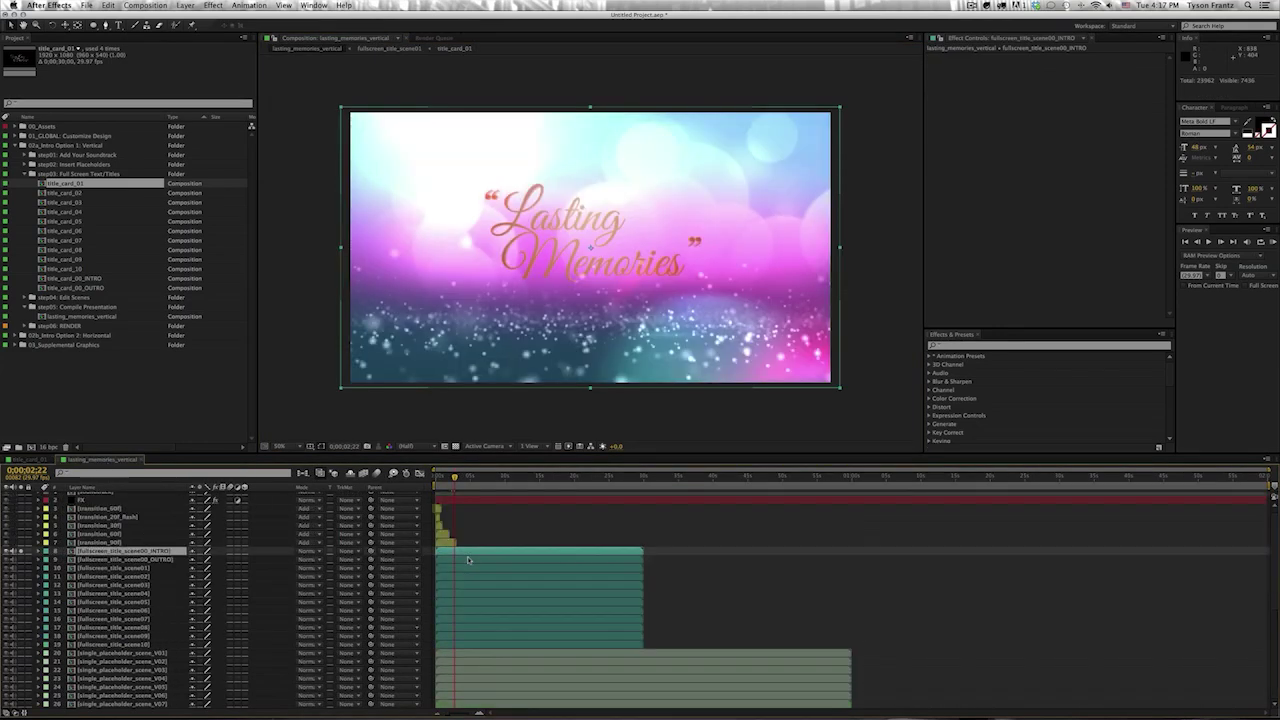
left_click(21, 556)
left_click(21, 573)
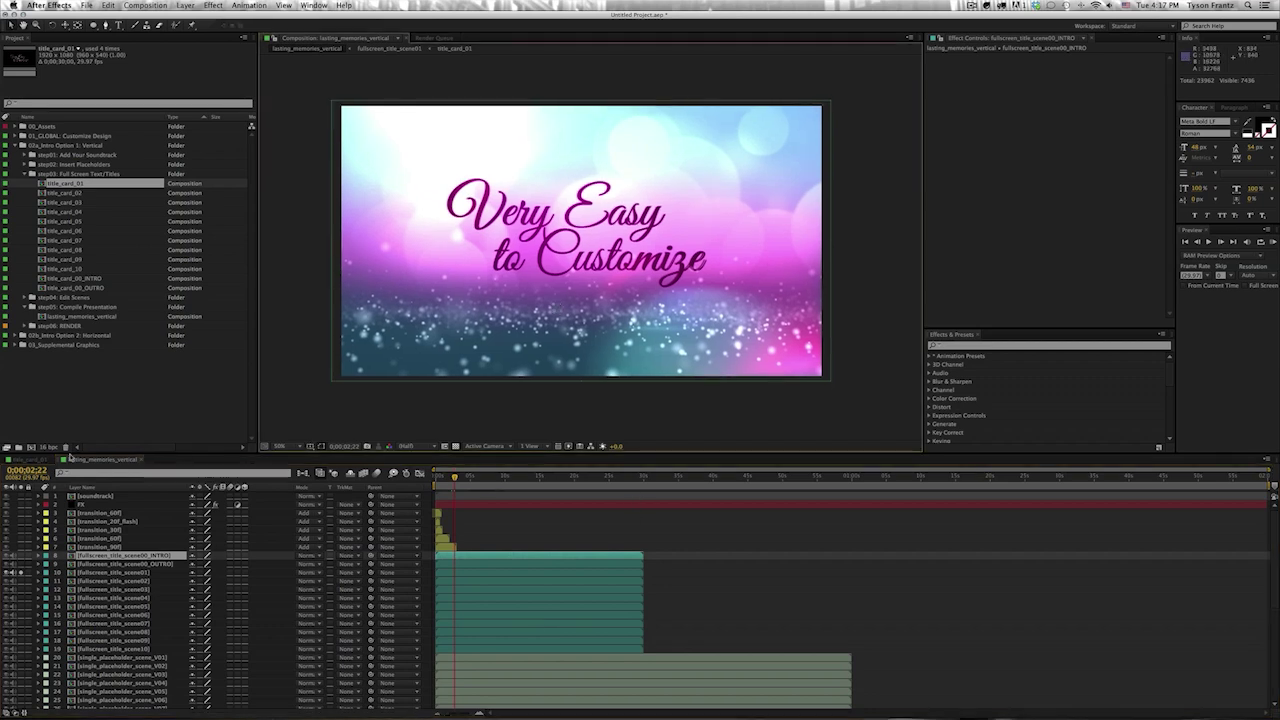
left_click(100, 459)
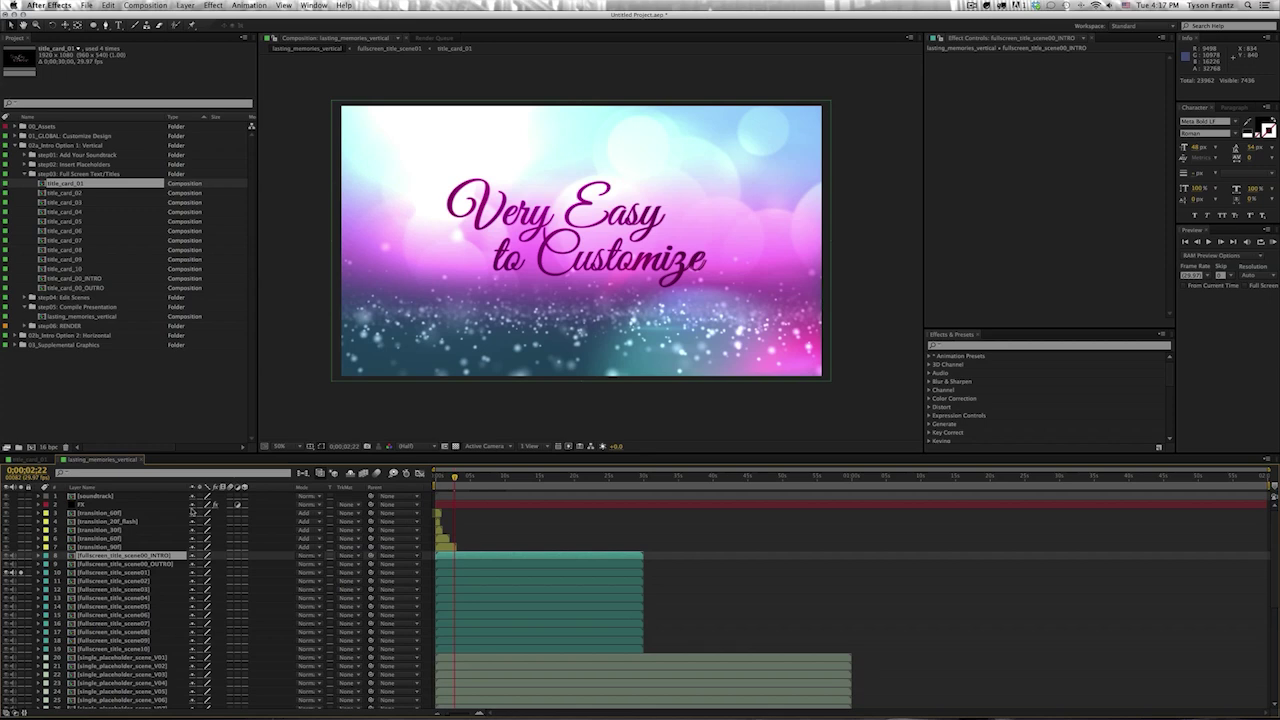
left_click(81, 279)
left_click(76, 186)
- Select title_card_10 and duplicate it up to title_card_15
left_click(124, 267, "shift")
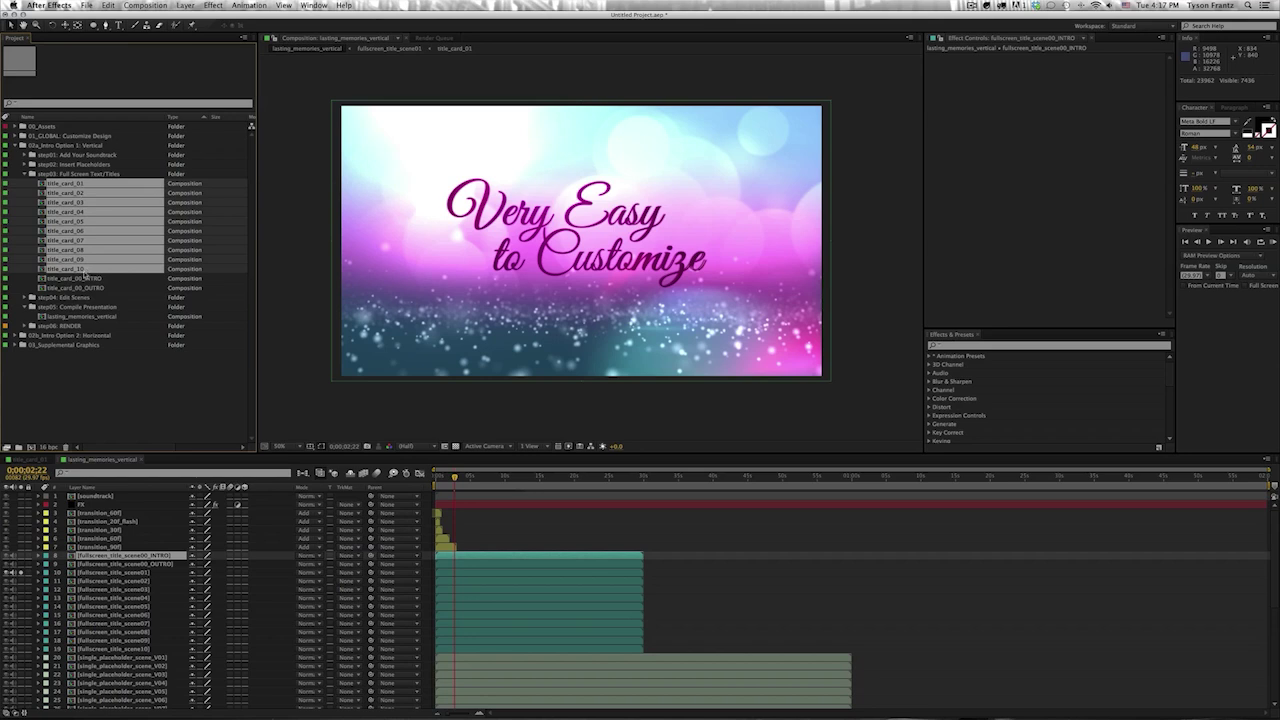
left_click(85, 287)
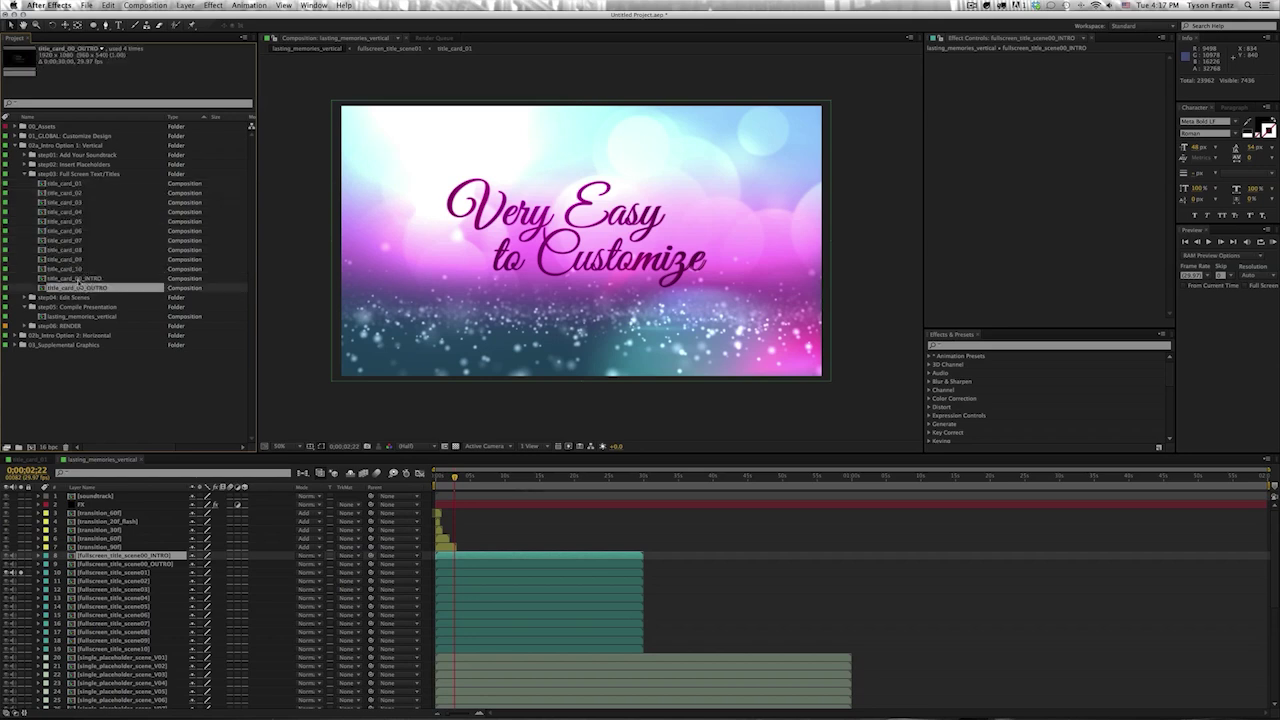
left_click(77, 269)
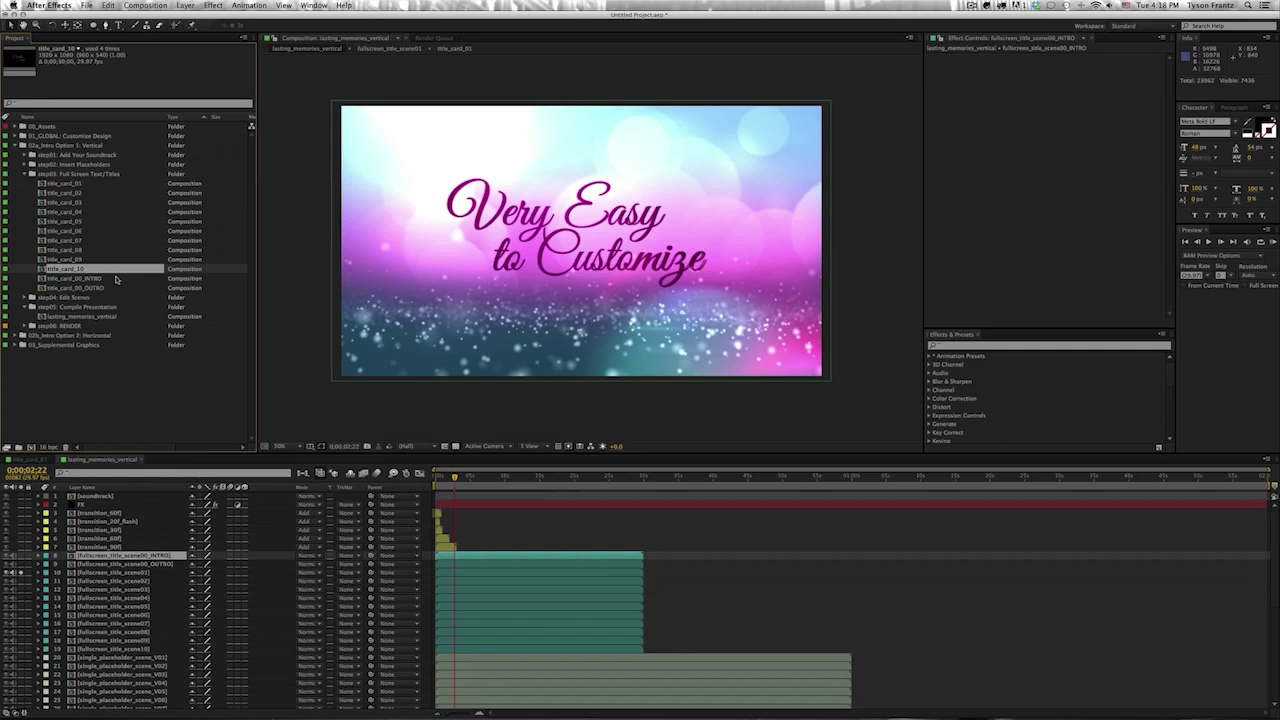
key("ctrl+d")
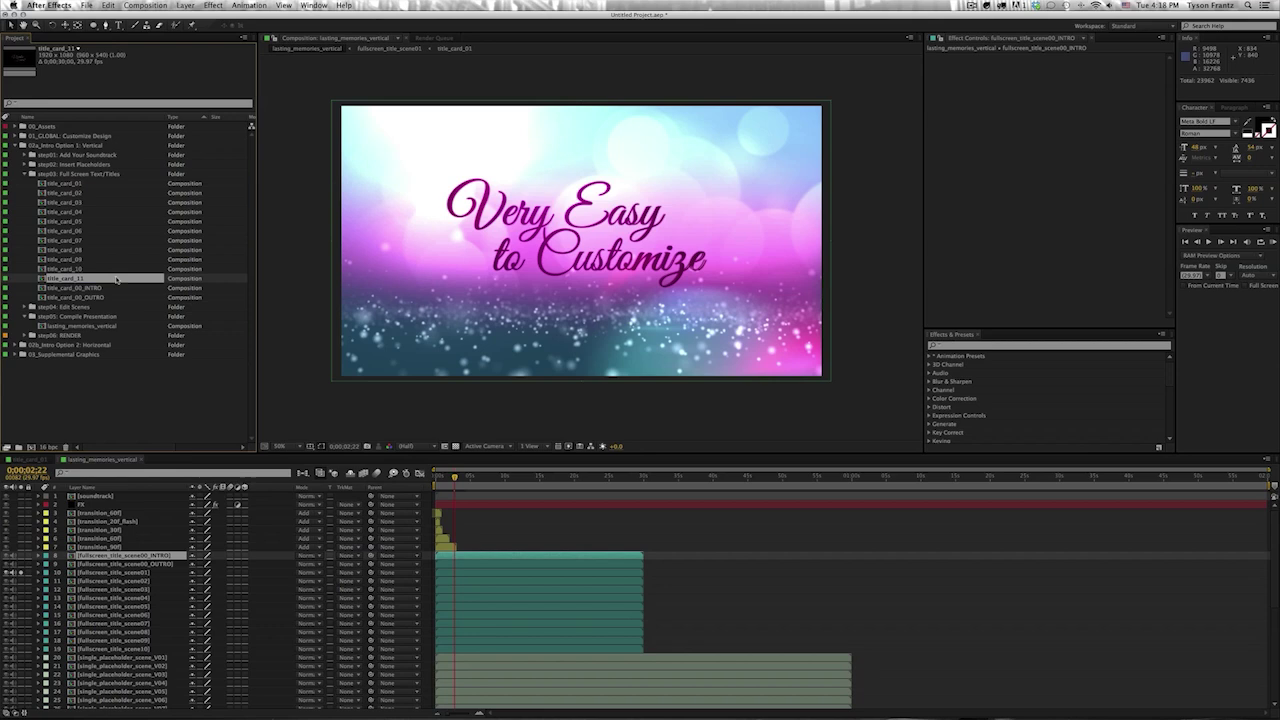
key("ctrl+d")
key("ctrl+d")
key("ctrl+d")
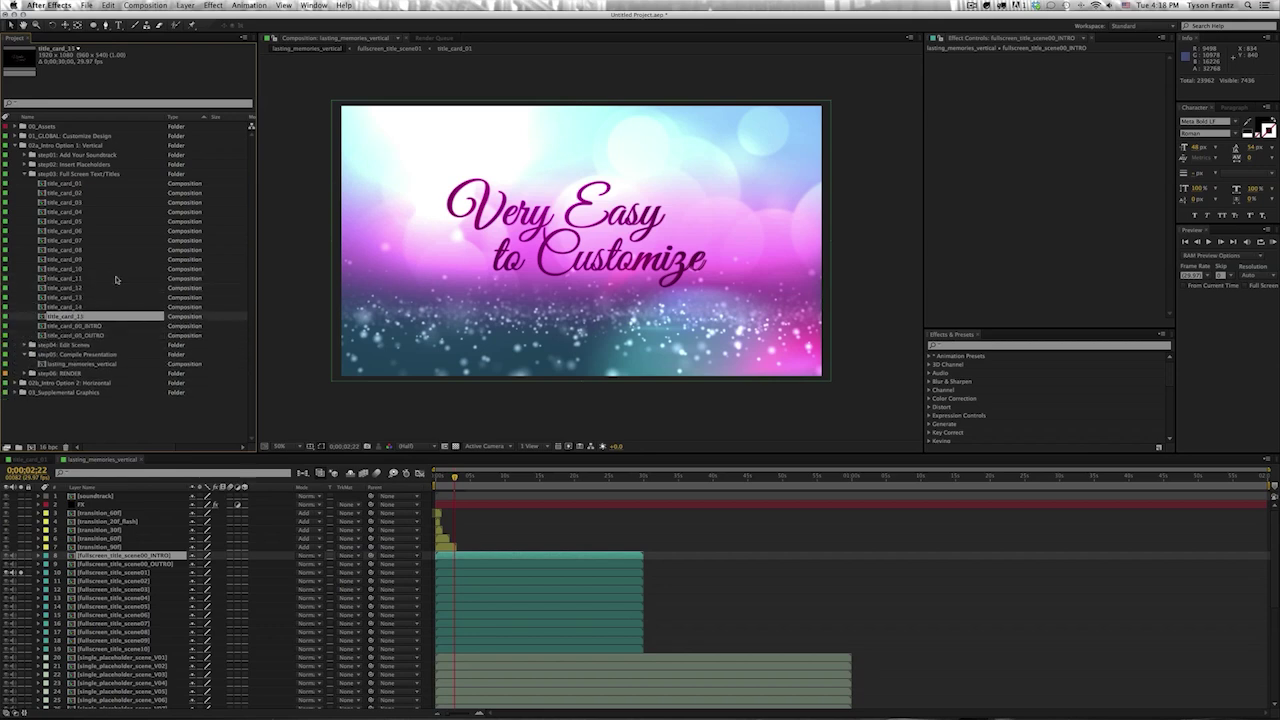
- Undo the duplicated title cards and close all open compositions
key("ctrl+z")
key("ctrl+z")
key("ctrl+z")
key("ctrl+z")
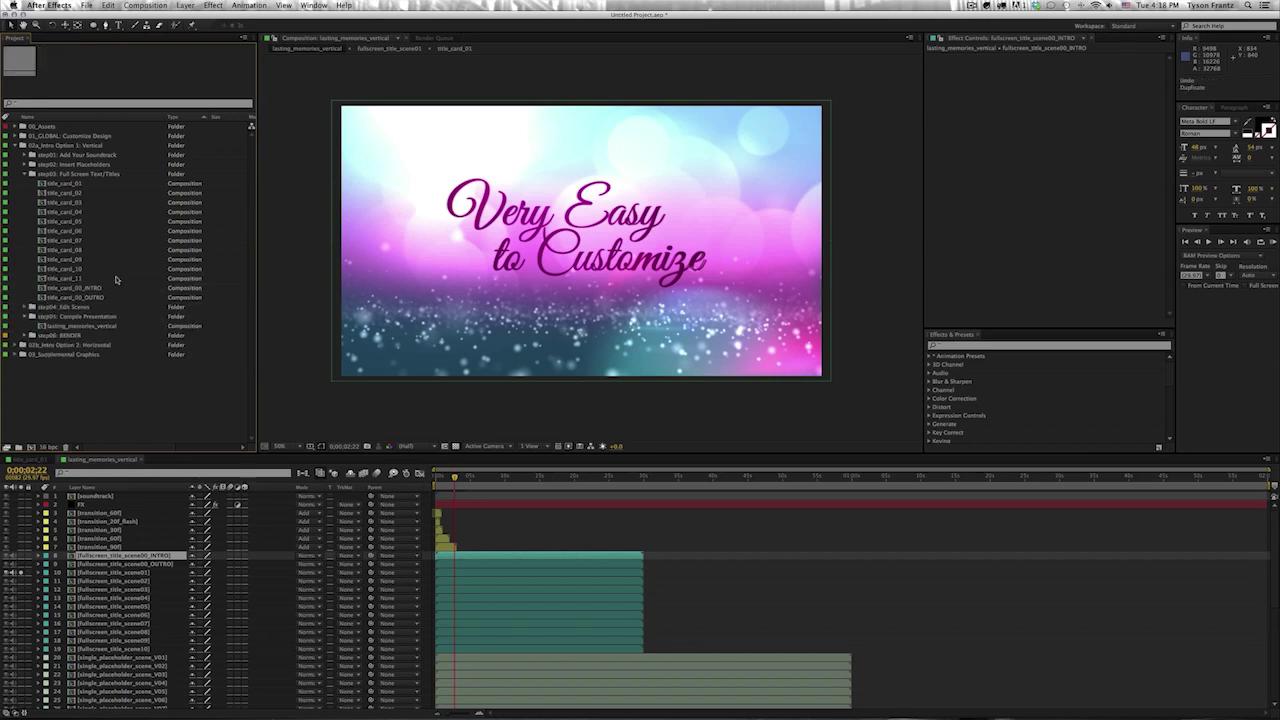
key("ctrl+z")
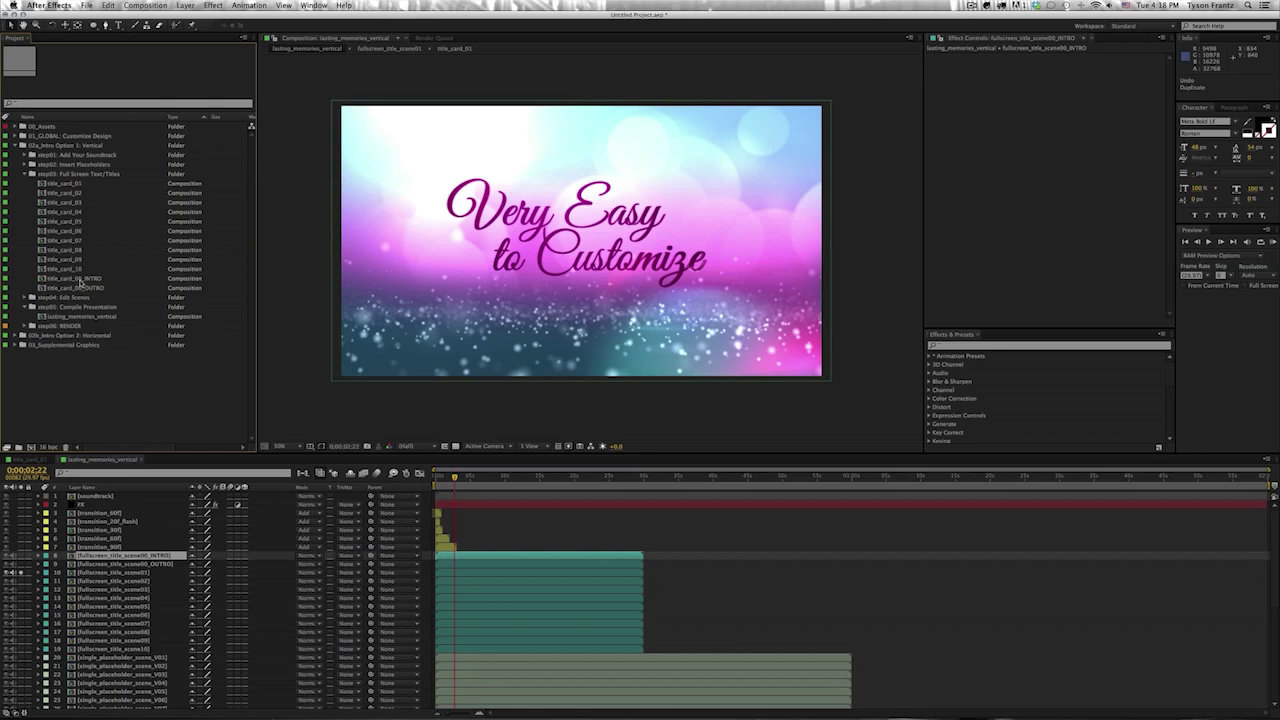
left_click(95, 280)
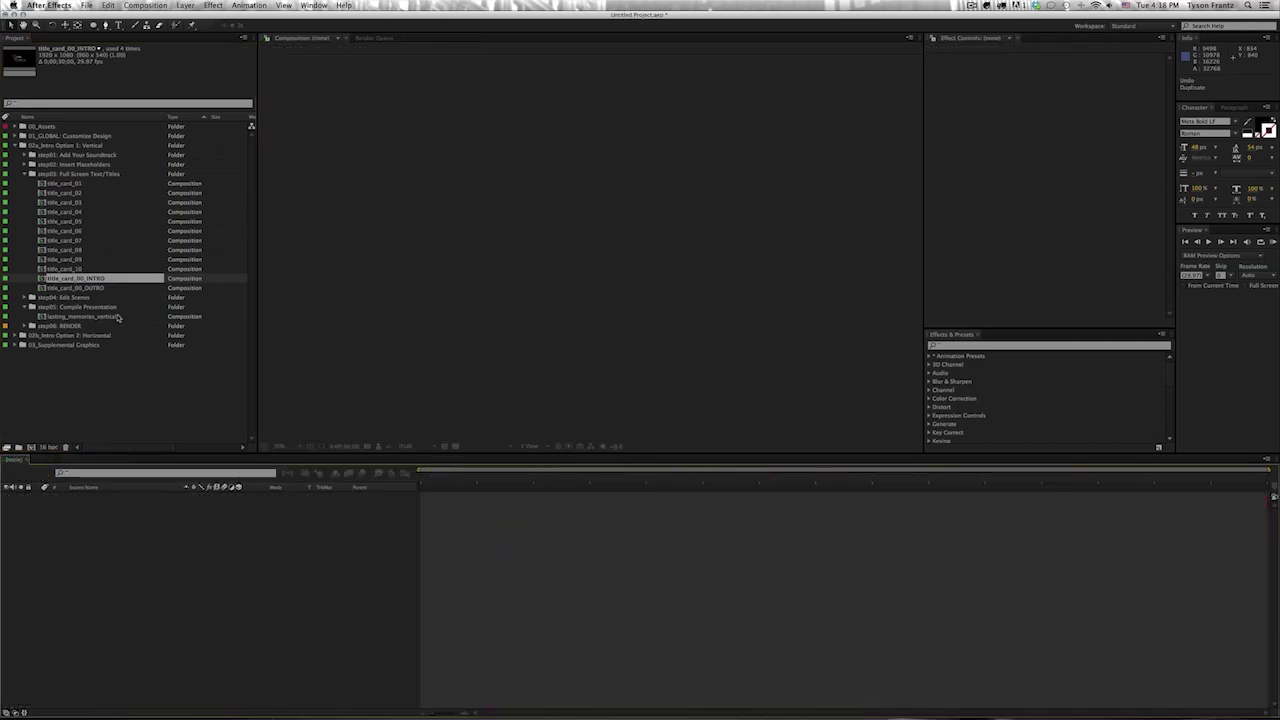
left_click(83, 288)
- Paste the magenta Ramp onto title_card_00_INTRO's Lasting Memories title and reposition its start and end points
double_click(90, 279)
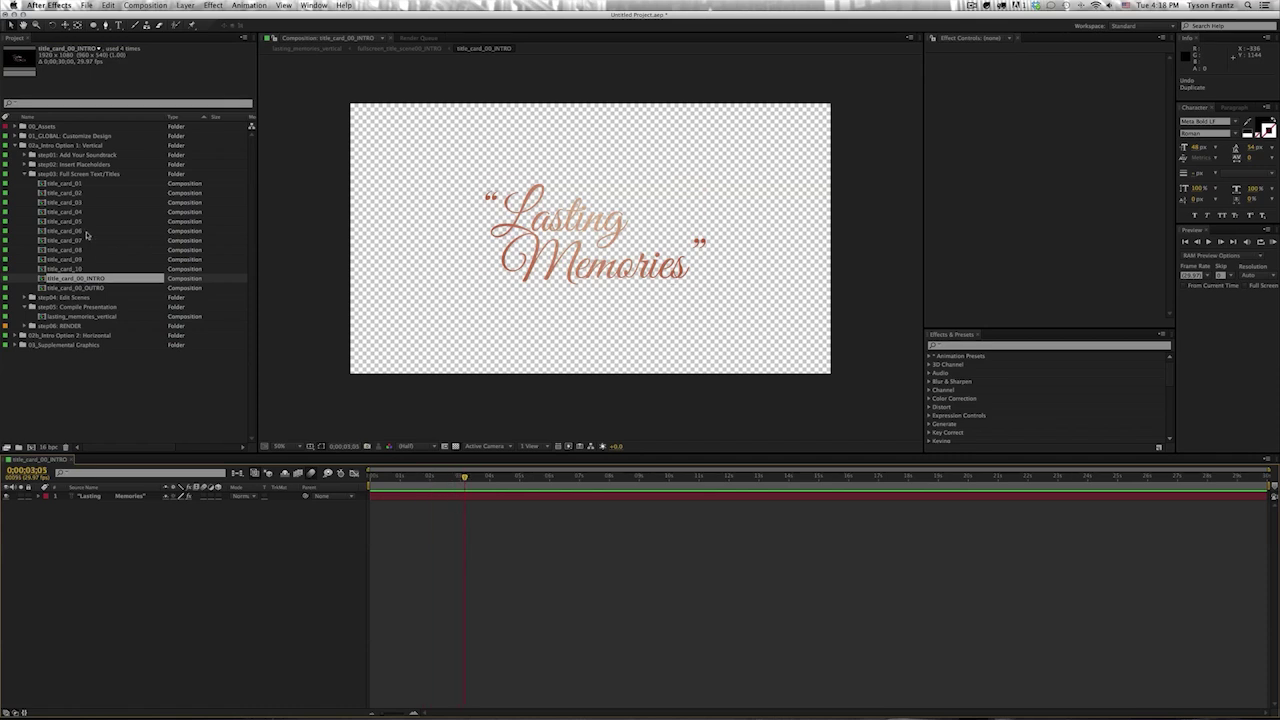
left_click(110, 496)
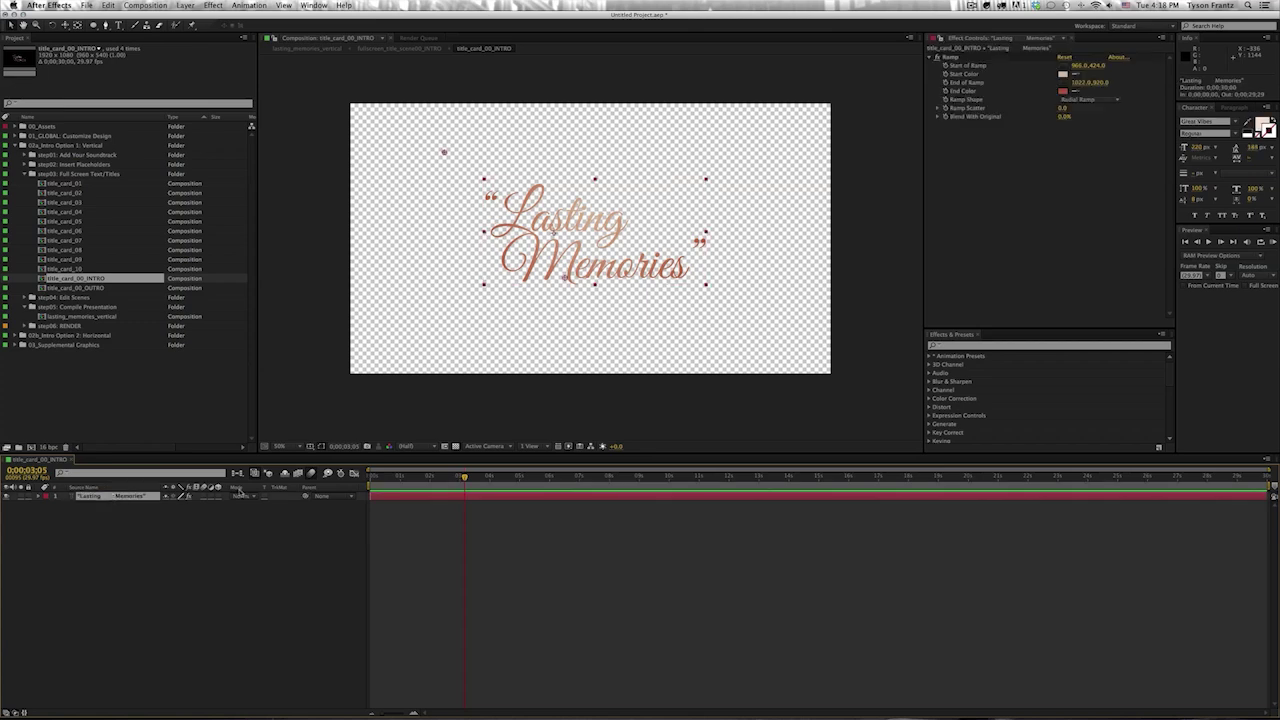
key("ctrl+v")
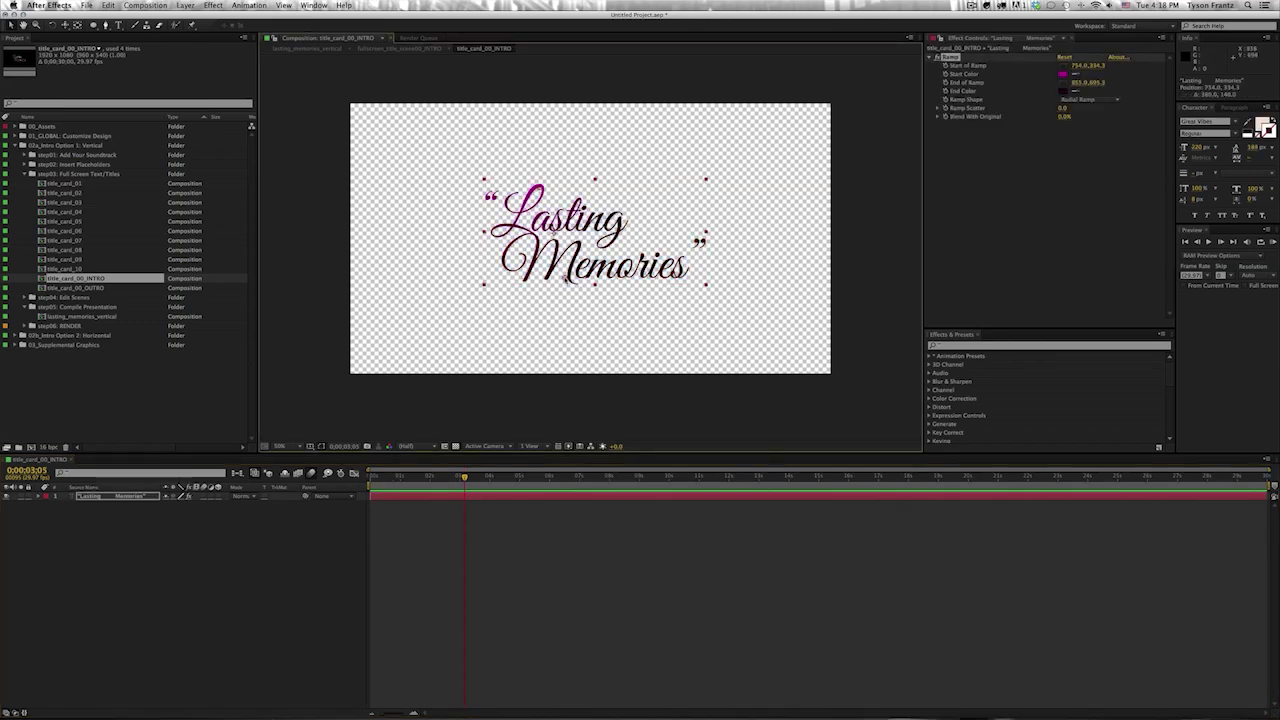
left_click_drag(566, 282, 712, 370)
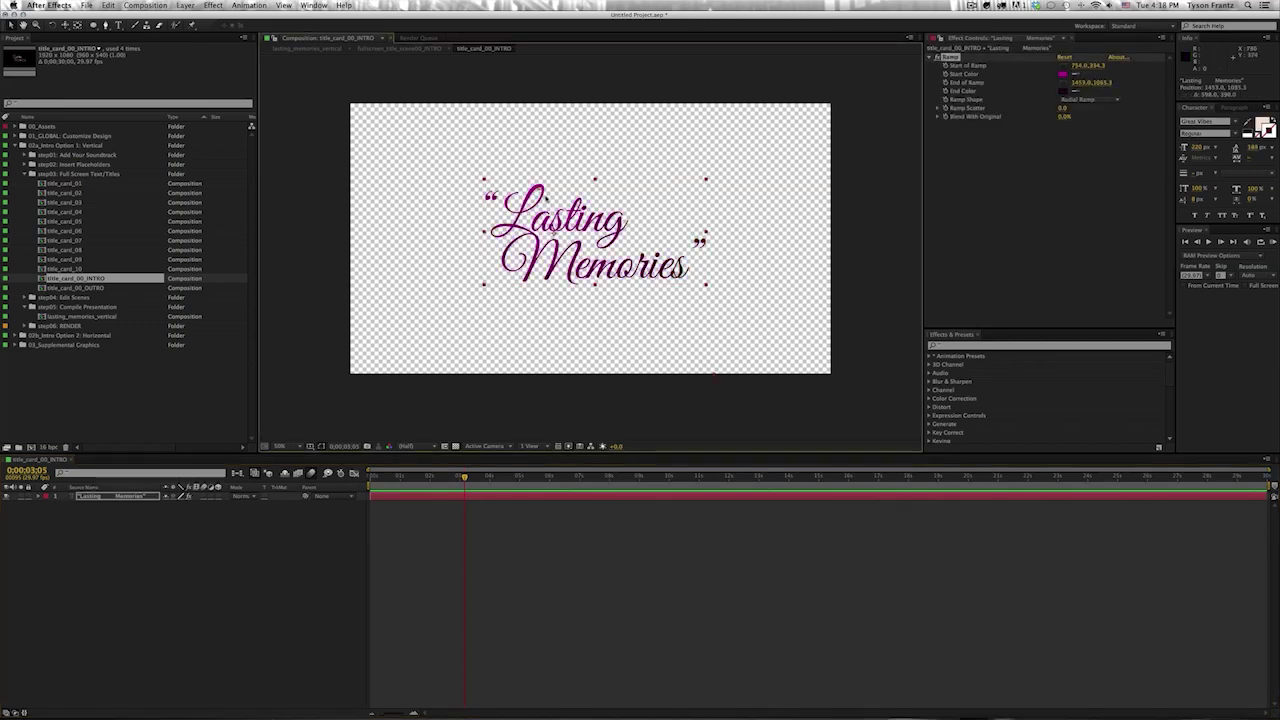
mouse_move(540, 189)
left_mouse_down()
mouse_move(577, 189)
mouse_move(563, 189)
left_mouse_up()
left_click(401, 547)
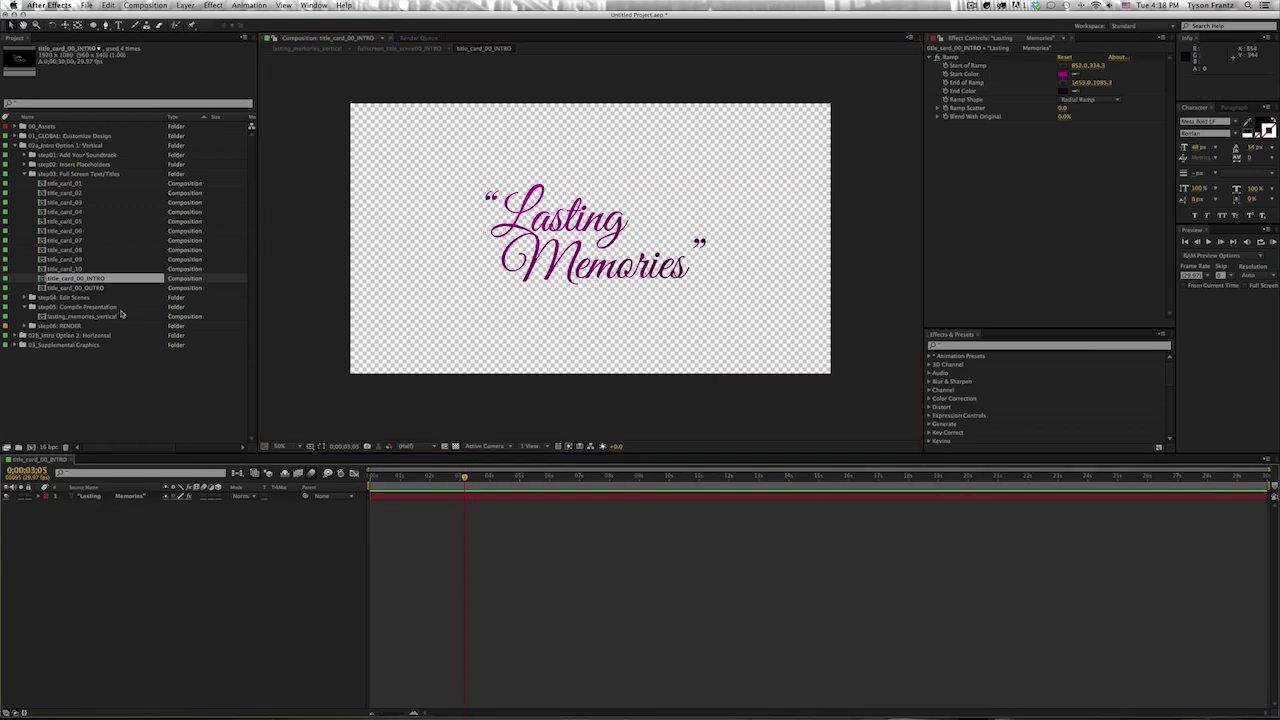
left_click(130, 497)
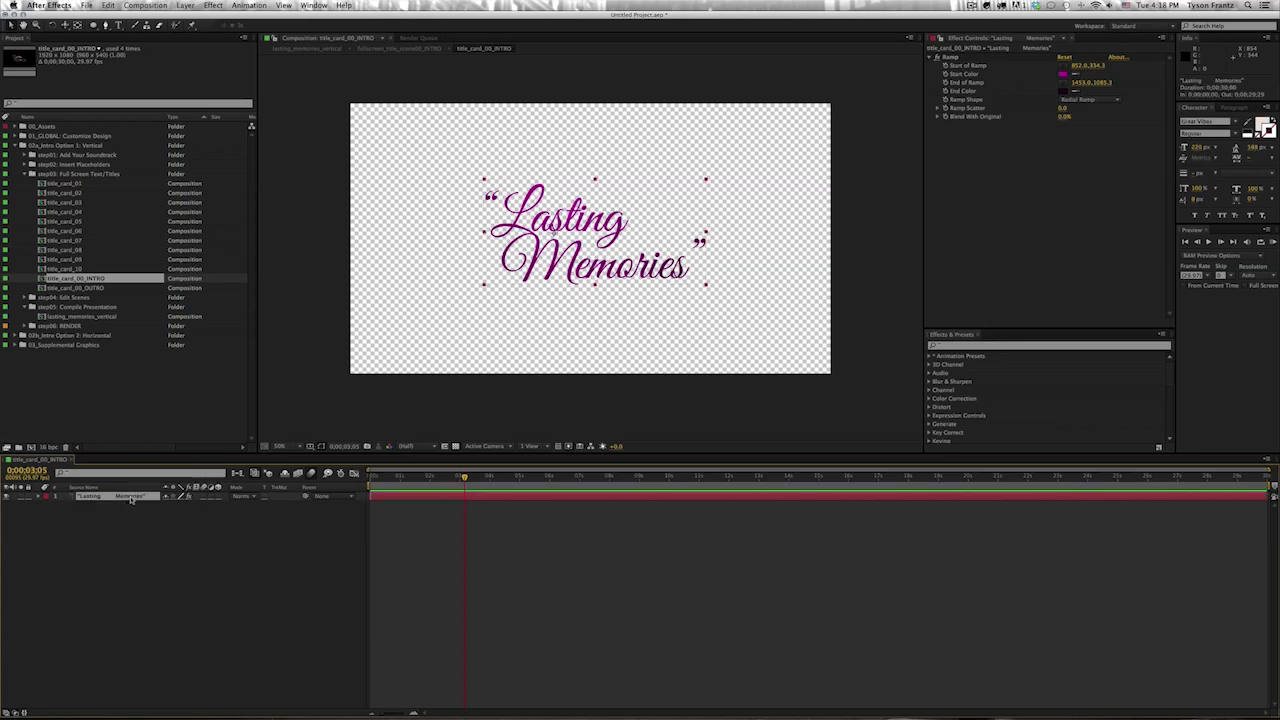
double_click(86, 288)
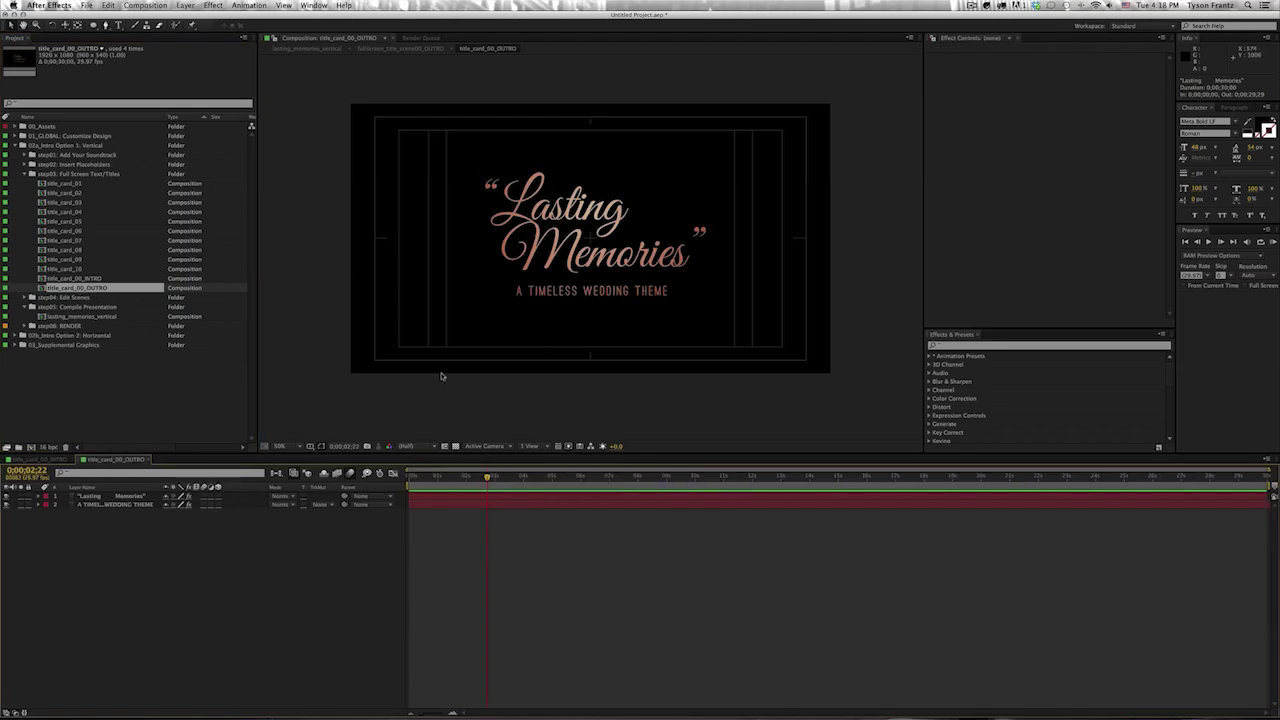
- Apply the gradient ramp to the OUTRO Lasting Memories title and reposition its start and end points
left_click(101, 497)
key("ctrl+alt+shift+e")
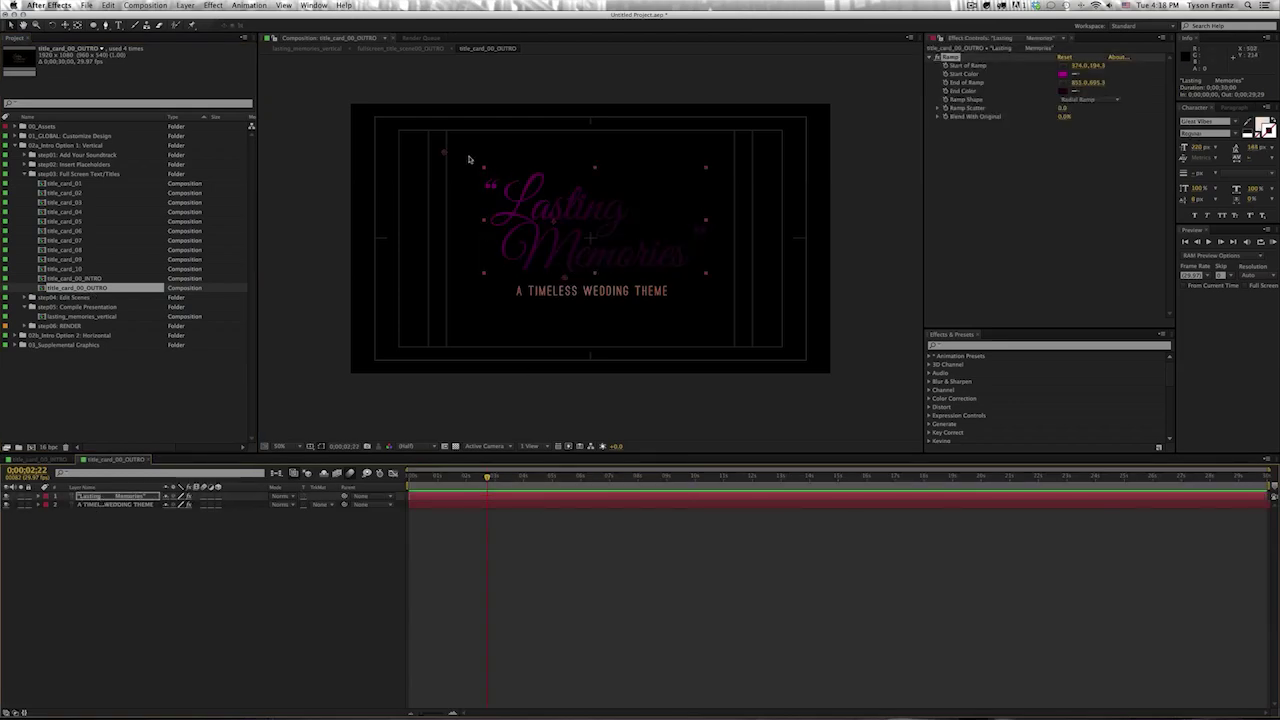
left_click_drag(550, 180, 547, 180)
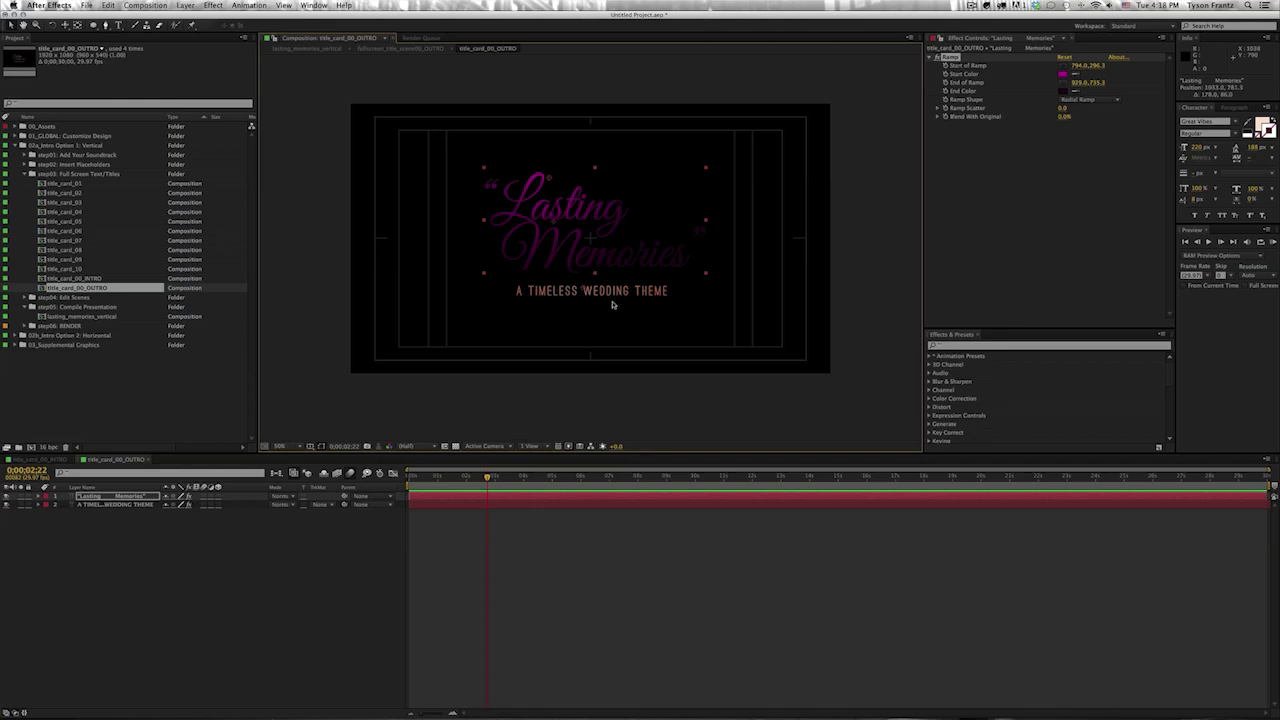
left_click_drag(566, 280, 672, 323)
- Apply the ramp to the A TIMELESS WEDDING THEME subtitle and adjust its start and end handles
left_click(95, 505)
key("ctrl+alt+shift+e")
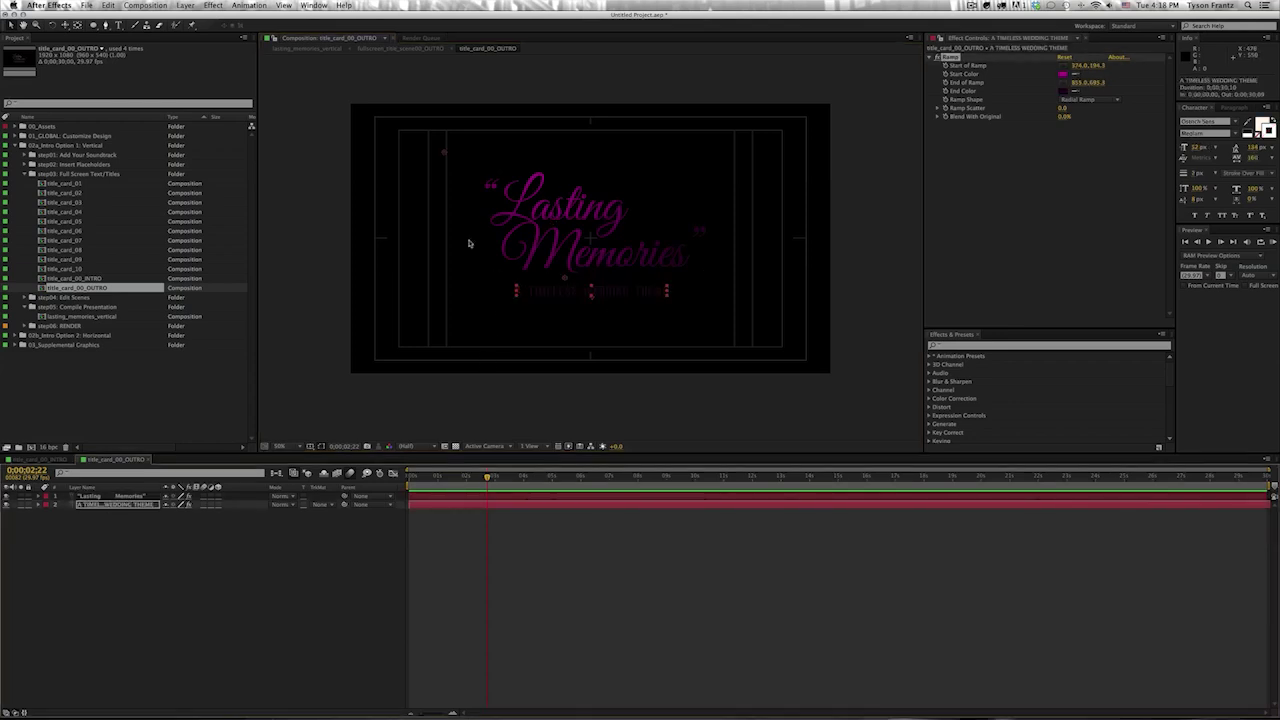
left_click_drag(563, 281, 657, 338)
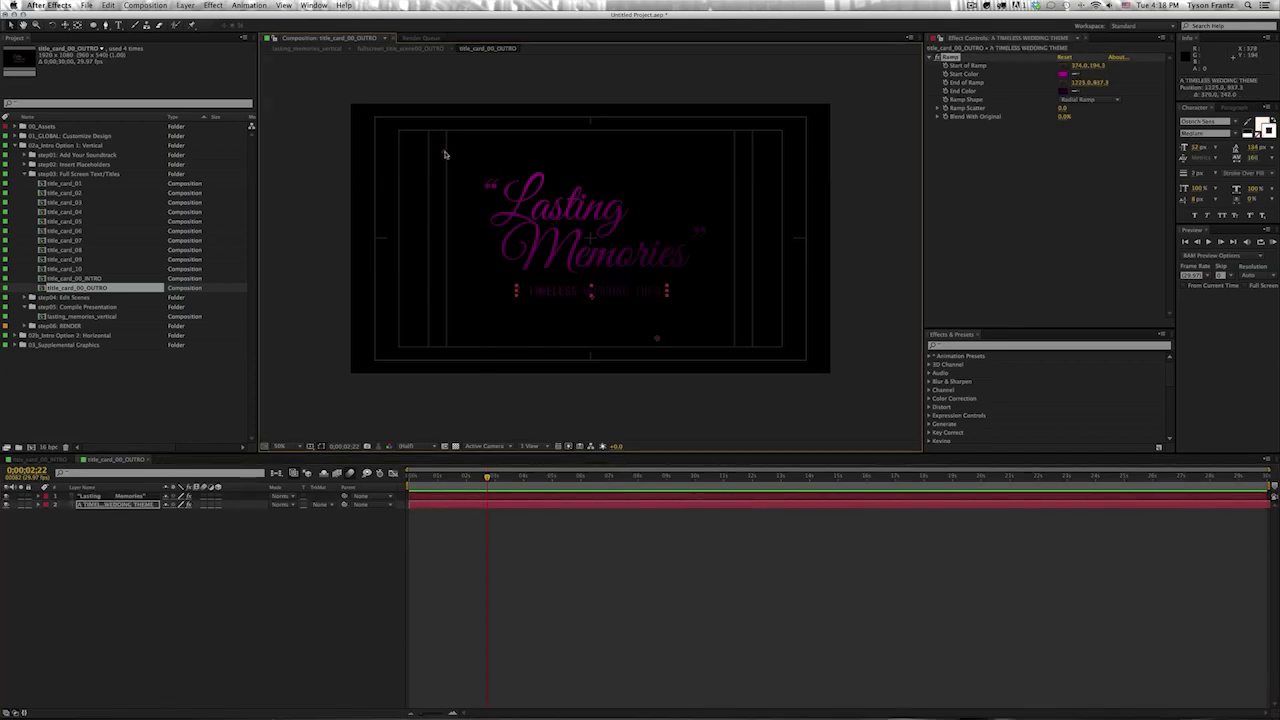
left_click_drag(443, 150, 575, 192)
left_click_drag(655, 342, 632, 310)
left_click(184, 645)
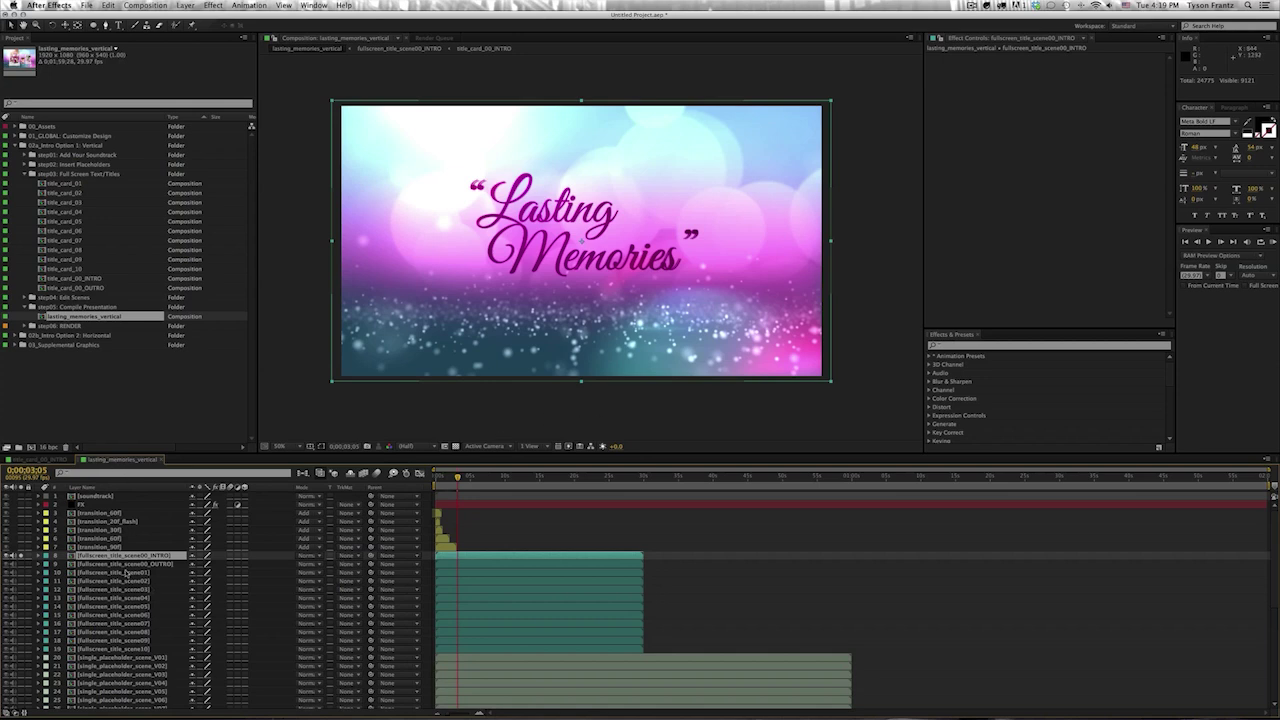
- Close lasting_memories_vertical, open and close title_card_03, and collapse the step03 and step05 folders
left_click(142, 462)
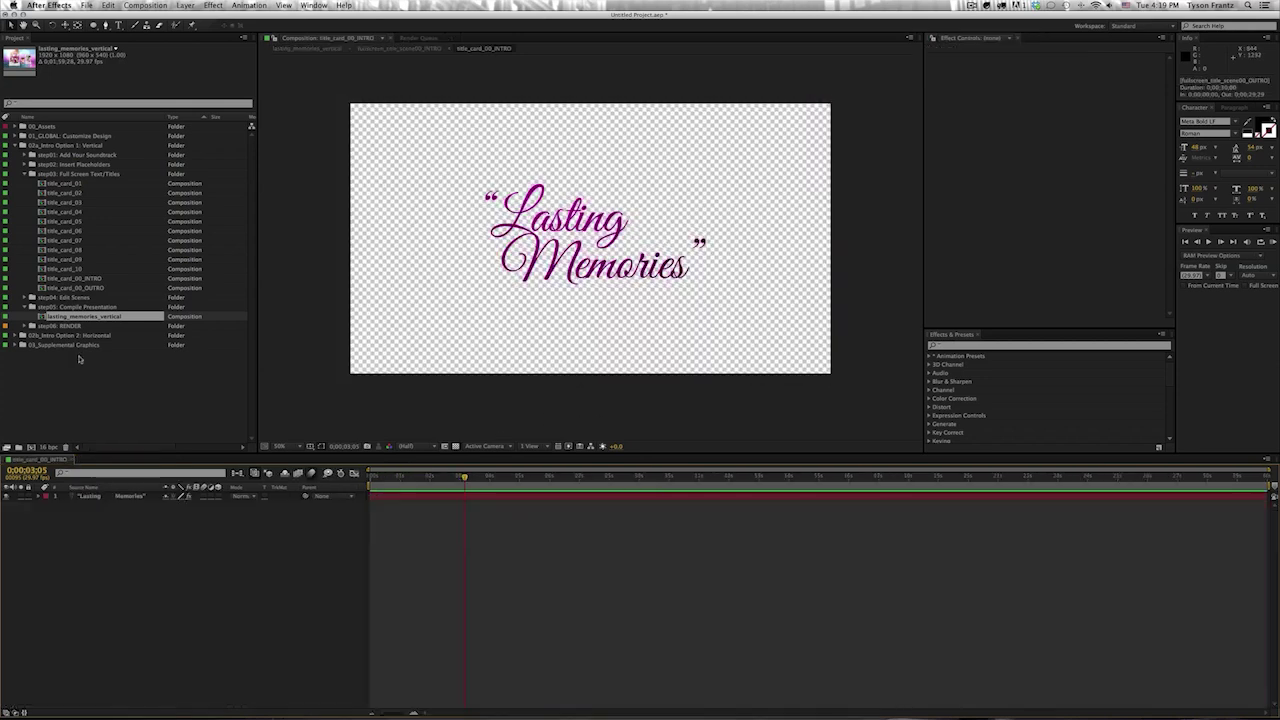
left_click(25, 174)
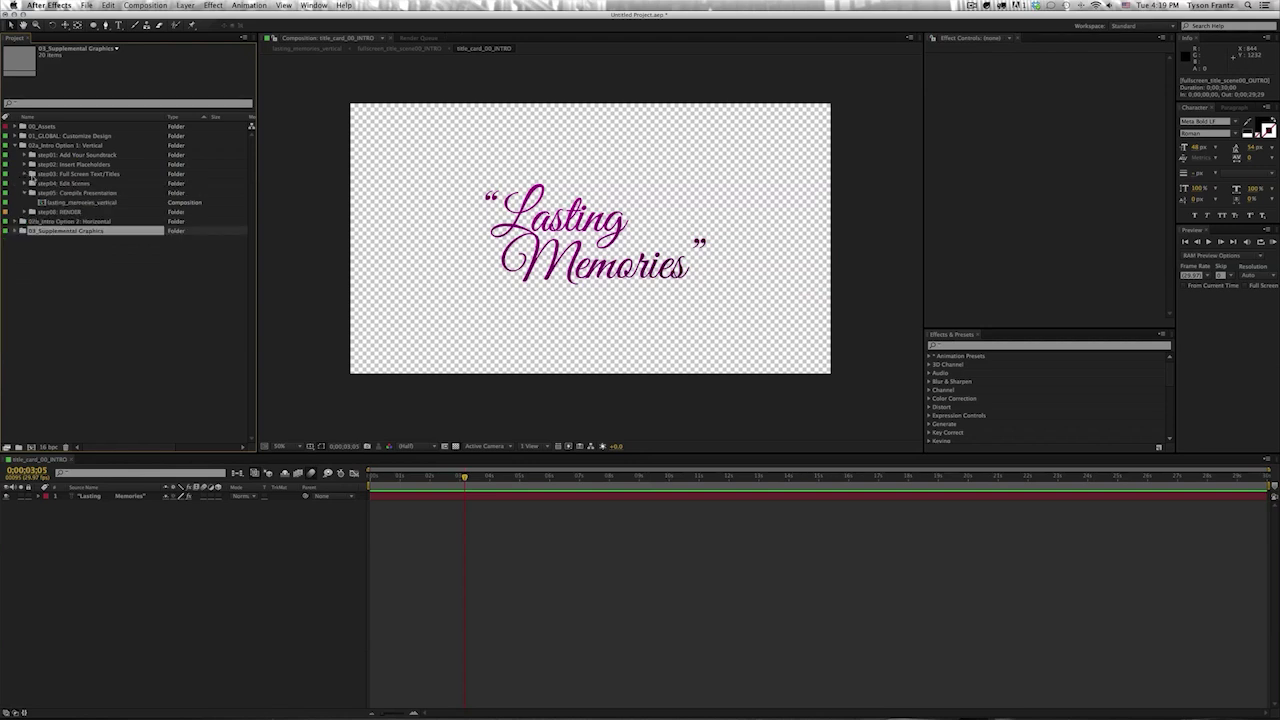
left_click(105, 175)
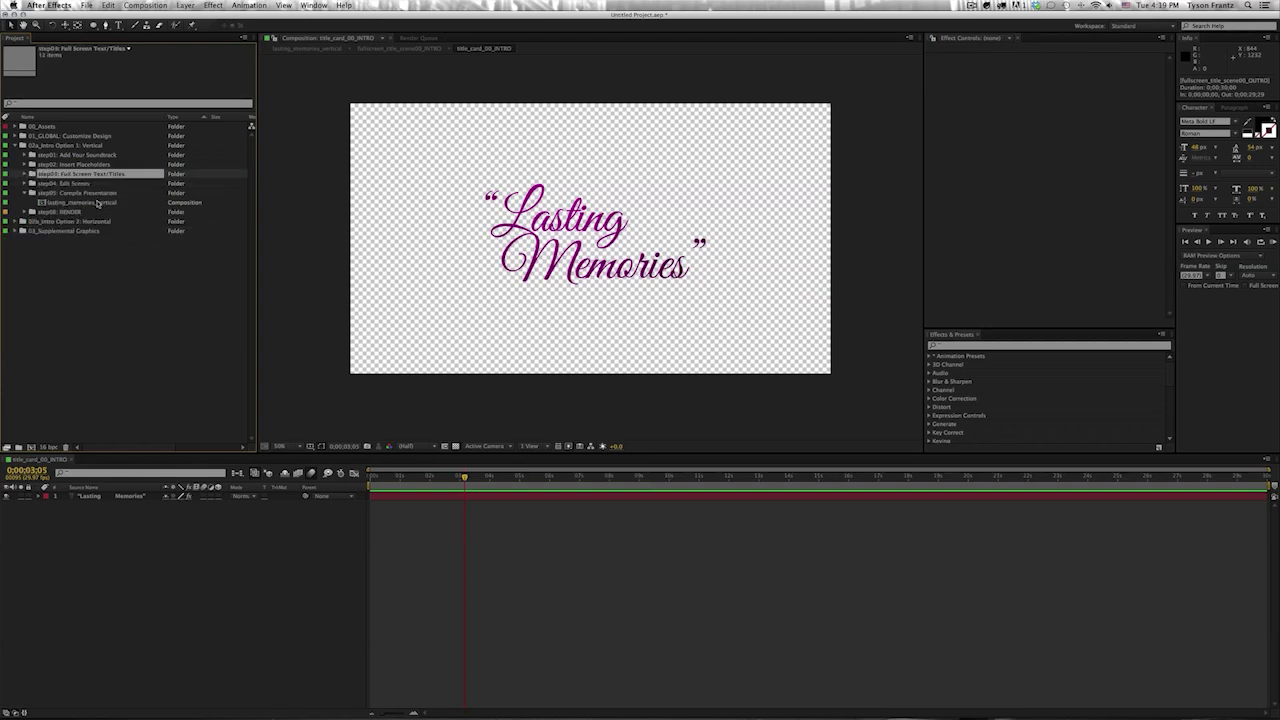
left_click(24, 175)
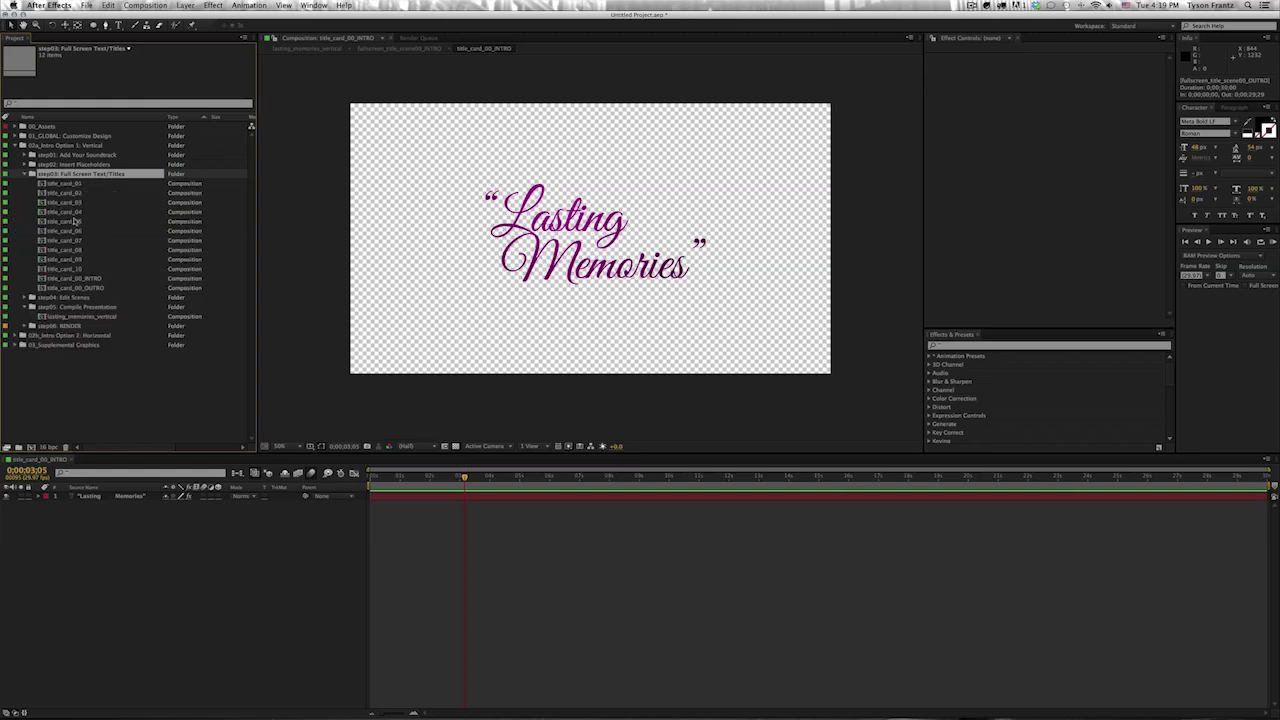
double_click(100, 203)
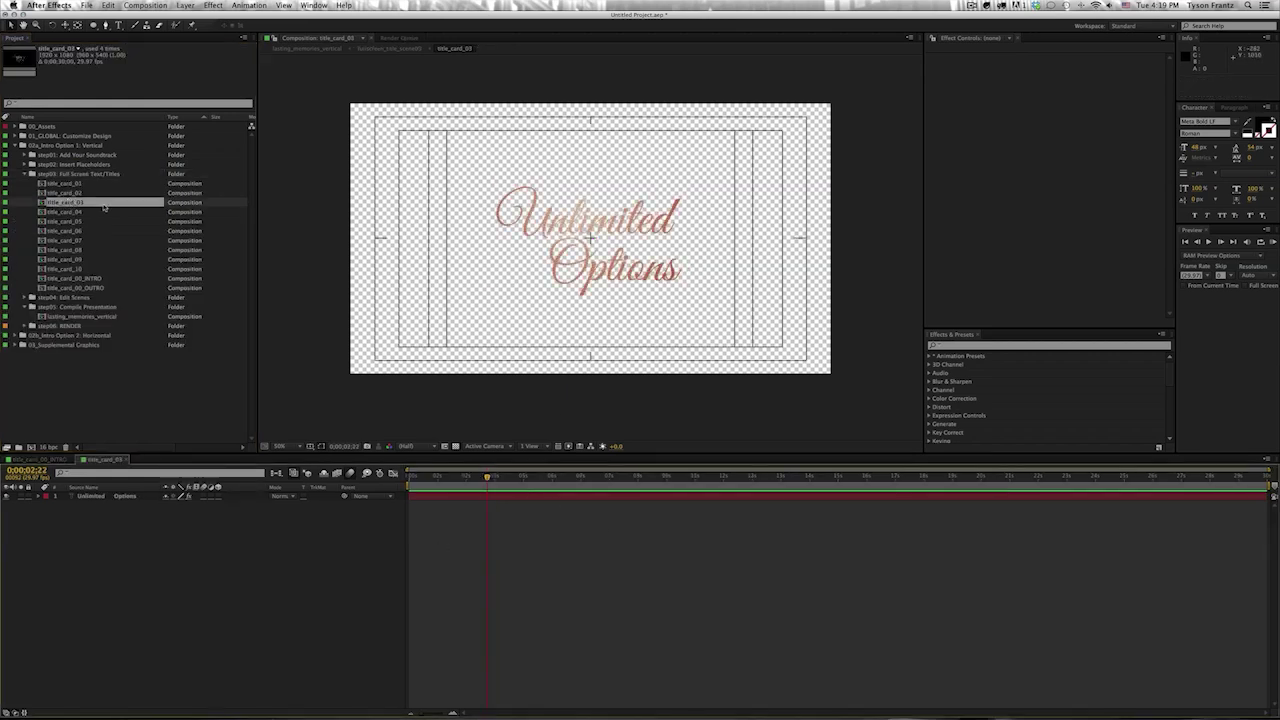
key("super+w")
left_click(25, 175)
left_click(50, 183)
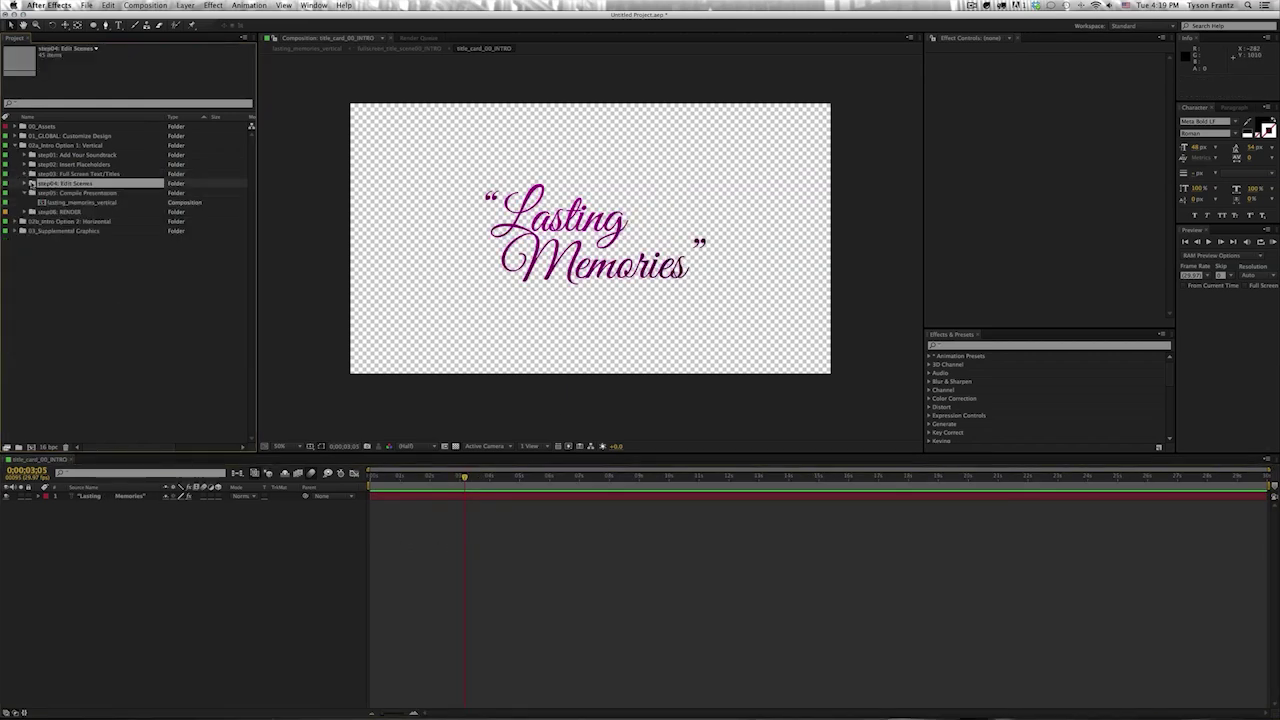
- Expand step04: Edit Scenes > Multiple Placeholder Scenes to list scene comps V01 through V10
left_click(24, 193)
left_click(61, 178)
left_click(62, 183)
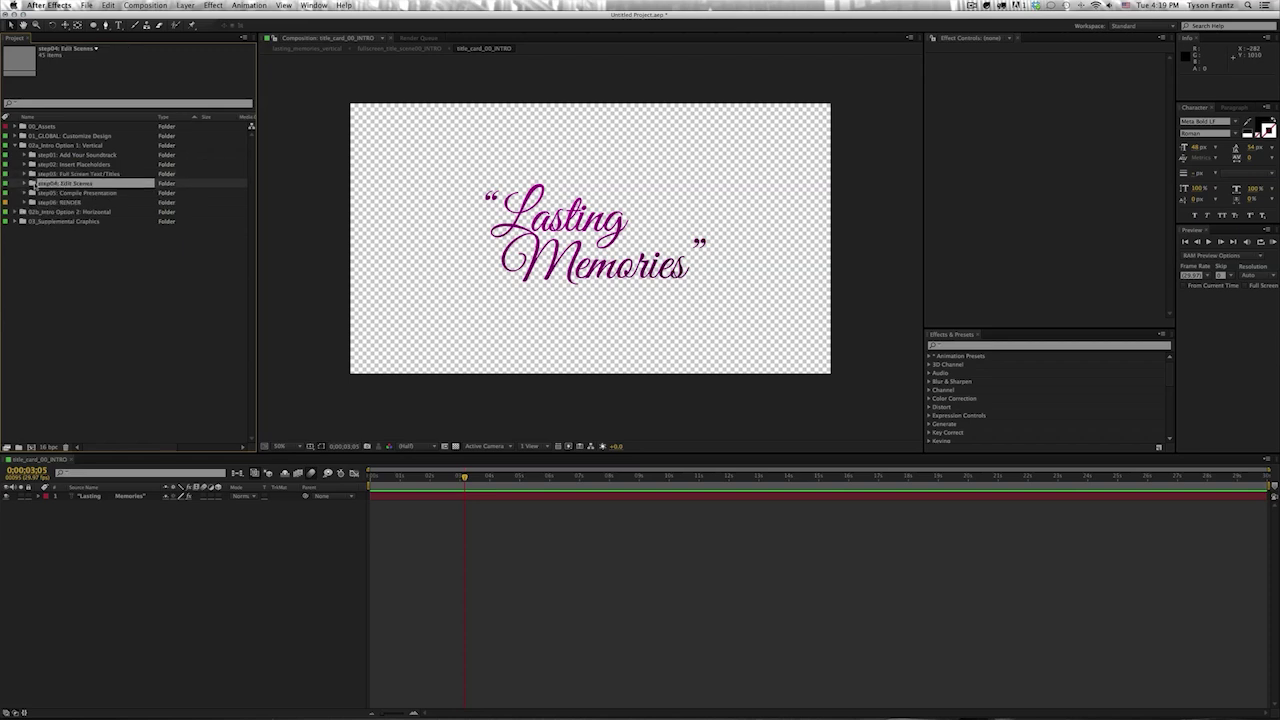
left_click(25, 183)
left_click(35, 192)
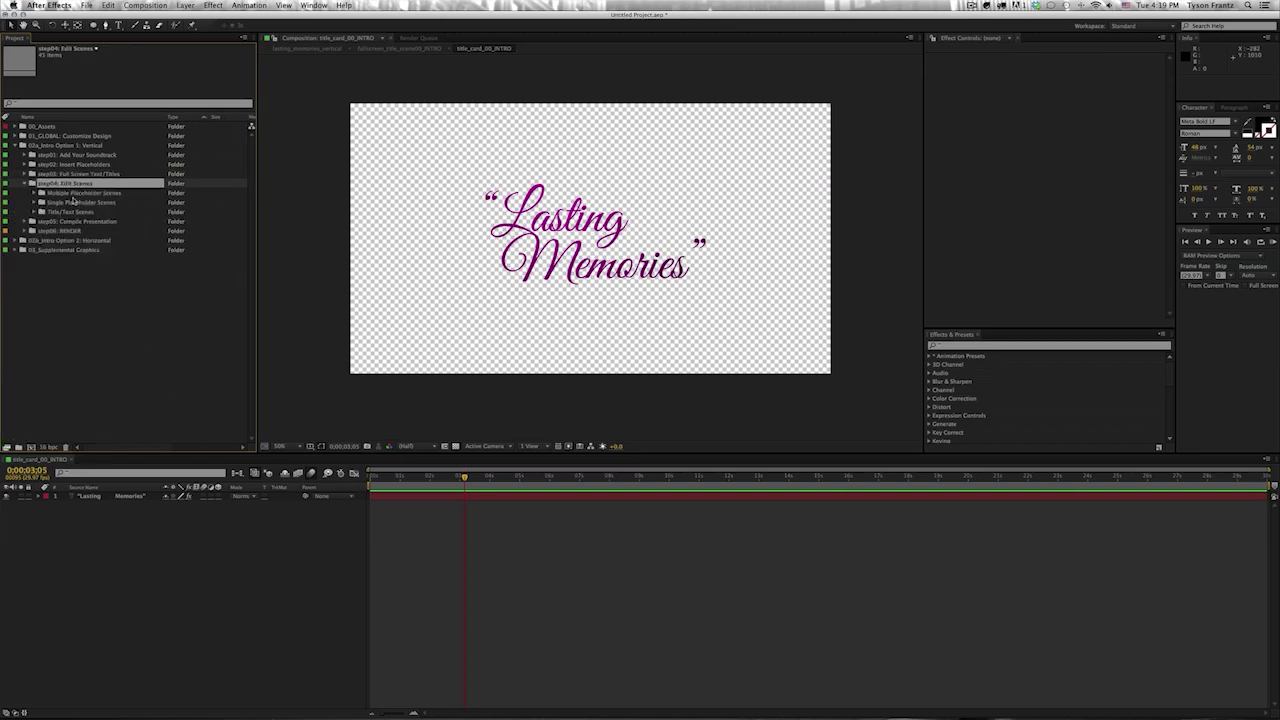
left_click(80, 192)
left_click(74, 213, "shift")
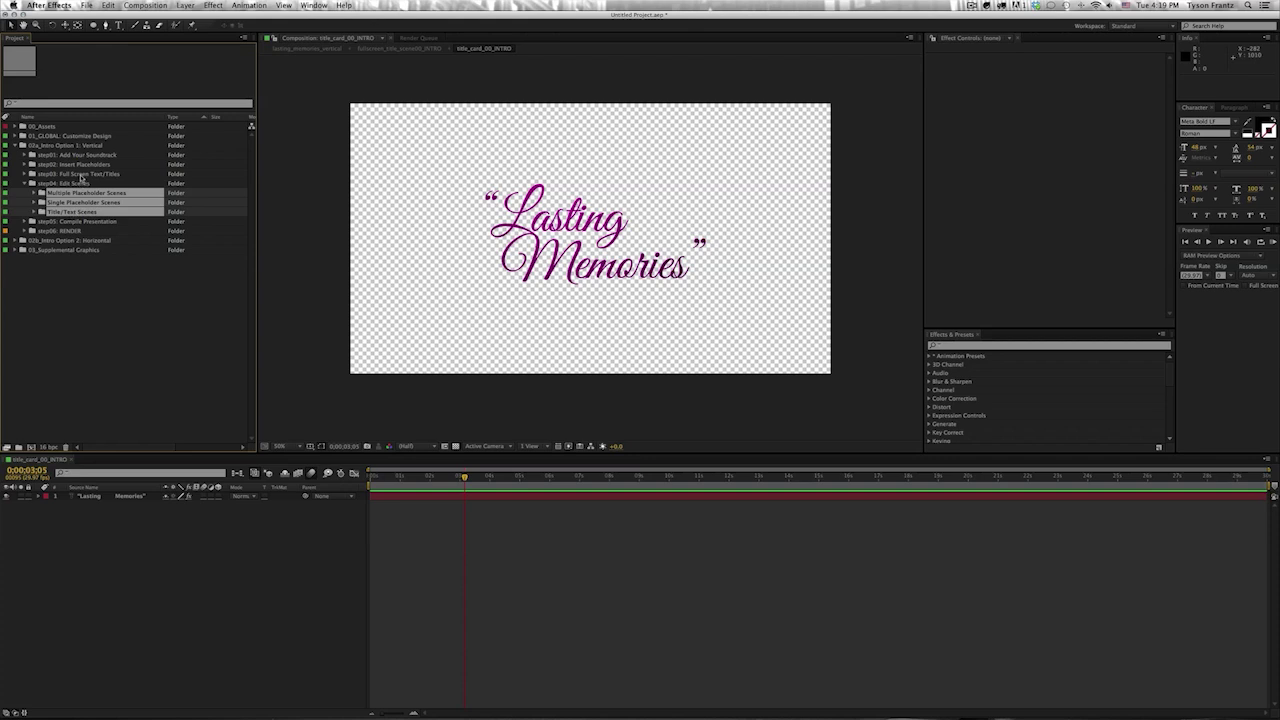
left_click(80, 192)
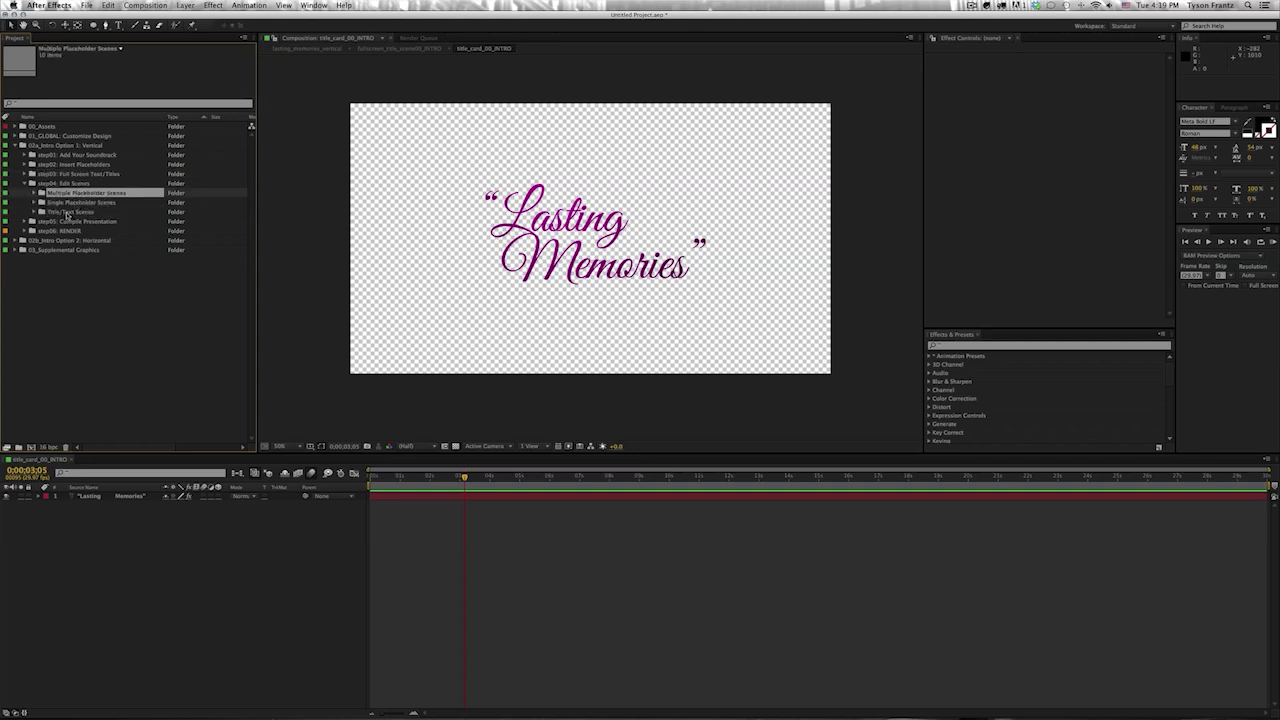
left_click(66, 213)
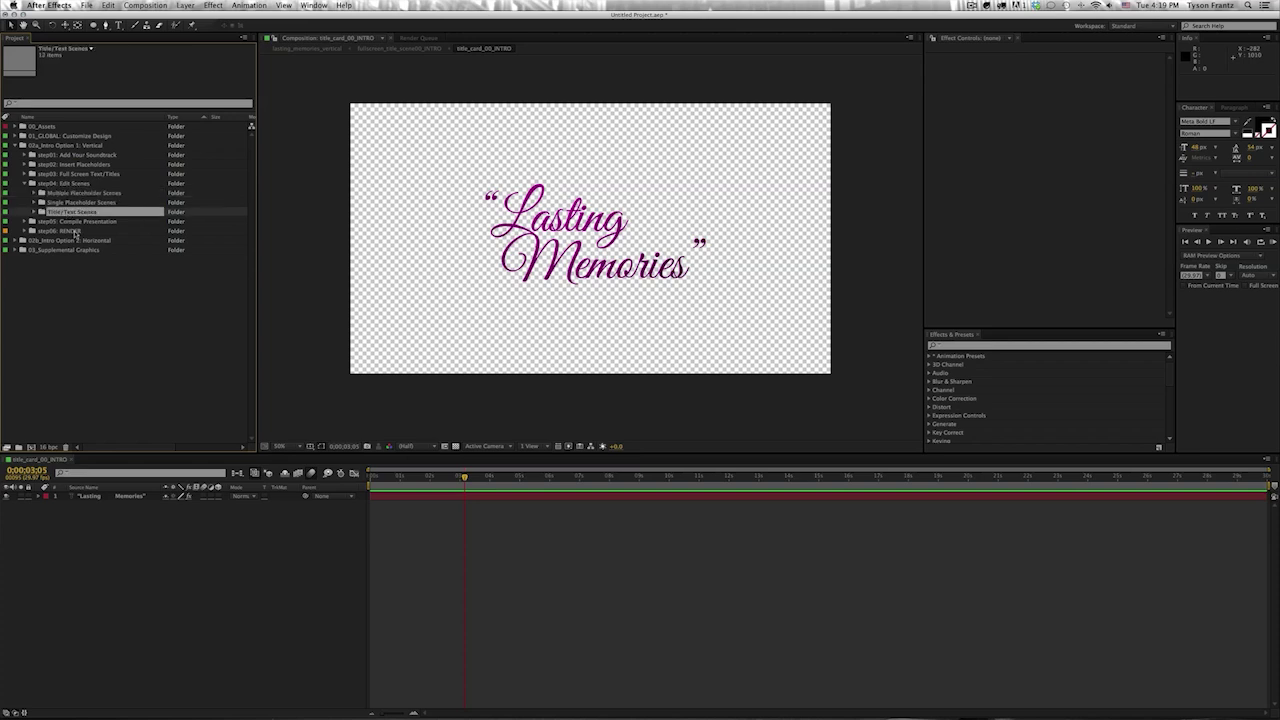
left_click(116, 344)
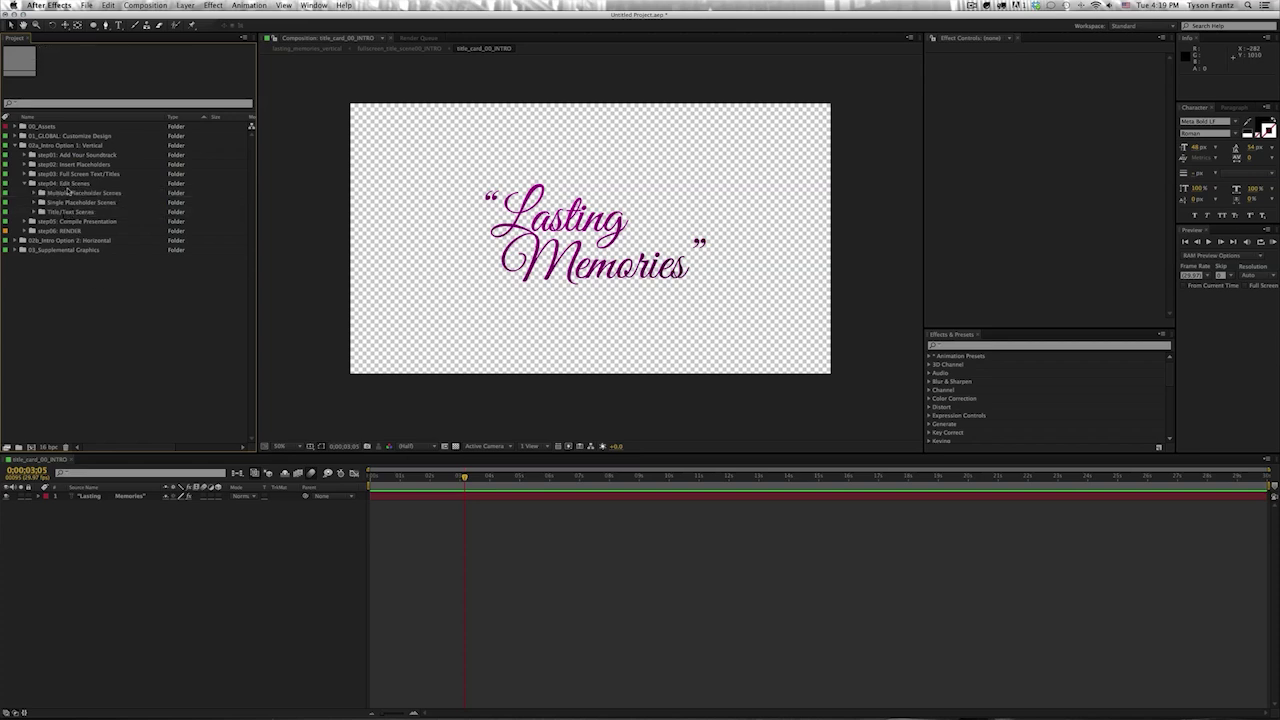
left_click(66, 194)
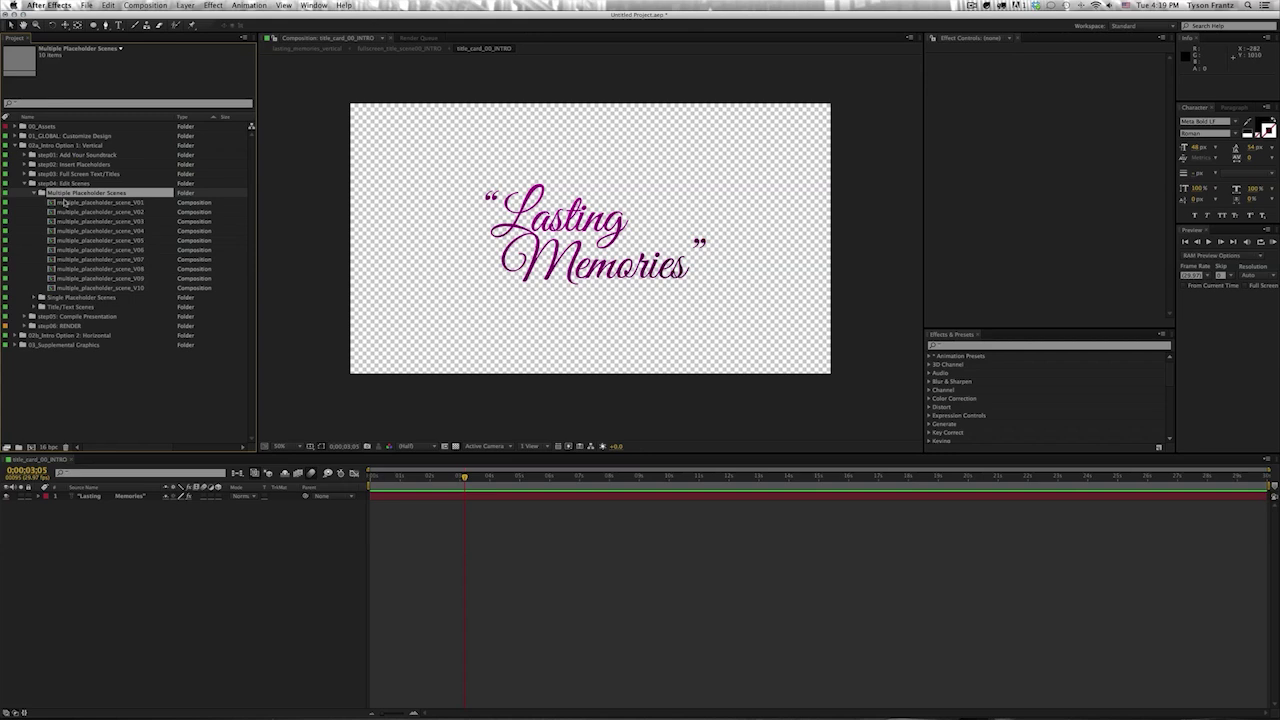
left_click(66, 203)
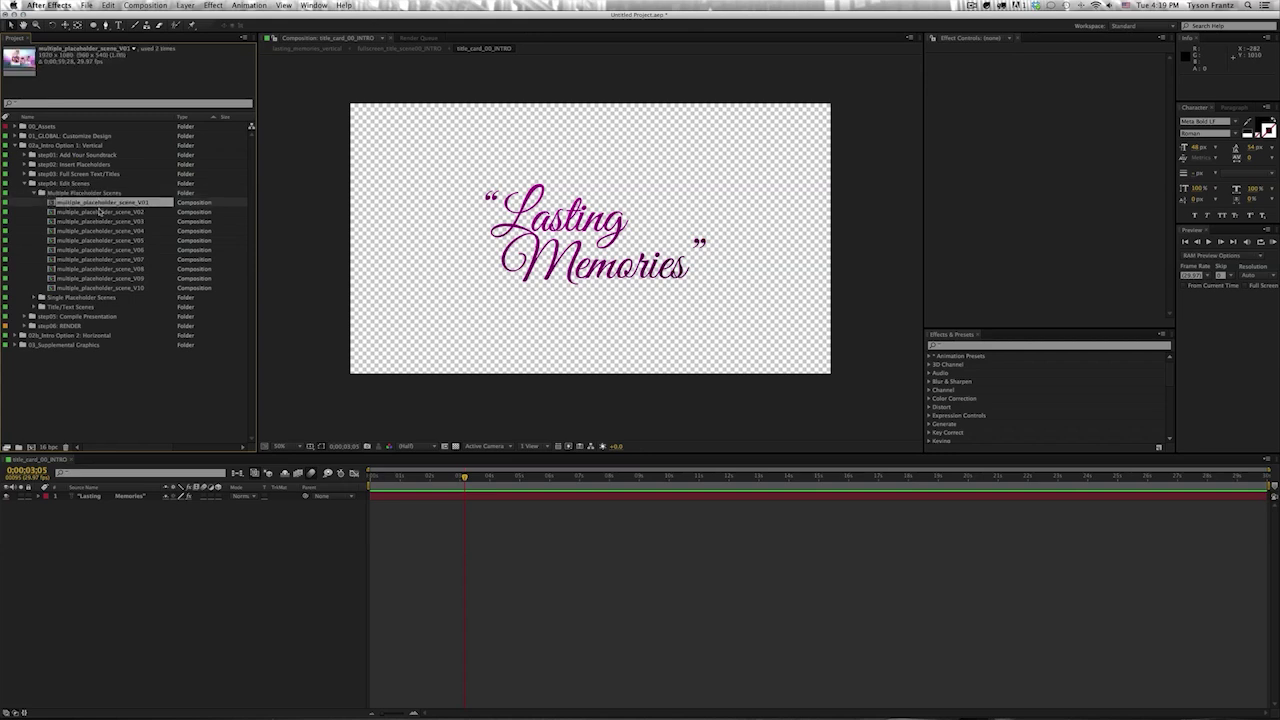
- Close all compositions and briefly browse step02: Insert Placeholders > For Multiple Placeholder Scenes
double_click(102, 206)
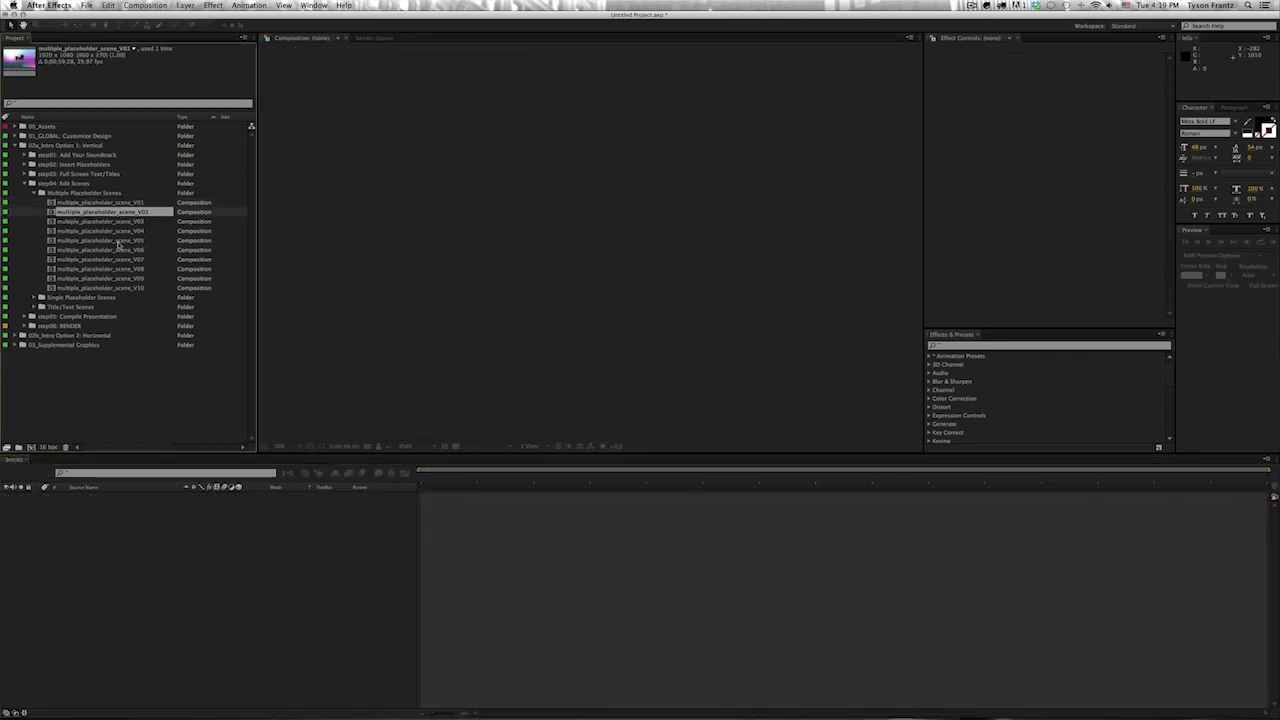
left_click(126, 289)
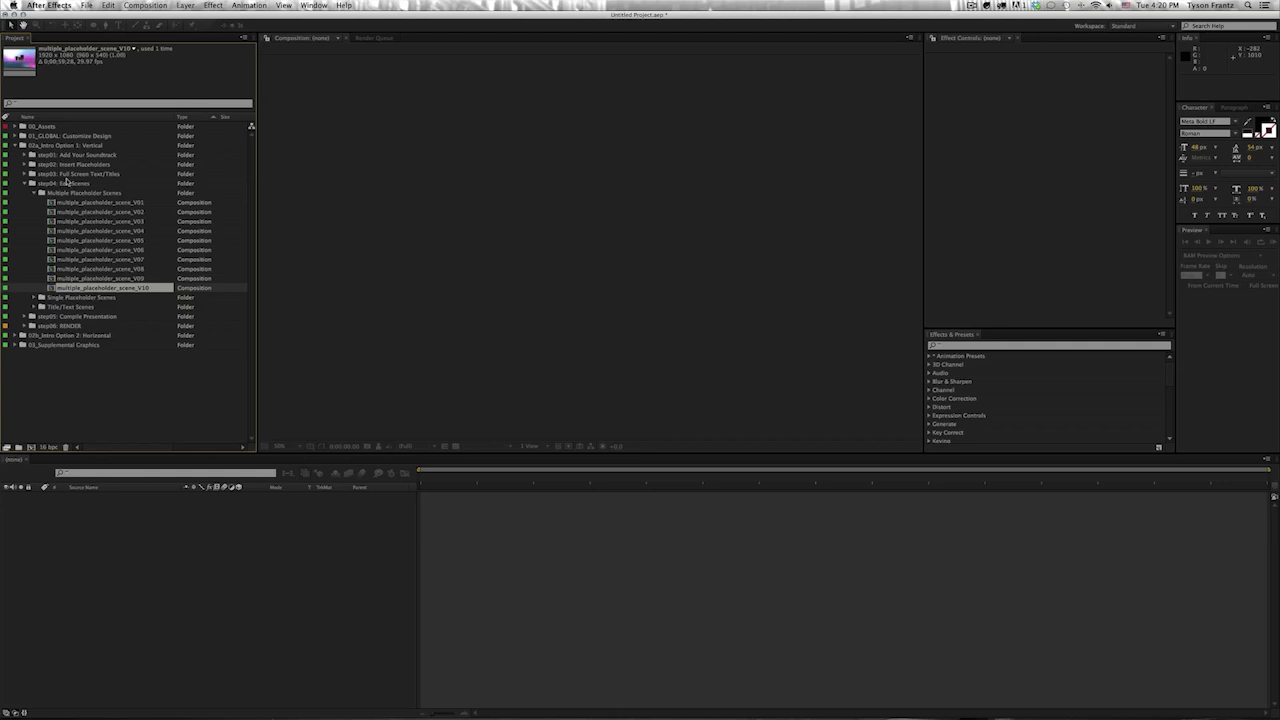
left_click(24, 166)
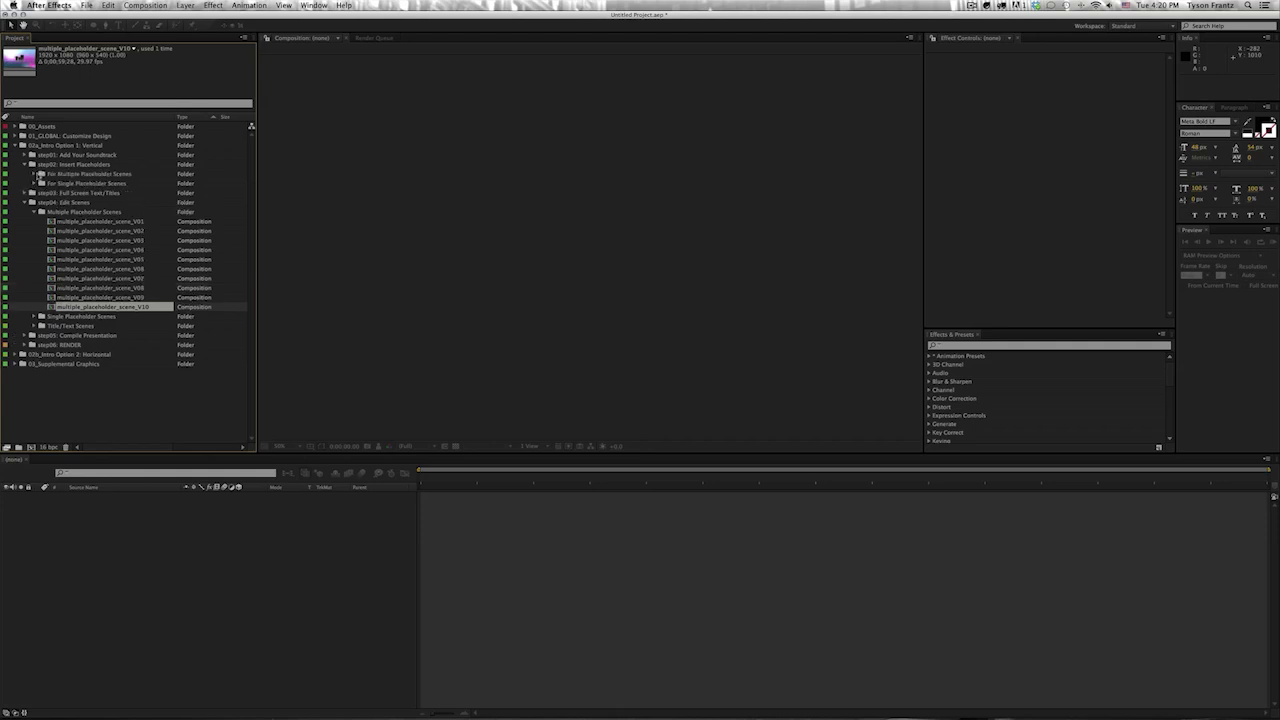
left_click(34, 174)
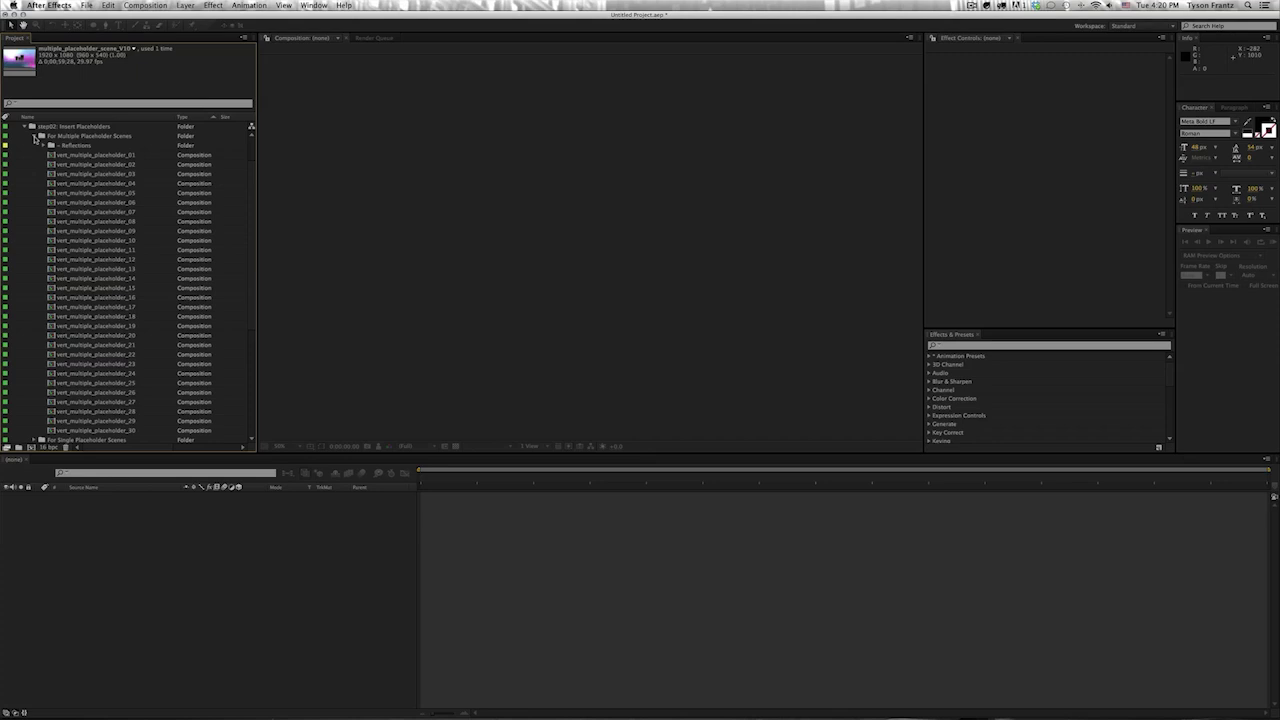
left_click(35, 139)
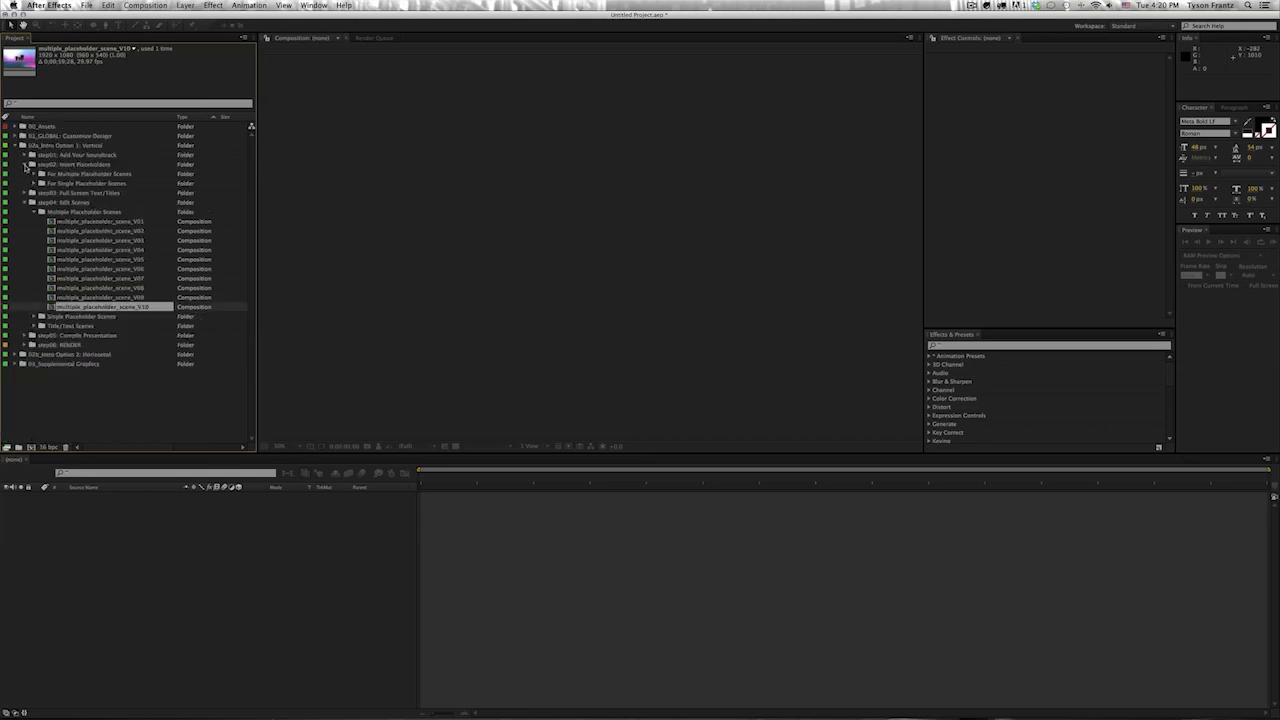
left_click(24, 164)
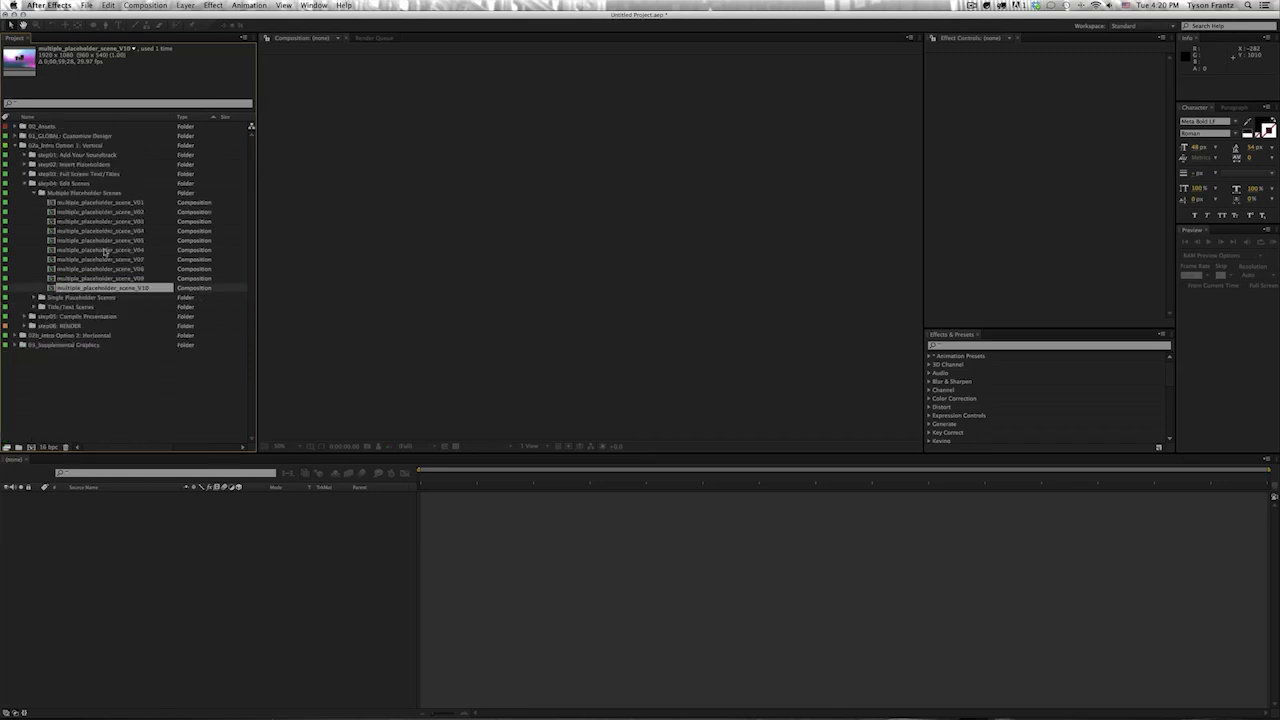
- Click through multiple_placeholder_scene_V01, V02 and V03, ending on V01
left_click(126, 203)
left_click(125, 212)
left_click(124, 221)
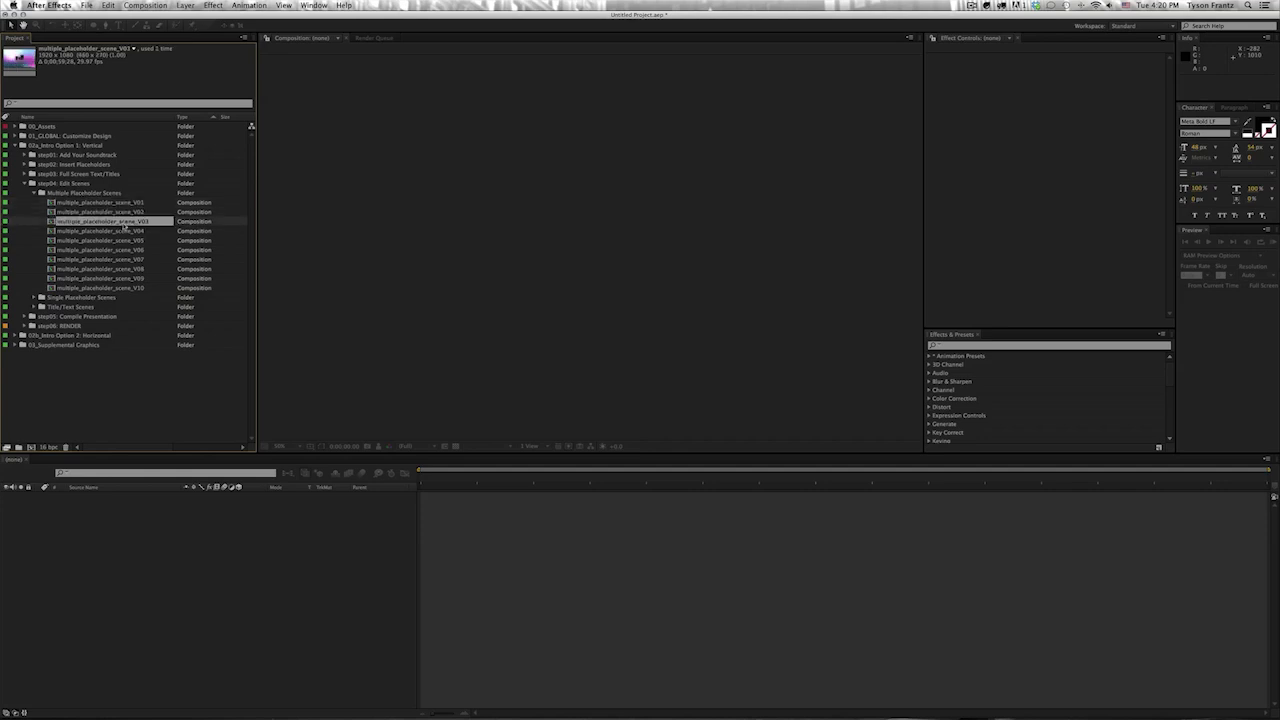
left_click(125, 203)
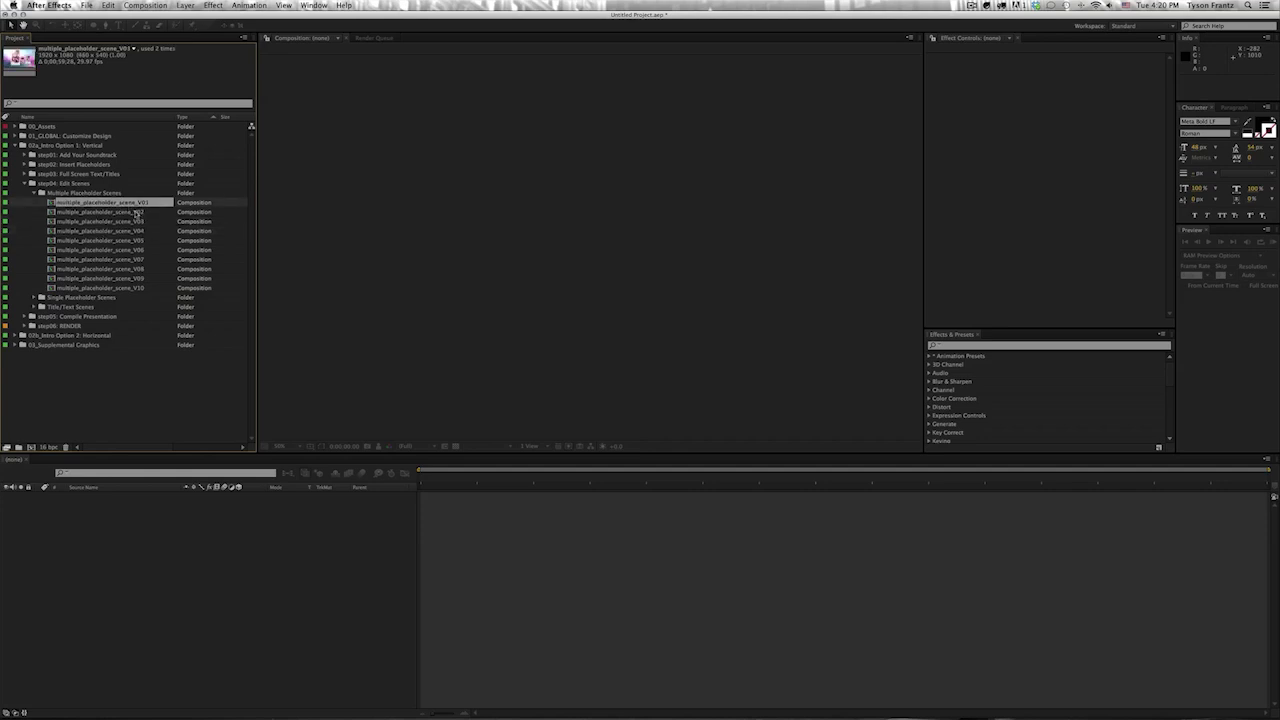
left_click(121, 212)
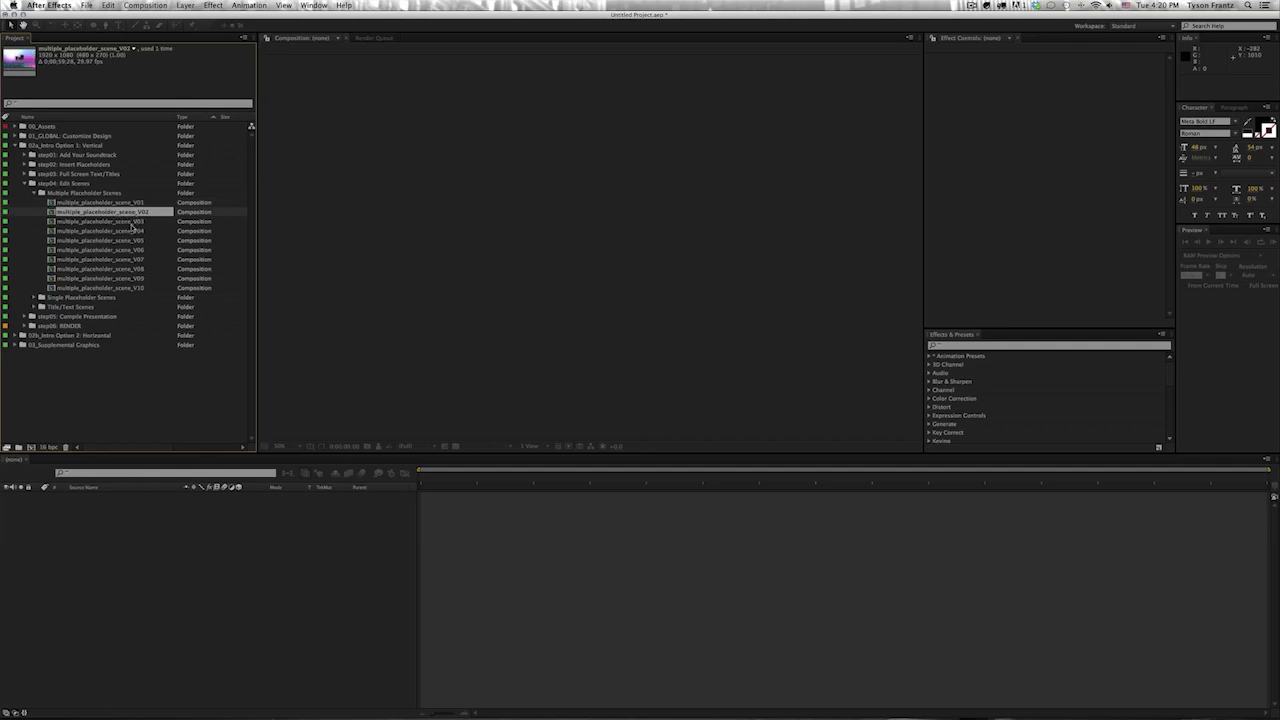
left_click(131, 222)
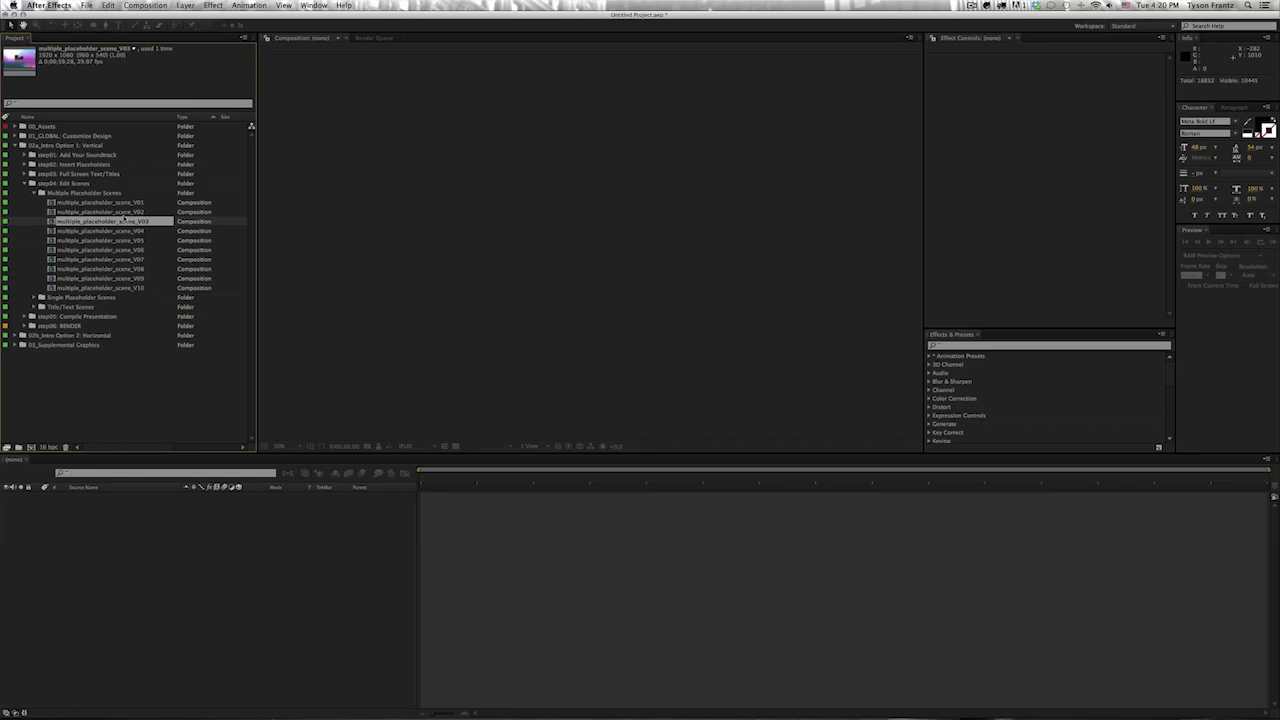
left_click(131, 204)
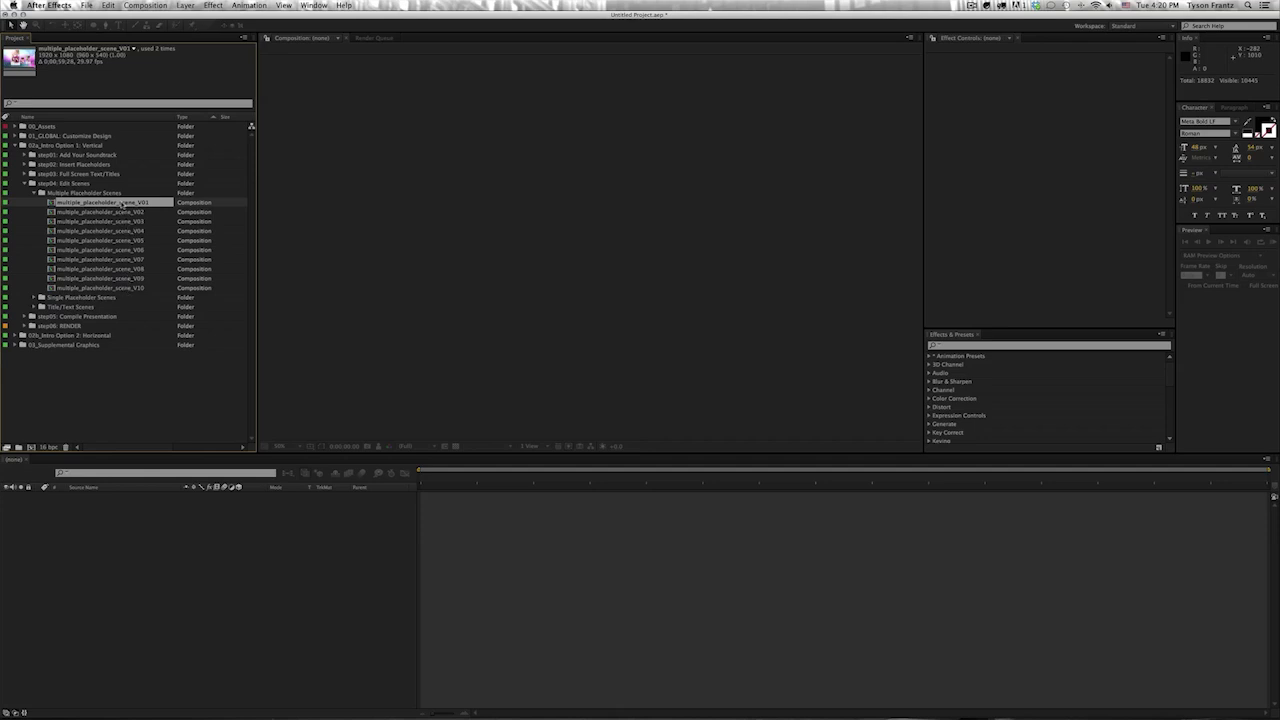
- Open multiple_placeholder_scene_V01 and expand the horizontal option's step04 Multiple Placeholder Scenes folder
double_click(121, 203)
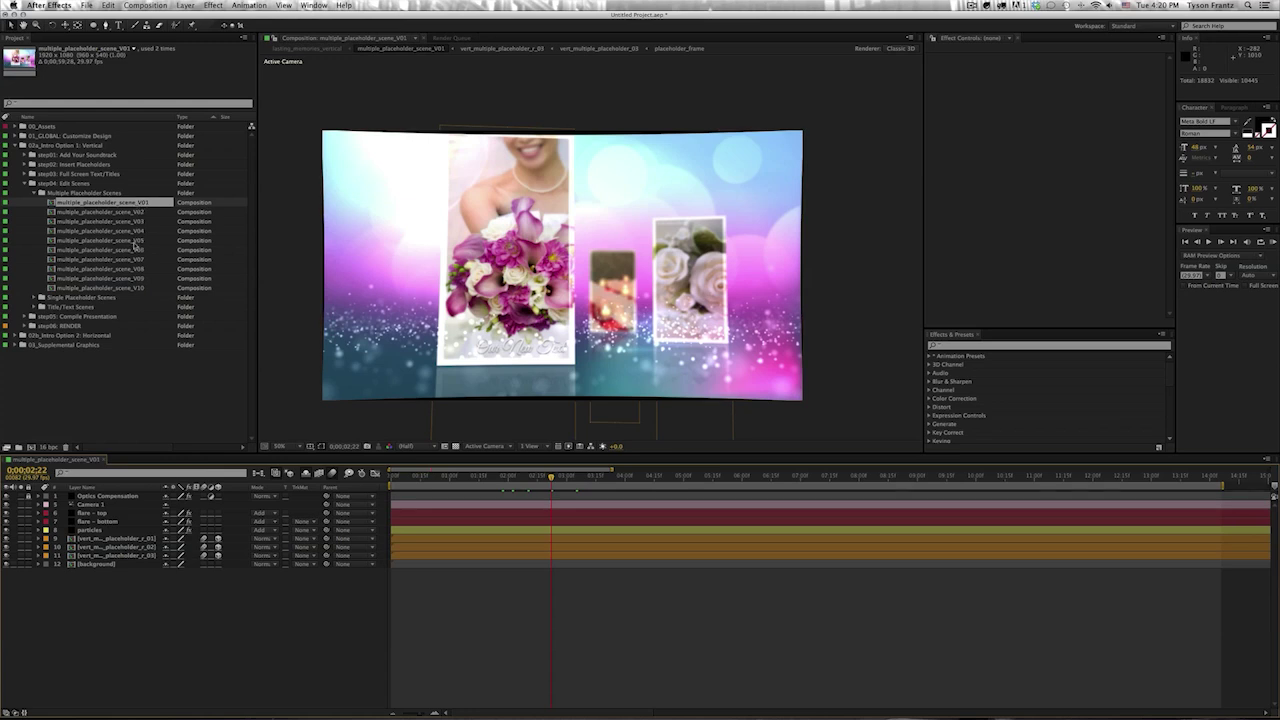
left_click(20, 336)
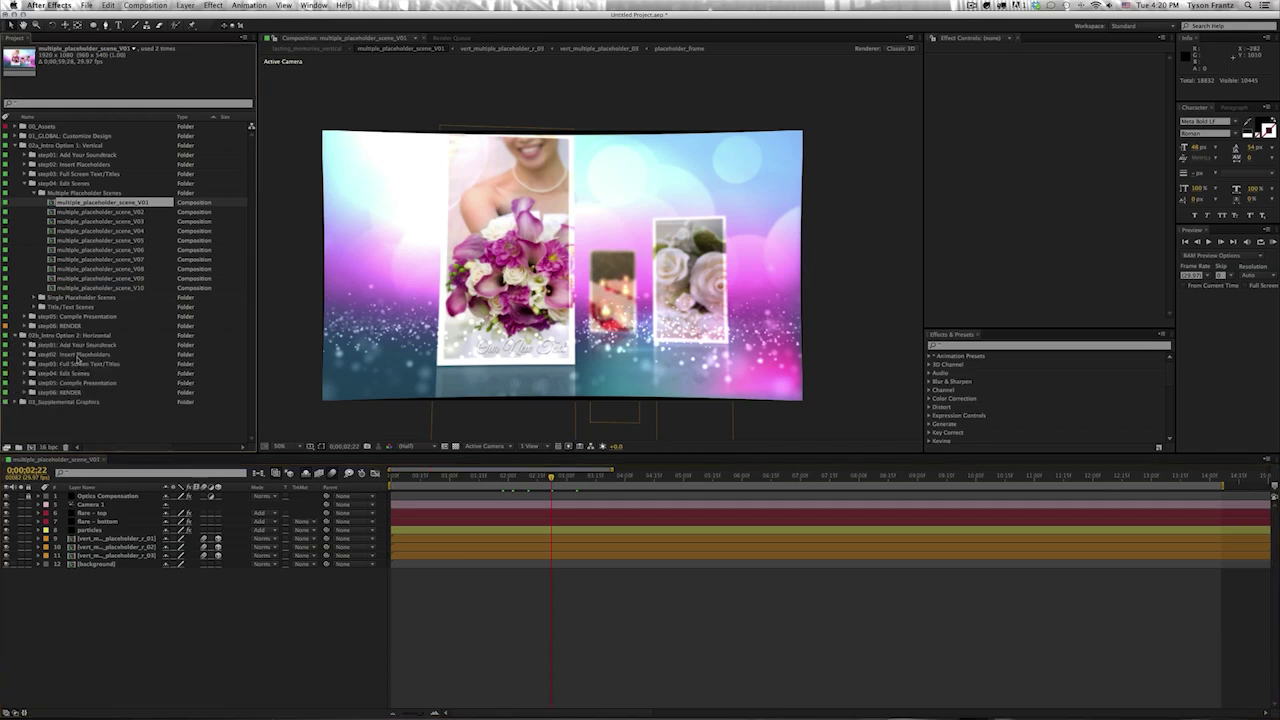
left_click(25, 373)
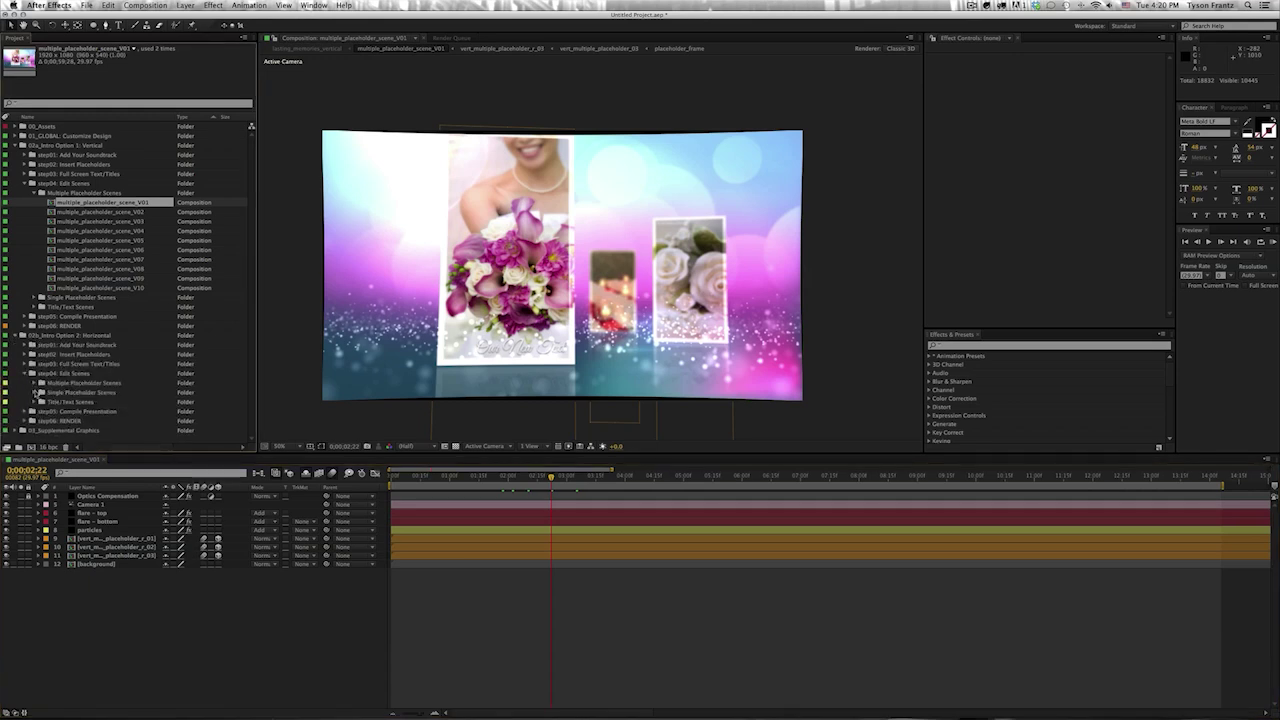
left_click(34, 383)
scroll(60, 370, "down", 2)
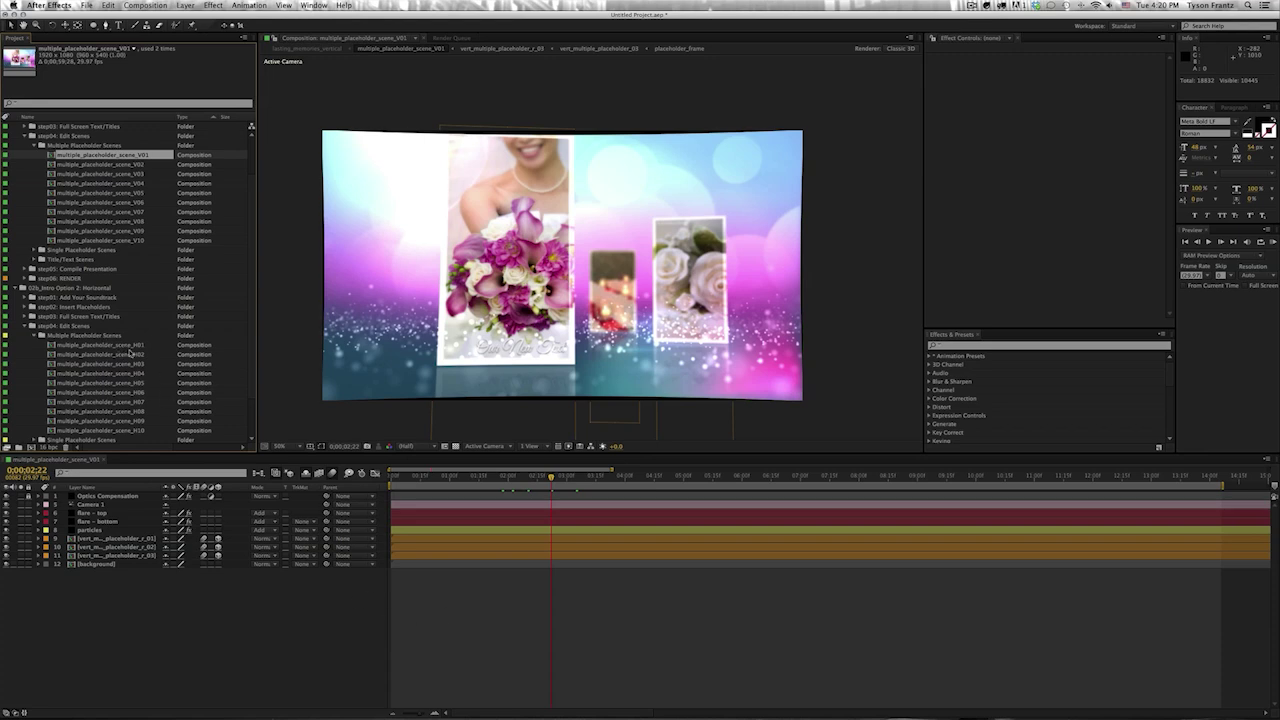
- Collapse the horizontal folders back under 02b_Intro Option 2: Horizontal
left_click(34, 338)
left_click(27, 374)
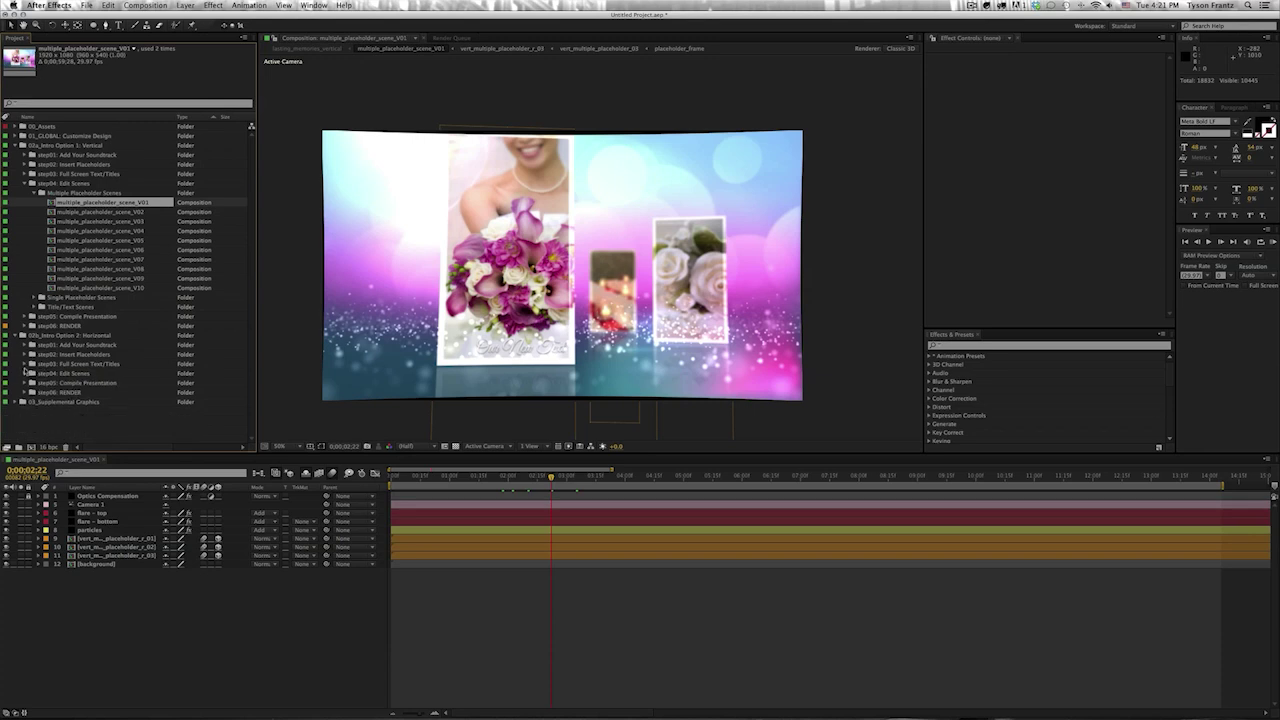
left_click(20, 337)
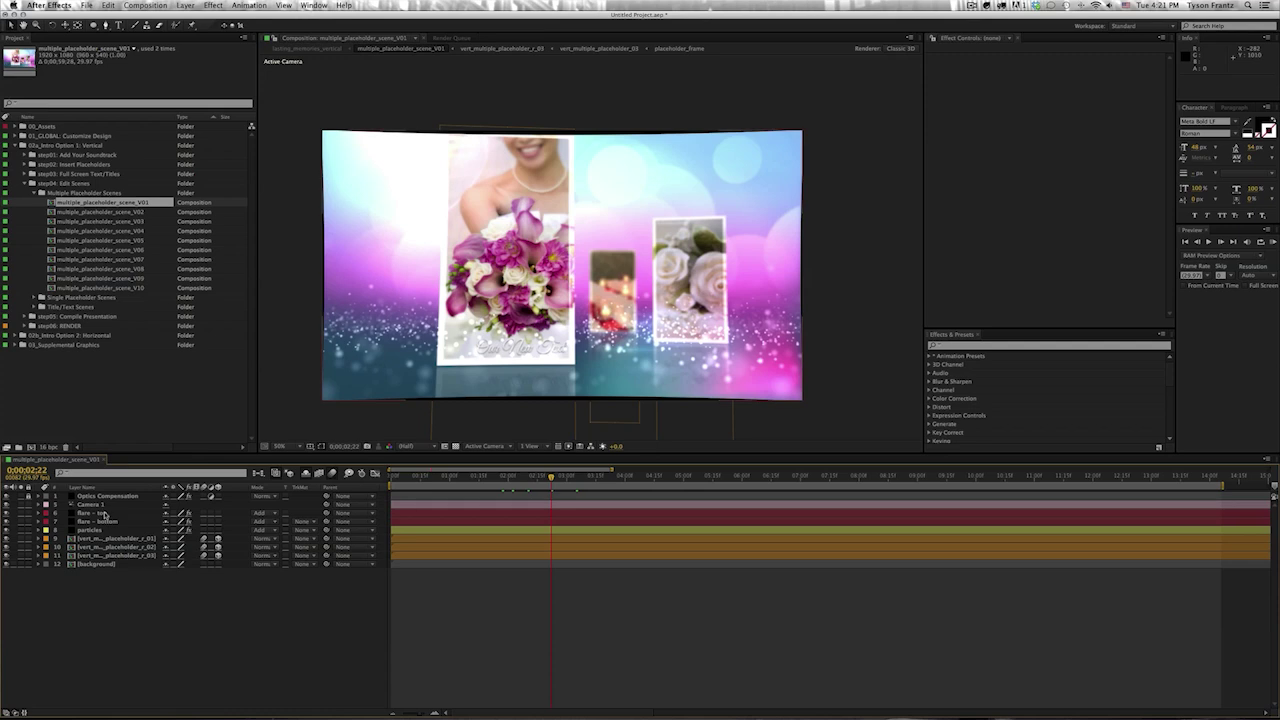
- Inspect the flare layers, try moving flare - top's Flare Center to the upper right, then undo
left_click(116, 539)
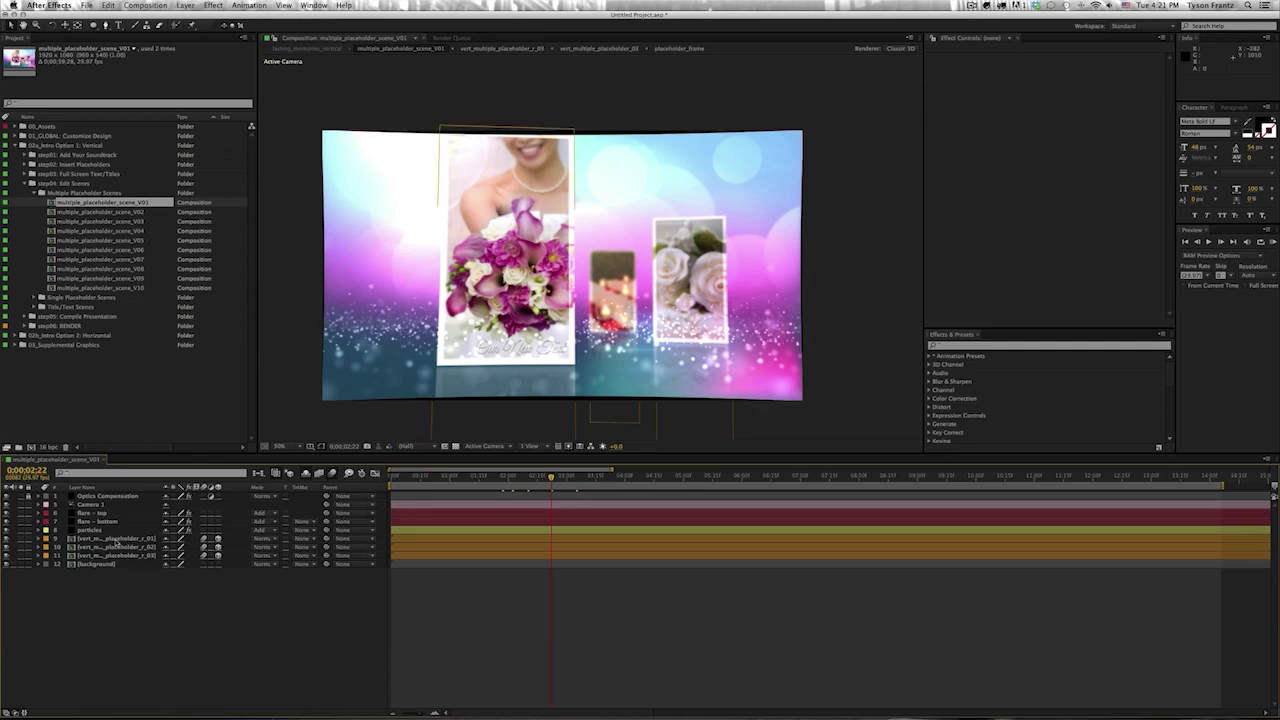
left_click(95, 514)
left_click(108, 522)
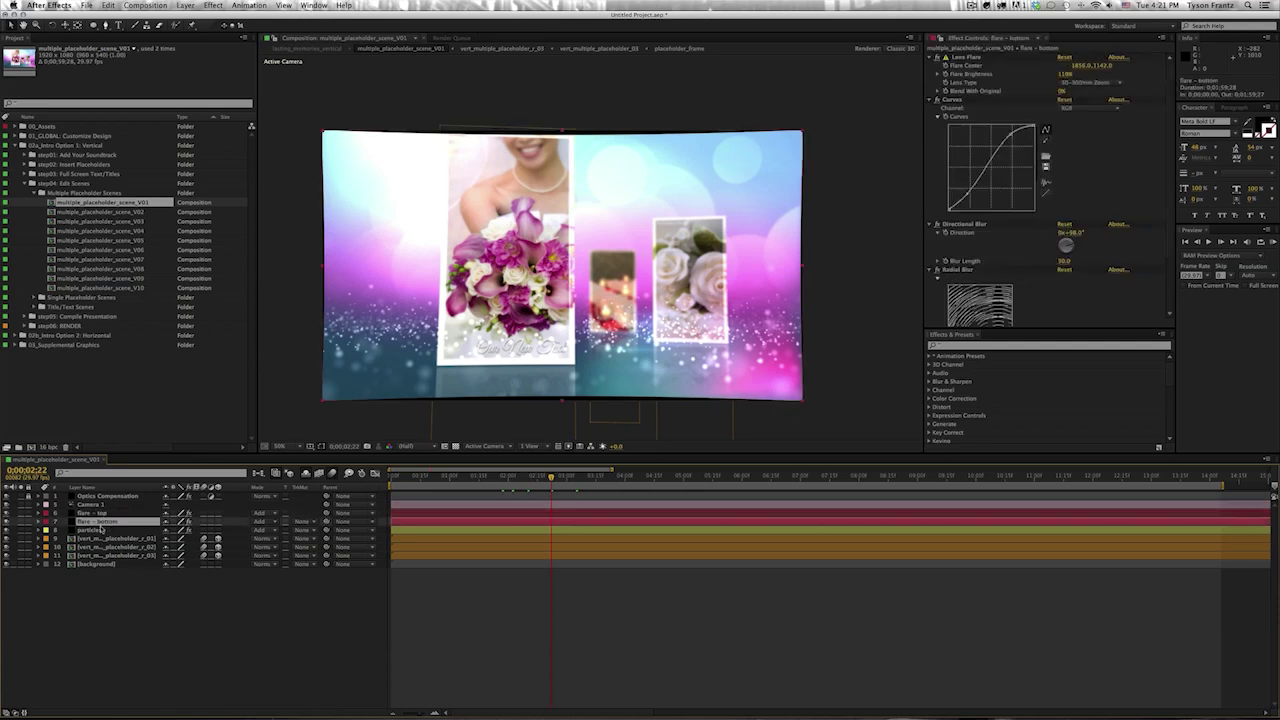
left_click(101, 529)
left_click(100, 514)
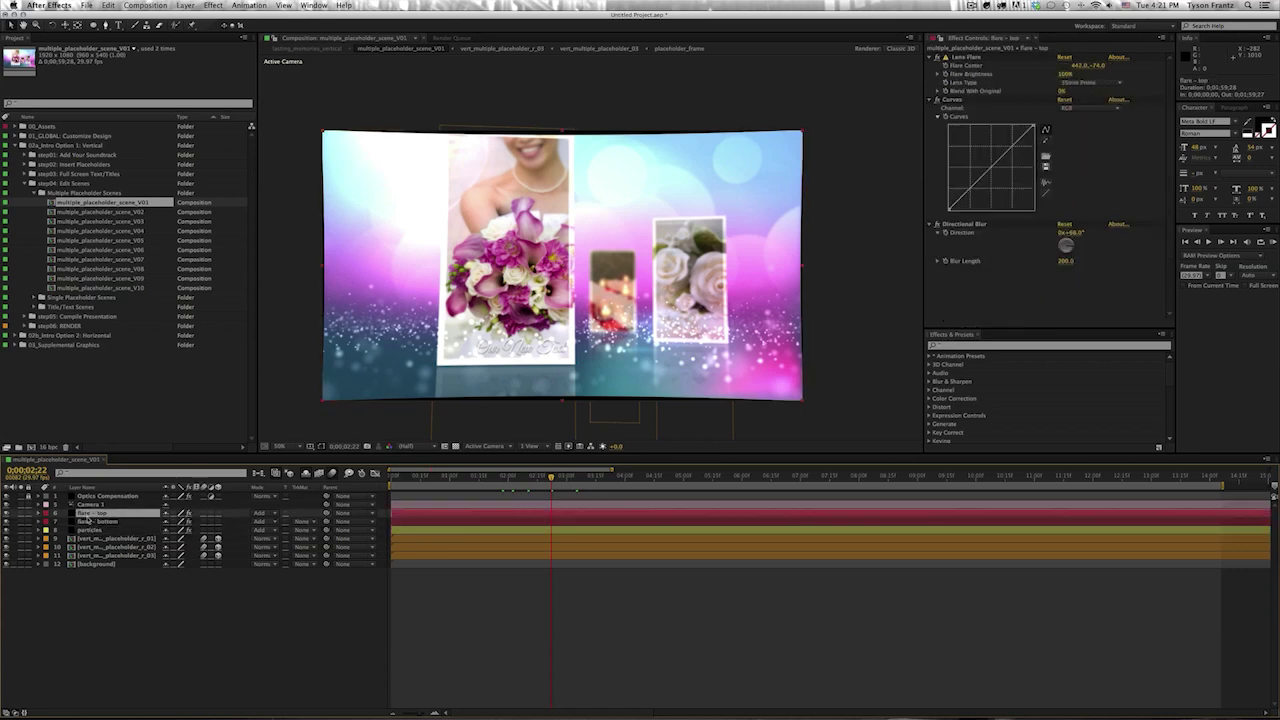
key("e")
left_click_drag(436, 115, 769, 127)
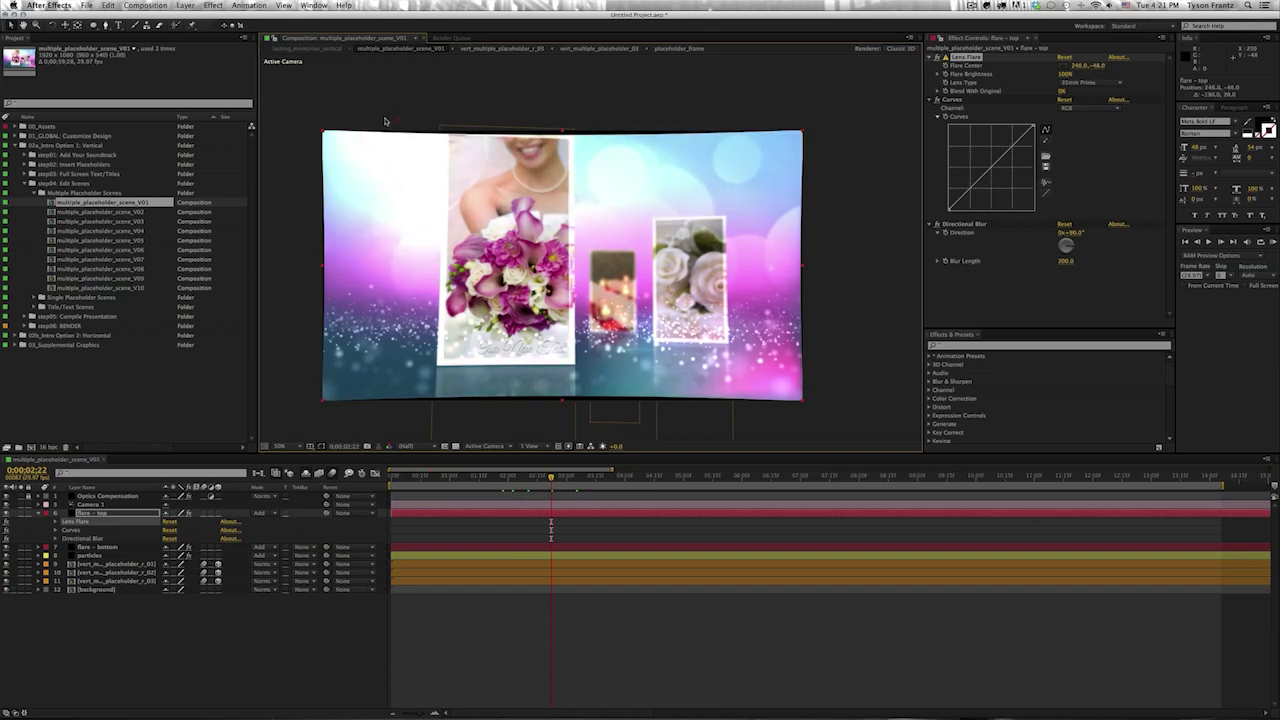
key("cmd+z")
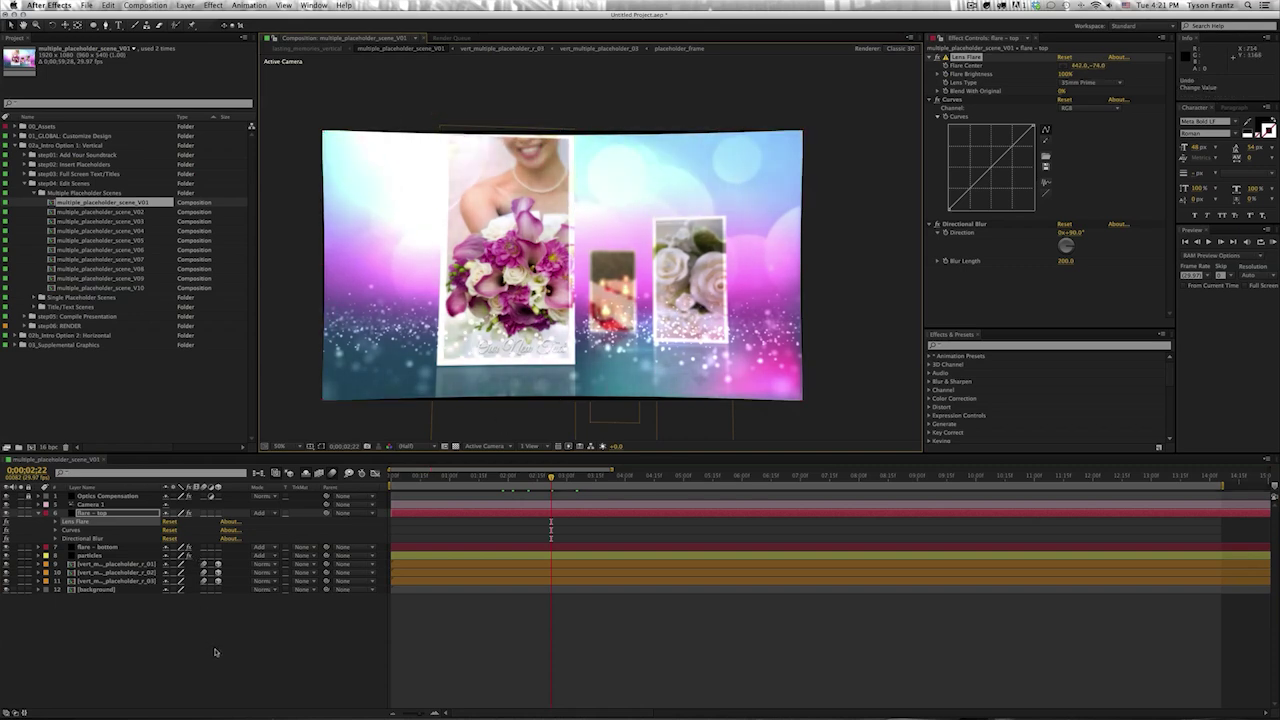
left_click(205, 652)
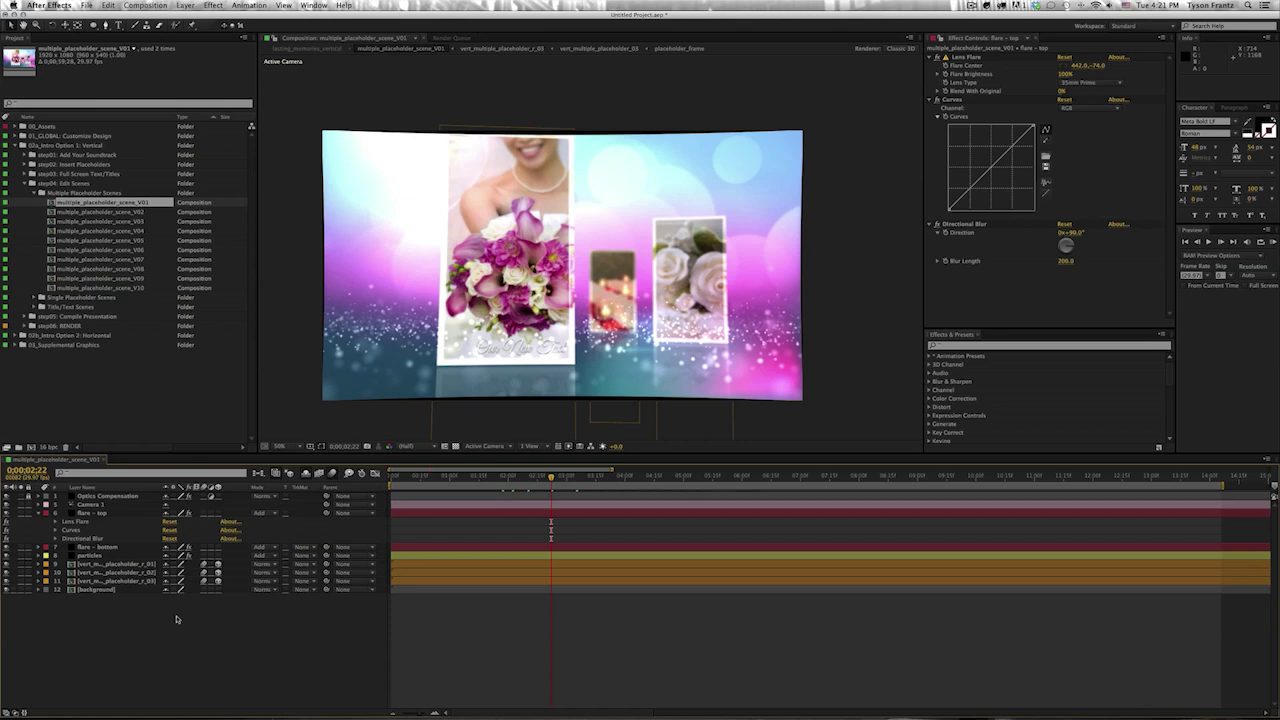
- Check the particles layer's Particular settings and widen the Layer Name column to show full names
left_click(40, 514)
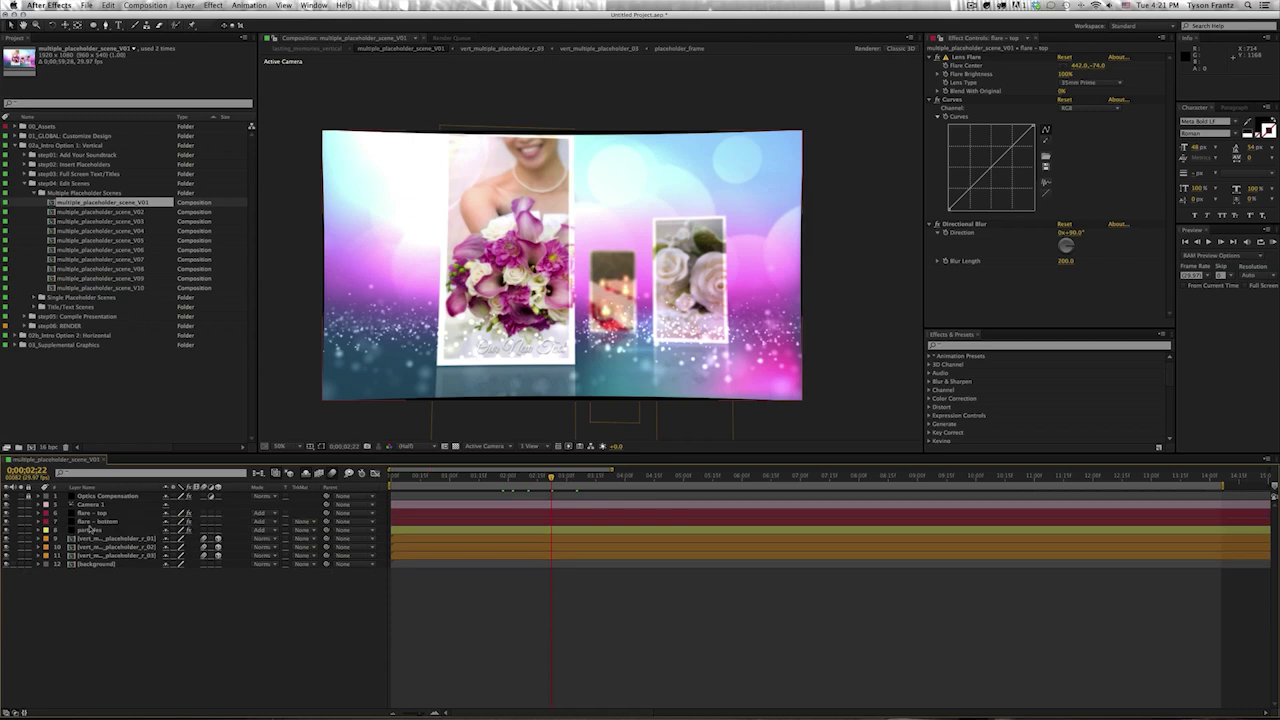
left_click(90, 530)
left_click(100, 538)
left_click(90, 530)
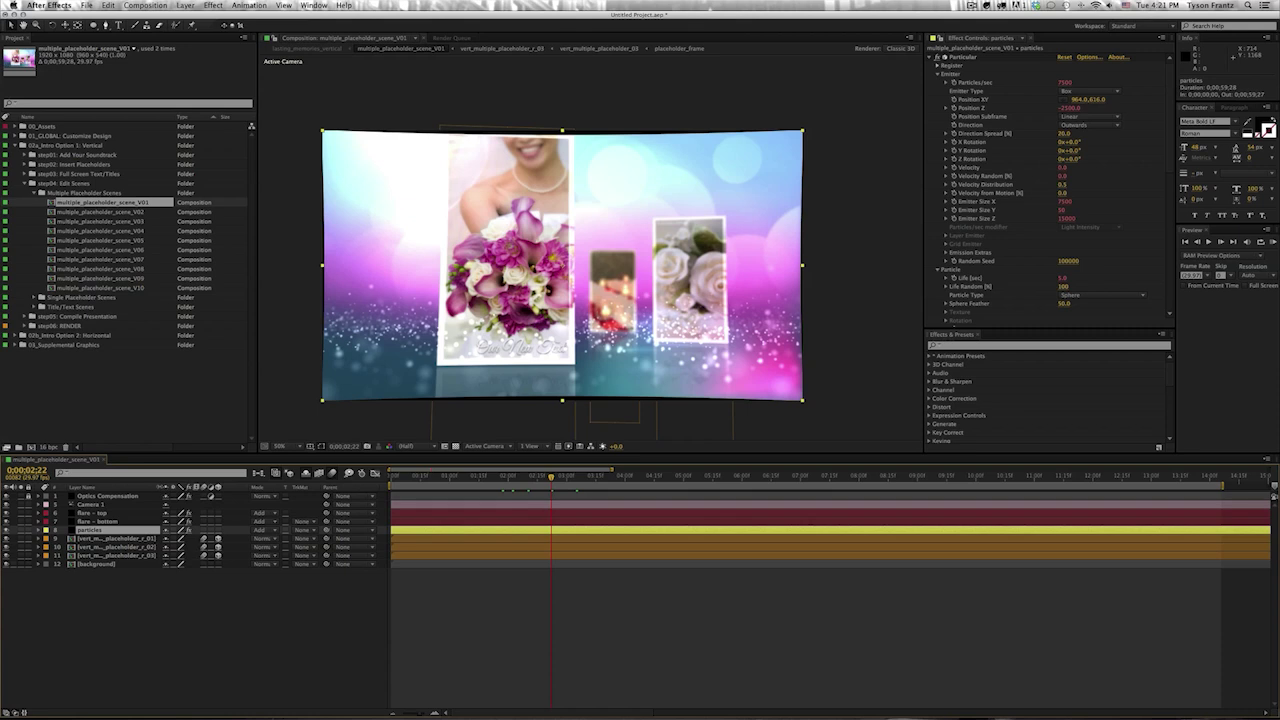
left_click_drag(165, 487, 196, 487)
left_click(133, 540)
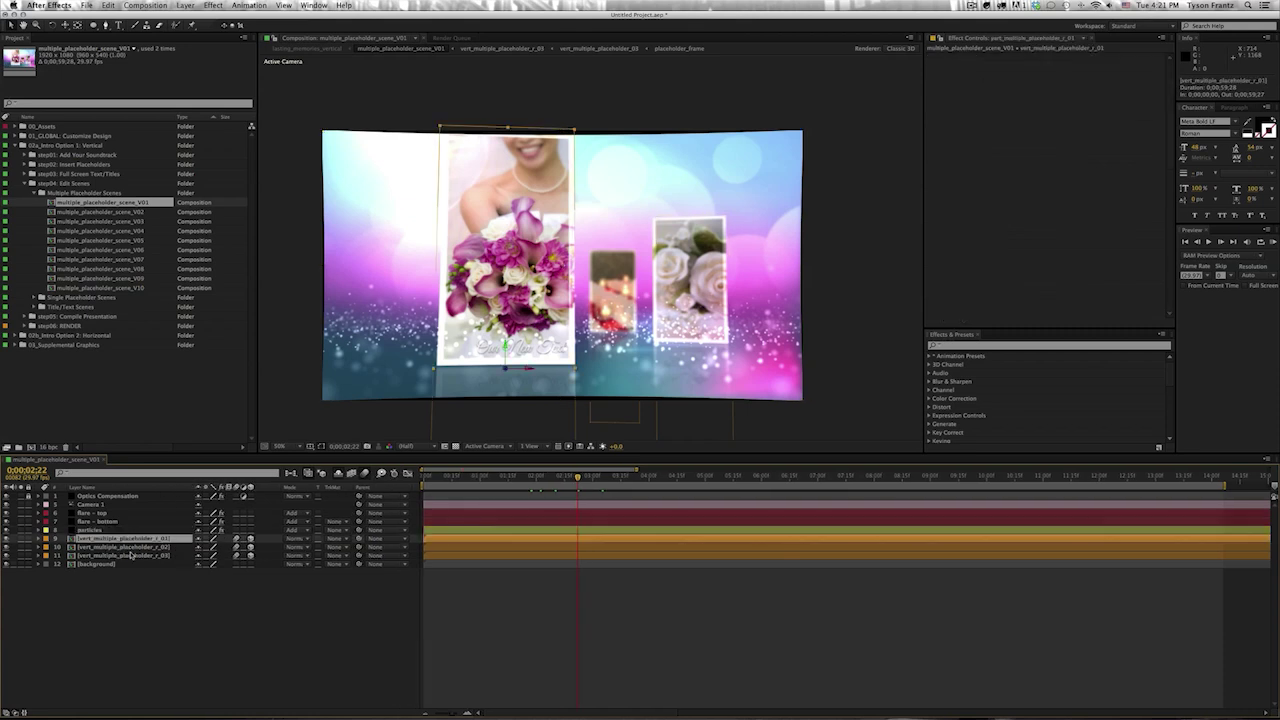
- Show Camera 1's keyframed Point of Interest, Position and Y Rotation across the full comp duration
left_click(151, 556, "shift")
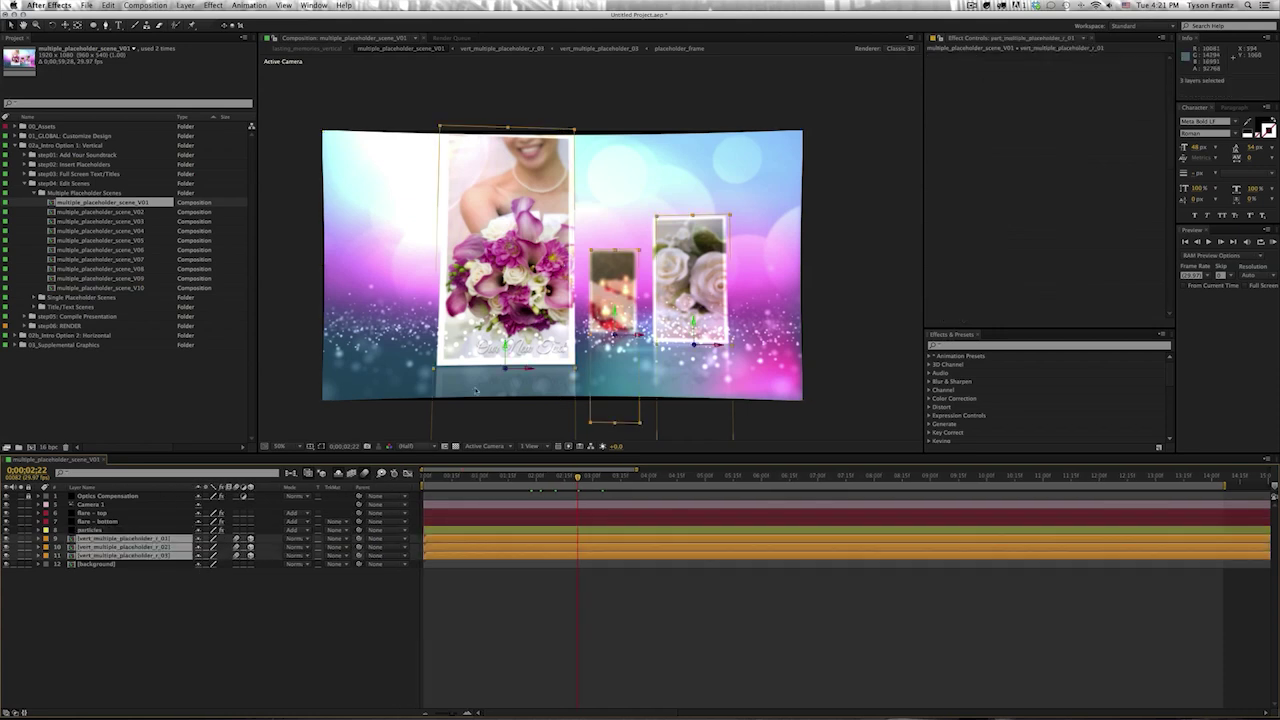
left_click(102, 504)
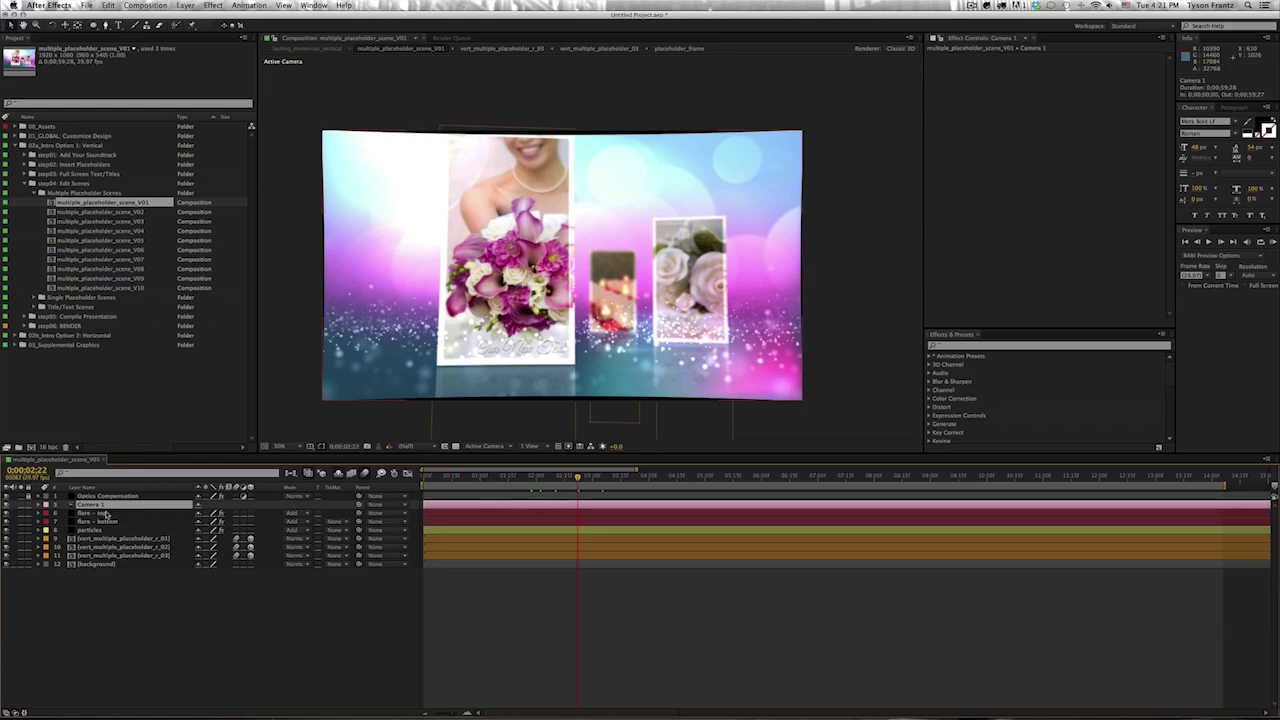
key("u")
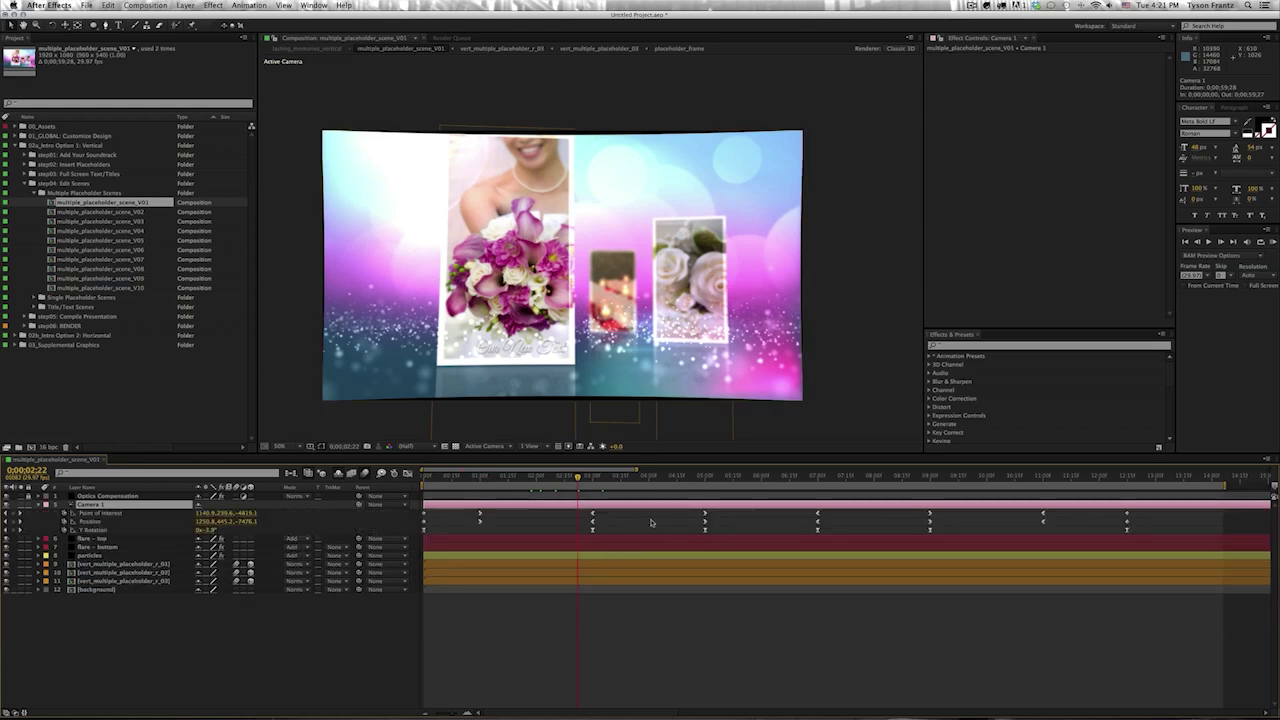
key("minus")
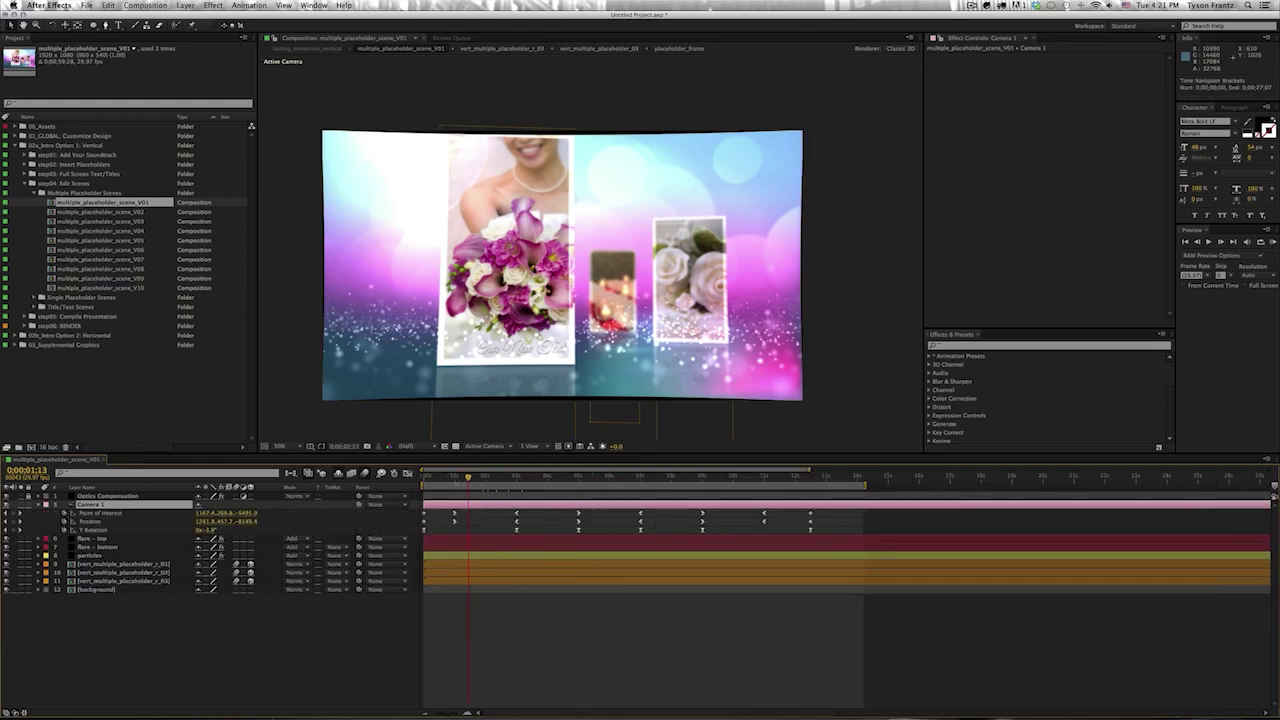
- Set preview resolution to Quarter and scrub through the camera move, ending at 0:00:03:00
left_click(426, 447)
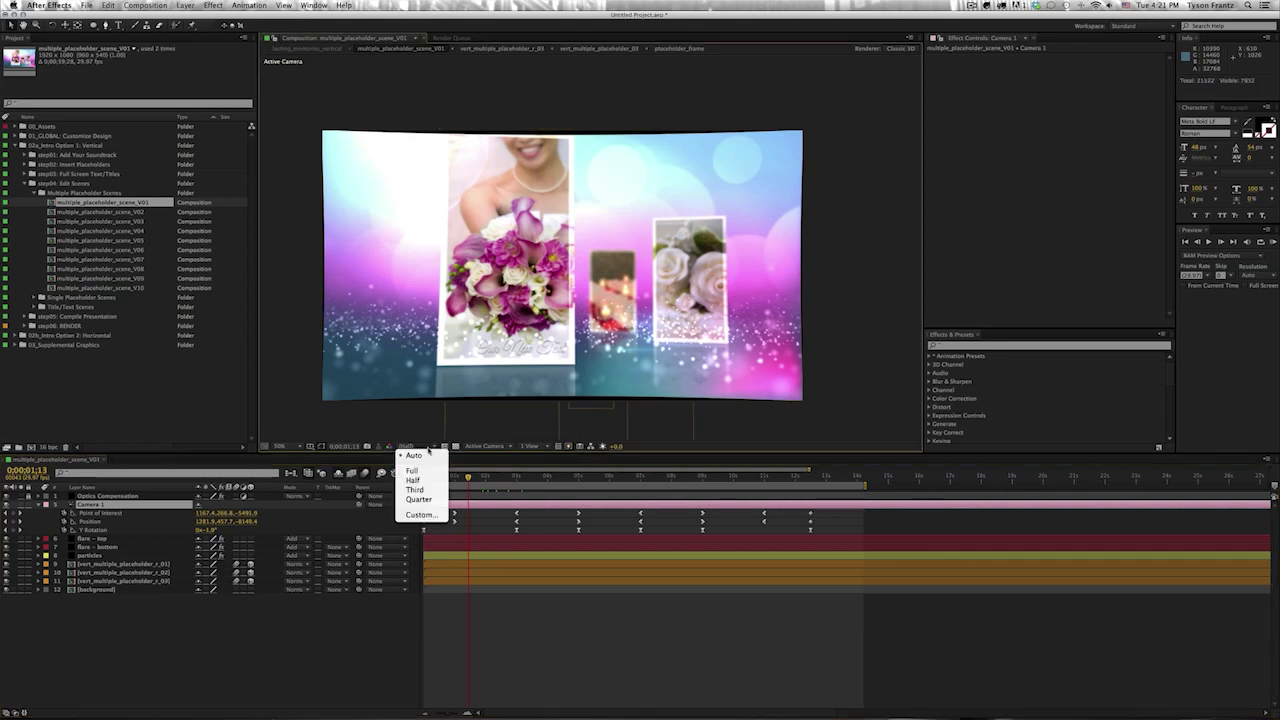
left_click(418, 499)
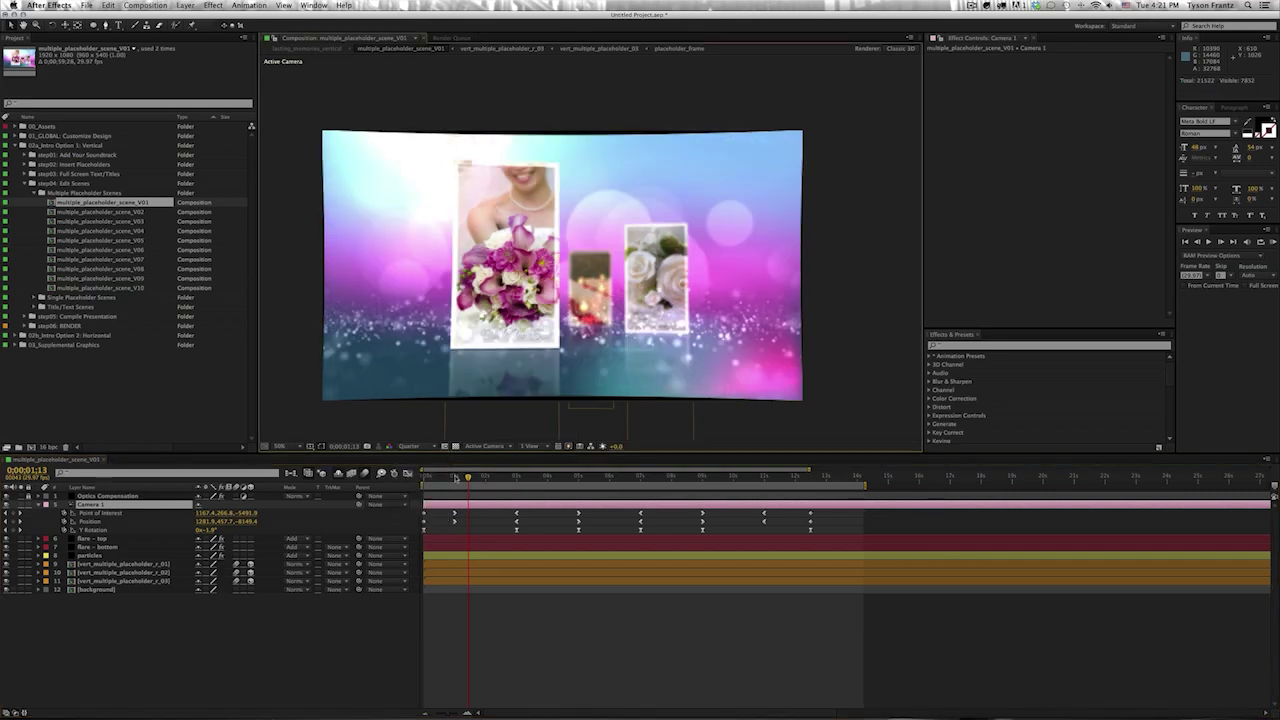
mouse_move(455, 477)
left_mouse_down()
mouse_move(423, 477)
mouse_move(505, 478)
left_mouse_up()
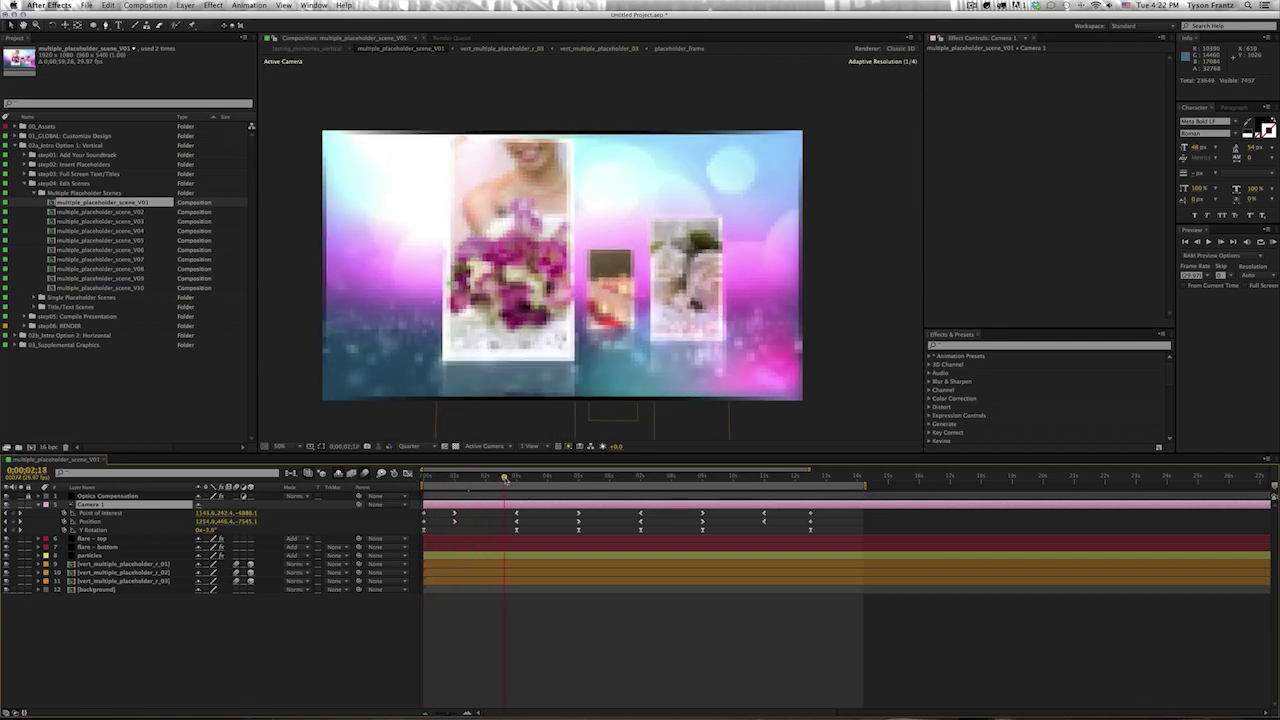
left_click_drag(505, 478, 702, 479)
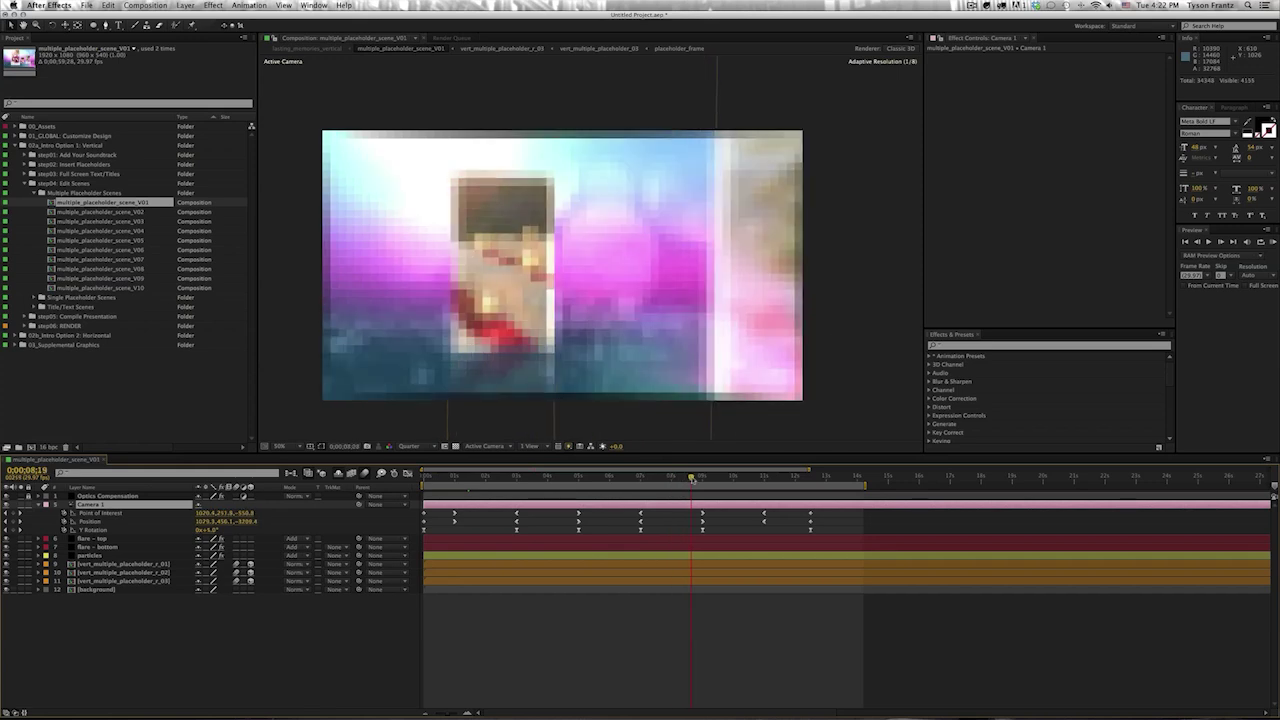
left_click_drag(726, 480, 810, 481)
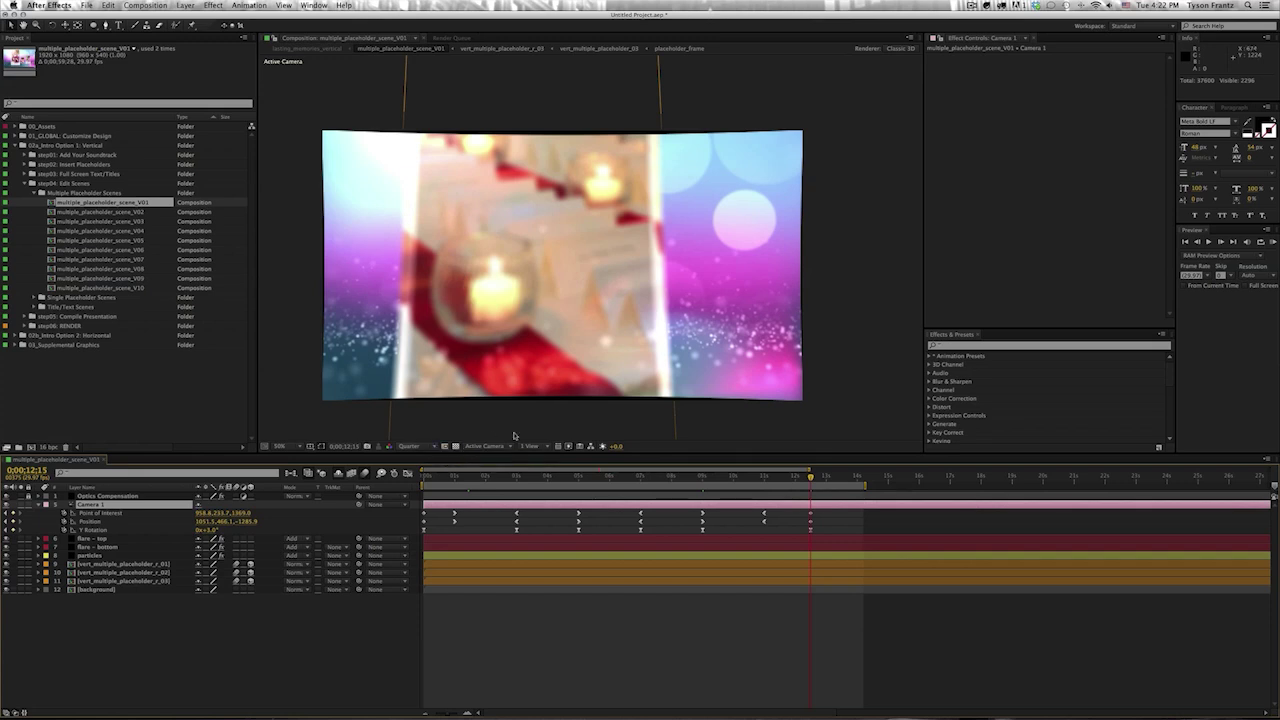
left_click_drag(810, 479, 561, 481)
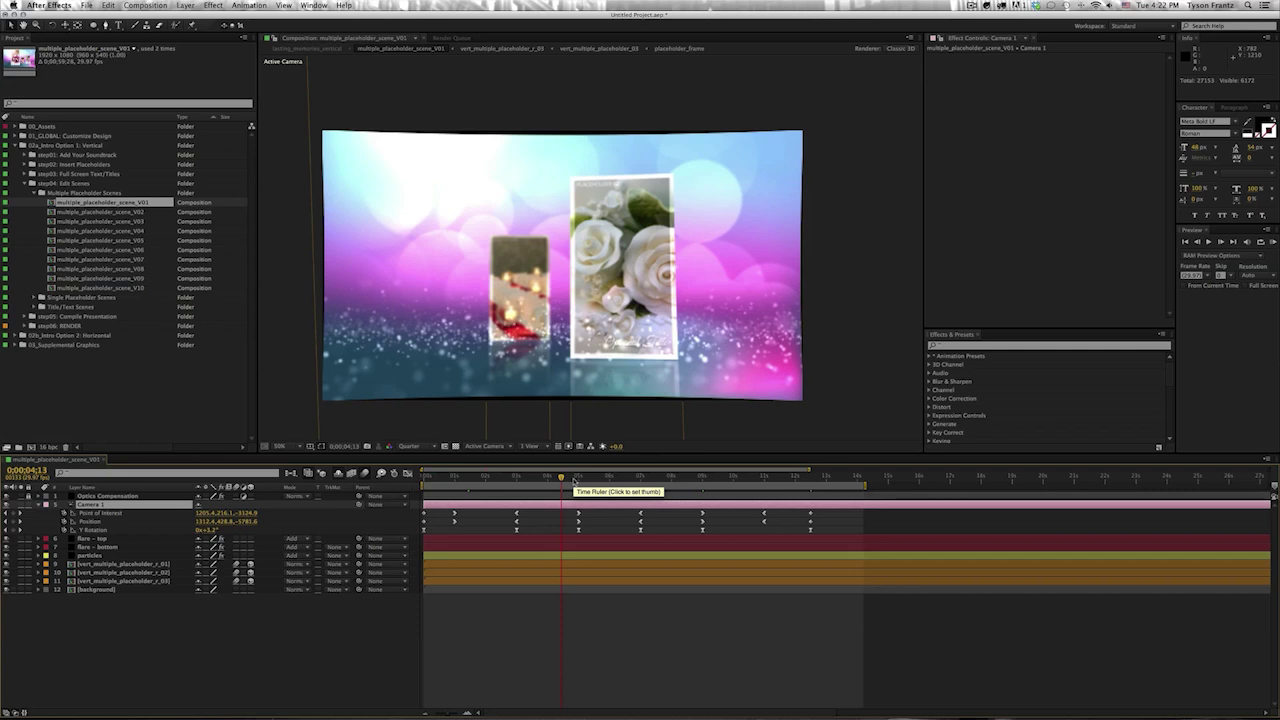
left_click(620, 654)
left_click_drag(561, 478, 516, 478)
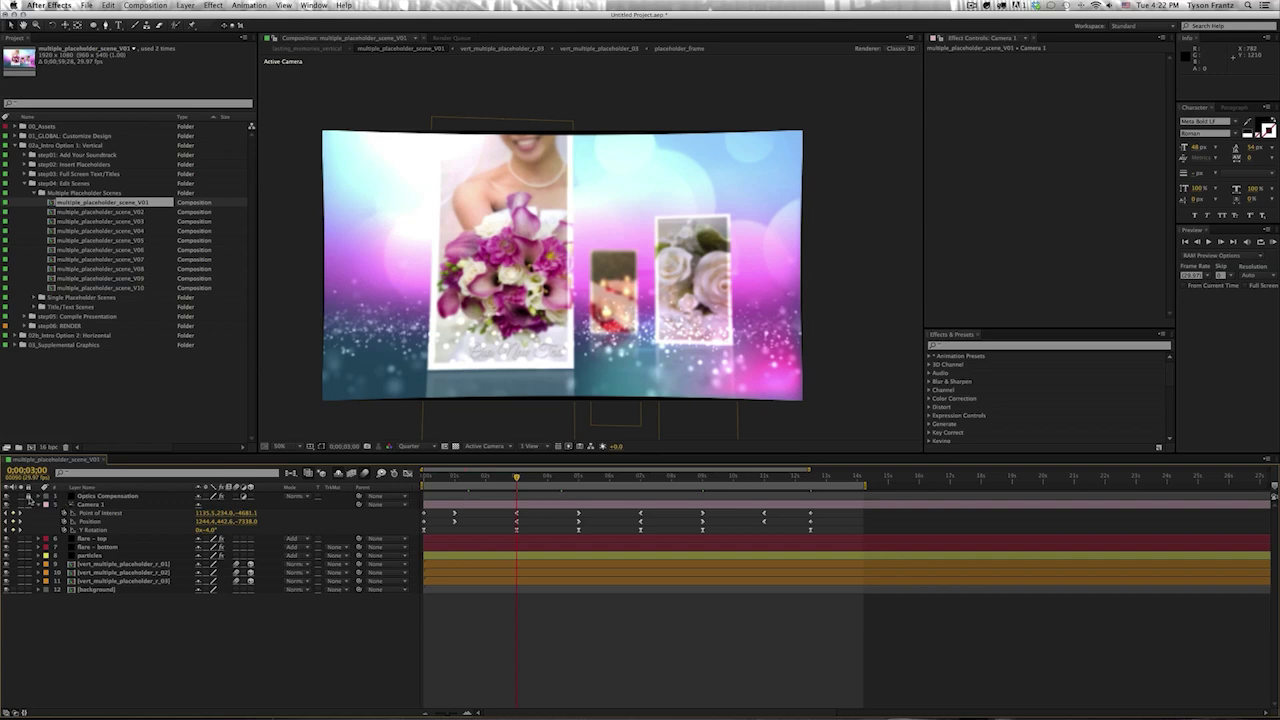
- Reveal the Optics Compensation effect and set preview resolution to Half, keeping the Active Camera view
left_click(96, 497)
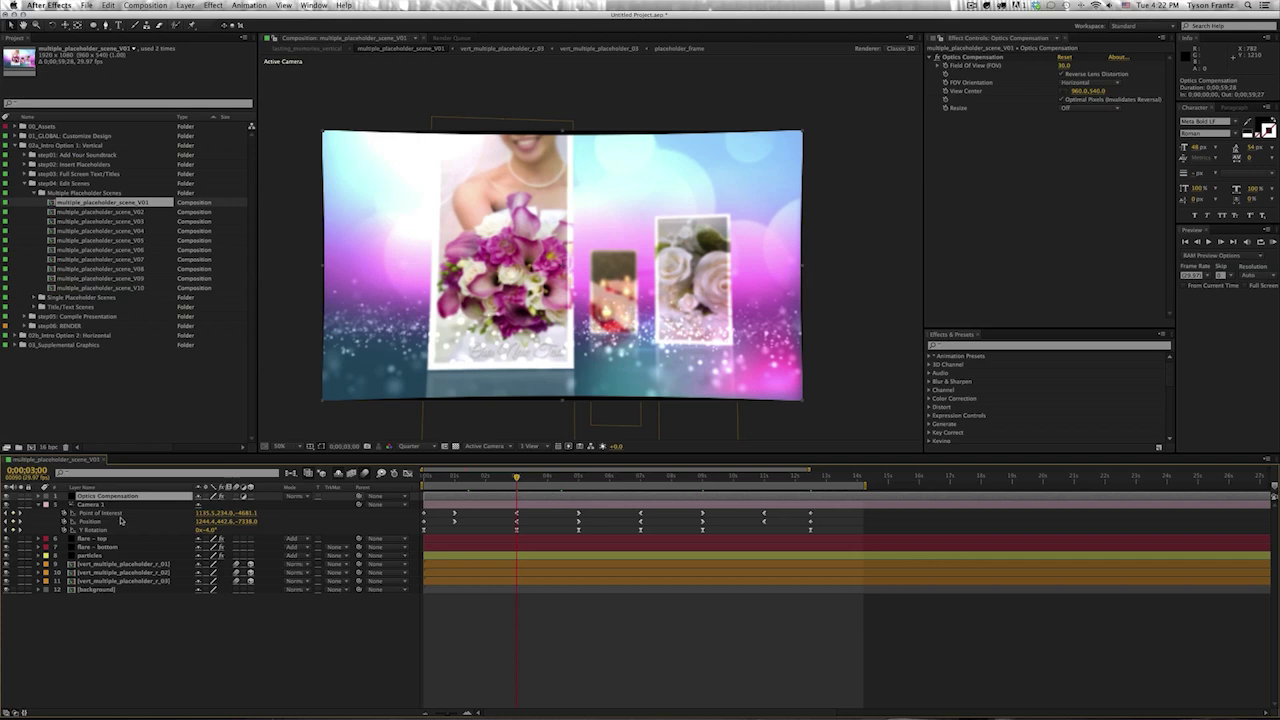
key("e")
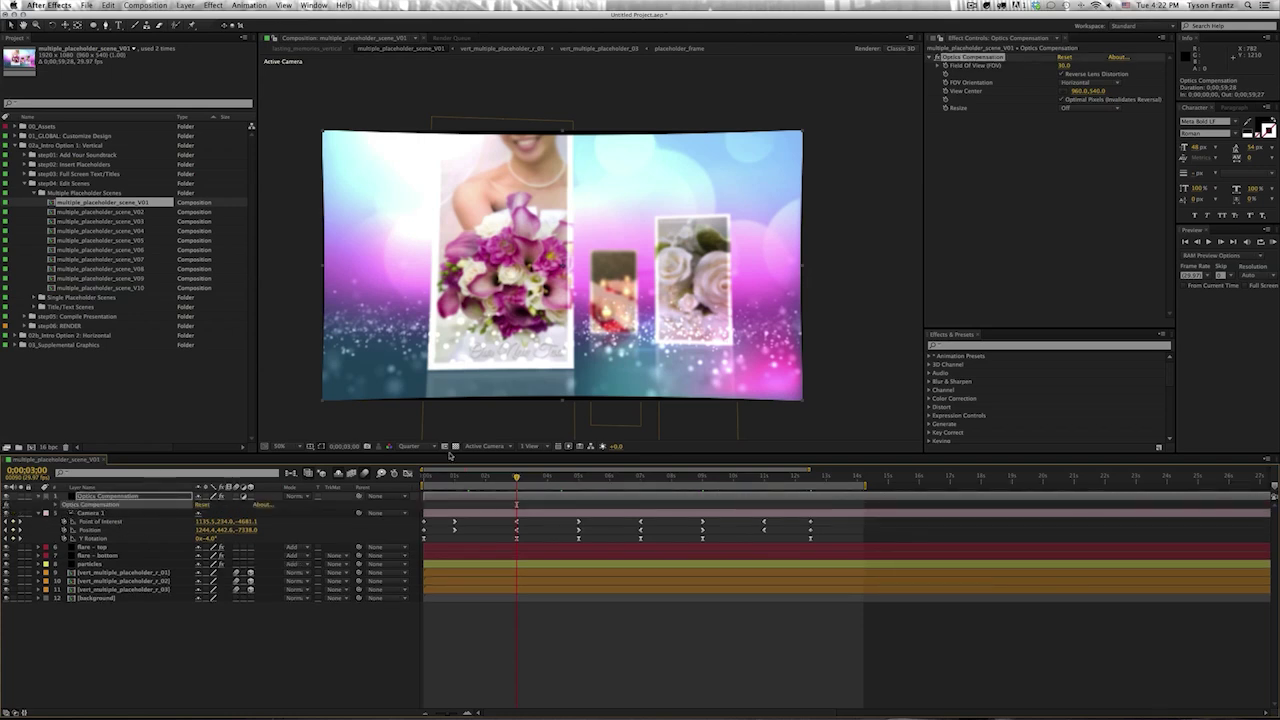
left_click(455, 446)
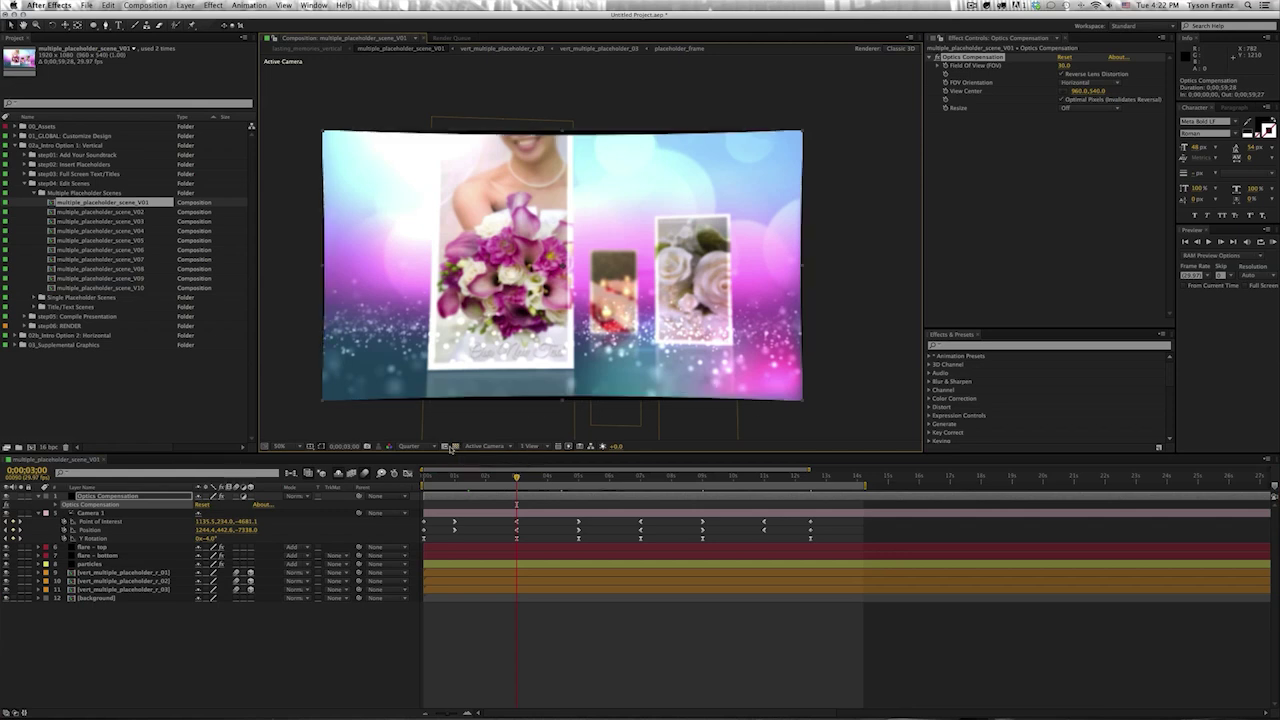
left_click(425, 447)
left_click(427, 465)
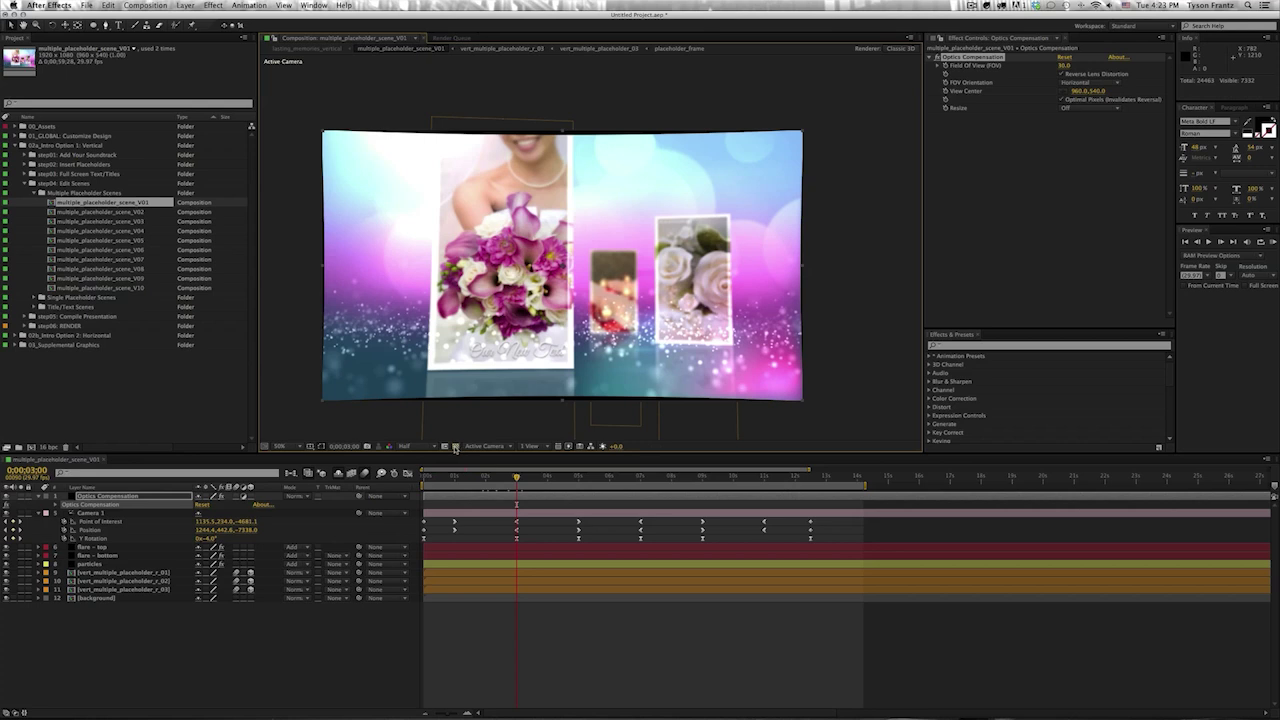
left_click(484, 446)
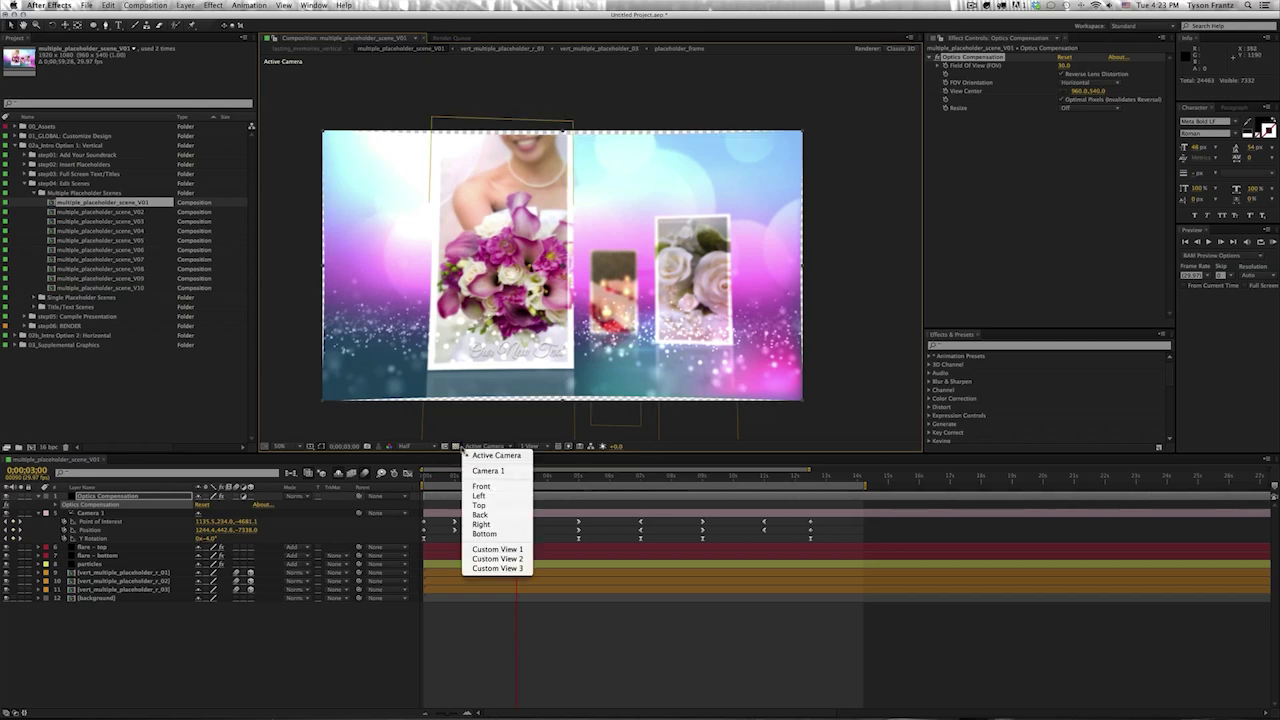
left_click(462, 451)
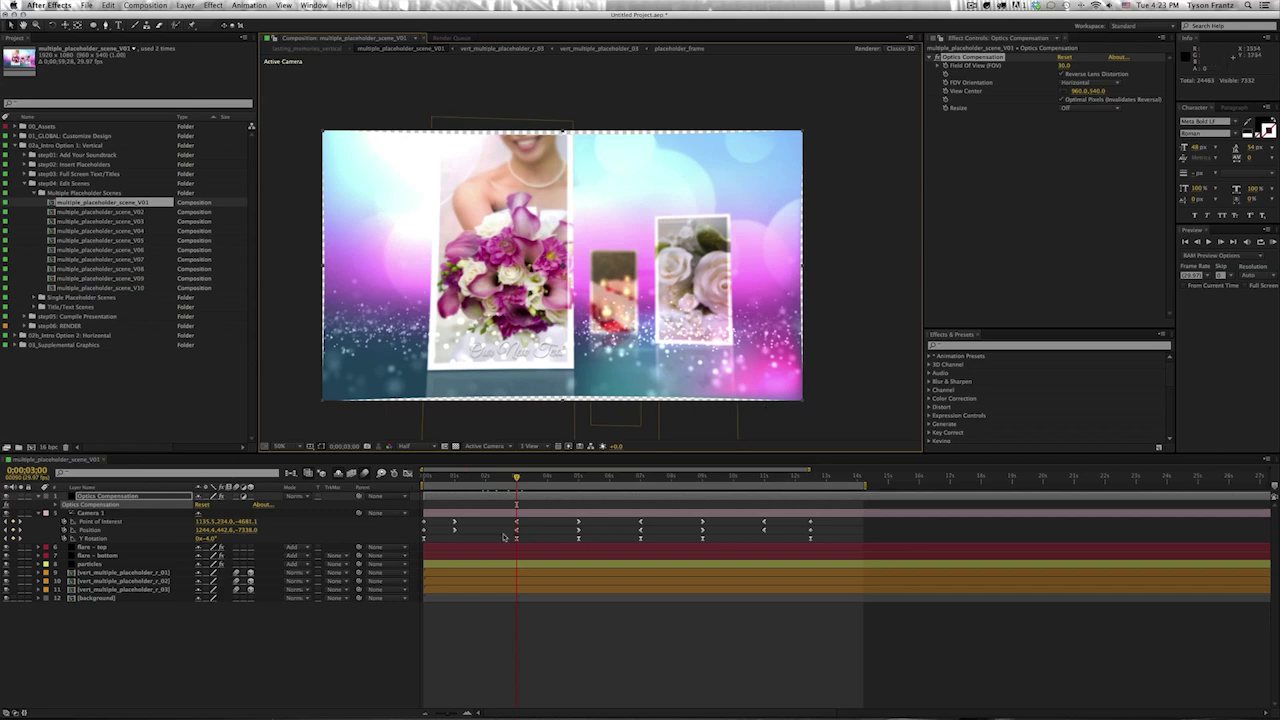
left_click(456, 447)
- Toggle the Optics Compensation layer off and on twice to compare, leaving it on
left_click(8, 495)
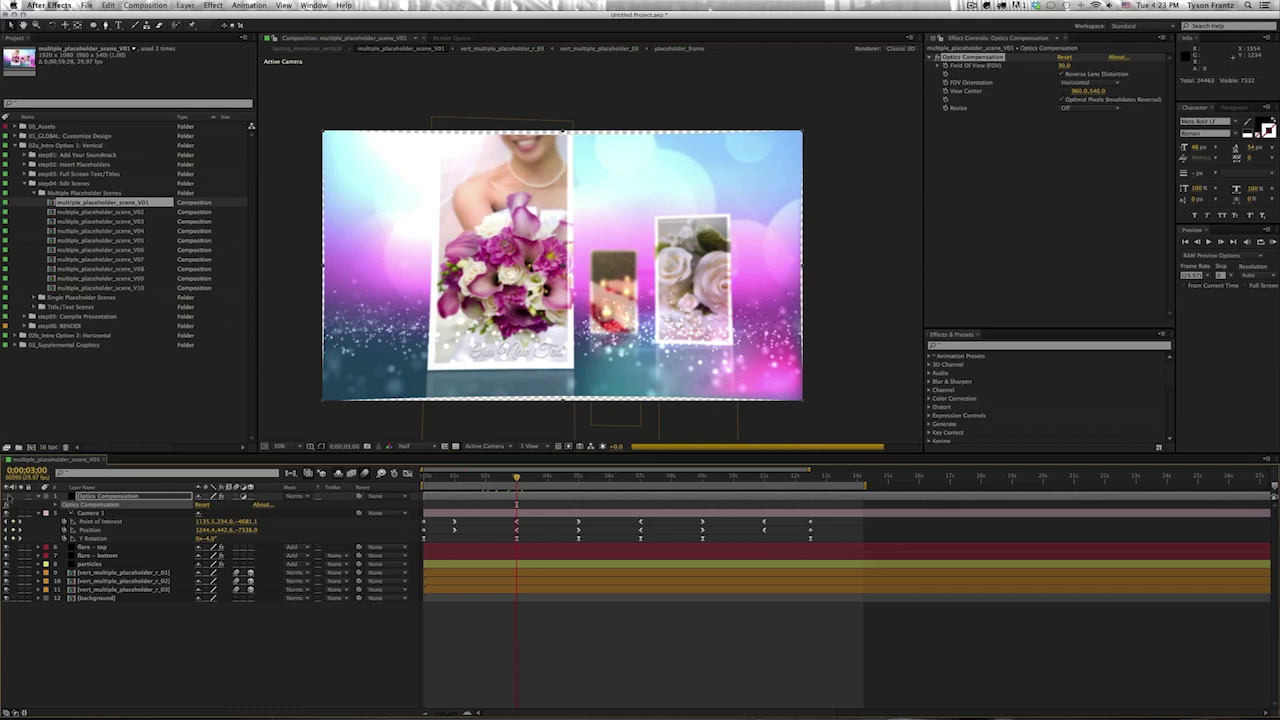
left_click(8, 495)
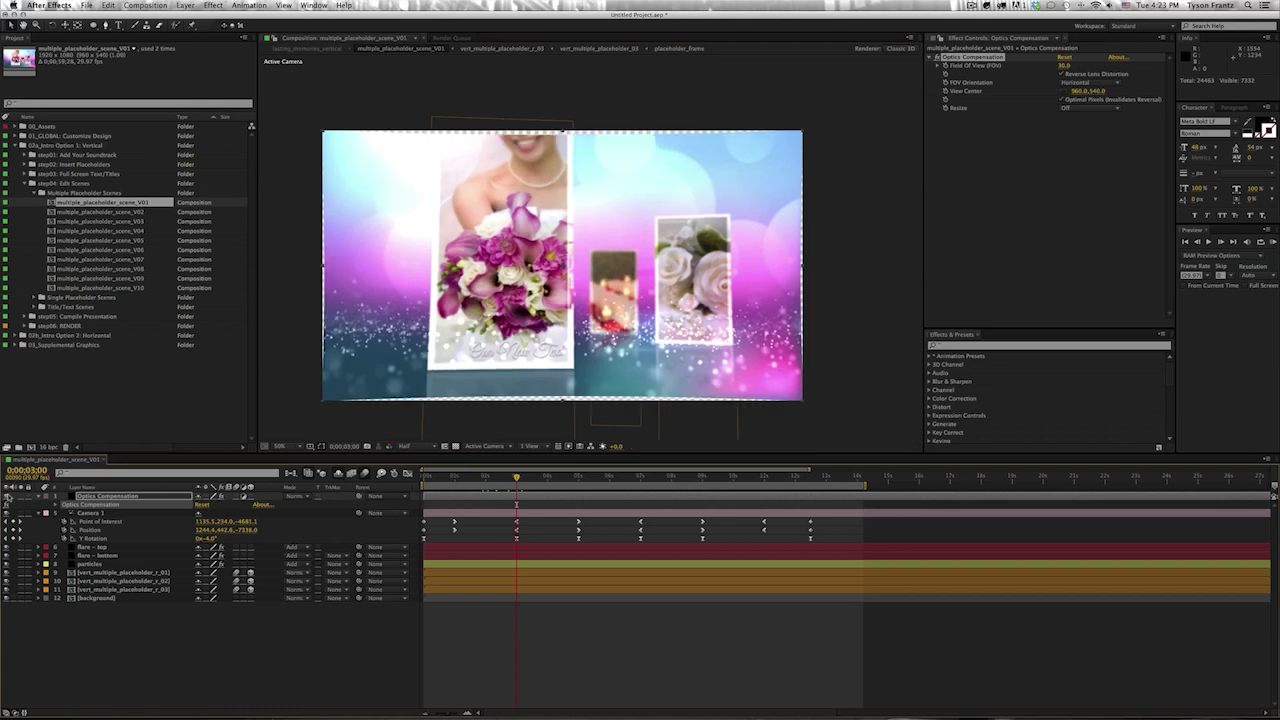
left_click(8, 496)
left_click(8, 495)
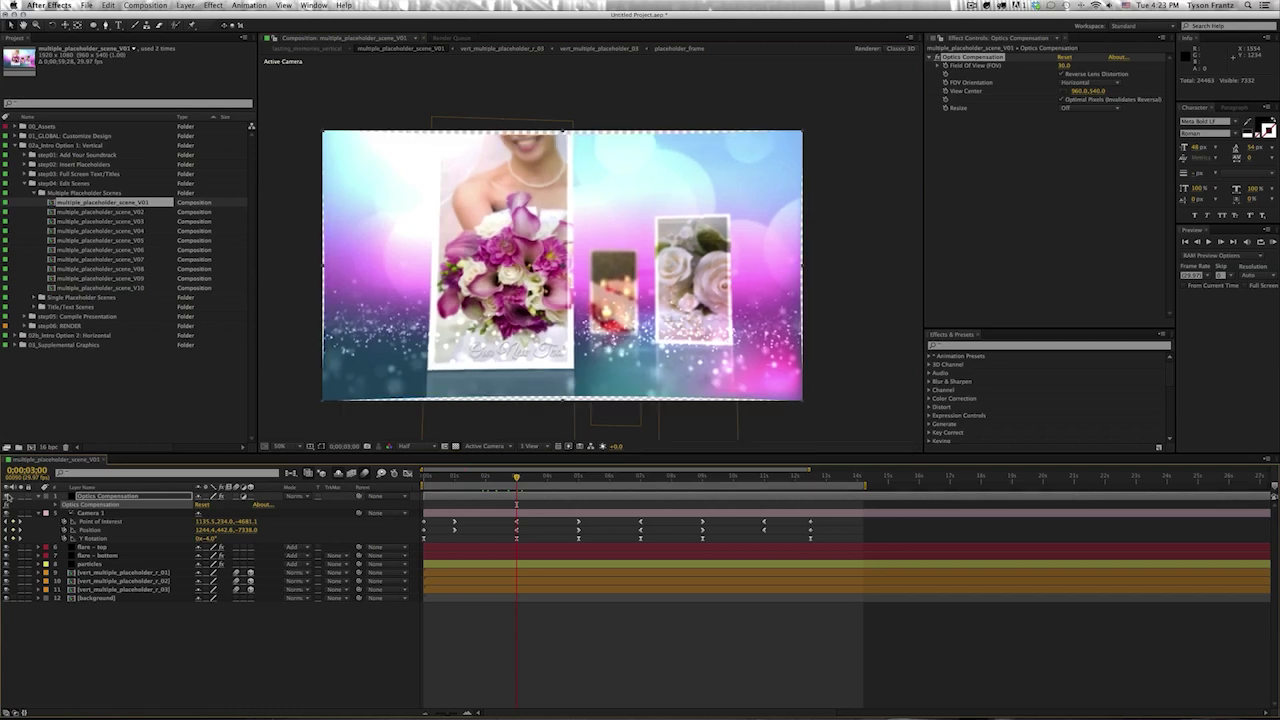
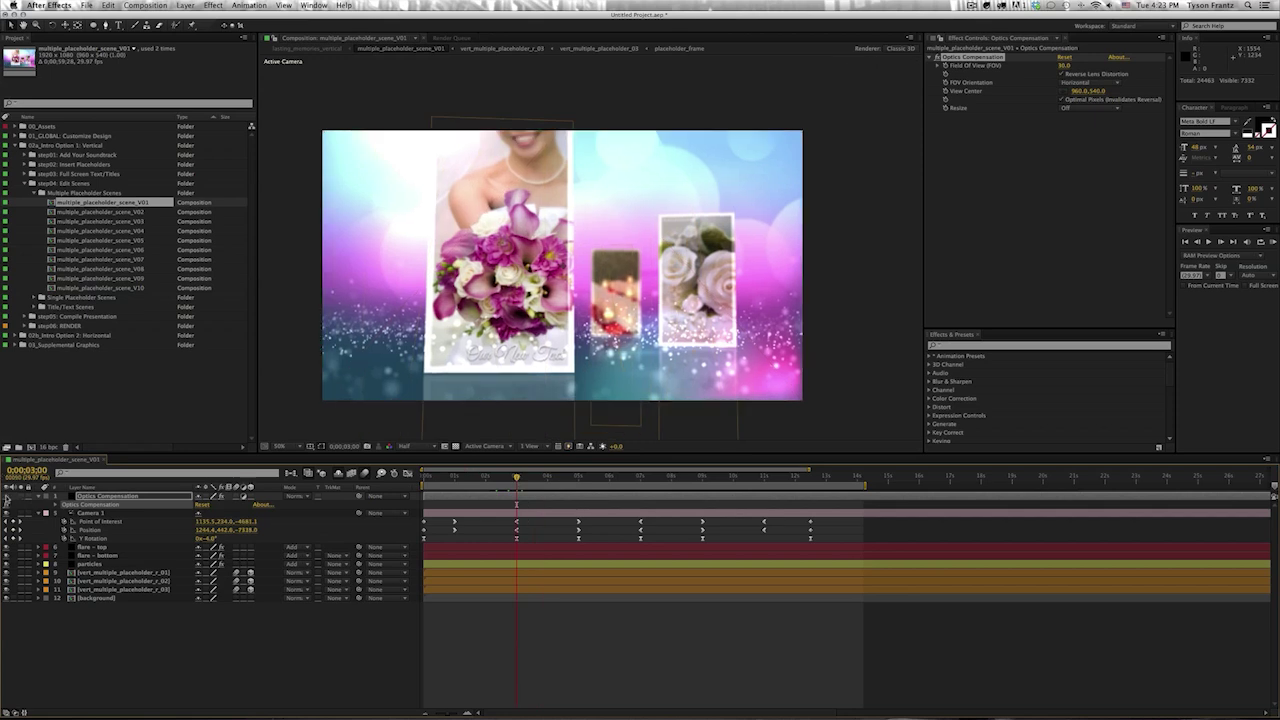
- Re-enable the Optics Compensation layer on V01, deselect, and expand the Compile Presentation folder
left_click(7, 497)
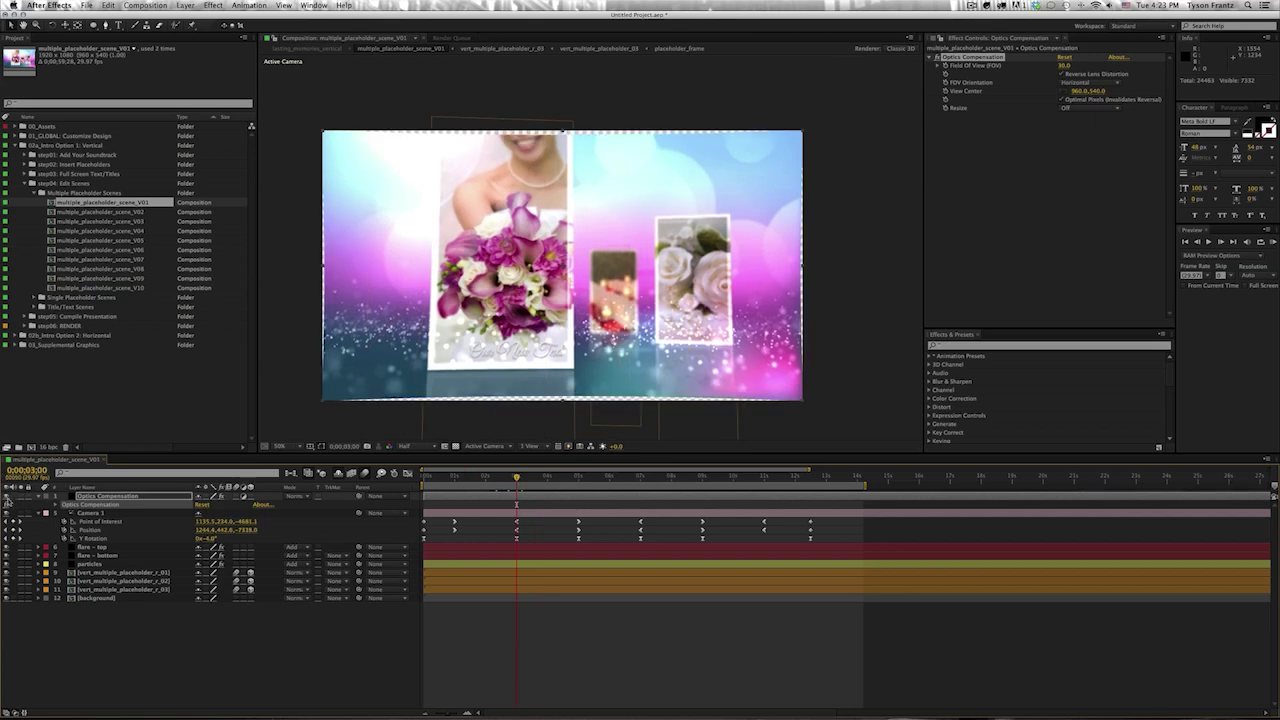
left_click(200, 614)
left_click(154, 421)
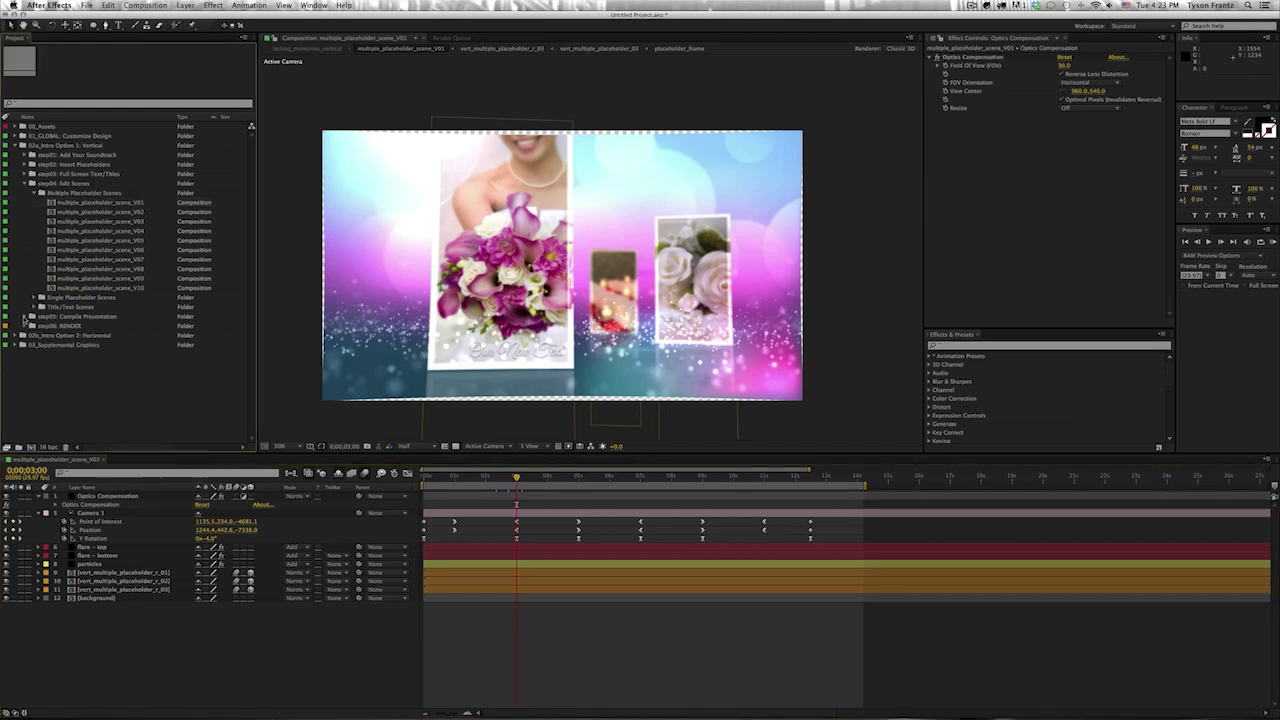
left_click(25, 316)
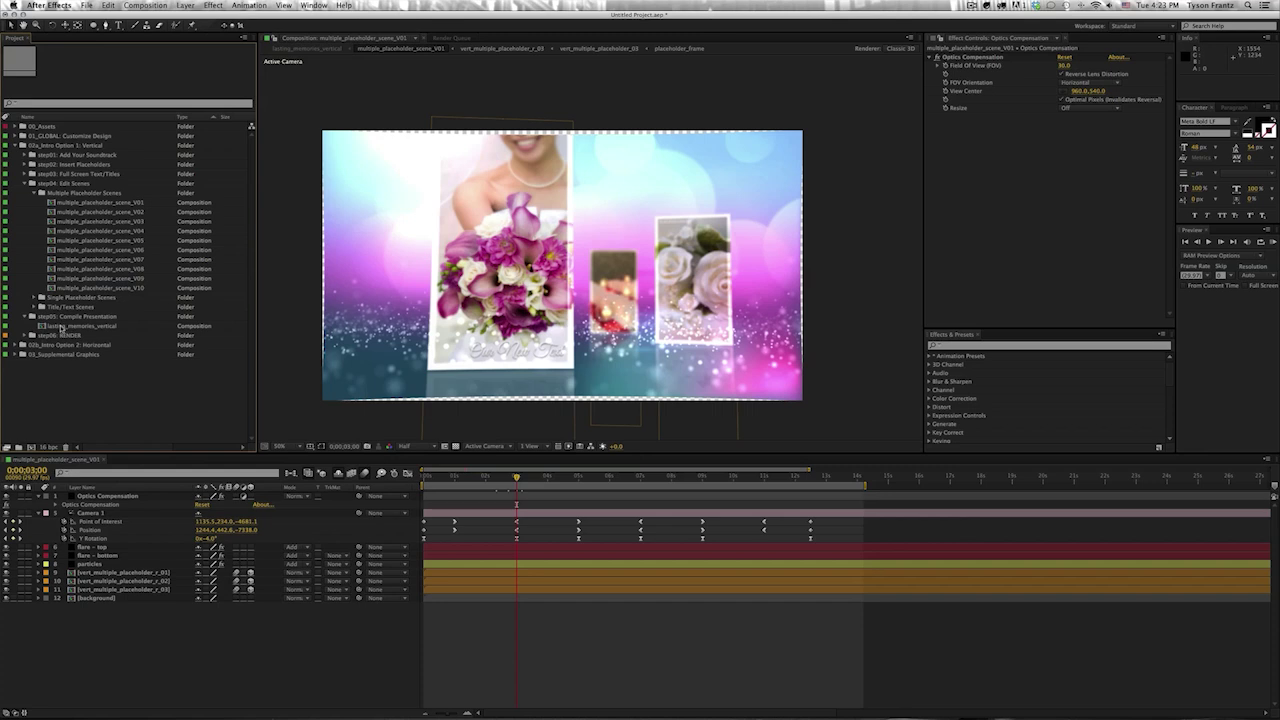
- Open lasting_memories_vertical and hide the Lasting Memories INTRO title layer
double_click(61, 327)
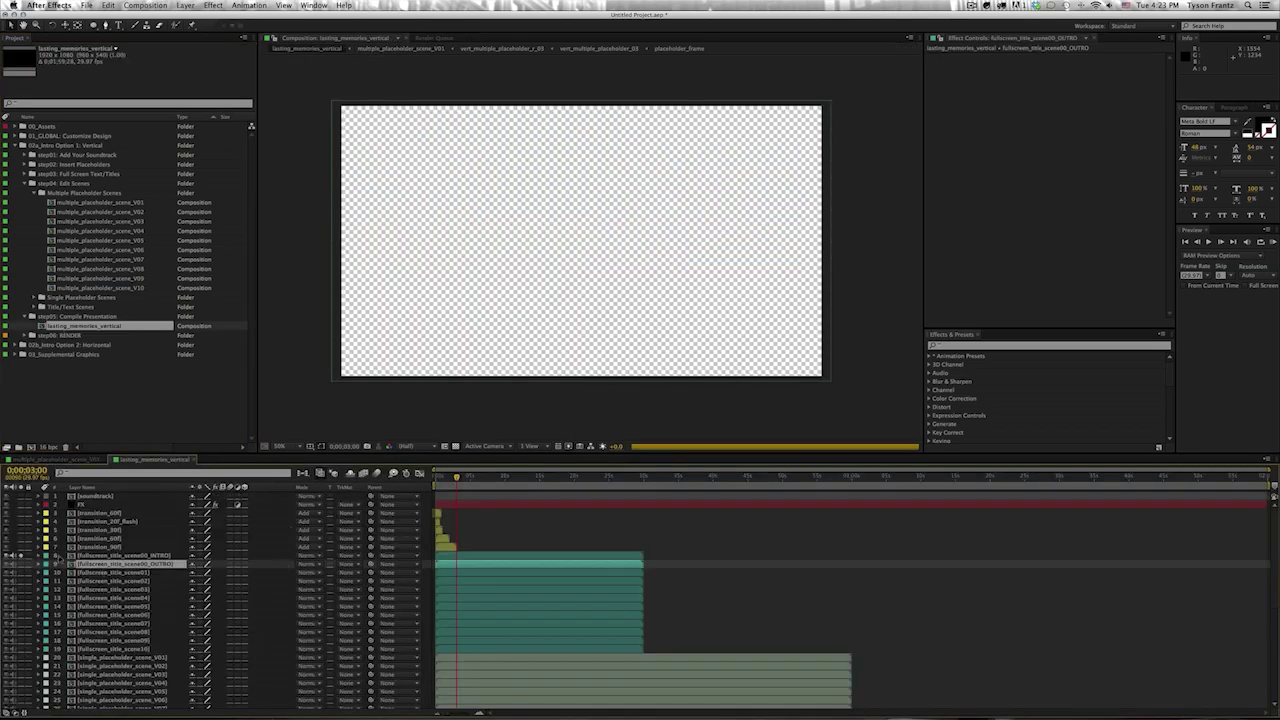
left_click(57, 556)
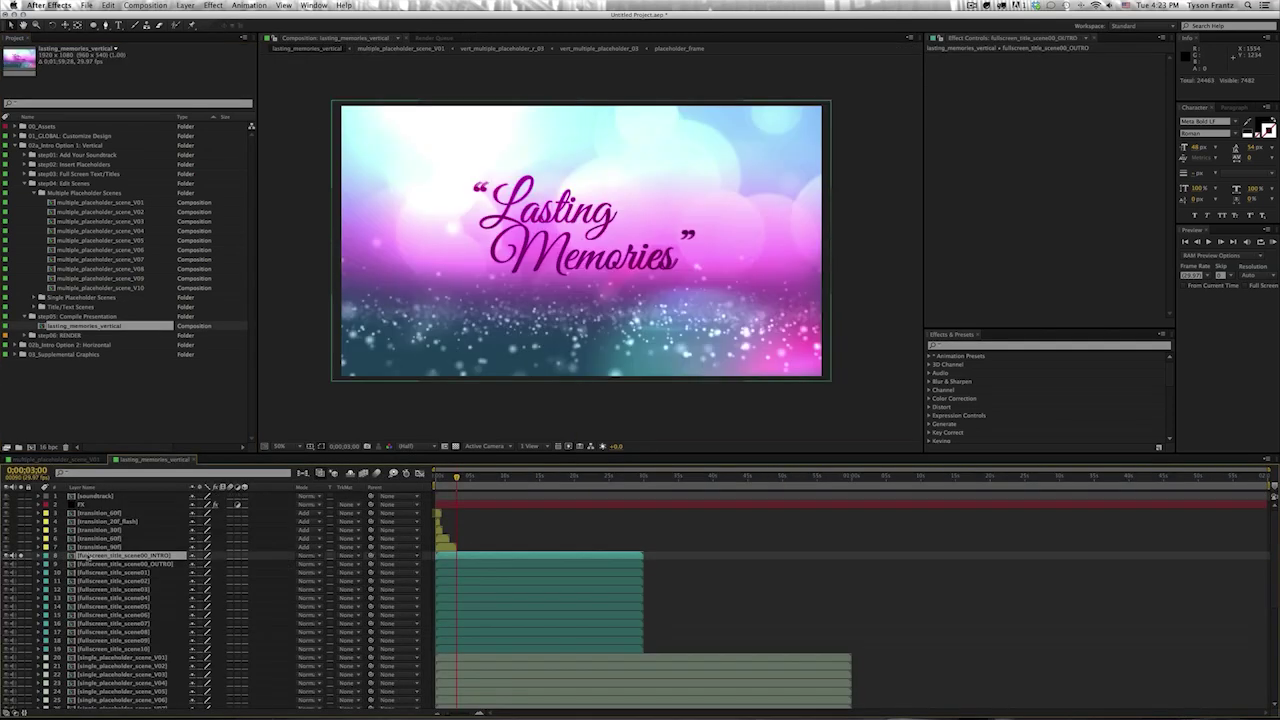
left_click(20, 556)
- Show the 104% Scale of the single_placeholder_scene_V01 layer
scroll(90, 665, "down", 5)
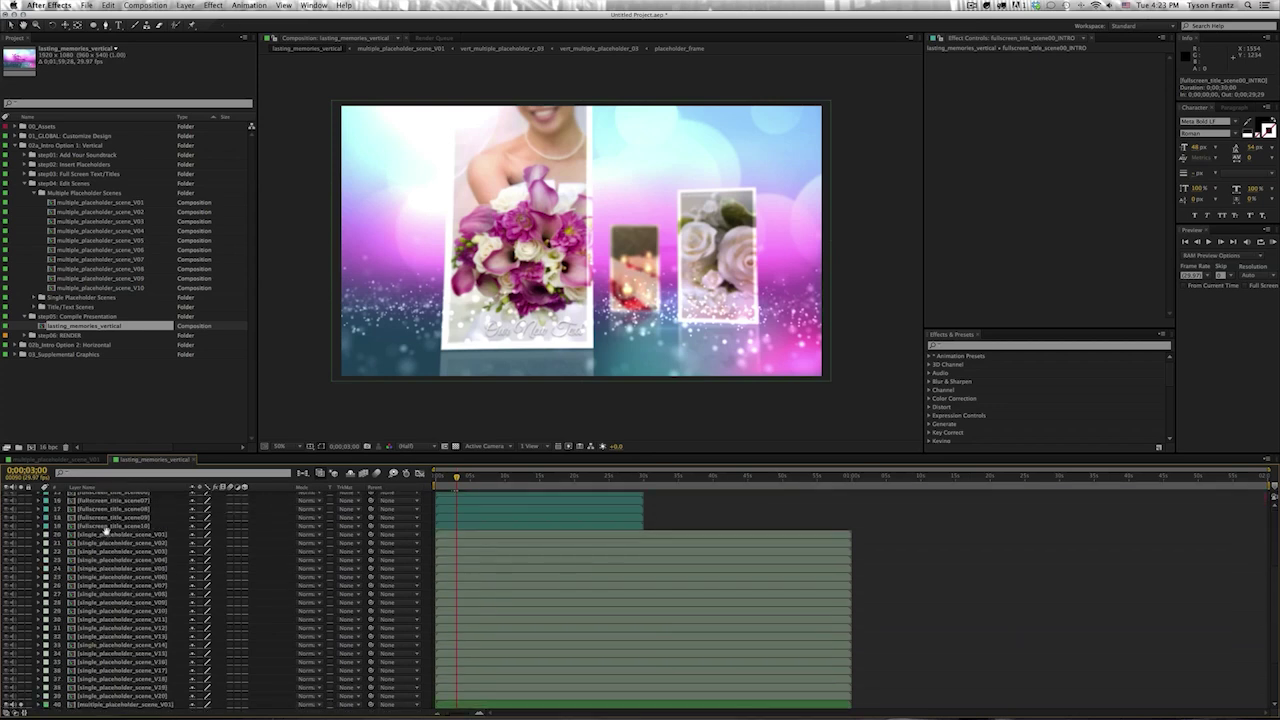
left_click(110, 535)
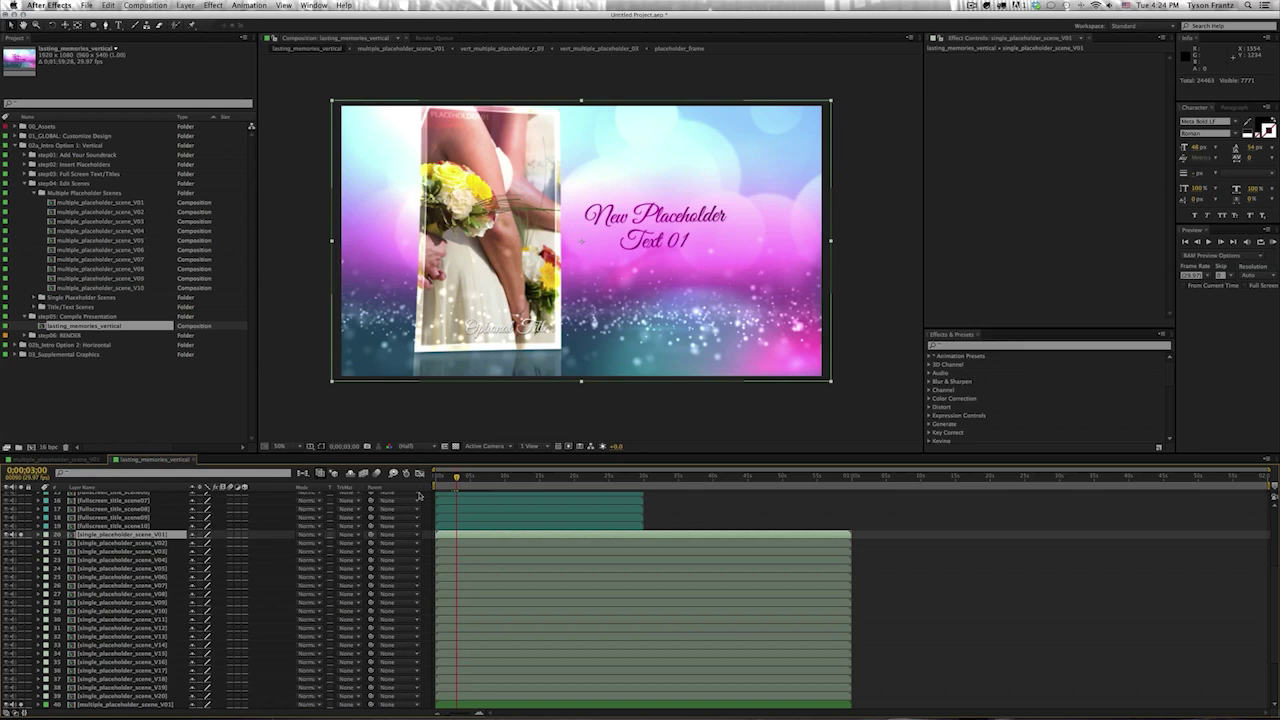
key("s")
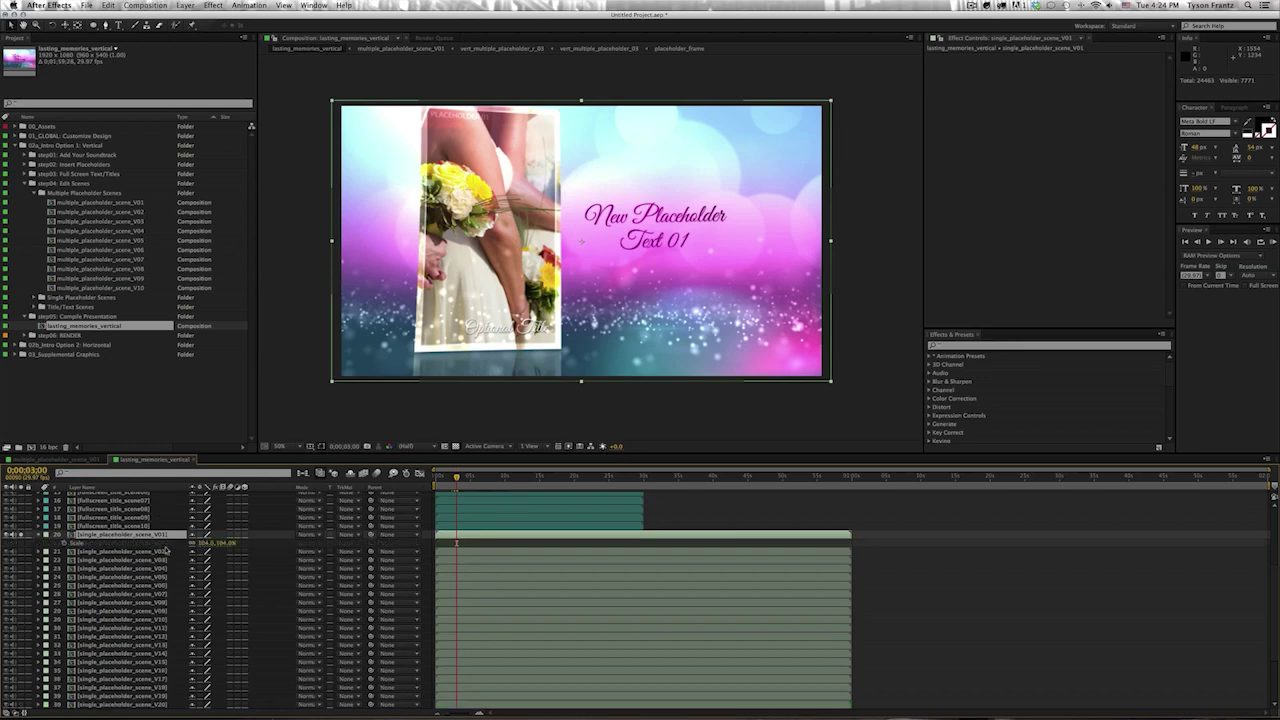
scroll(508, 626, "up", 4)
scroll(514, 659, "down", 1)
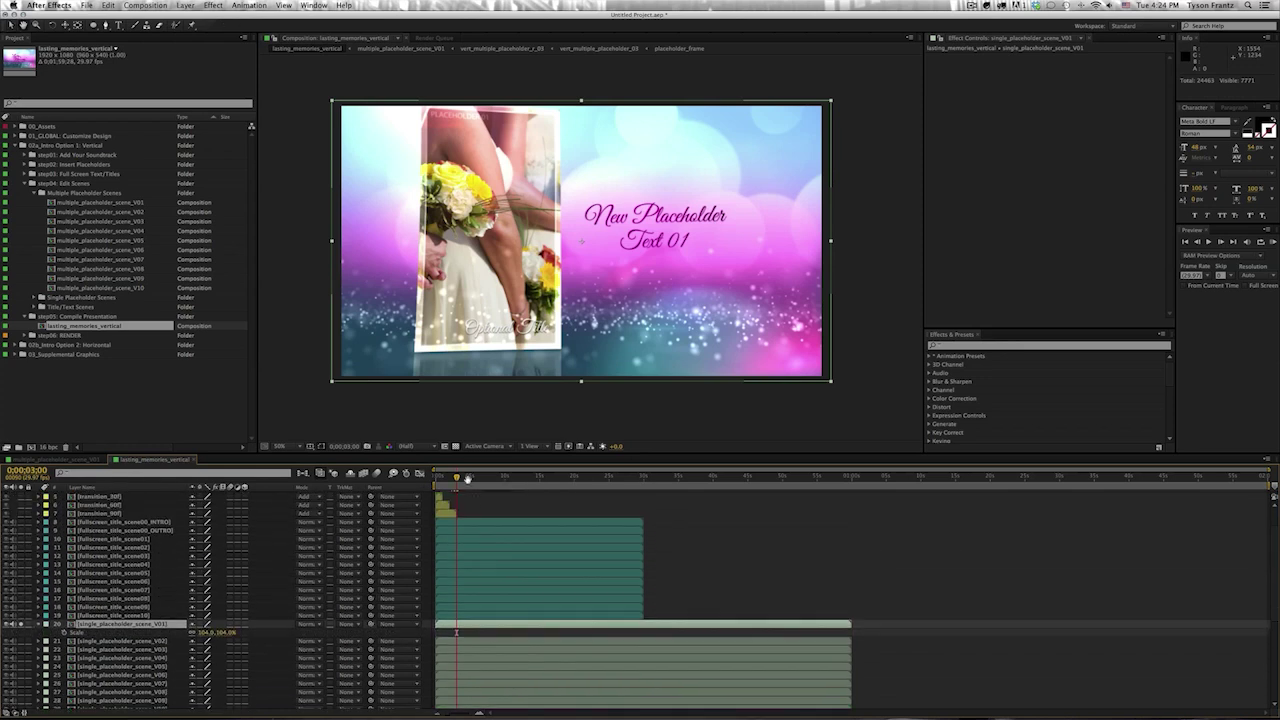
left_click_drag(470, 455, 470, 388)
scroll(145, 690, "down", 2)
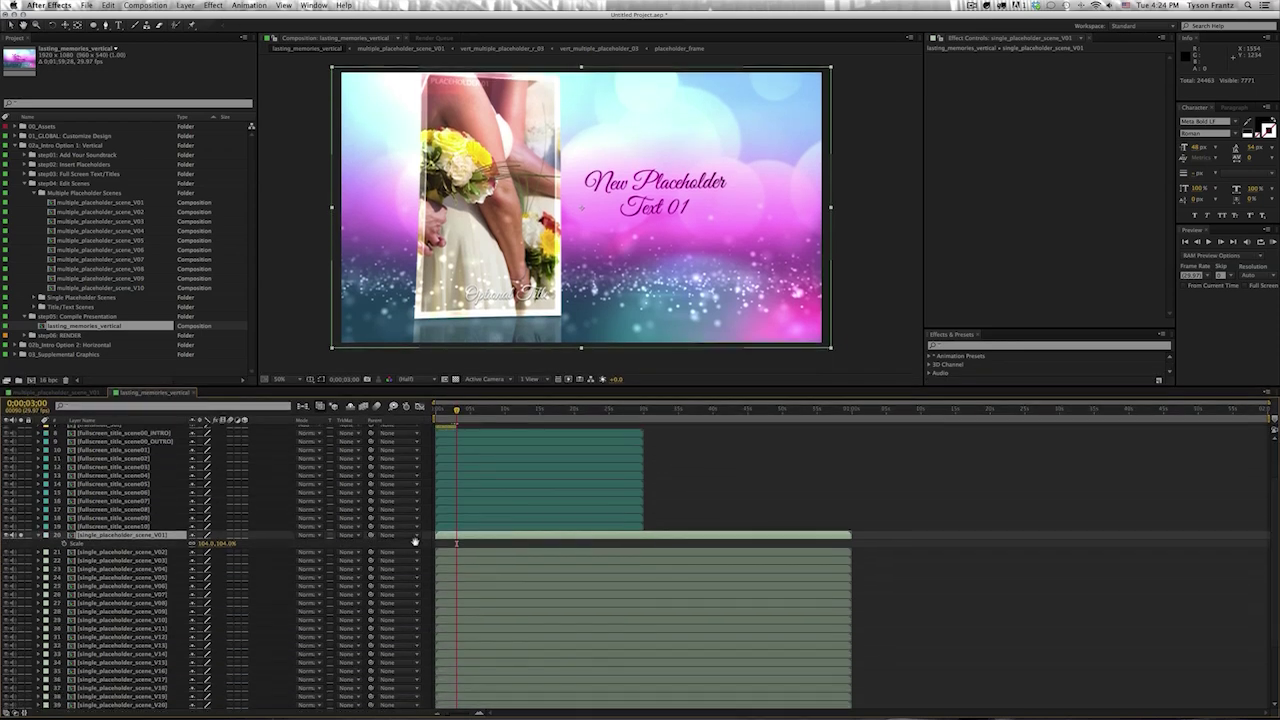
left_click(140, 484, "shift")
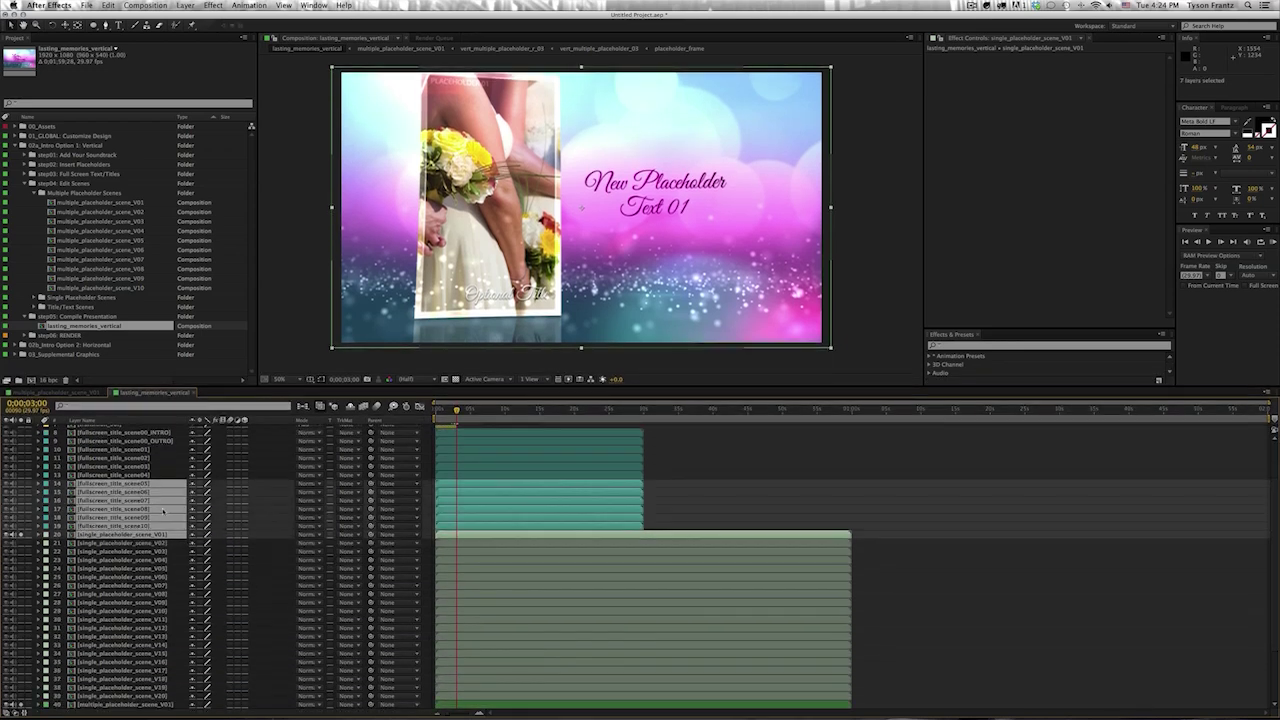
key("s")
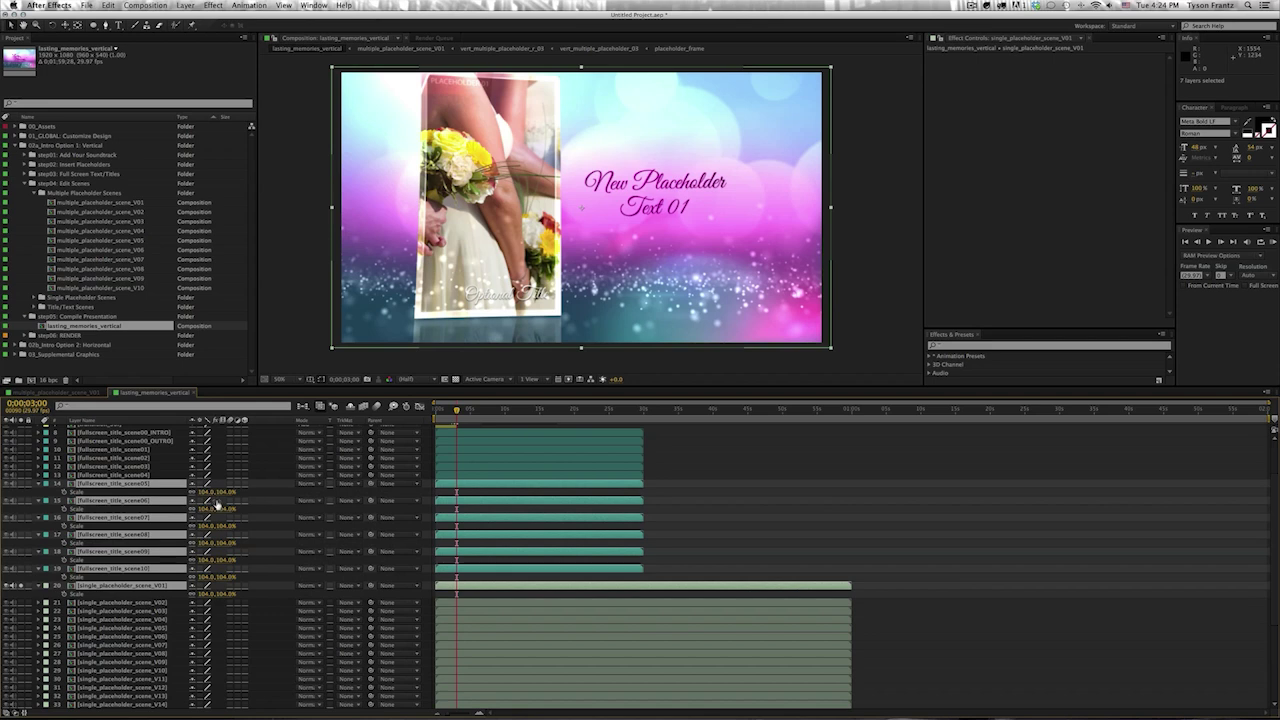
key("s")
key("F2")
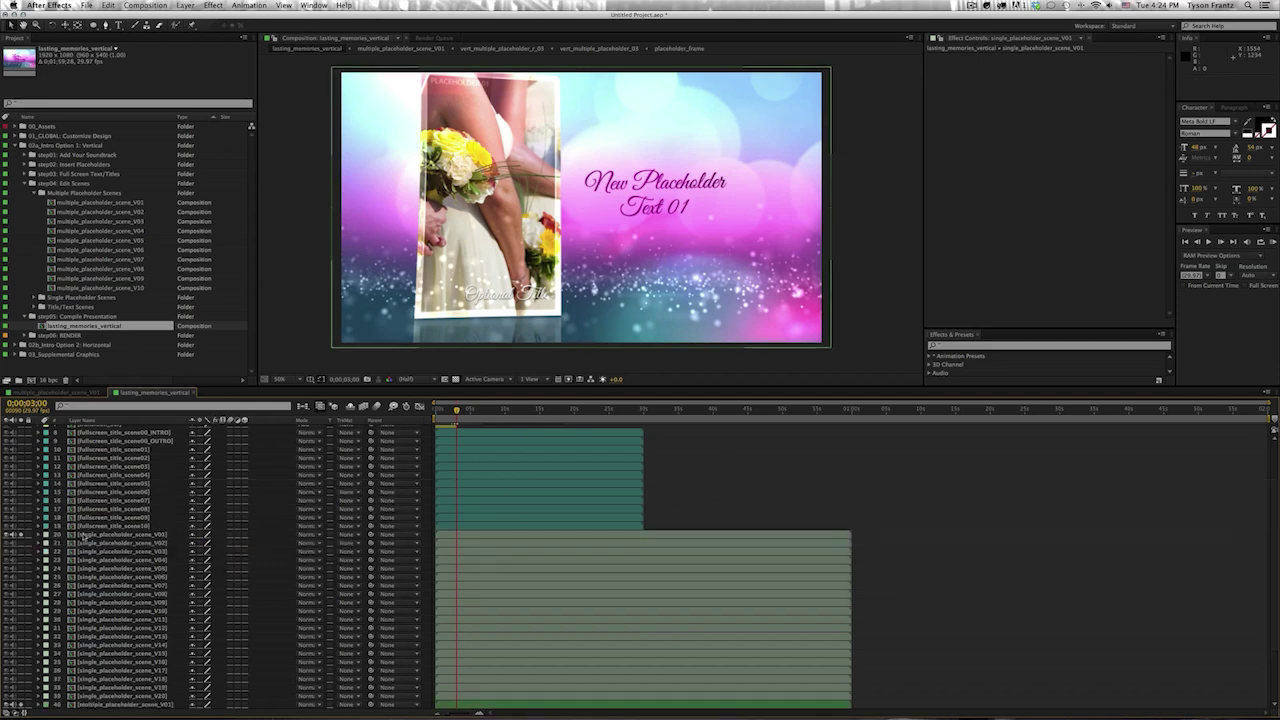
left_click(86, 534)
key("s")
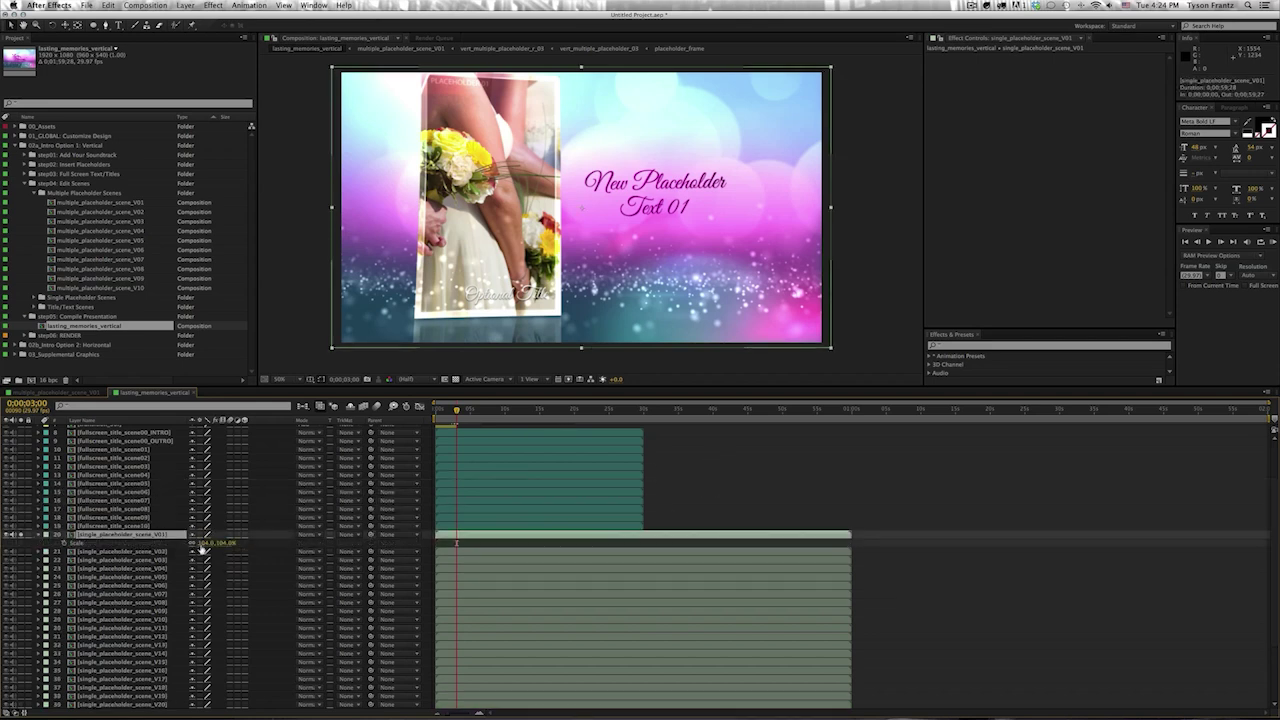
left_click(212, 542)
type("100")
key("Return")
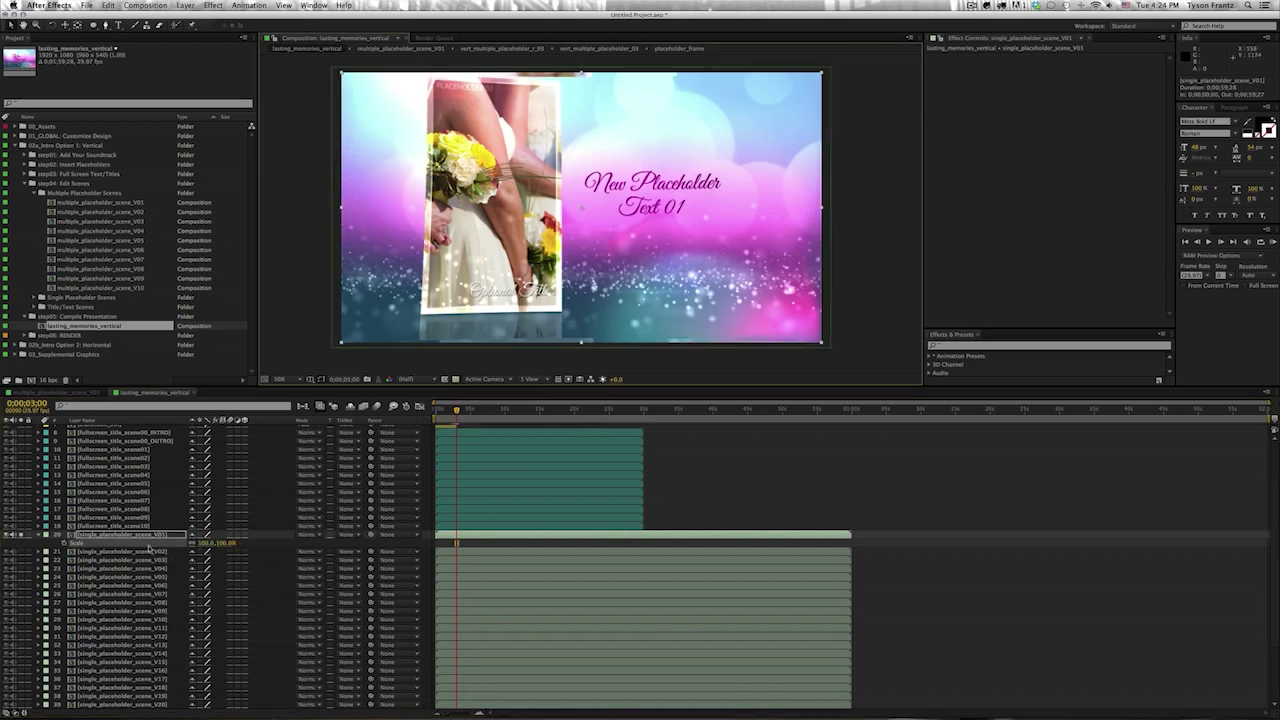
scroll(102, 609, "down", 5)
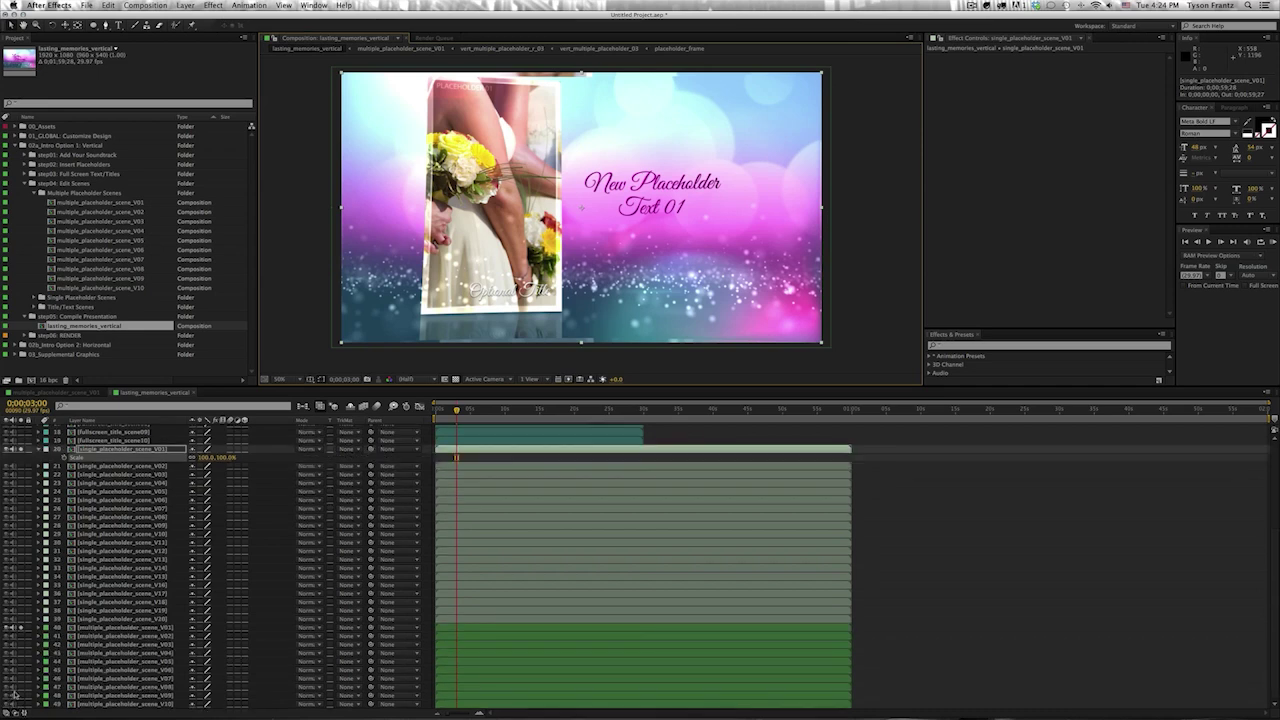
left_click(628, 534)
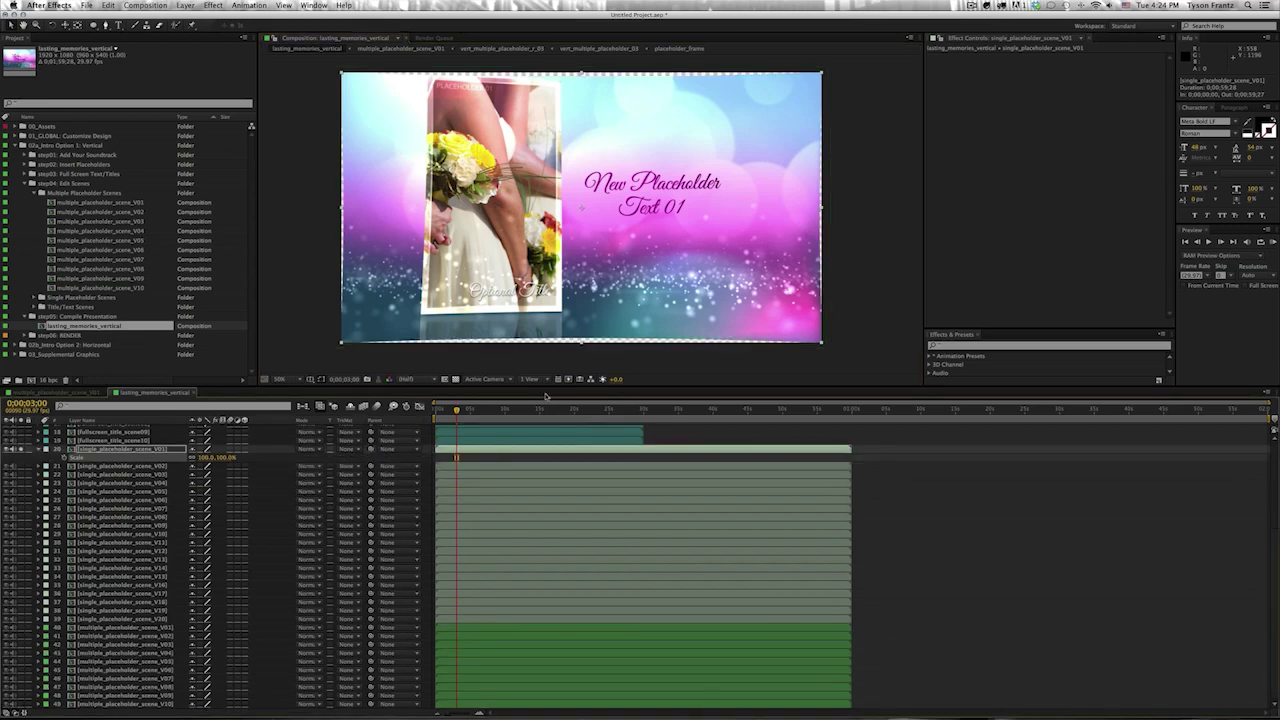
scroll(300, 565, "up", 8)
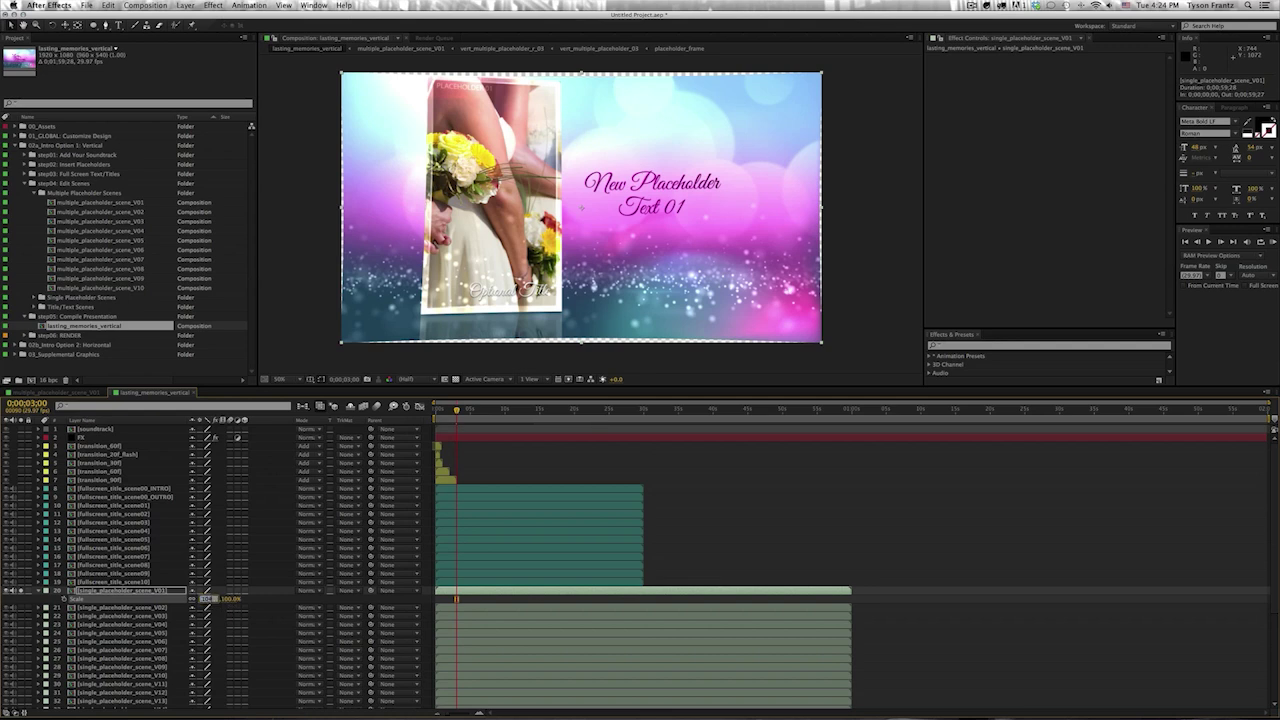
key("Return")
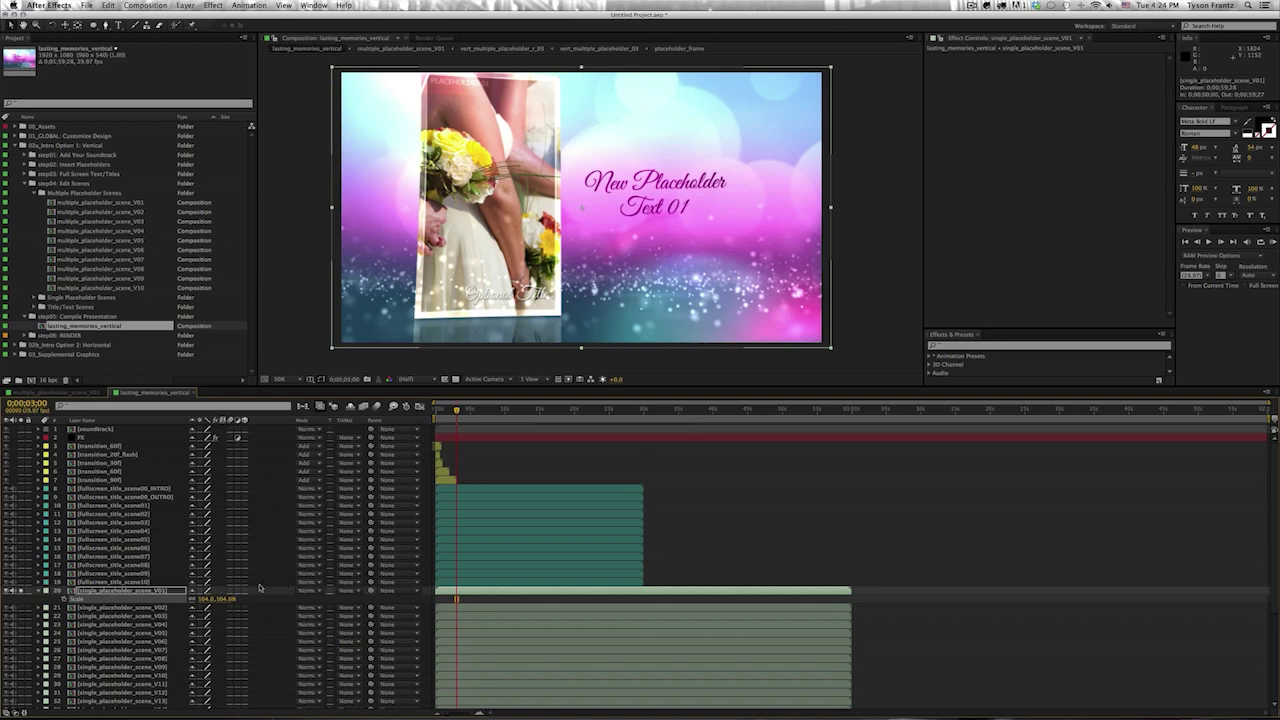
left_click(38, 591)
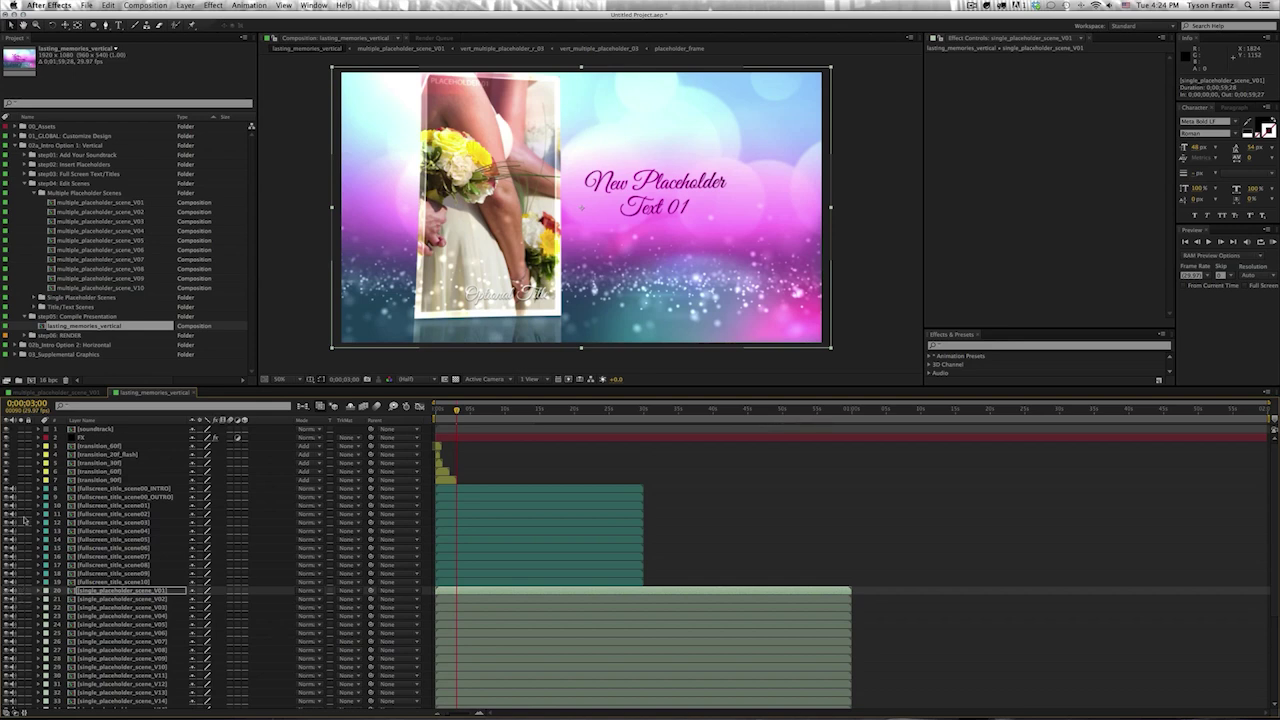
- Mute audio on placeholder layers 22 to 32 and select layers V15 to V19
left_click(12, 586)
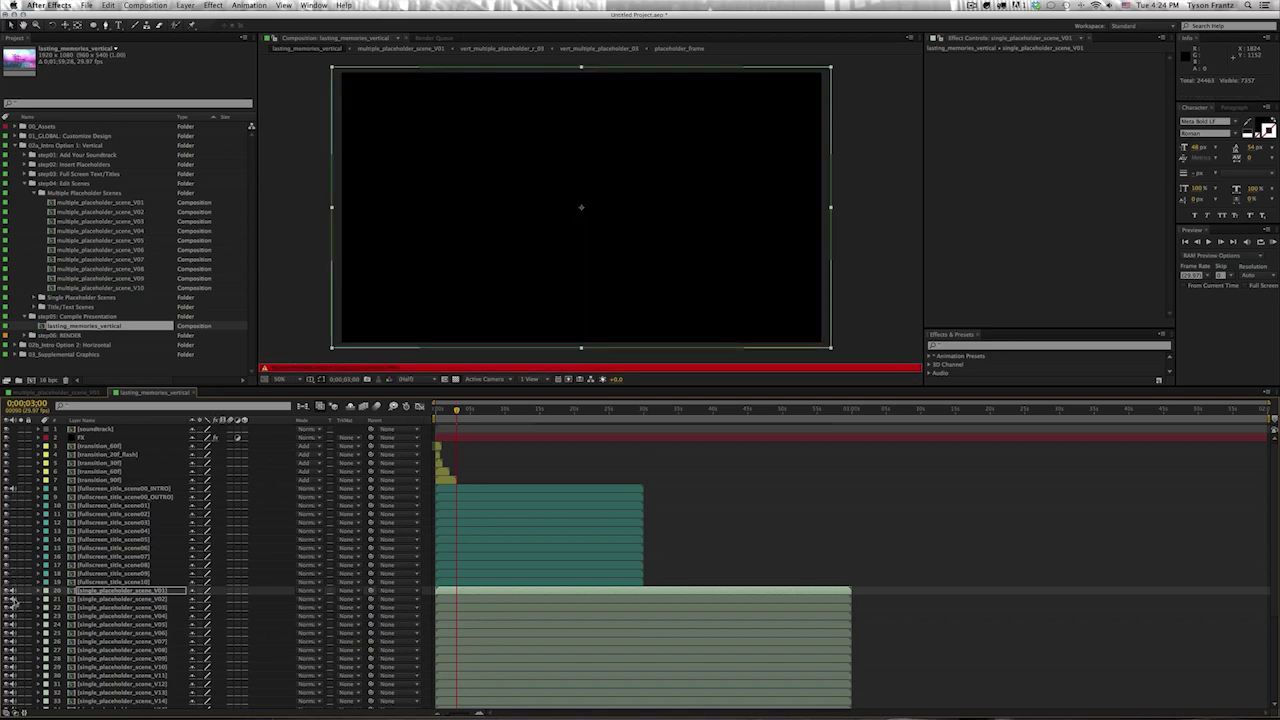
left_click_drag(13, 600, 13, 688)
scroll(246, 583, "down", 1)
scroll(164, 508, "down", 4)
left_click_drag(15, 578, 20, 610)
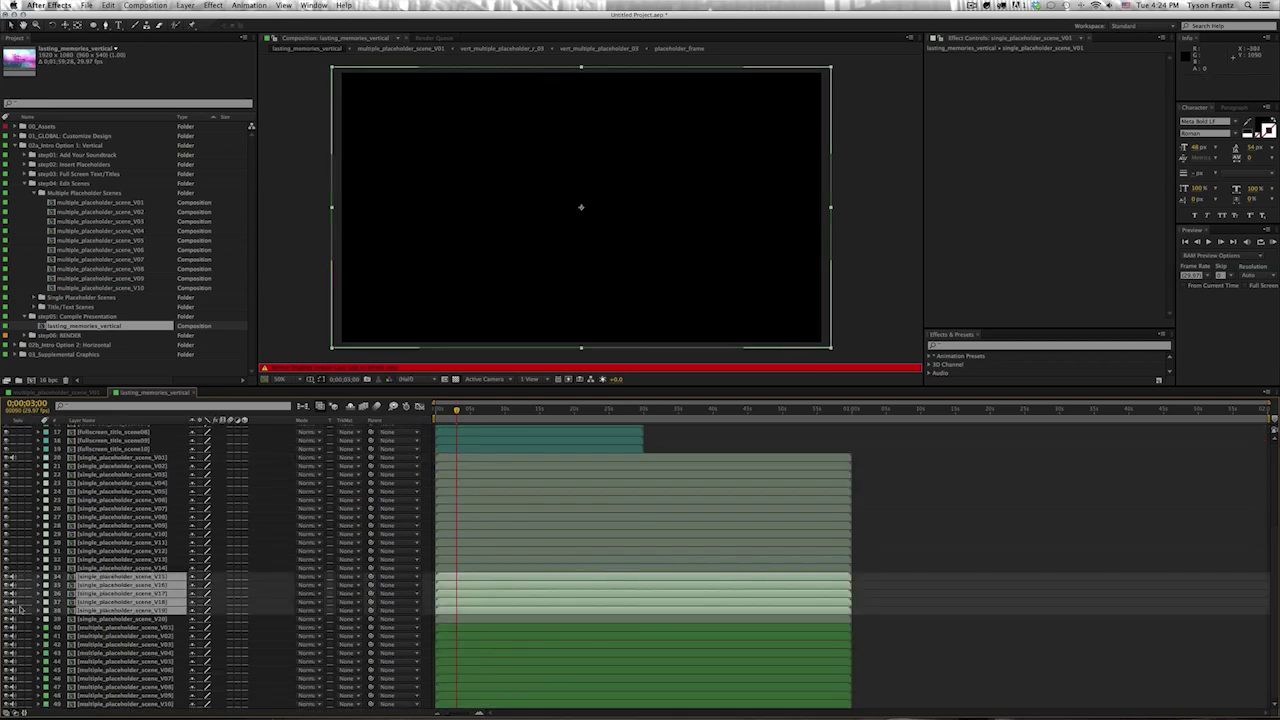
- Re-enable audio on layers 20 through 33, toggling viewer rendering with Caps Lock
key("Caps_Lock")
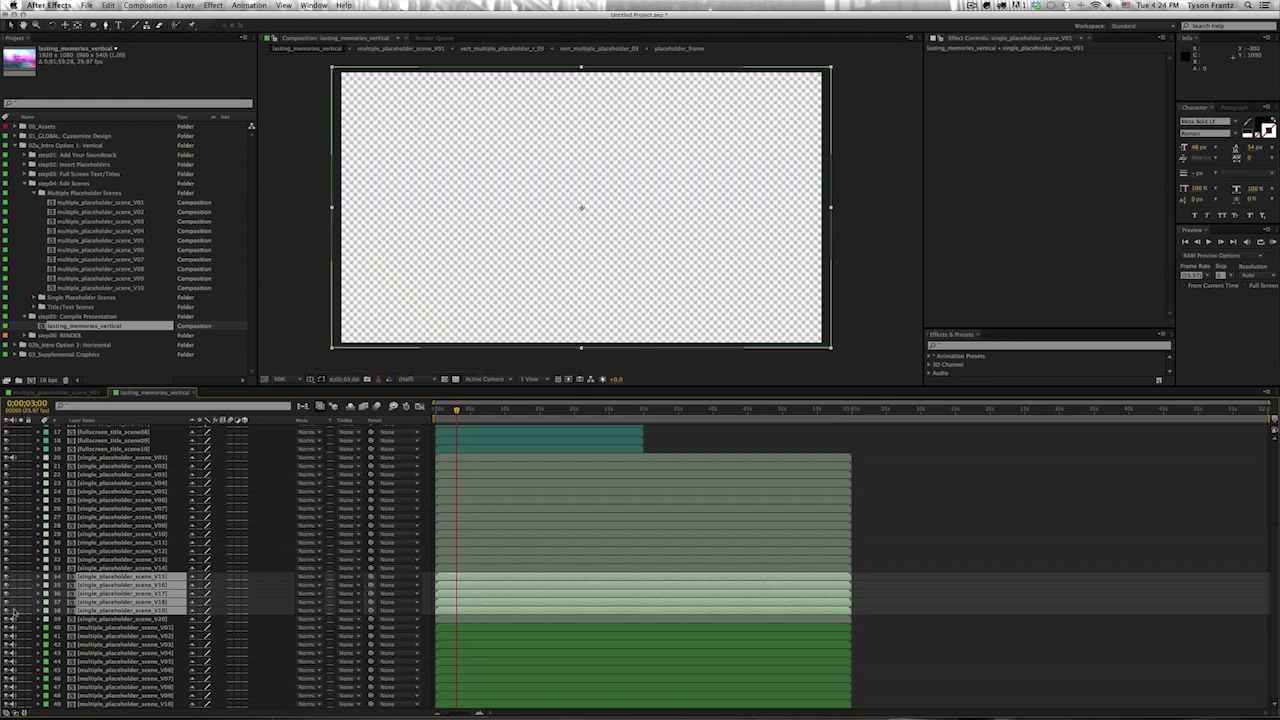
mouse_move(13, 578)
left_mouse_down()
mouse_move(9, 468)
mouse_move(8, 608)
left_mouse_up()
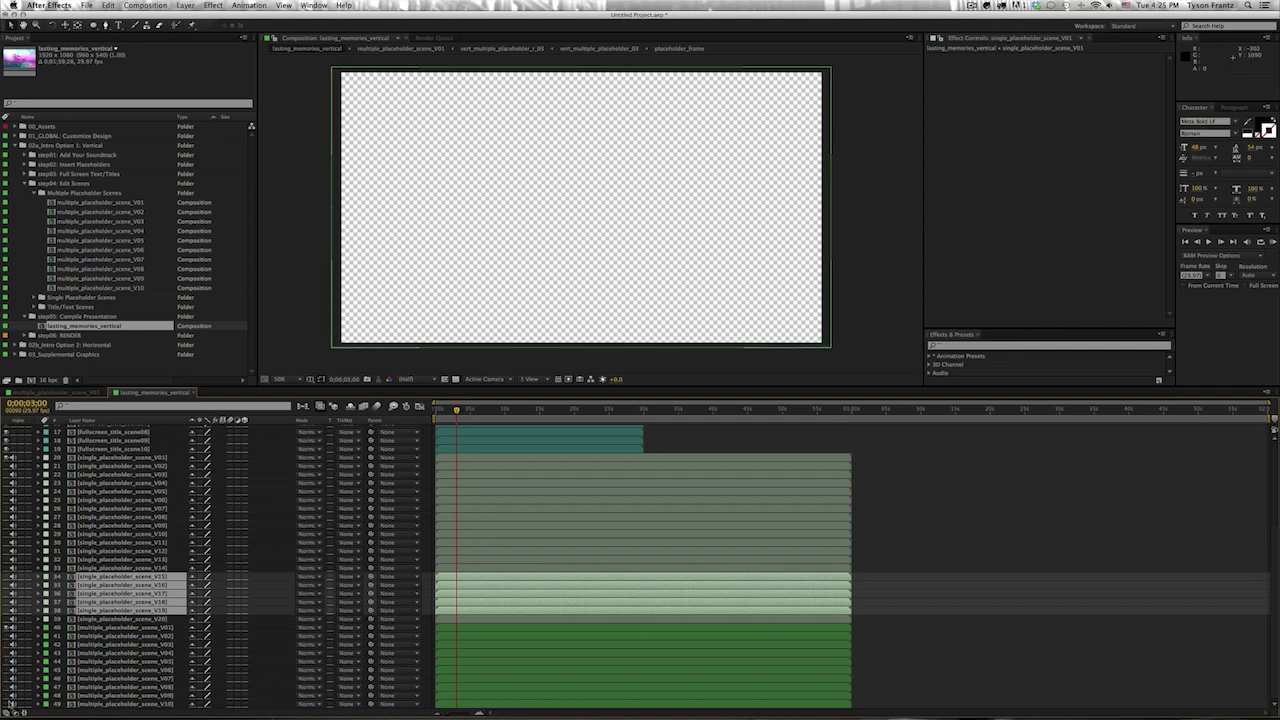
key("Caps_Lock")
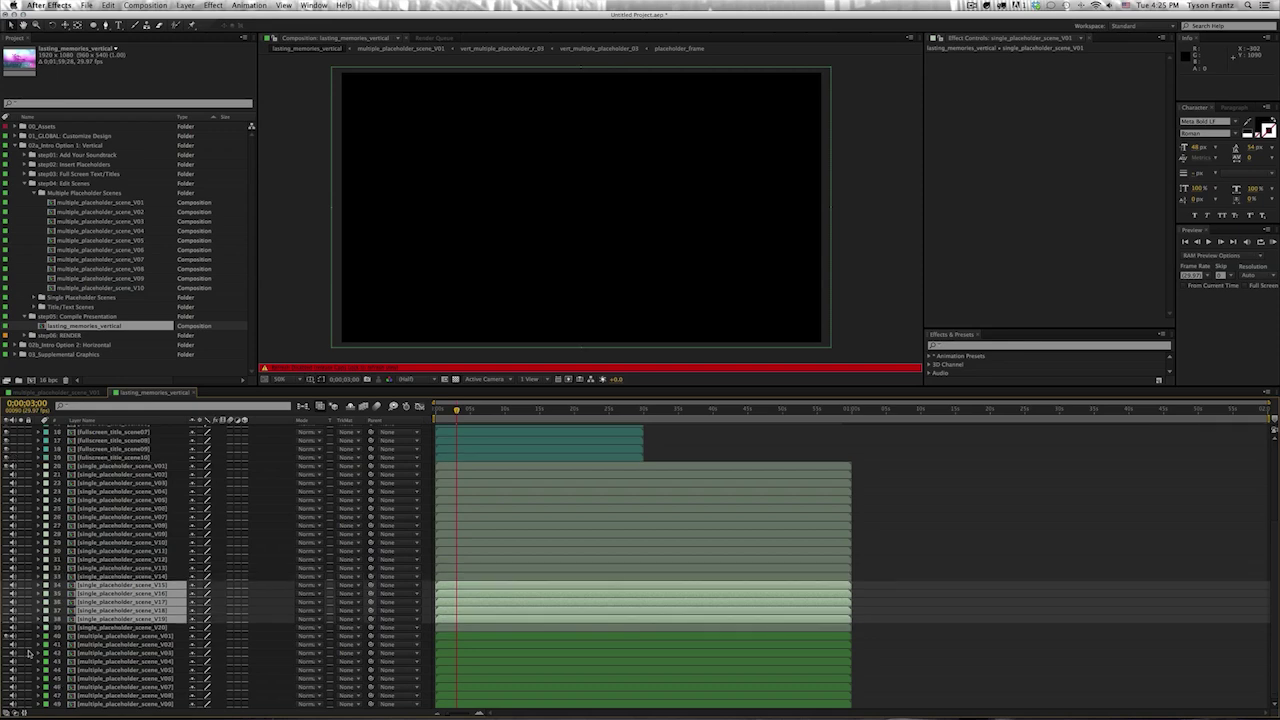
scroll(25, 645, "up", 5)
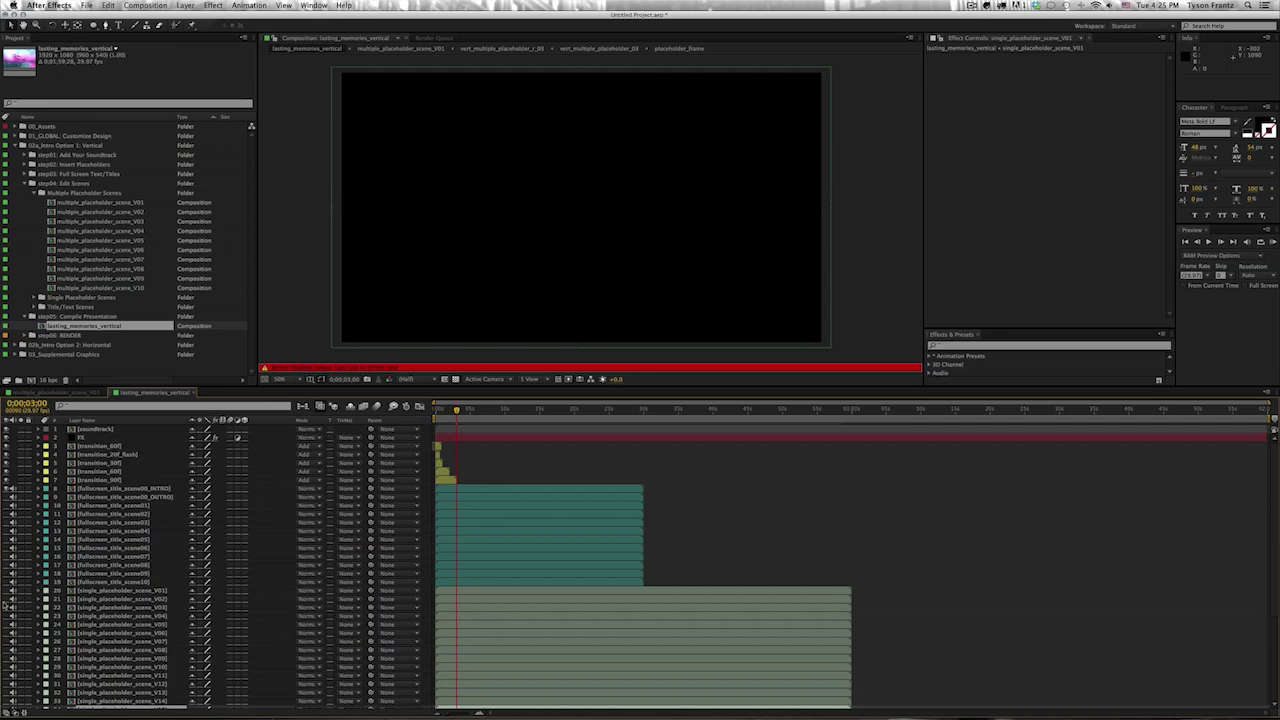
scroll(90, 634, "down", 3)
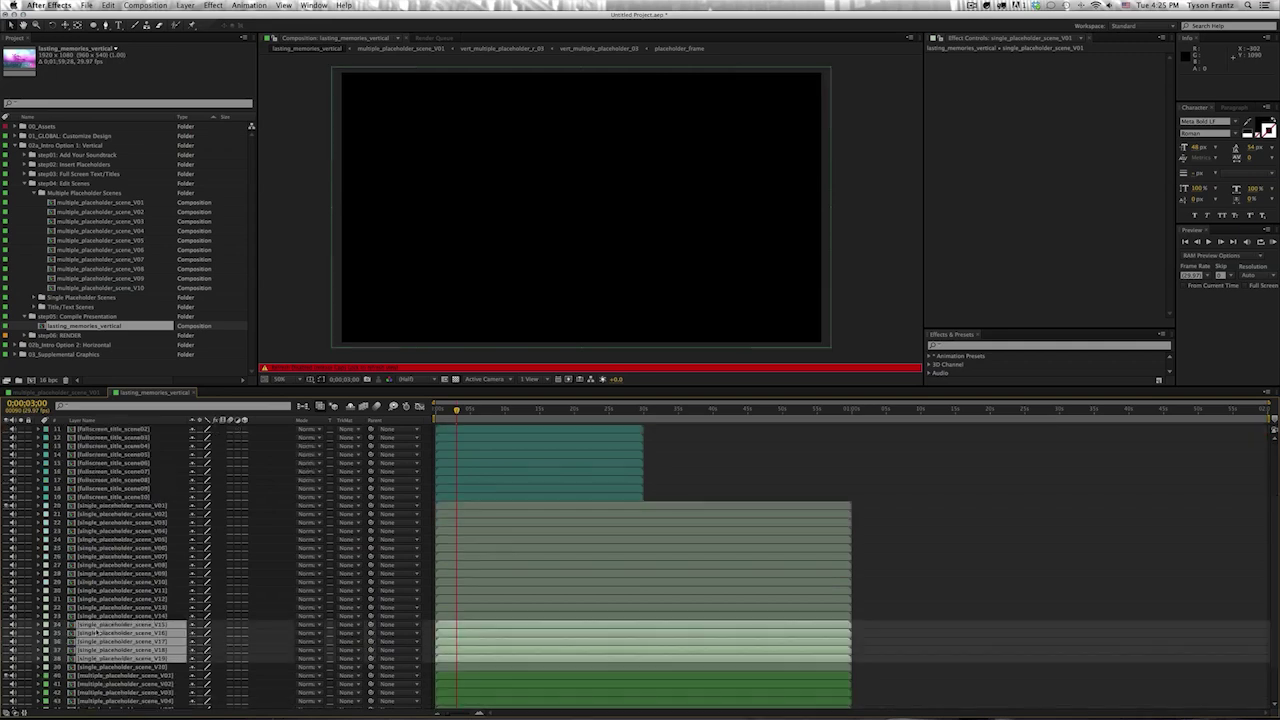
left_click_drag(80, 620, 60, 660)
scroll(57, 628, "down", 2)
key("Caps_Lock")
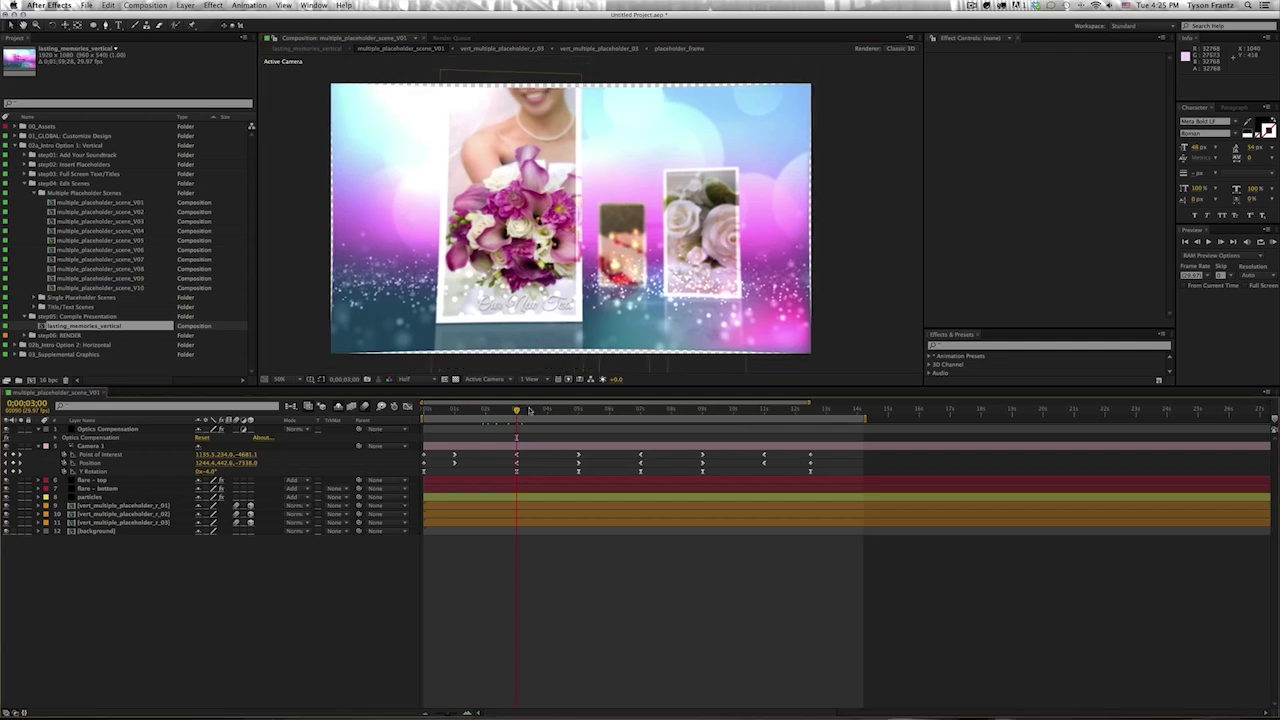
- Preview the V02 camera move, return to V01, and collapse the Multiple Placeholder Scenes folder
double_click(115, 213)
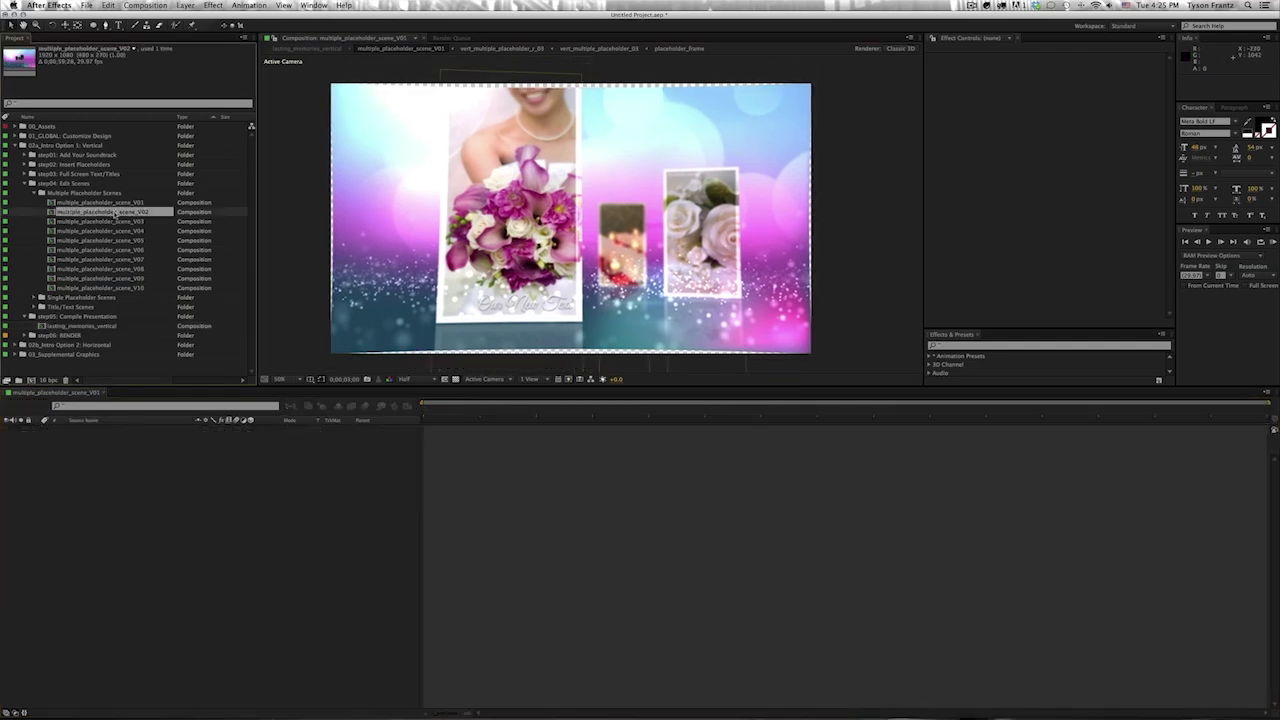
left_click(653, 438)
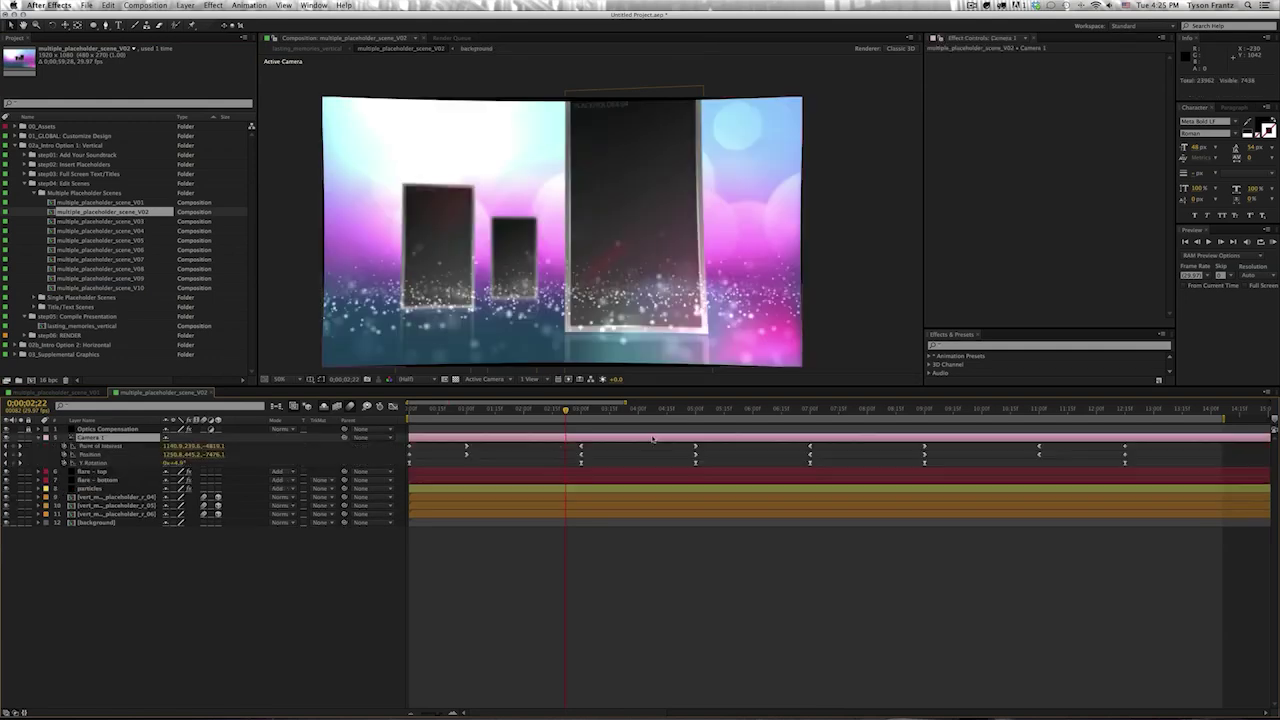
left_click_drag(566, 413, 1003, 421)
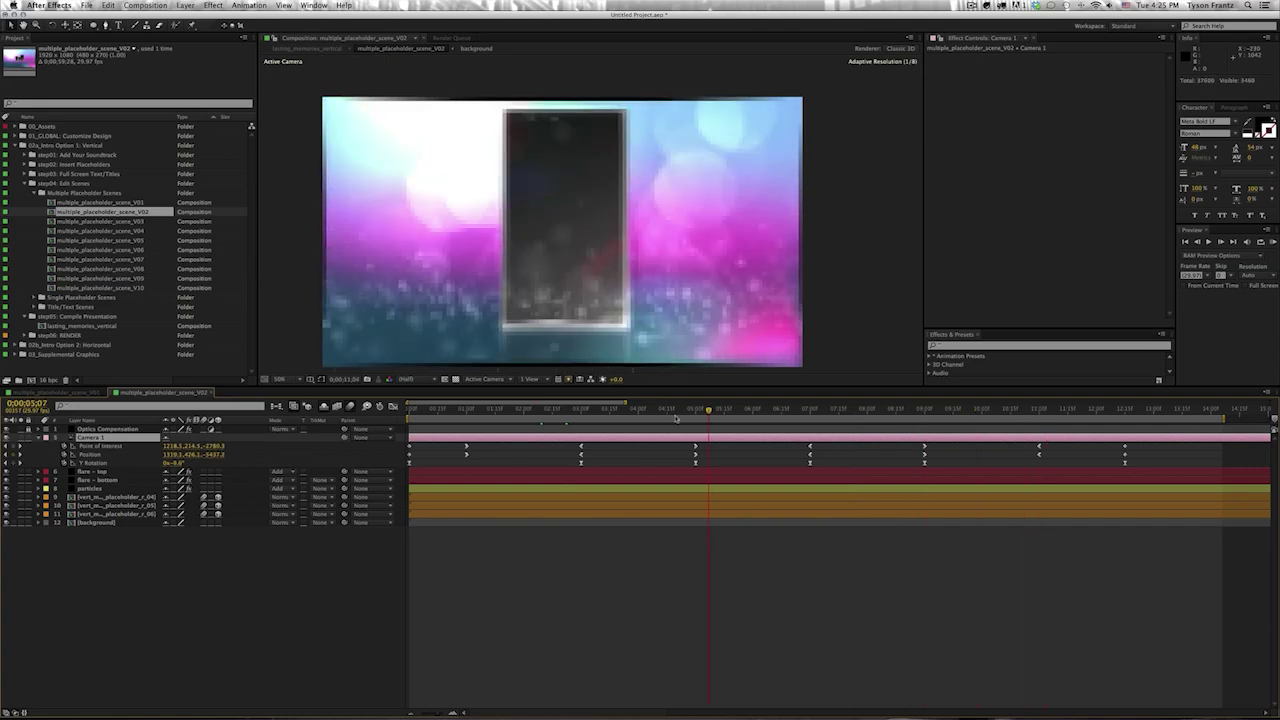
left_click_drag(1003, 421, 678, 420)
double_click(112, 202)
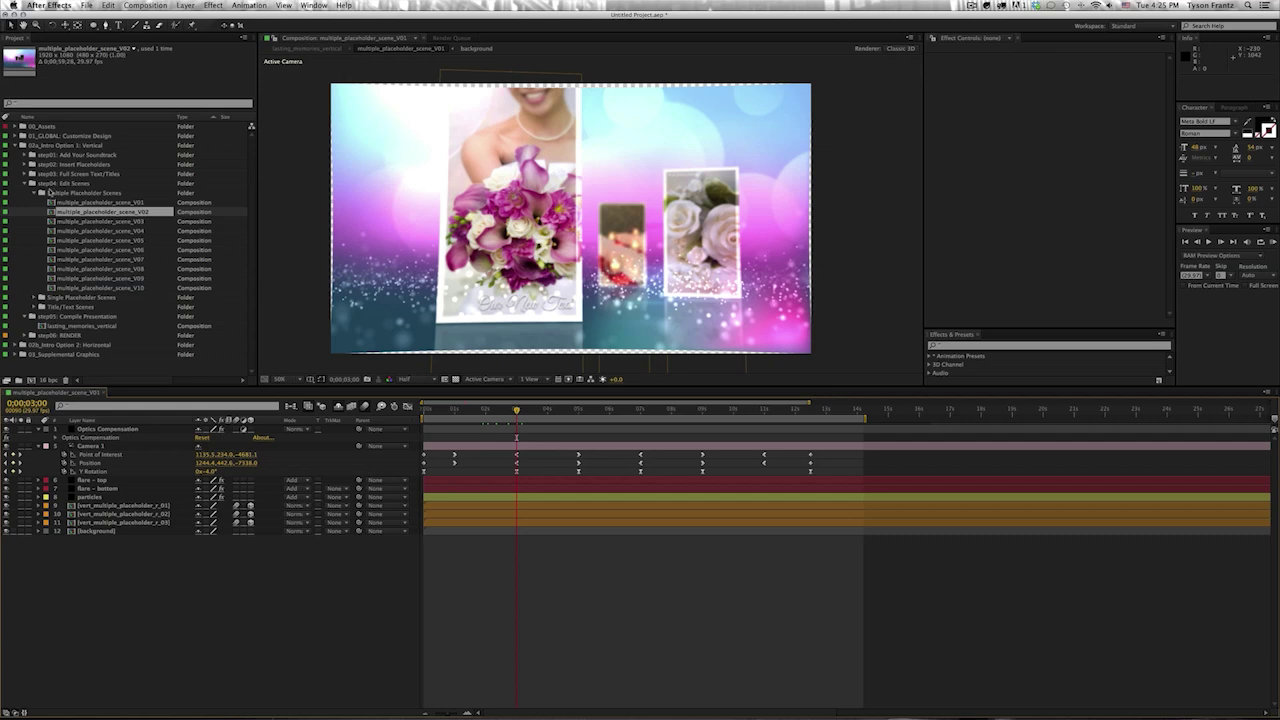
left_click(33, 193)
- Open single_placeholder_scene_V01 and delete its Obscure layer
left_click(56, 204)
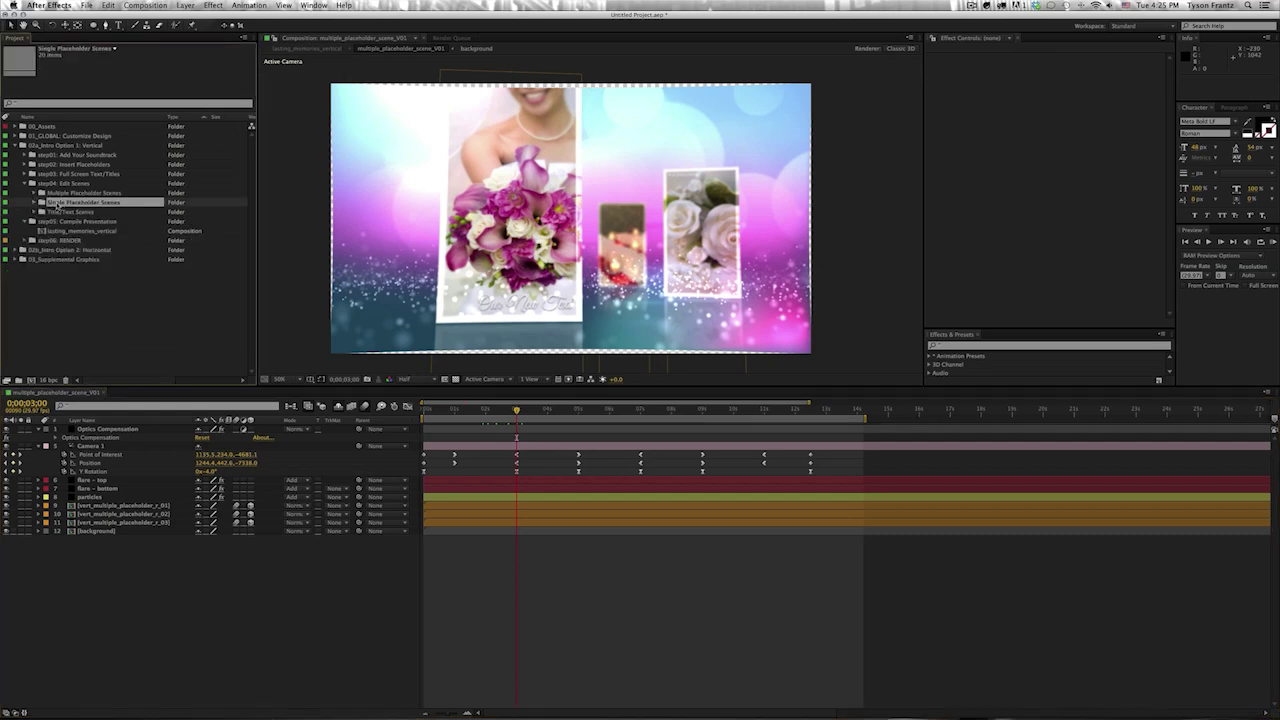
left_click(35, 202)
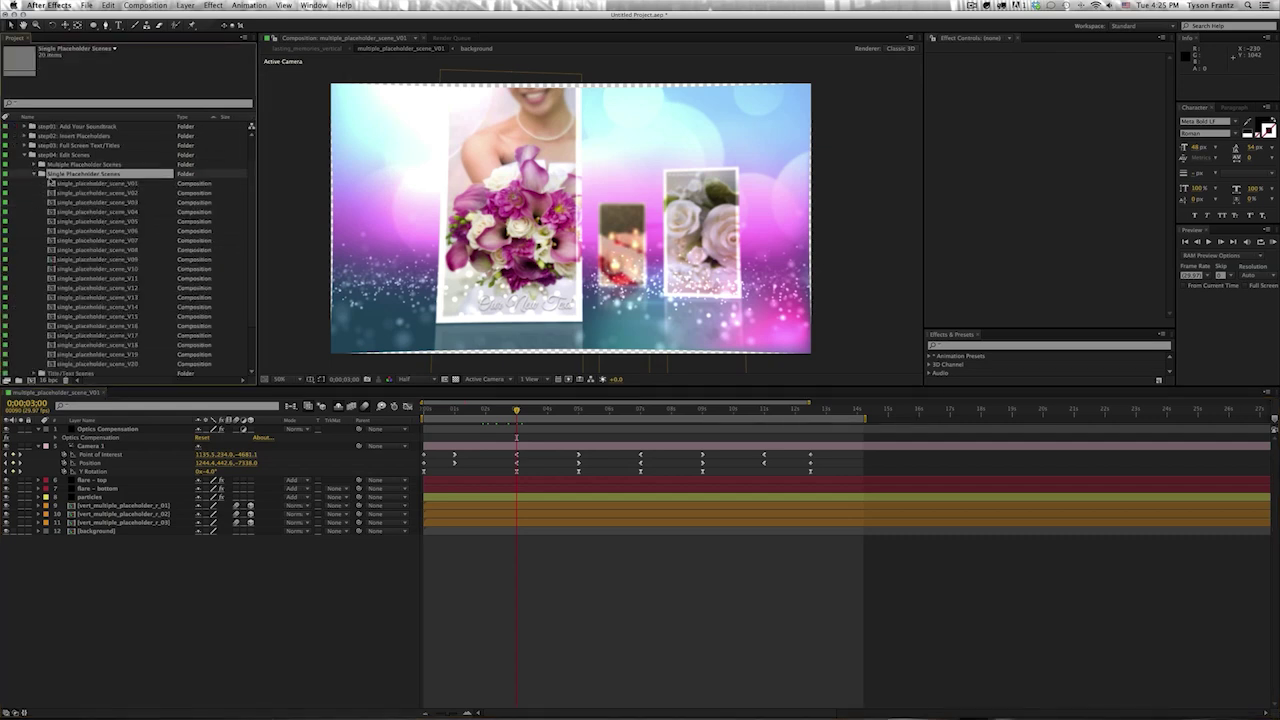
double_click(52, 183)
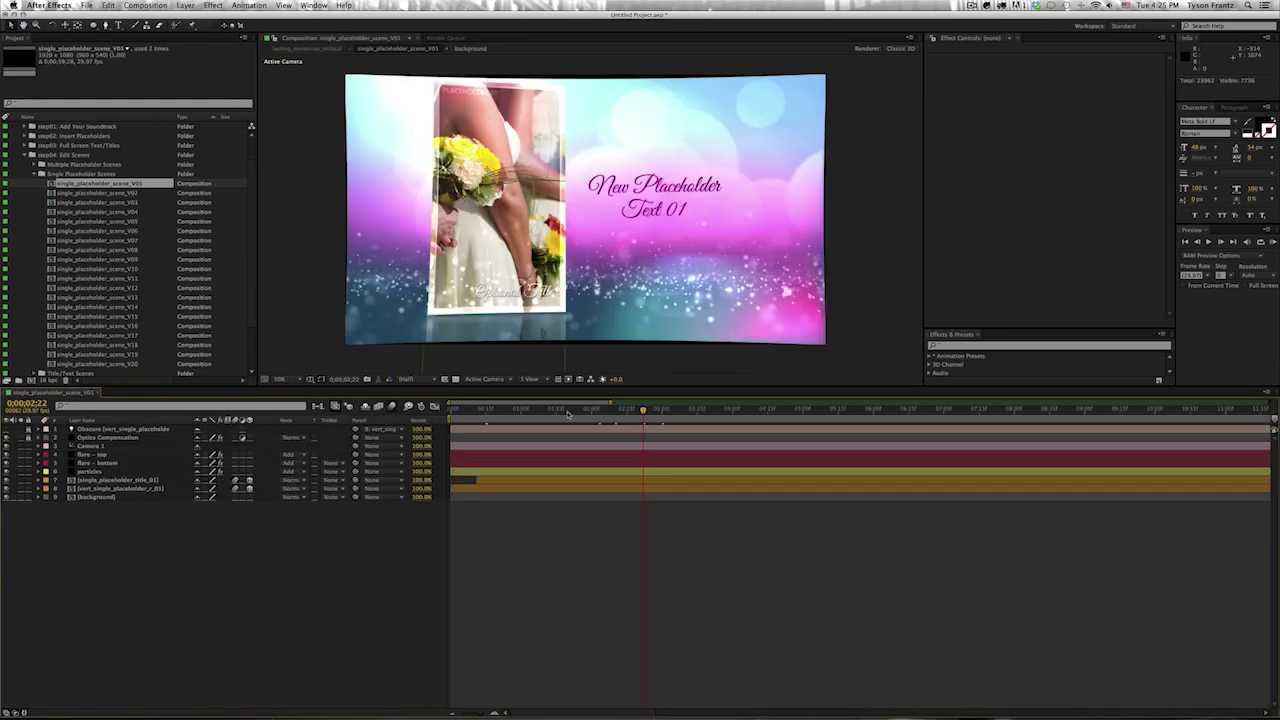
left_click(567, 410)
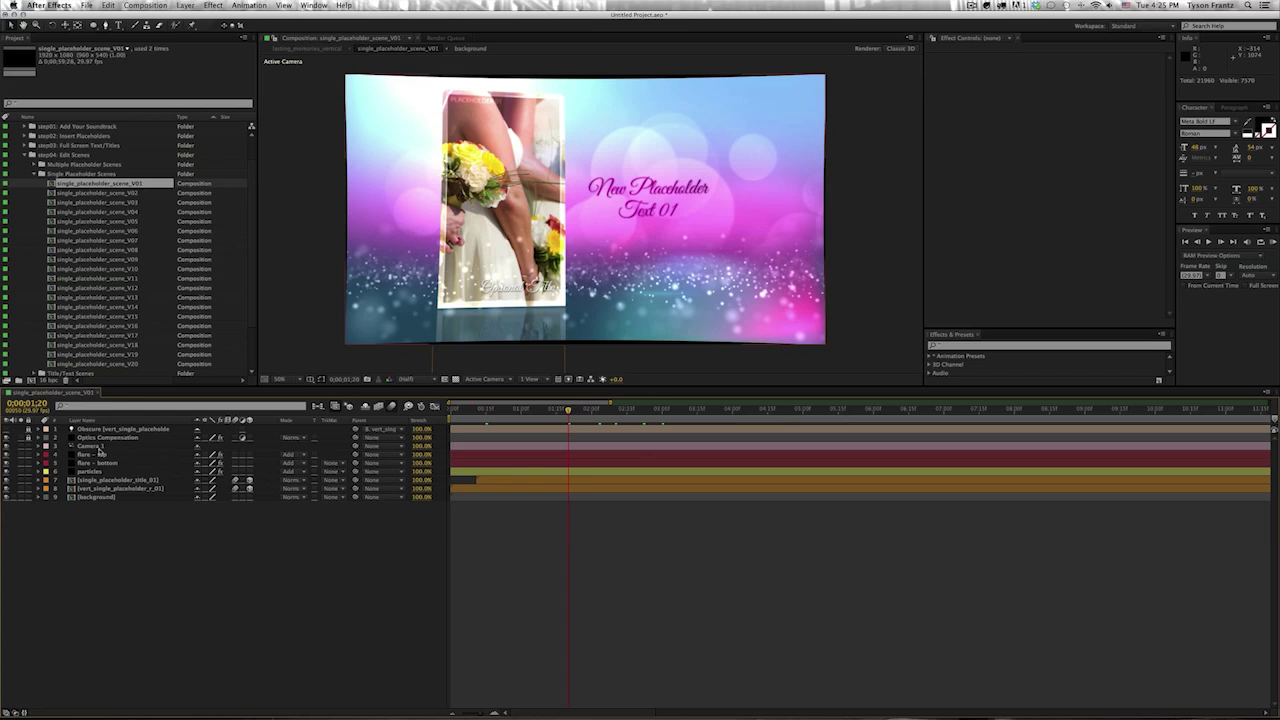
key("Delete")
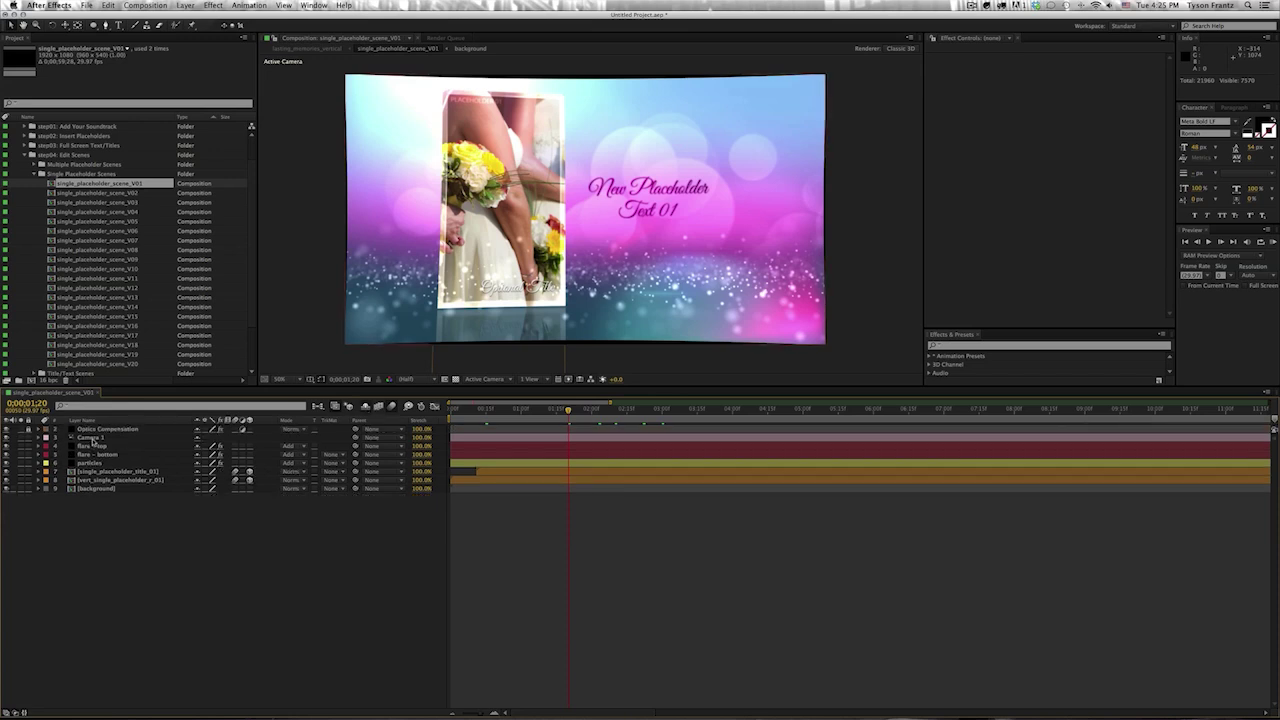
- Reveal Camera 1's keyframes and scrub to 0;00;02;10 where the title appears
left_click(92, 438)
key("u")
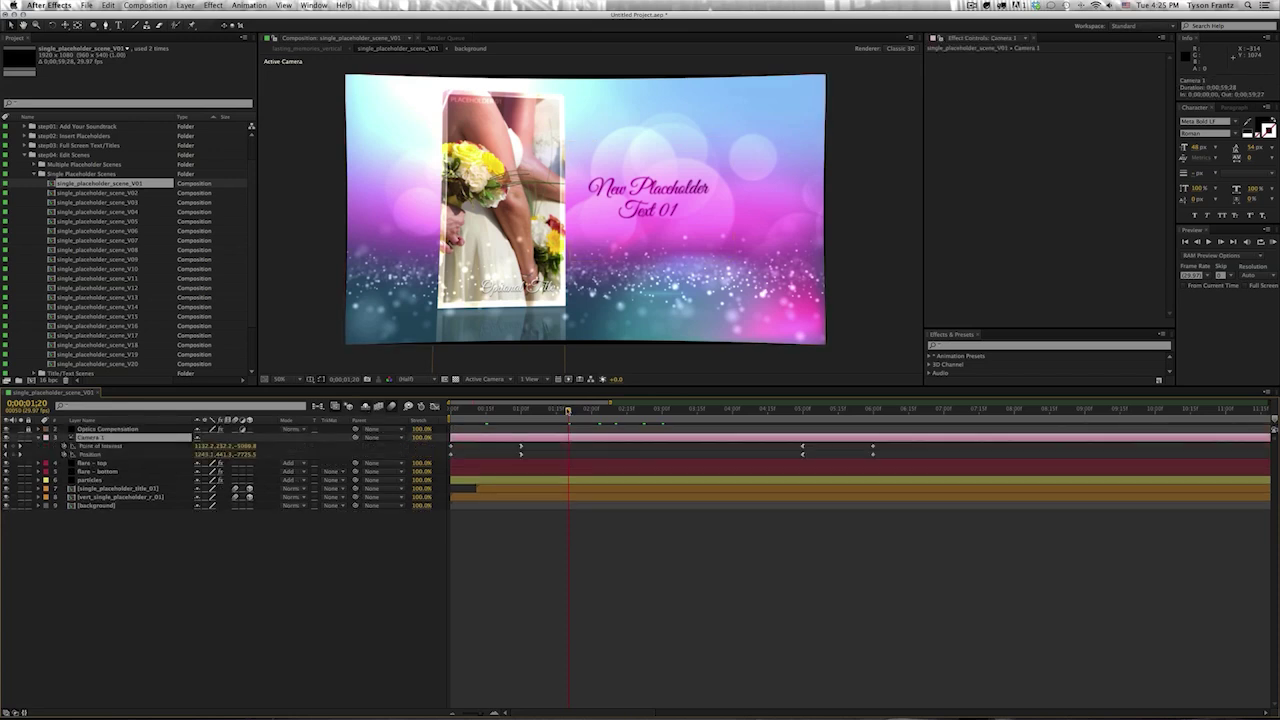
left_click_drag(567, 410, 512, 413)
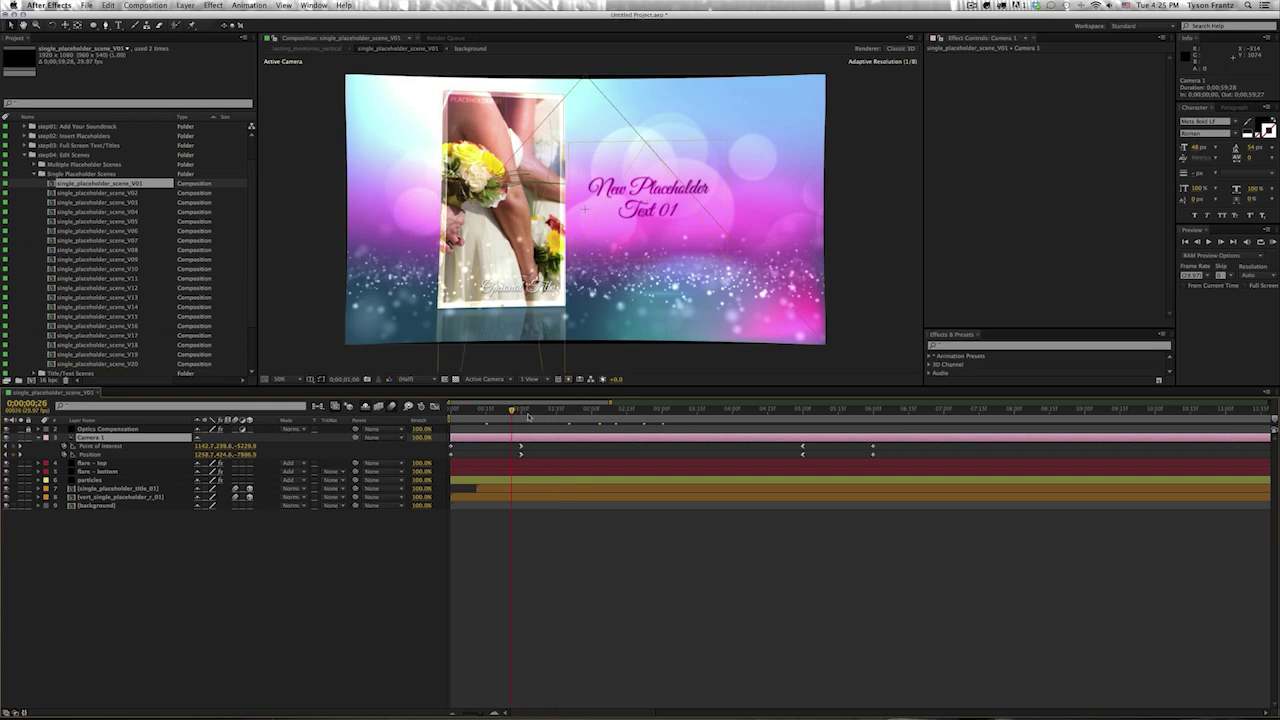
left_click(522, 412)
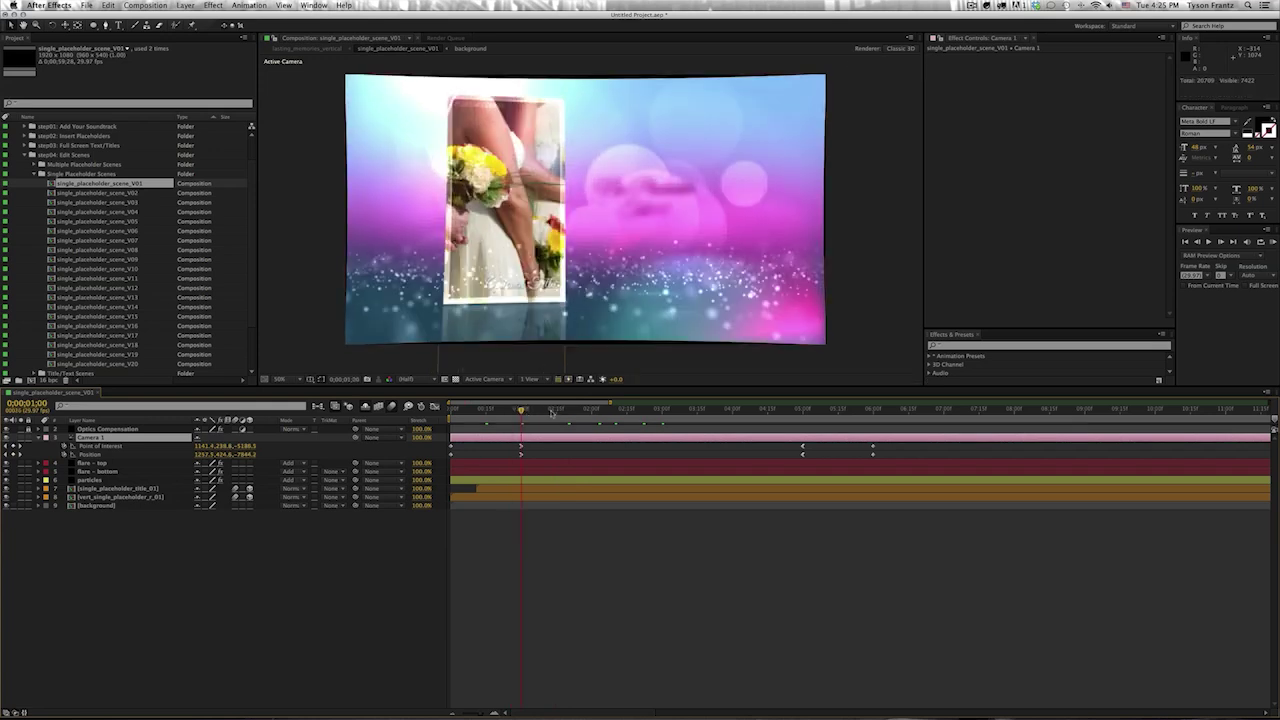
left_click(614, 411)
- Try nudging the title down, undo it, and scrub through the camera keyframe at 0;00;05;00
left_click(554, 488)
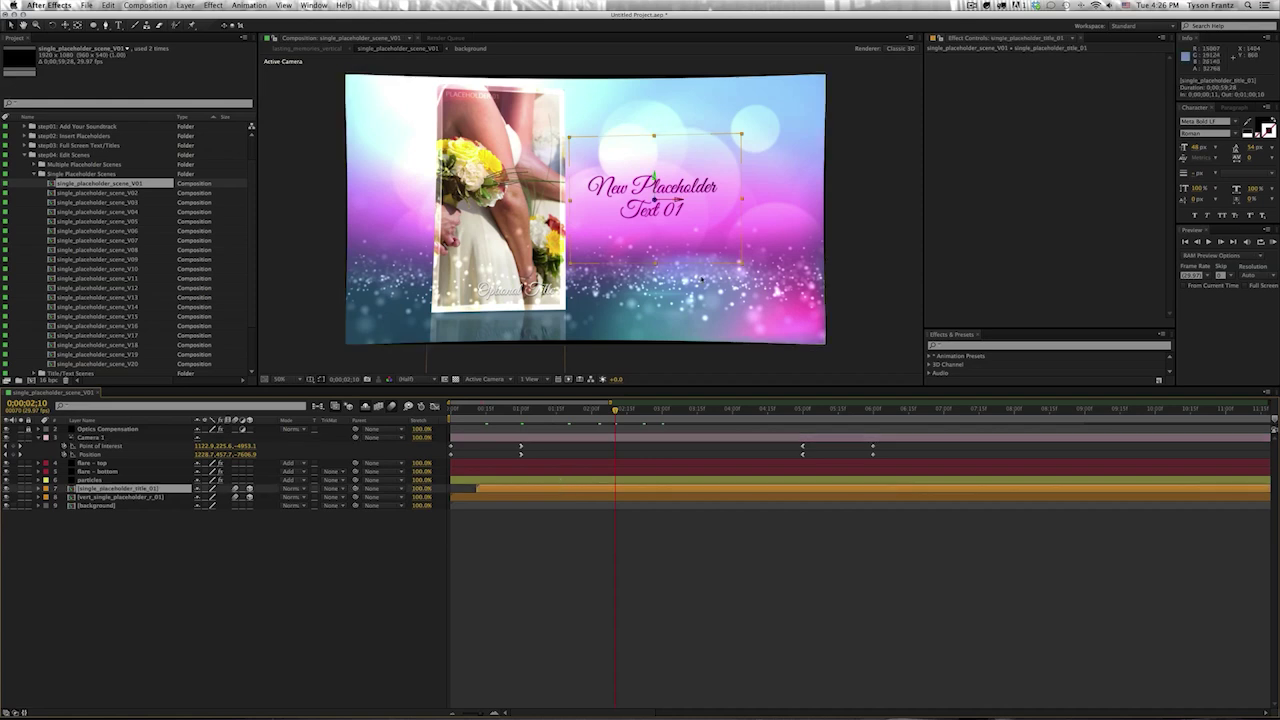
left_click_drag(652, 178, 654, 197)
key("ctrl+z")
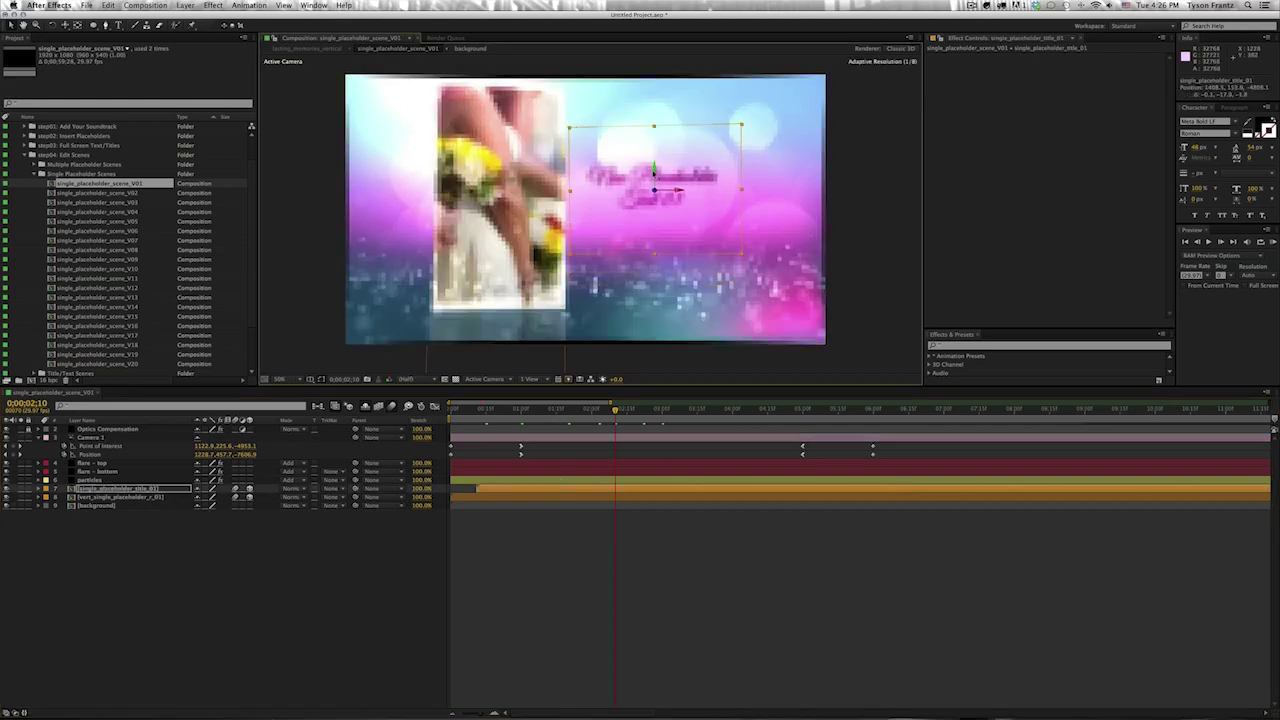
scroll(597, 327, "down", 1)
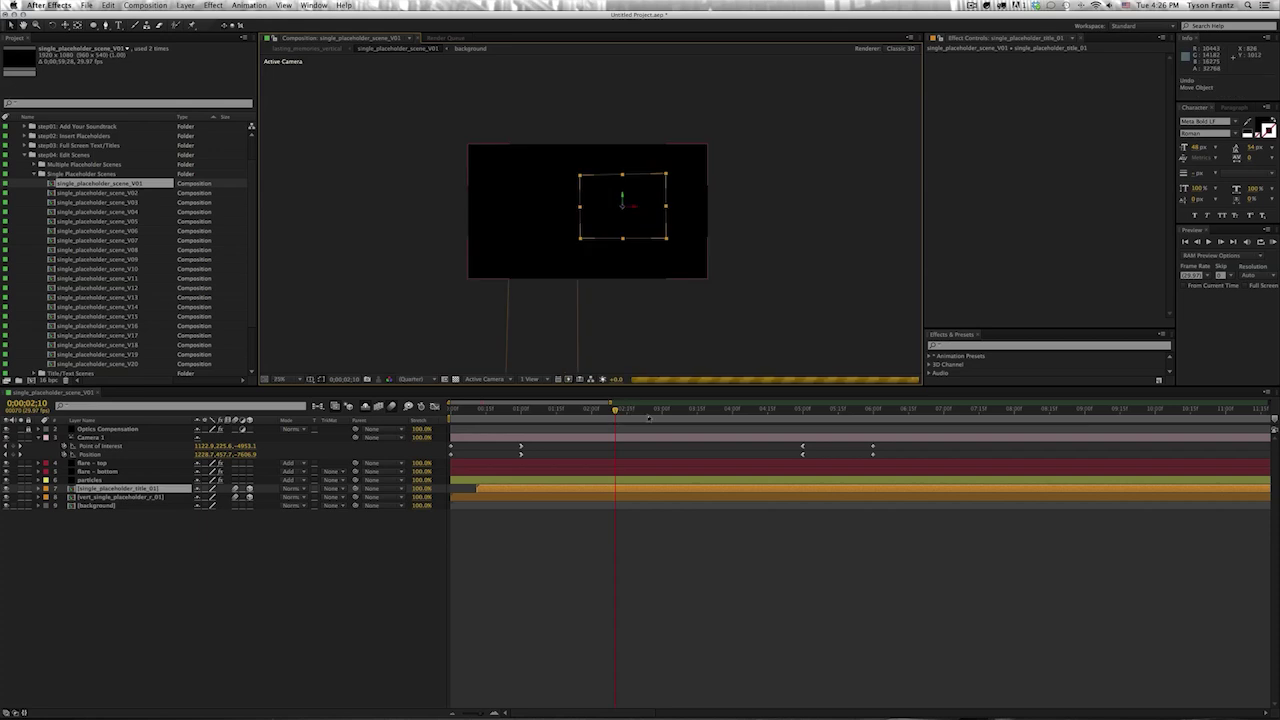
left_click_drag(695, 410, 752, 412)
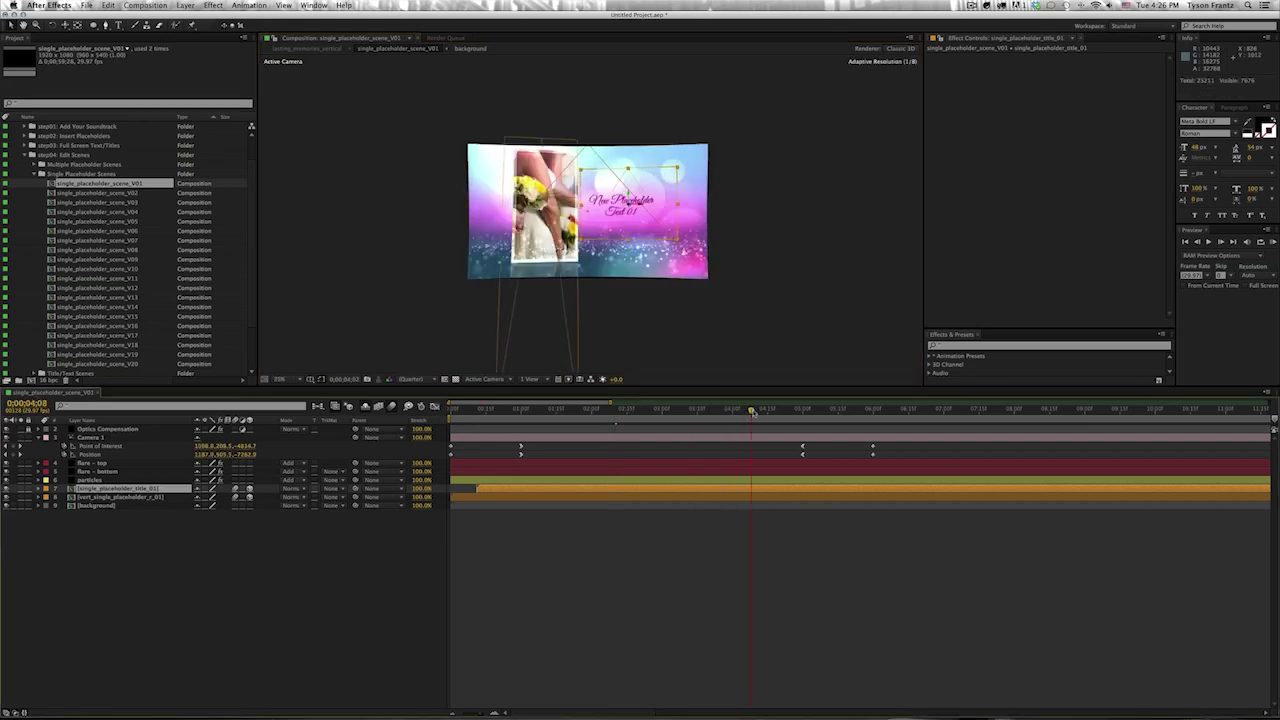
key("k")
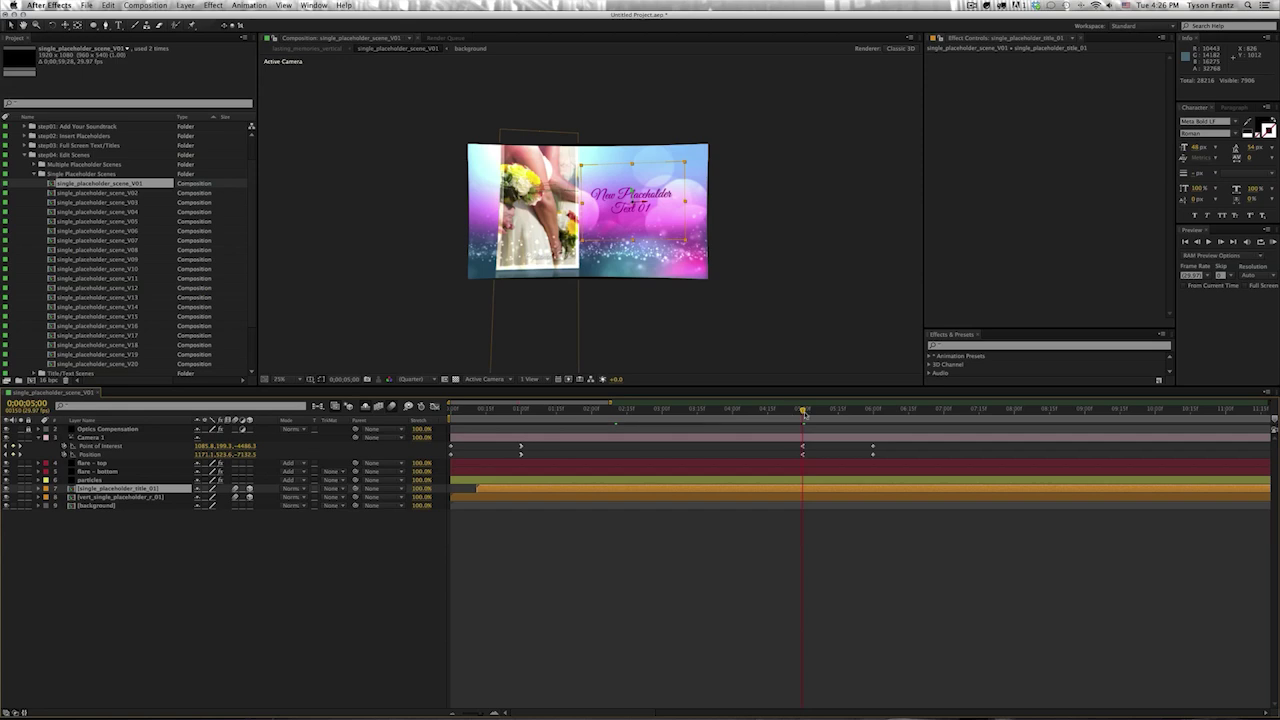
left_click_drag(803, 412, 872, 413)
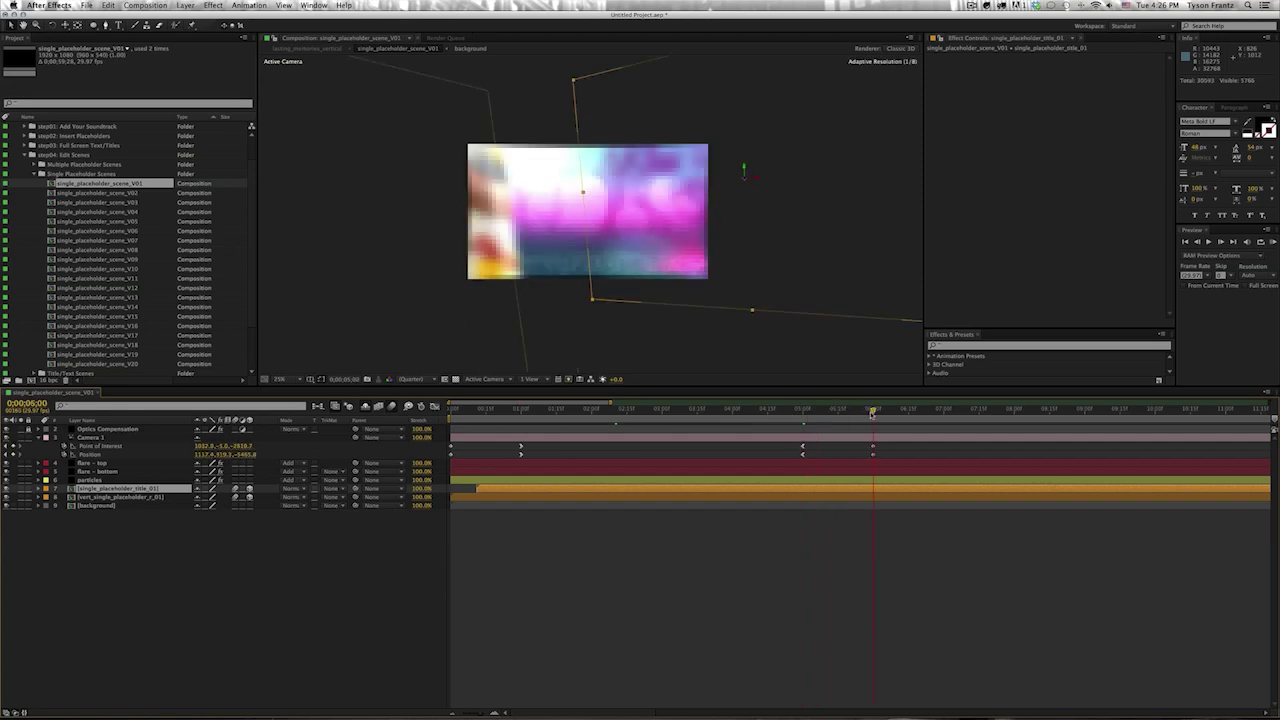
left_click_drag(872, 413, 676, 426)
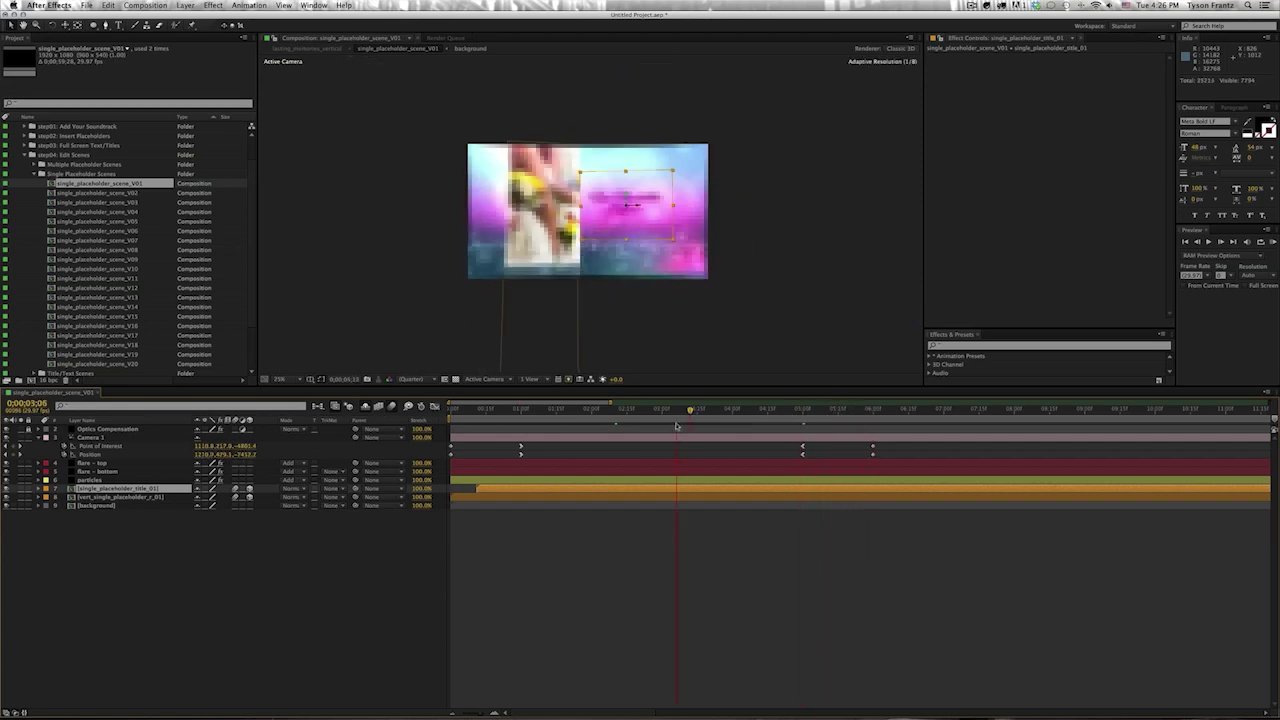
- Enlarge the viewer preview to 50% and collapse Camera 1's keyframed properties
left_click(216, 561)
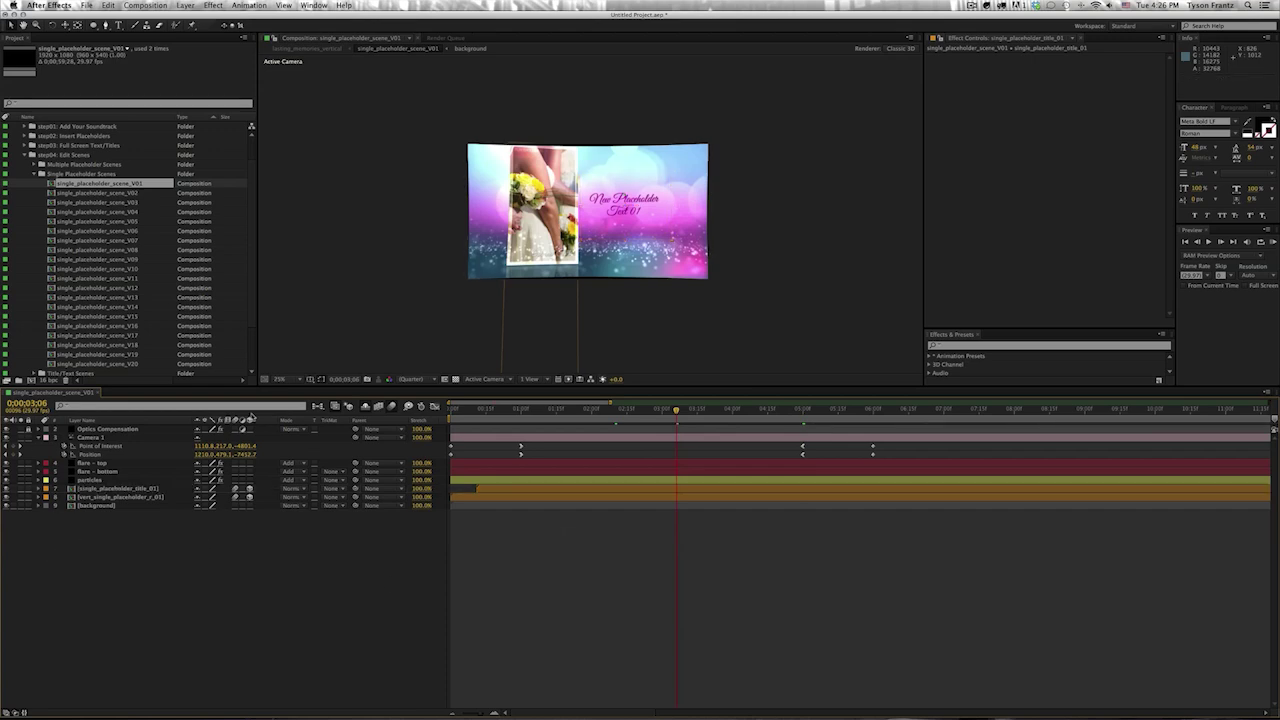
left_click(379, 302)
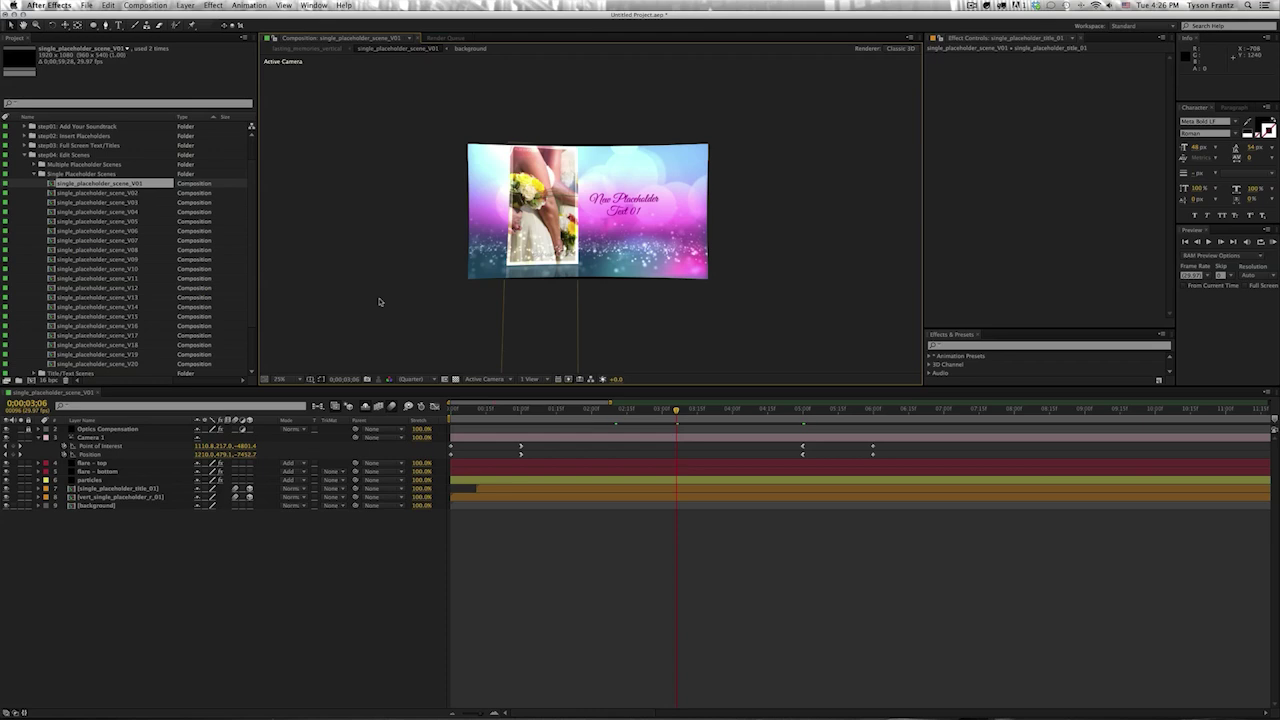
key("period")
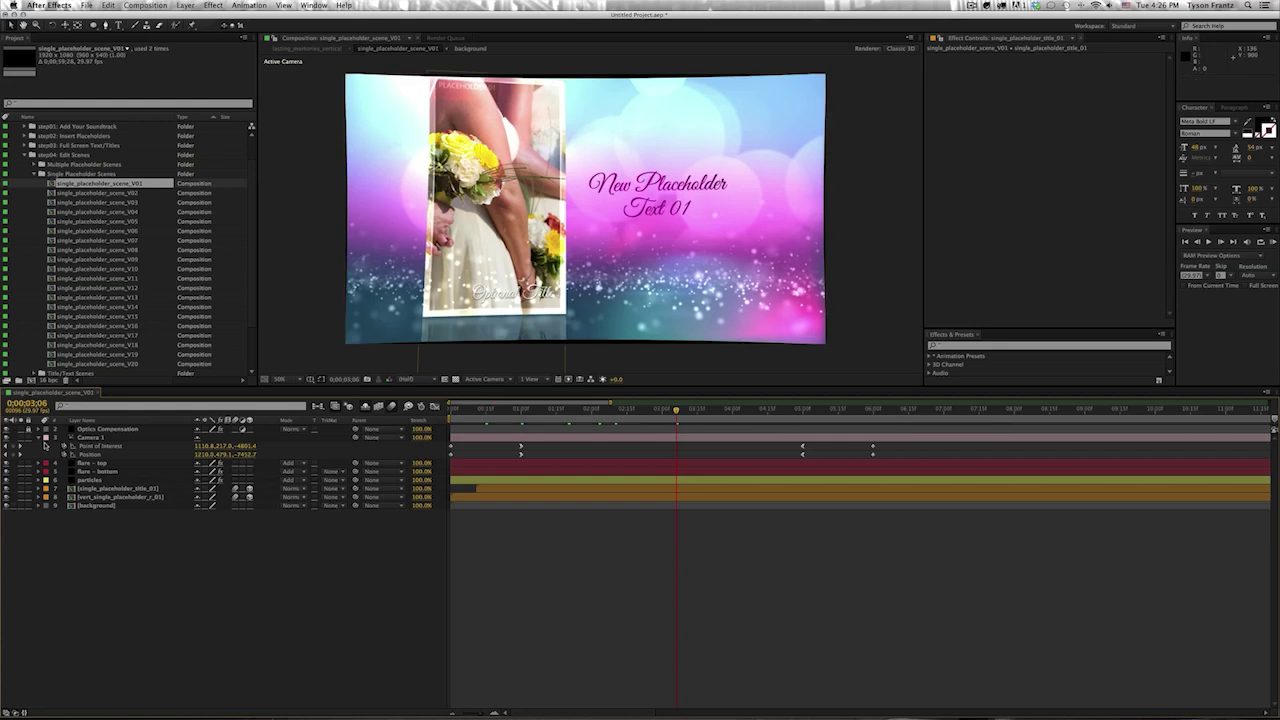
left_click(41, 437)
scroll(600, 215, "down", 3)
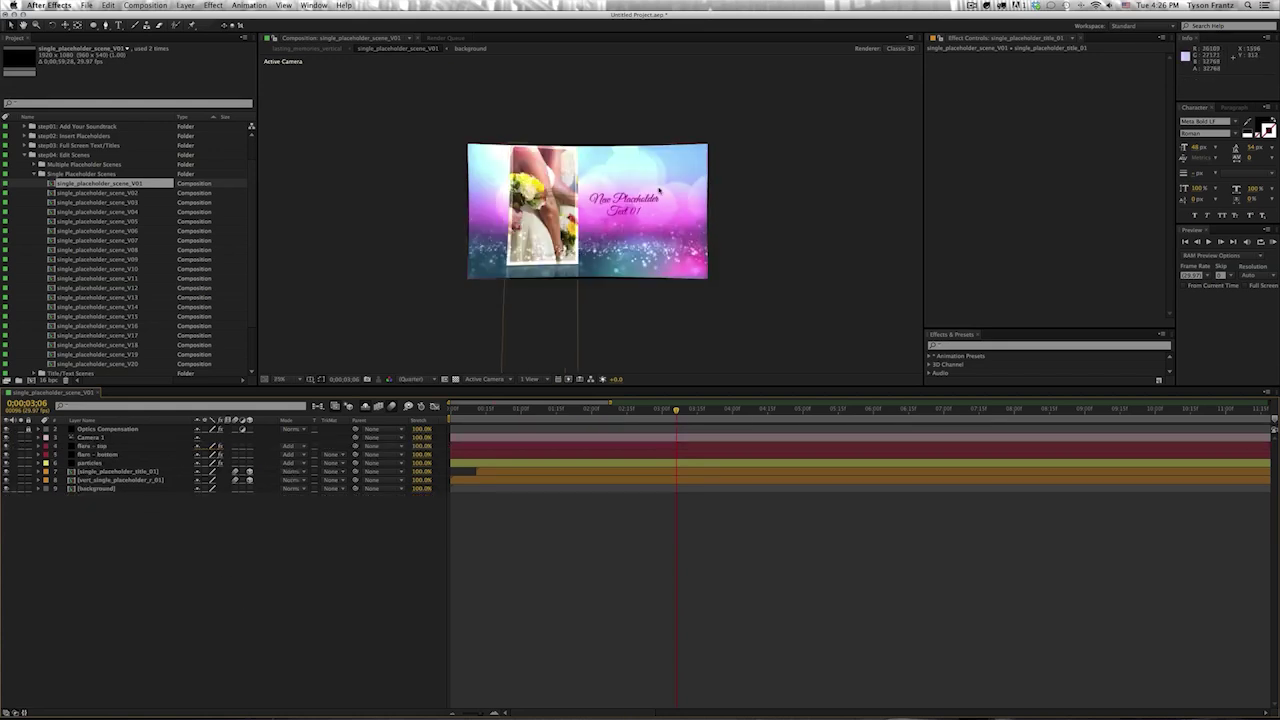
scroll(621, 223, "up", 5)
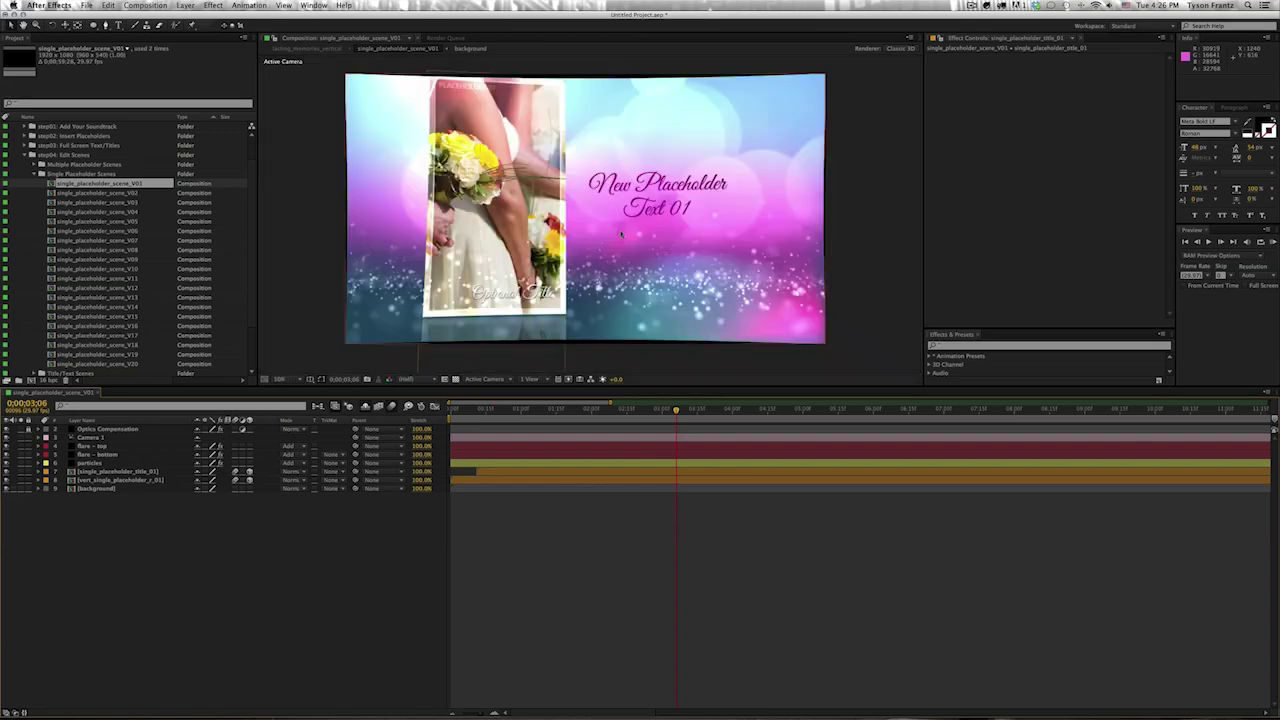
scroll(620, 234, "down", 6)
- Close V01, collapse Single Placeholder Scenes, and open fullscreen_title_scene01 from Title/Text Scenes
key("super+w")
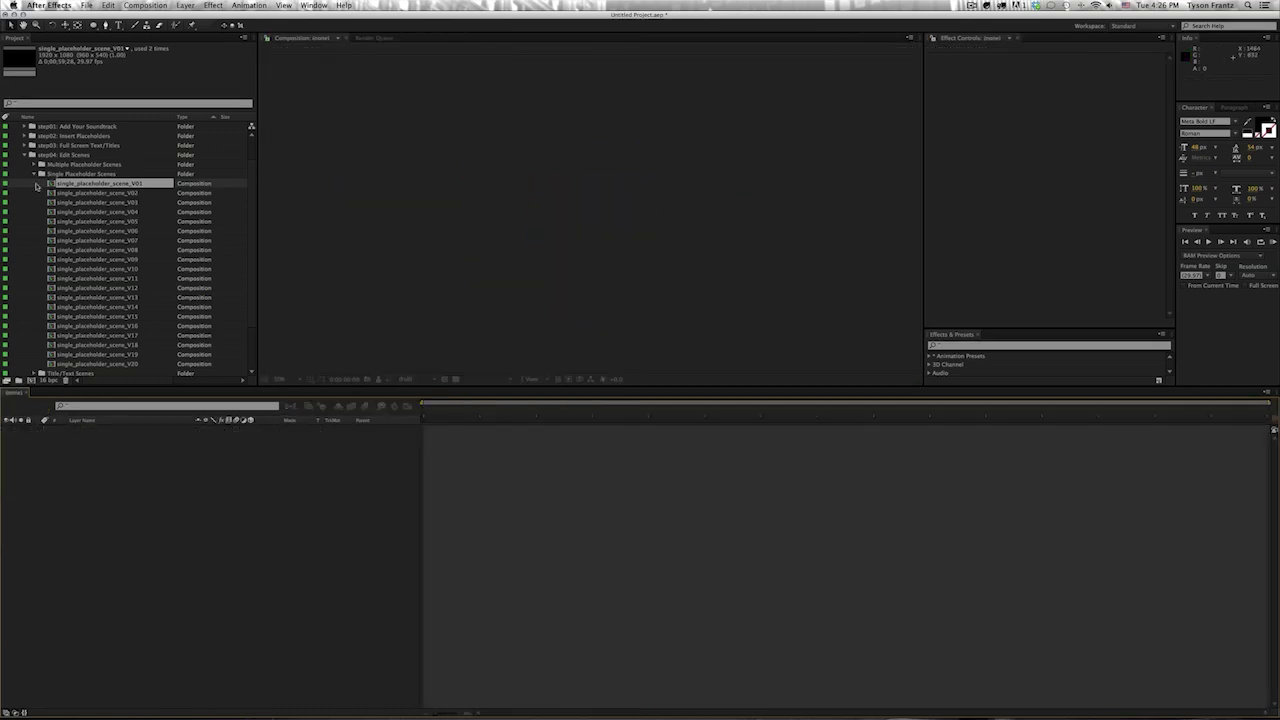
left_click(33, 174)
left_click(62, 213)
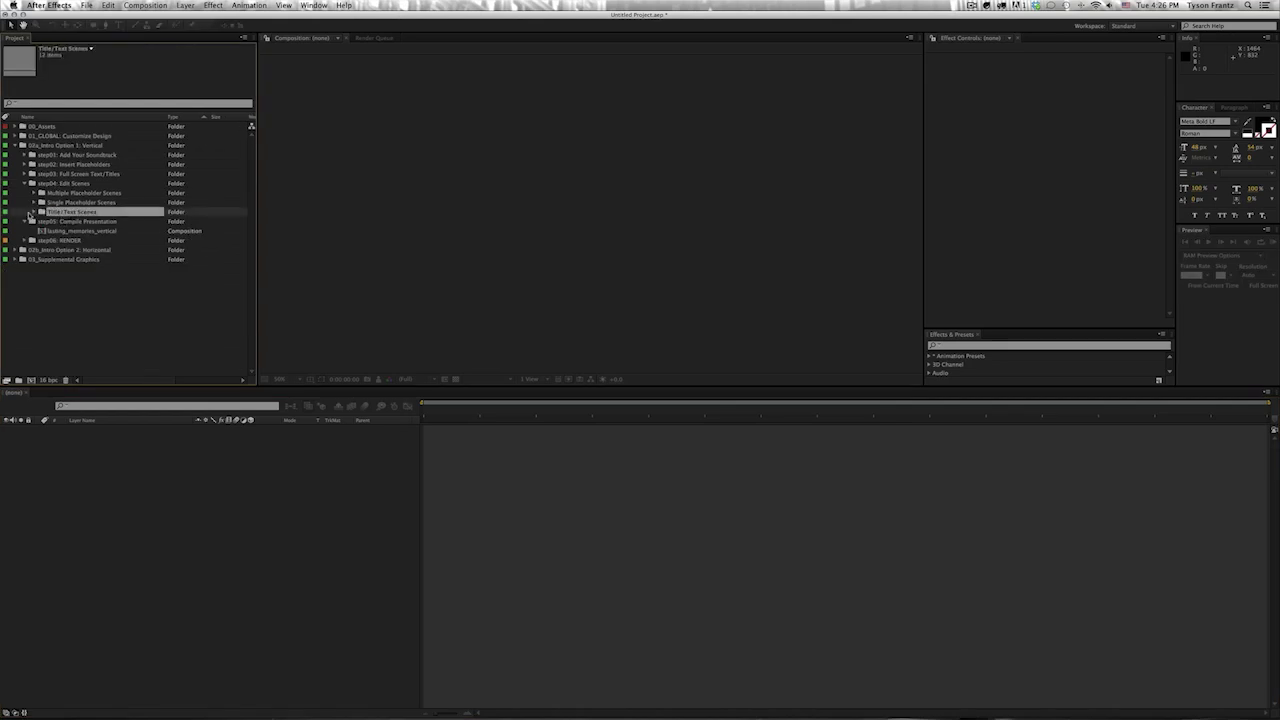
left_click(33, 212)
double_click(88, 221)
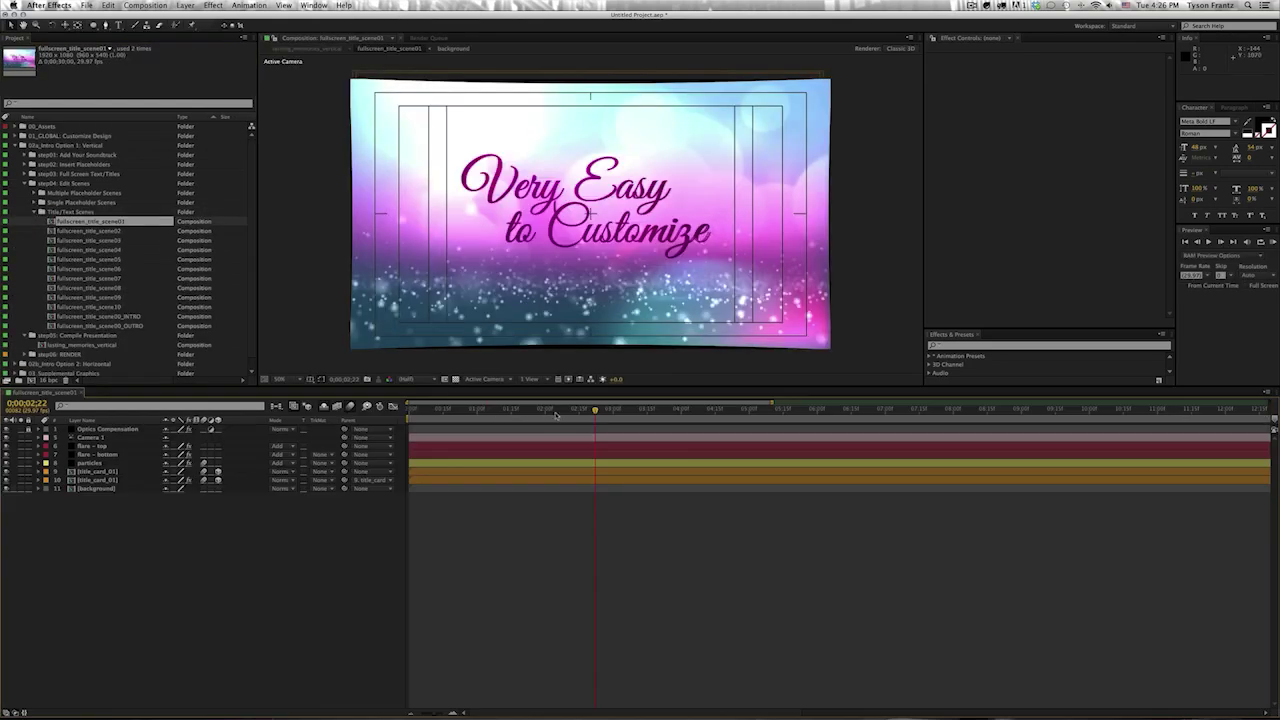
- Reveal Camera 1's keyframes around 0;00;01;21 and select the title_card_01 layer
left_click(565, 410)
mouse_move(546, 413)
left_mouse_down()
mouse_move(506, 412)
mouse_move(537, 412)
left_mouse_up()
left_click(107, 440)
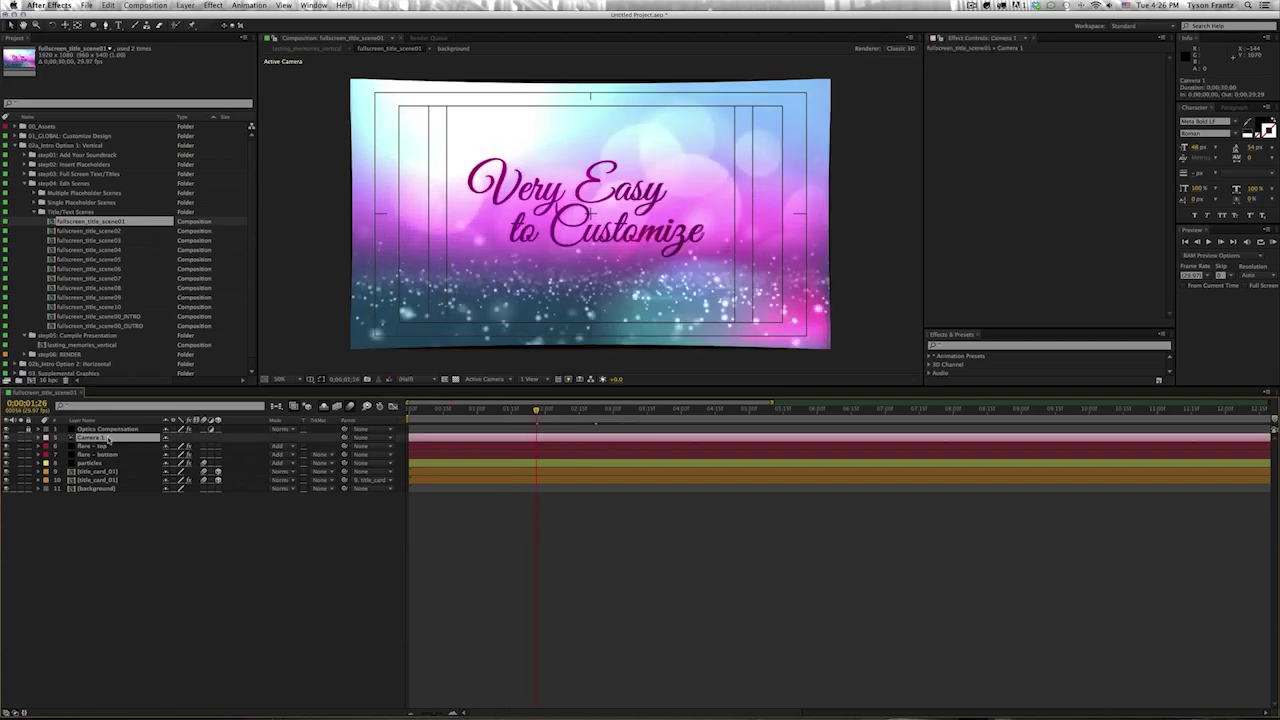
key("u")
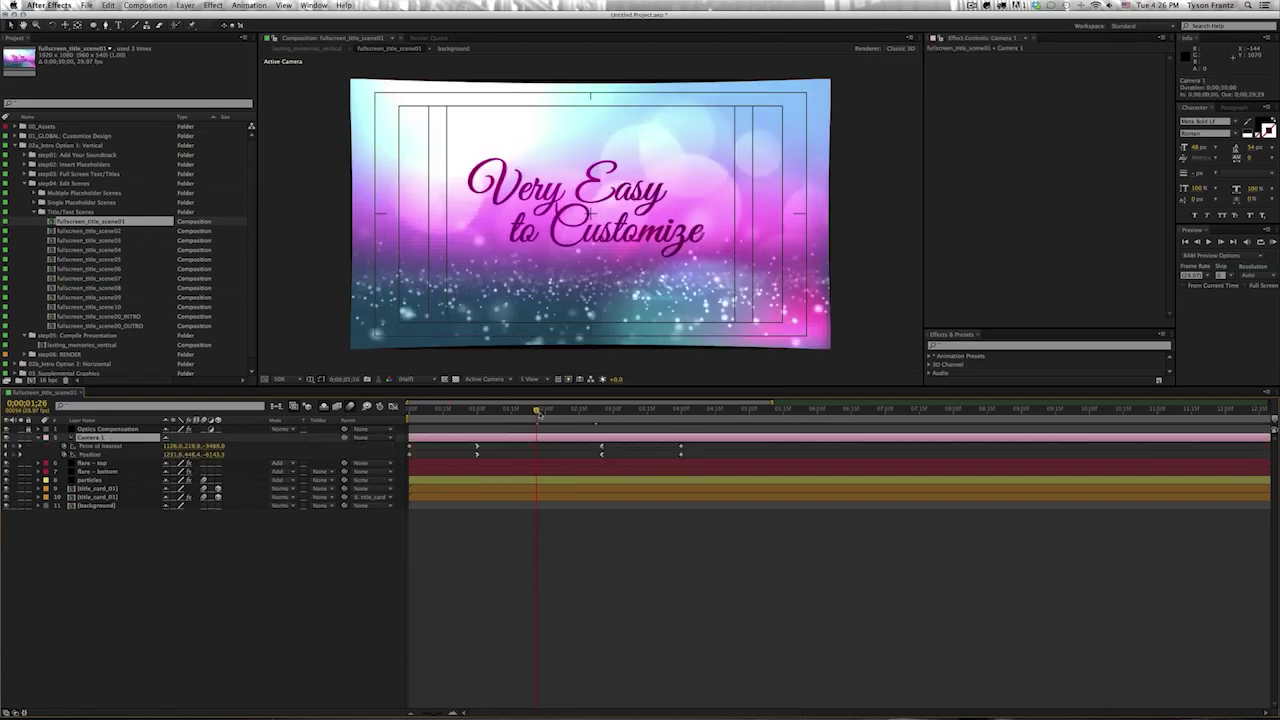
mouse_move(537, 412)
left_mouse_down()
mouse_move(524, 412)
mouse_move(599, 414)
left_mouse_up()
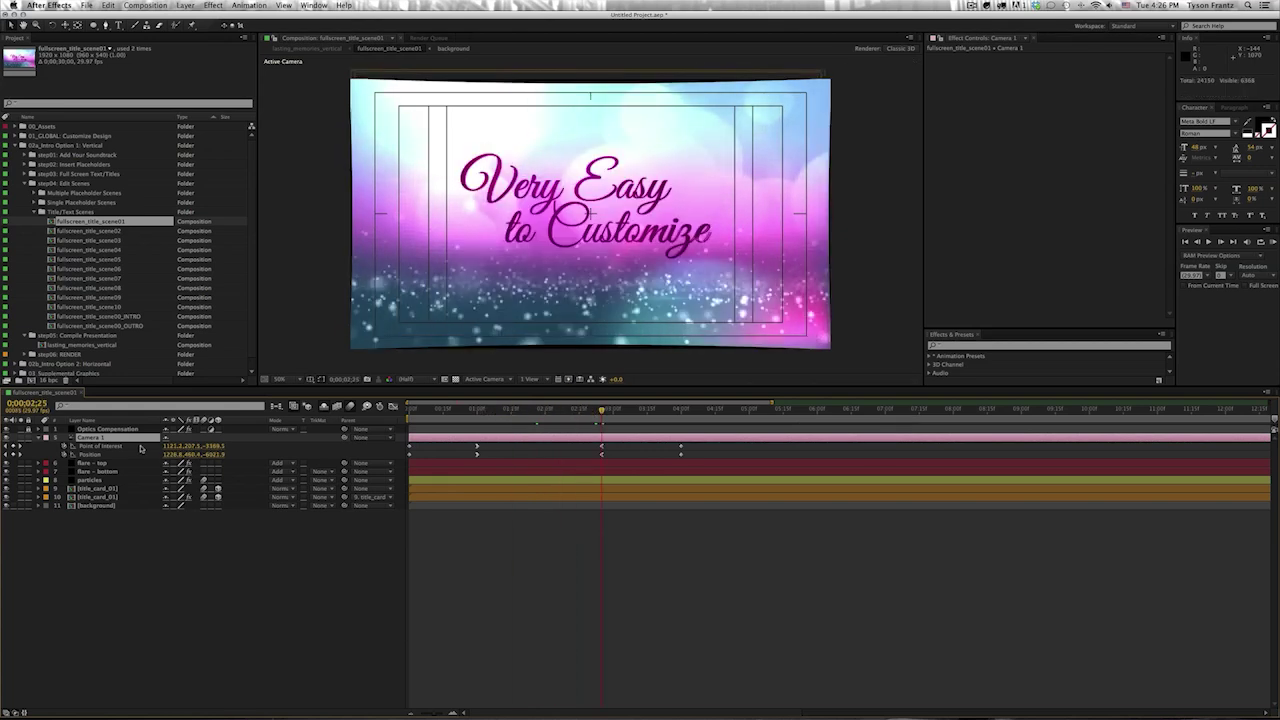
left_click(103, 489)
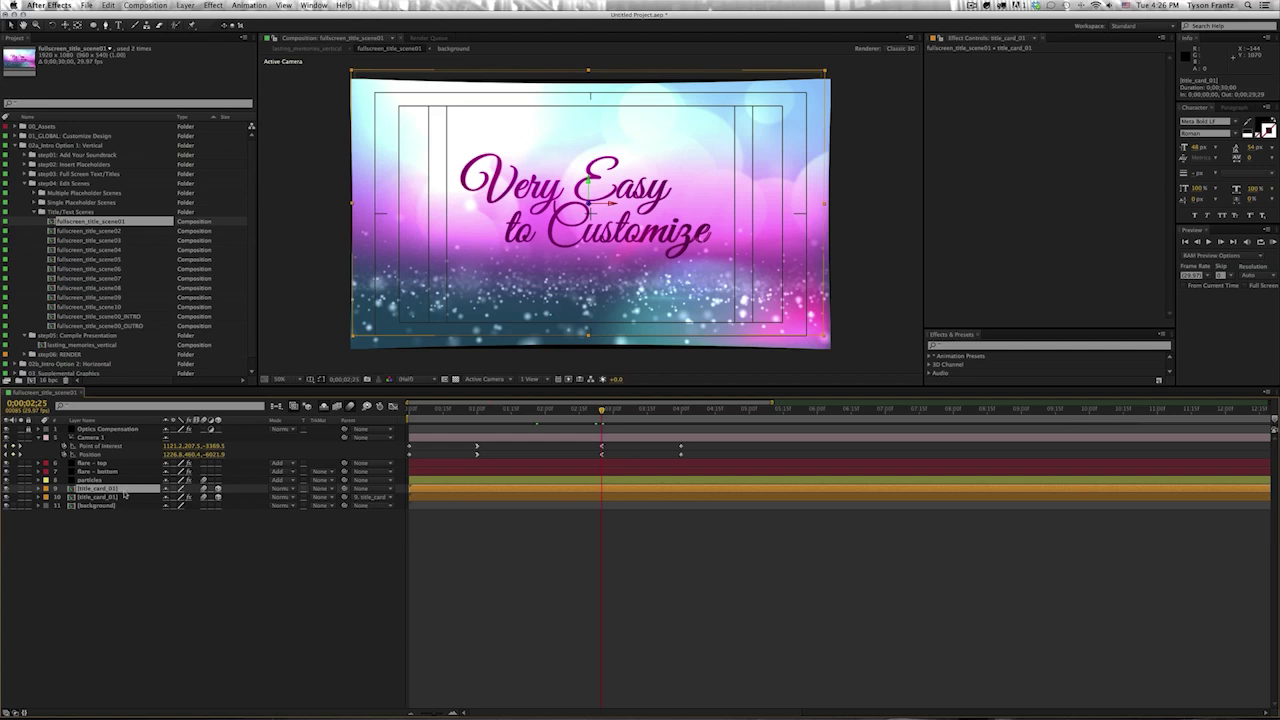
left_click(113, 497)
- Keyframe the title card's Scale and set it to 50%
key("s")
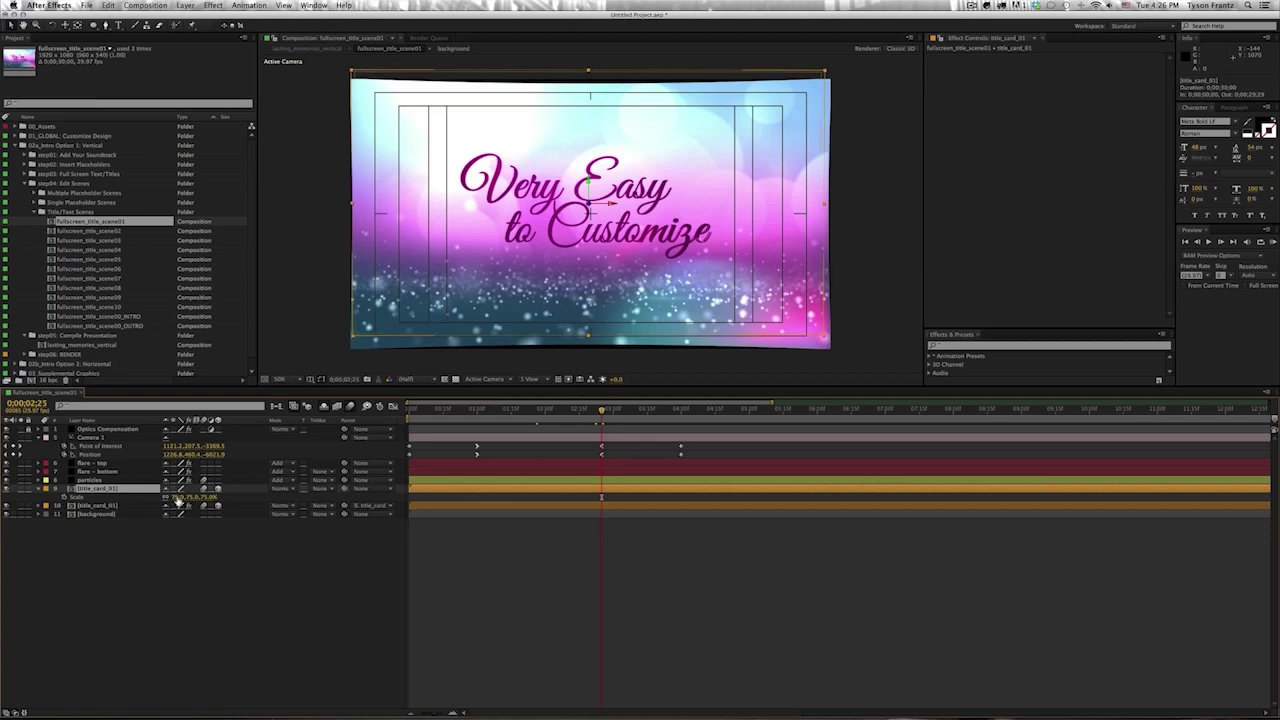
left_click(63, 497)
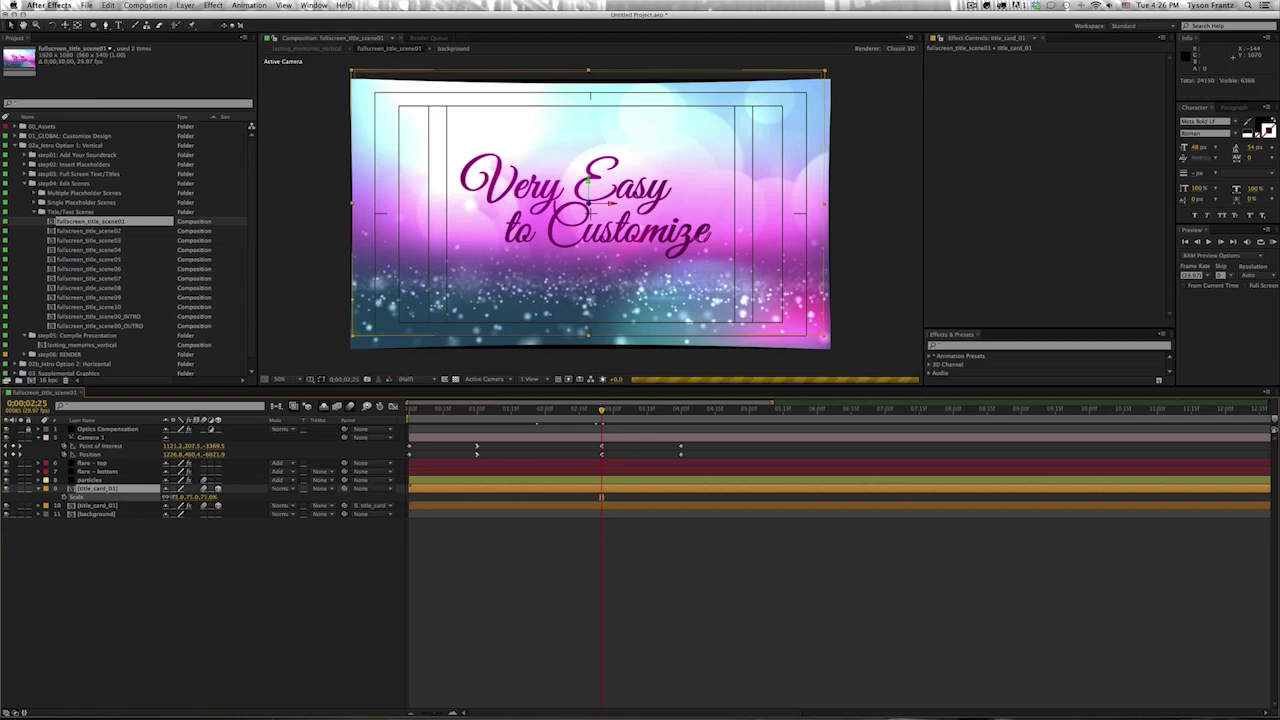
left_click_drag(188, 497, 179, 497)
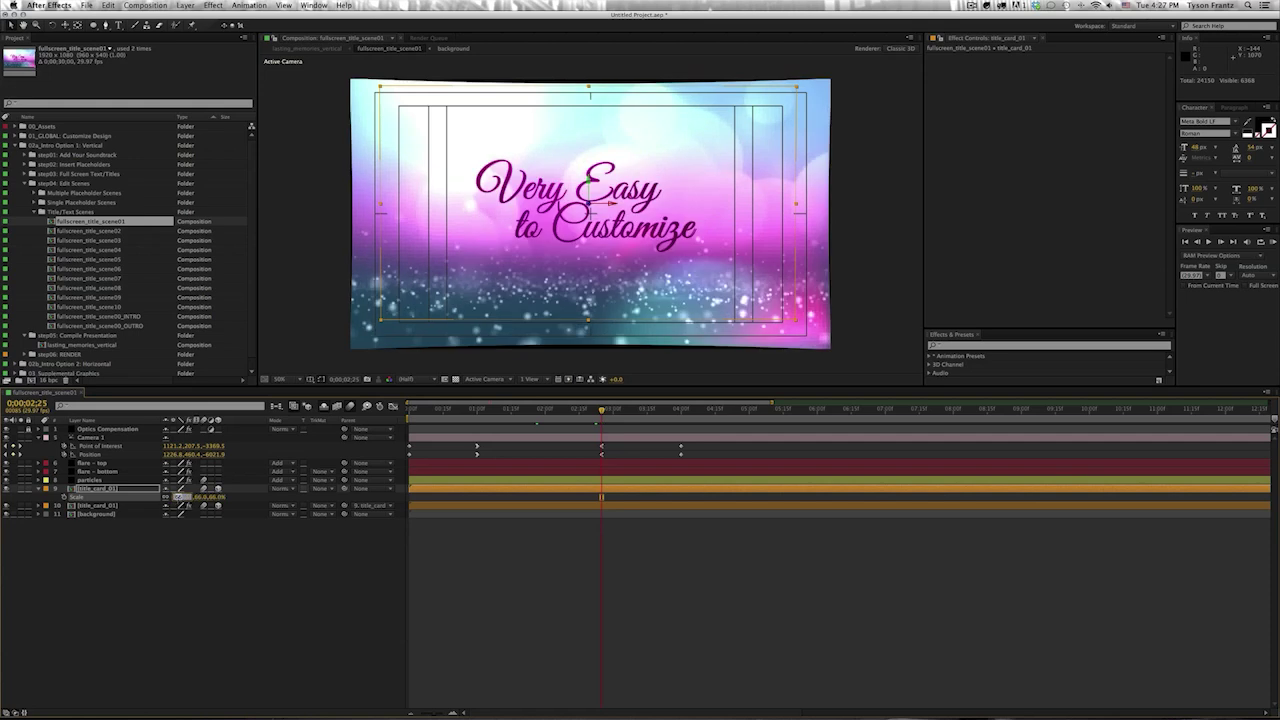
type("50")
key("Return")
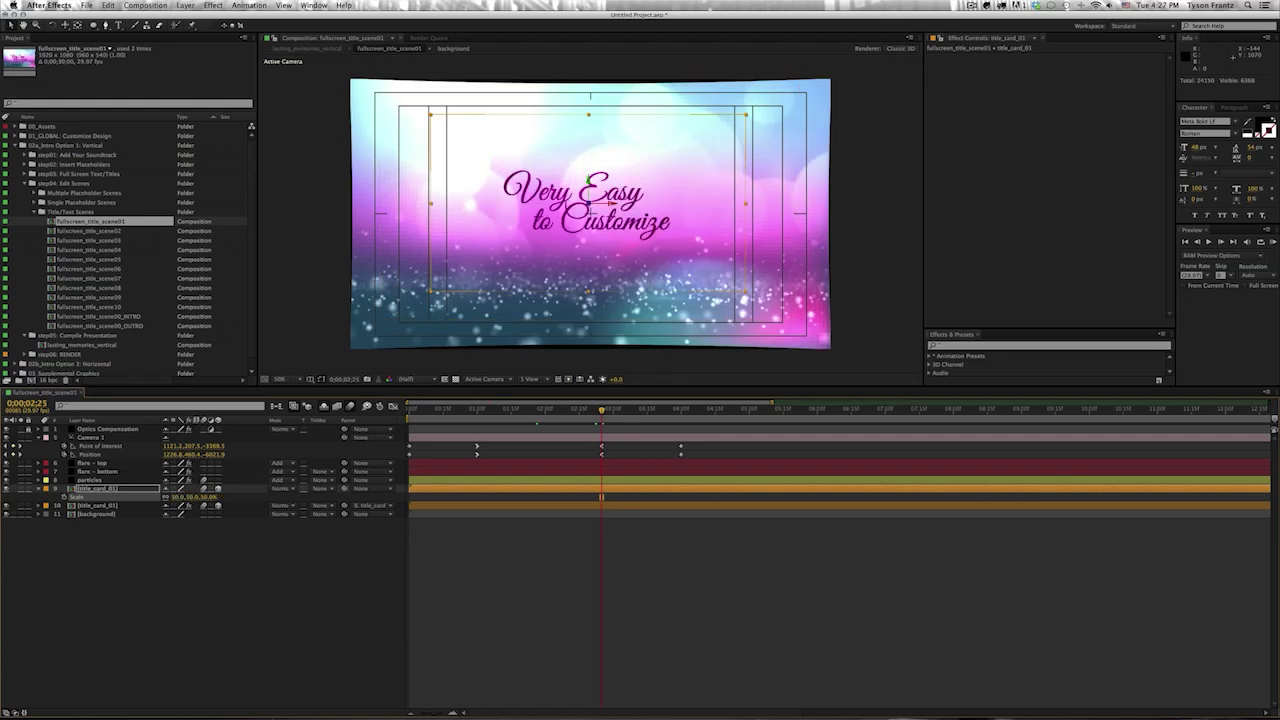
- Undo the scale change, close the title comp, and select fullscreen_title_scene03
left_click(750, 619)
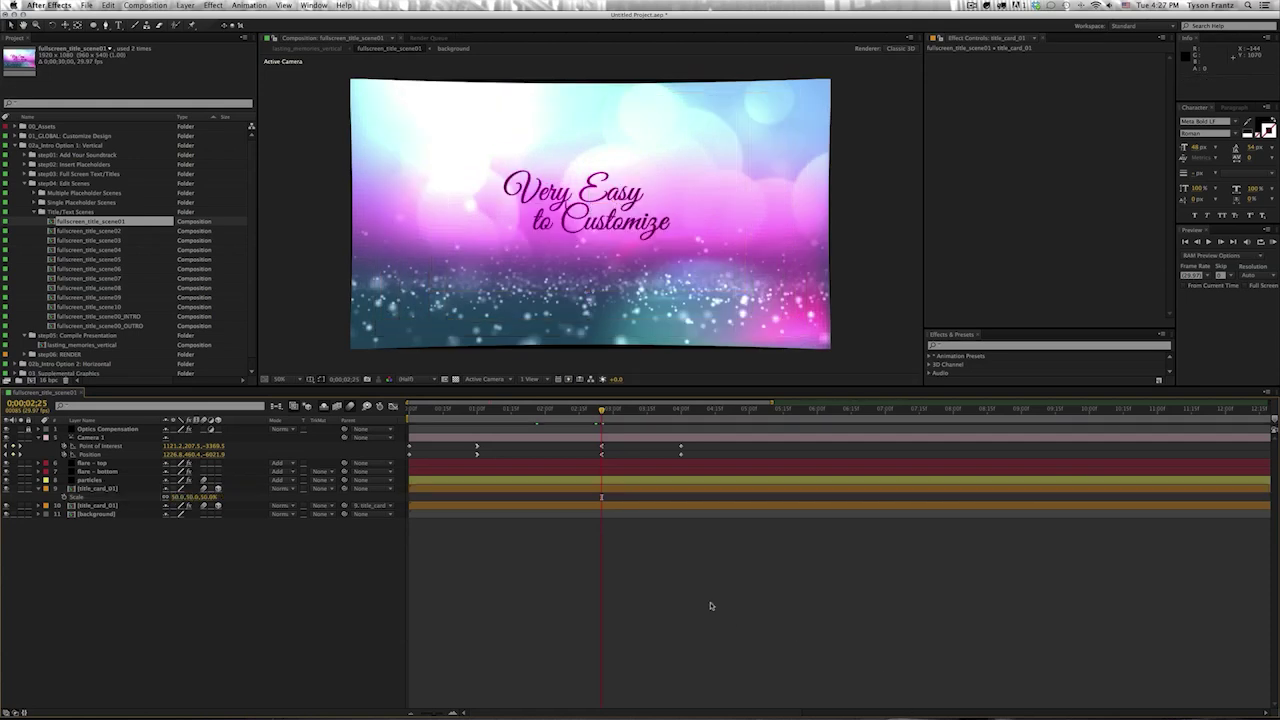
key("ctrl+z")
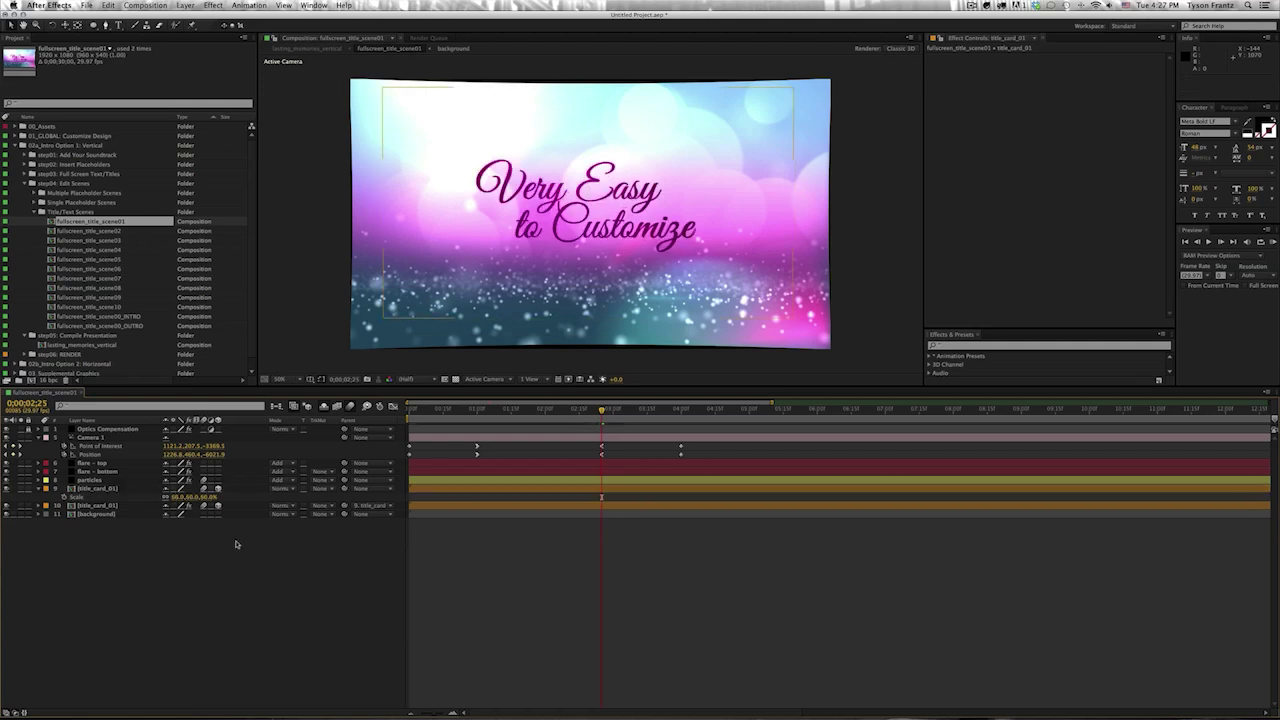
key("ctrl+w")
left_click(85, 242)
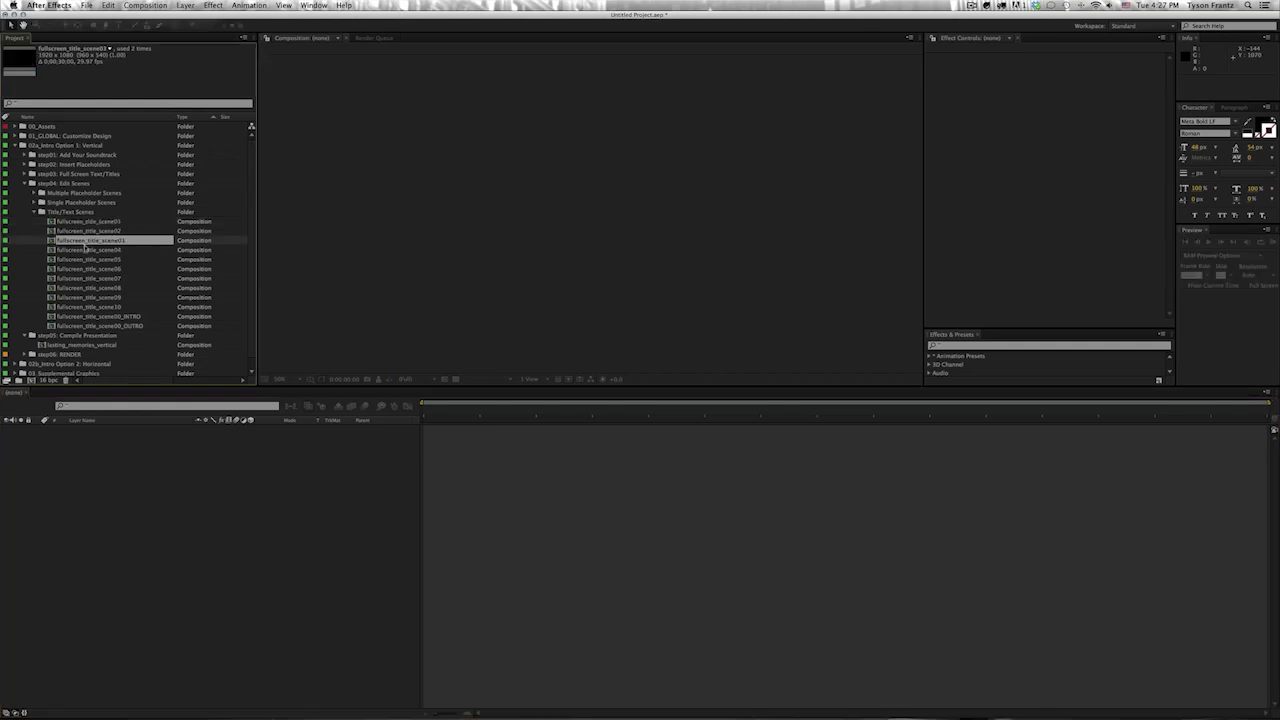
- Collapse the Title/Text Scenes and step04 folders and open lasting_memories_vertical
left_click(34, 212)
left_click(28, 184)
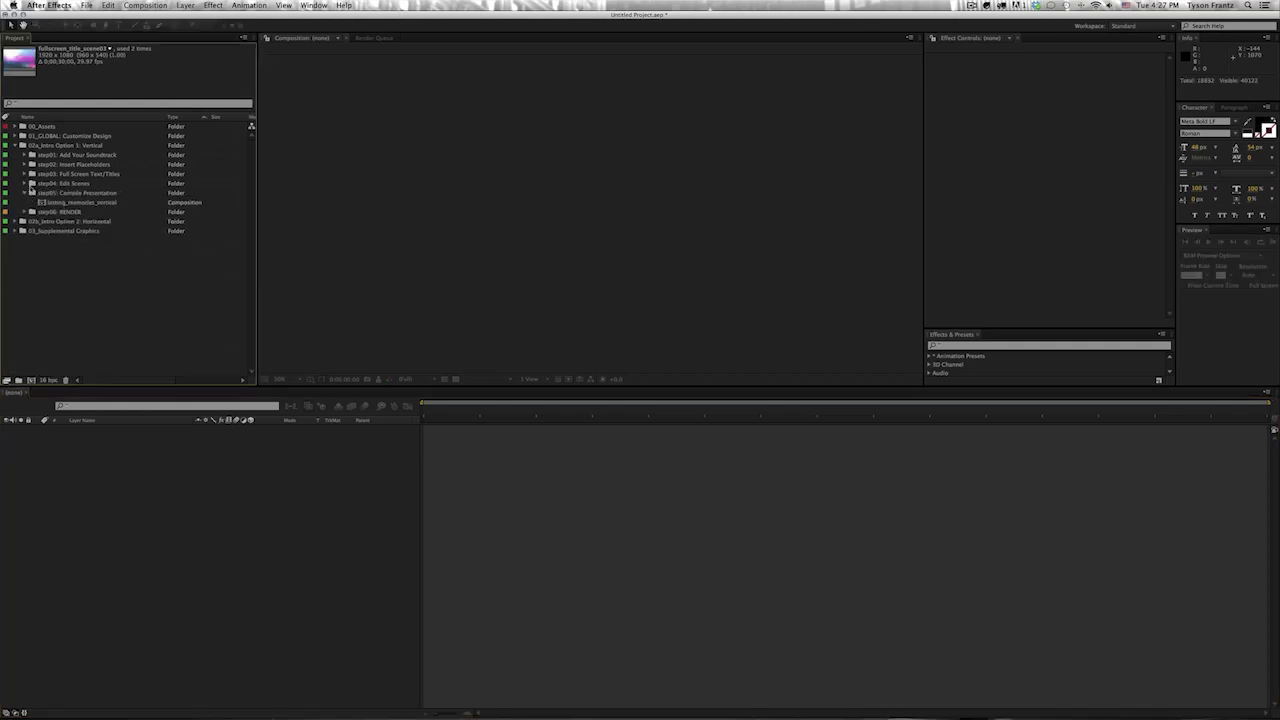
left_click(80, 193)
left_click(74, 203)
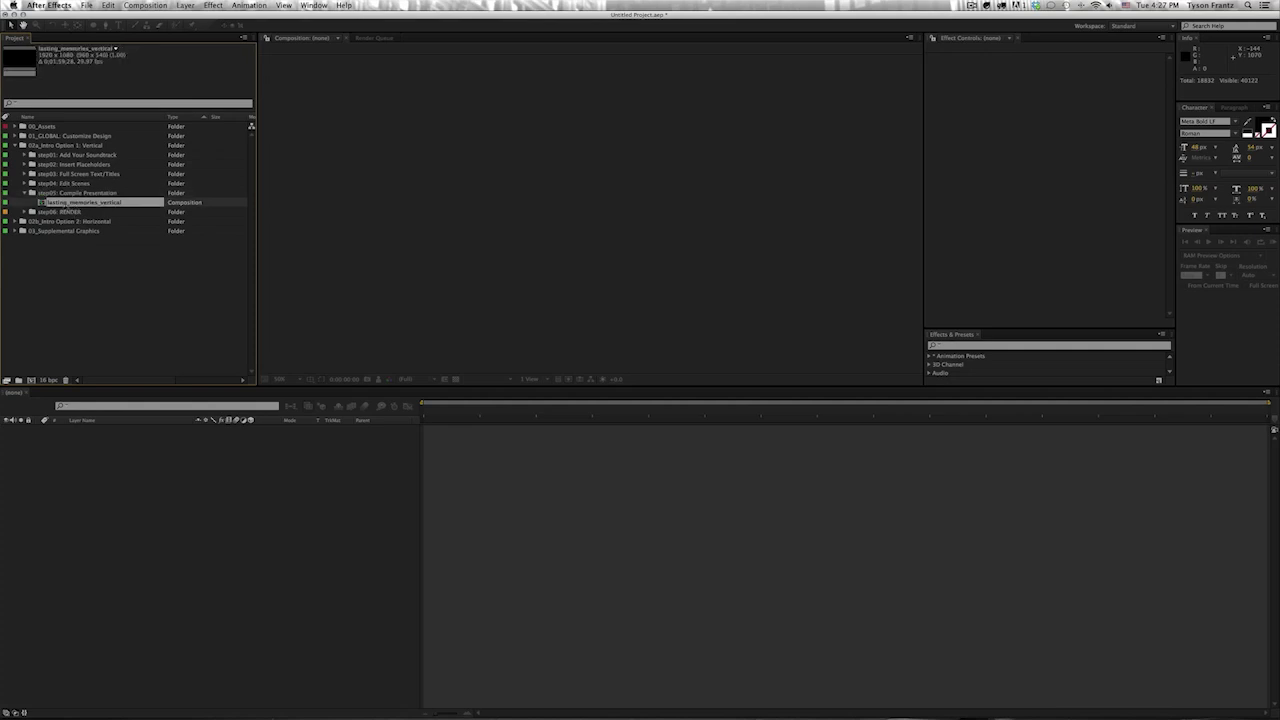
double_click(60, 203)
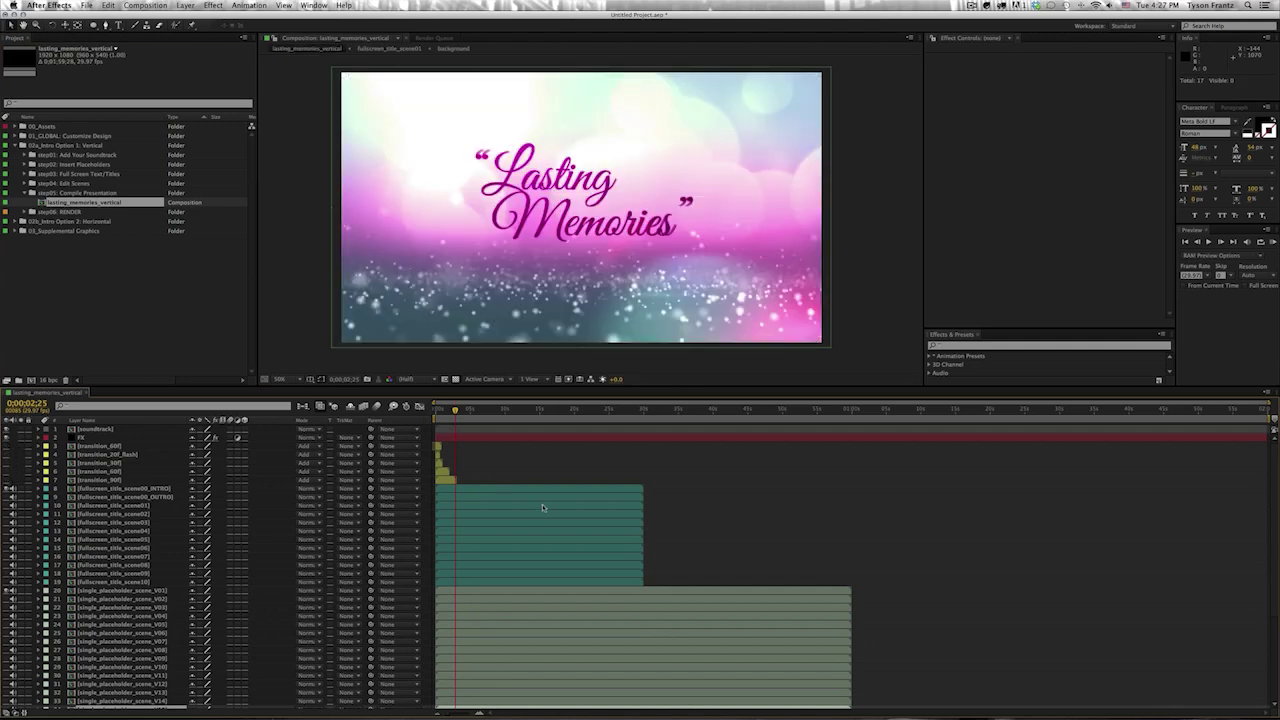
- Browse the timeline layers and select the fullscreen_title_scene00_INTRO layer
scroll(629, 512, "down", 1)
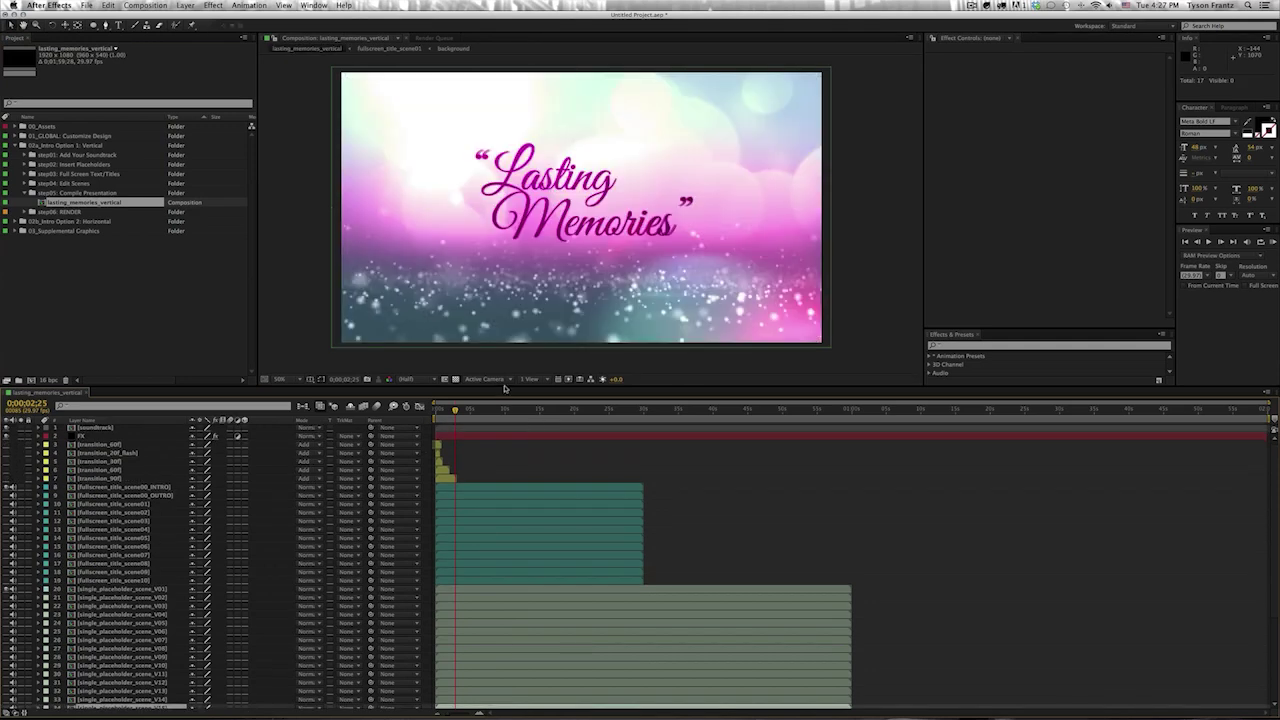
left_click_drag(505, 388, 505, 362)
scroll(610, 501, "down", 1)
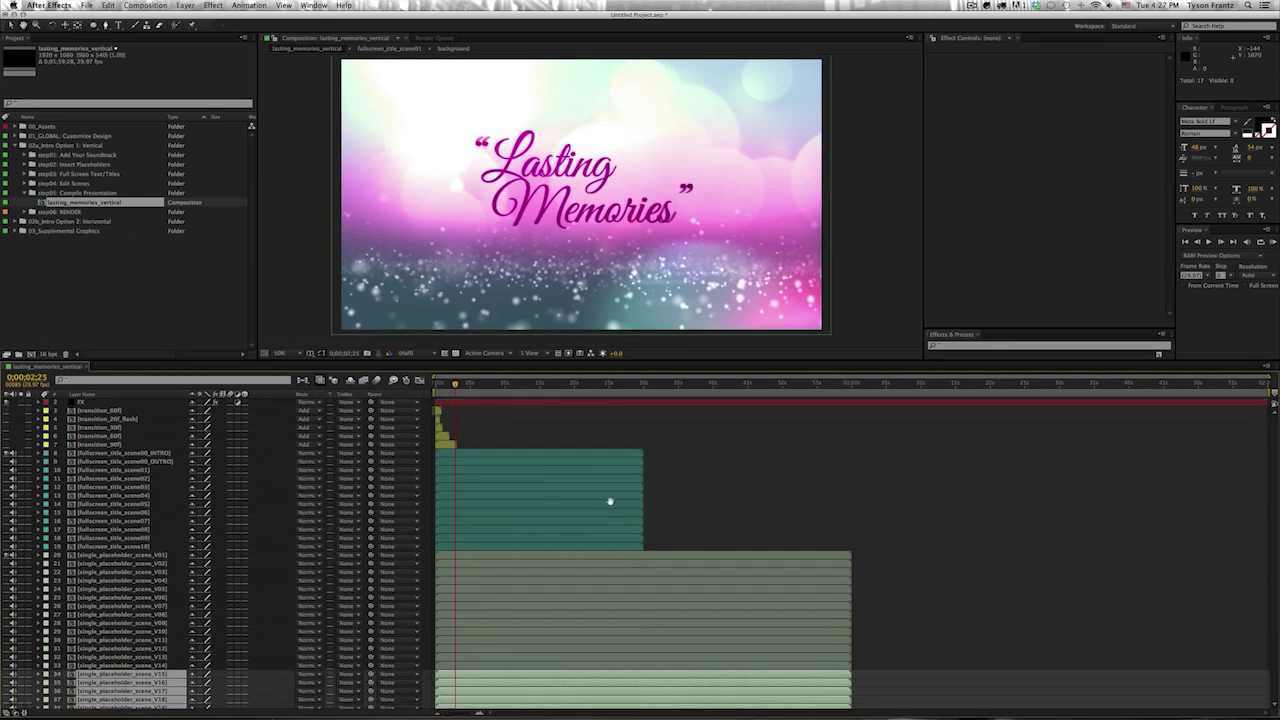
scroll(580, 471, "down", 5)
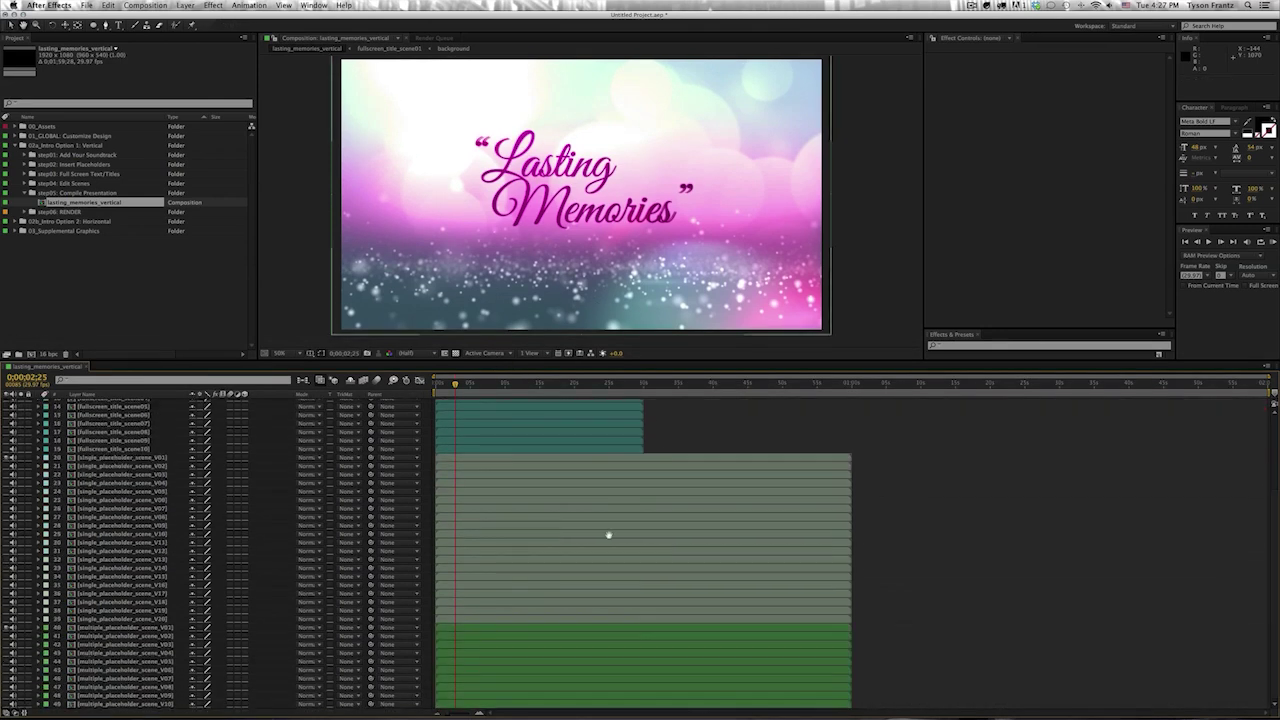
scroll(608, 535, "up", 6)
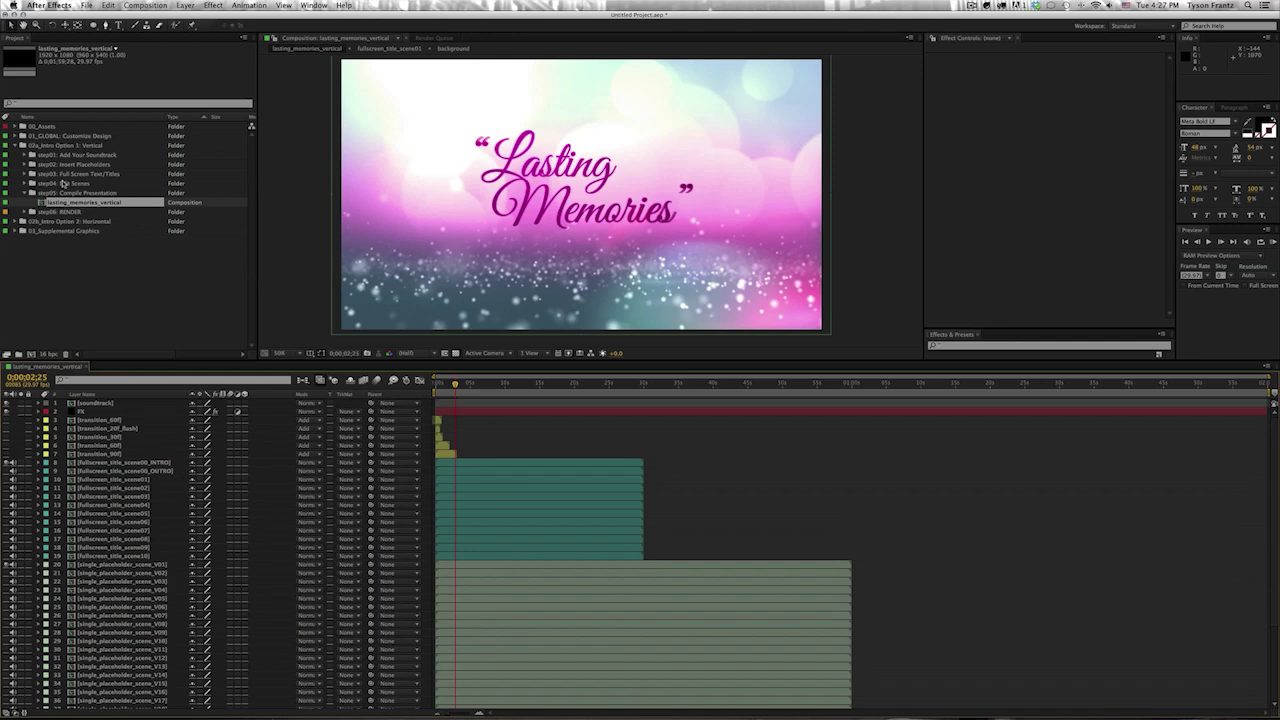
left_click(63, 184)
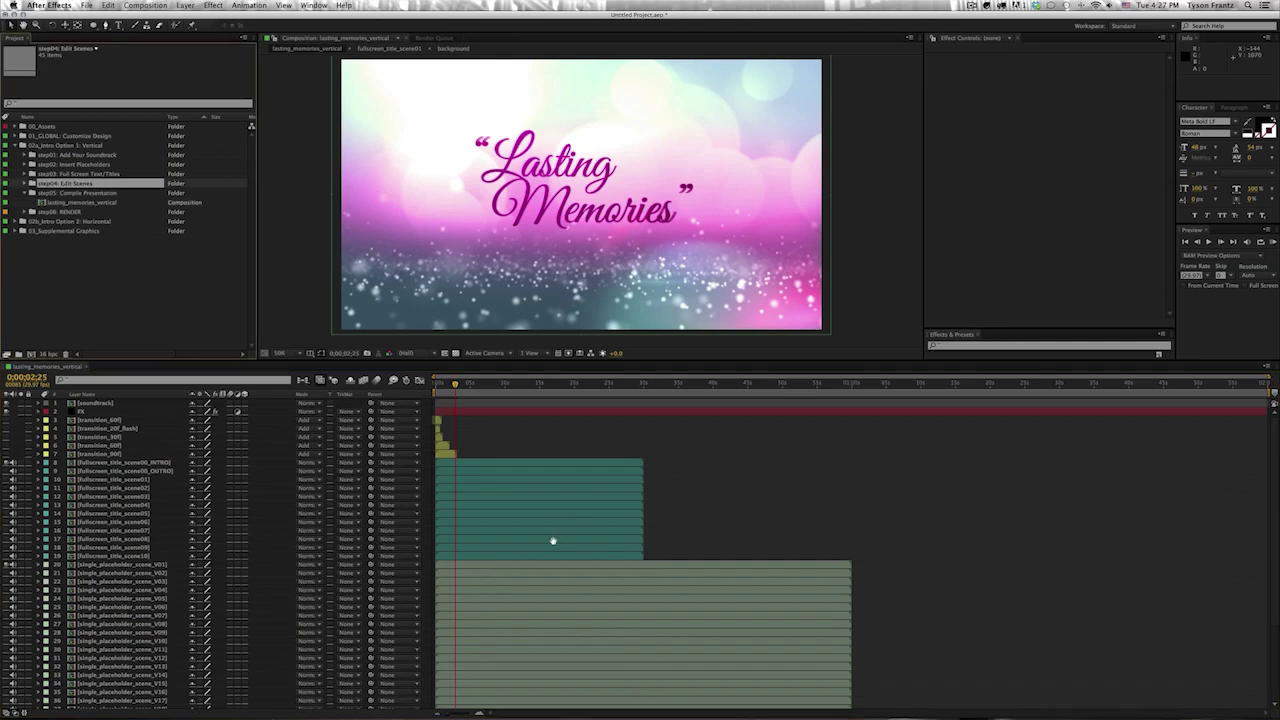
scroll(553, 541, "down", 3)
scroll(557, 543, "up", 3)
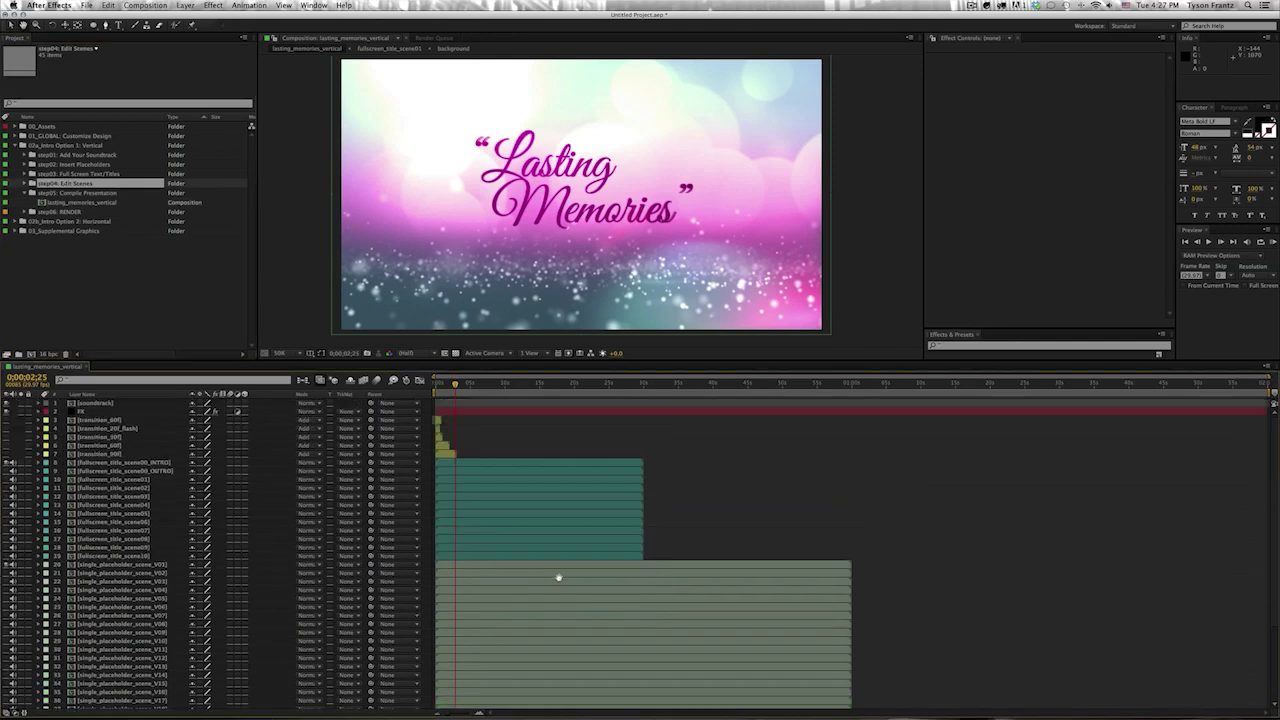
left_click(521, 463)
- Zoom the timeline in, move to 0;00;03;13, and inspect the OUTRO and V01 layers
scroll(572, 583, "down", 3)
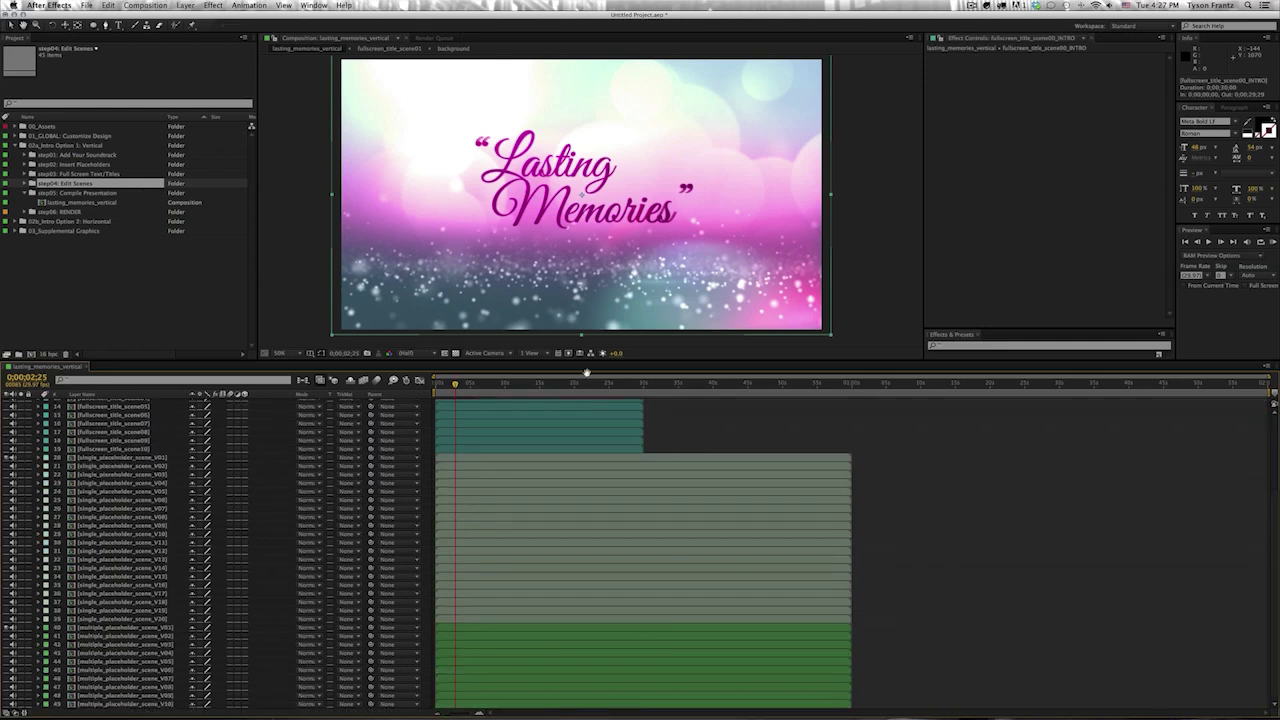
scroll(600, 666, "up", 3)
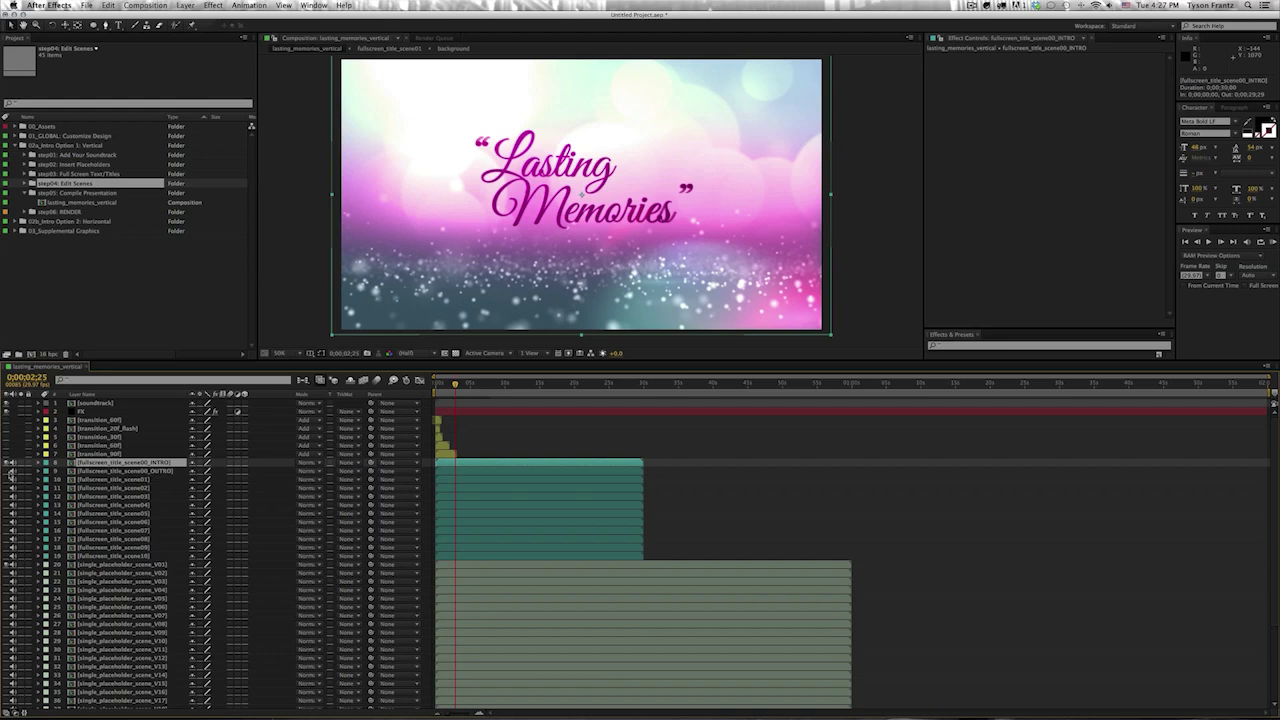
key("equal")
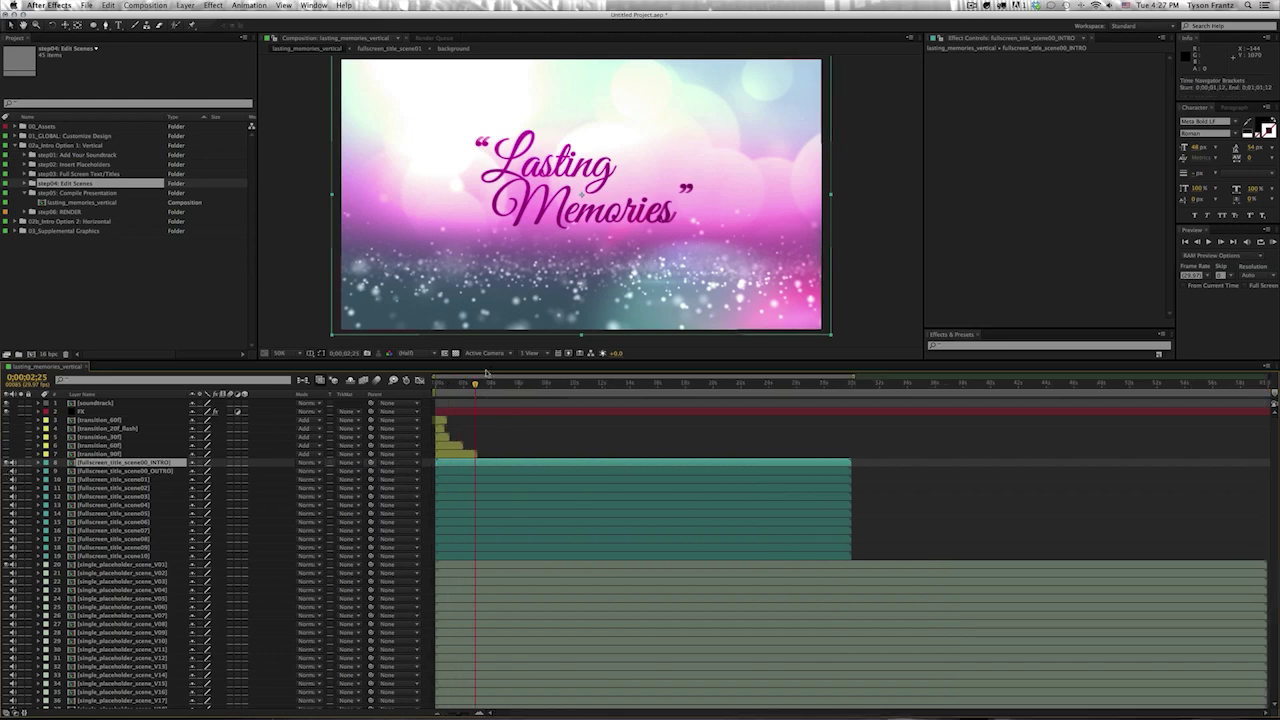
left_click(483, 385)
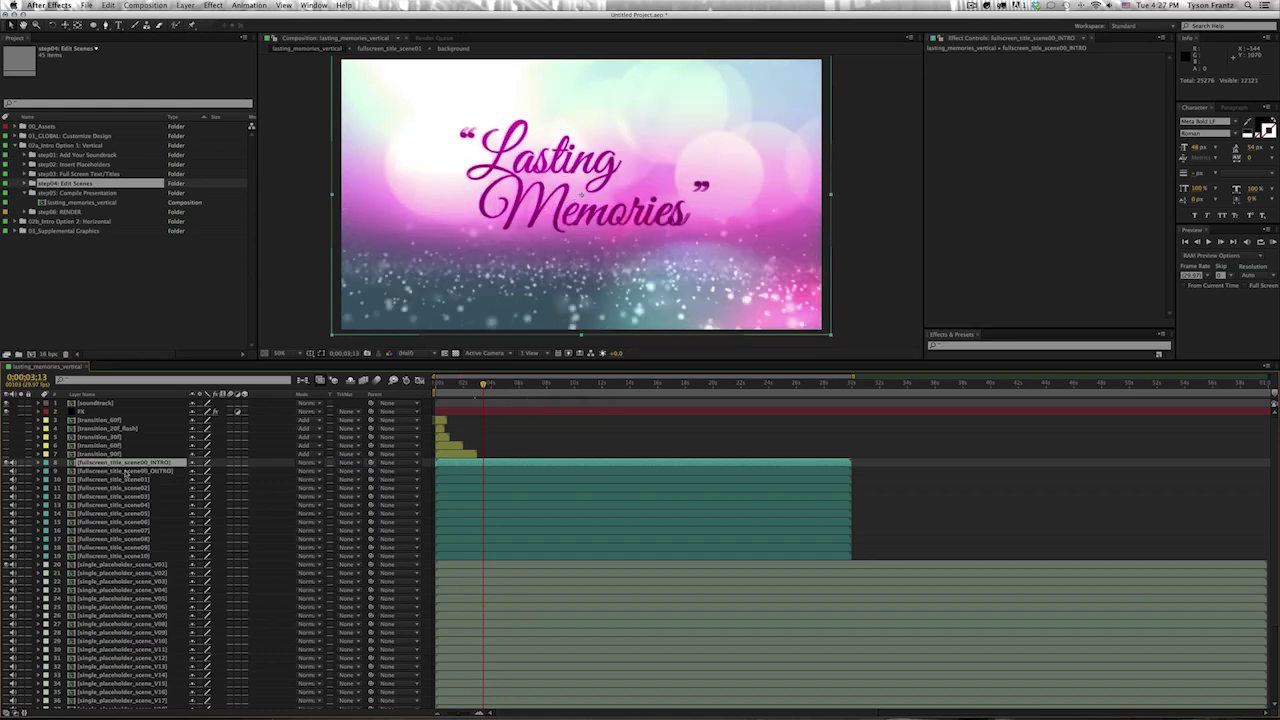
left_click(125, 472)
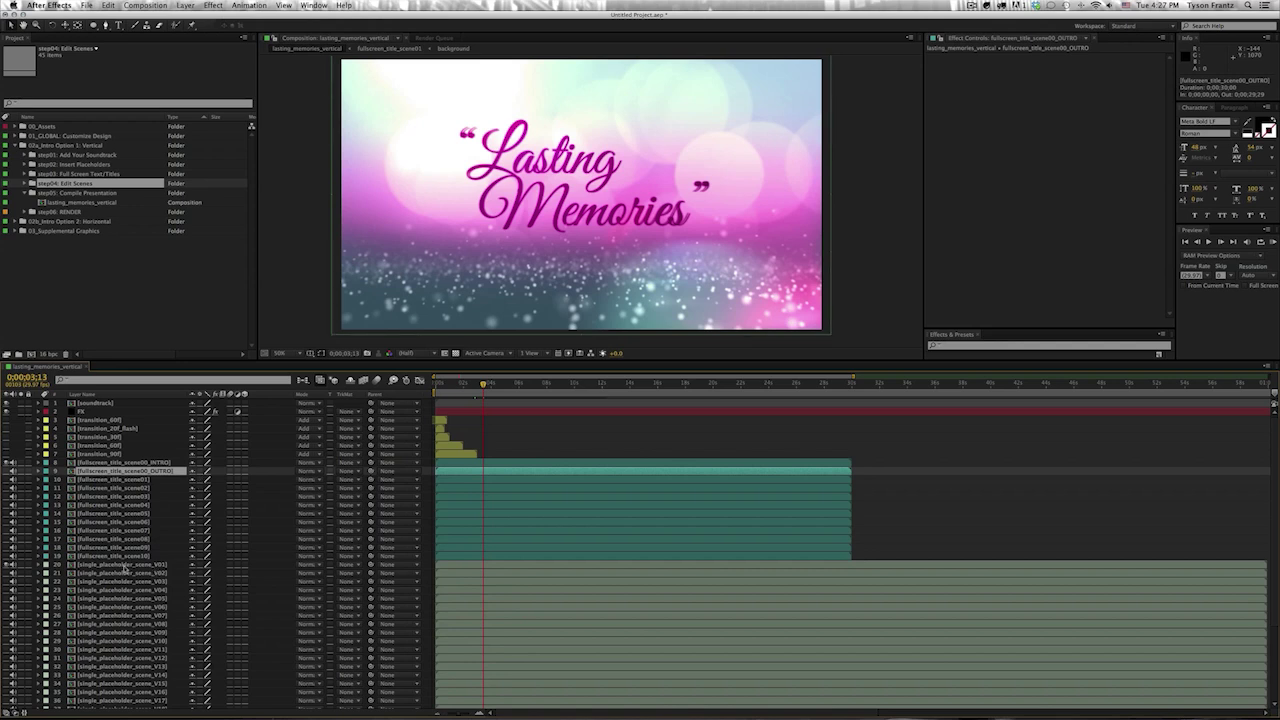
left_click(125, 565)
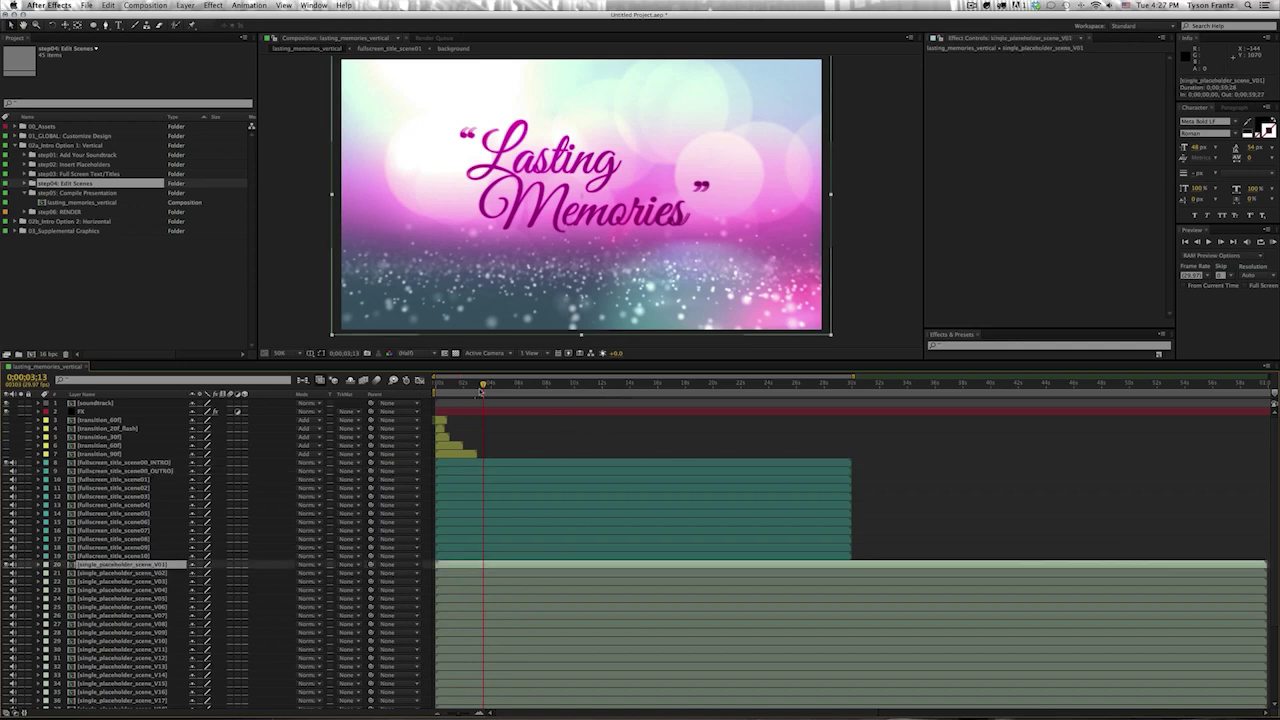
- Open the INTRO precomp, reveal its animated properties, and move to 0;00;02;27
key("equal")
left_click(120, 463)
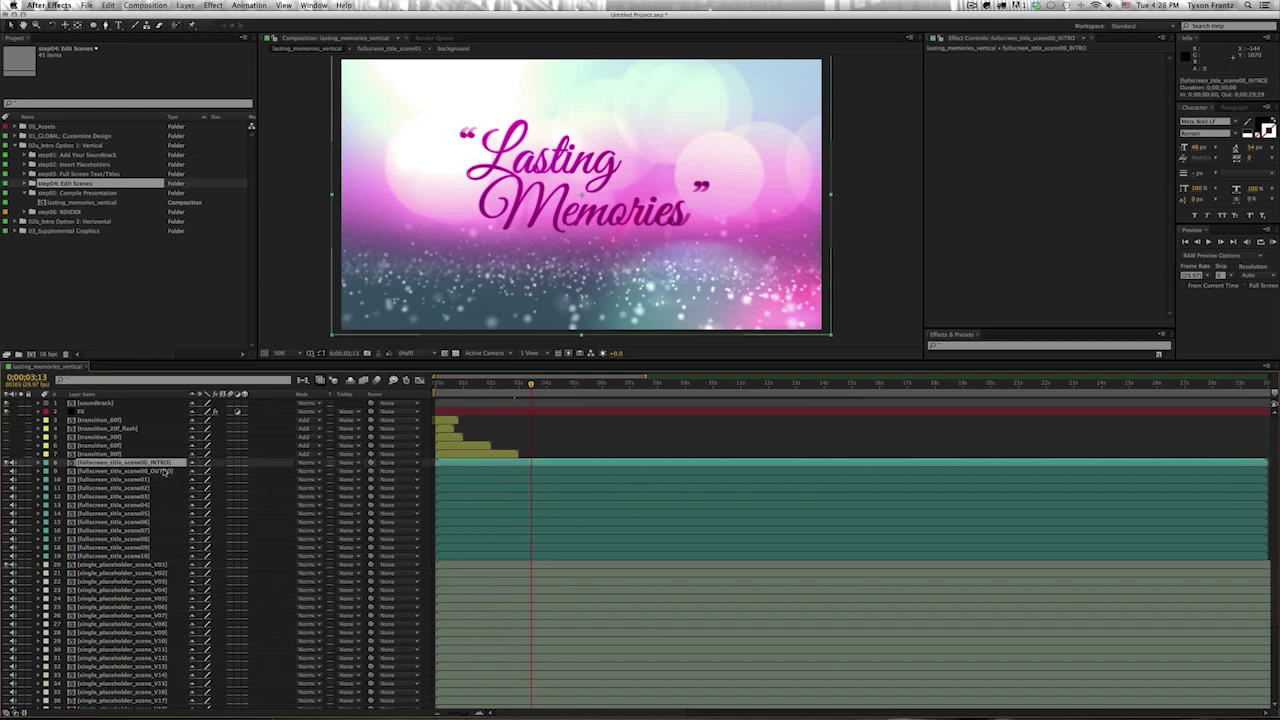
double_click(147, 463)
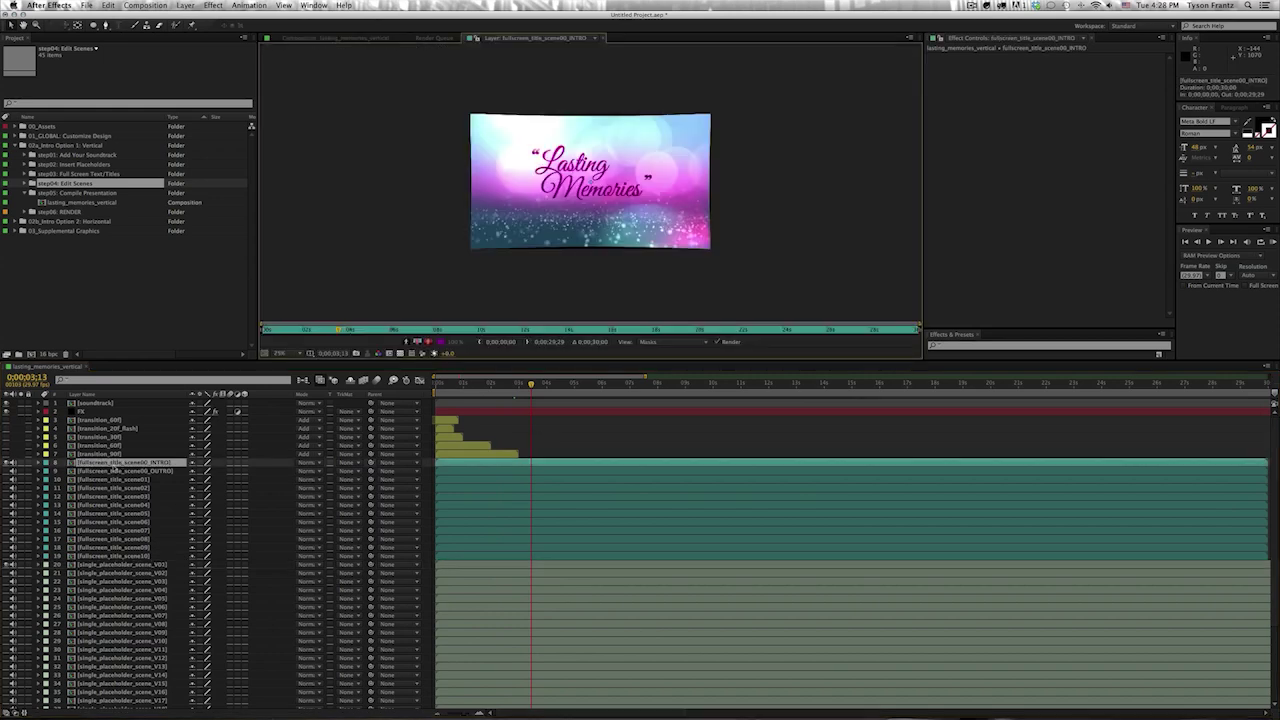
double_click(120, 463)
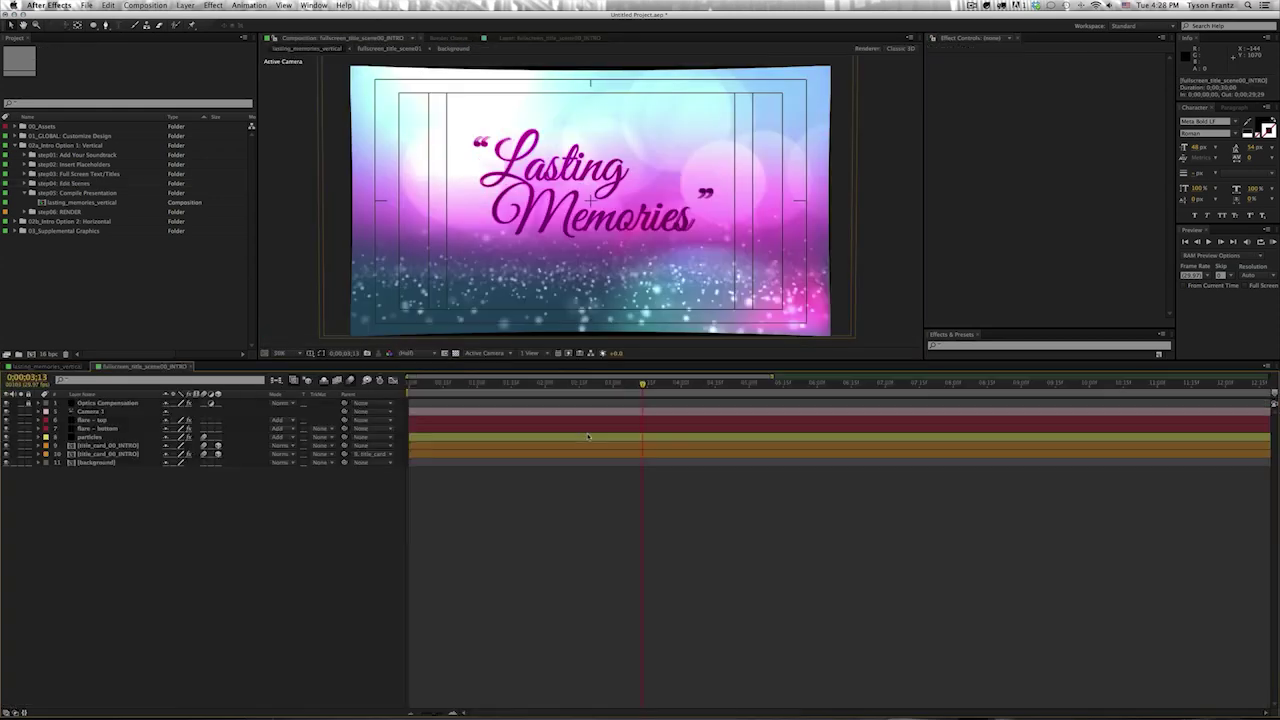
key("u")
left_click(607, 386)
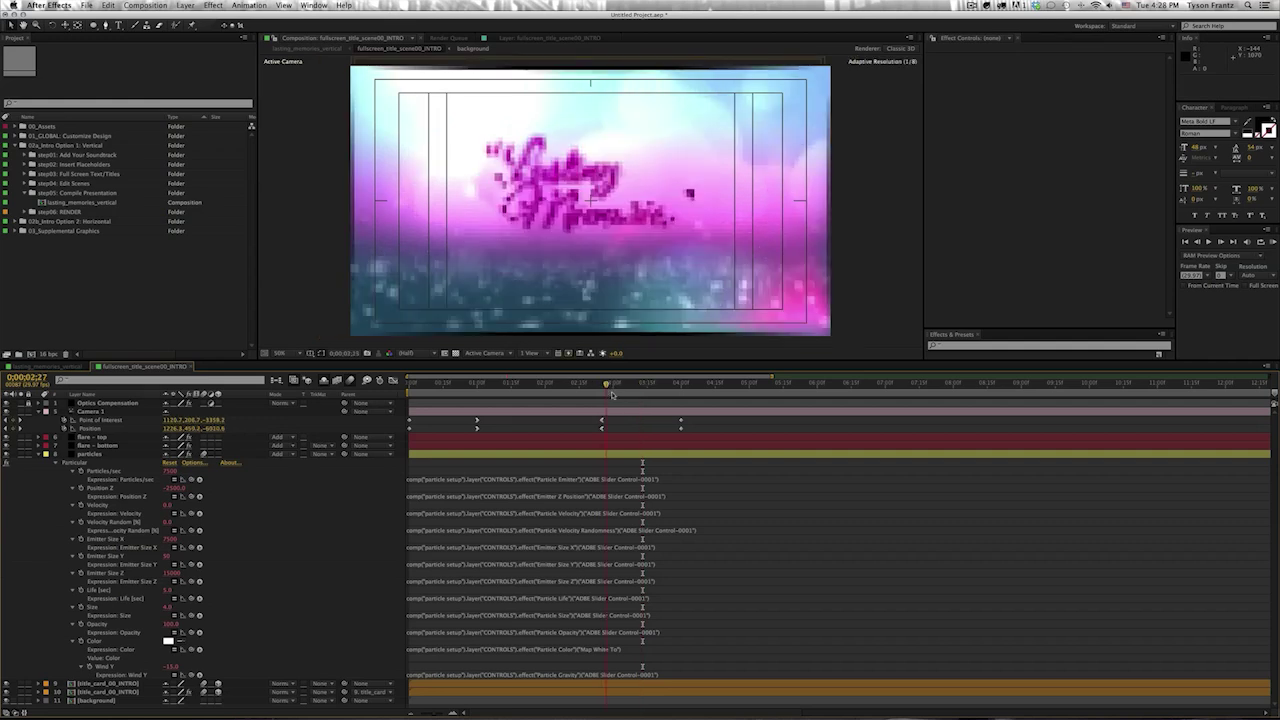
- Return to lasting_memories_vertical and drag multiple_placeholder_scene_V01 up to layer 9
left_click(155, 367)
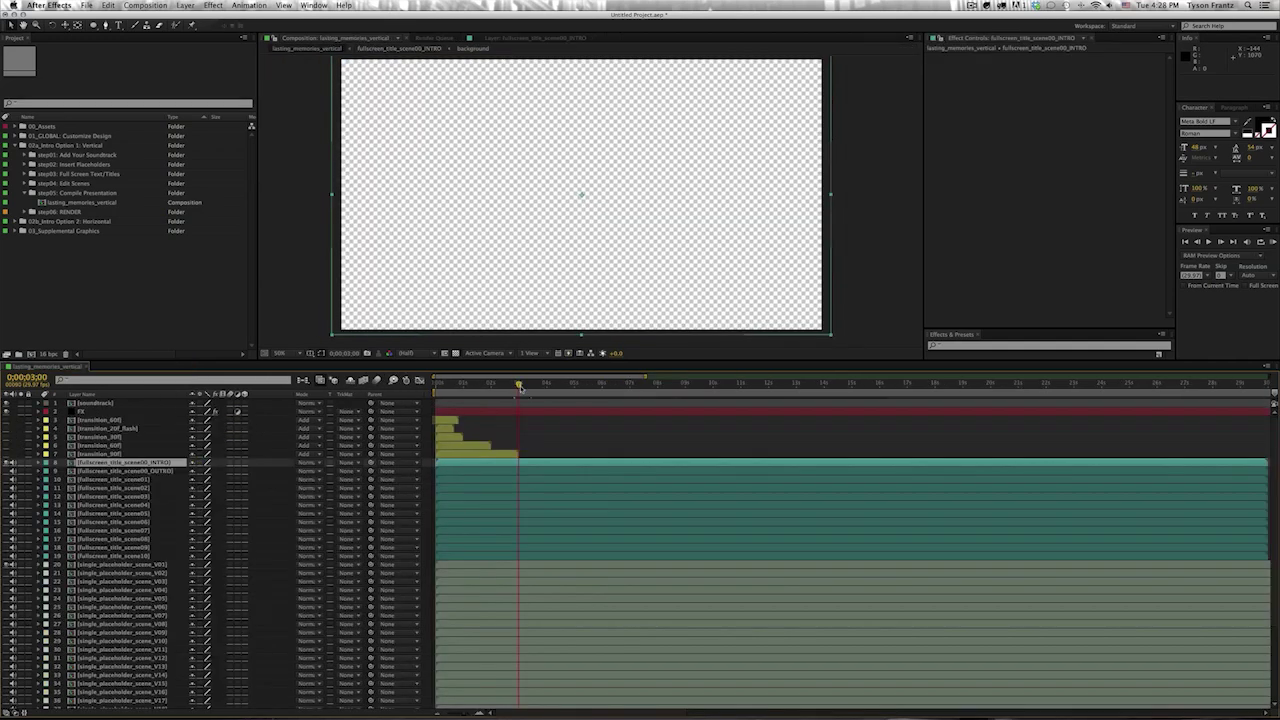
left_click(120, 564)
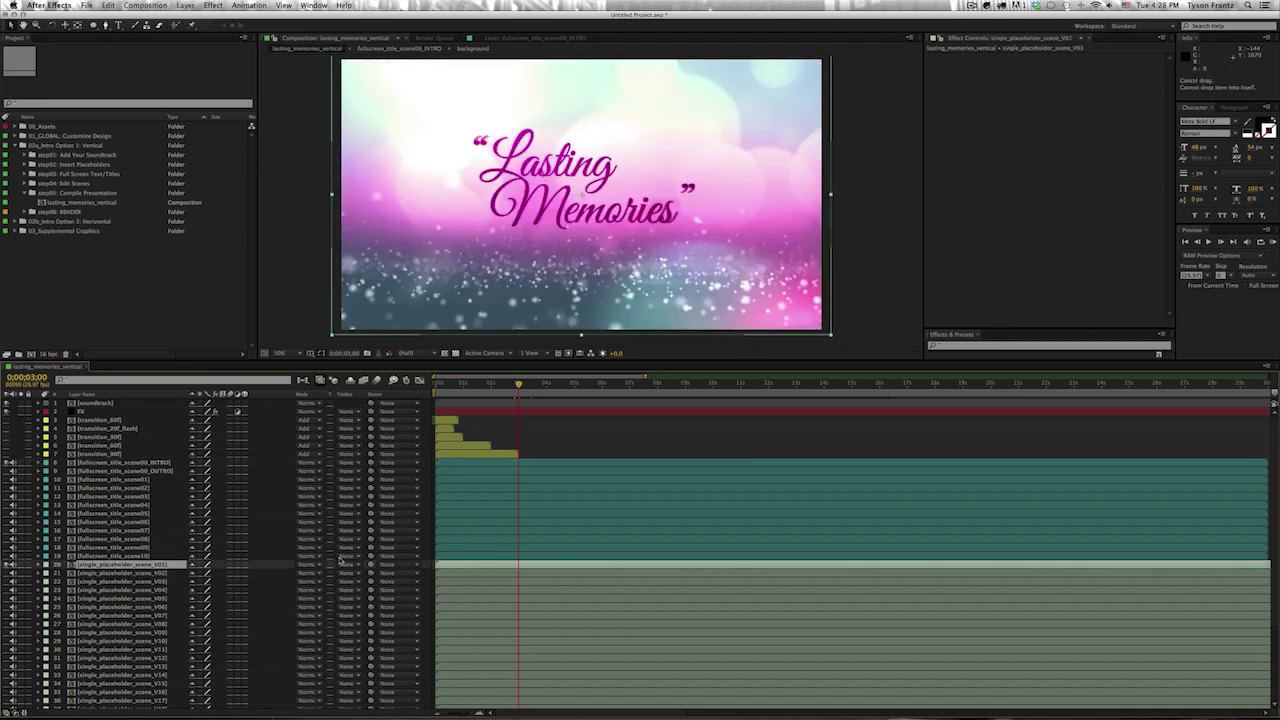
scroll(157, 580, "down", 3)
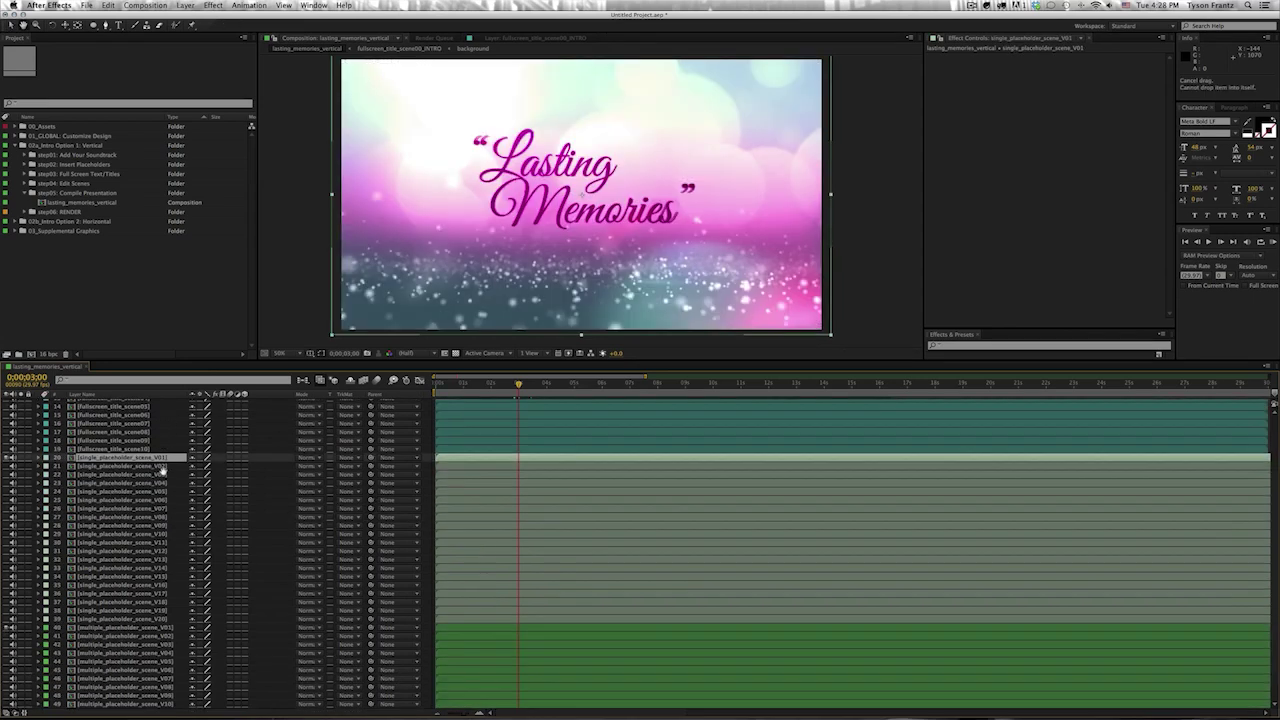
scroll(163, 590, "up", 3)
scroll(161, 548, "down", 3)
left_click(92, 628)
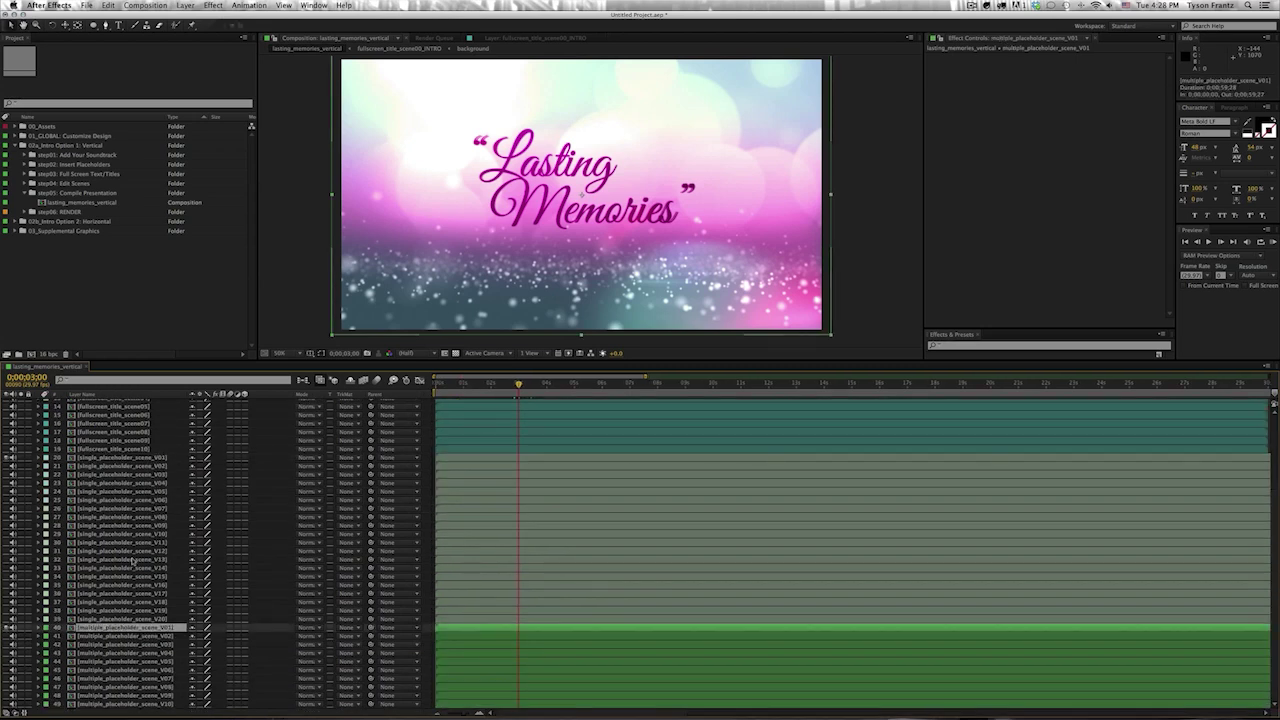
scroll(132, 587, "up", 2)
scroll(131, 640, "up", 2)
left_click_drag(134, 636, 161, 470)
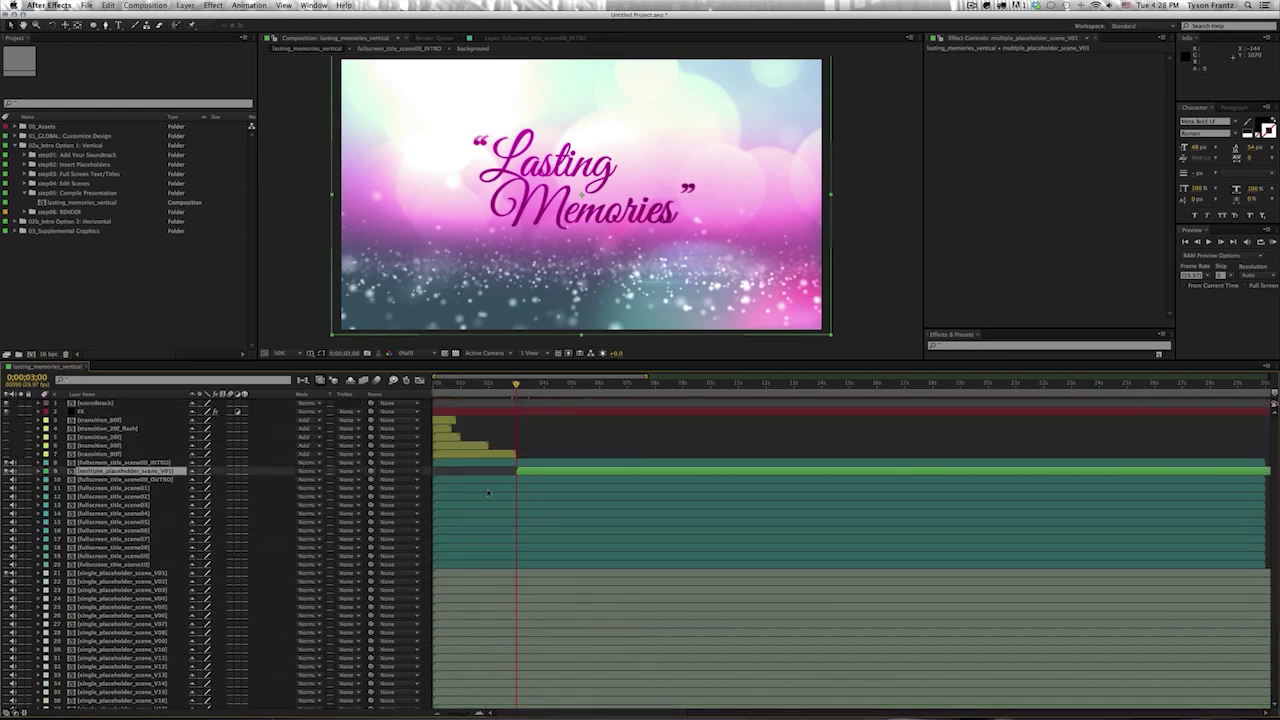
- Trim the INTRO title layer's out-point, then zoom in and step forward to 0;00;03;10
left_click(520, 463)
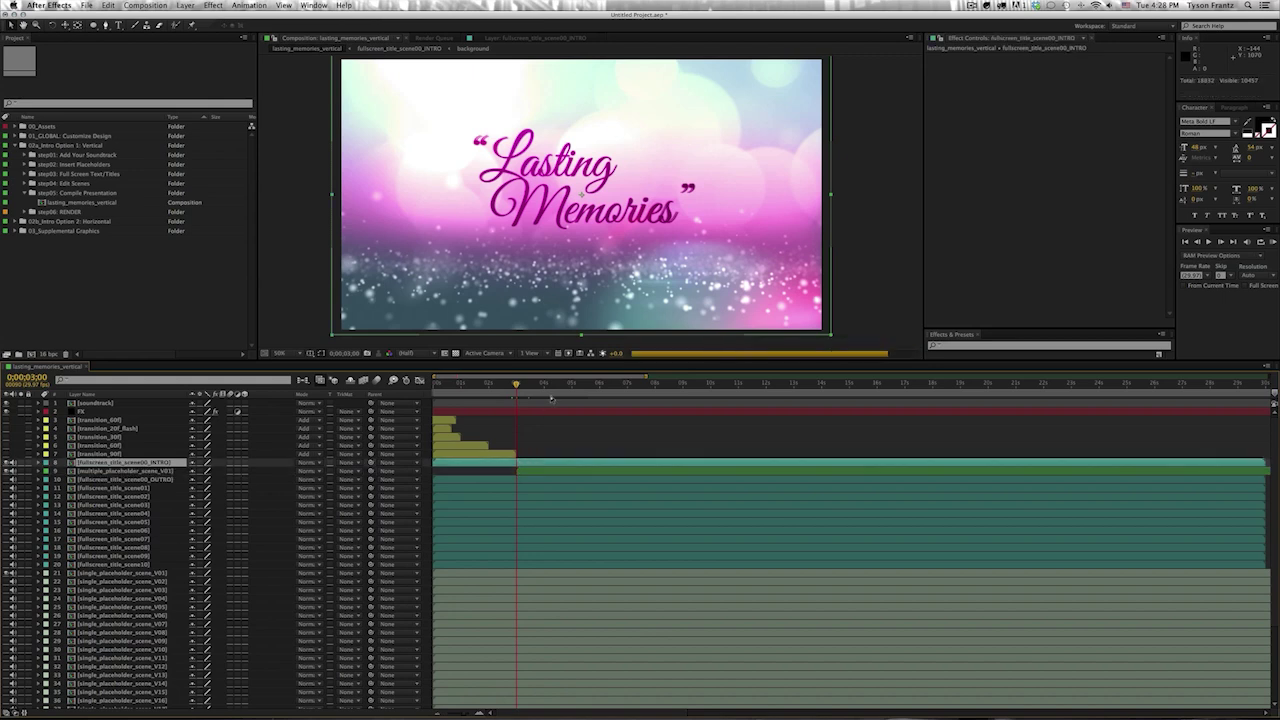
key("alt+bracketright")
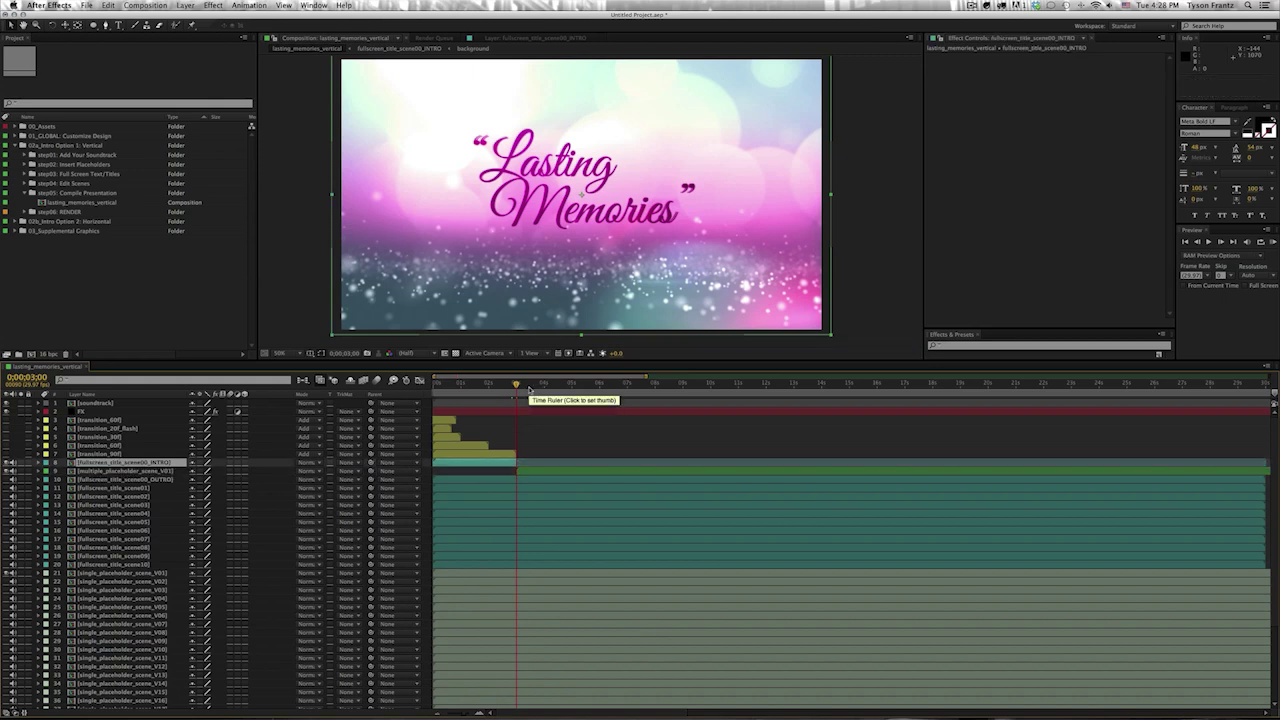
key("equal")
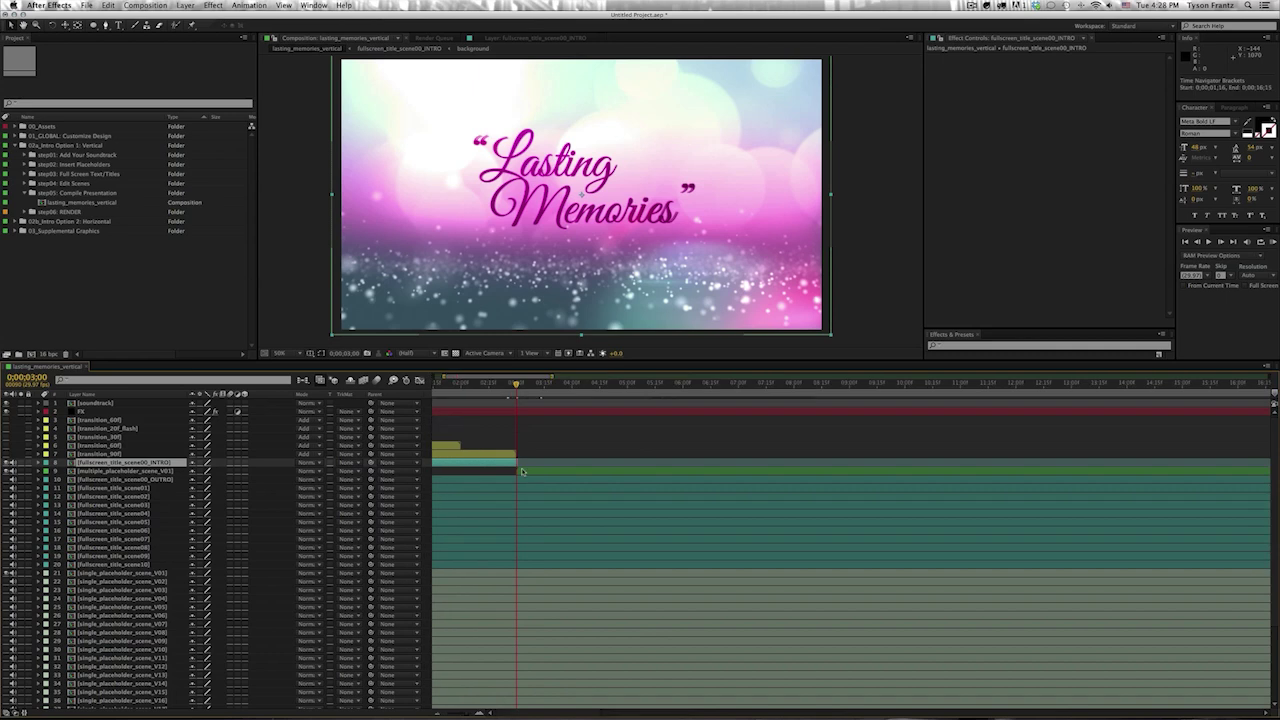
left_click_drag(517, 384, 532, 391)
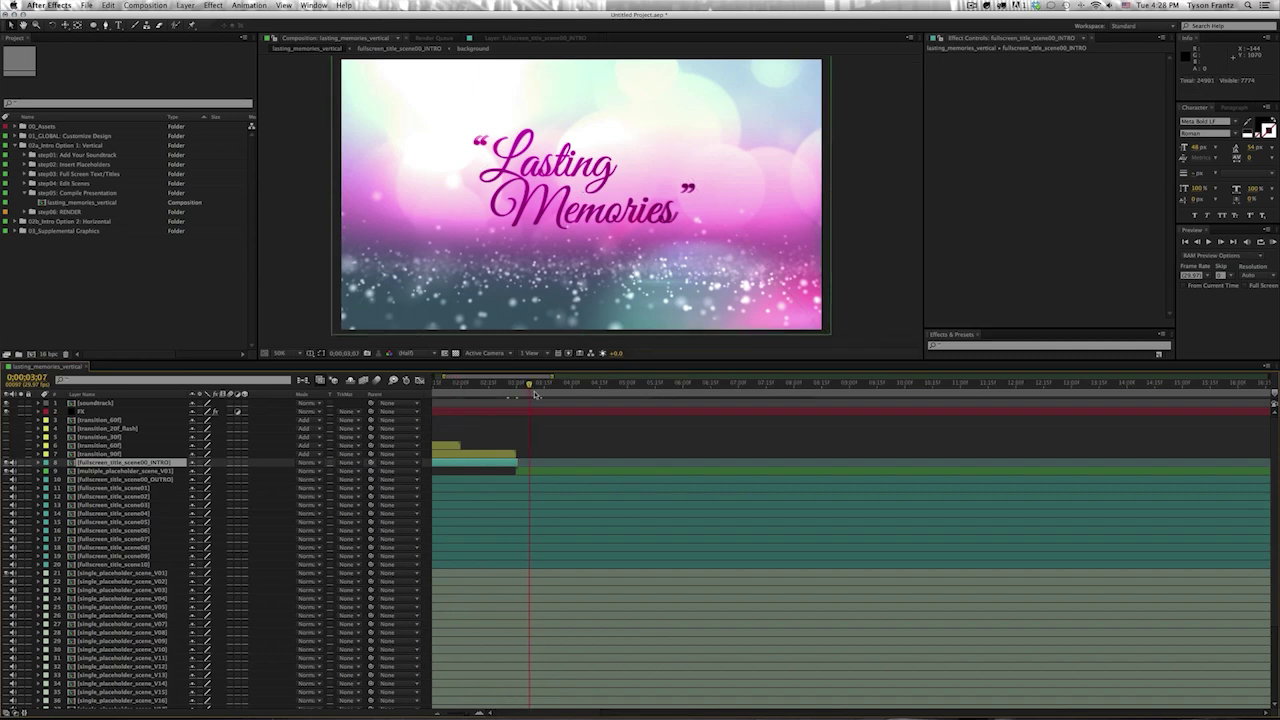
key("Page_Down")
key("Page_Down")
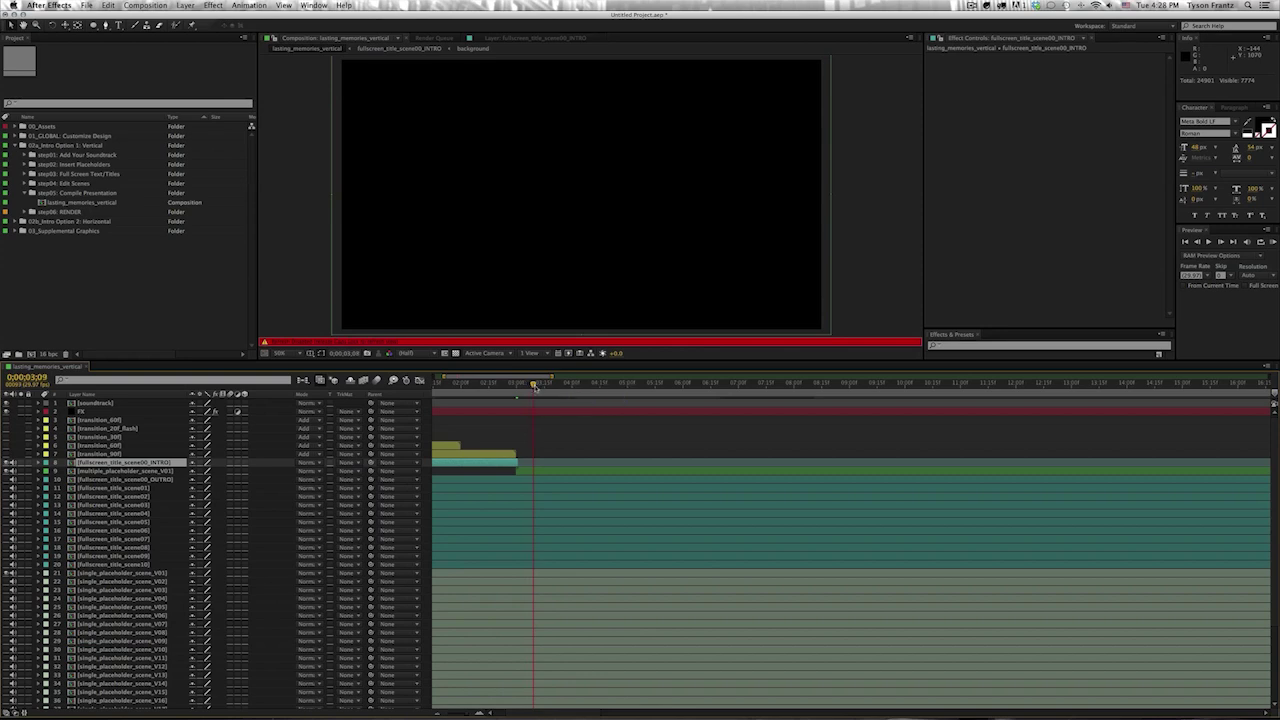
key("Page_Down")
- Start multiple_placeholder_scene_V01 at 0;00;03;10 and extend the INTRO title to end there
left_click(528, 471)
key("alt+bracketleft")
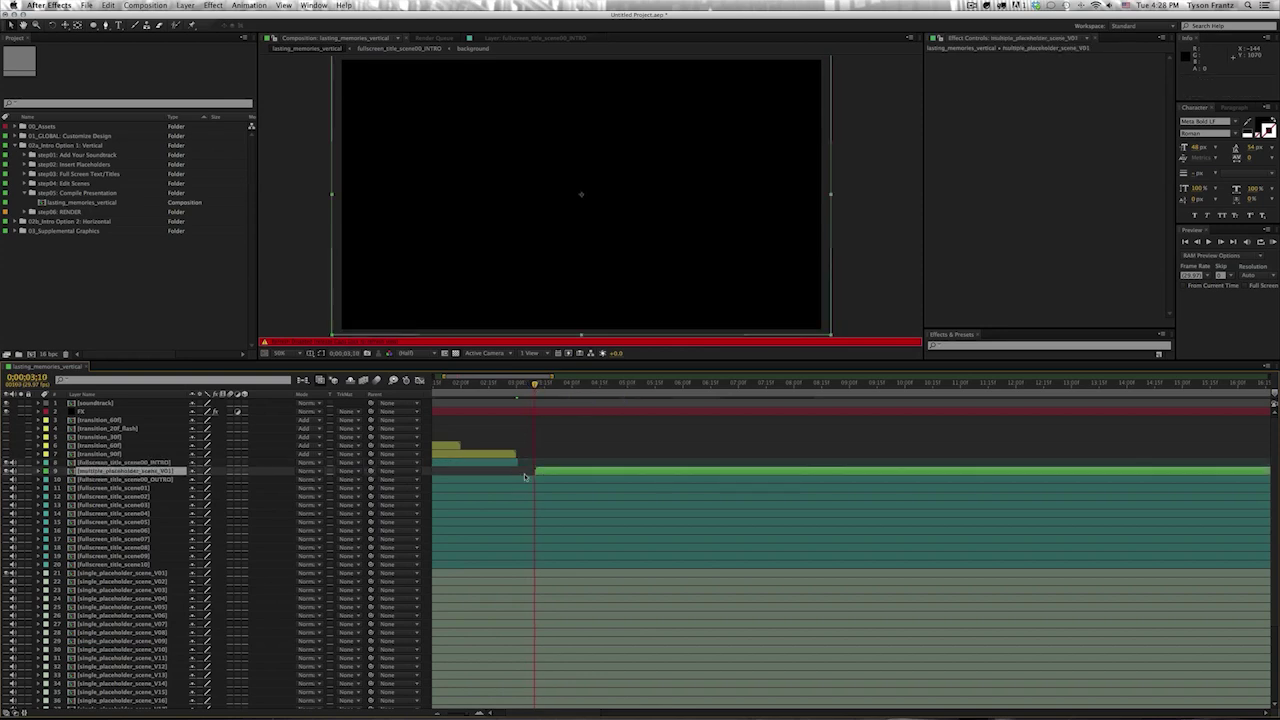
key("ctrl+Up")
key("alt+bracketright")
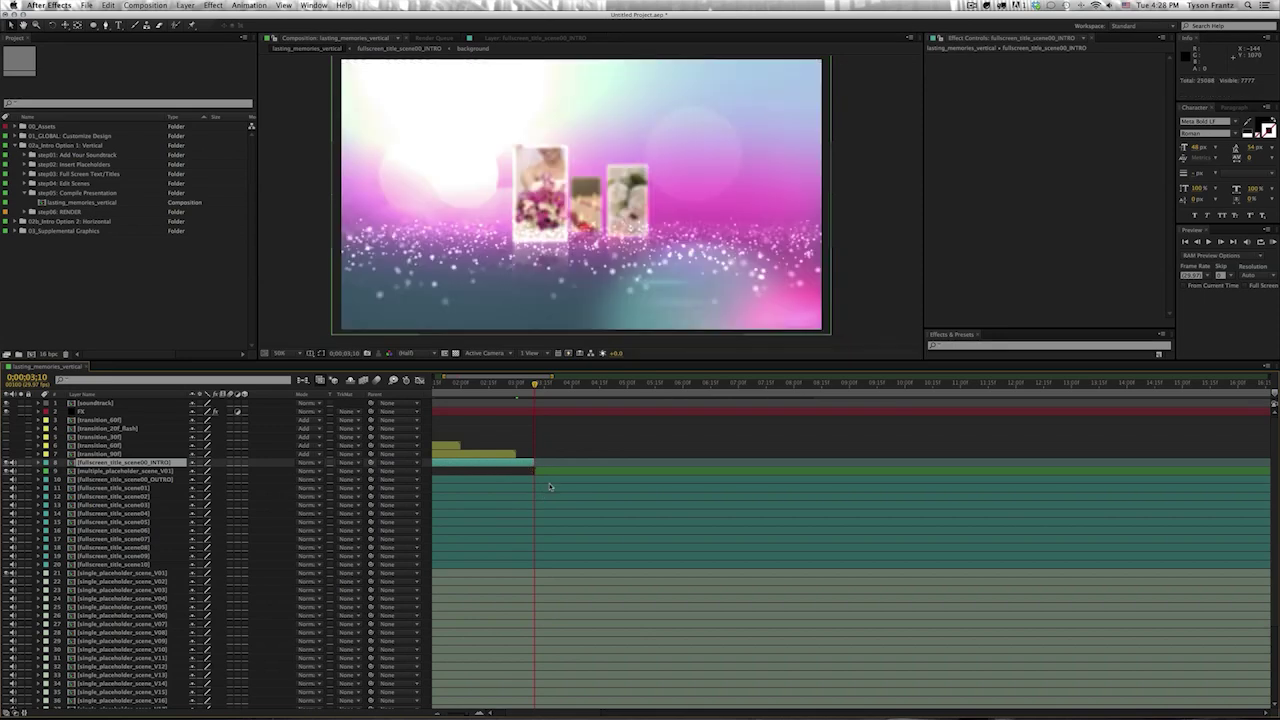
scroll(600, 480, "left", 3)
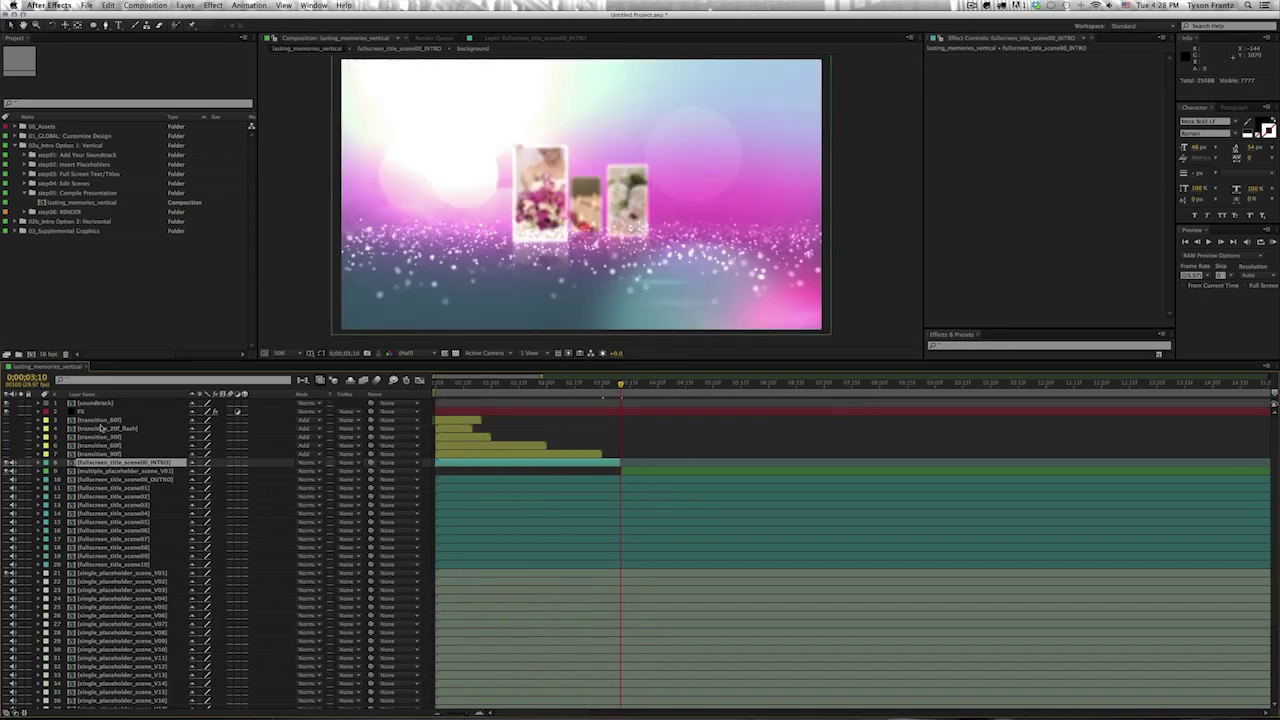
- Select the five transition layers and look inside the 03_Supplemental Graphics folder
left_click(106, 421)
left_click(110, 446, "shift")
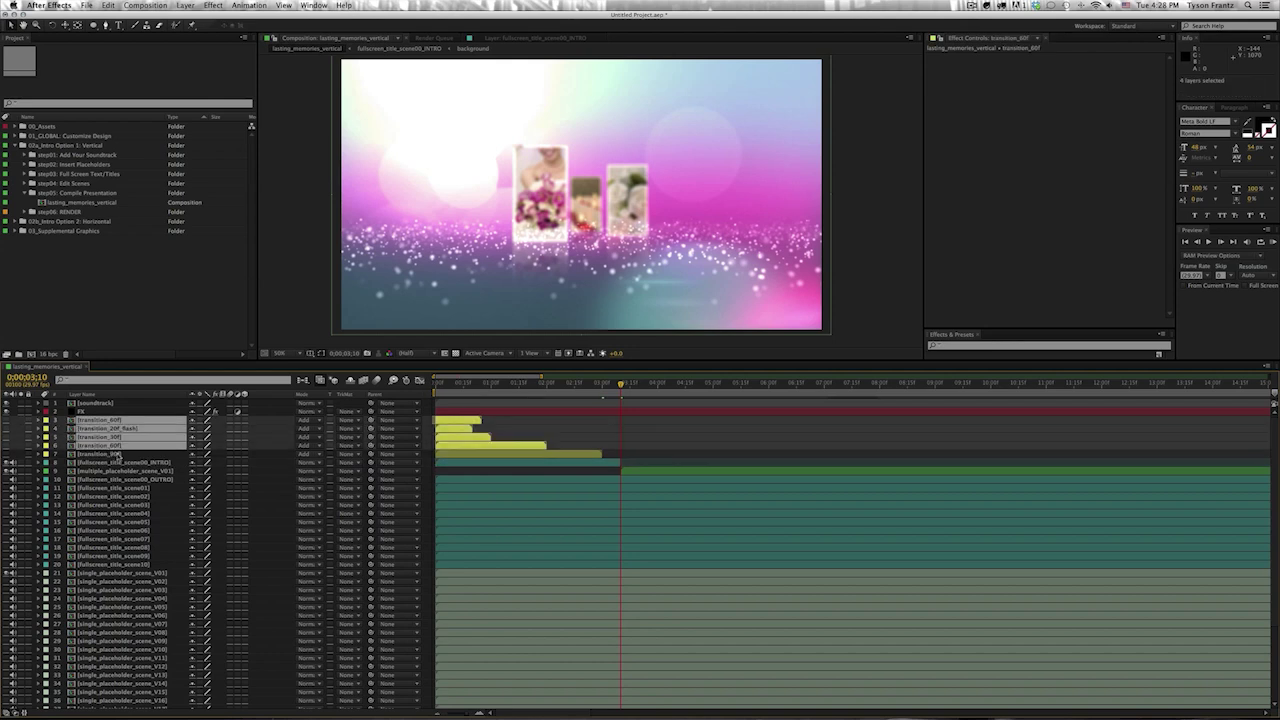
left_click(120, 454, "shift")
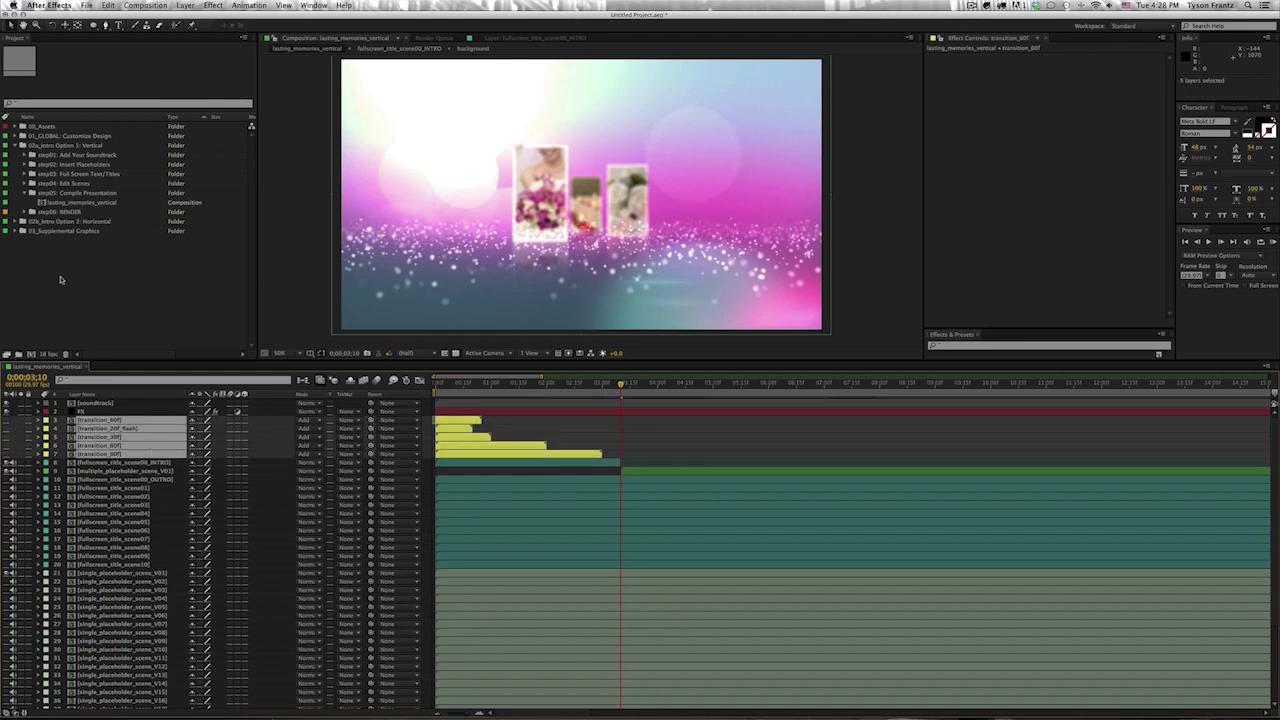
left_click(57, 231)
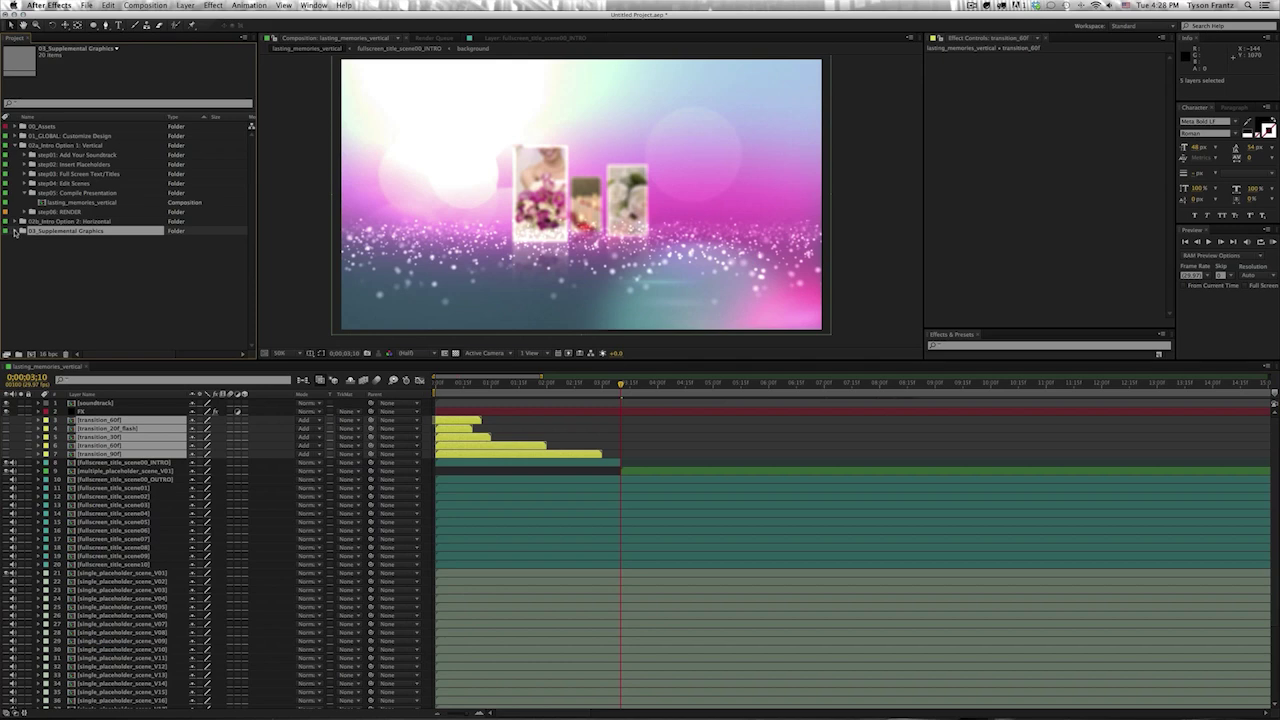
left_click(15, 231)
left_click(15, 231)
left_click(516, 466)
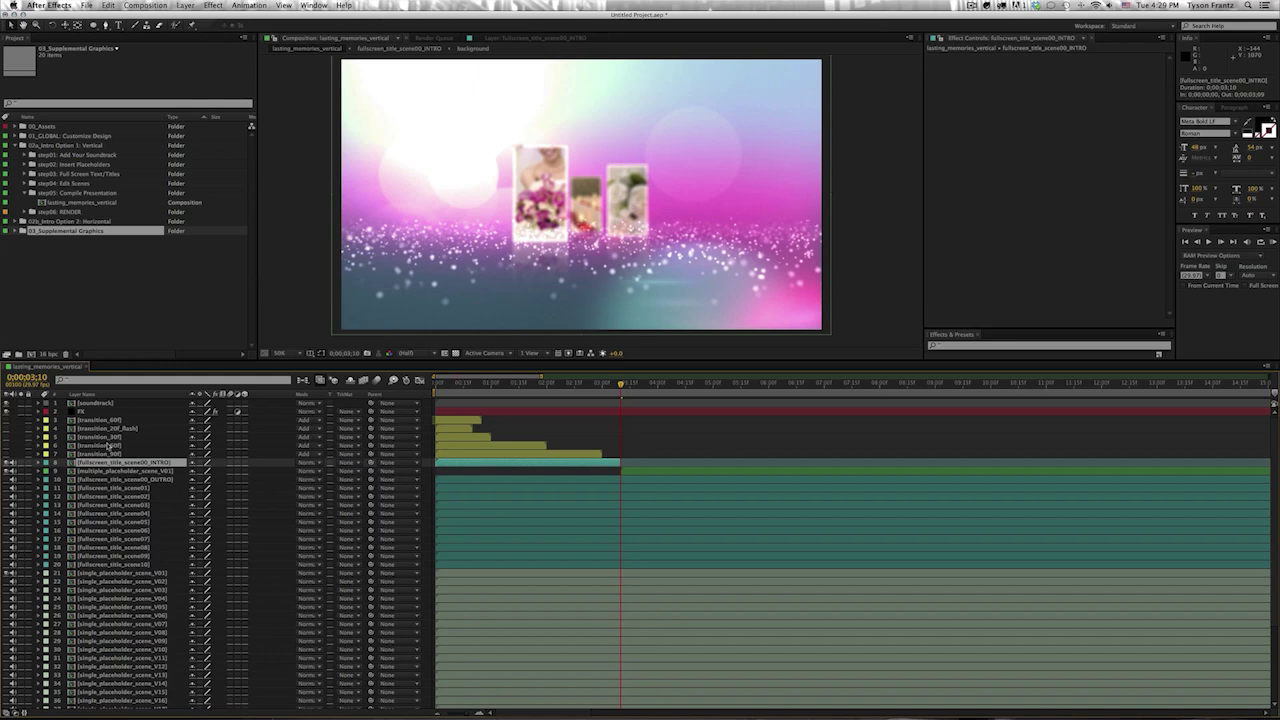
- Move transition_60f above the intro title, spanning 0;00;02;12 to 0;00;04;11 across the cut
left_click(108, 446)
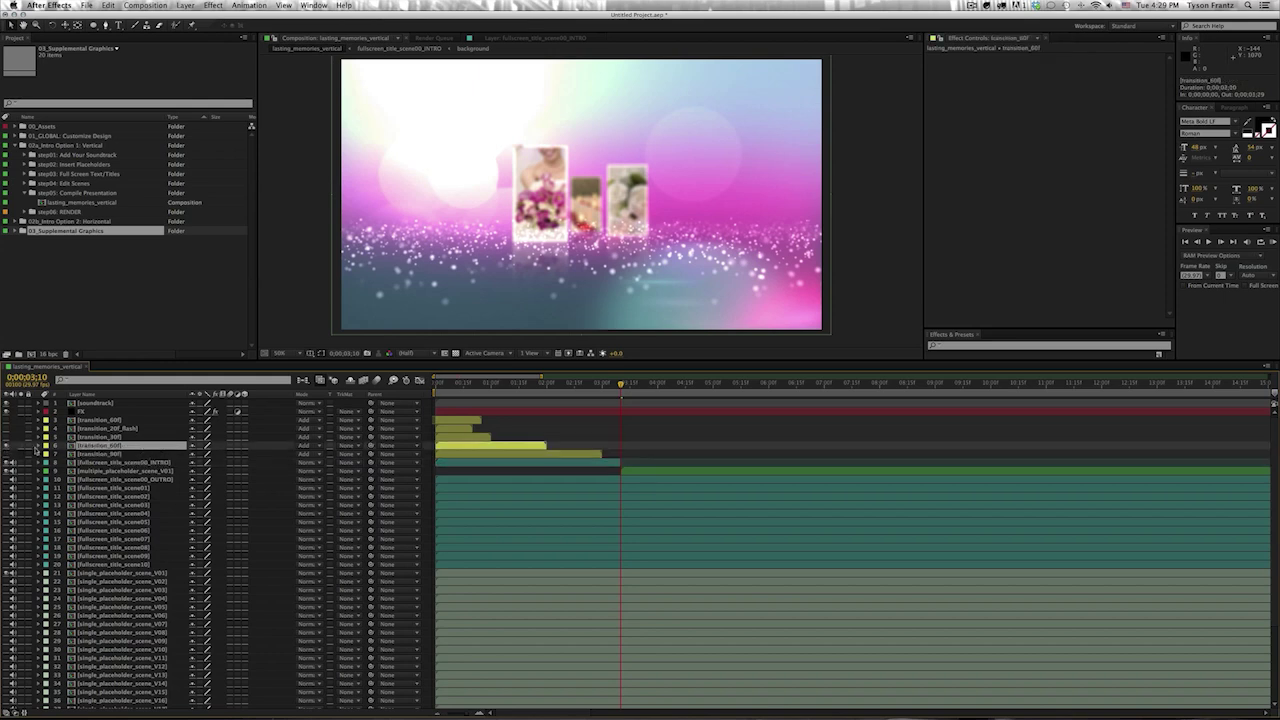
left_click_drag(98, 450, 100, 458)
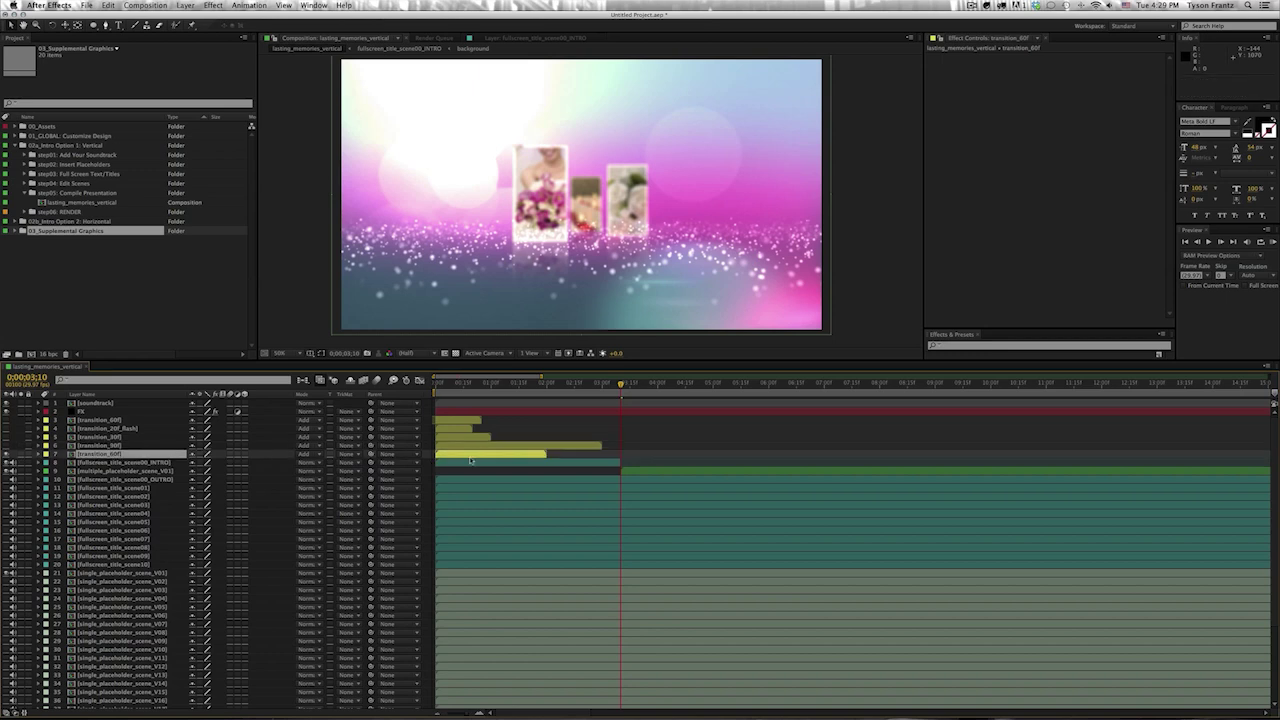
left_click_drag(471, 460, 604, 462)
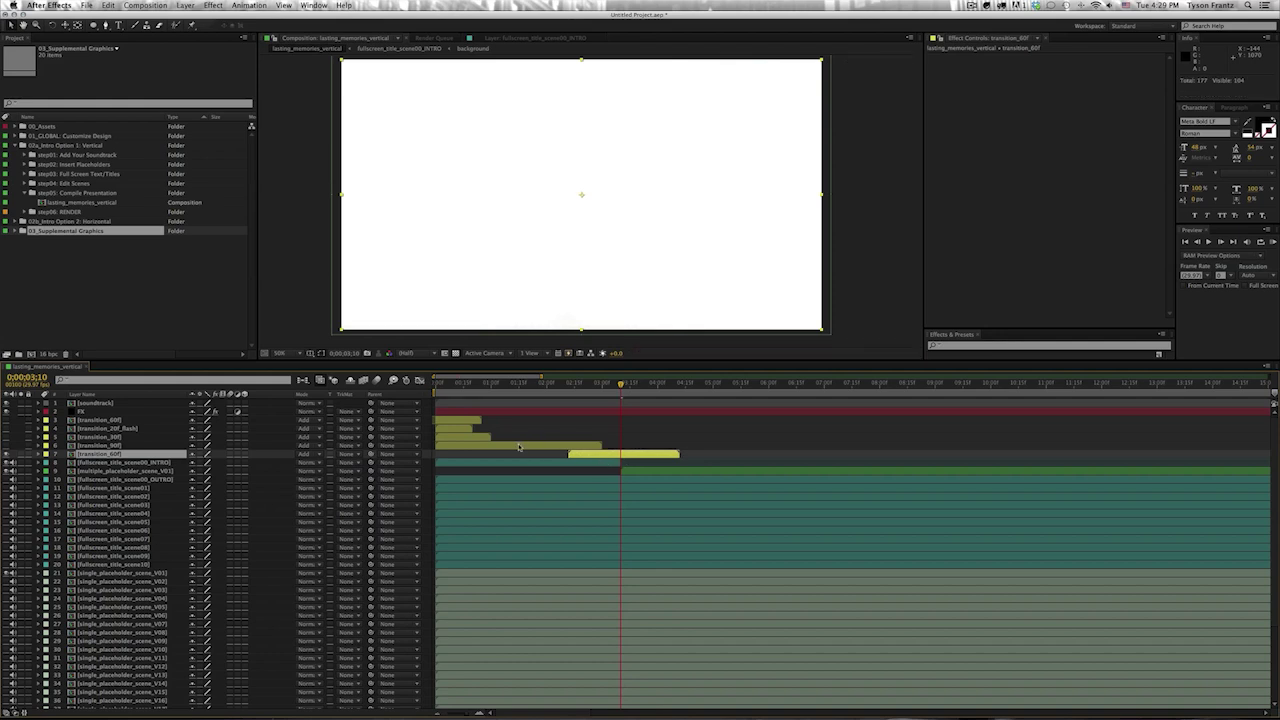
left_click(636, 458)
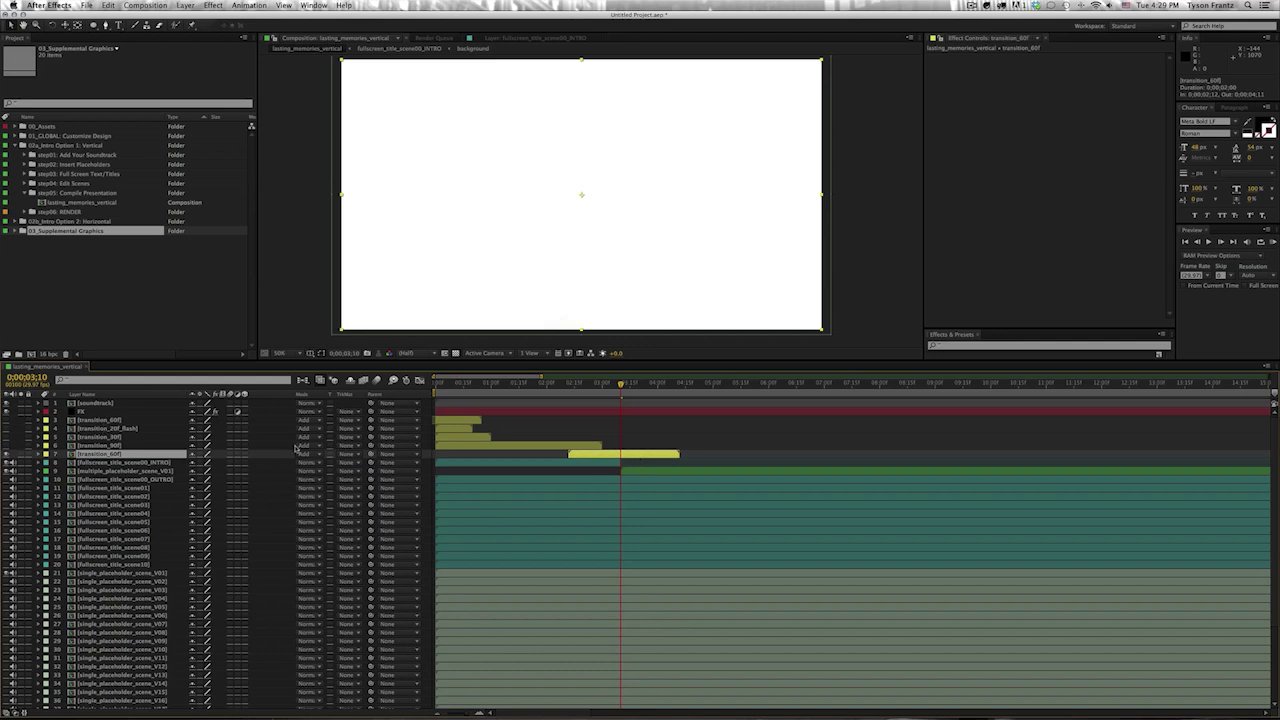
- Scrub from 0;00;02;18 to preview the transition into the photo scene
left_click(598, 390)
left_click(581, 391)
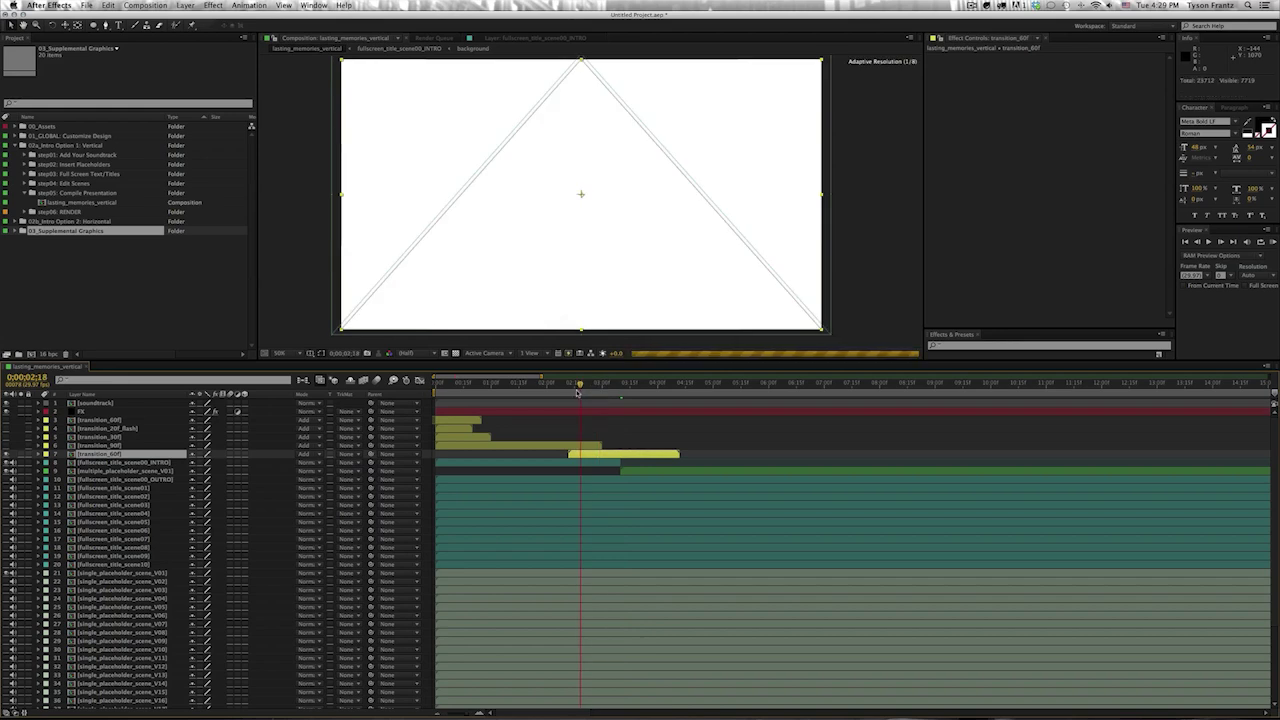
left_click_drag(577, 392, 627, 387)
- Preview the photo scene and set the current time to 0;00;06;00
left_click(594, 463)
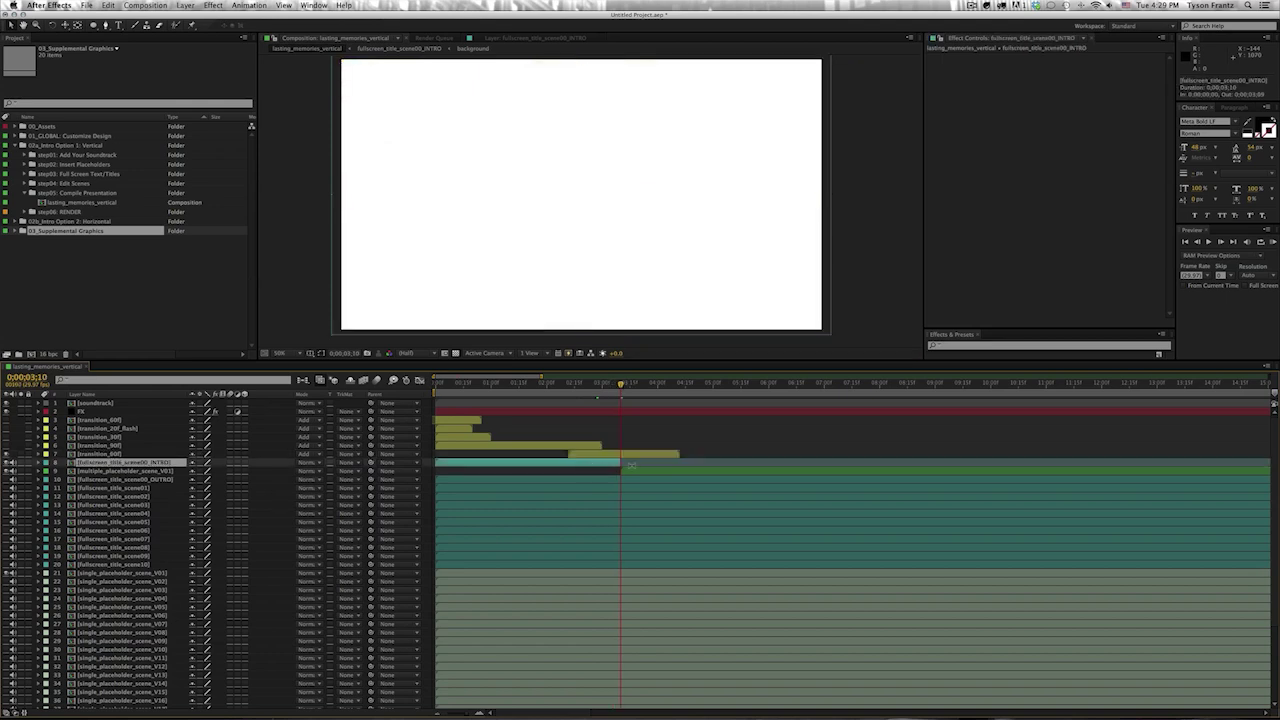
left_click(628, 471)
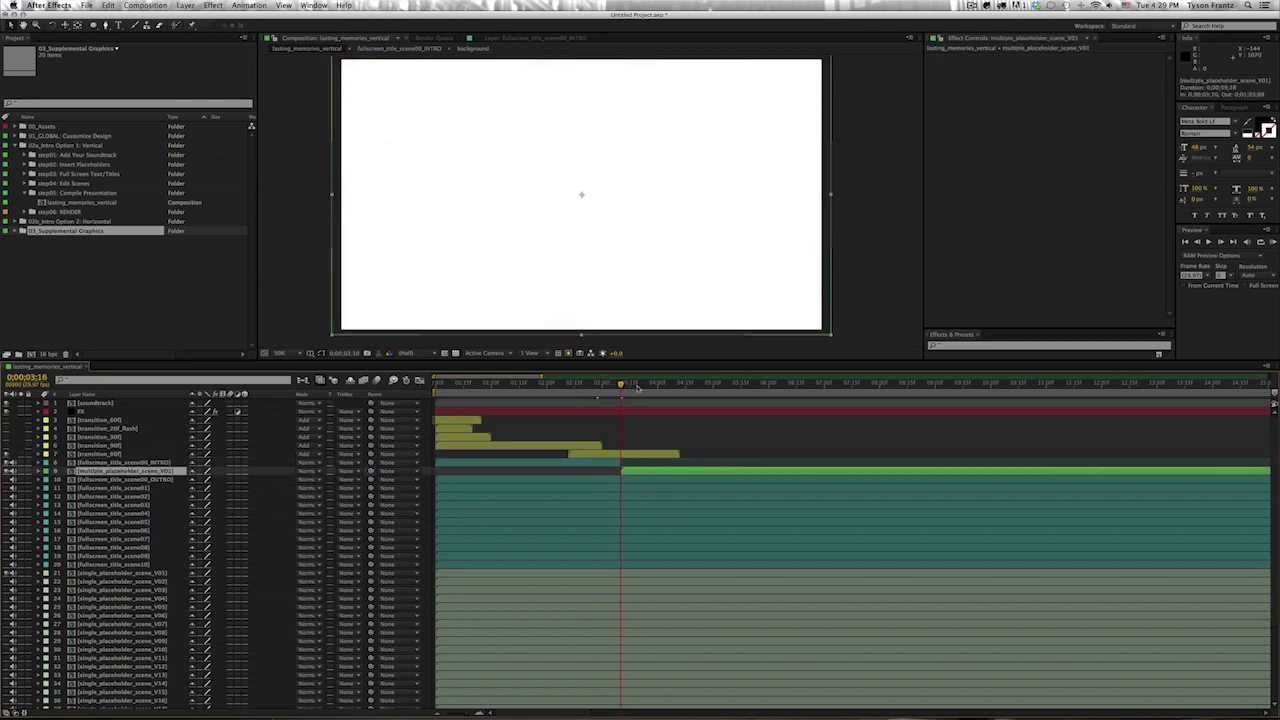
left_click(632, 385)
left_click_drag(660, 388, 697, 387)
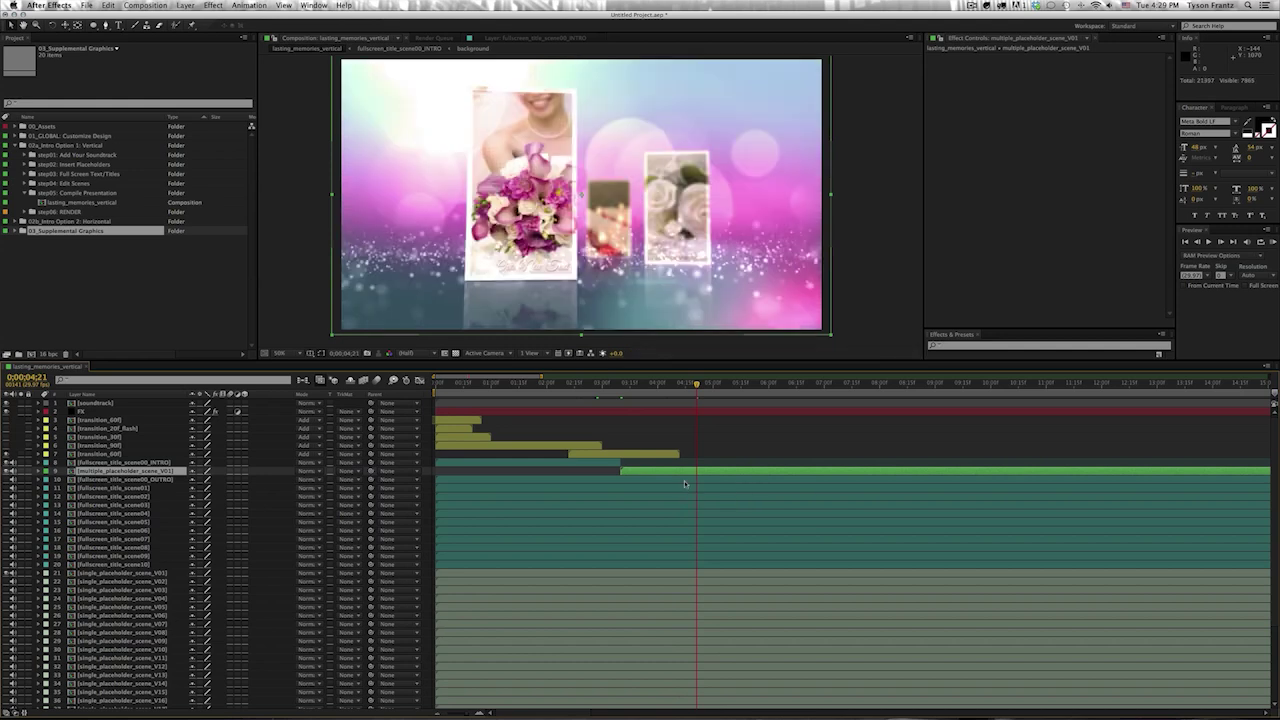
left_click(796, 385)
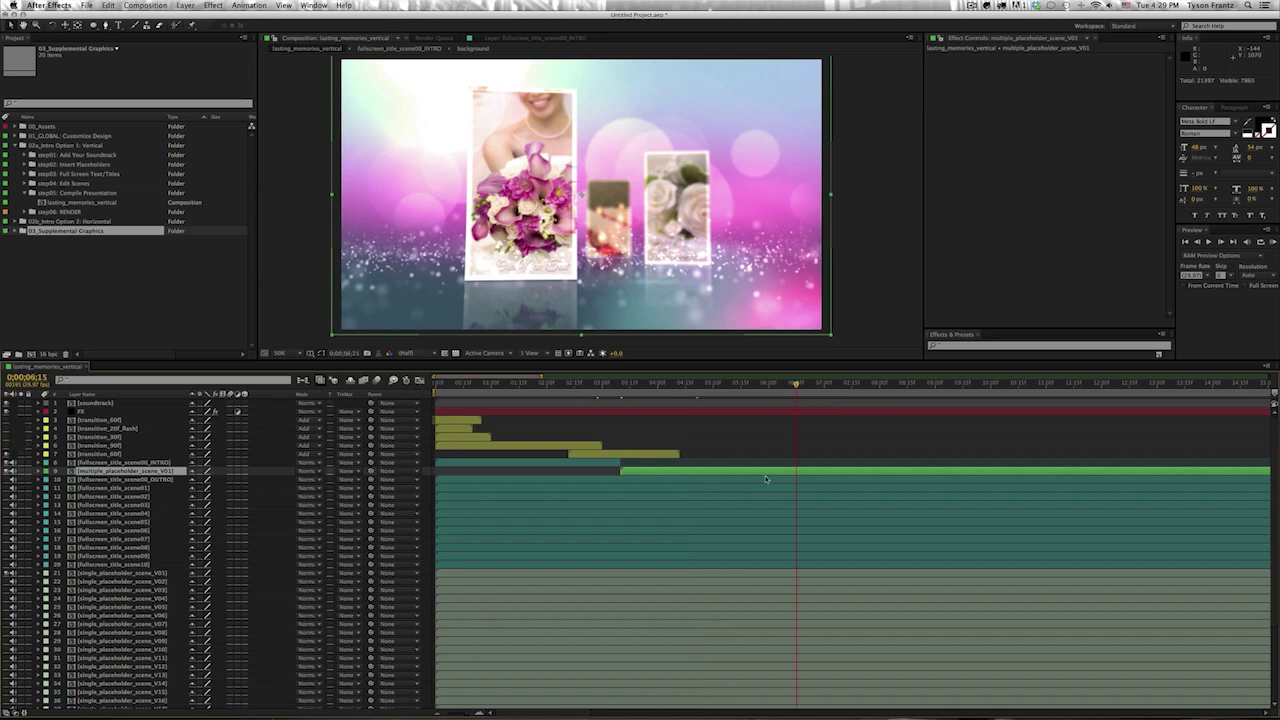
left_click(768, 385)
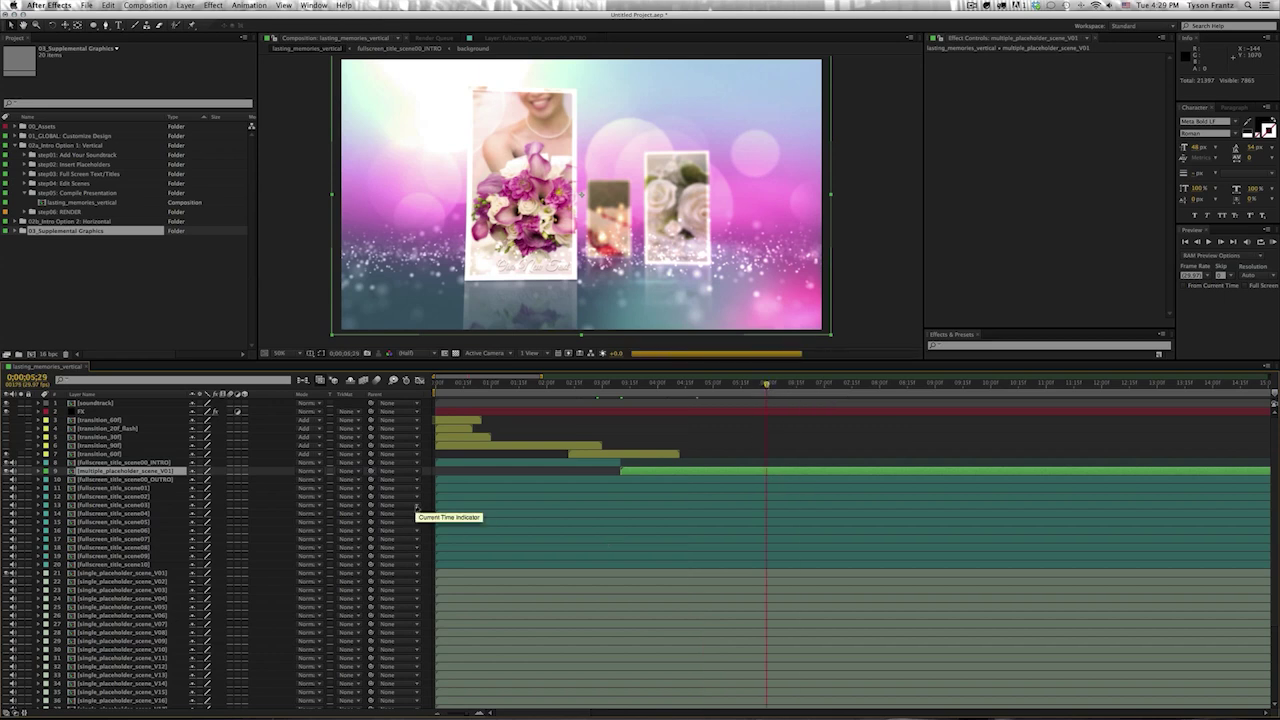
- Start fullscreen_title_scene01 beneath the photo scene at 6;00, end the scene there, and duplicate transition_20f_flash
left_click(119, 488)
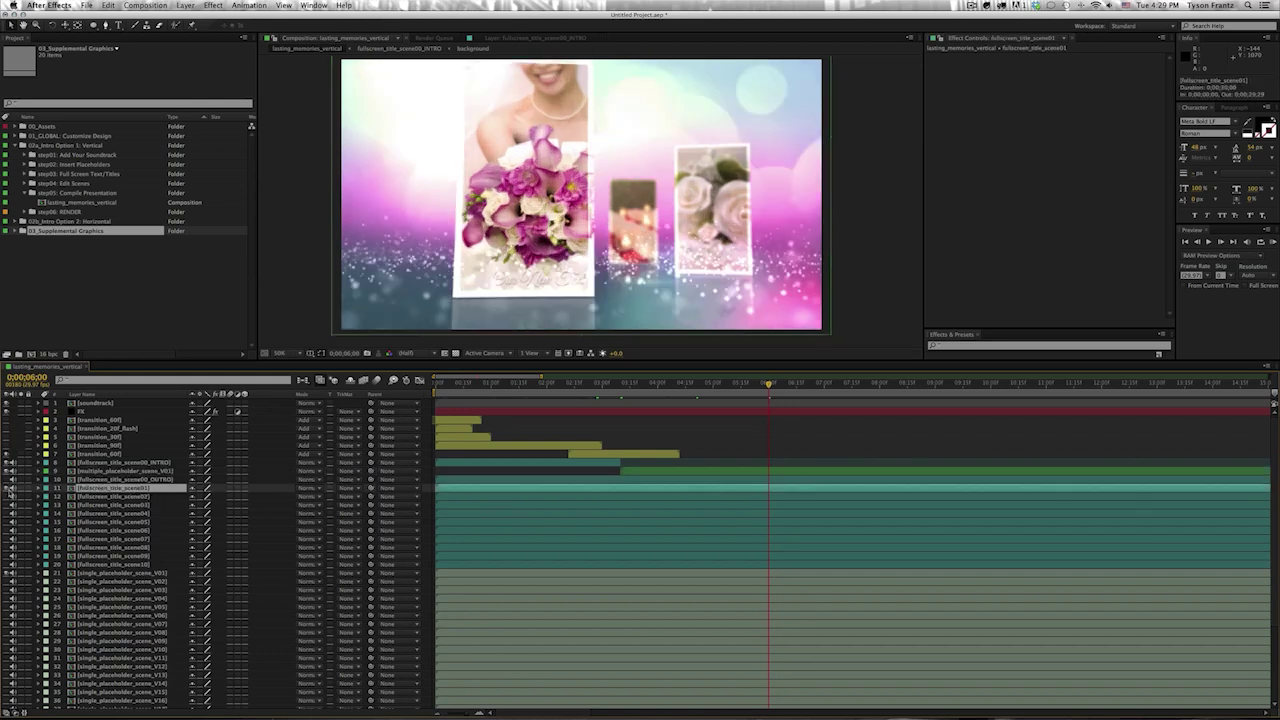
left_click_drag(99, 490, 98, 480)
key("alt+bracketleft")
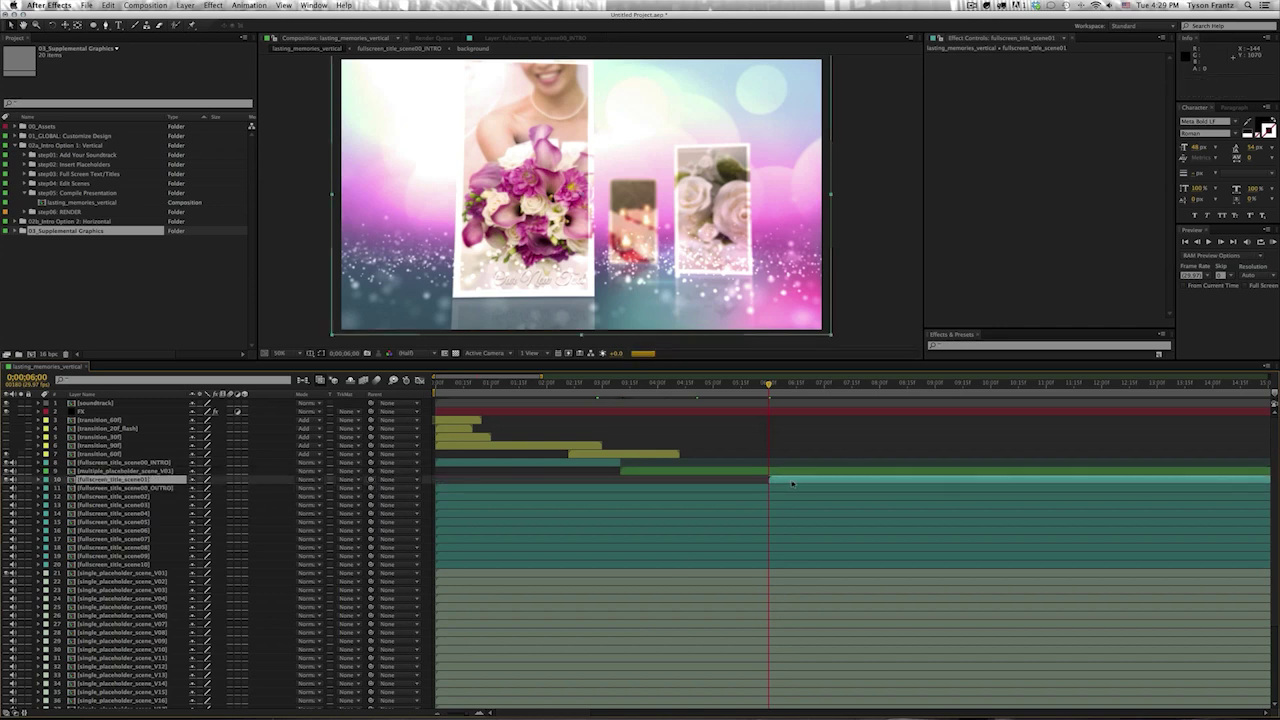
left_click(789, 472)
key("alt+bracketright")
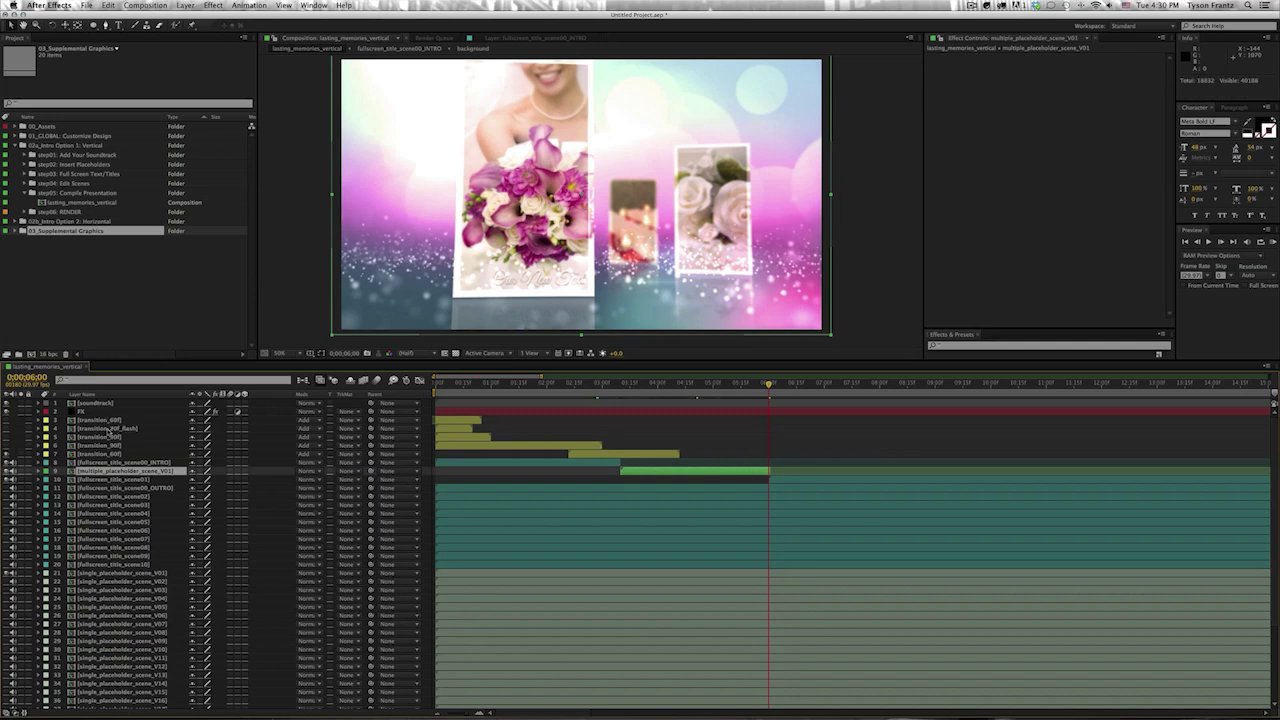
left_click(107, 429)
key("ctrl+d")
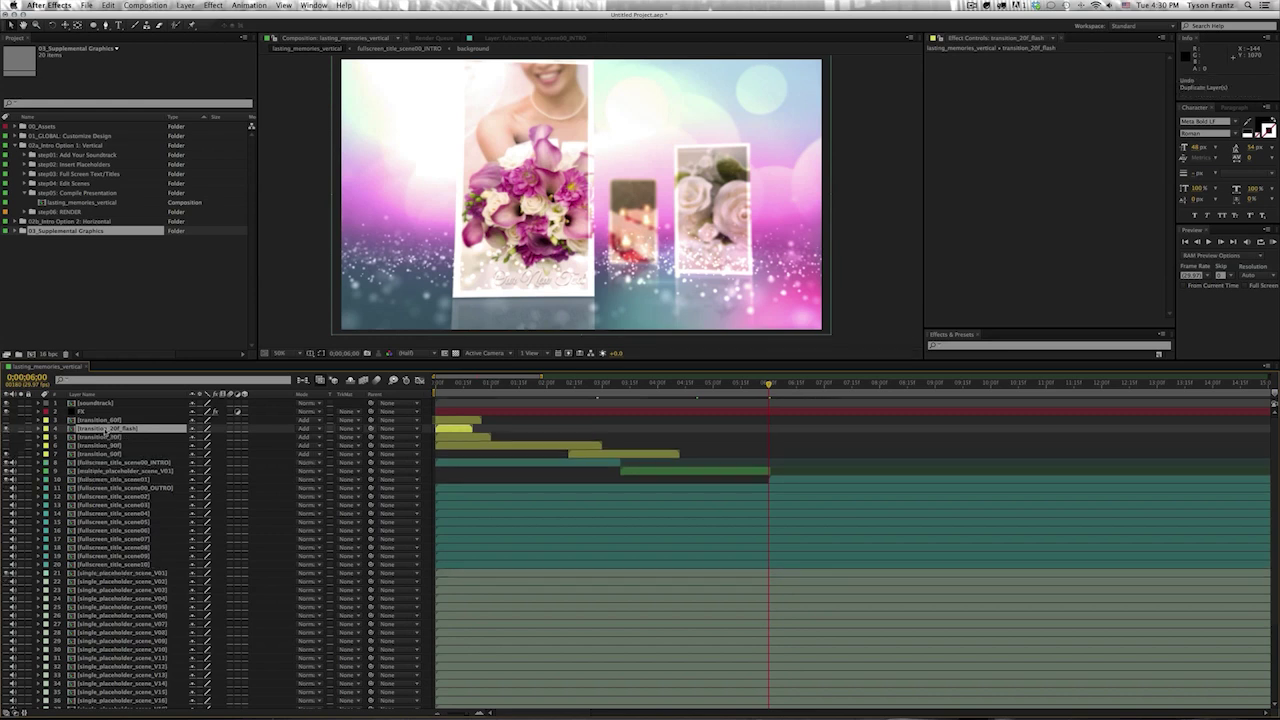
- Move the flash copy above the placeholder scene over the 6;00 cut and preview the flash
key("bracketleft")
left_click_drag(136, 430, 134, 466)
left_click_drag(797, 463, 778, 463)
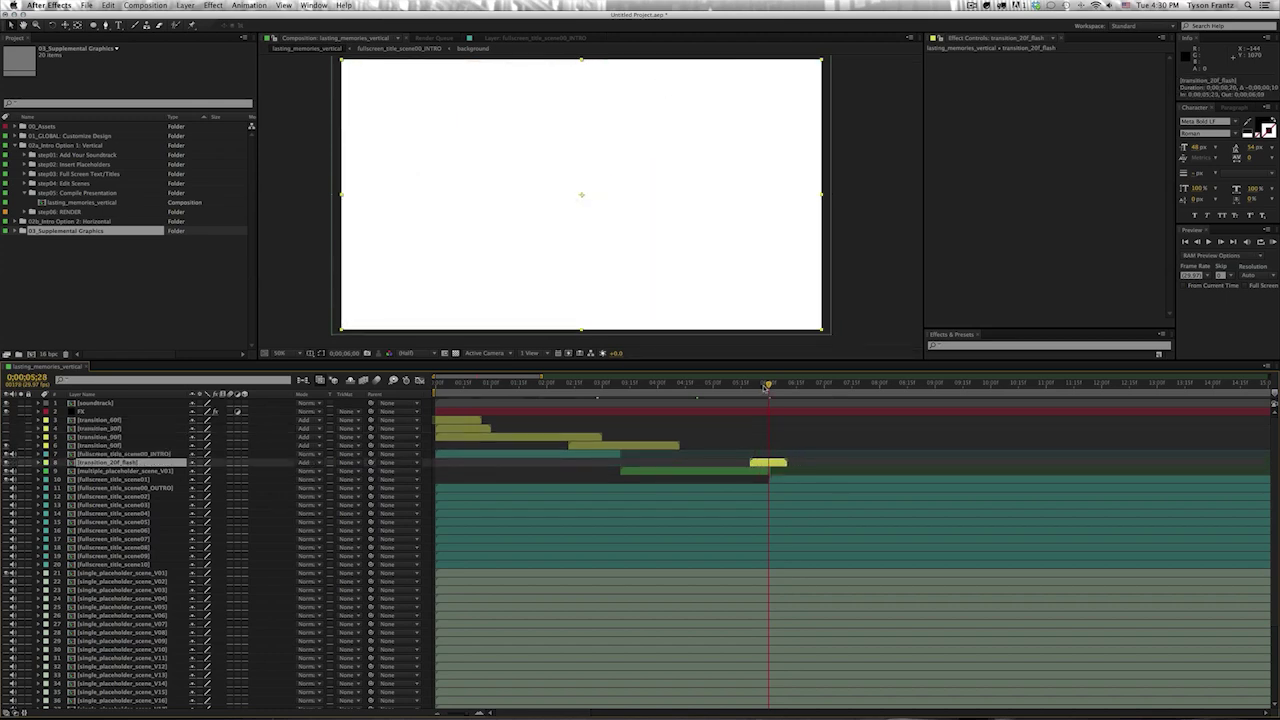
left_click_drag(768, 390, 747, 394)
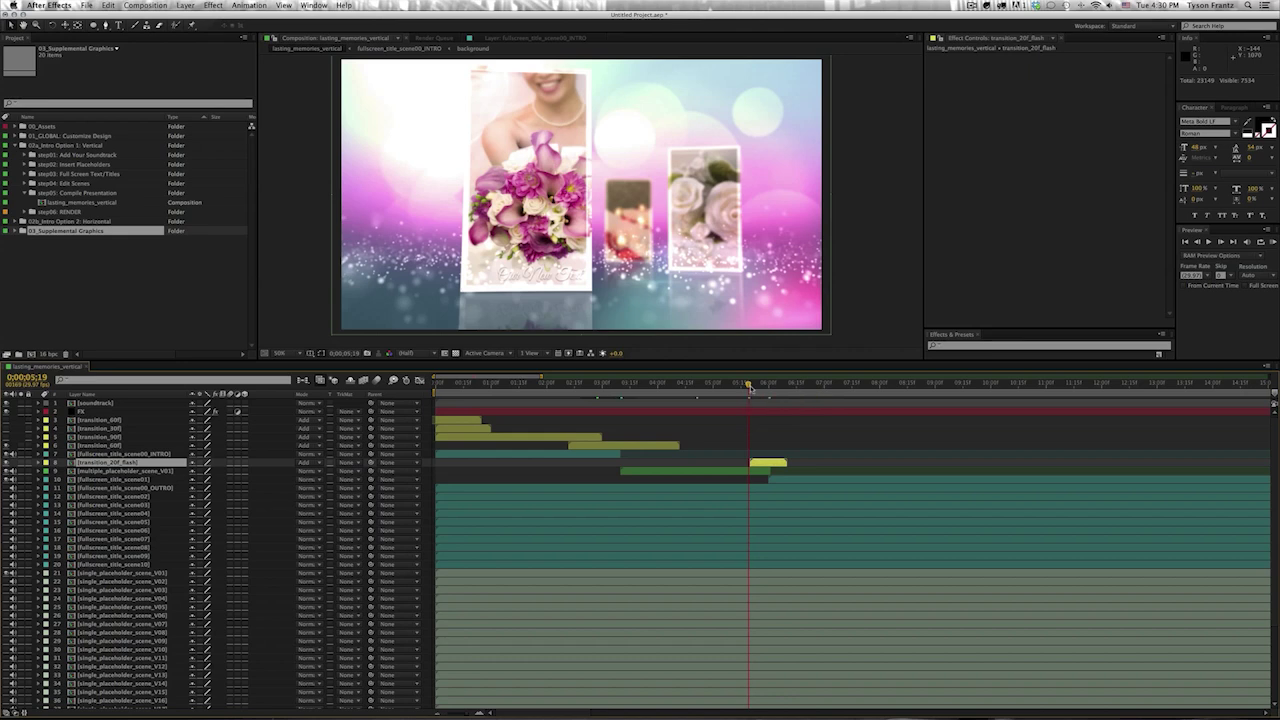
left_click_drag(748, 394, 766, 393)
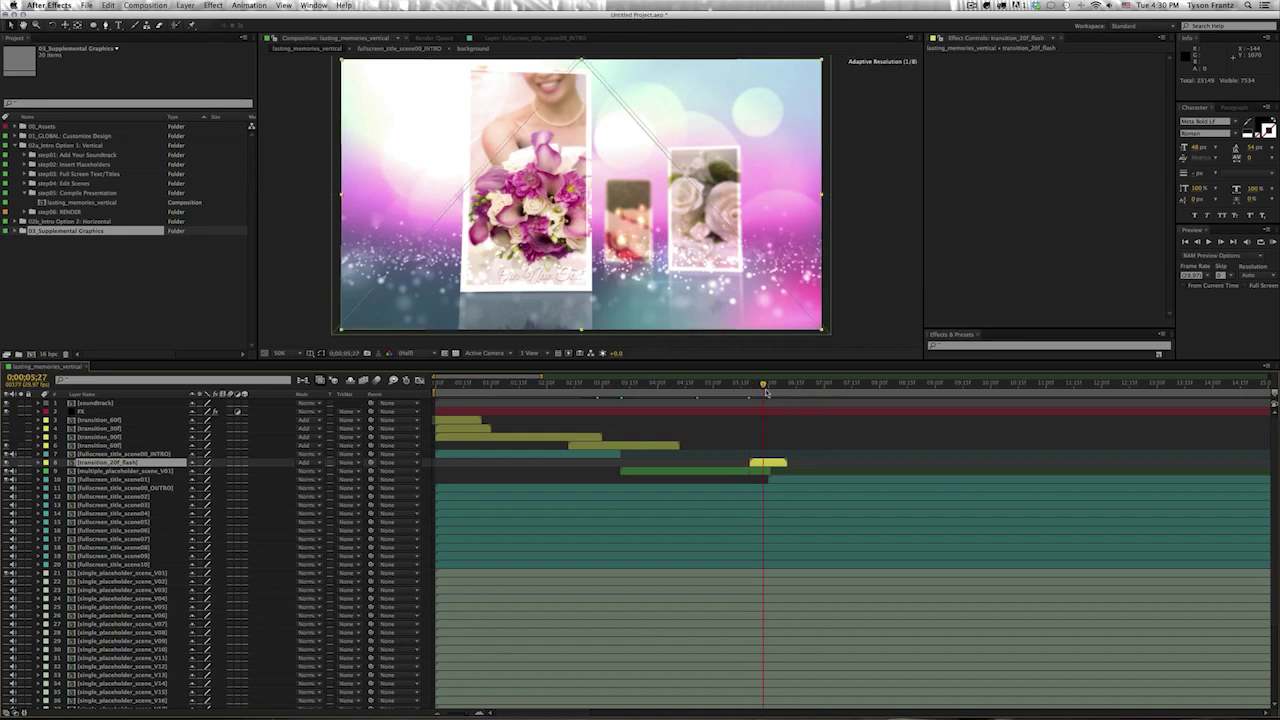
left_click_drag(766, 393, 797, 393)
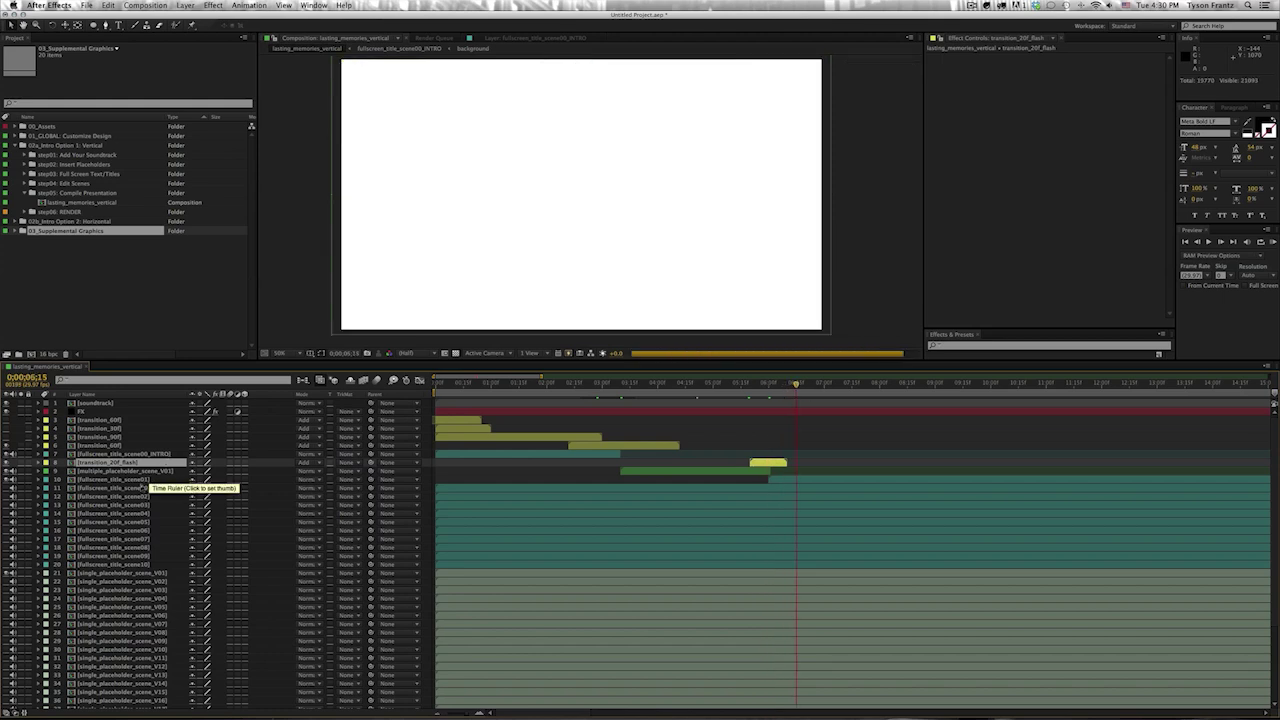
left_click(138, 480)
- Move single_placeholder_scene_V01 up under fullscreen_title_scene01 at about 0;00;08;15
scroll(612, 505, "right", 5)
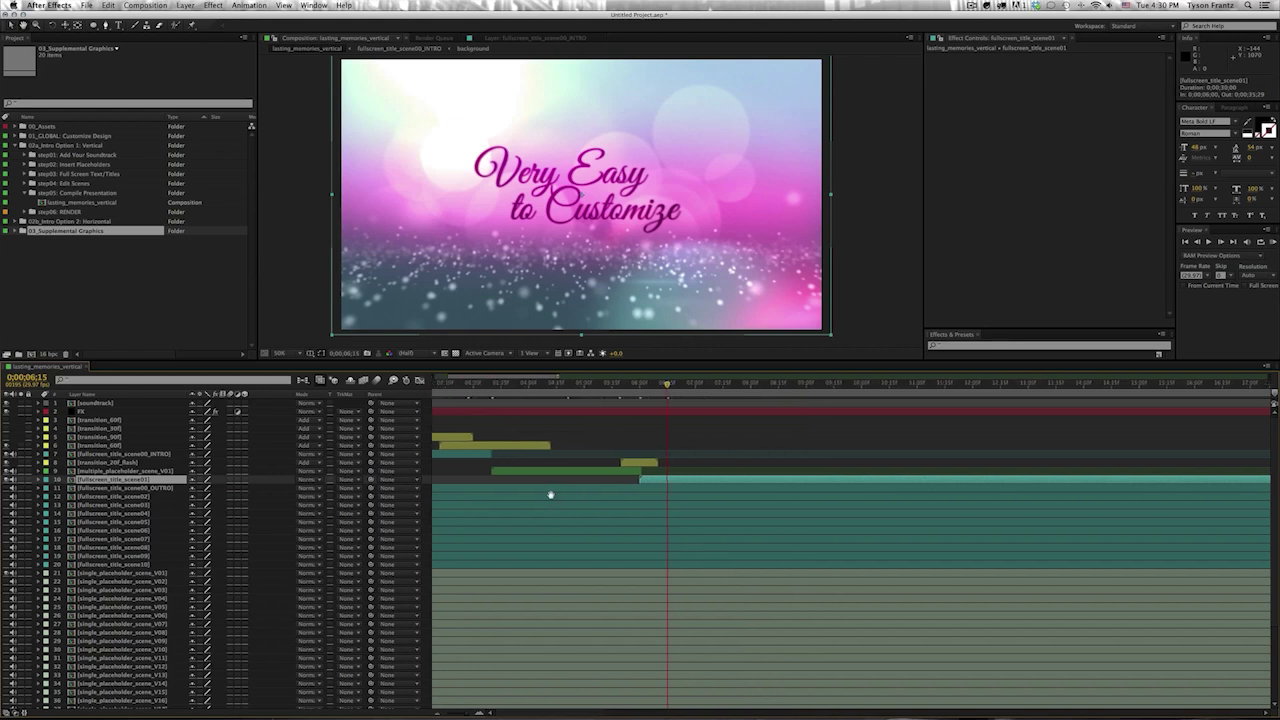
left_click(768, 389)
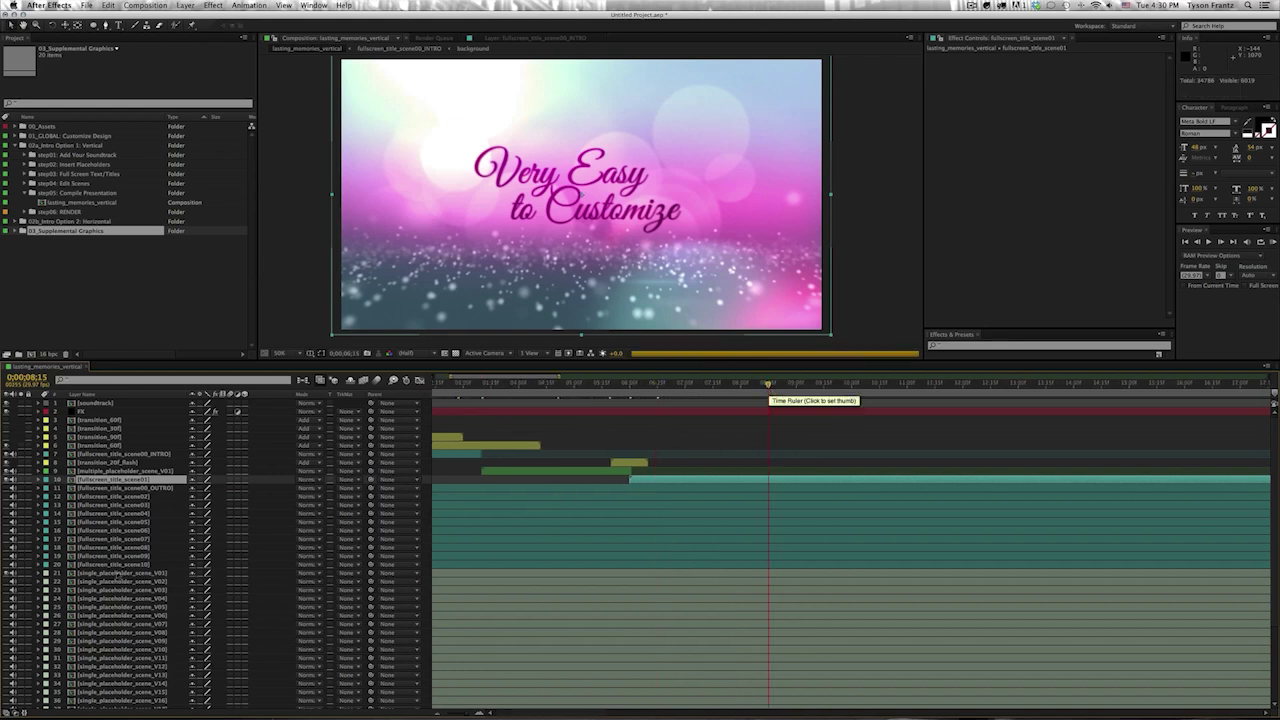
left_click(108, 574)
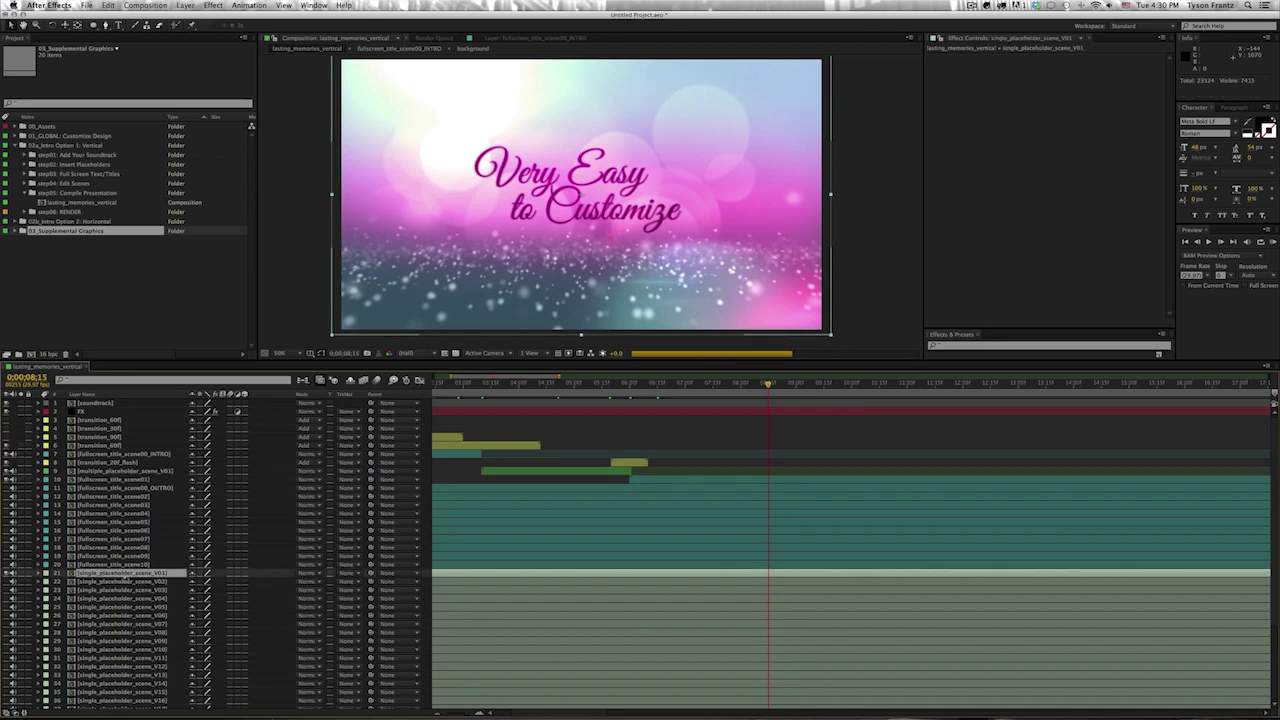
left_click_drag(125, 578, 140, 487)
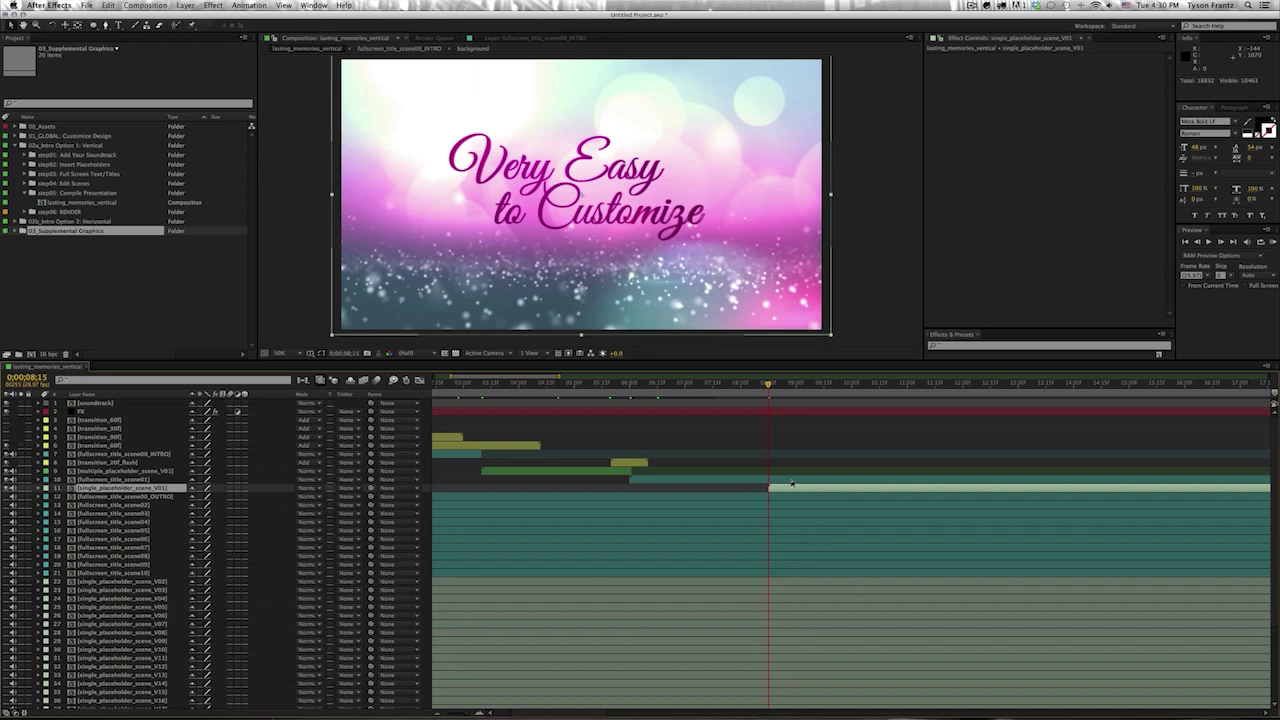
key("ctrl+Up")
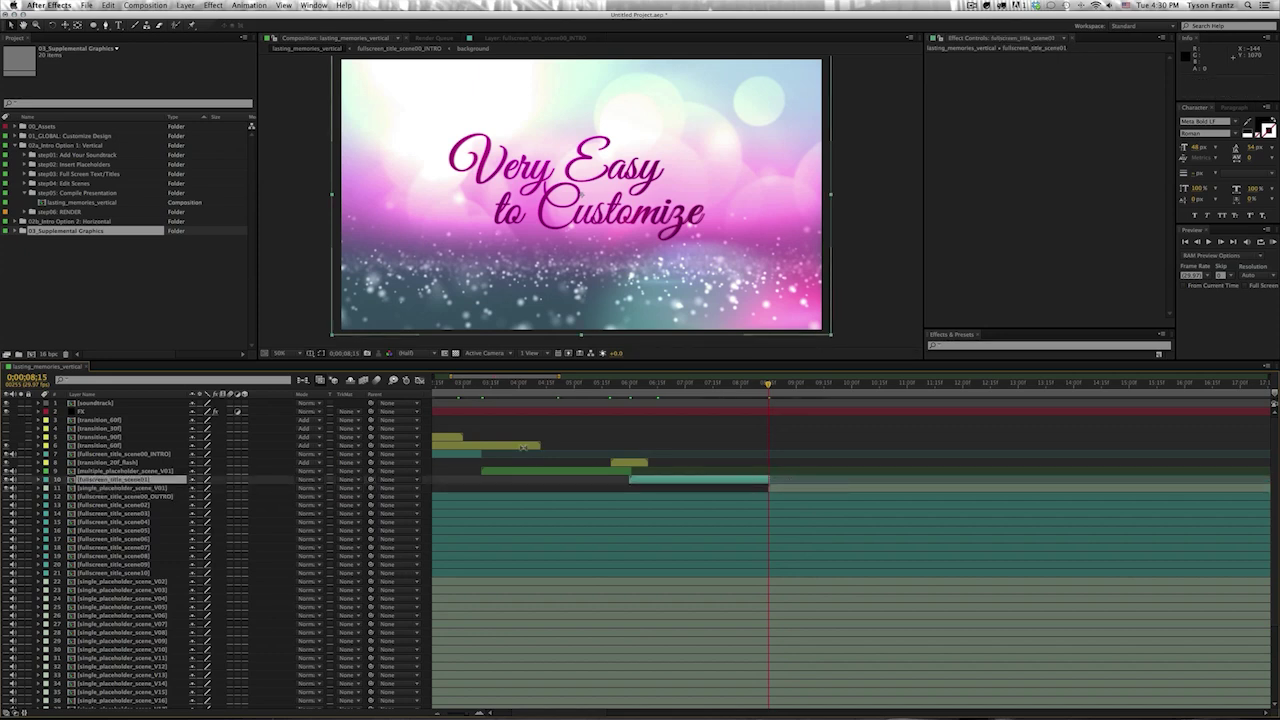
- Place transition_30f above fullscreen_title_scene01 over the title-to-scene cut and preview it
scroll(646, 508, "left", 1)
scroll(777, 523, "left", 2)
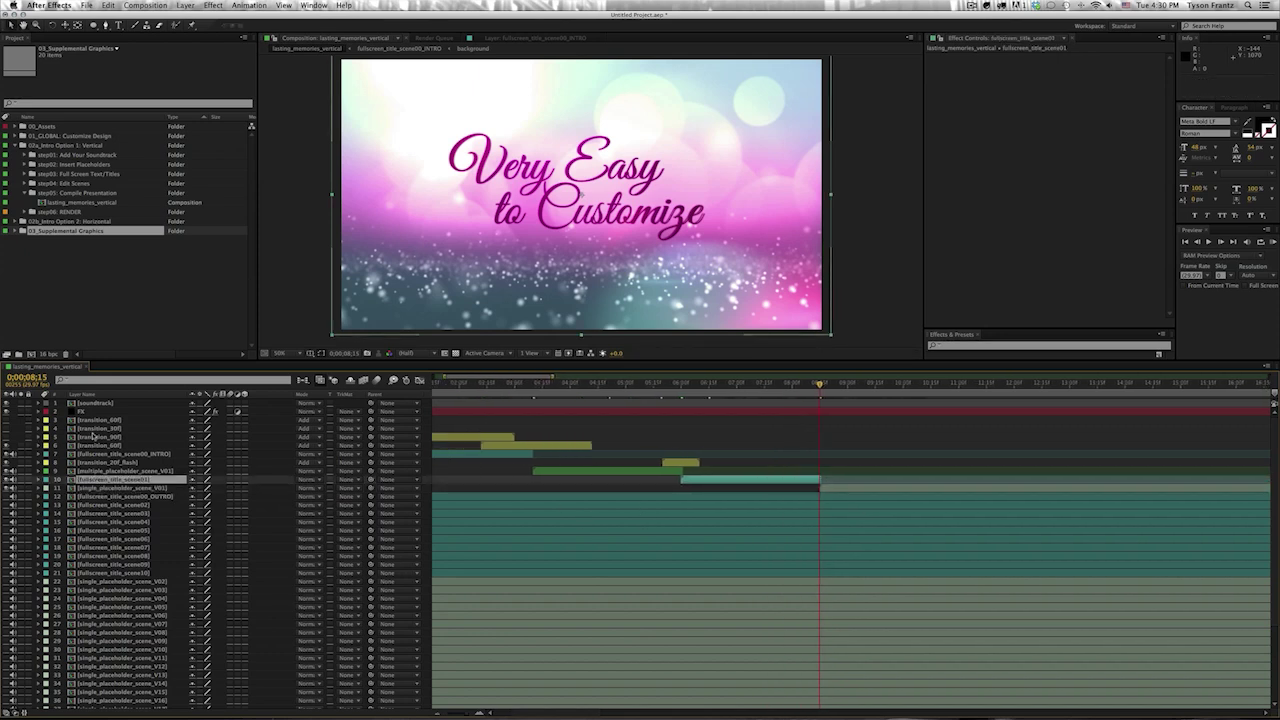
left_click_drag(95, 429, 115, 480)
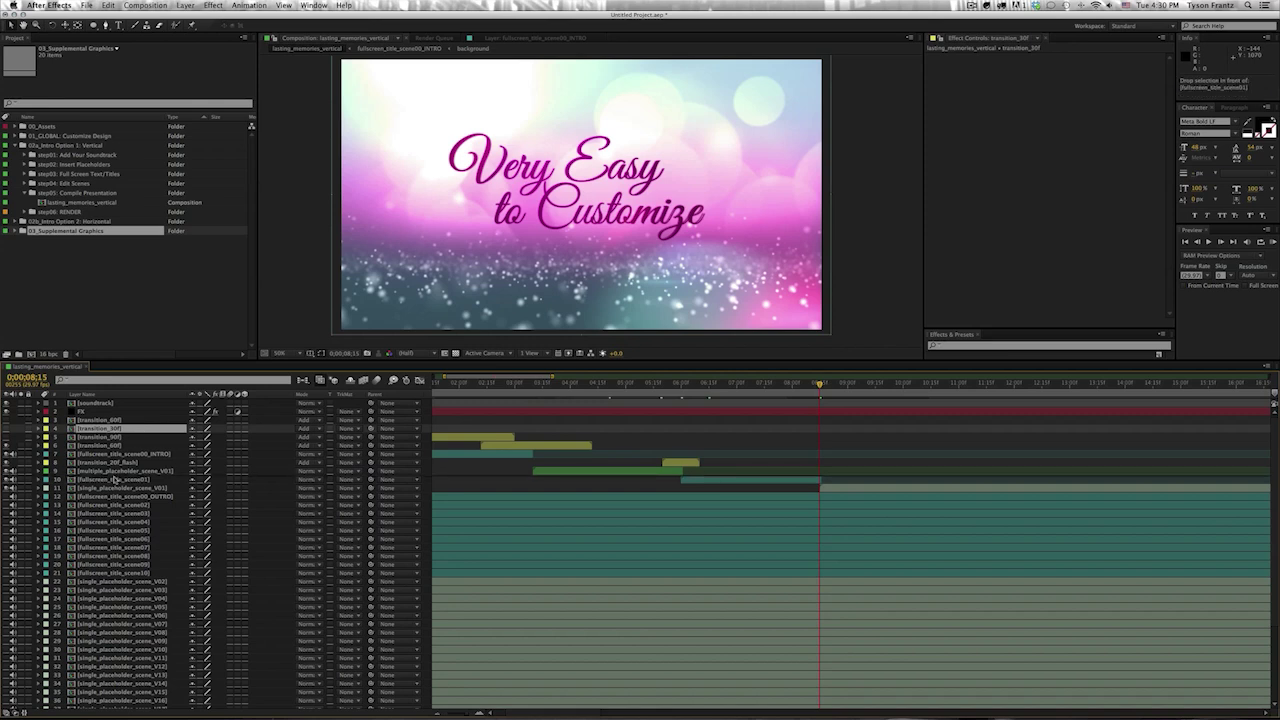
key("bracketleft")
left_click_drag(846, 477, 820, 478)
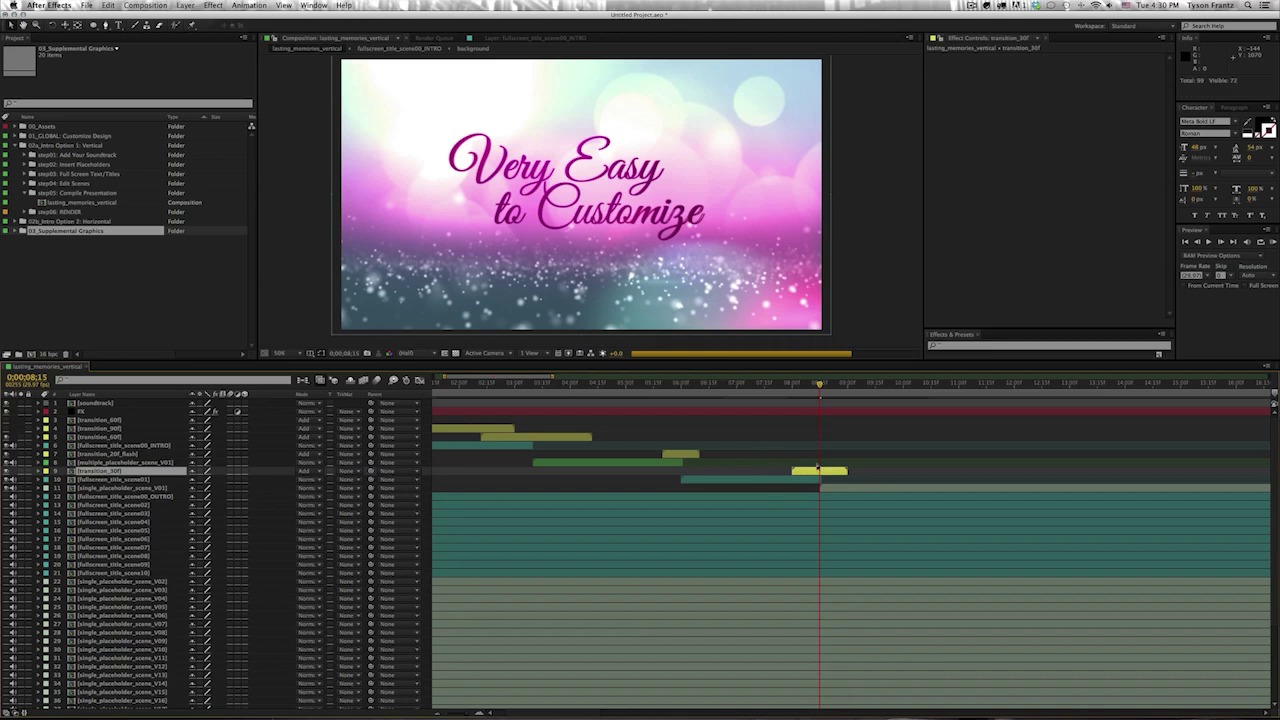
left_click_drag(821, 386, 958, 399)
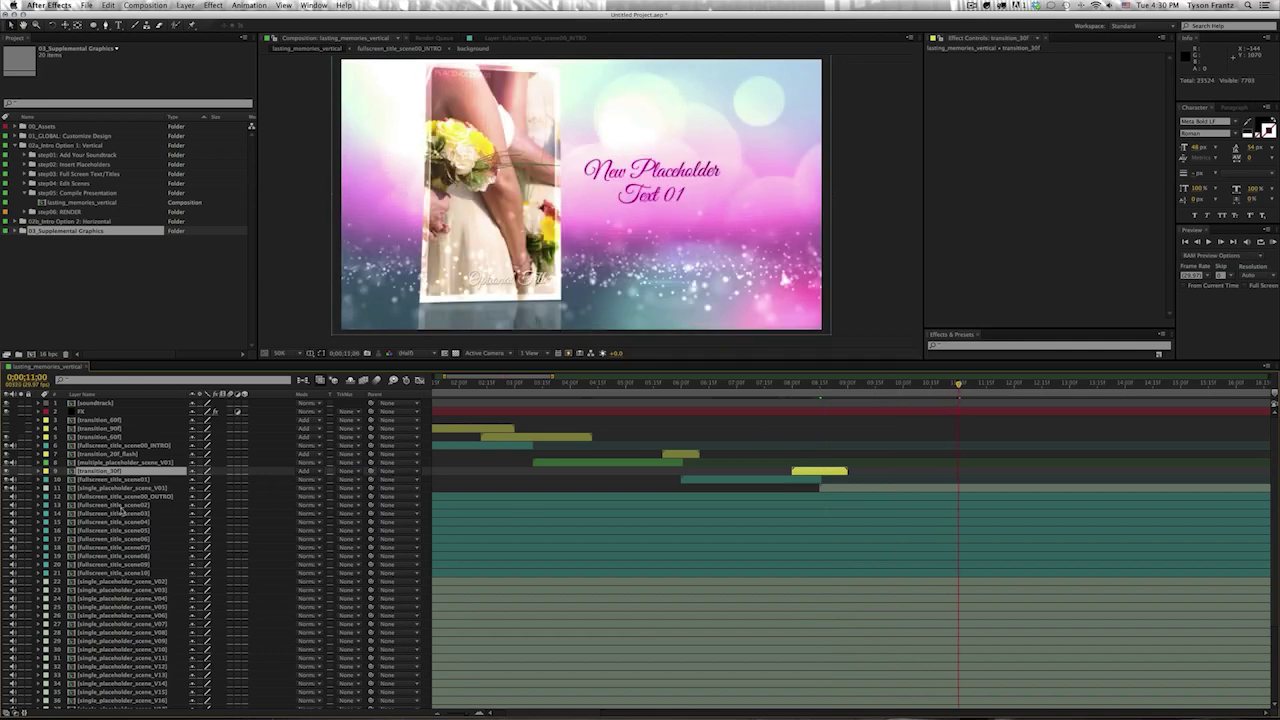
- Raise fullscreen_title_scene02 one place and make it start at 11;00
left_click(110, 507)
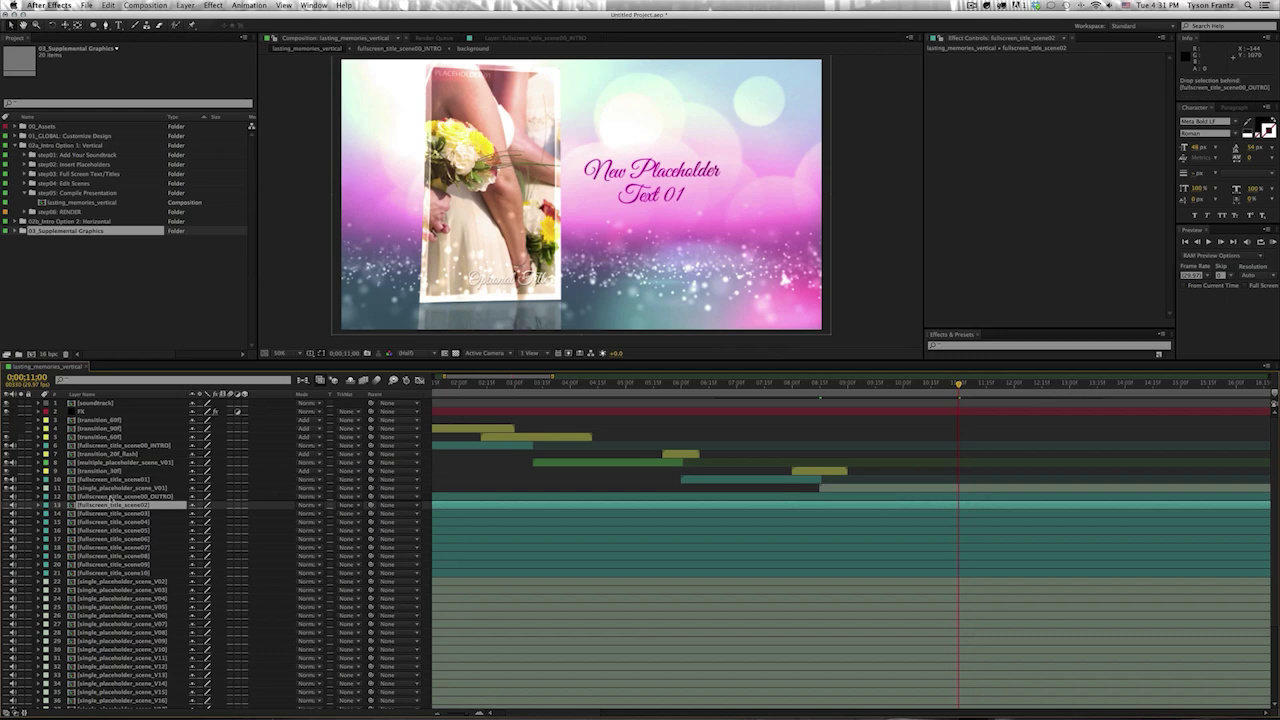
left_click_drag(108, 508, 106, 497)
key("bracketleft")
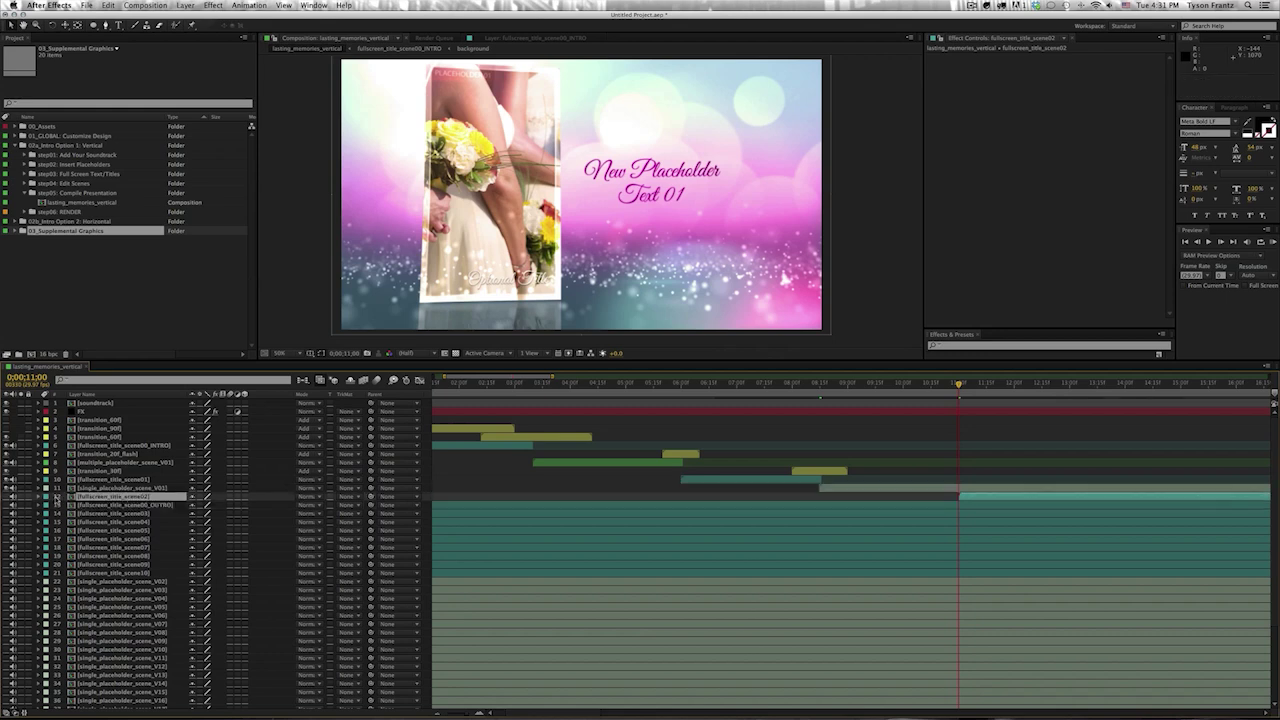
left_click(100, 488)
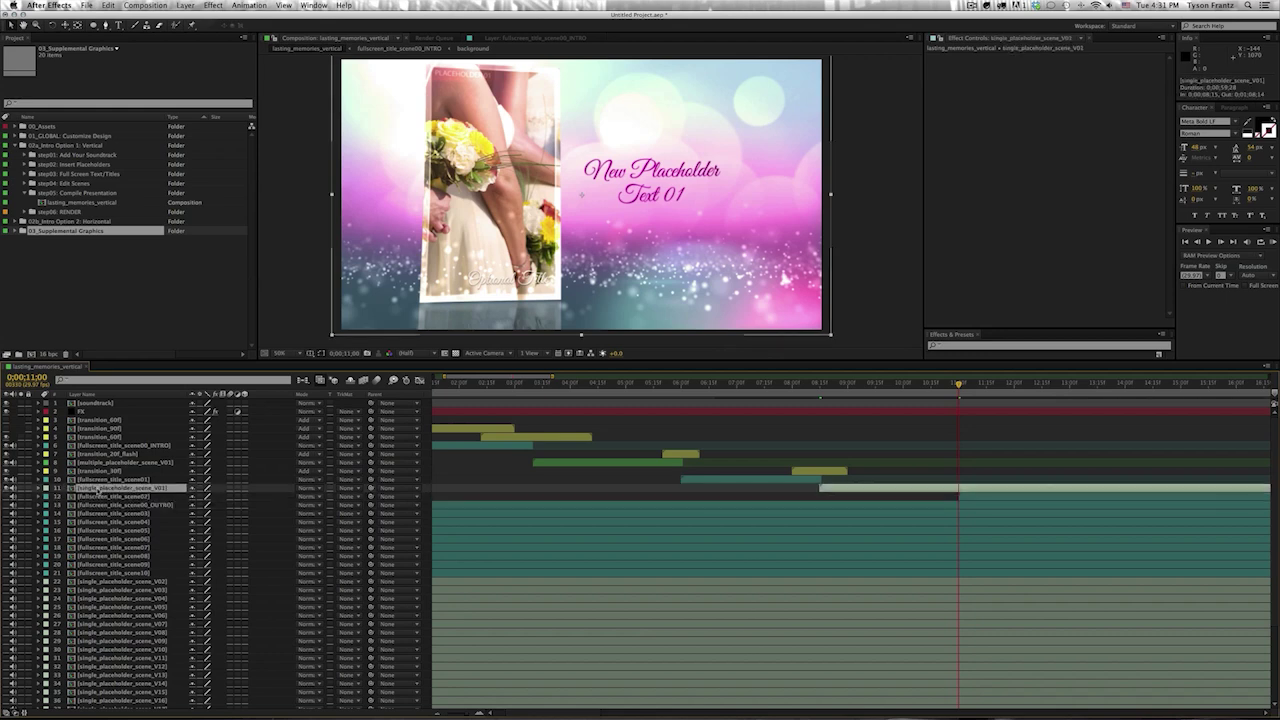
- Duplicate transition_60f and slide the copy down over the 11-second cut
left_click(113, 438)
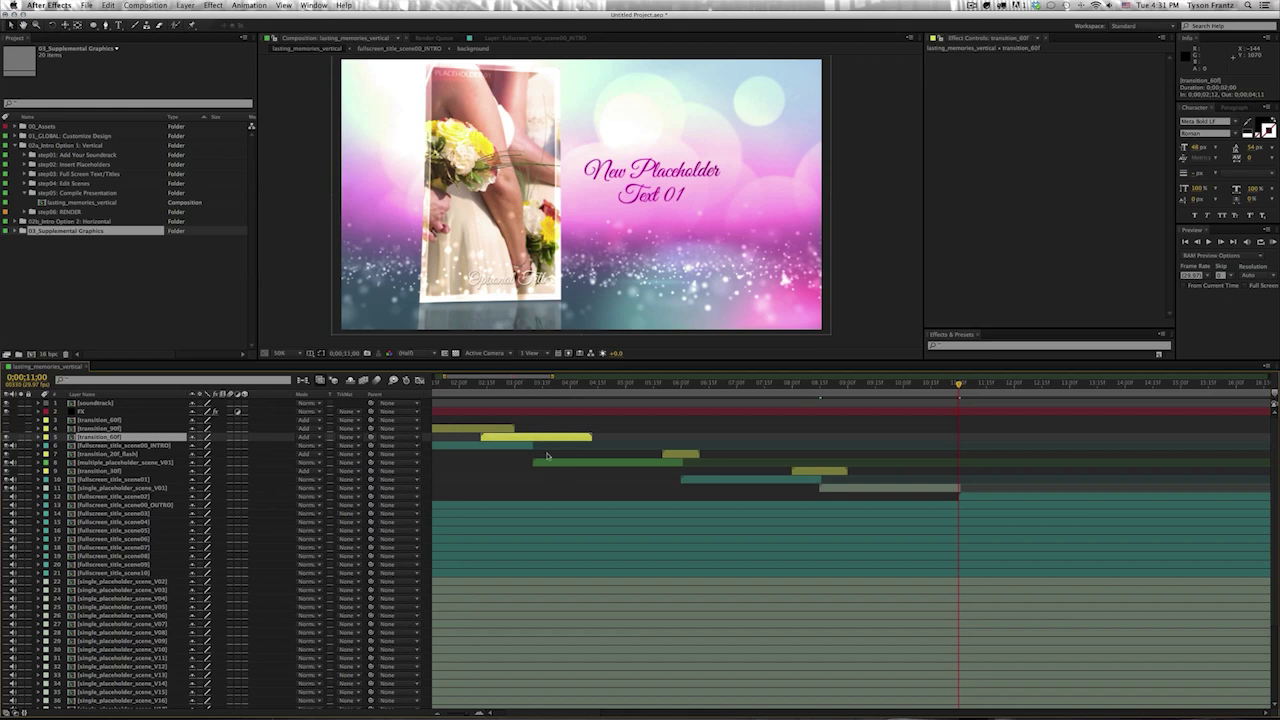
scroll(626, 506, "left", 3)
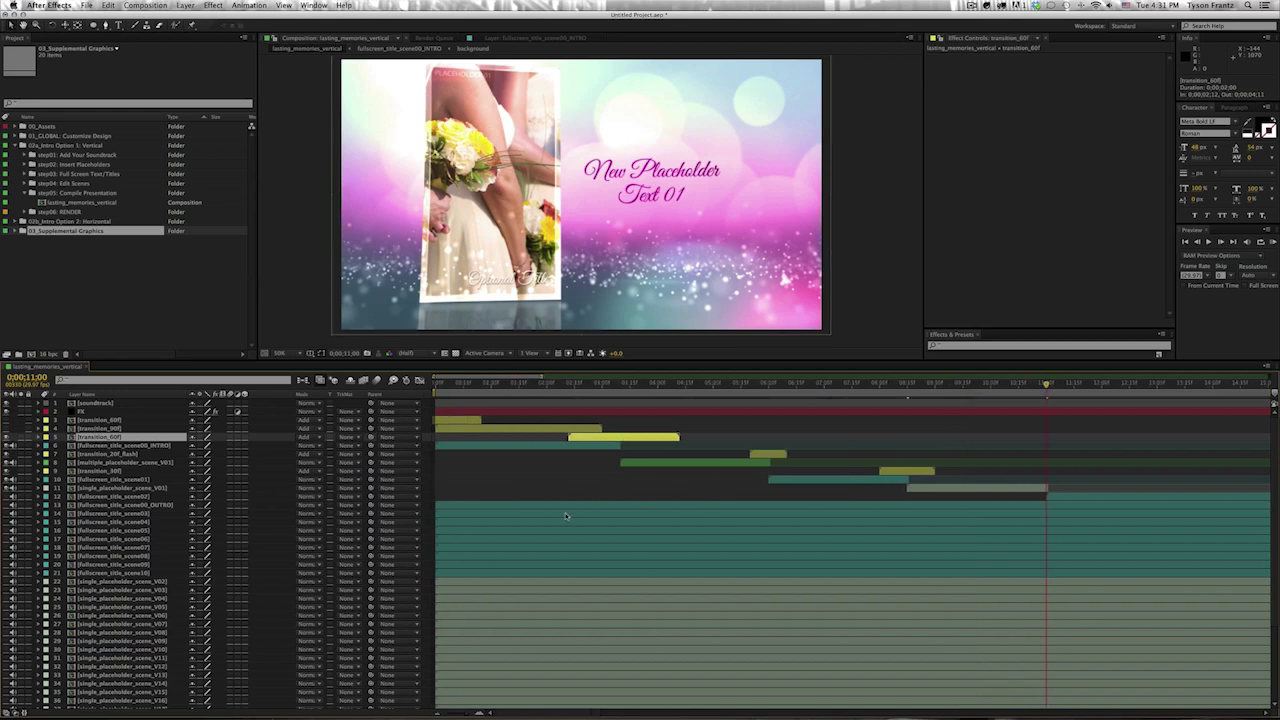
key("ctrl+d")
left_click(138, 446)
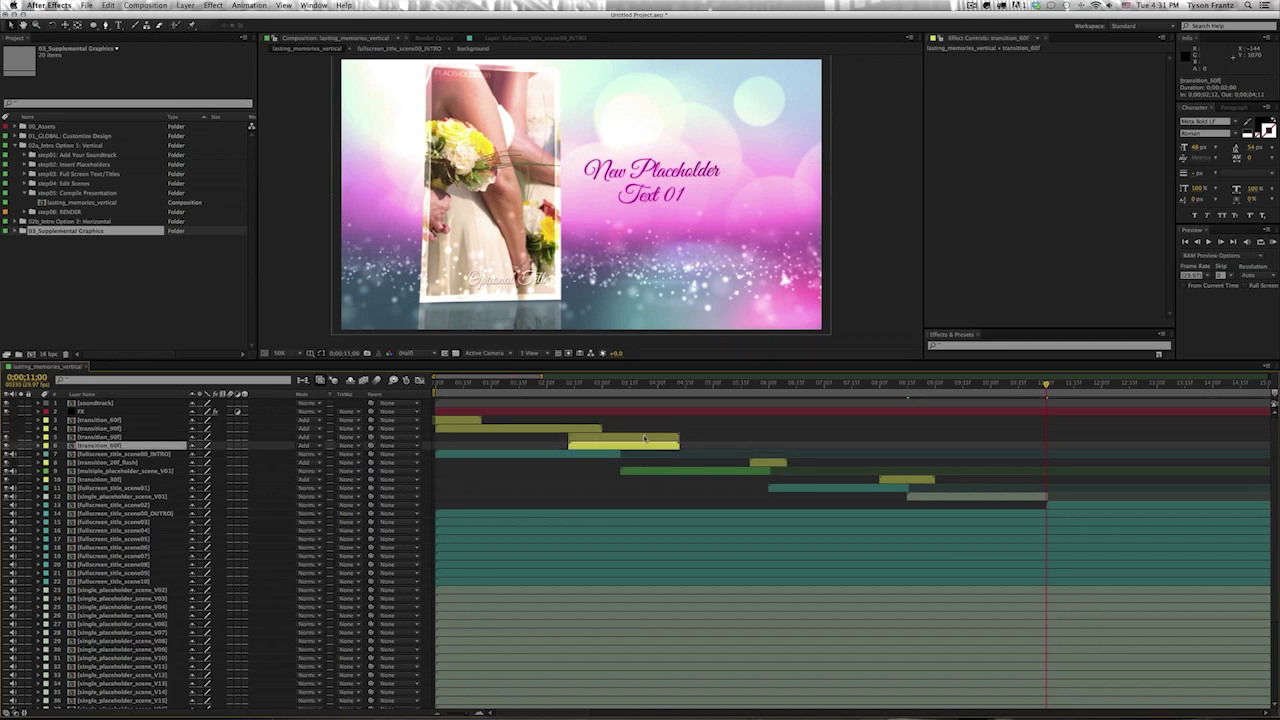
left_click_drag(644, 438, 1035, 448)
left_click_drag(129, 447, 110, 489)
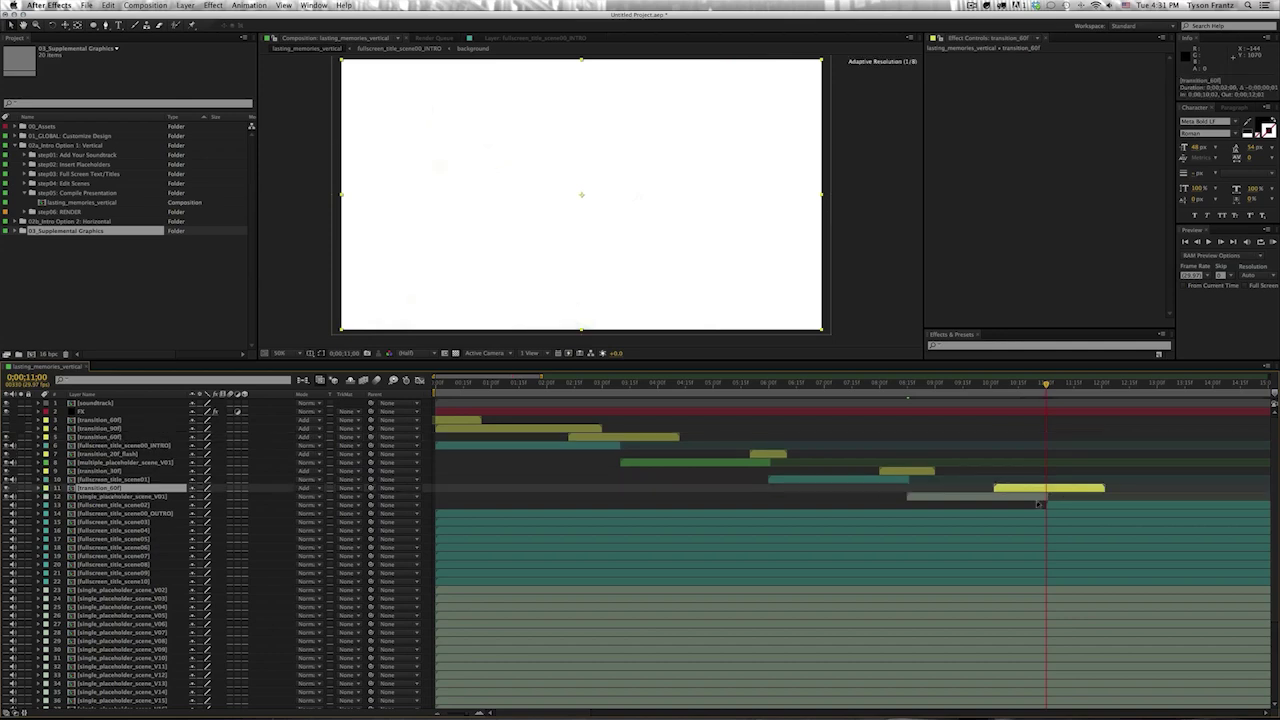
left_click_drag(1047, 385, 1124, 387)
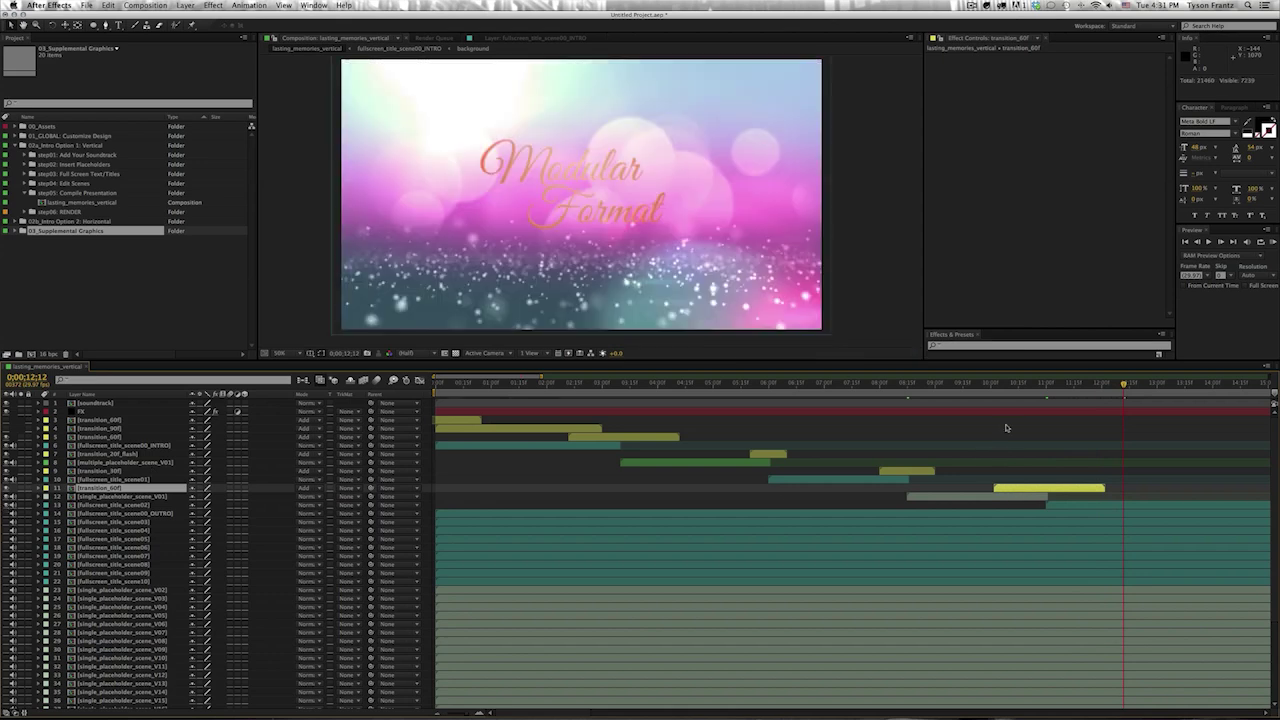
left_click(1108, 503)
left_click(465, 383)
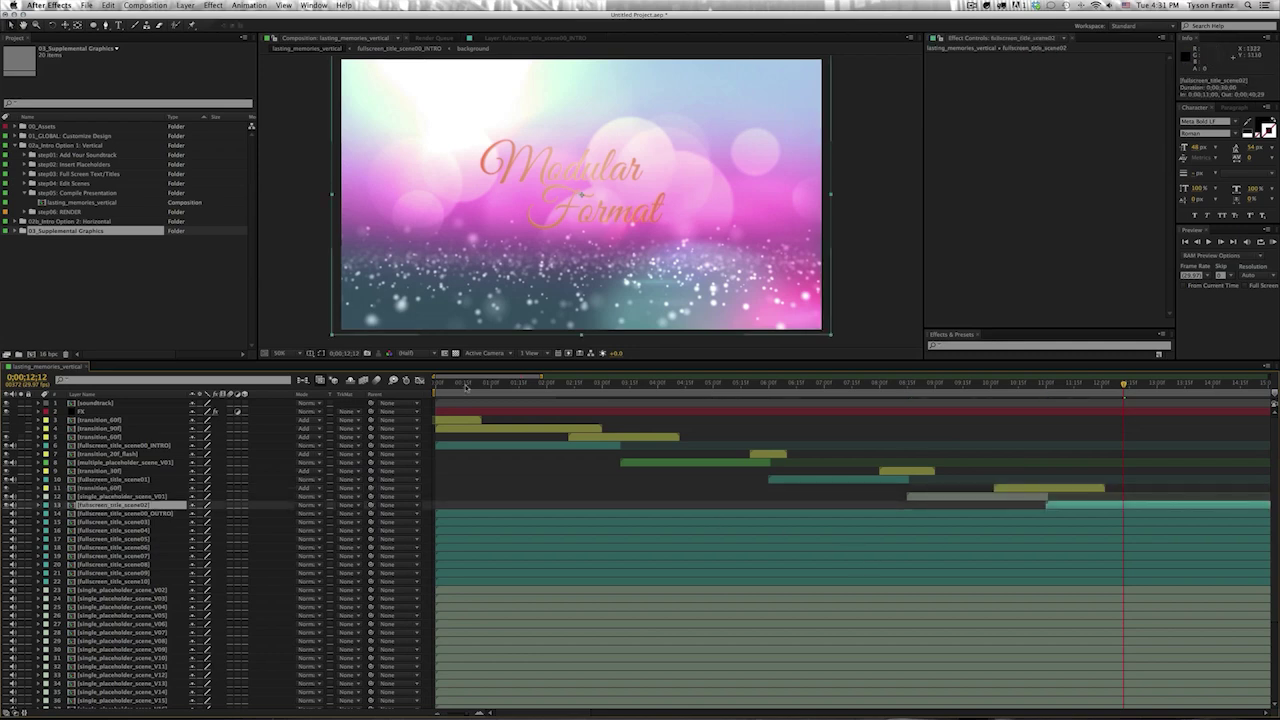
key("Home")
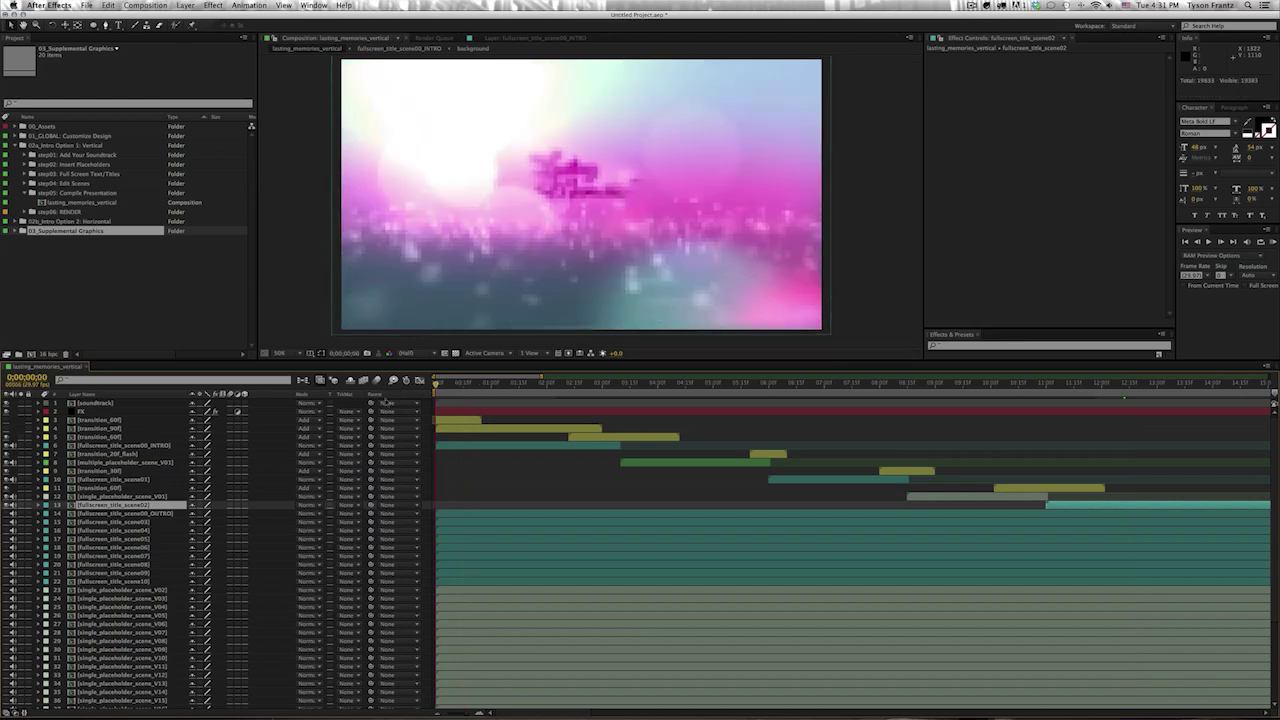
left_click(243, 421)
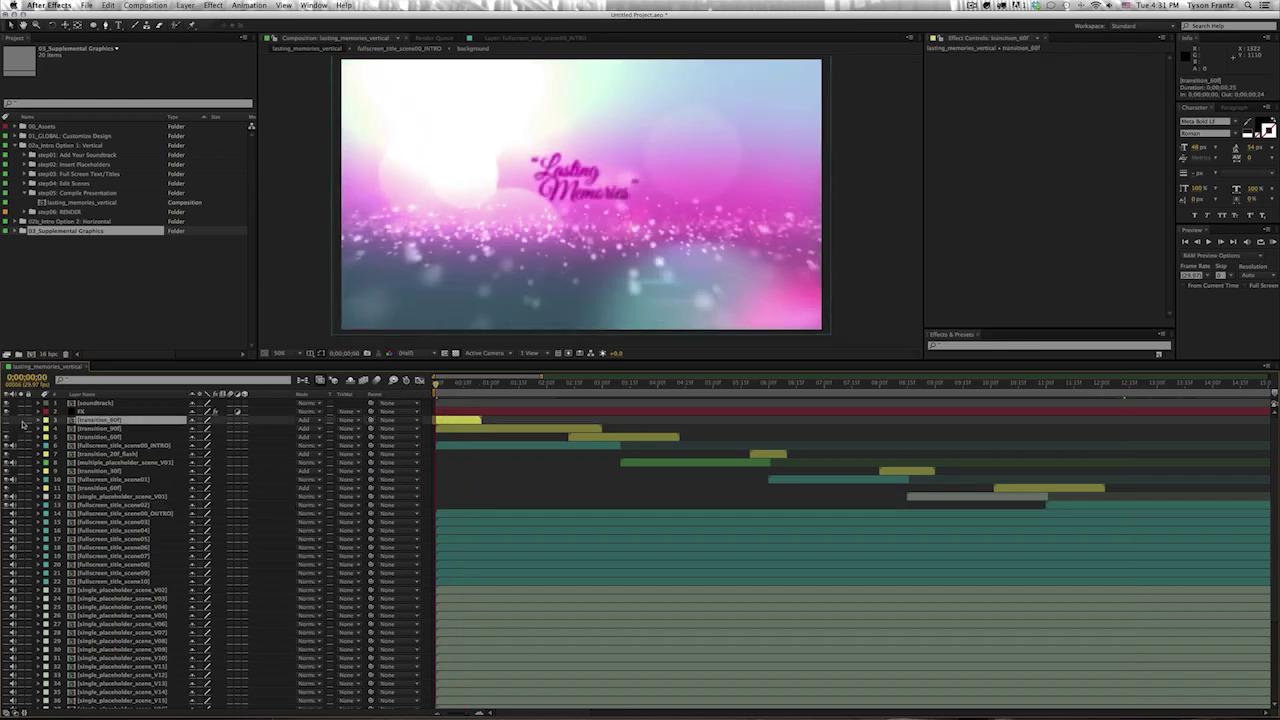
left_click(22, 421)
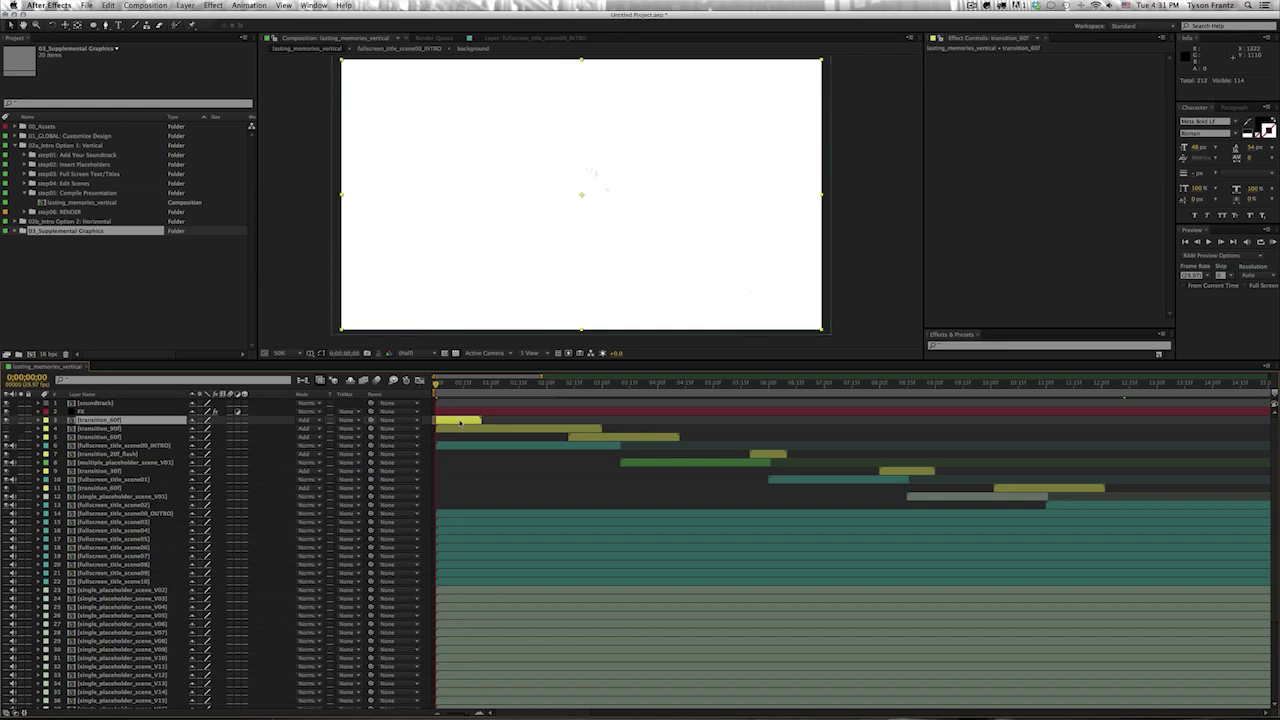
left_click(442, 385)
left_click_drag(442, 385, 451, 386)
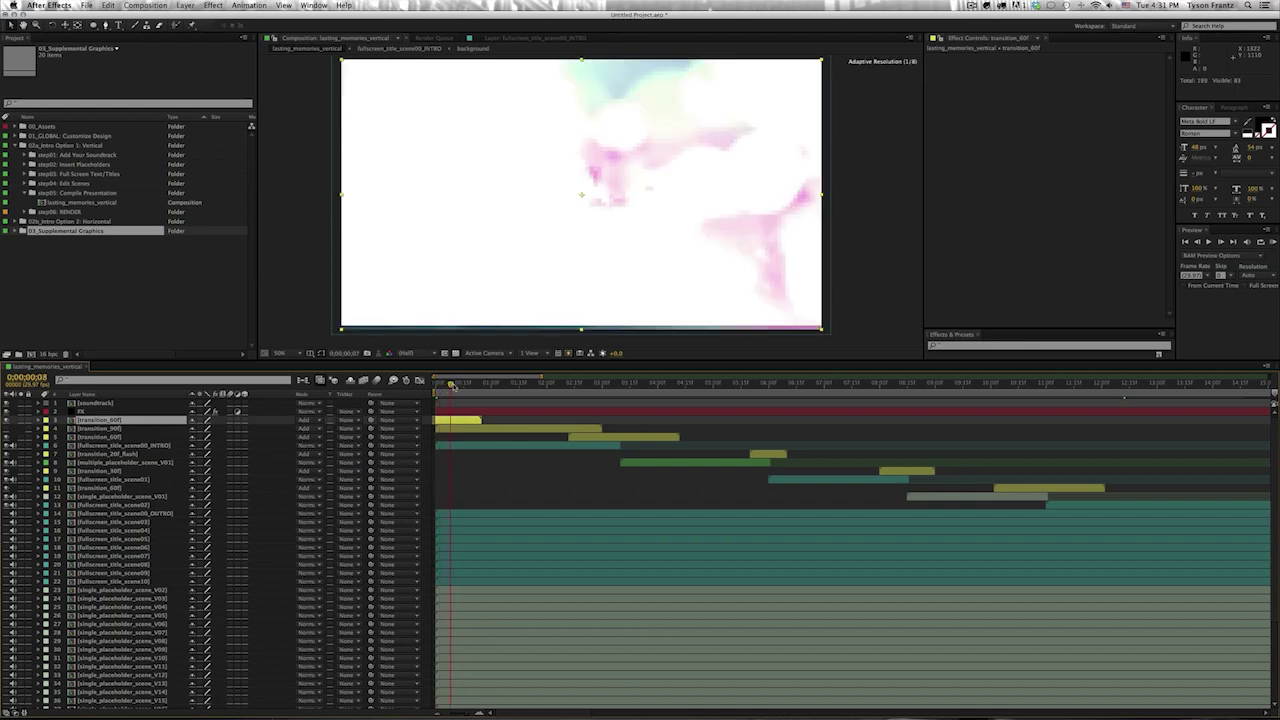
left_click_drag(451, 386, 484, 386)
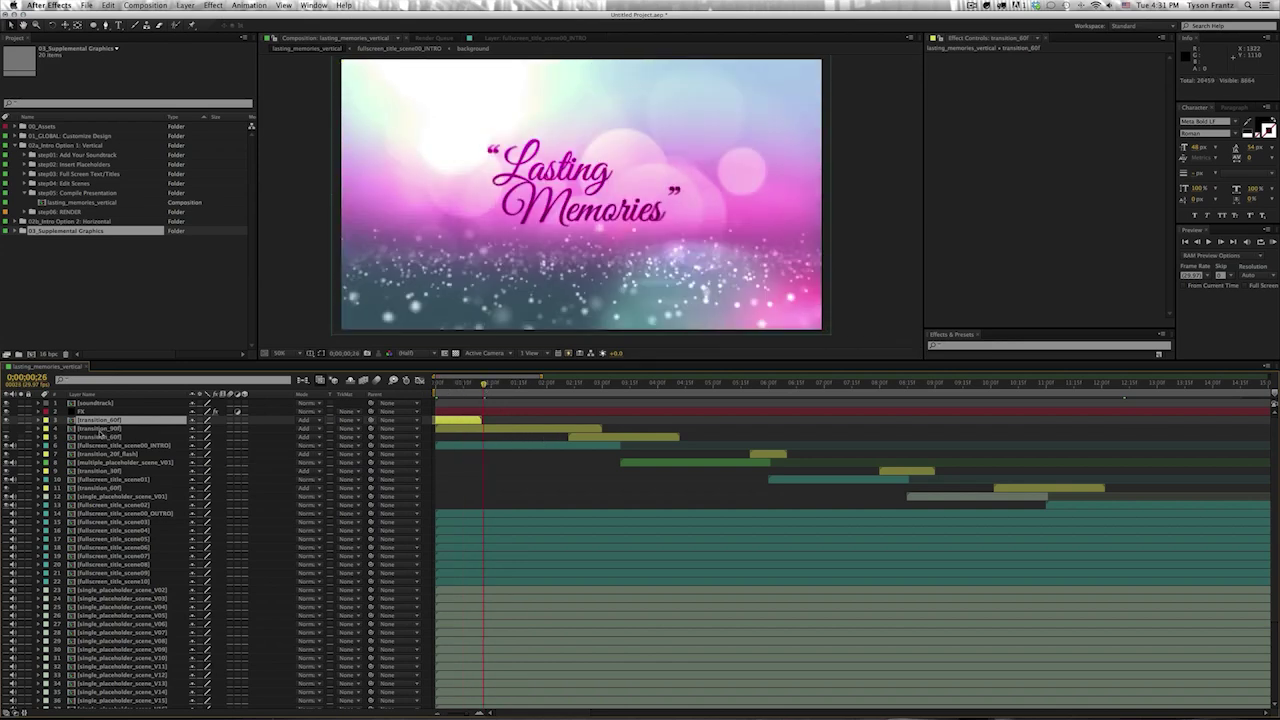
scroll(850, 490, "right", 3)
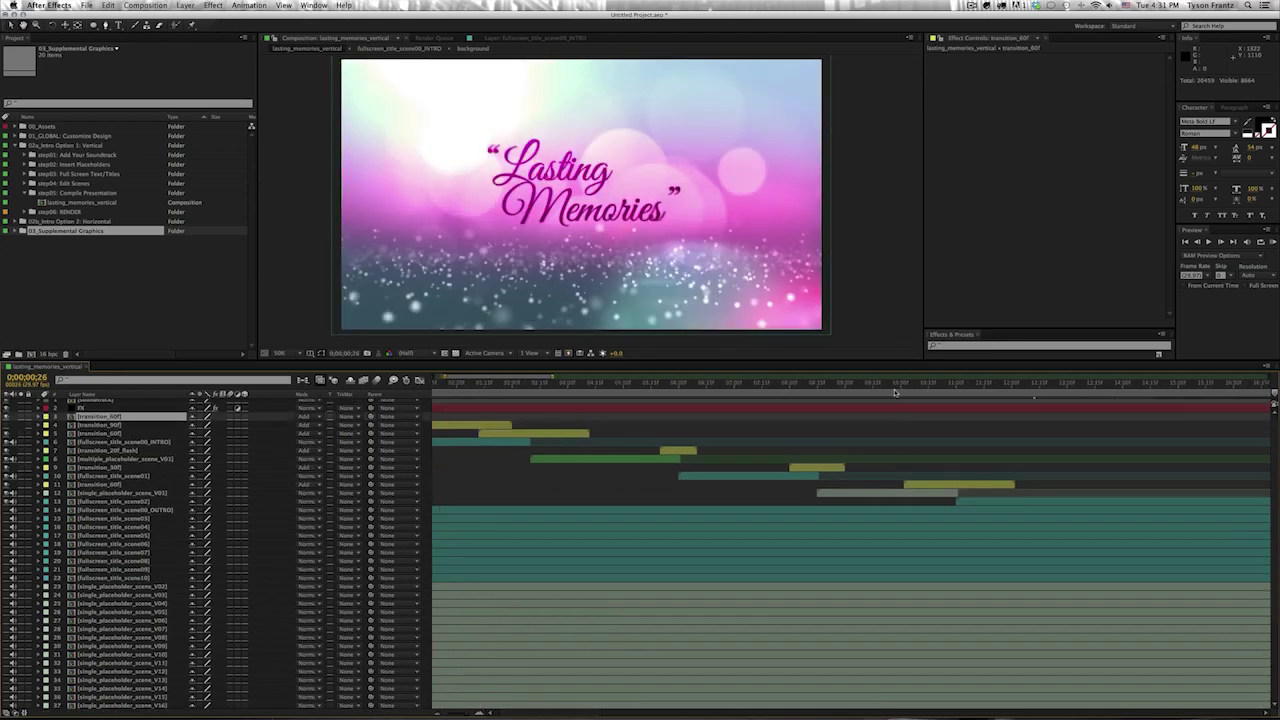
- Preview the photo-to-title flash near 10 seconds and return to the wedding photo at 9;17
left_click(895, 388)
left_click_drag(917, 393, 949, 390)
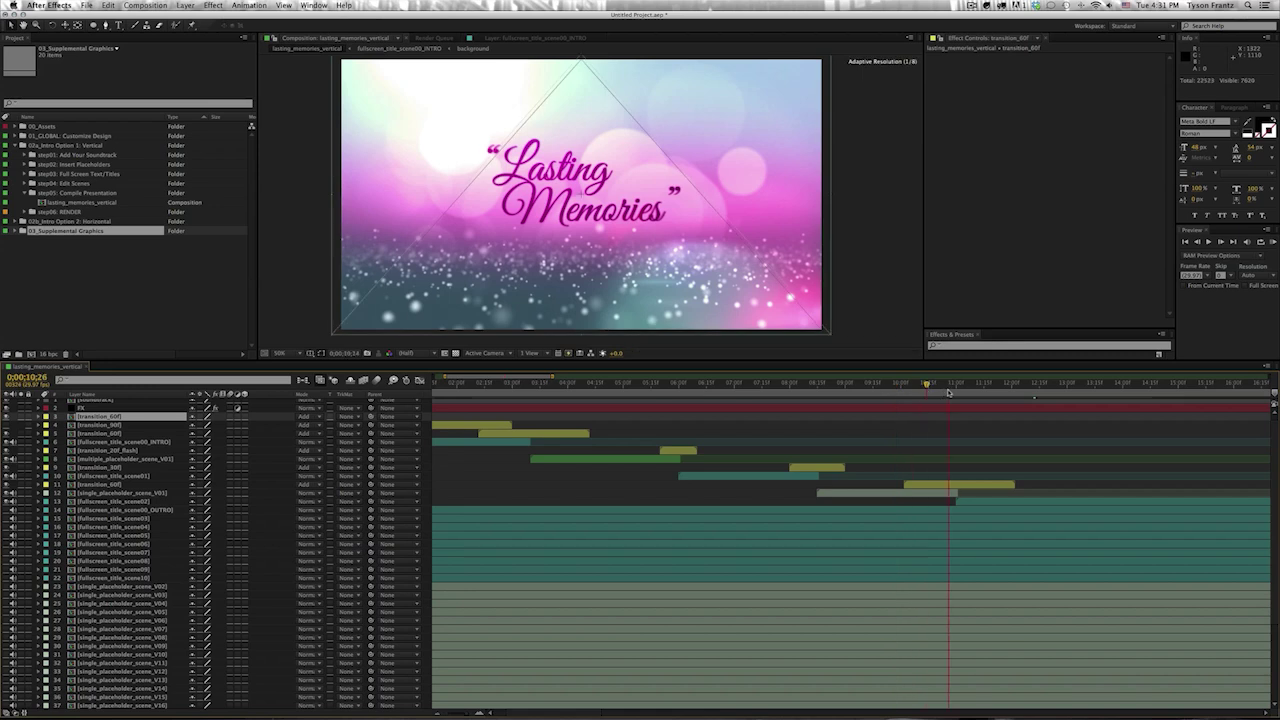
left_click(877, 388)
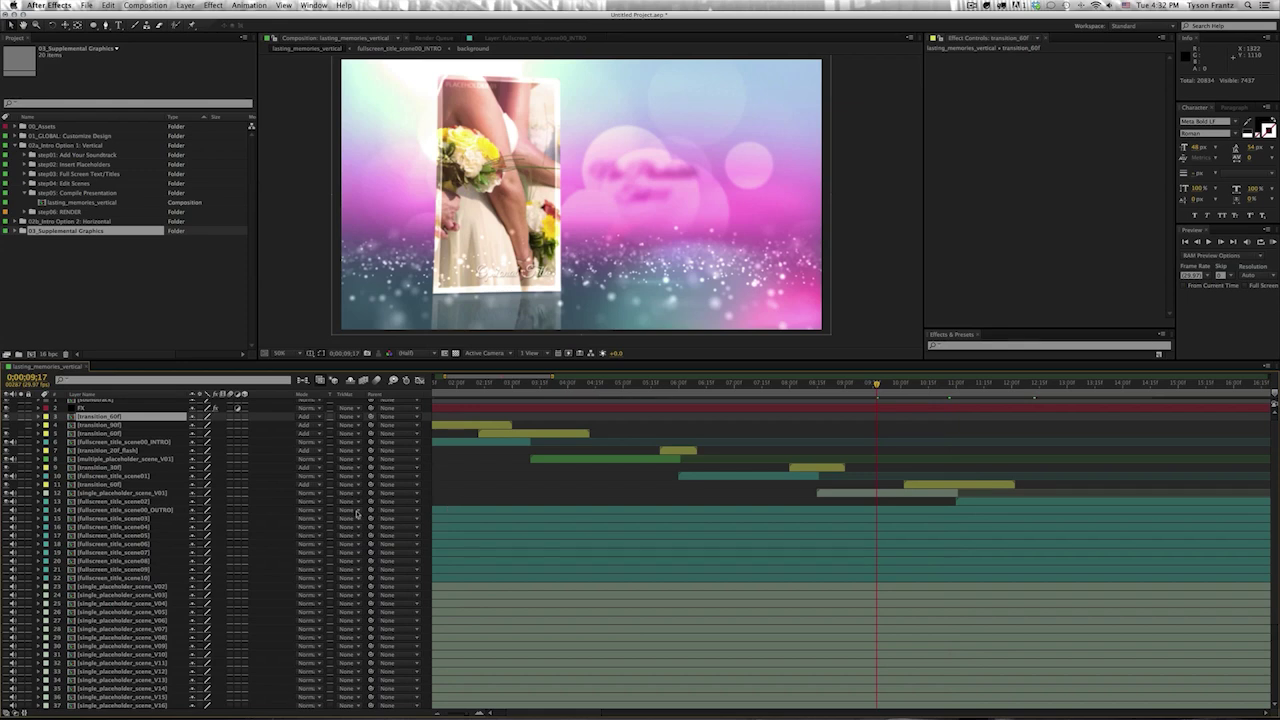
scroll(571, 440, "down", 5)
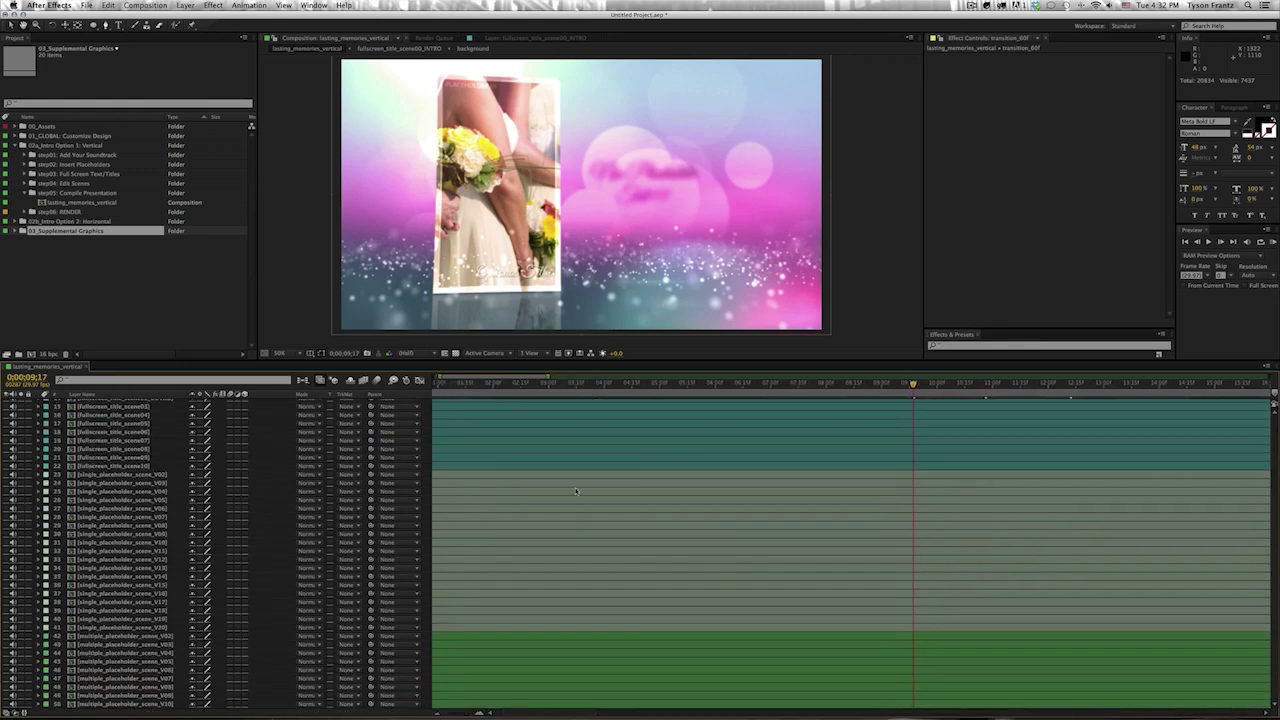
scroll(557, 508, "up", 3)
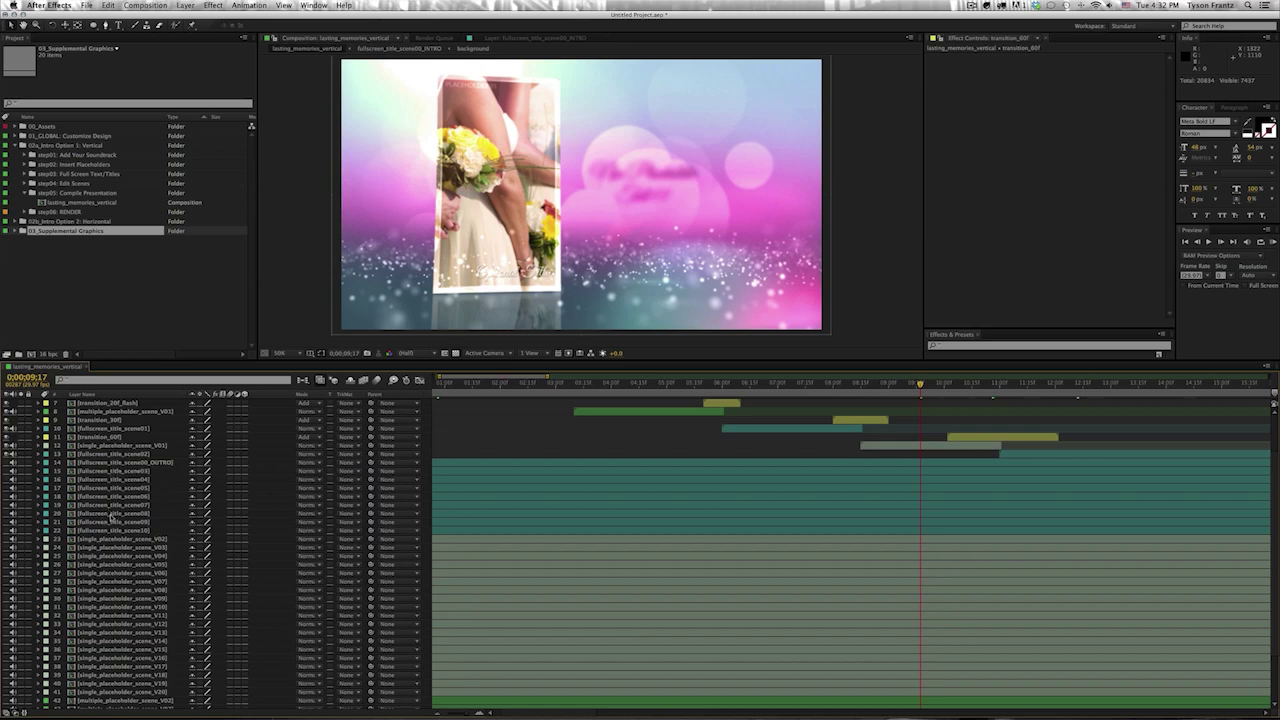
- Show the full composition length, then open lasting_memories_PREVIEW from 00_Assets
key("minus")
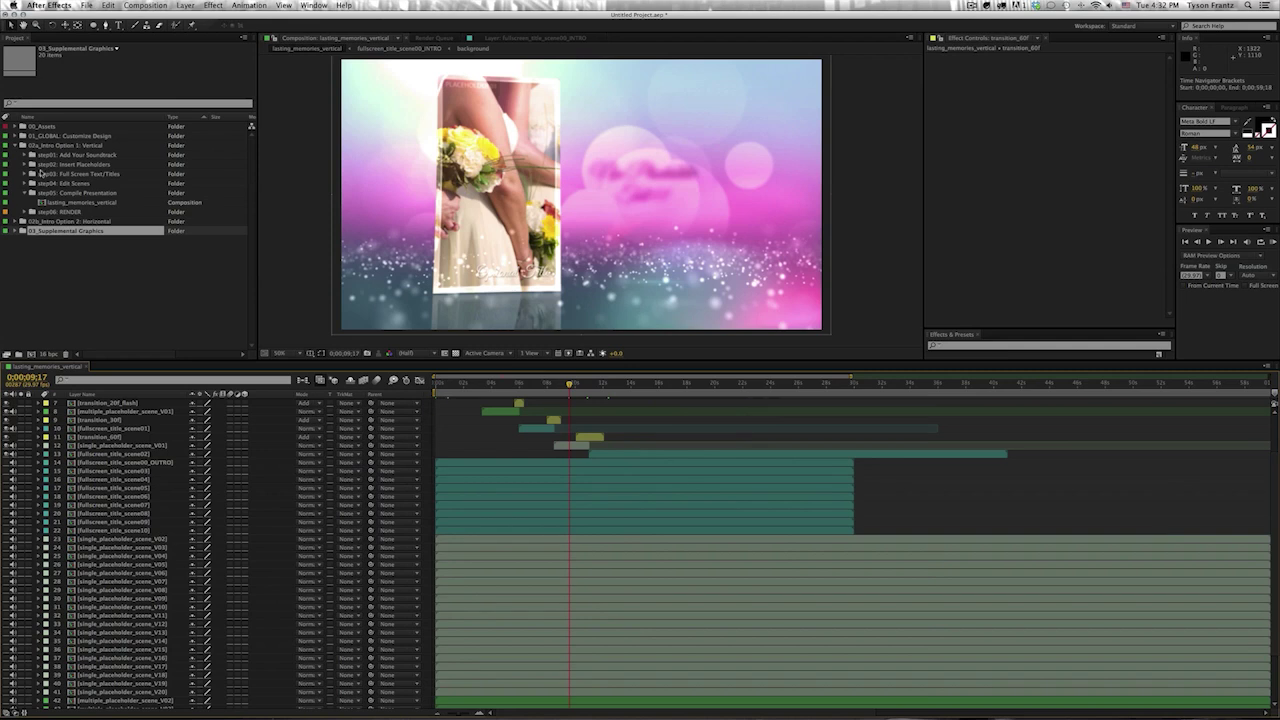
scroll(610, 510, "up", 1)
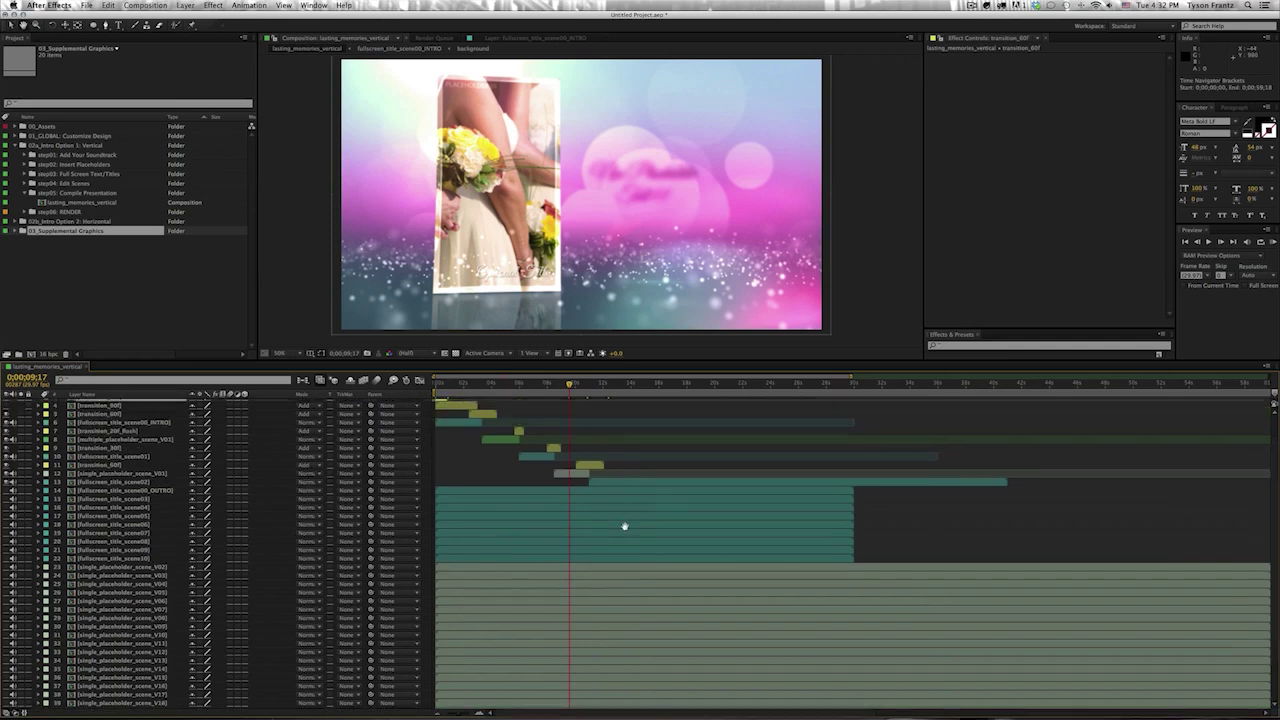
scroll(620, 520, "up", 1)
scroll(640, 550, "up", 1)
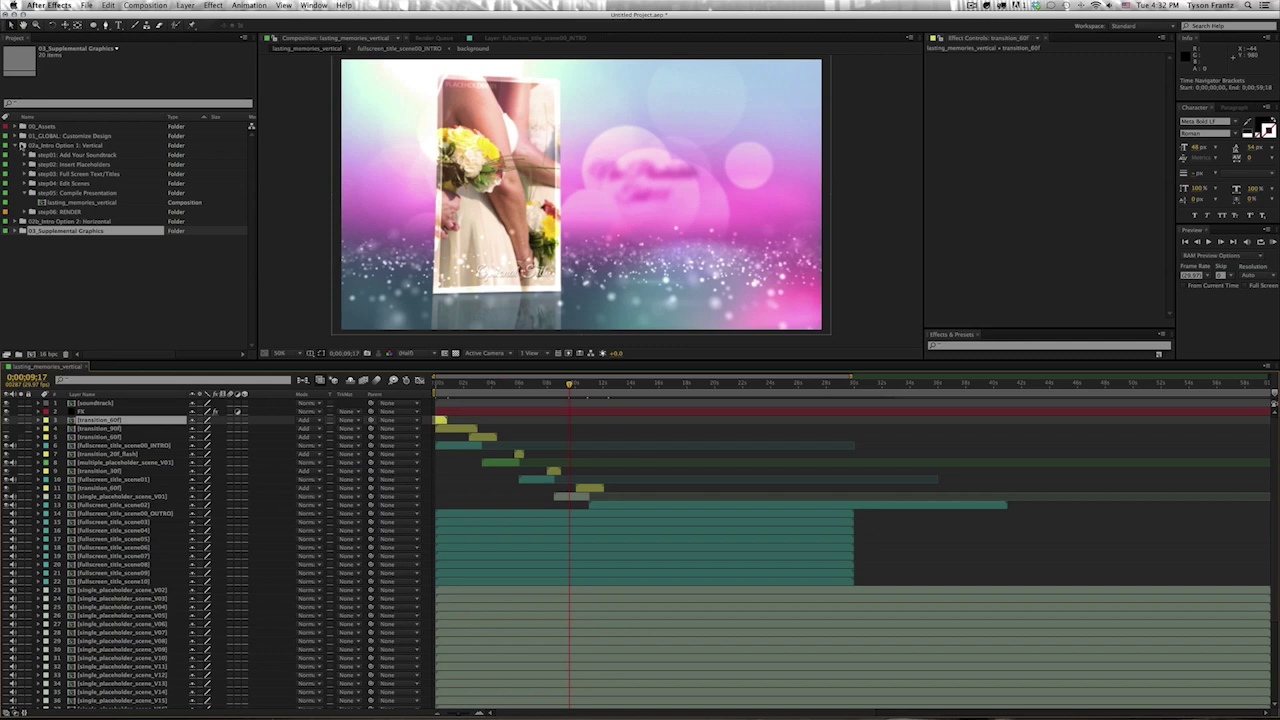
left_click(15, 127)
double_click(60, 174)
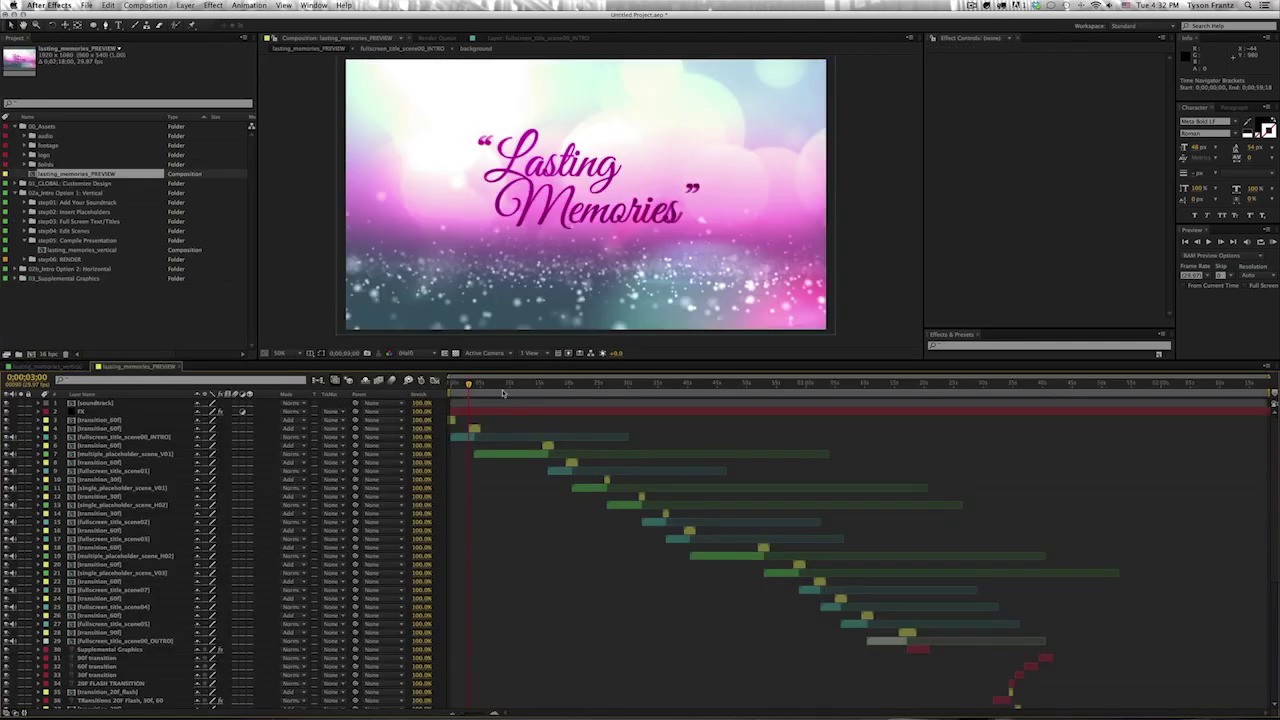
- Jump to 46 seconds in the preview, then reopen lasting_memories_vertical
left_click_drag(503, 393, 726, 421)
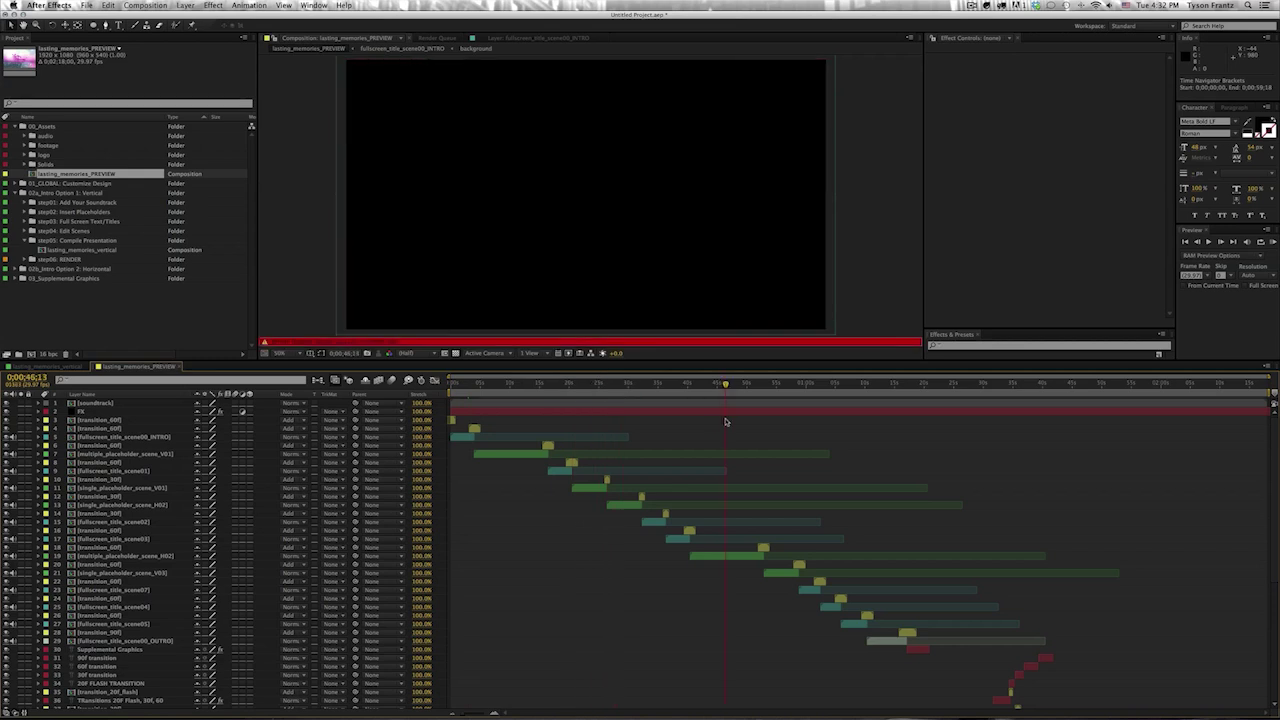
scroll(773, 605, "down", 8)
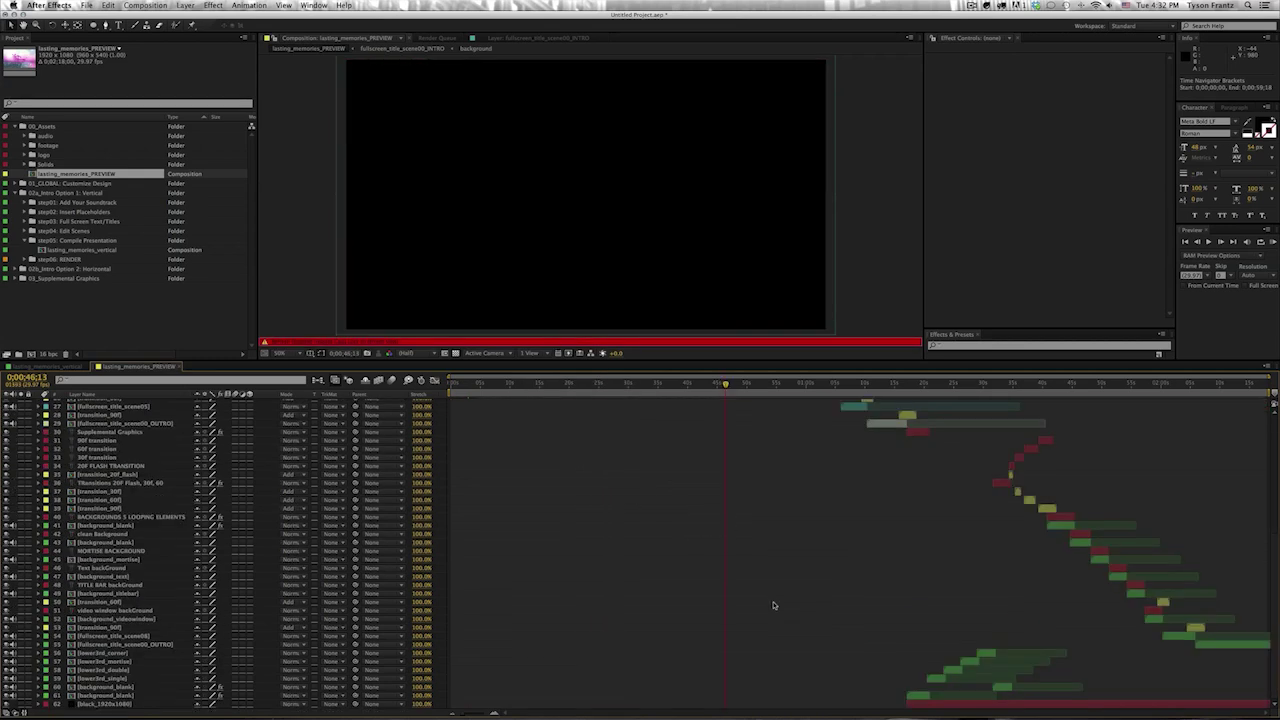
scroll(150, 500, "up", 10)
double_click(158, 441)
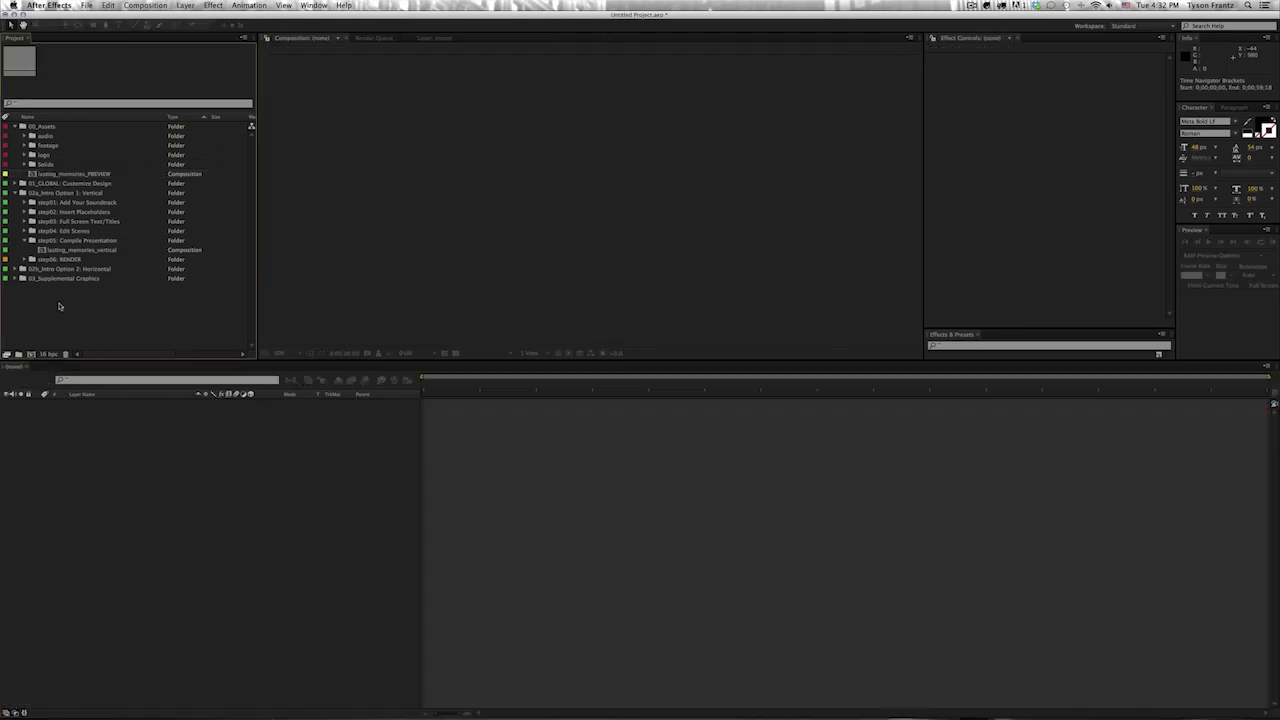
- Close the compositions, collapse 00_Assets and step05, and expand 02b_Intro Option 2: Horizontal
left_click(55, 368)
left_click(15, 127)
left_click(23, 193)
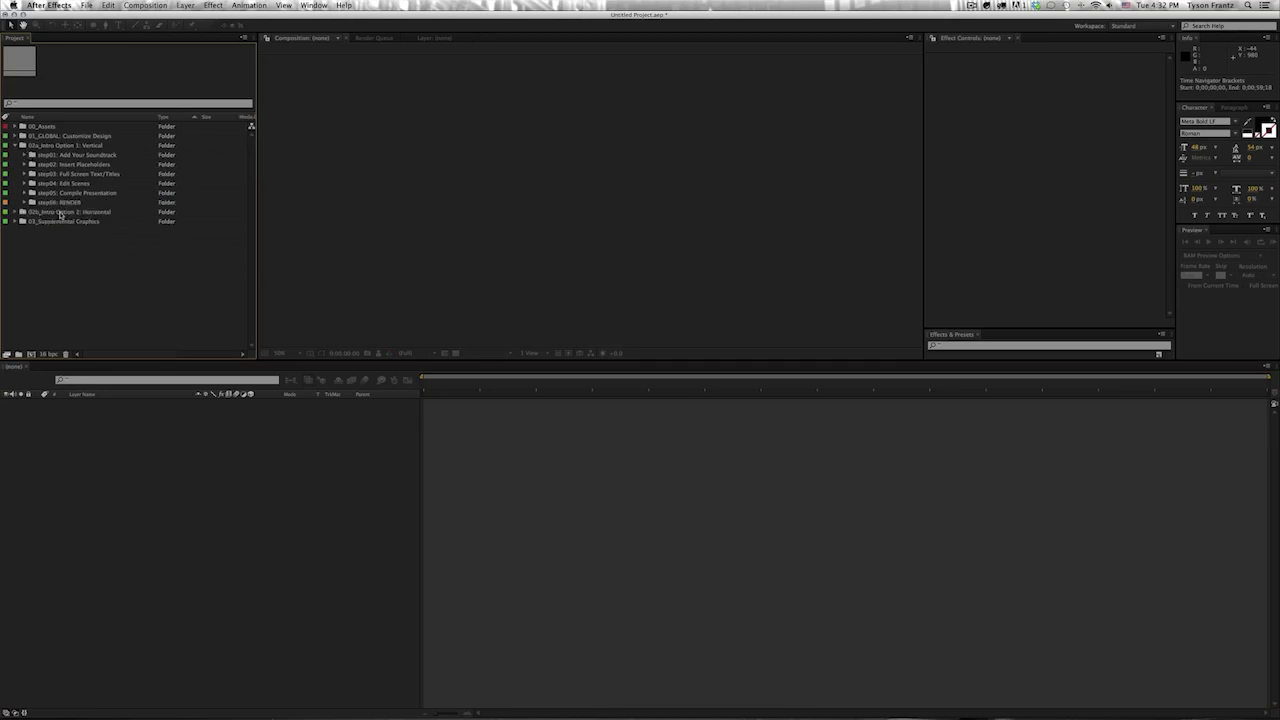
left_click(16, 212)
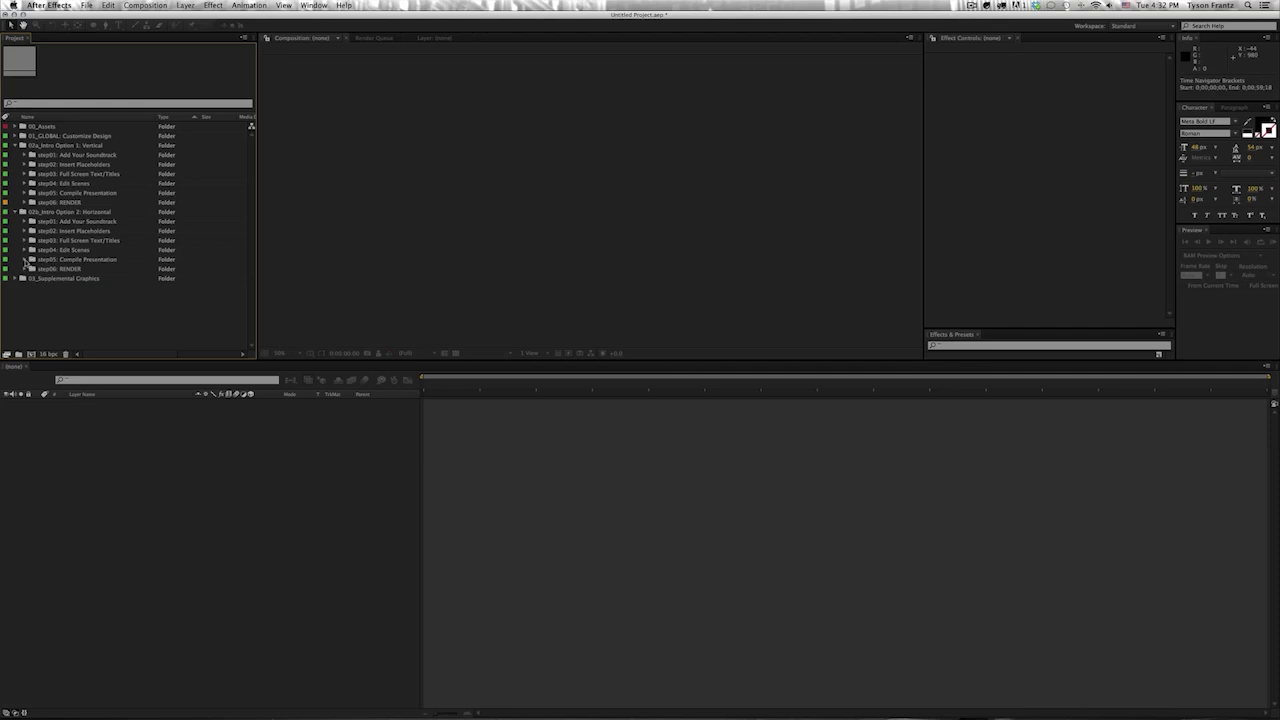
- Open lasting_memories_horizontal from the horizontal step05 folder, inspect single_placeholder_scene_H01, then close it
left_click(23, 260)
double_click(74, 269)
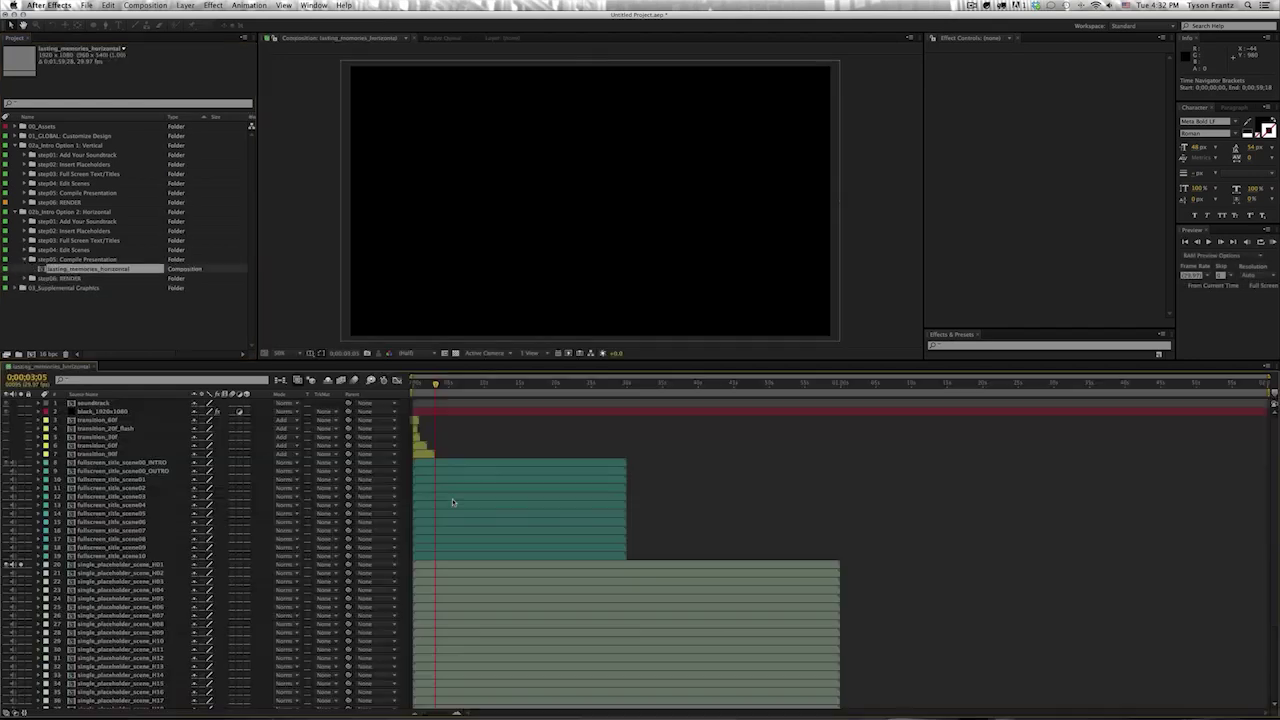
scroll(654, 540, "down", 5)
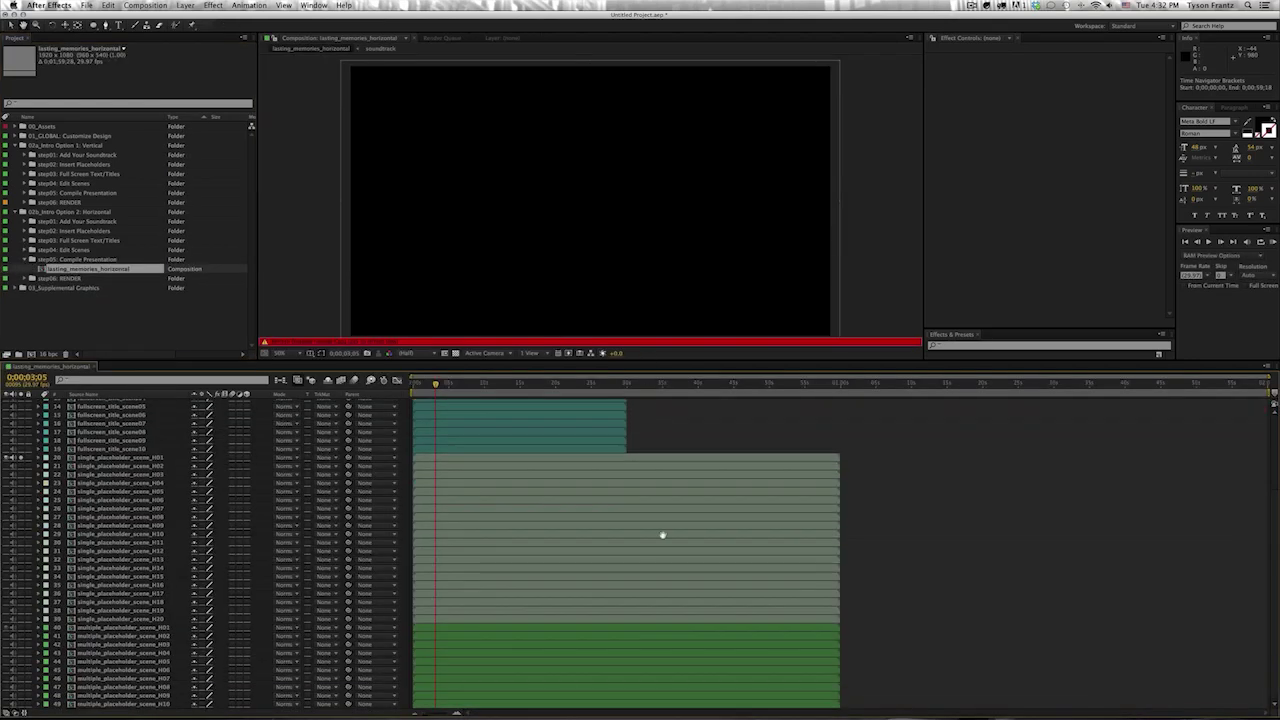
scroll(663, 600, "up", 3)
scroll(640, 580, "up", 2)
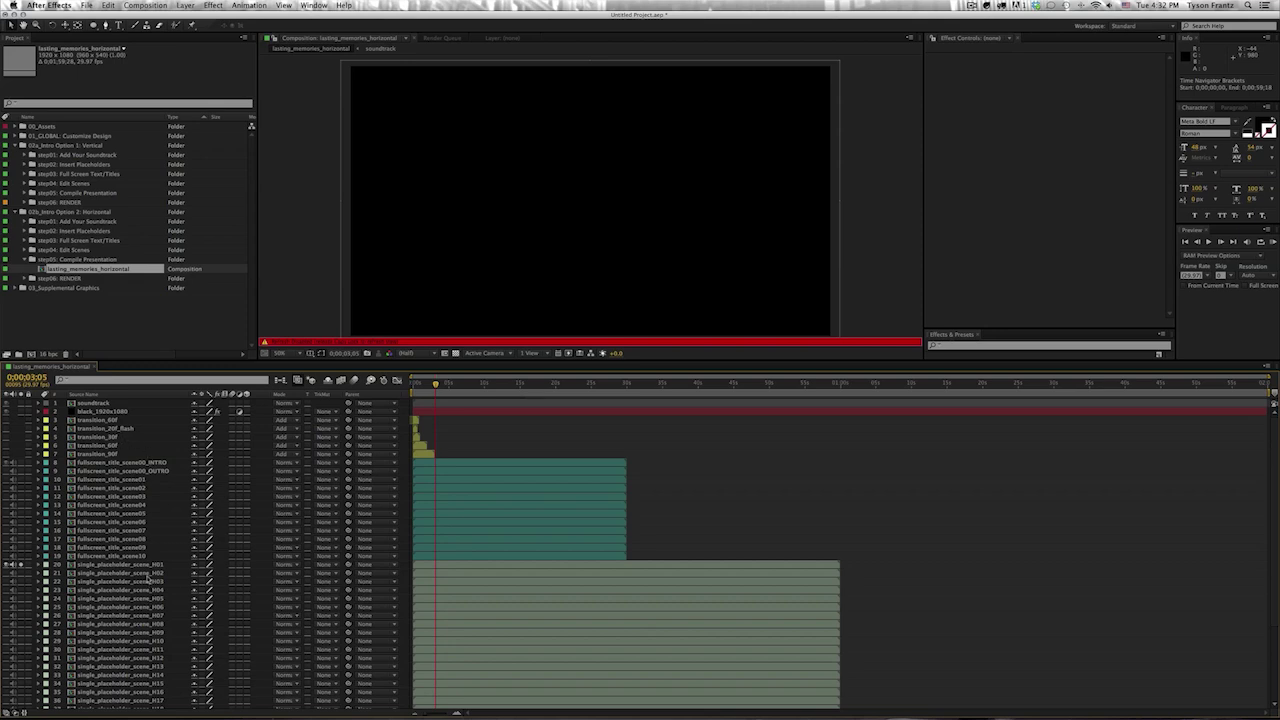
left_click(150, 568)
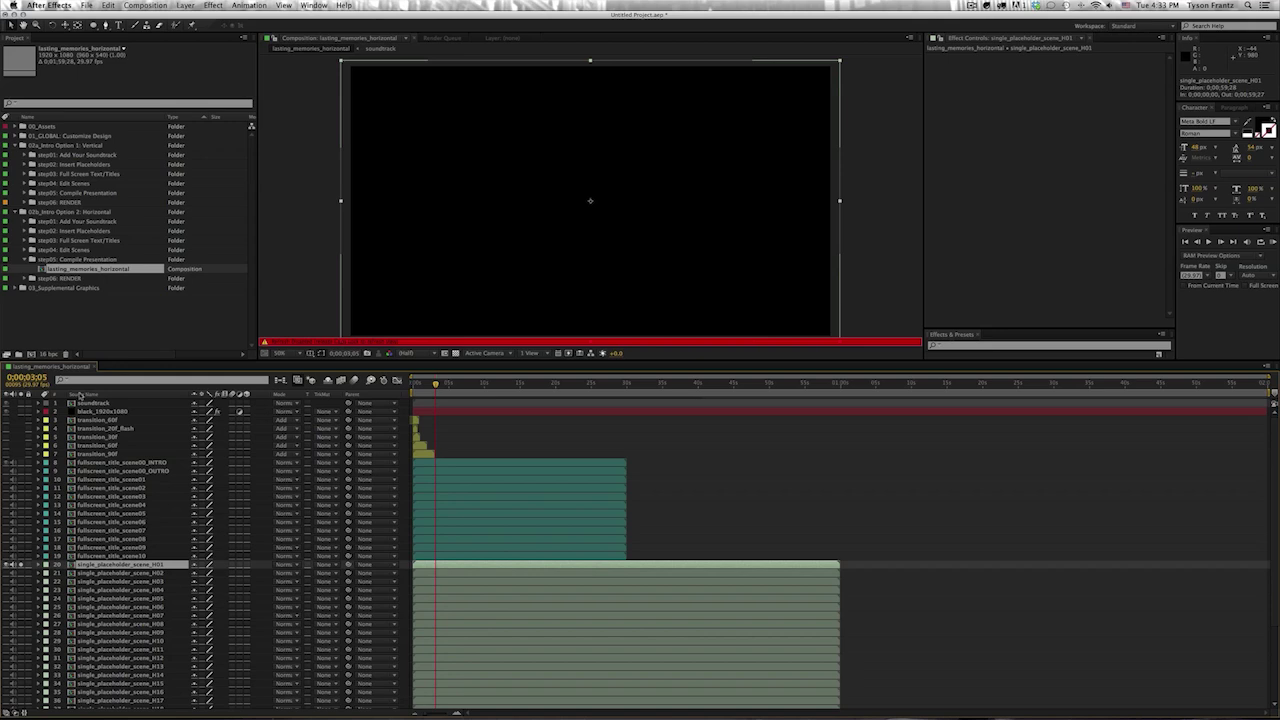
left_click(92, 366)
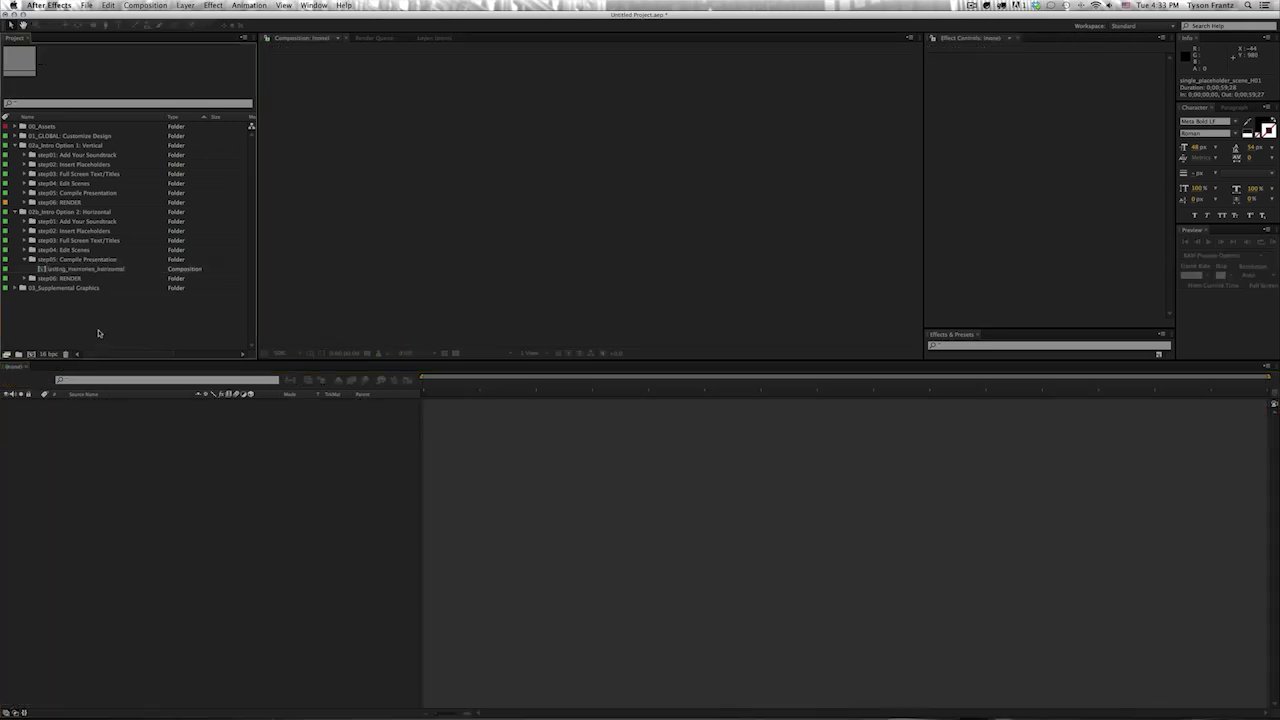
- Collapse step05 and both intro option folders, then clear the folder selection
left_click(25, 260)
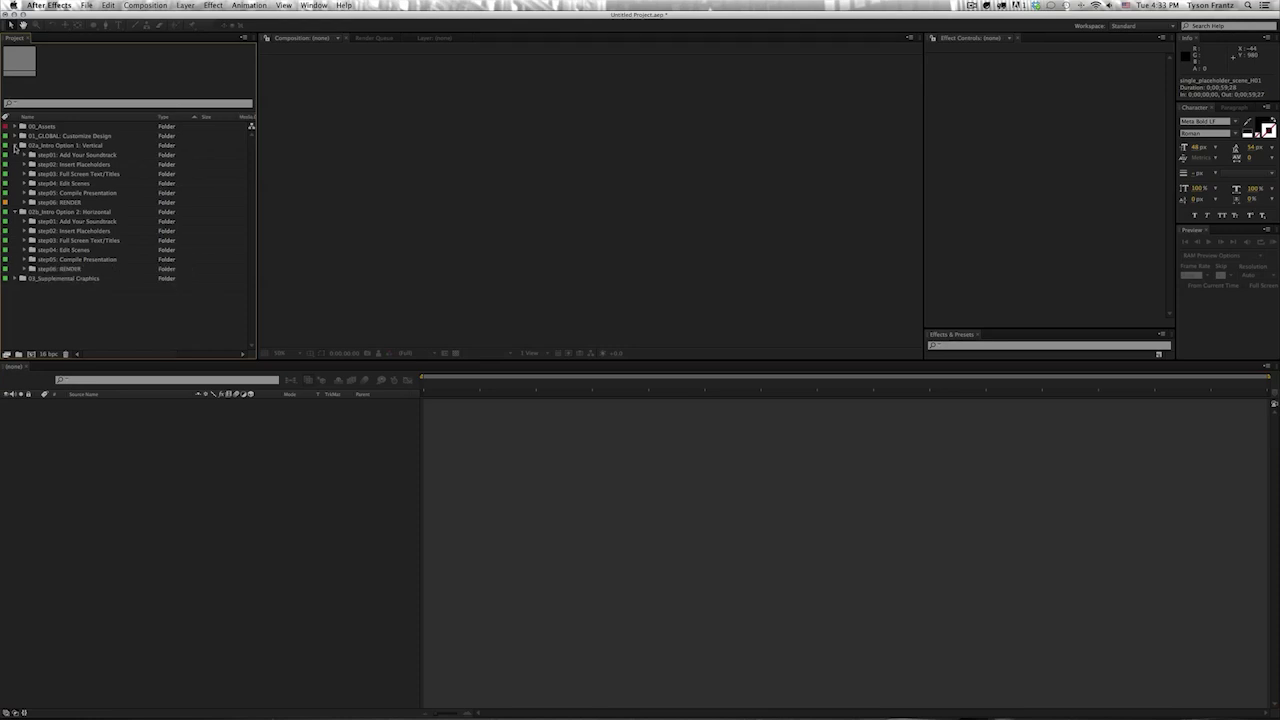
left_click(14, 146)
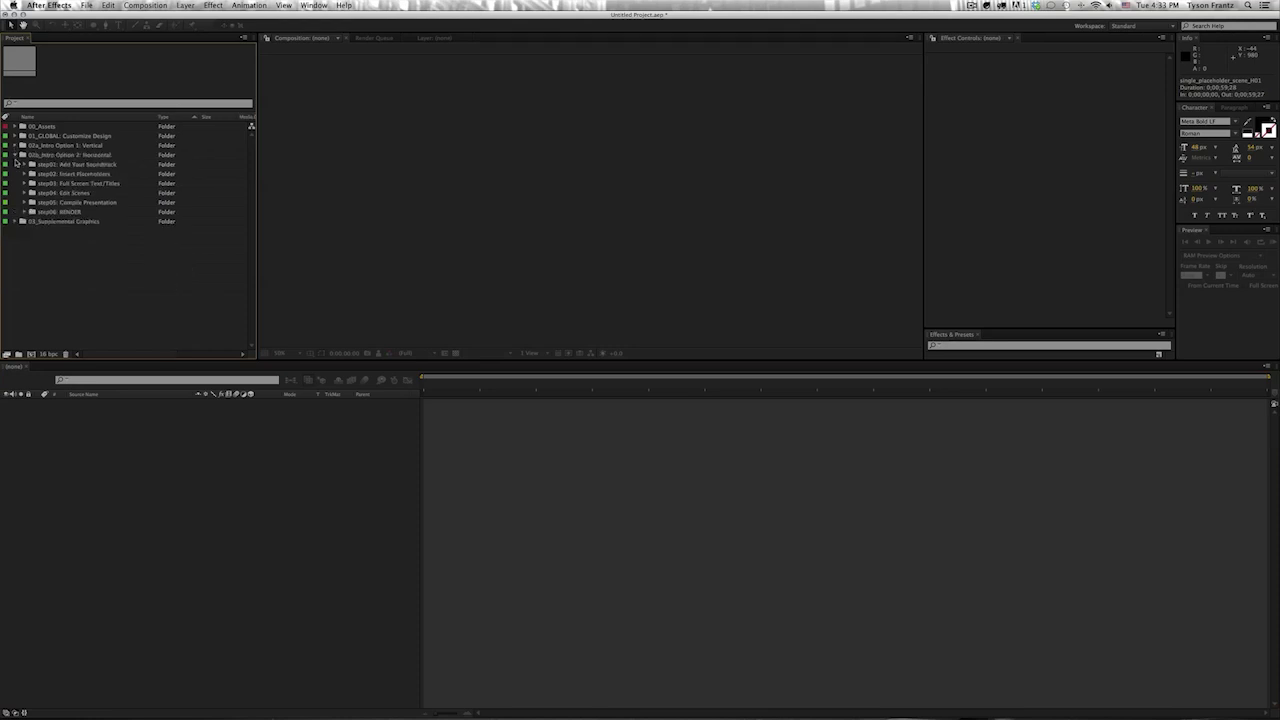
left_click(50, 156)
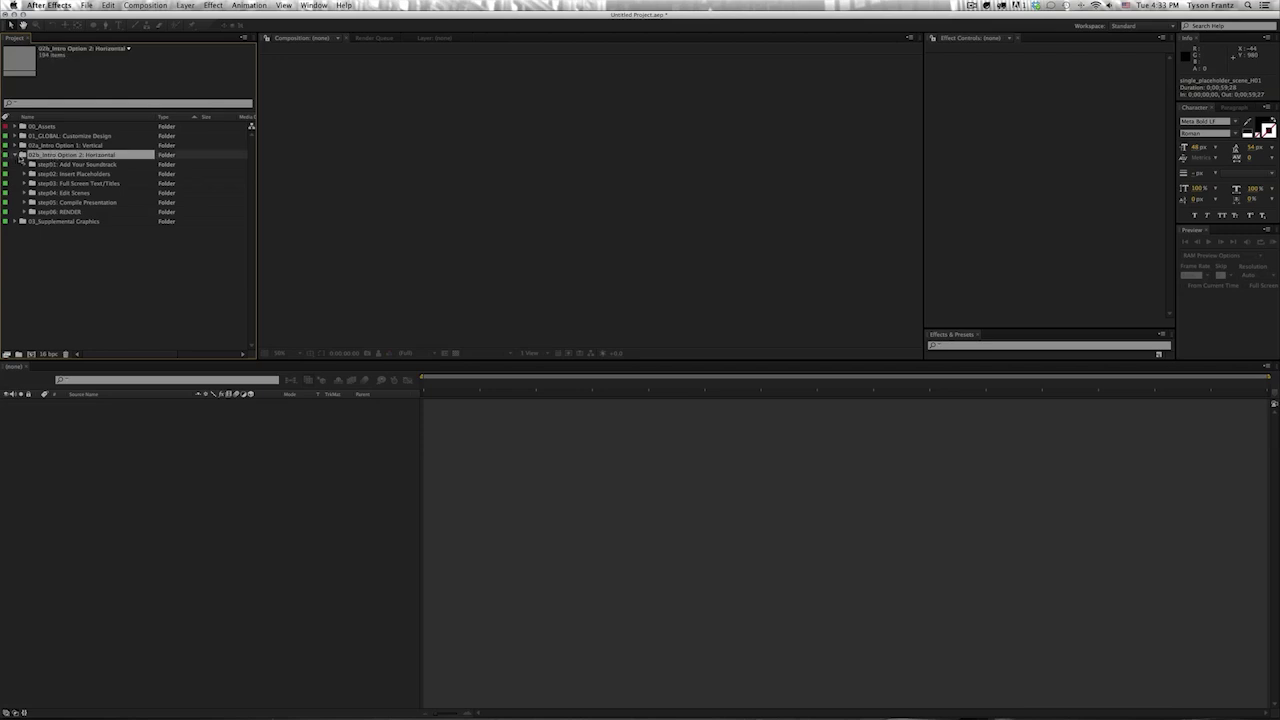
left_click(16, 155)
left_click(51, 188)
left_click(63, 146)
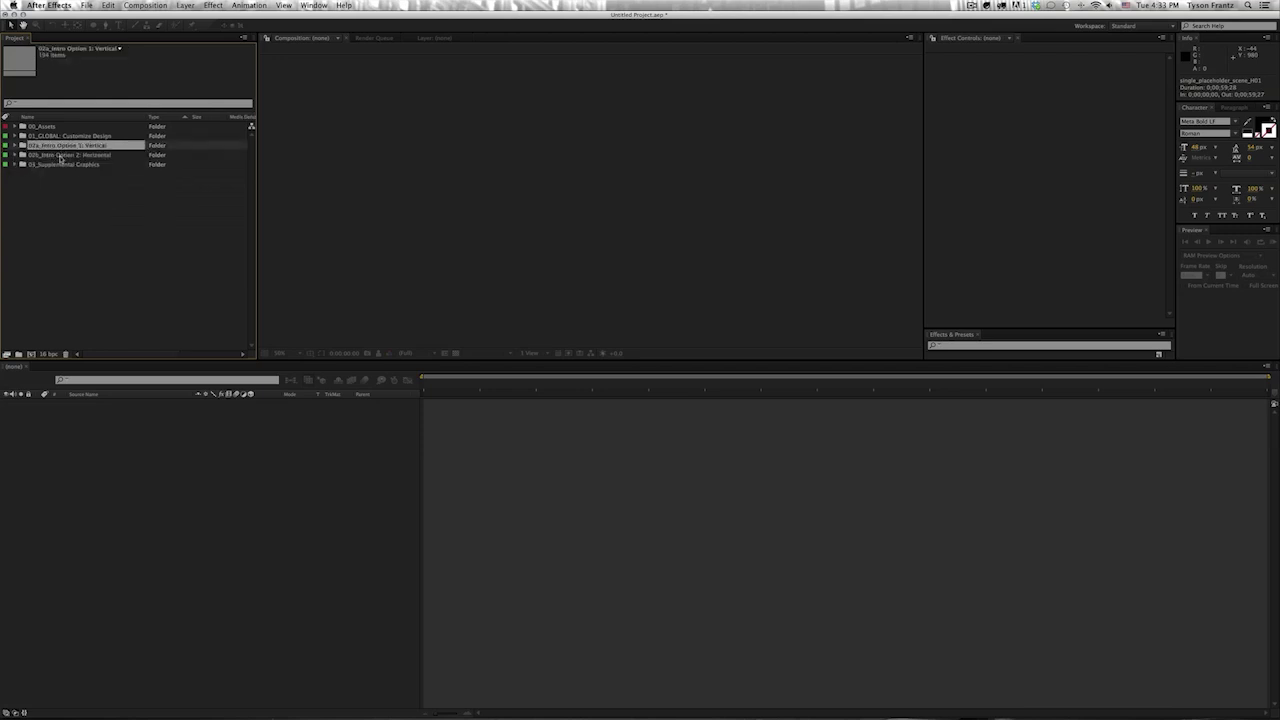
left_click(62, 155)
left_click(62, 146)
left_click(60, 200)
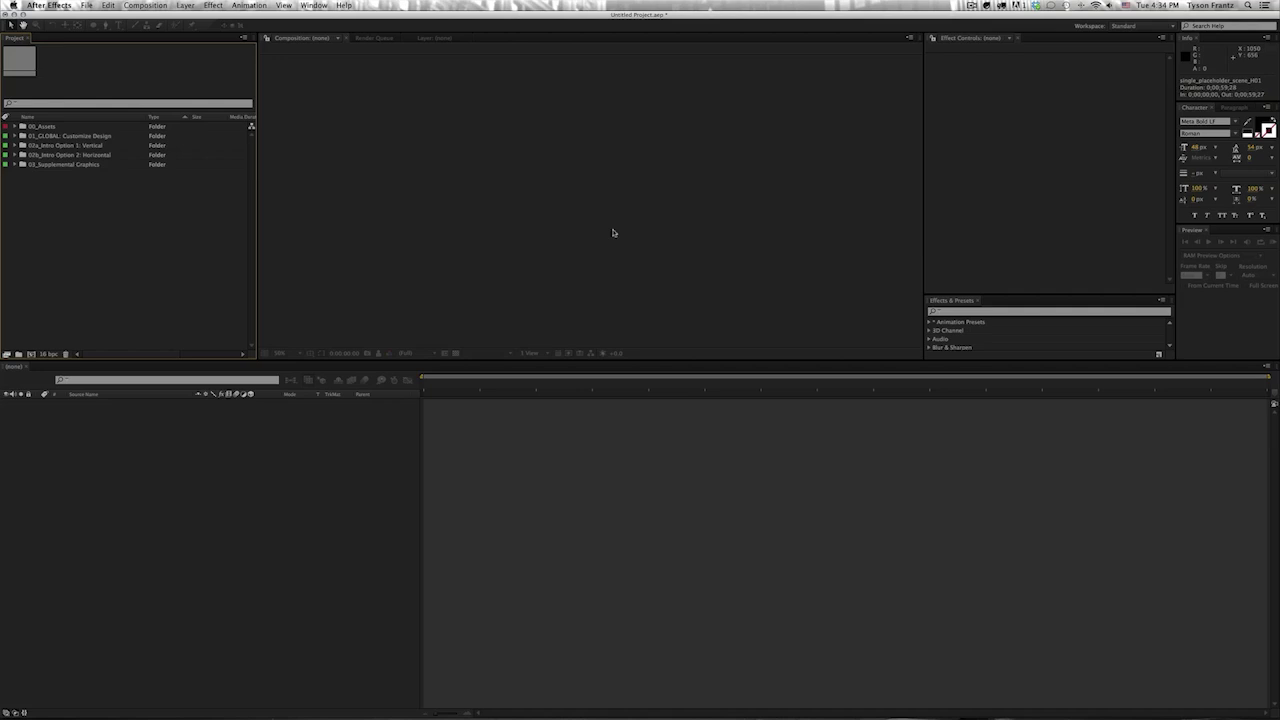
- Expand 03_Supplemental Graphics and 1_Lower Thirds, then open lower3rd_corner
left_click(54, 167)
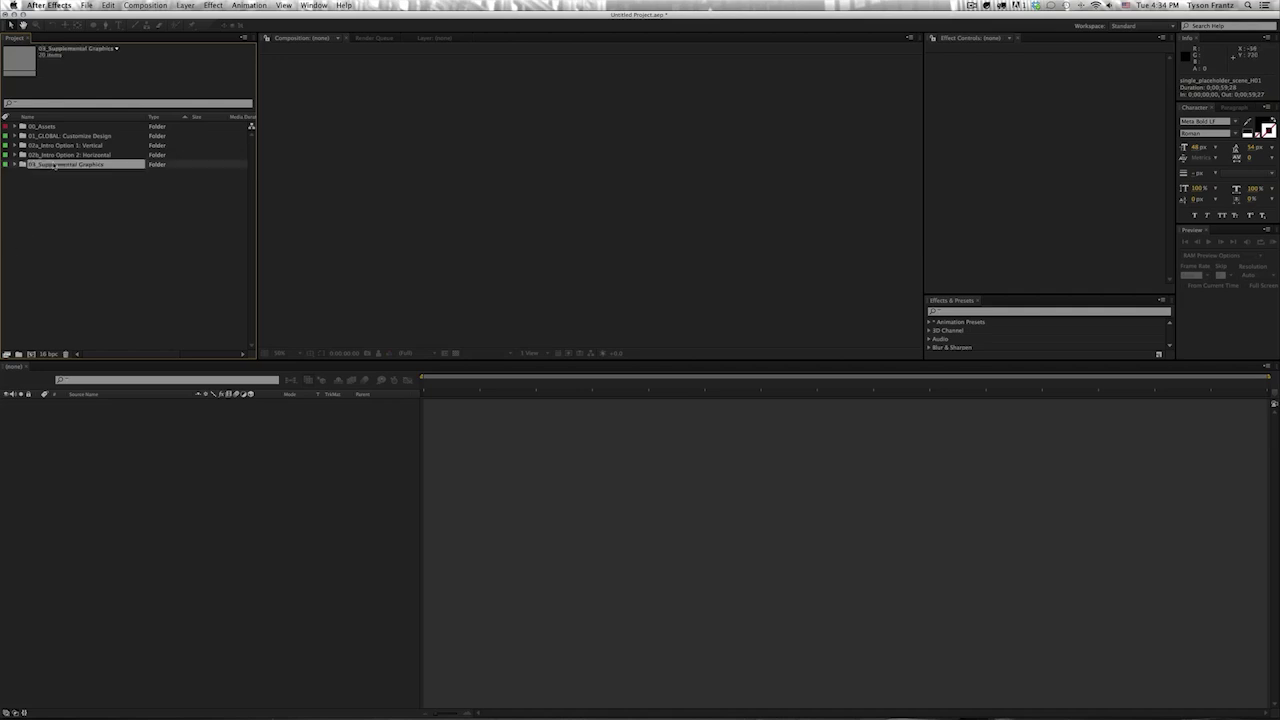
left_click(20, 166)
left_click(64, 224)
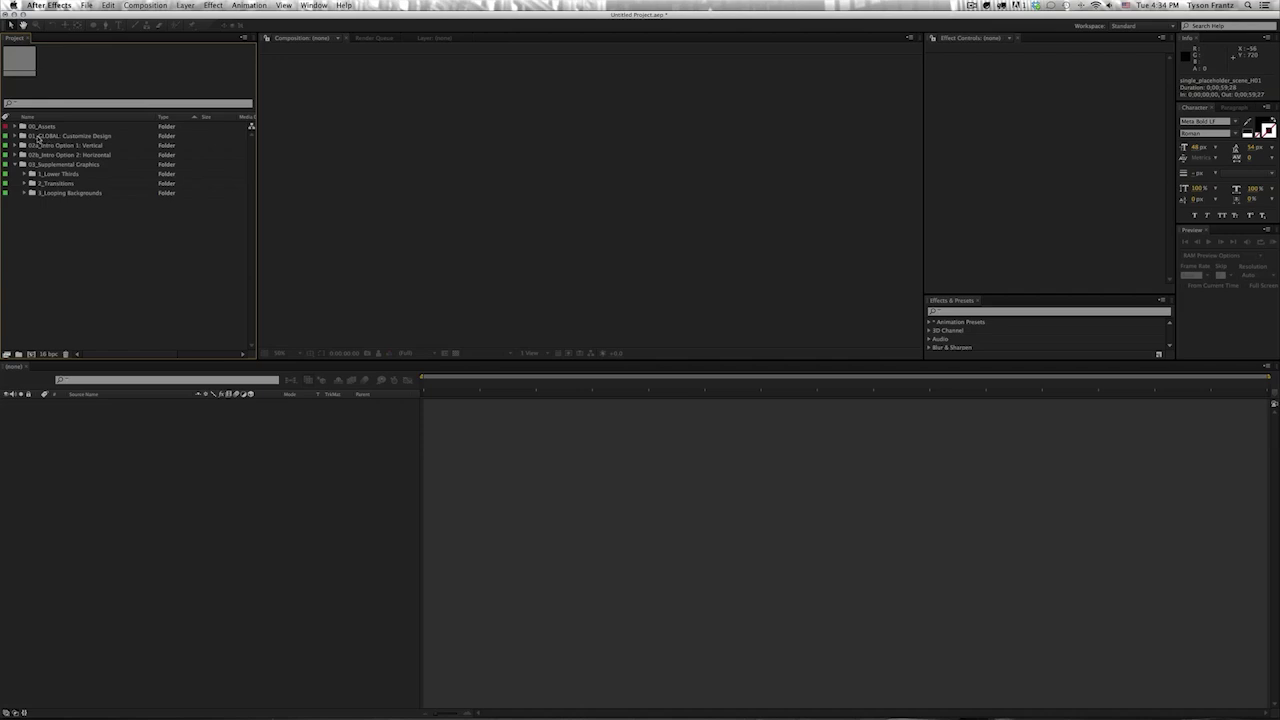
left_click(15, 136)
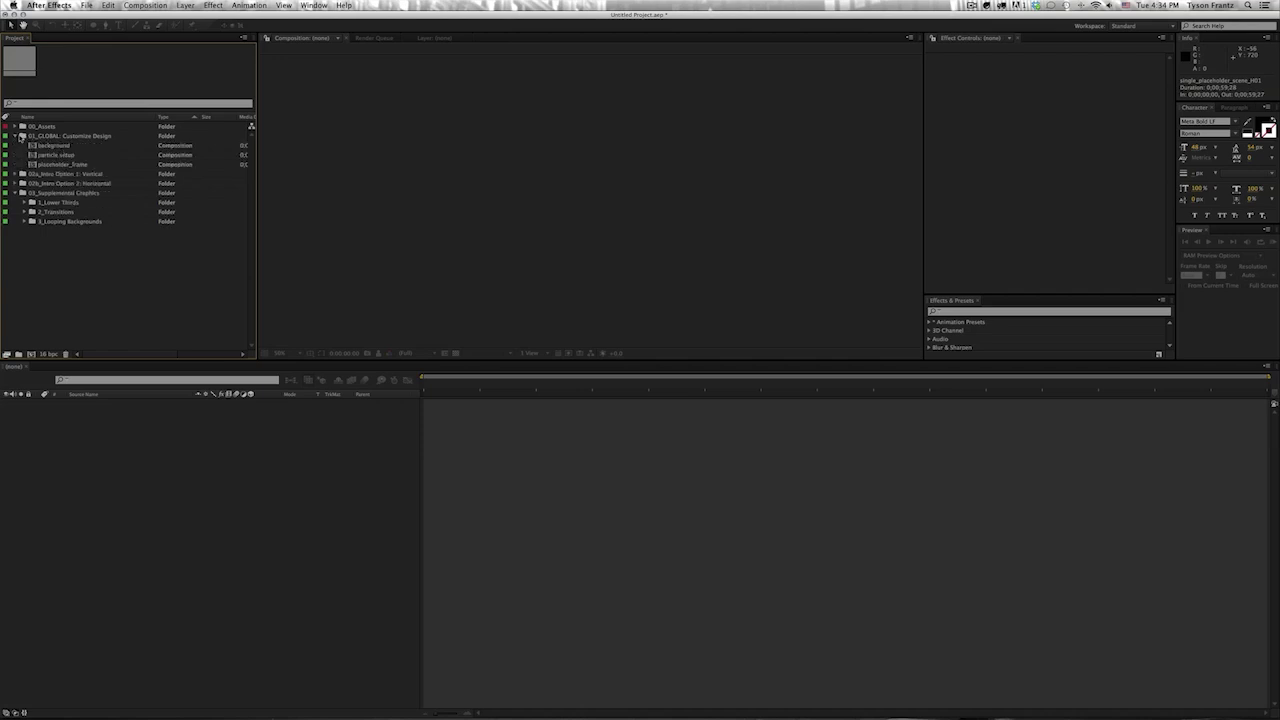
left_click(14, 137)
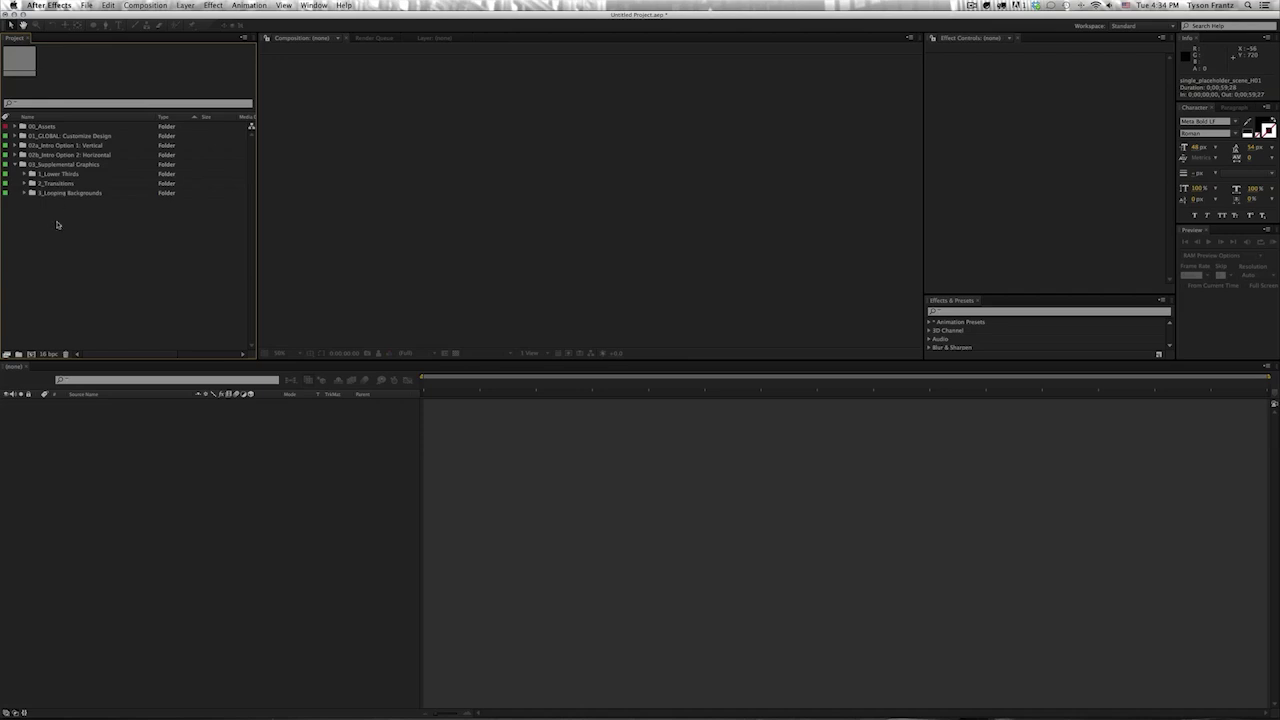
left_click(25, 176)
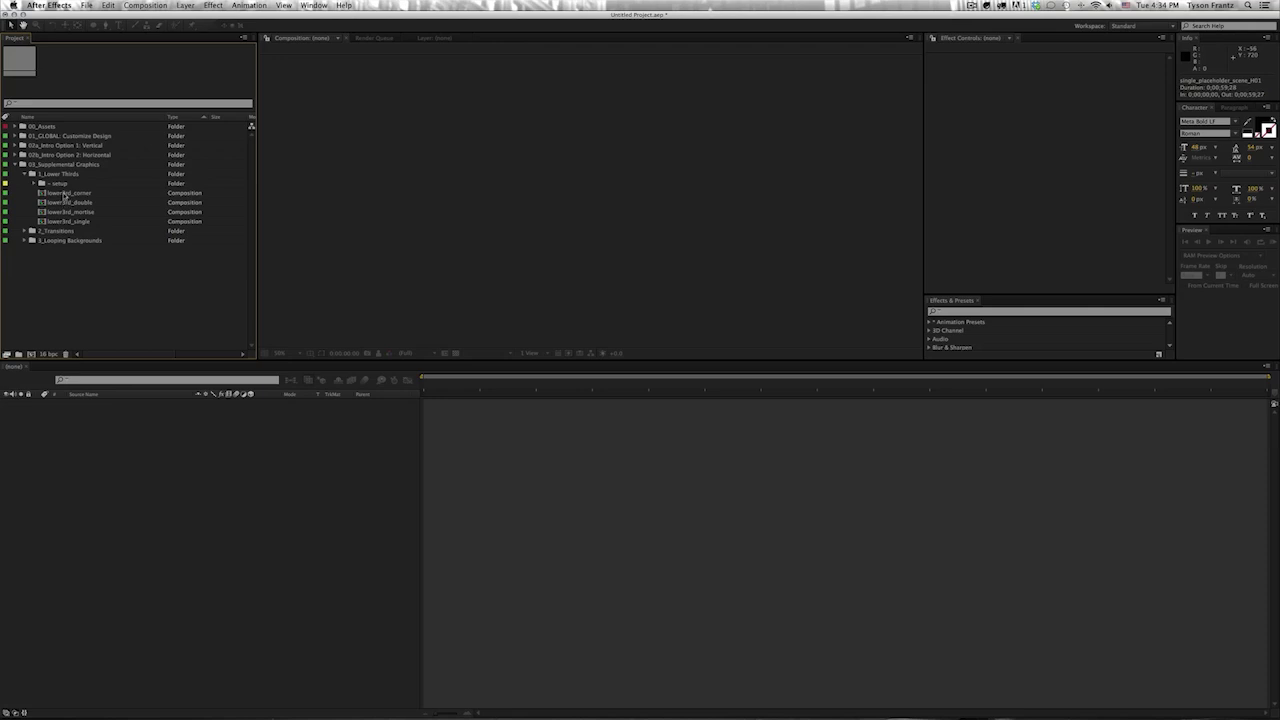
double_click(62, 194)
- Open lower3rd_single, preview its bar animating in, enlarge the viewer, and select lower3rd_bkgd
left_click(451, 385)
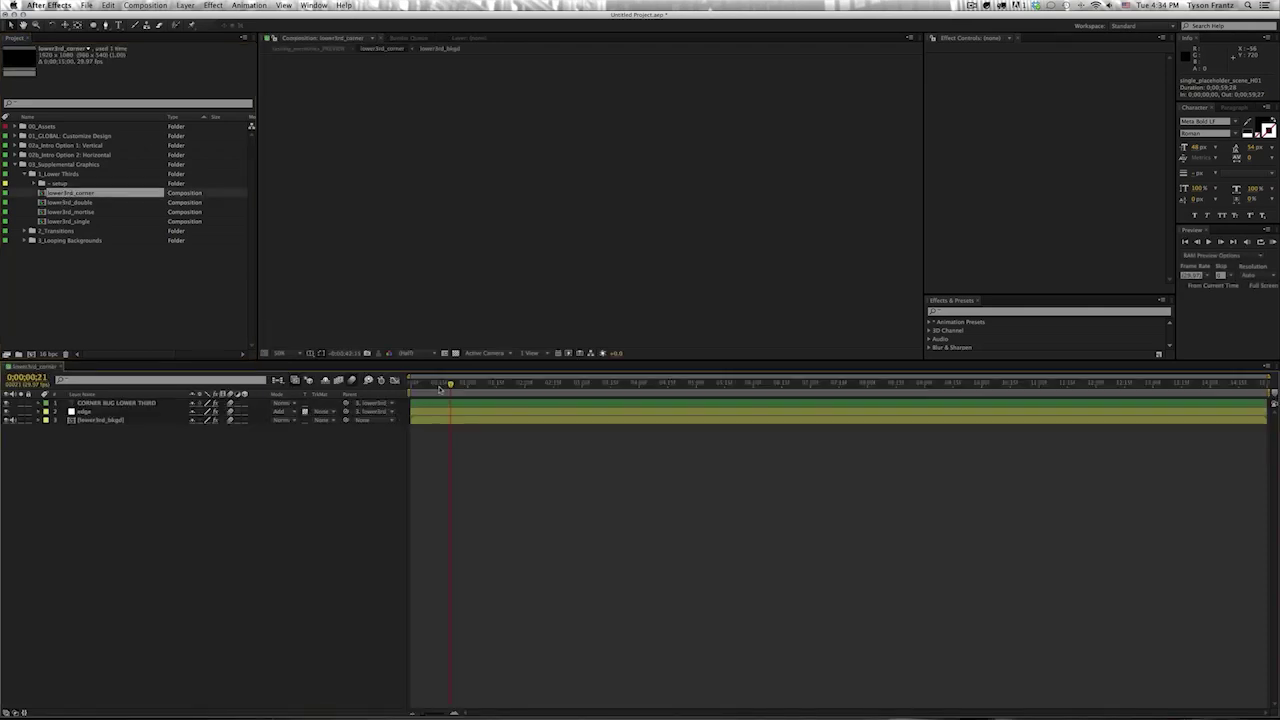
double_click(70, 221)
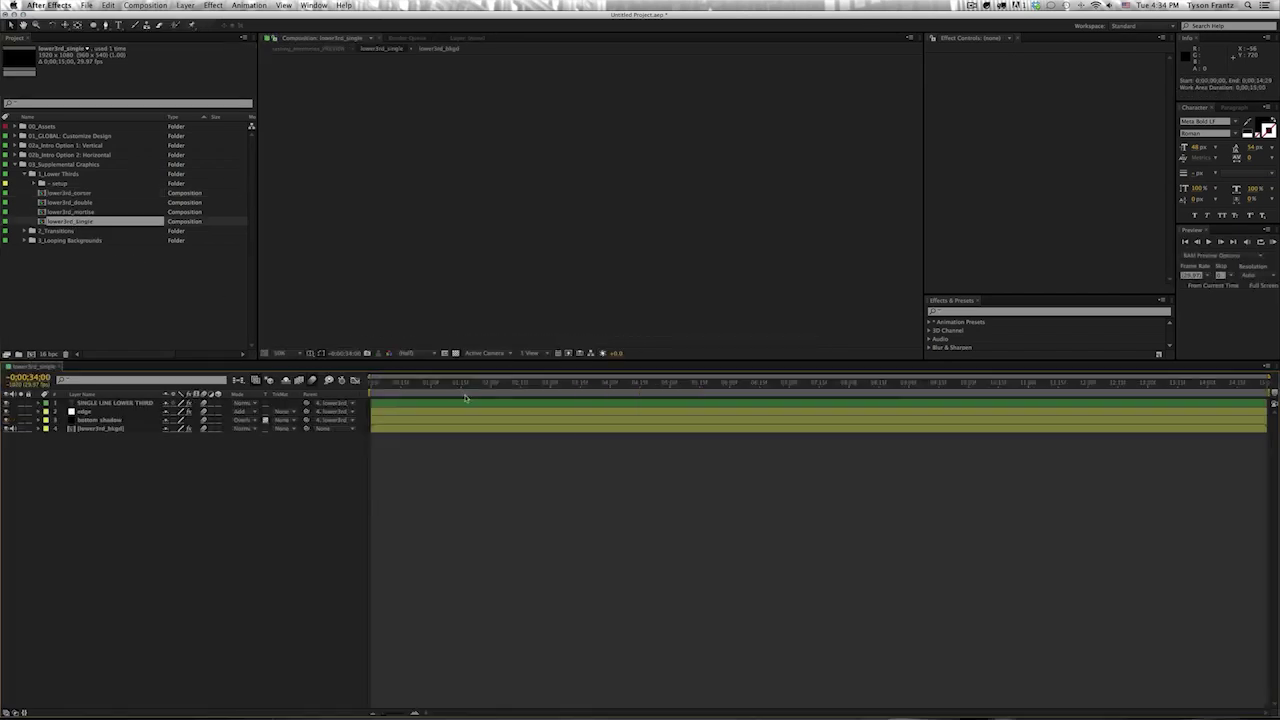
left_click(428, 385)
left_click_drag(428, 386, 490, 390)
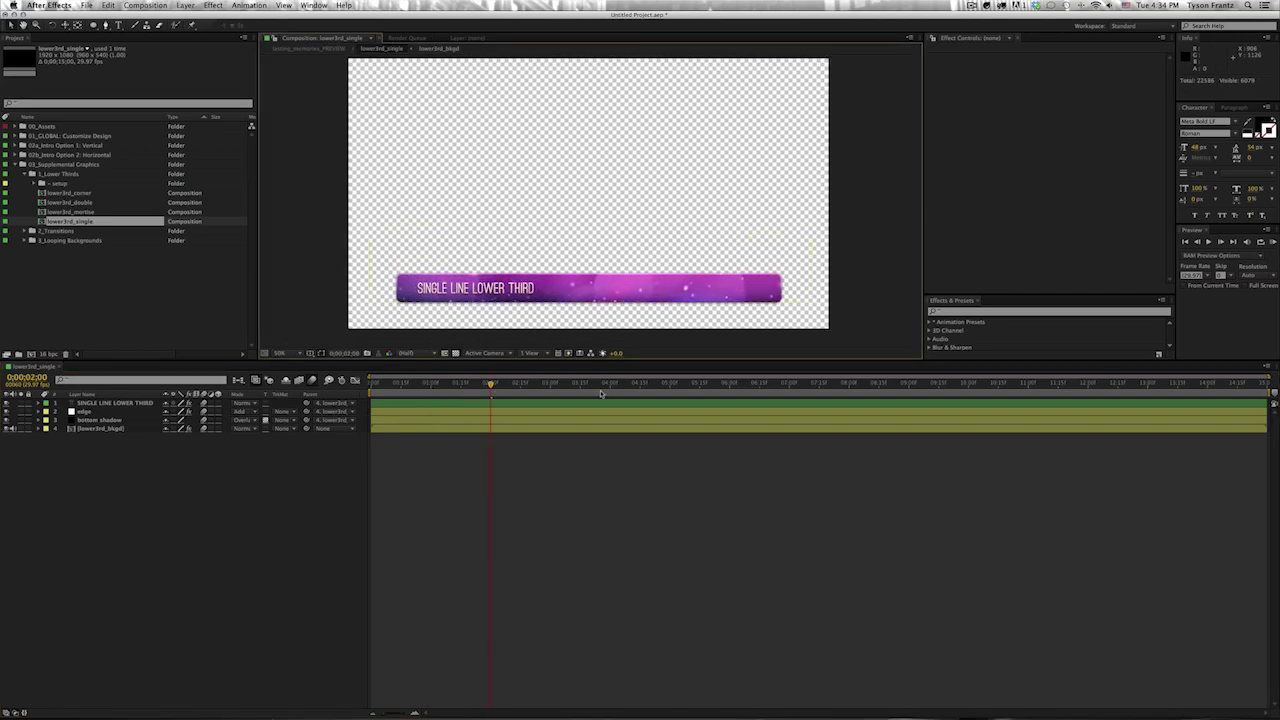
left_click_drag(591, 357, 591, 434)
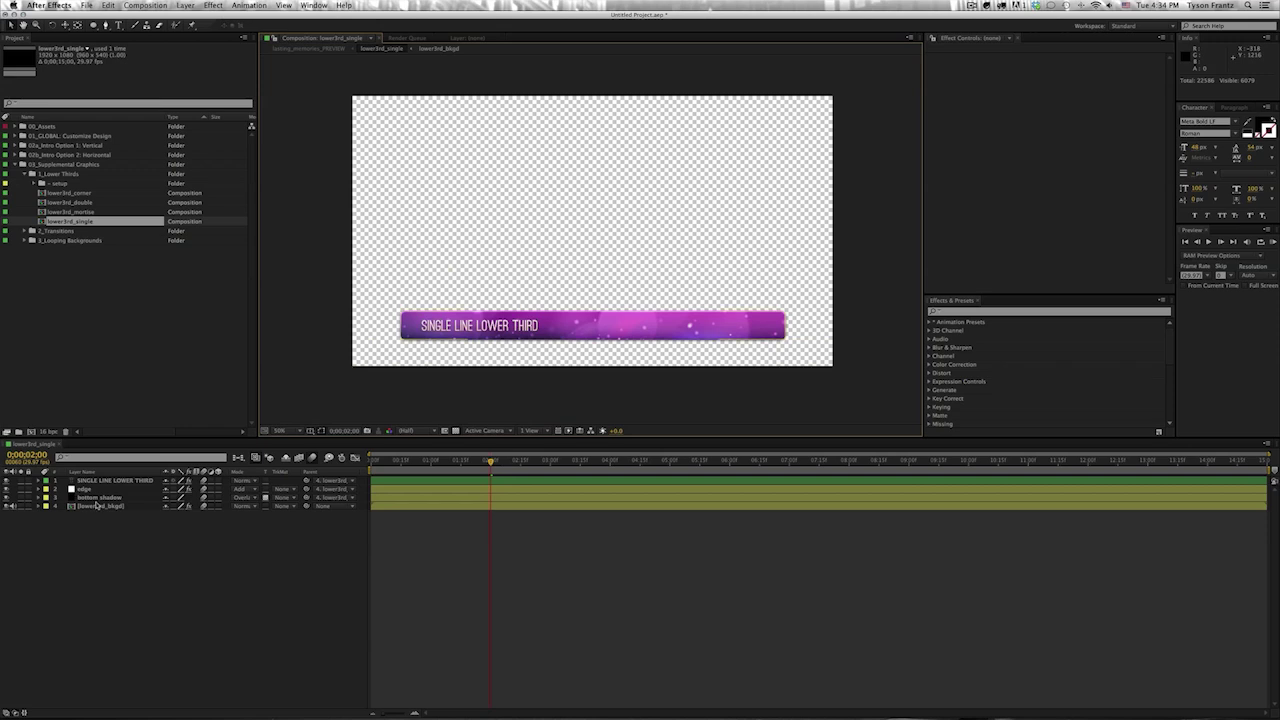
left_click(97, 507)
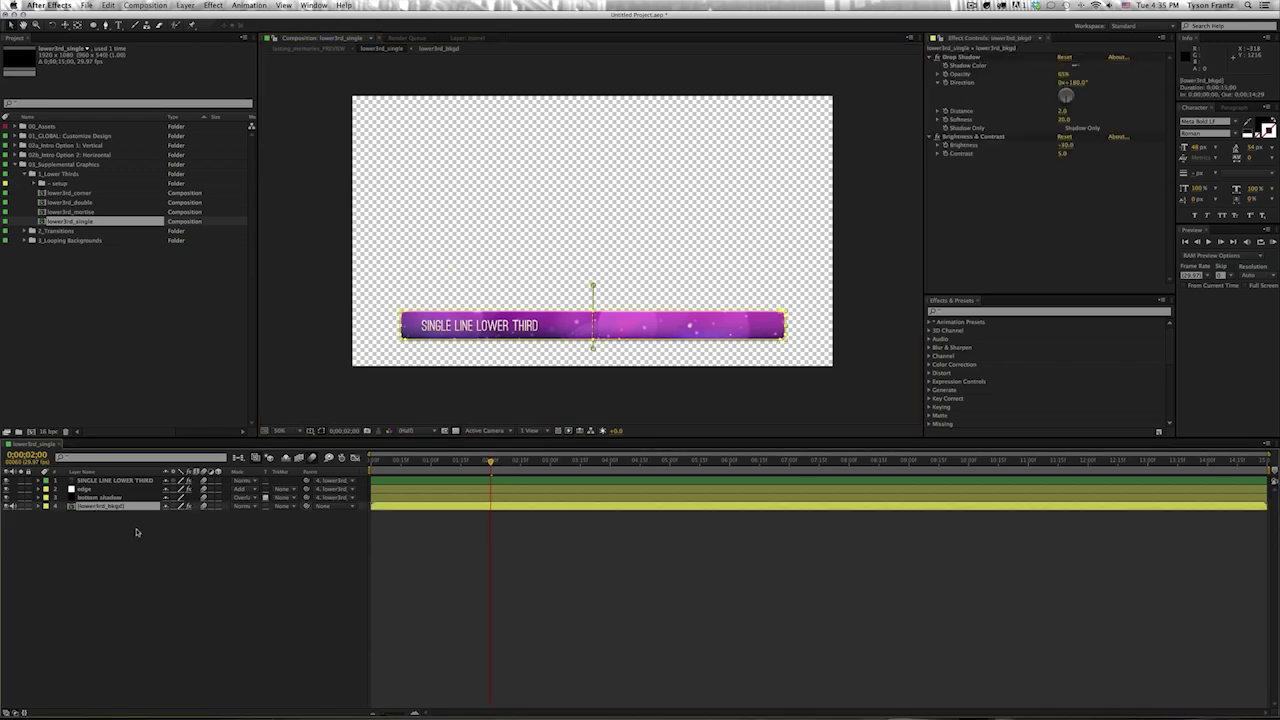
- Select lower3rd_bkgd, reveal its Position keyframes (960, 754), and scrub through the bar's entrance
left_click(140, 530)
left_click(109, 508)
key("p")
mouse_move(479, 462)
left_mouse_down()
mouse_move(381, 469)
mouse_move(553, 479)
left_mouse_up()
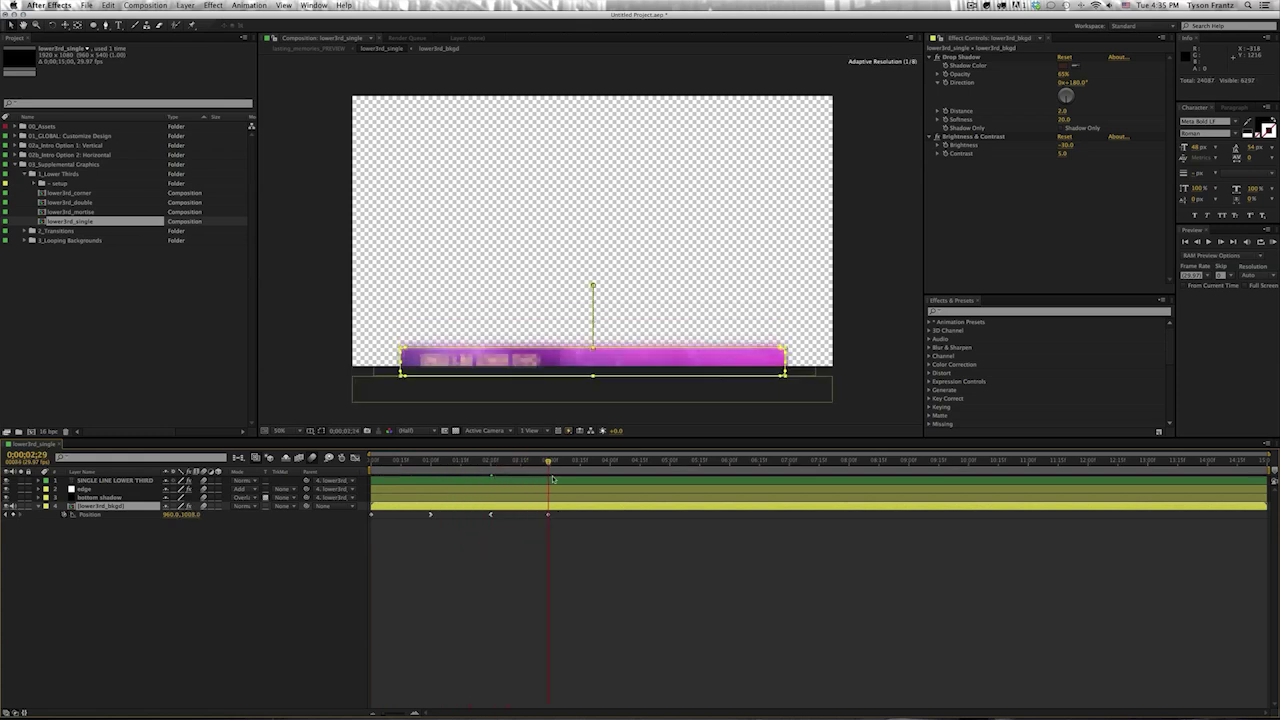
left_click_drag(553, 479, 473, 479)
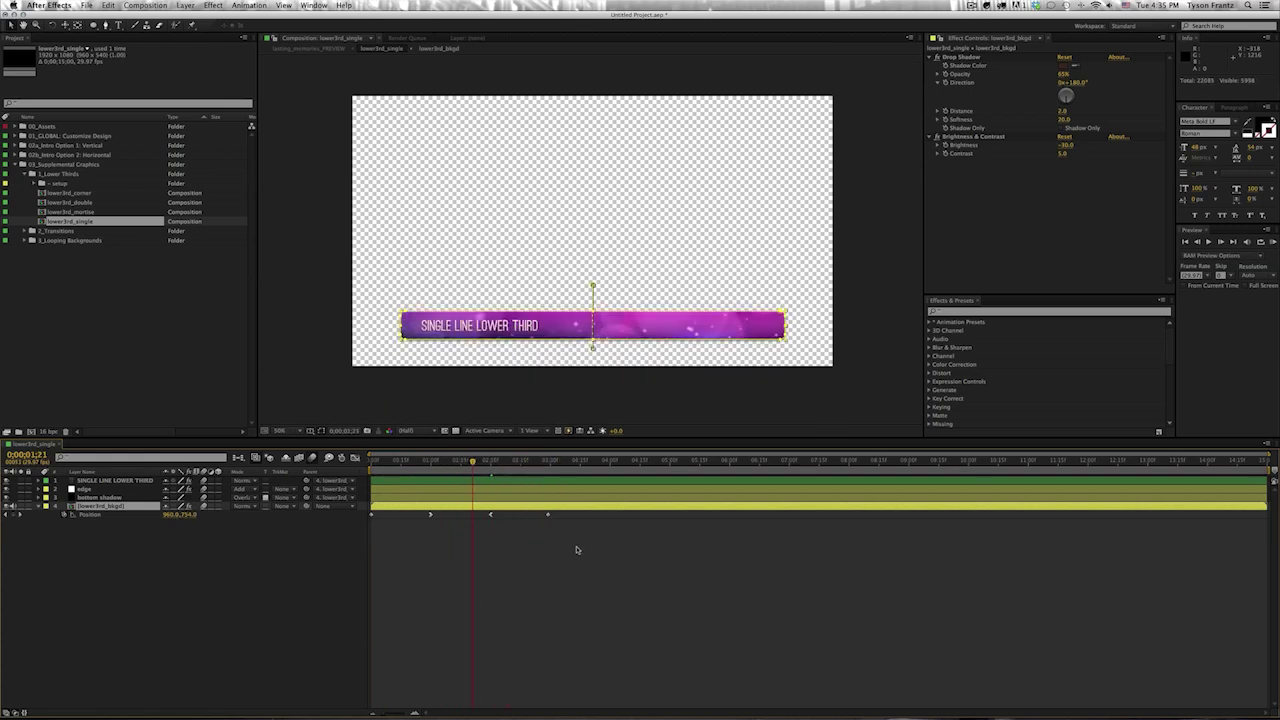
- Drag the bar's last two exit Position keyframes later and preview the new timing
mouse_move(576, 549)
left_mouse_down()
mouse_move(476, 510)
mouse_move(681, 539)
left_mouse_up()
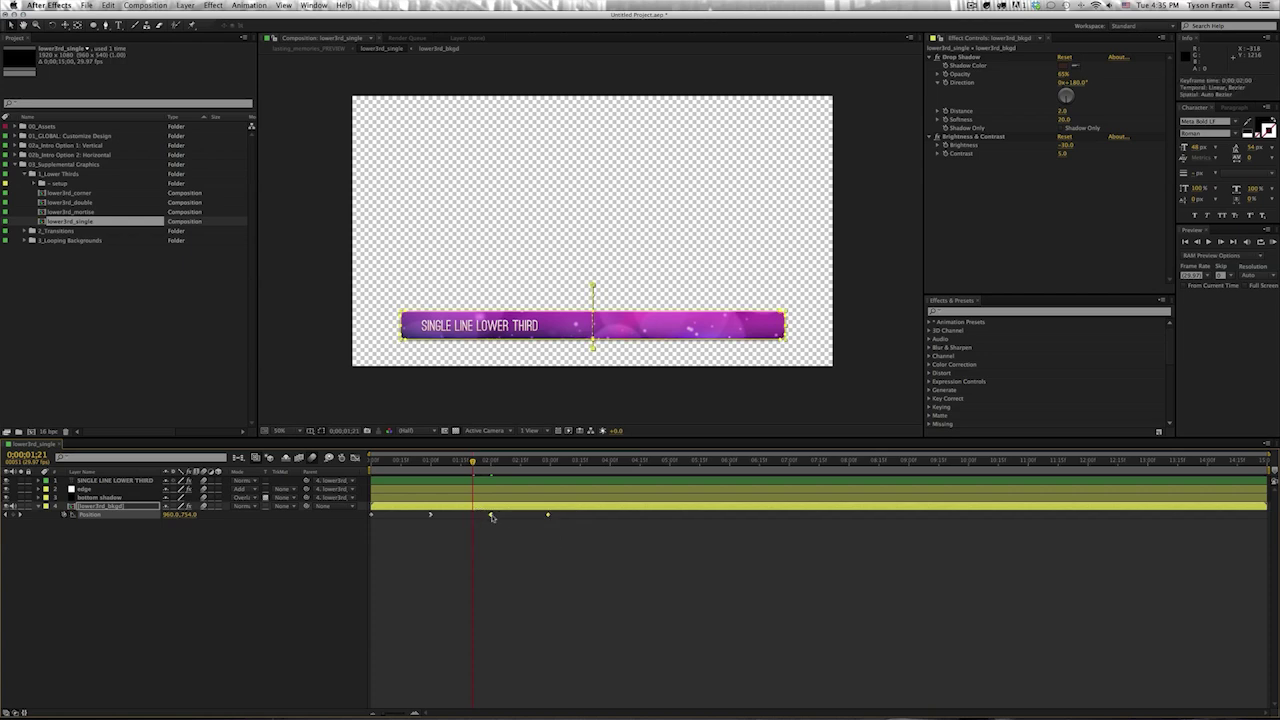
left_click_drag(758, 556, 680, 538)
left_click_drag(402, 461, 677, 476)
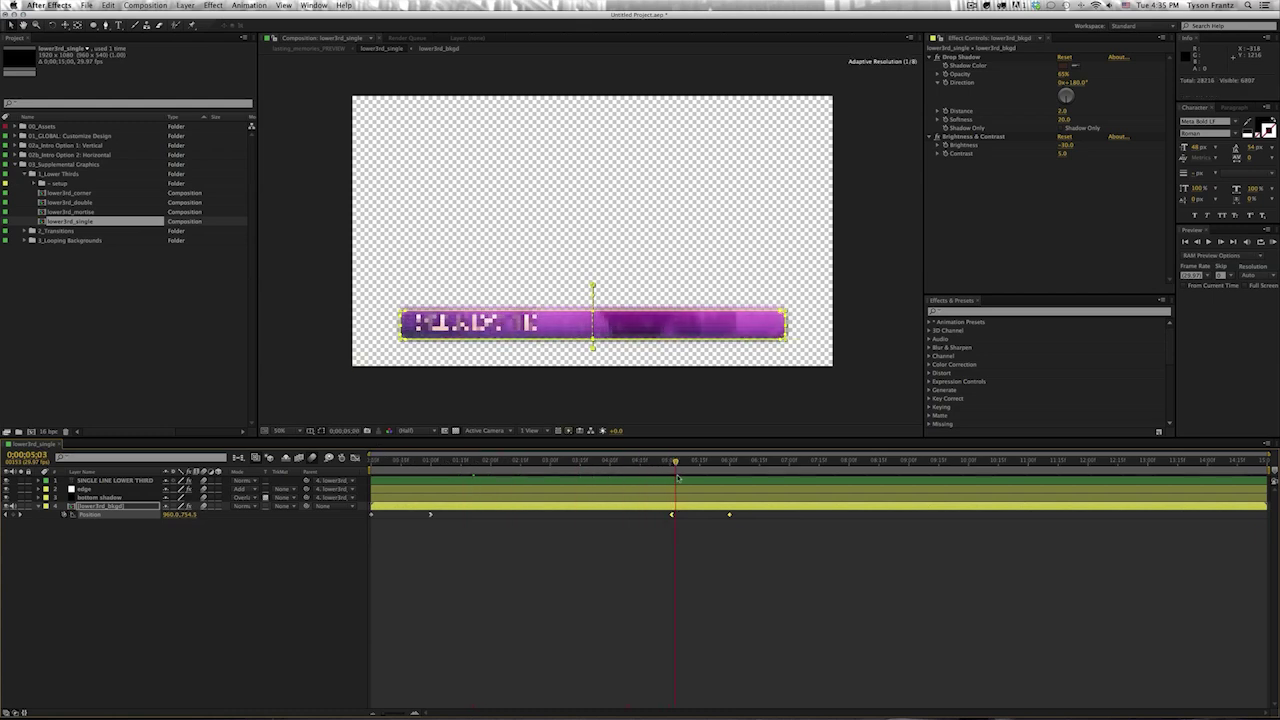
key("space")
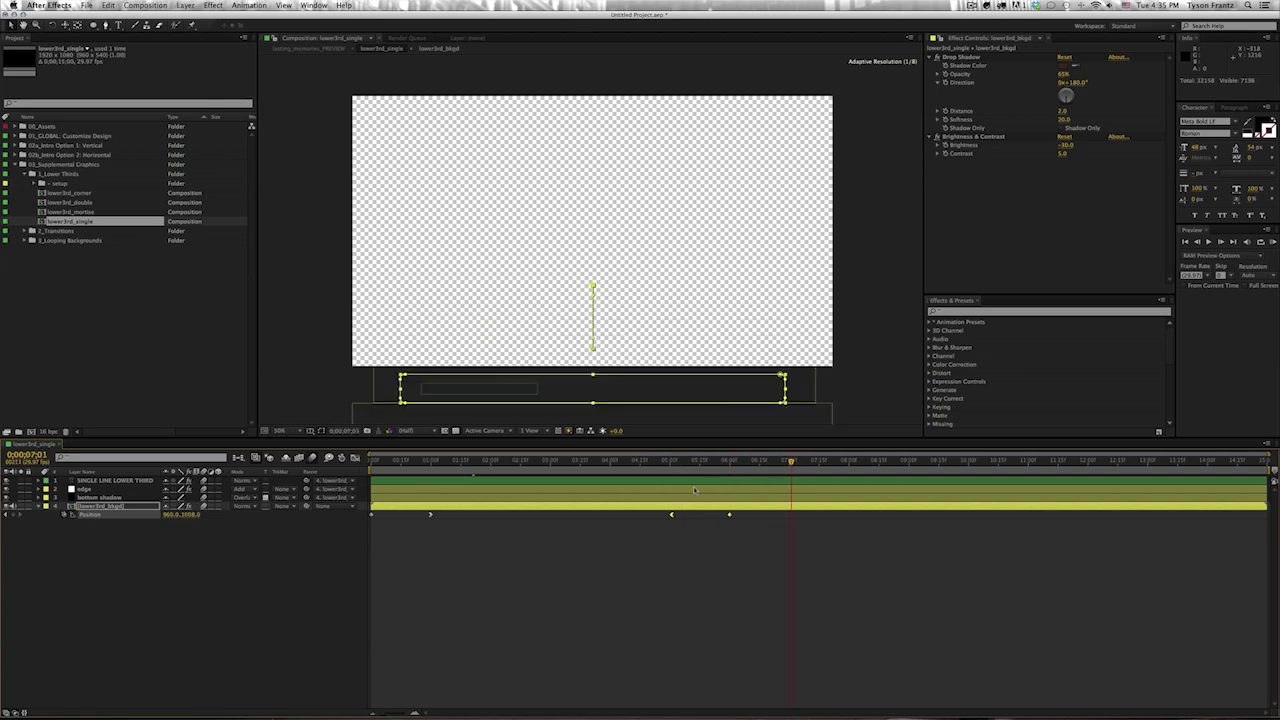
key("space")
left_click(851, 566)
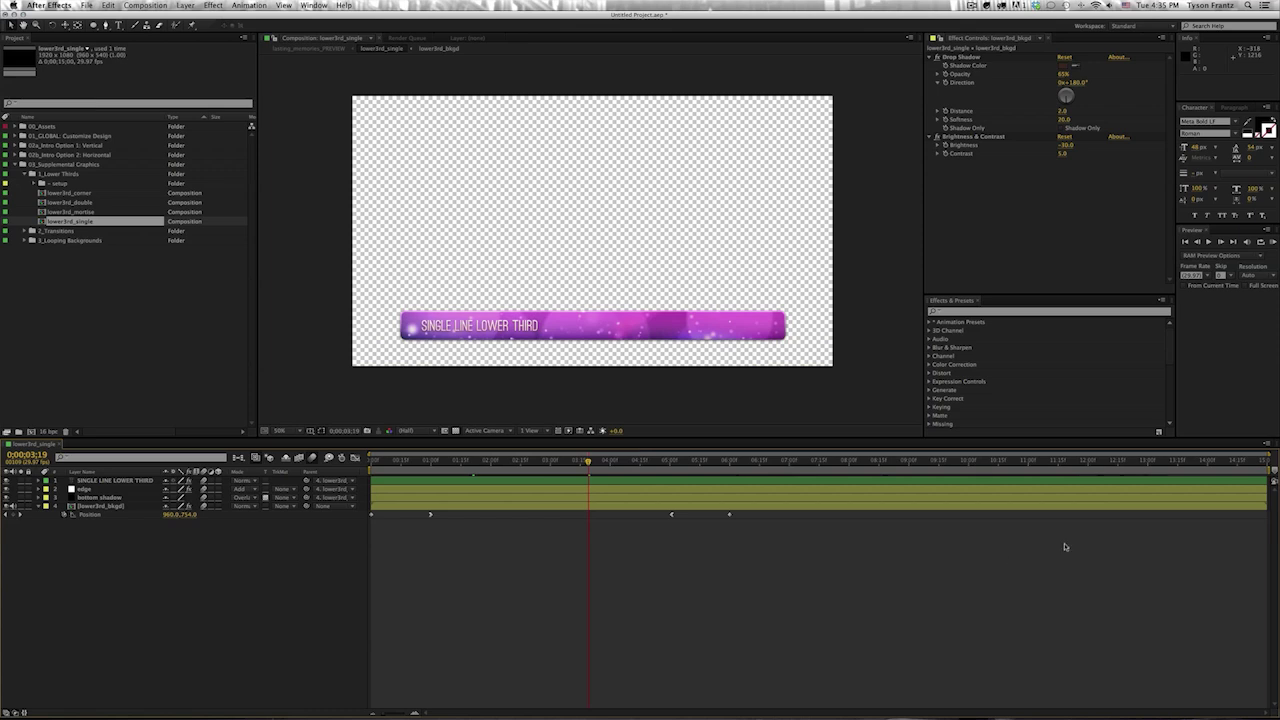
- Deselect the background layer and move the current time slightly later
left_click(674, 516)
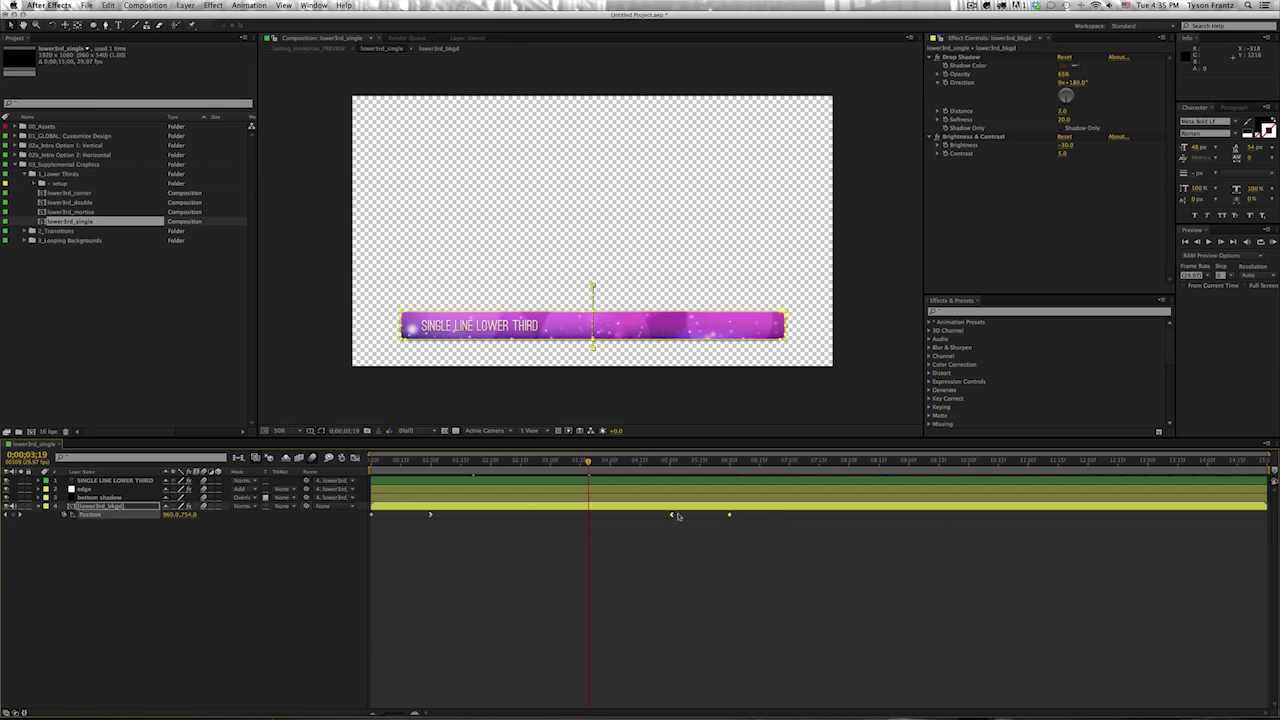
left_click(716, 562)
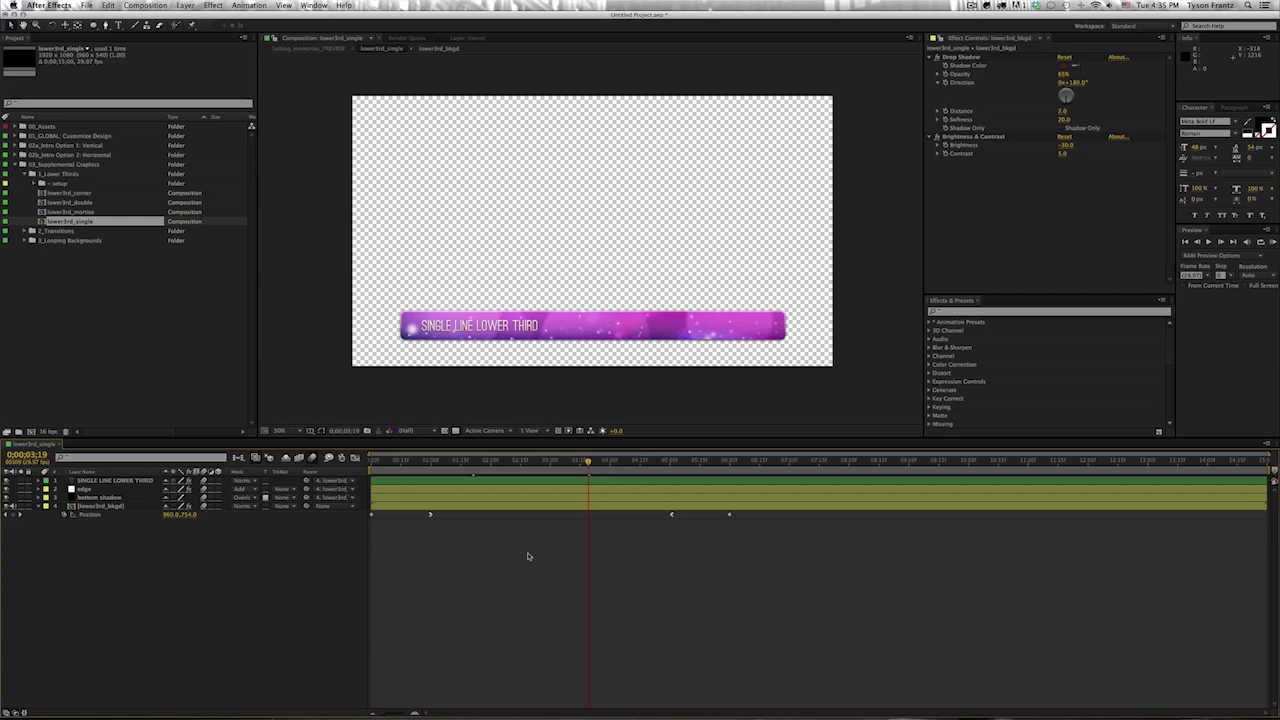
left_click_drag(590, 466, 609, 471)
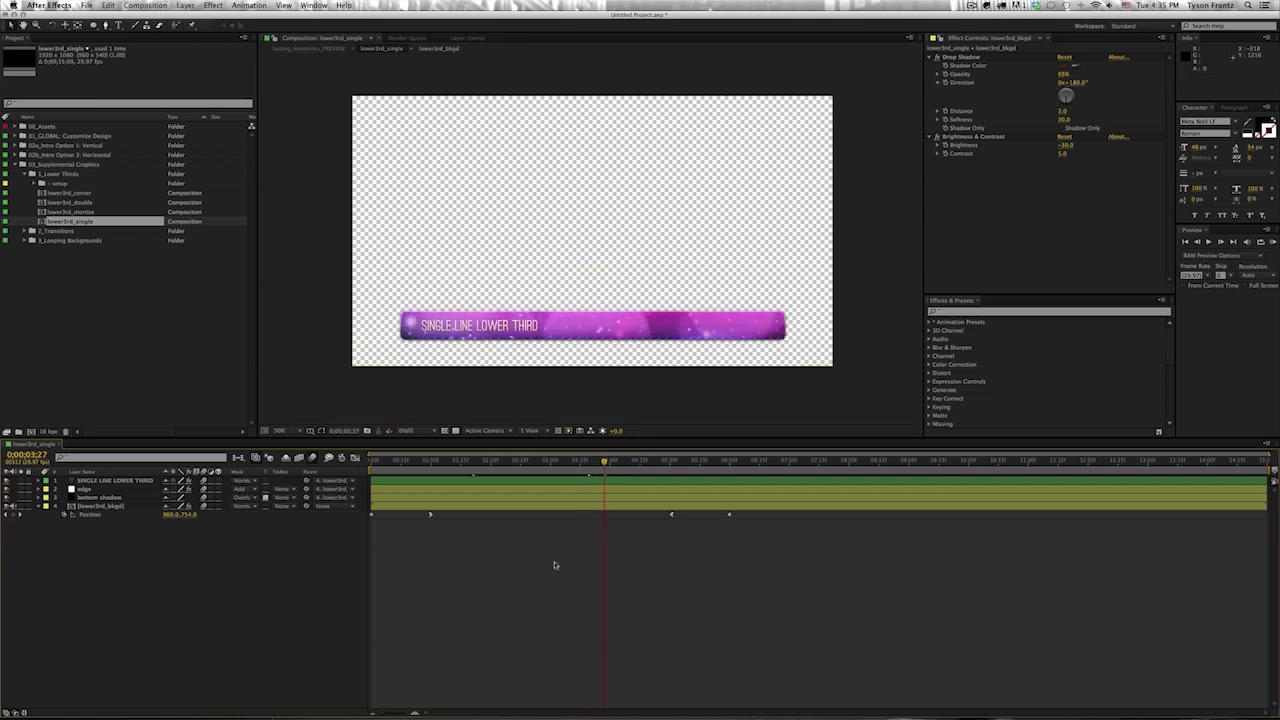
- Change the single-line lower-third title text to 'OUR NEW LOWER THIRD TEXT'
left_click(112, 480)
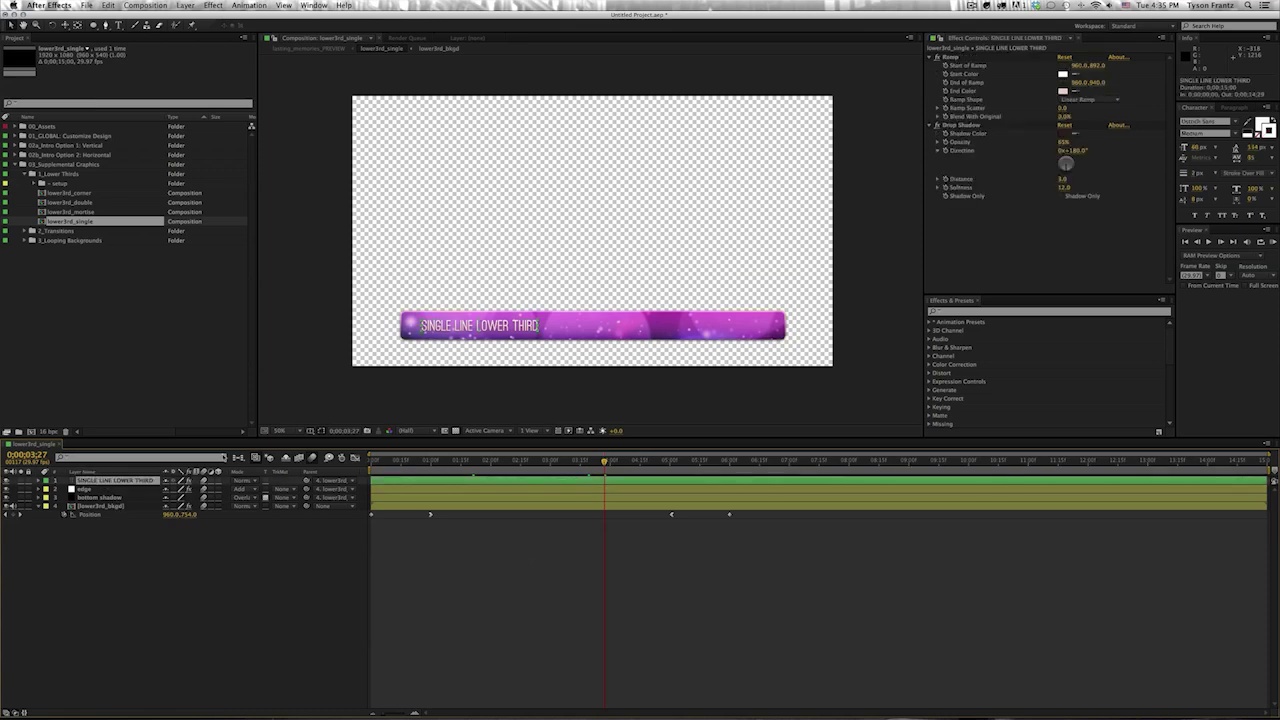
left_click(136, 482)
key("ctrl+t")
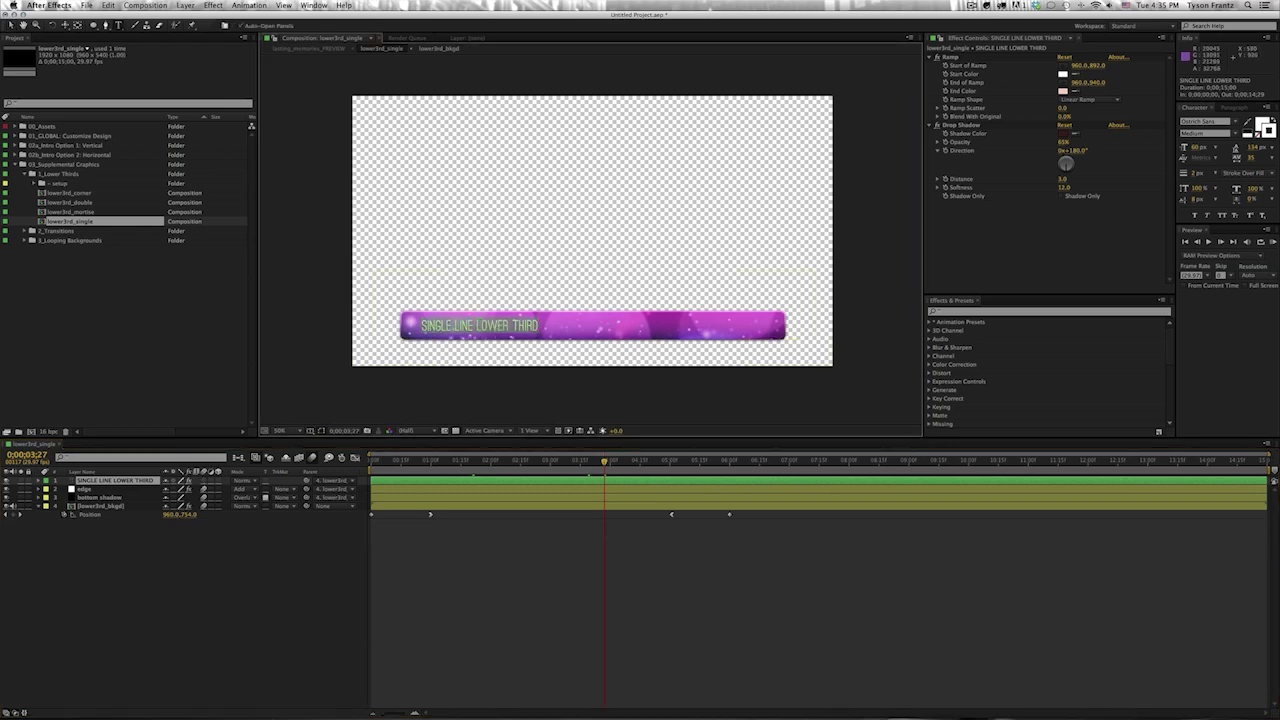
type("OUR NEW TEXT")
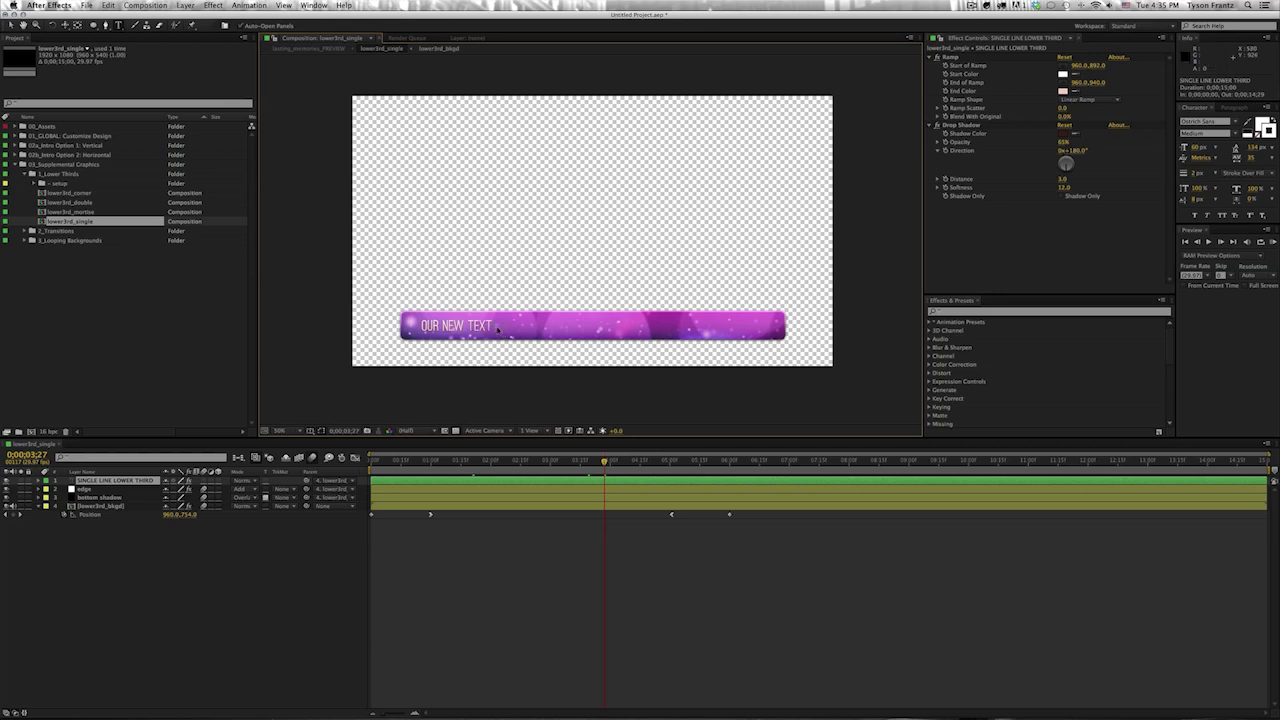
type(" TITLE")
key("Escape")
key("BackSpace")
key("BackSpace")
key("BackSpace")
type("LOWER THIRD")
type(" TEXT")
- Zoom the Composition viewer to 50% and turn rendering back on with Caps Lock
scroll(605, 300, "down", 5)
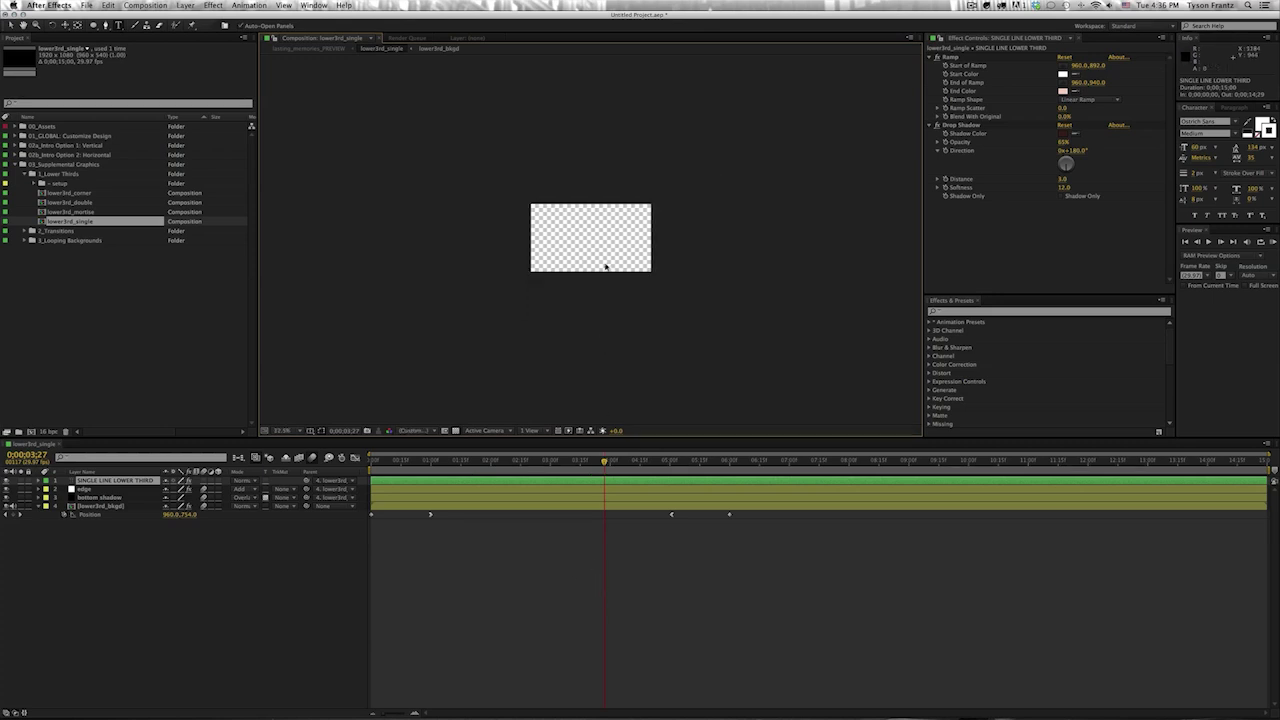
scroll(621, 285, "down", 3)
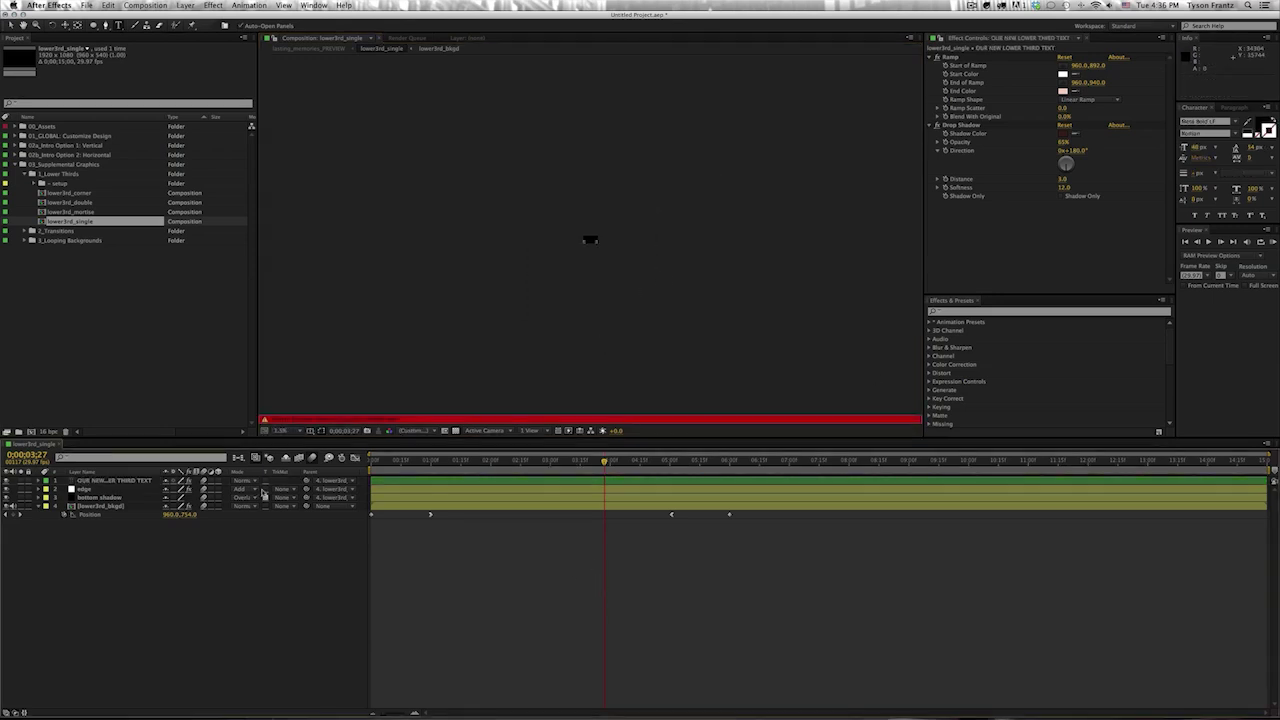
key("period")
key("period")
key("period")
key("period")
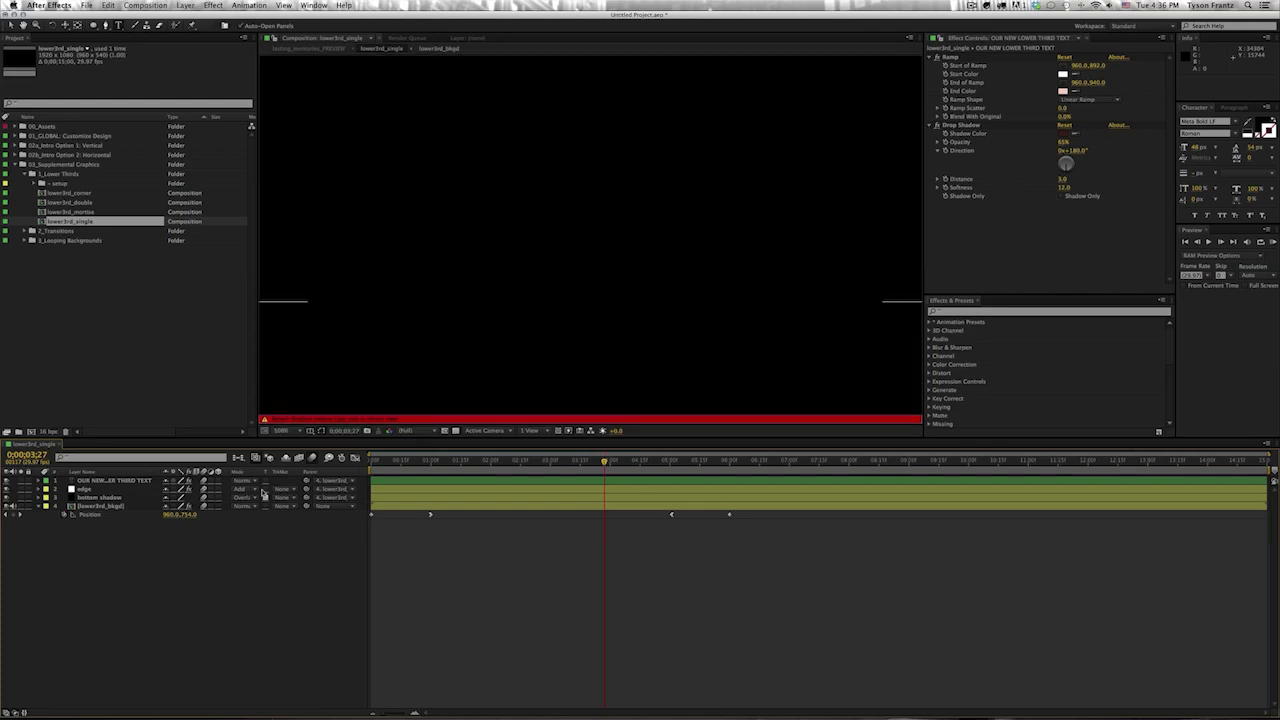
key("Caps_Lock")
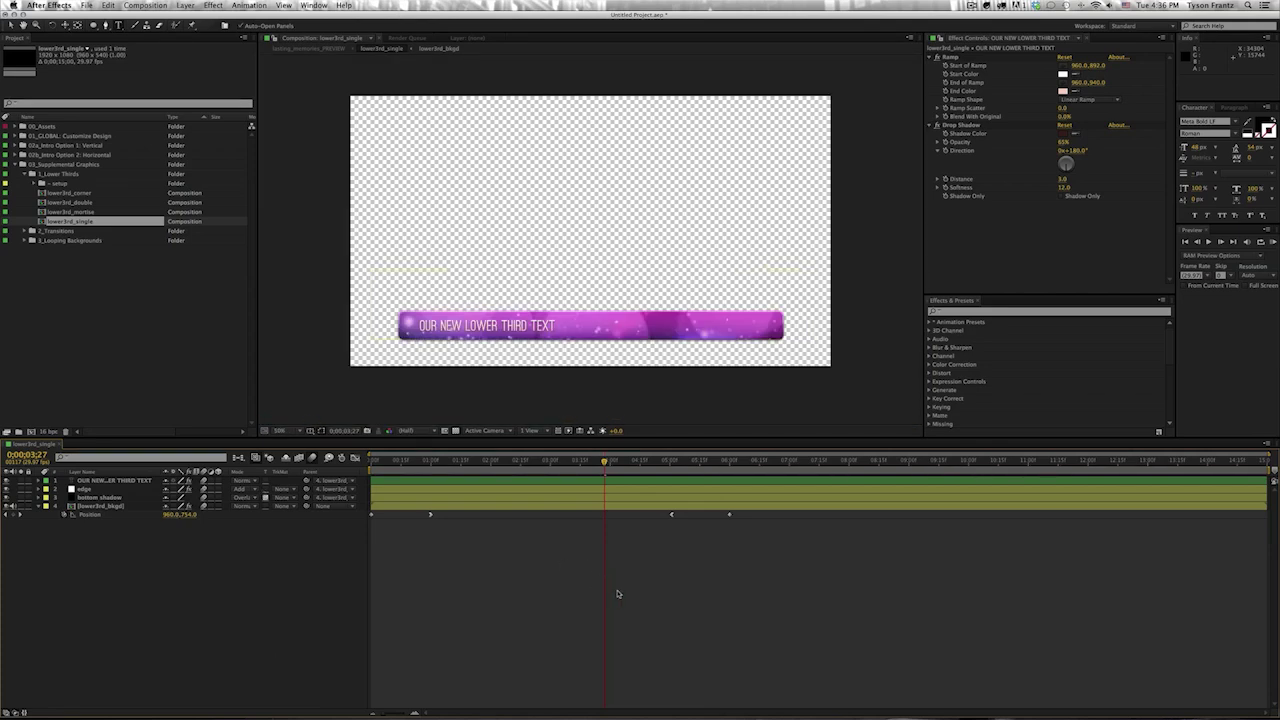
- Give the text's Ramp a blue-purple End Color and move End of Ramp to 960,964
left_click(76, 481)
key("e")
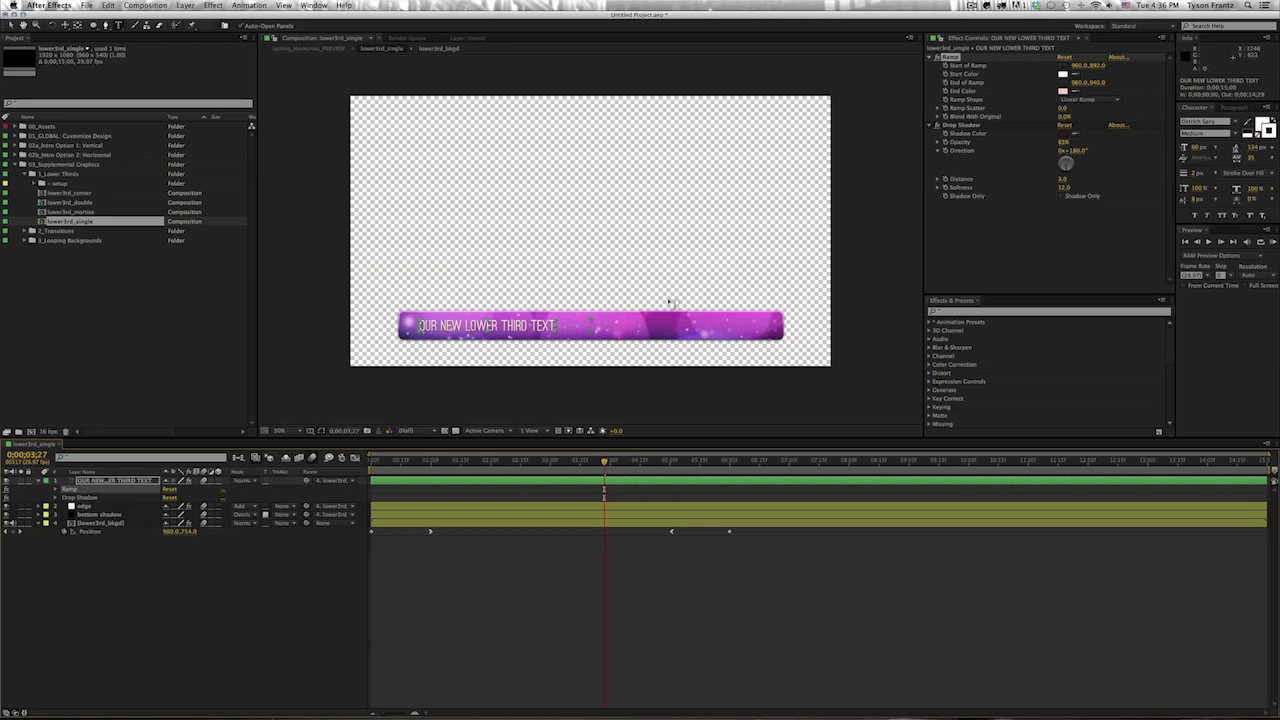
left_click(1062, 91)
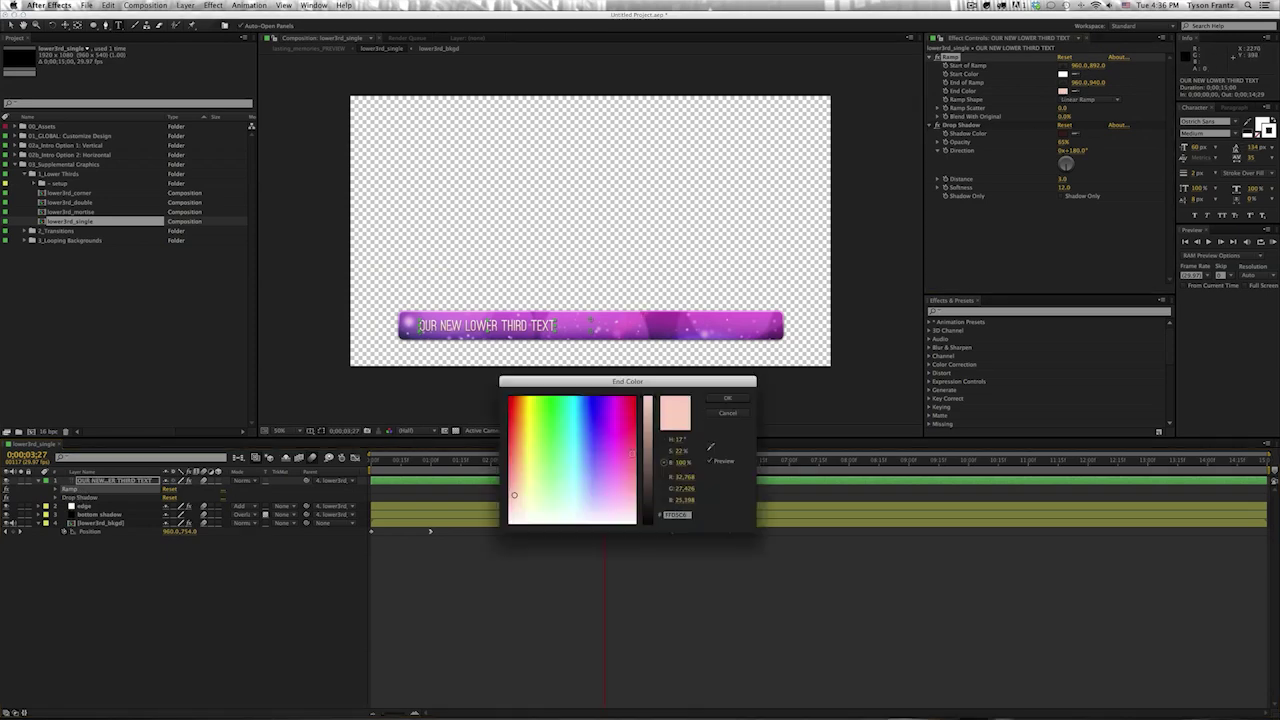
left_click_drag(604, 412, 600, 403)
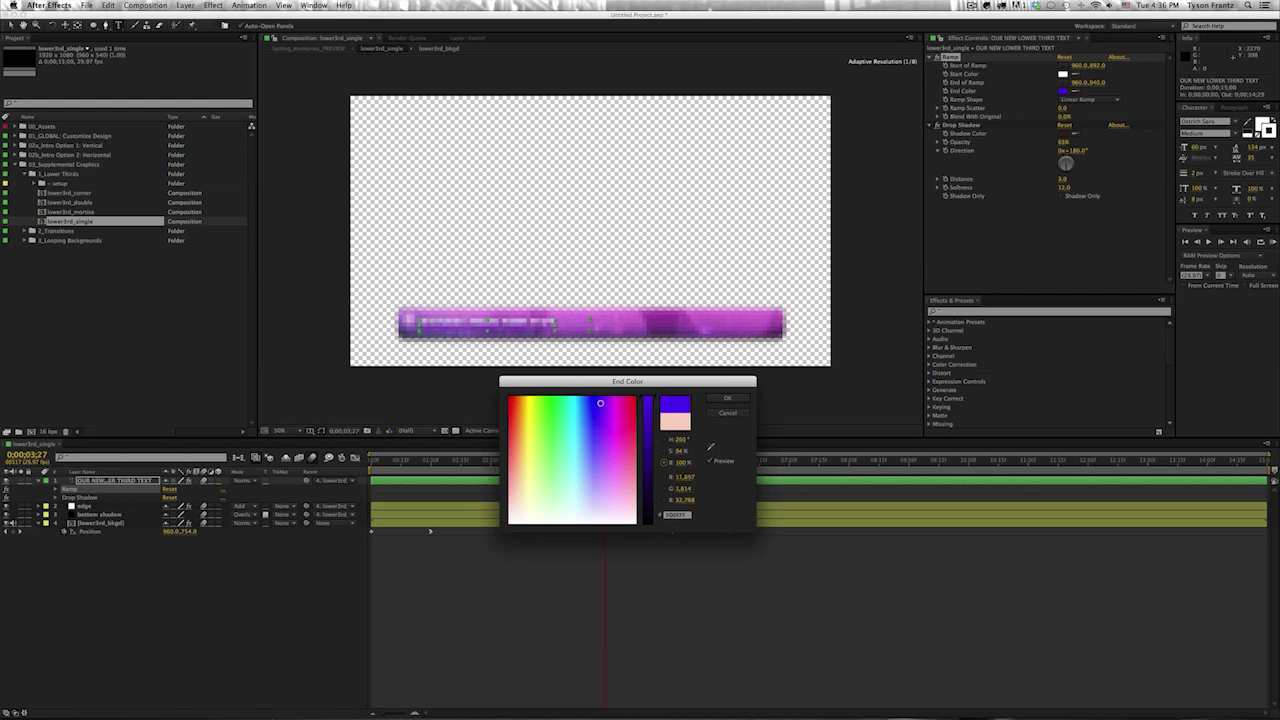
left_click(727, 398)
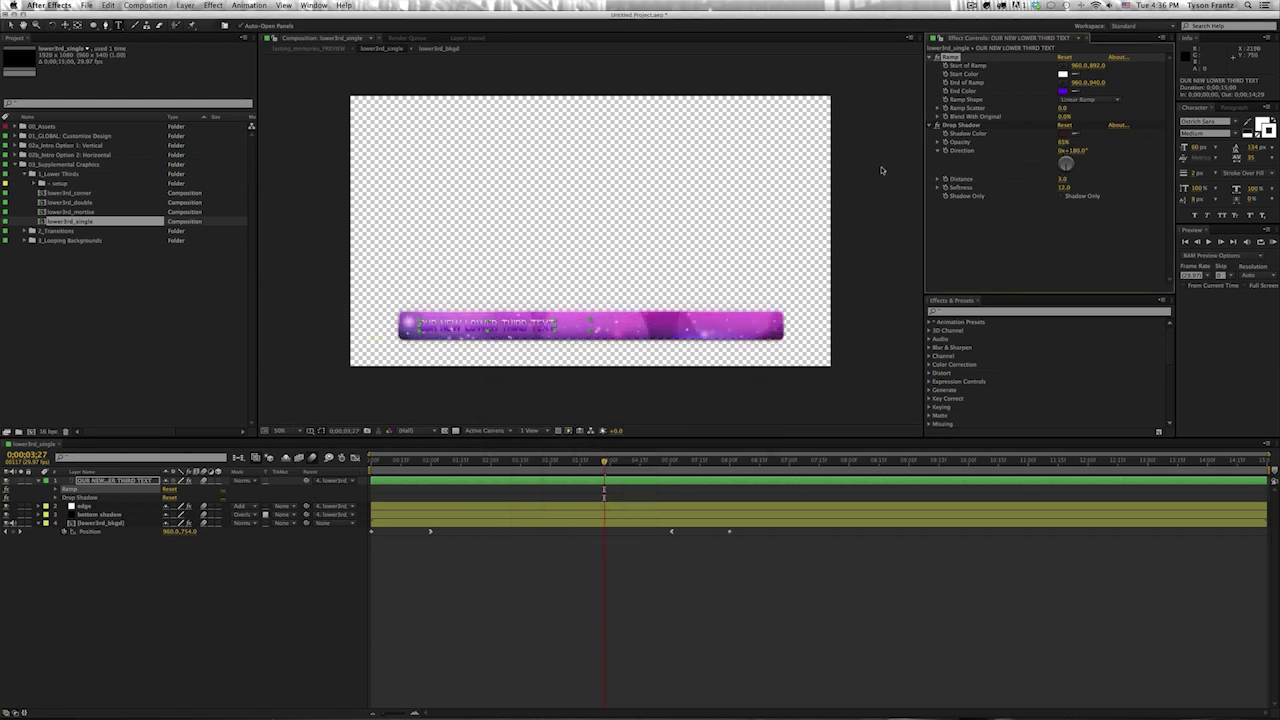
left_click_drag(590, 331, 590, 340)
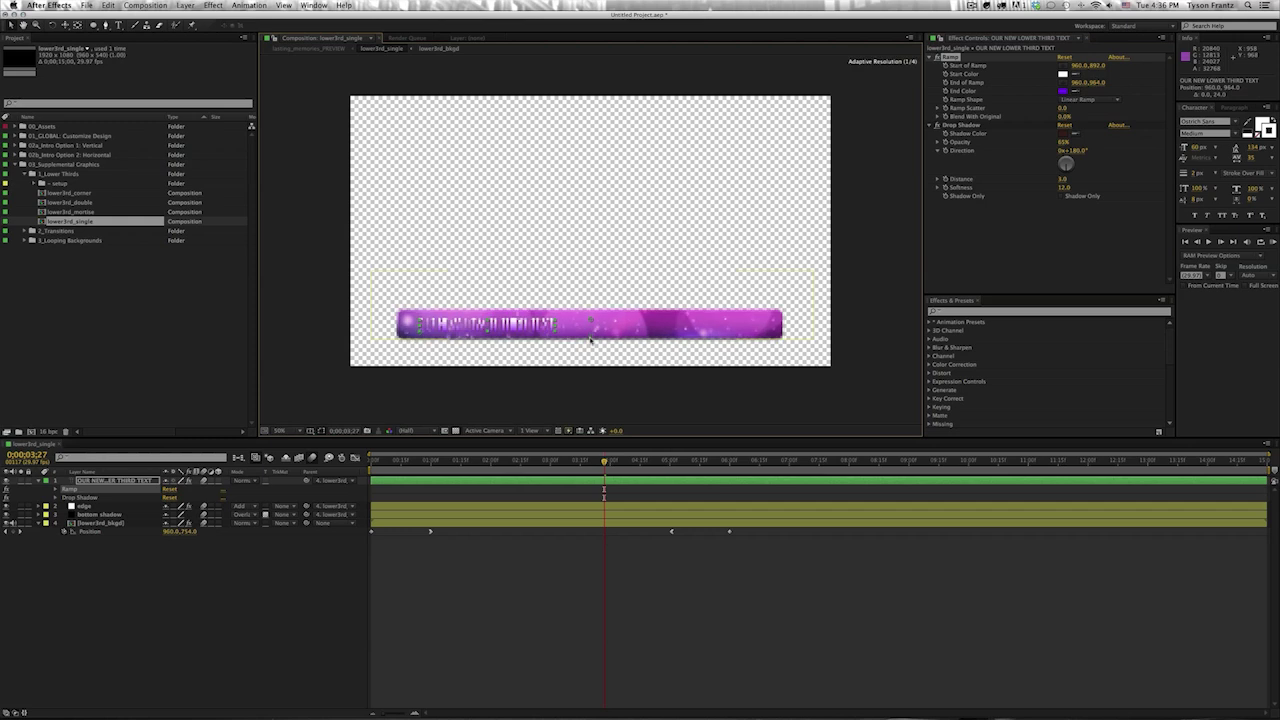
- Set the text's Drop Shadow colour to dark blue and check the result
left_click(1062, 134)
left_click(597, 401)
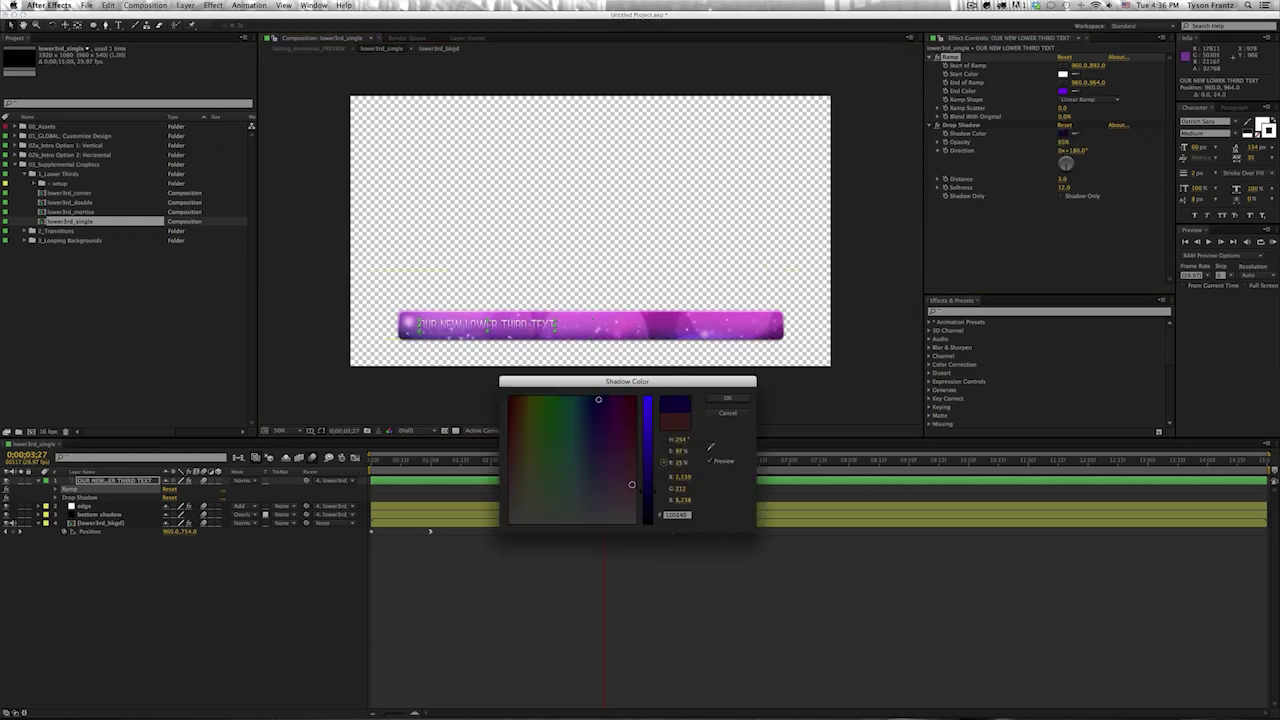
left_click(727, 398)
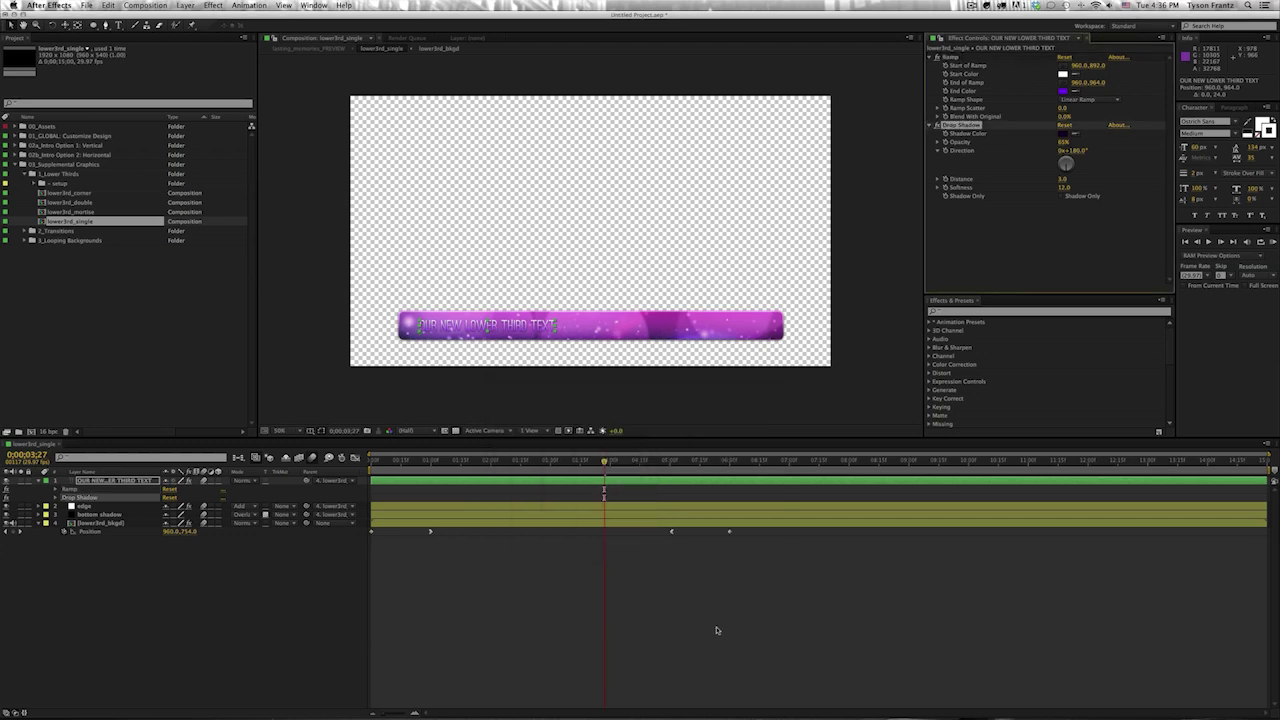
left_click(716, 630)
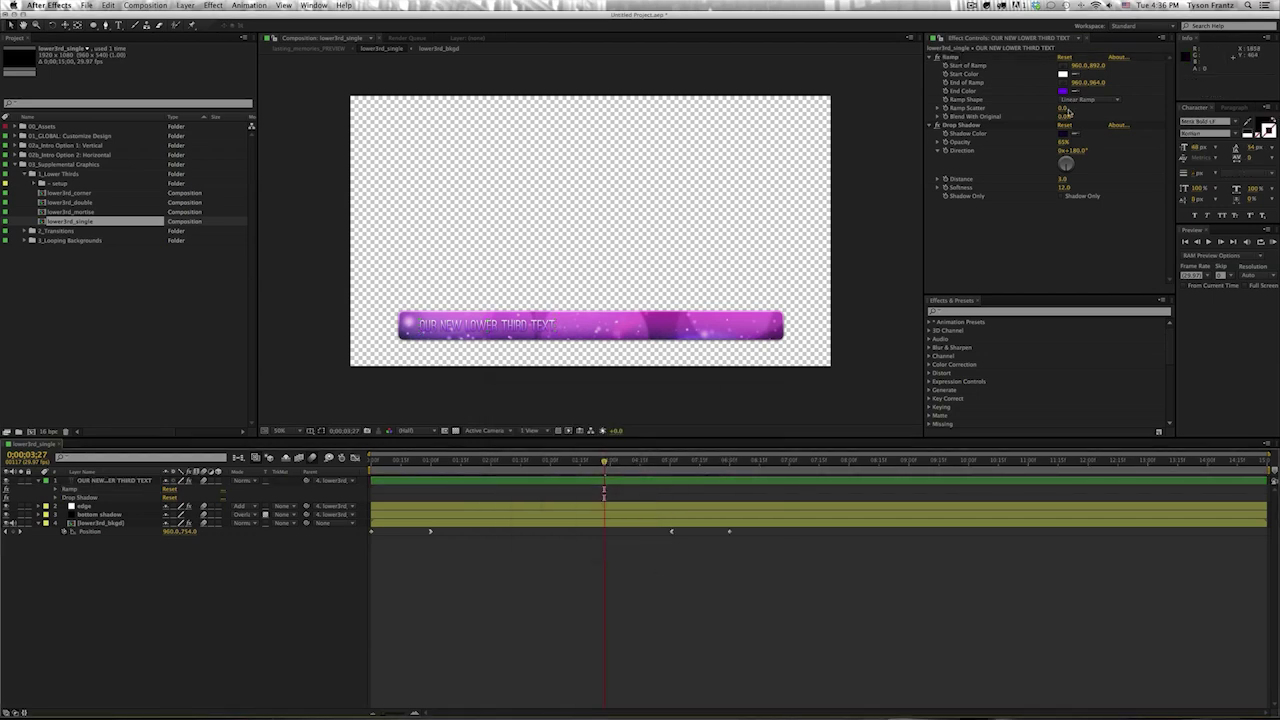
left_click(420, 326)
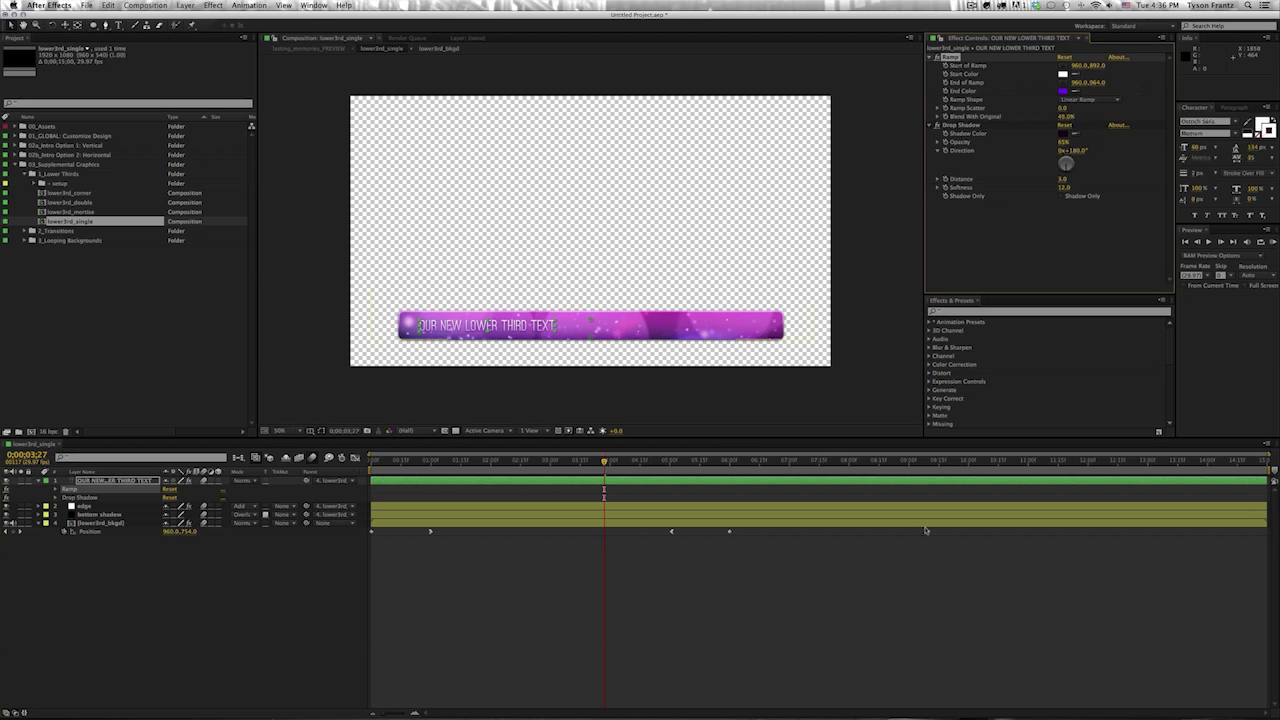
left_click(790, 568)
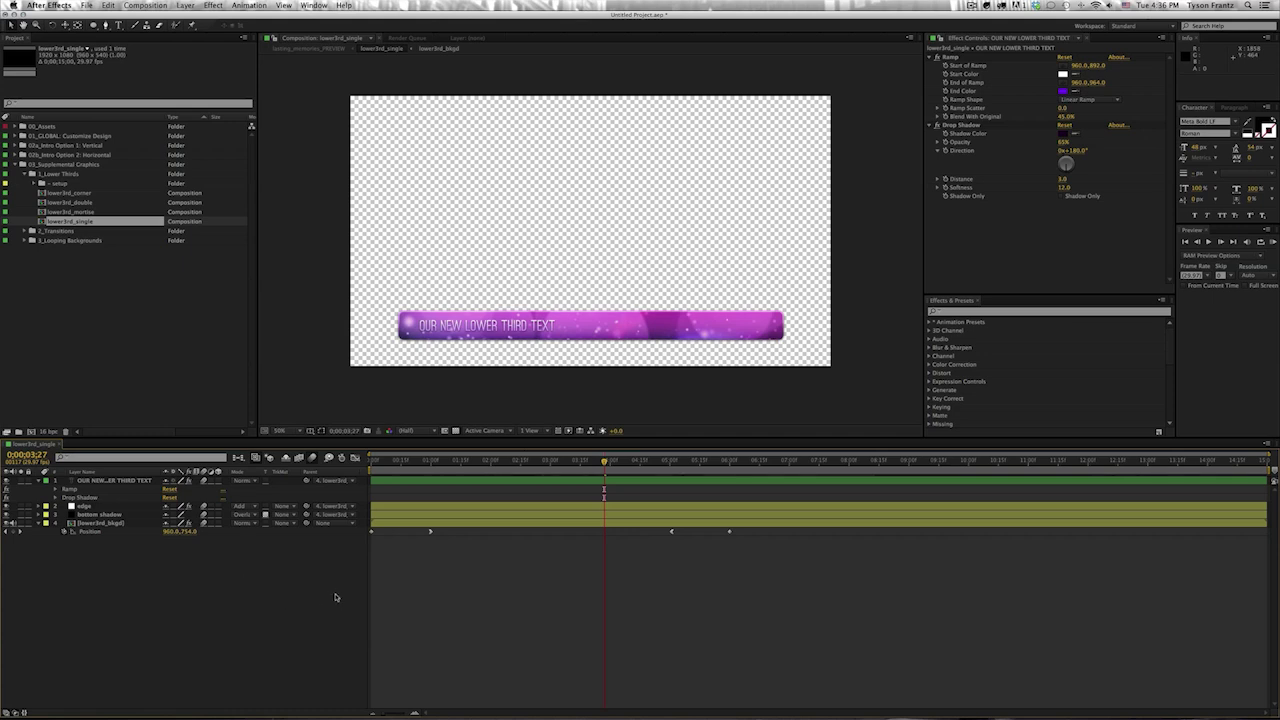
key("super+w")
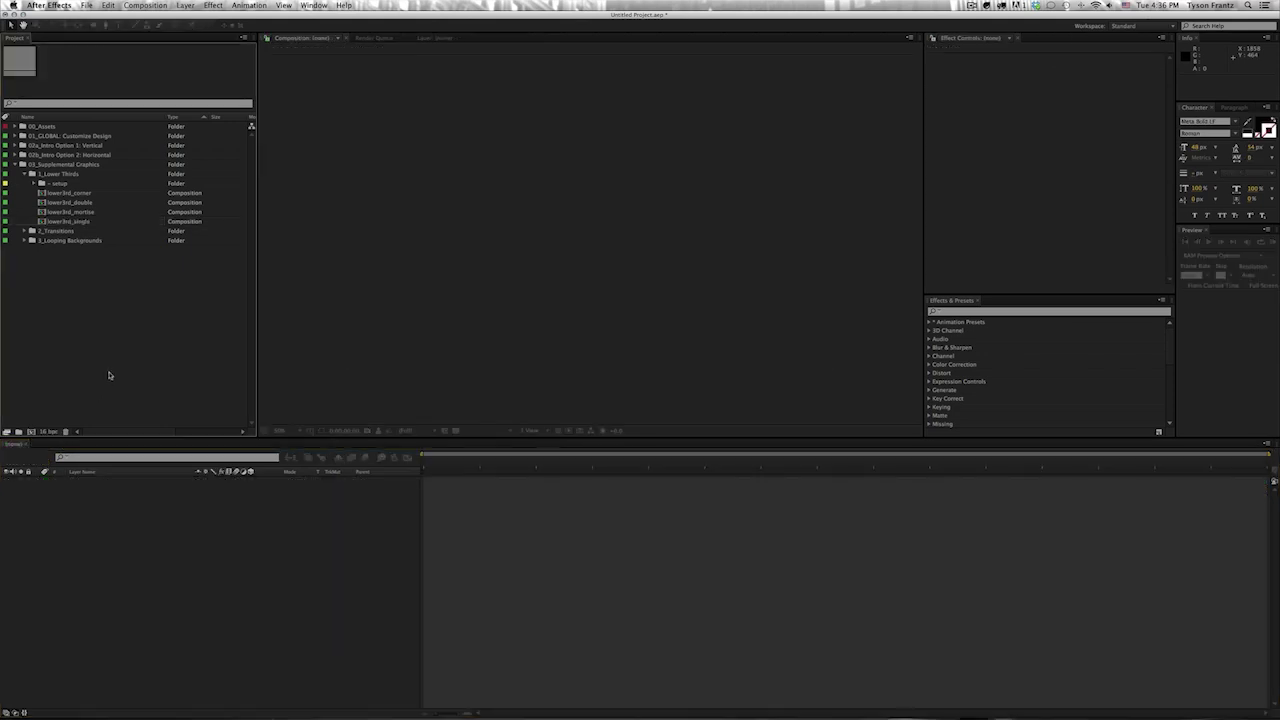
double_click(70, 212)
left_click(576, 462)
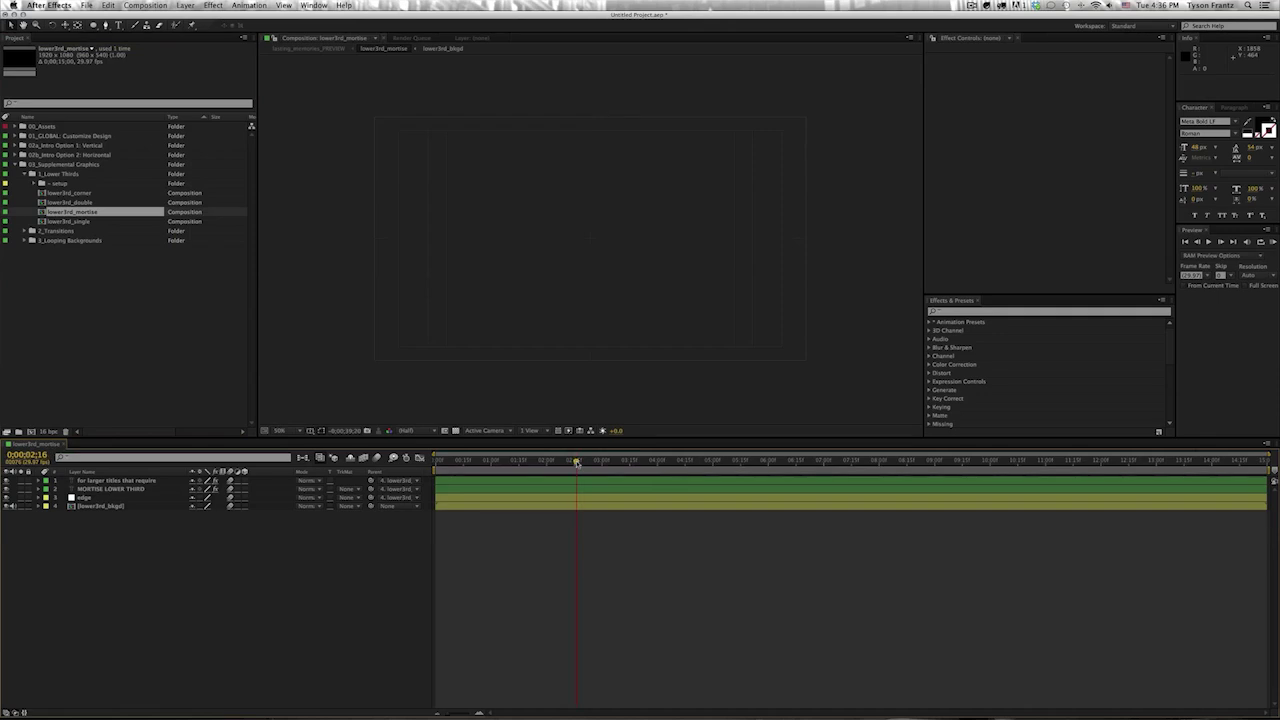
left_click(140, 506)
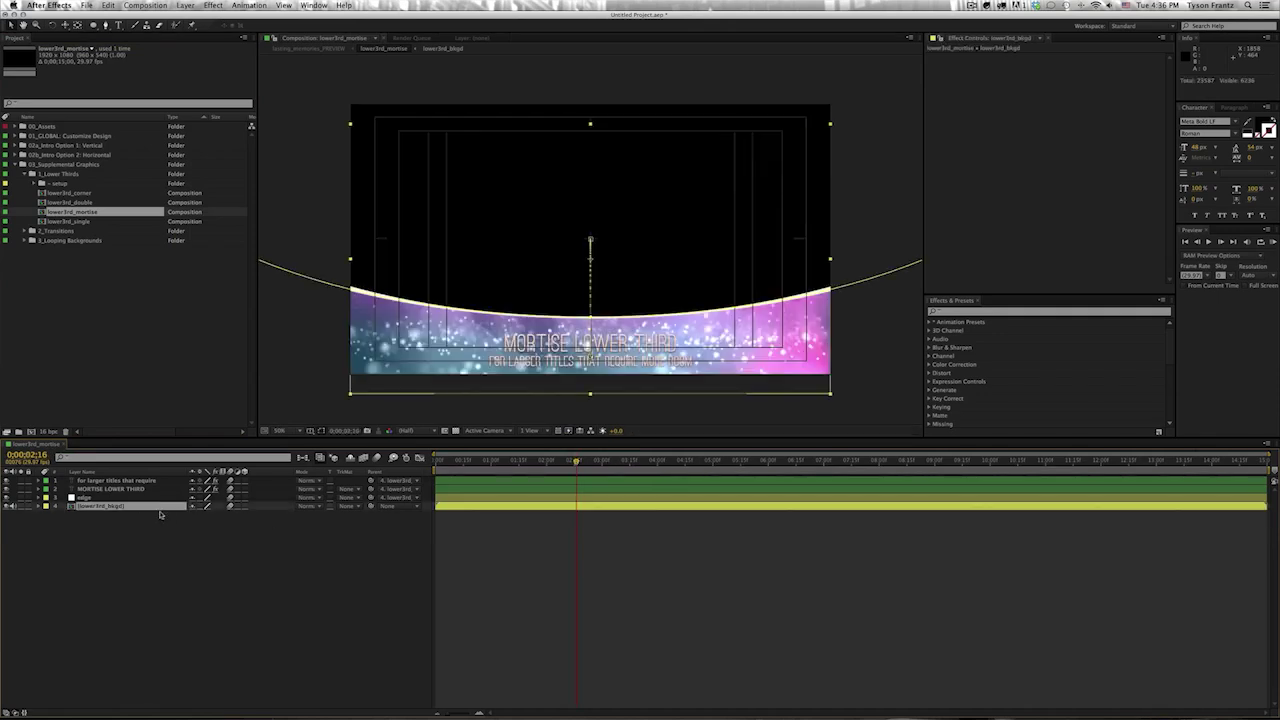
key("p")
left_click(528, 462)
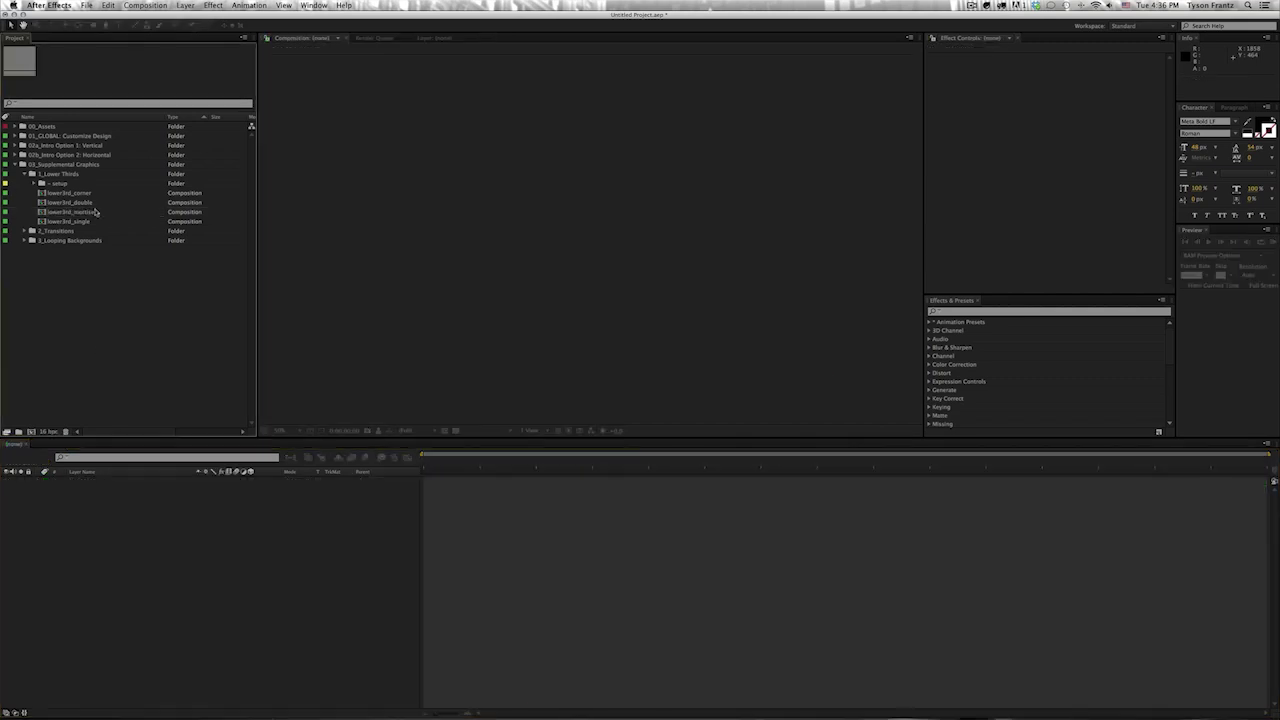
left_click(88, 193)
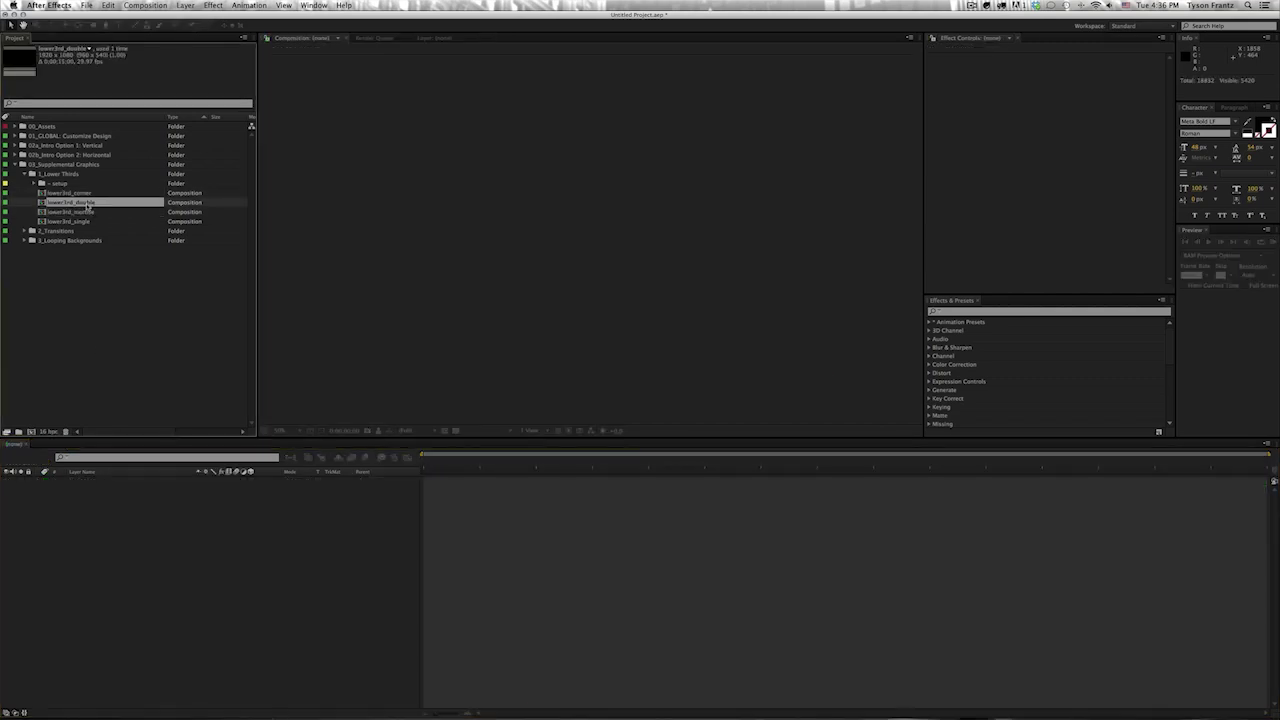
left_click(86, 221)
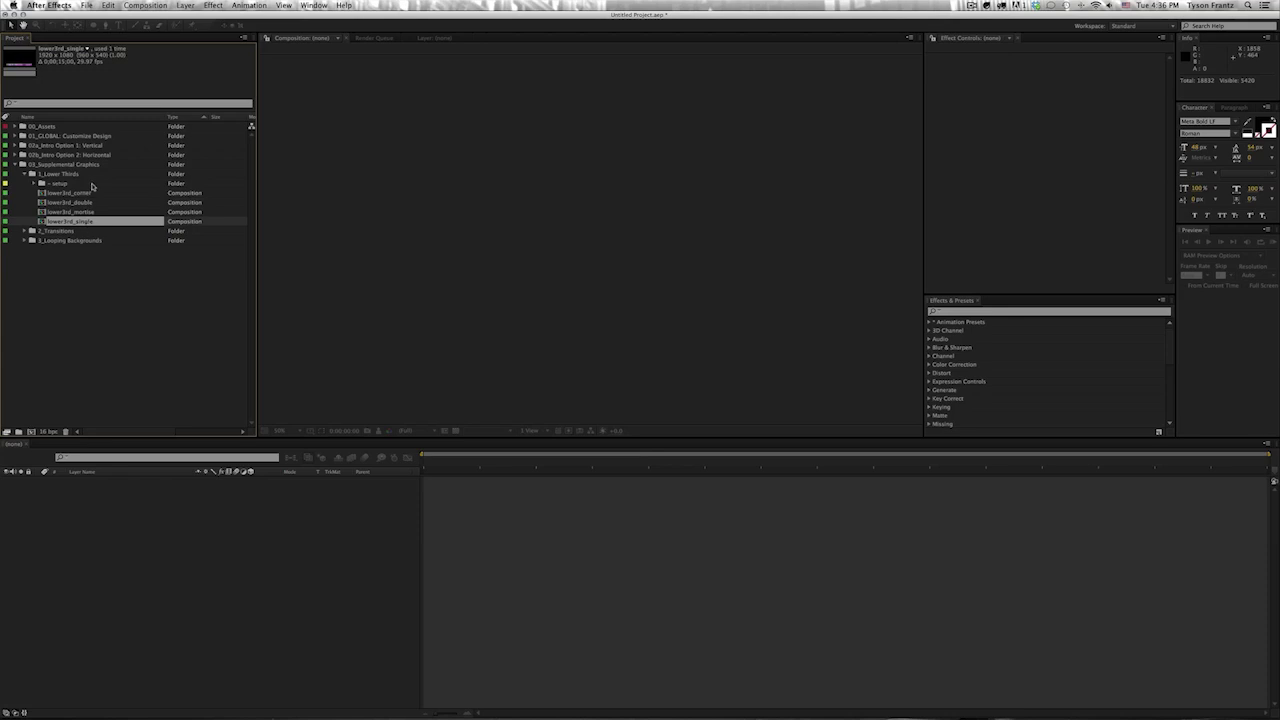
left_click(88, 193)
left_click(84, 230)
left_click(87, 221)
key("super+d")
key("super+d")
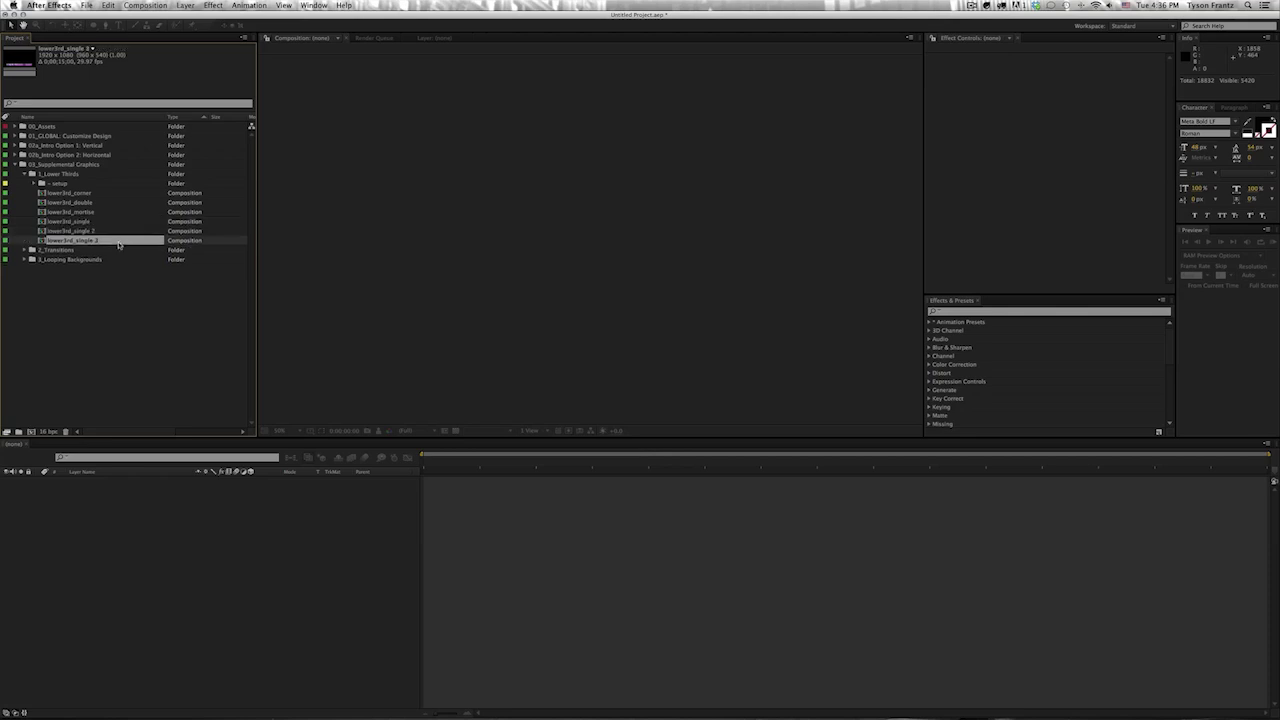
key("super+d")
key("super+d")
key("super+d")
key("super+d")
left_click(123, 340)
double_click(81, 270)
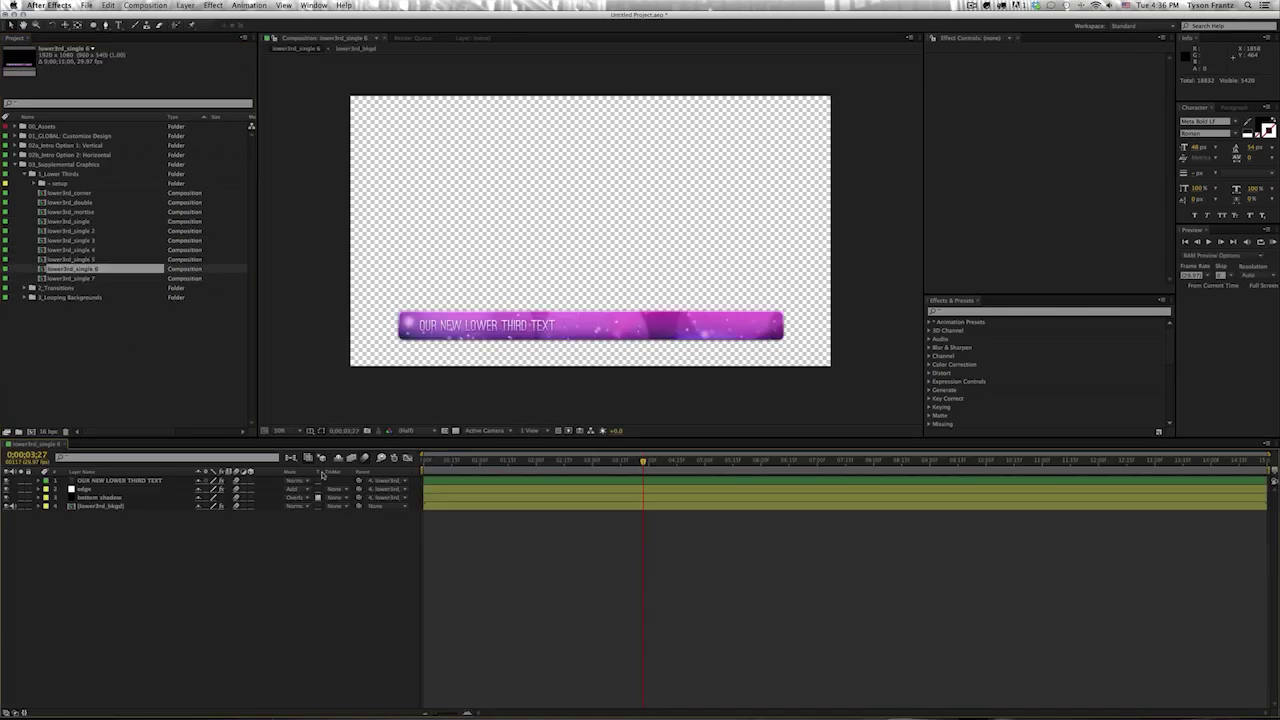
left_click(102, 483)
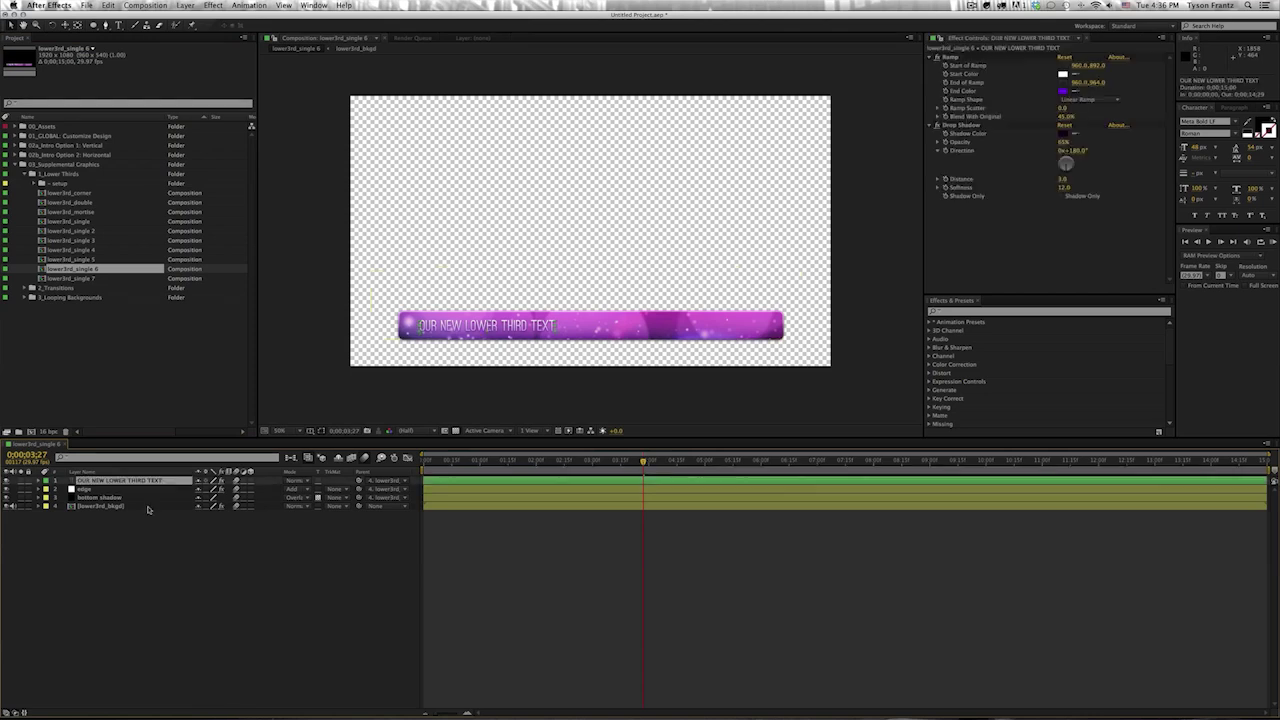
key("super+w")
key("super+z")
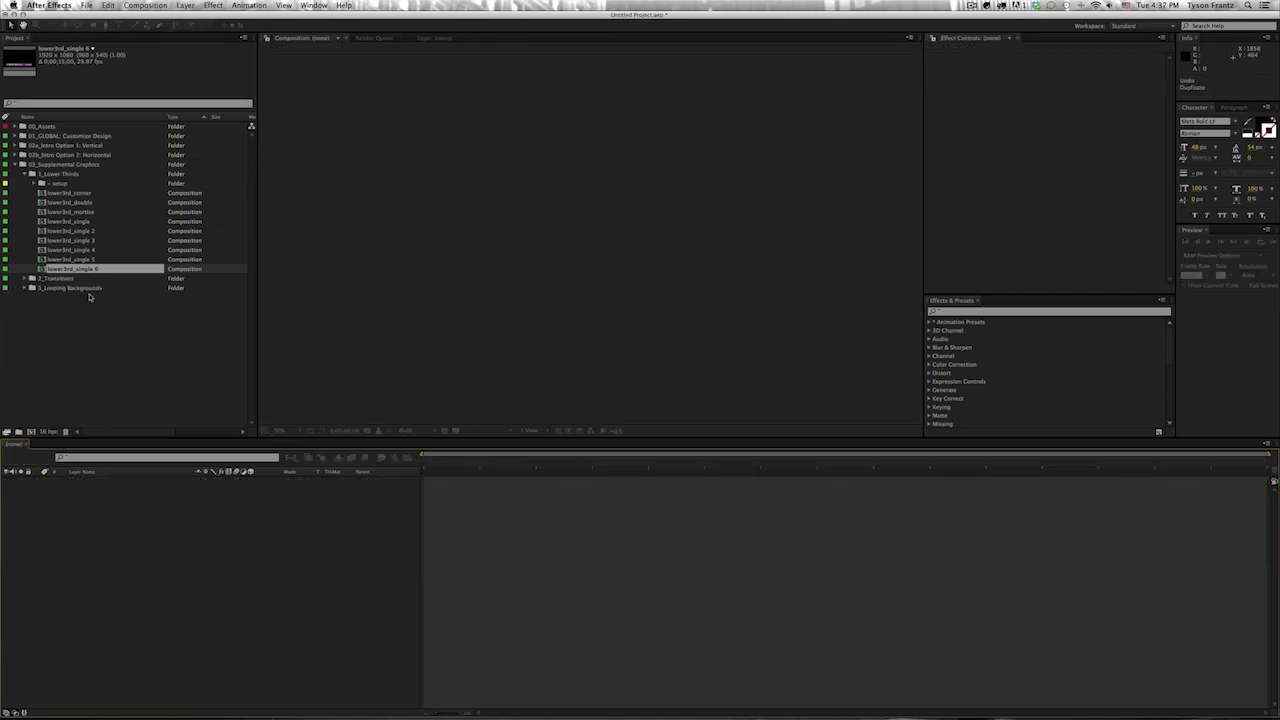
key("super+z")
key("super+z")
key("super+z")
key("super+z")
key("super+z")
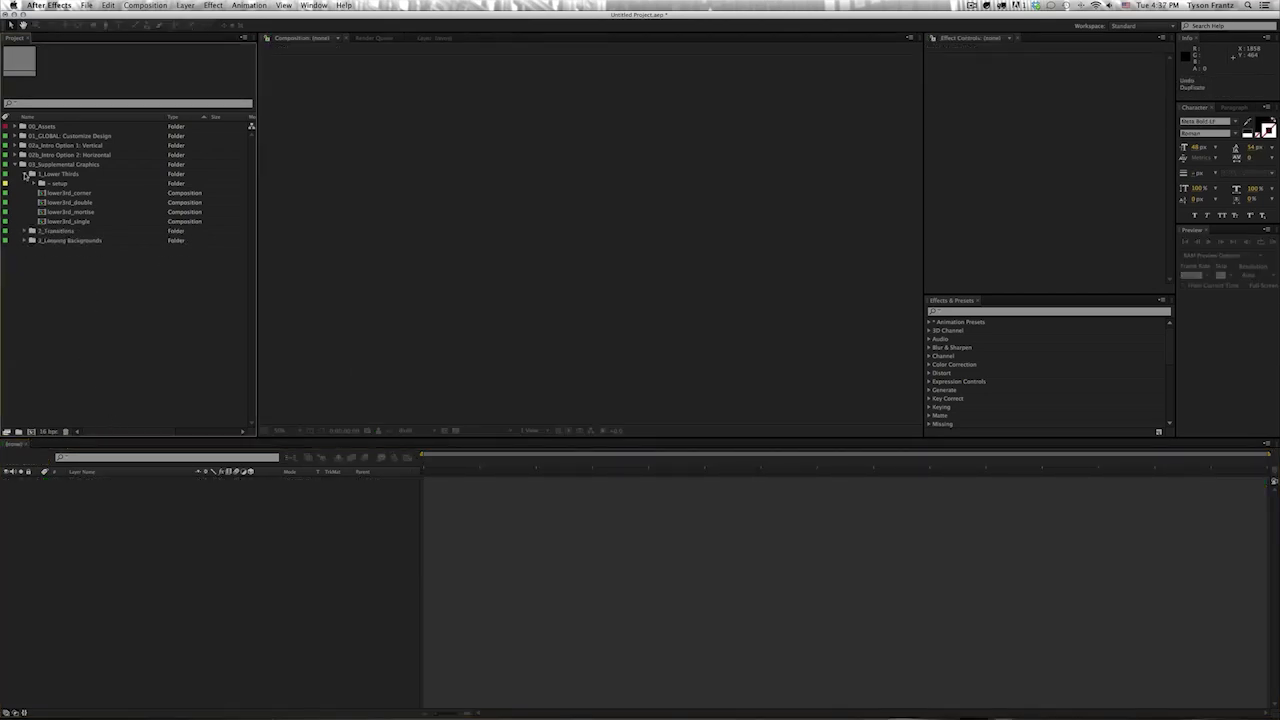
- Collapse 1_Lower Thirds, expand 2_Transitions, open transition_20f_flash and scrub through its flash frames
left_click(24, 174)
left_click(60, 174)
left_click(25, 184)
left_click(60, 184)
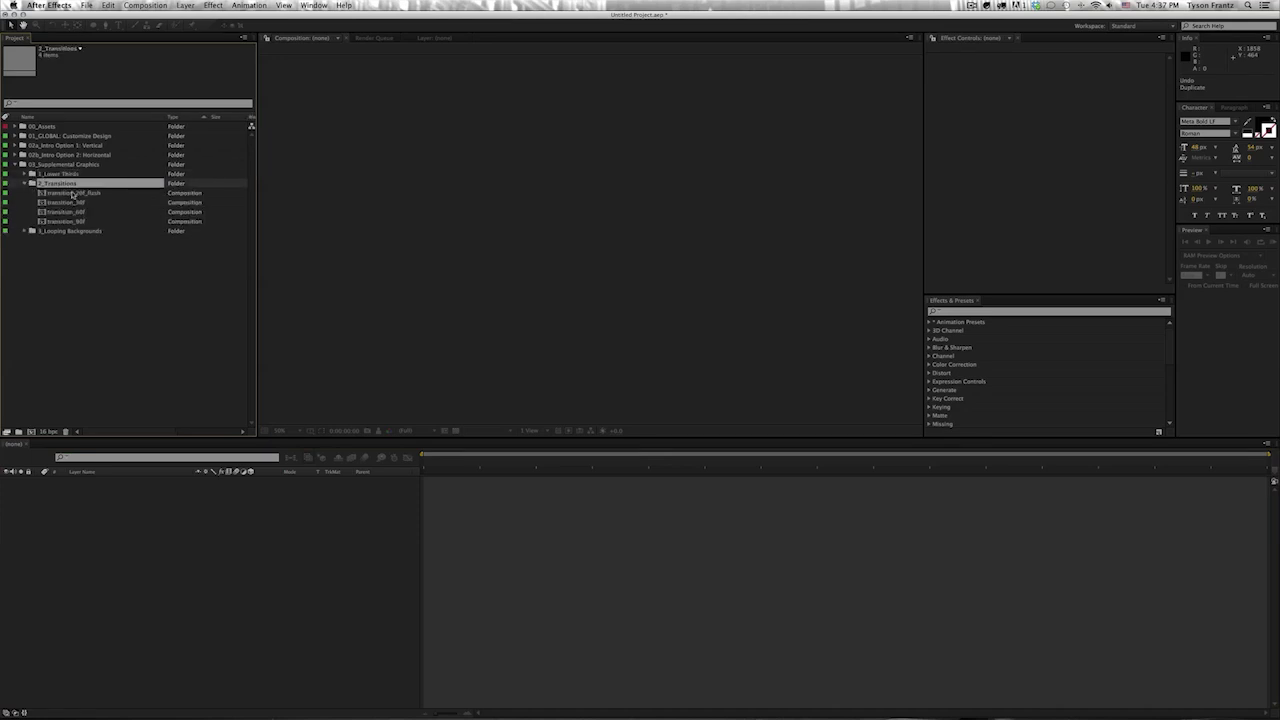
double_click(72, 193)
mouse_move(475, 462)
left_mouse_down()
mouse_move(541, 488)
mouse_move(488, 466)
mouse_move(796, 463)
mouse_move(1100, 490)
mouse_move(675, 482)
mouse_move(880, 466)
mouse_move(816, 480)
left_mouse_up()
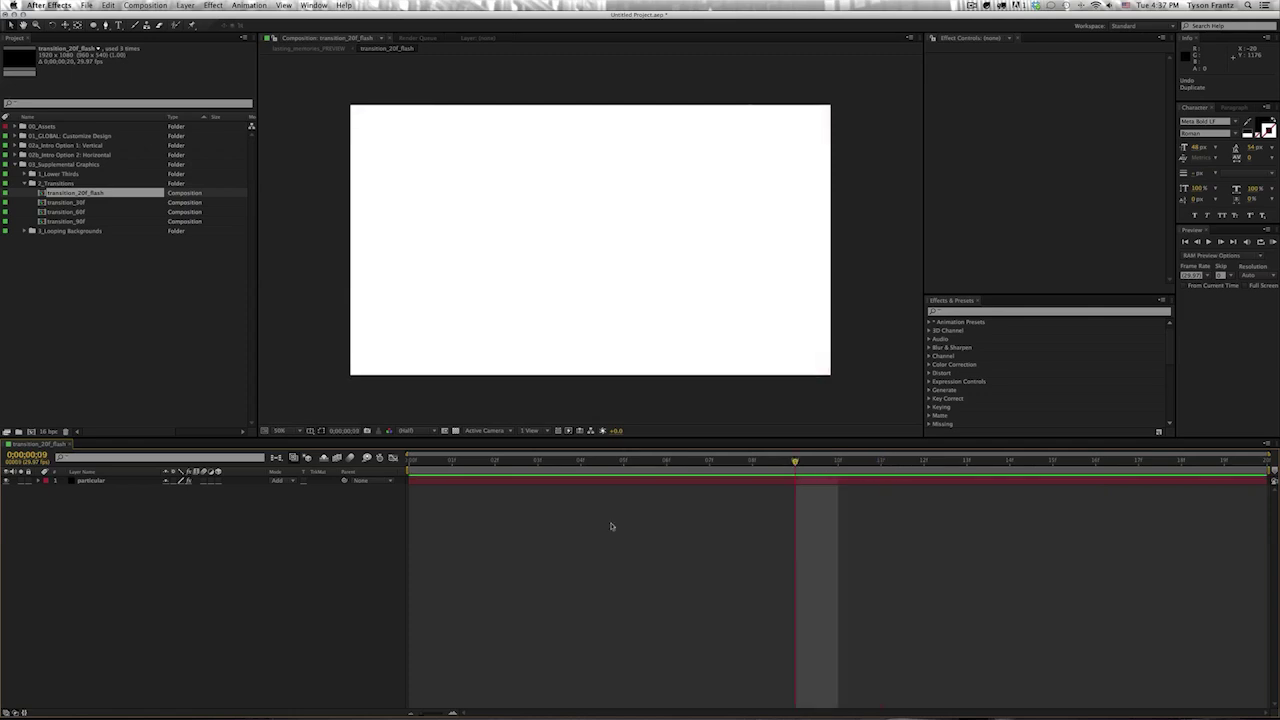
left_click(480, 463)
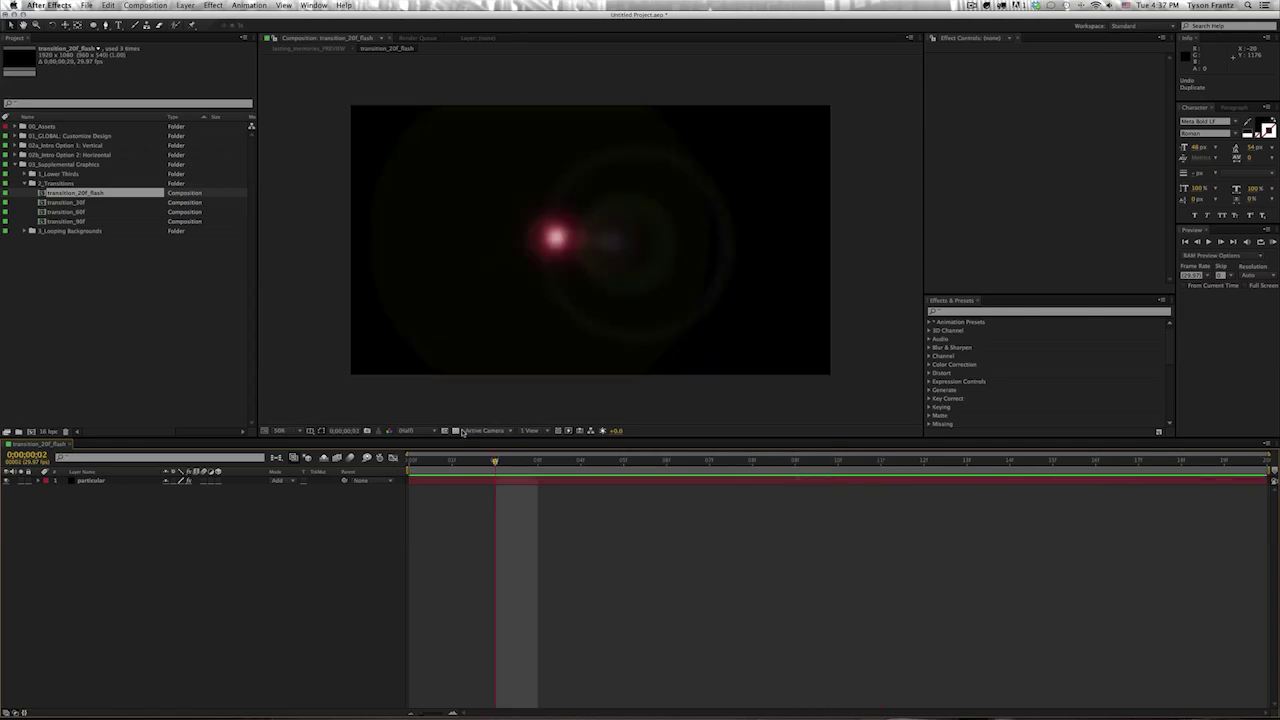
left_click_drag(495, 461, 623, 461)
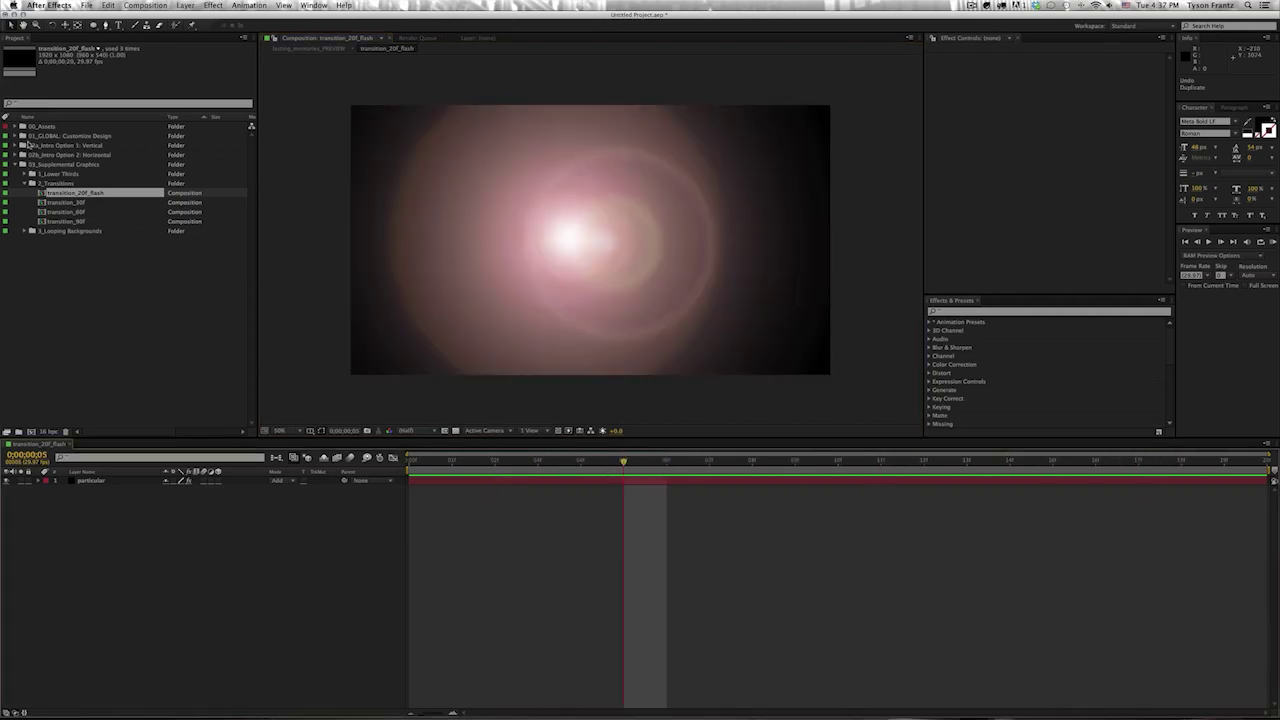
- Expand 00_Assets > footage > images and select shutterstock_2137384.jpg
left_click(16, 127)
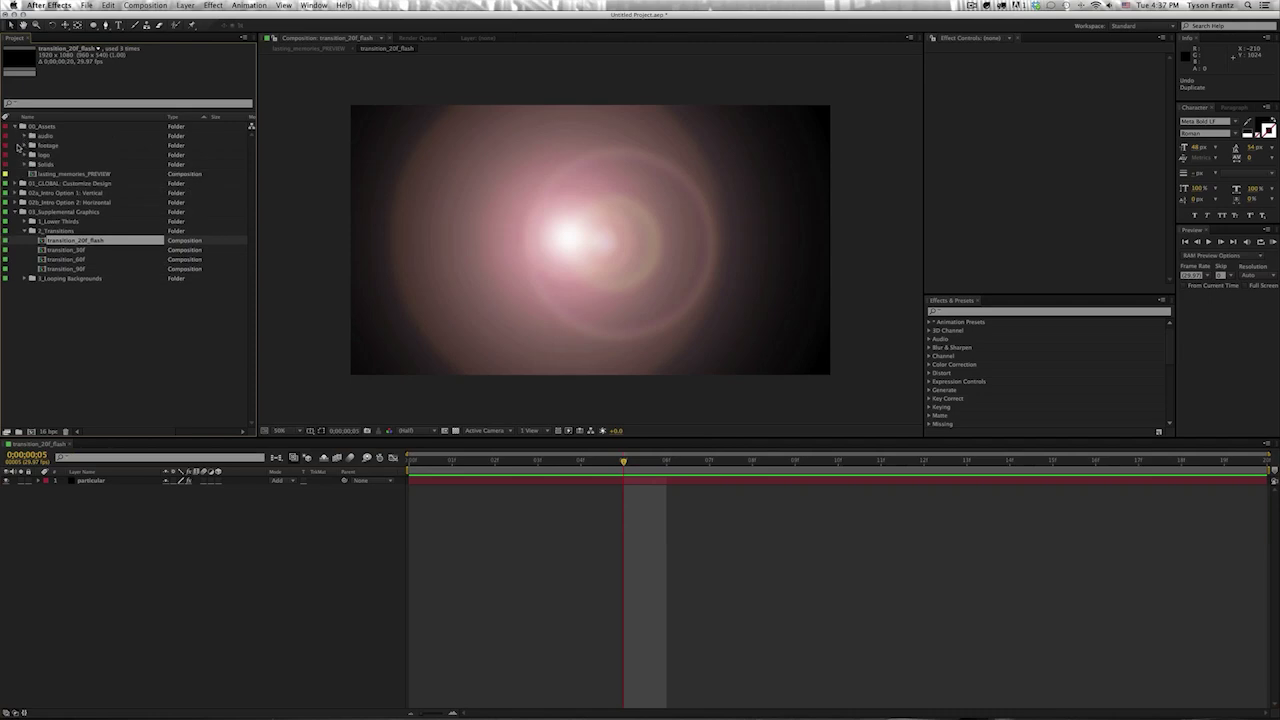
left_click(23, 145)
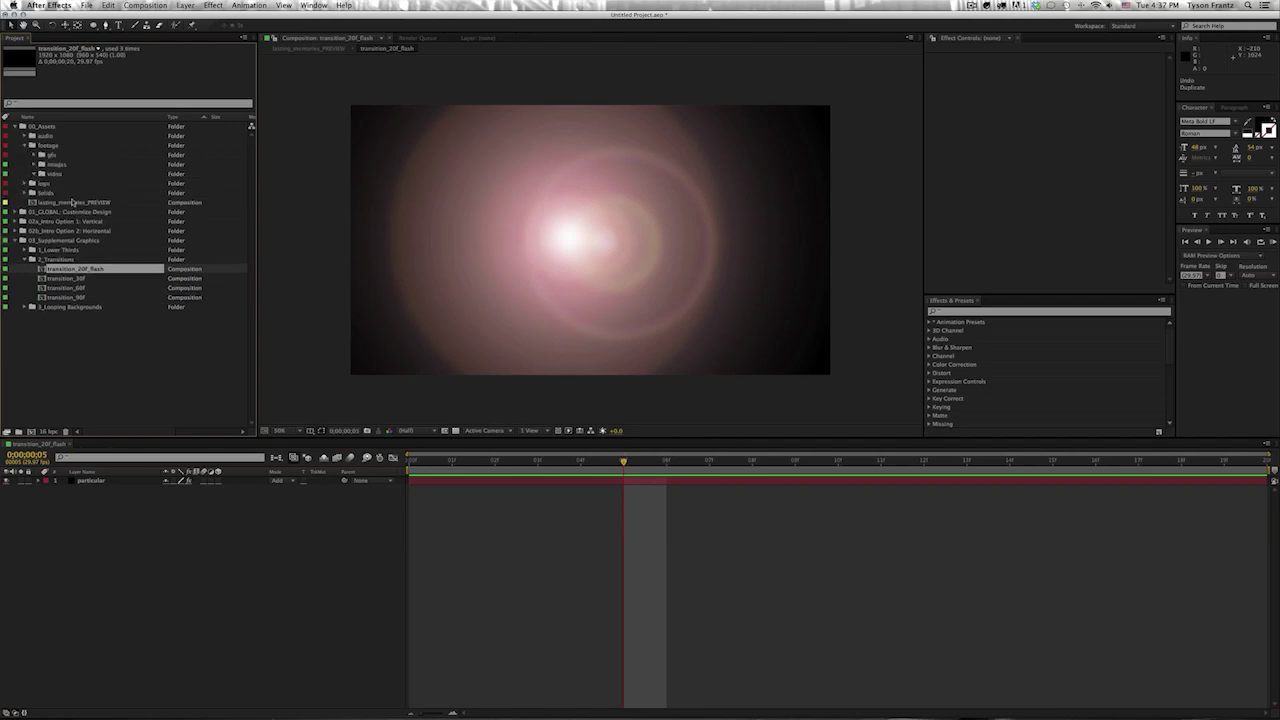
left_click(34, 164)
left_click(100, 184)
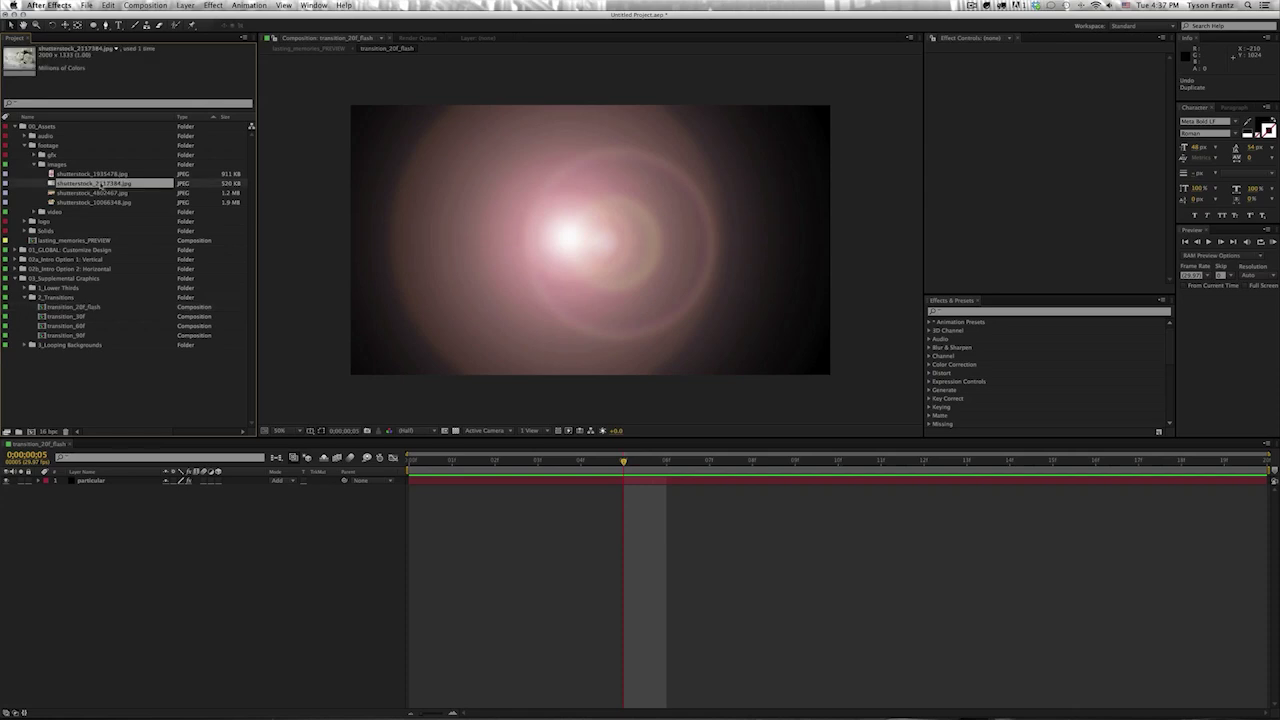
- Place the rose photo beneath the particular flare layer and scrub the flash over it
left_click_drag(77, 238, 57, 557)
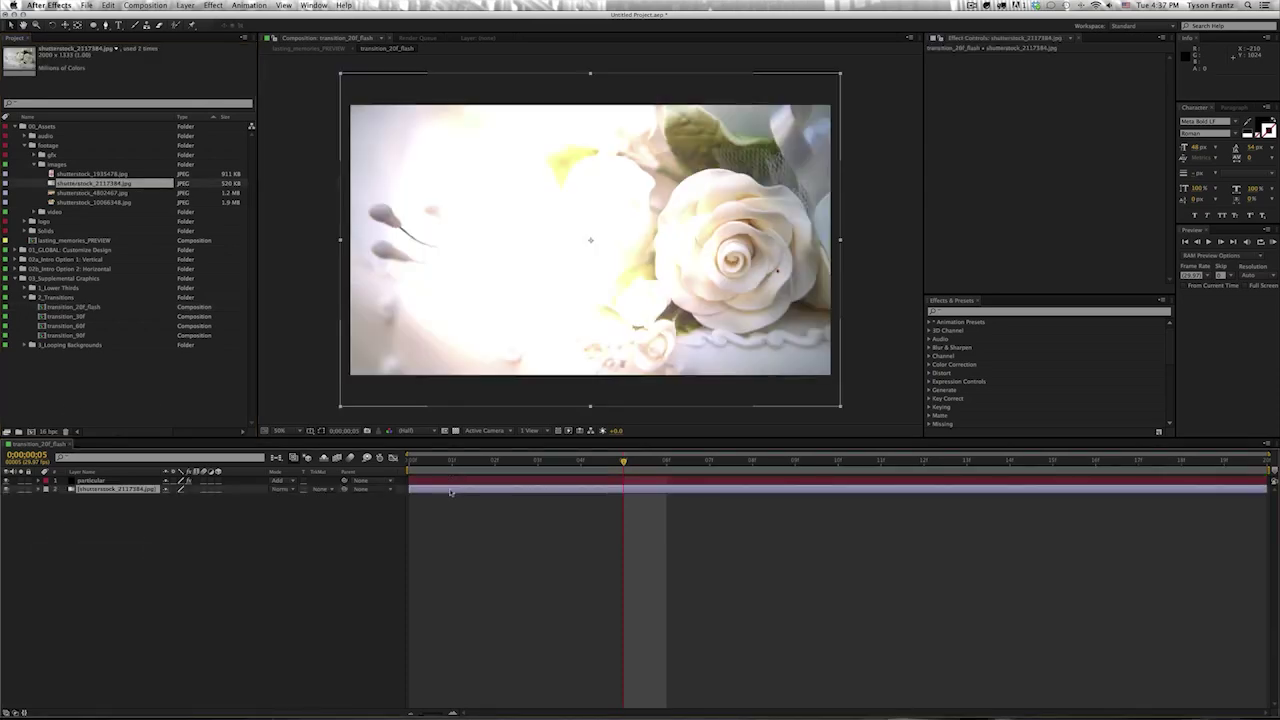
left_click(325, 481)
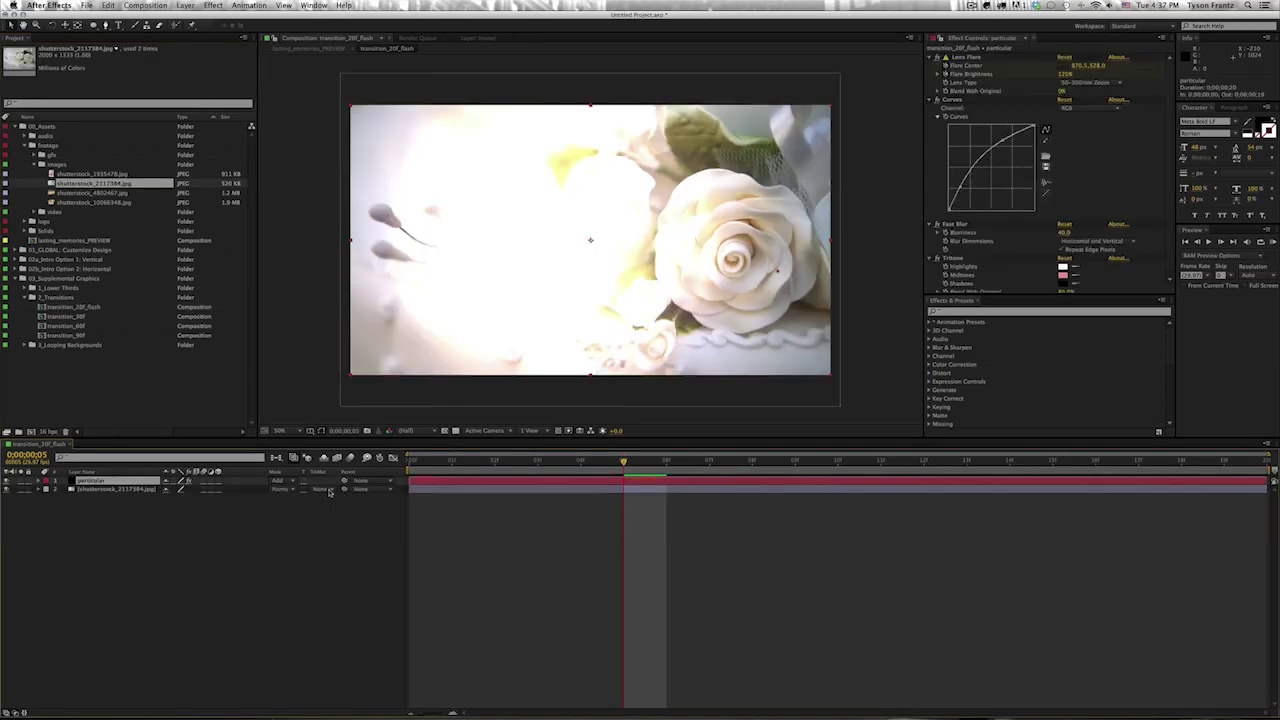
mouse_move(590, 469)
left_mouse_down()
mouse_move(1036, 484)
mouse_move(626, 474)
mouse_move(548, 491)
left_mouse_up()
- Compare Normal, Screen and Add blend modes on the flare layer, settle on Screen, and preview
left_click(277, 481)
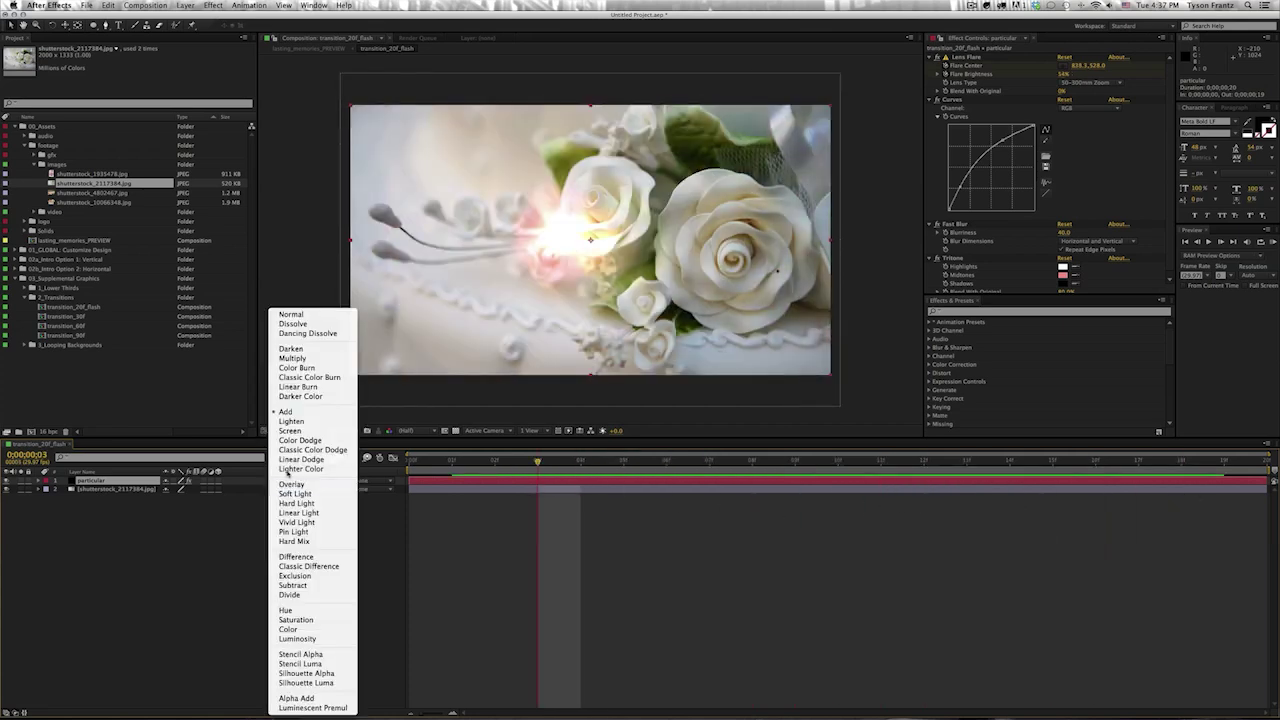
left_click(289, 316)
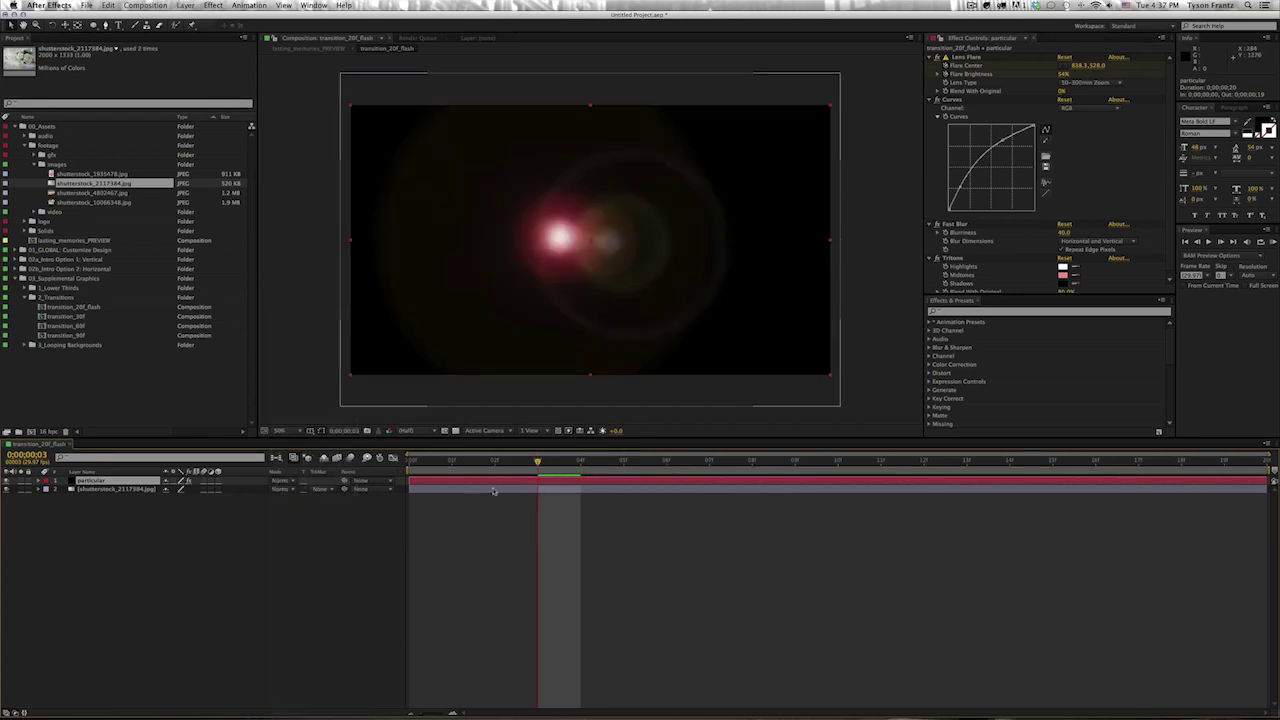
left_click_drag(538, 461, 537, 461)
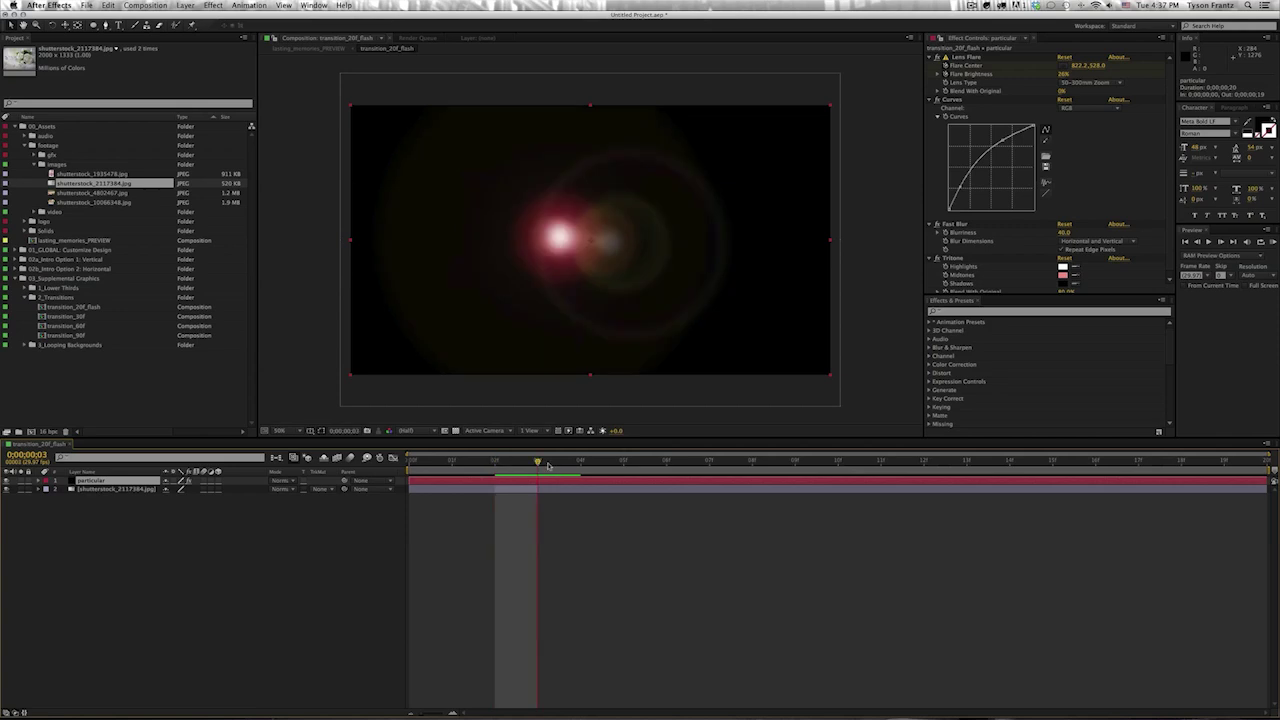
left_click(277, 481)
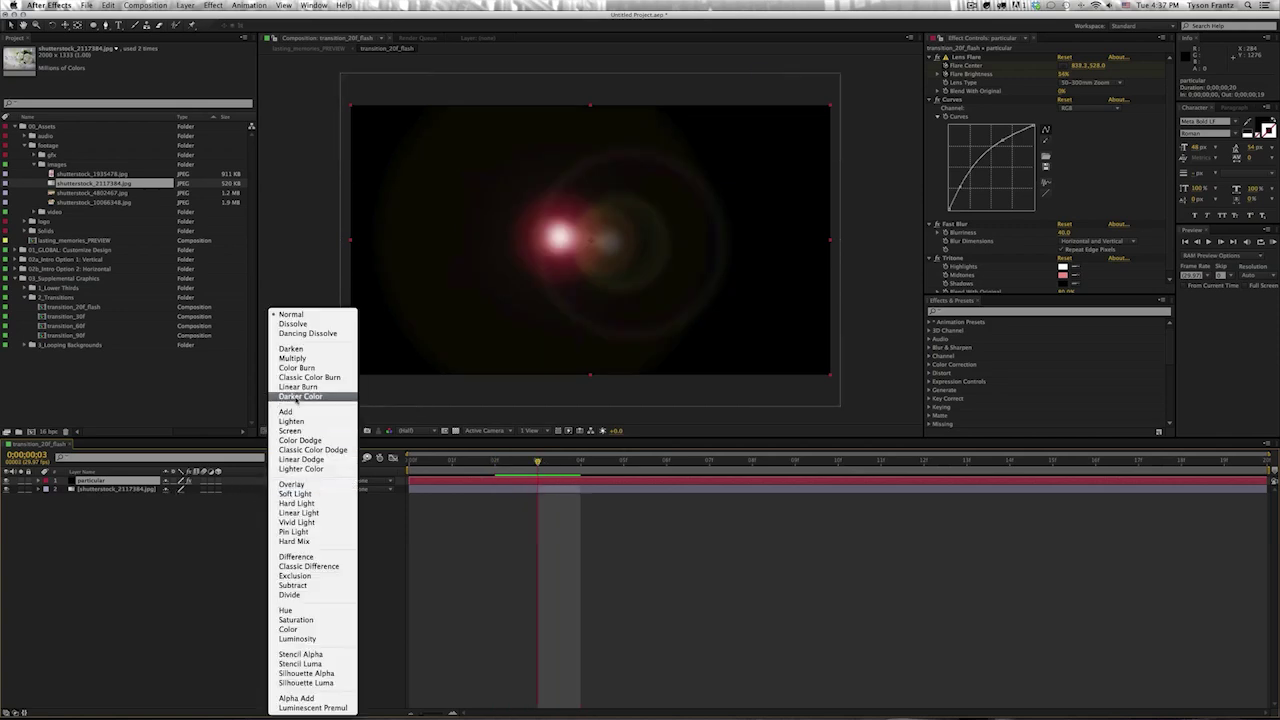
left_click(289, 430)
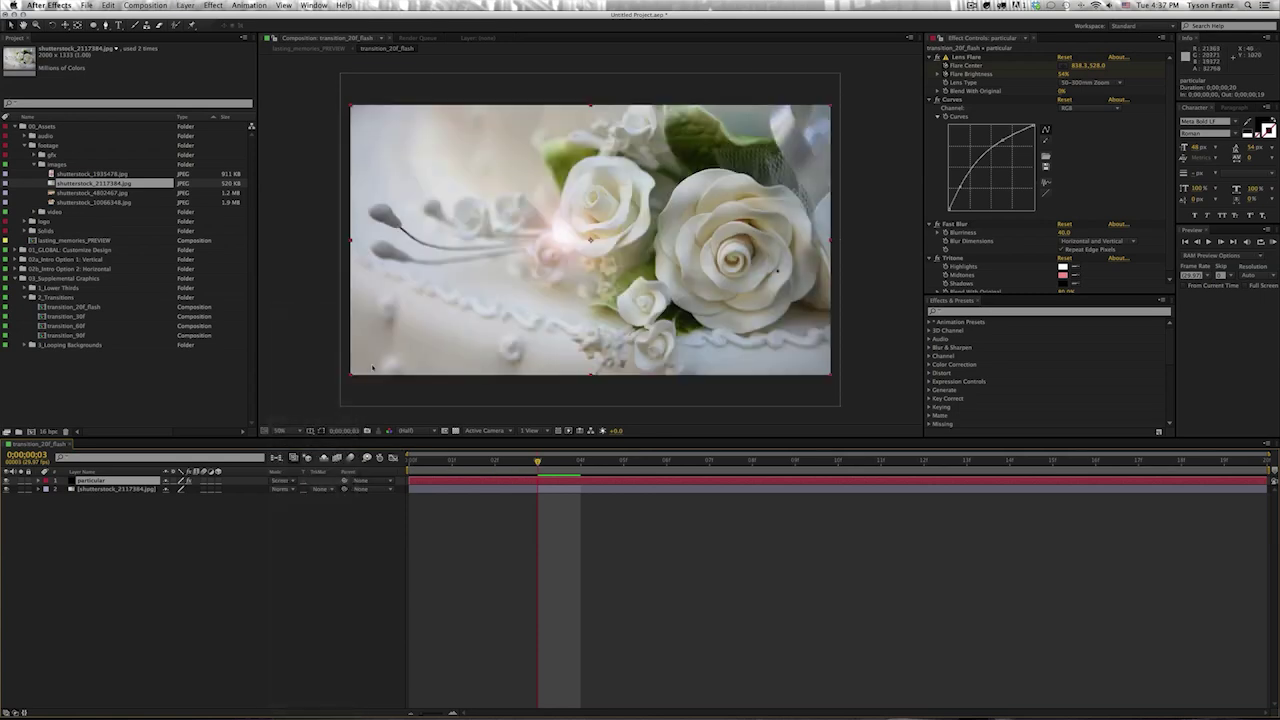
mouse_move(538, 463)
left_mouse_down()
mouse_move(663, 470)
mouse_move(624, 468)
left_mouse_up()
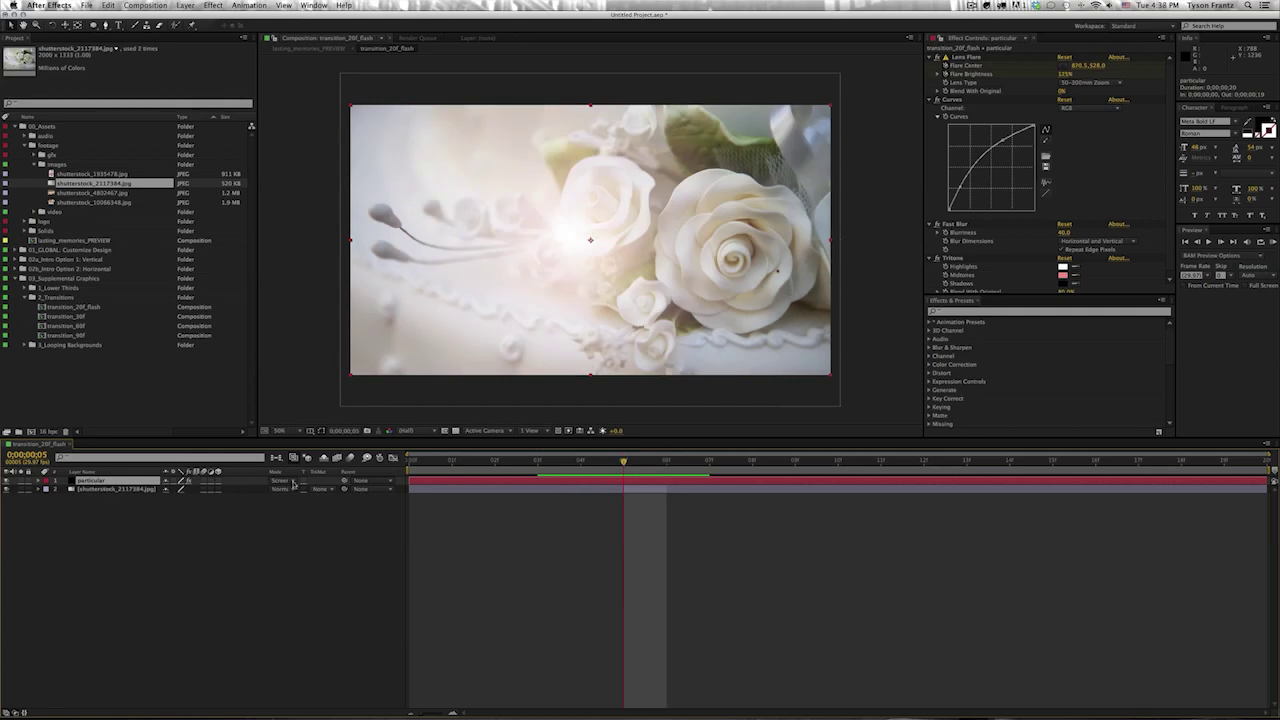
left_click(293, 483)
left_click(299, 412)
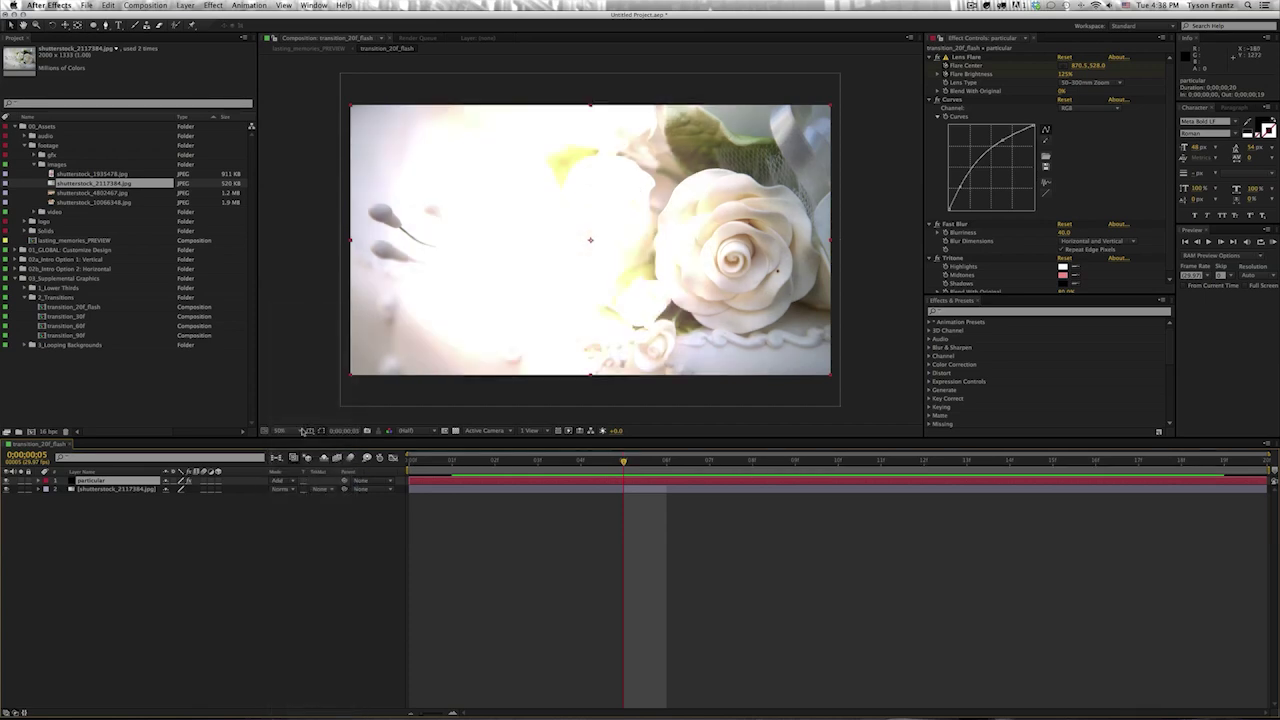
left_click_drag(645, 465, 581, 465)
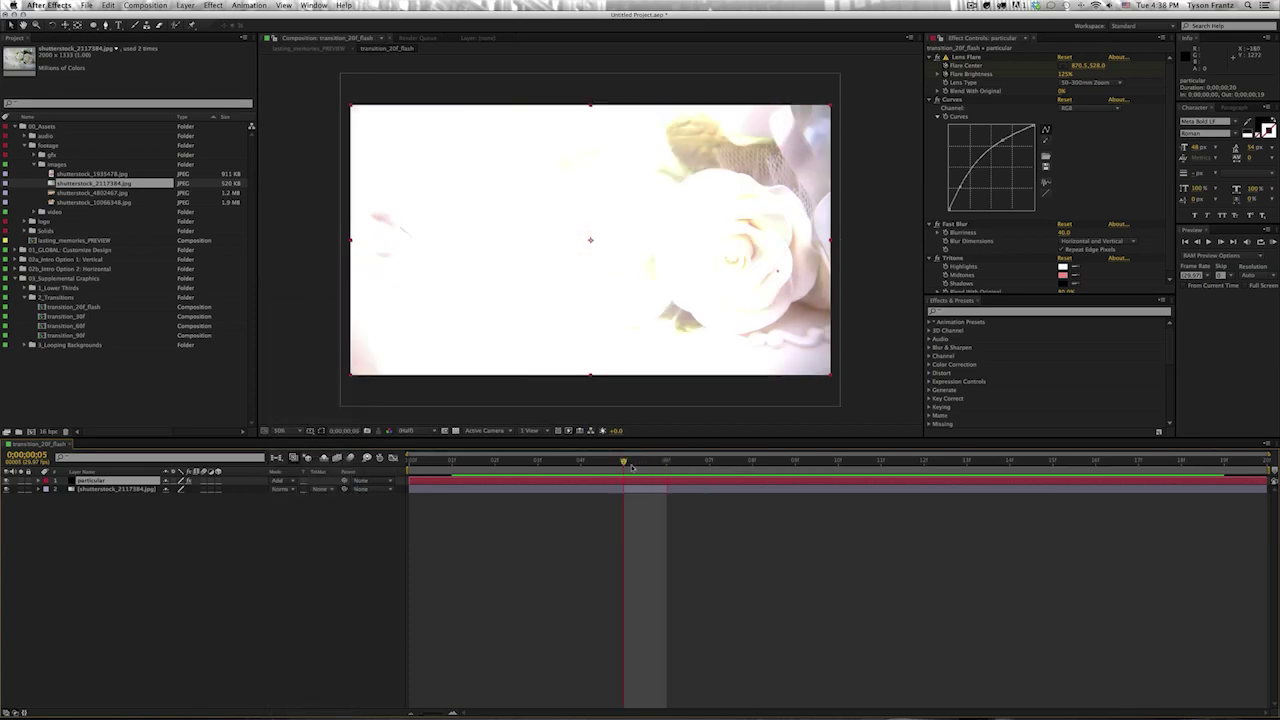
left_click(286, 481)
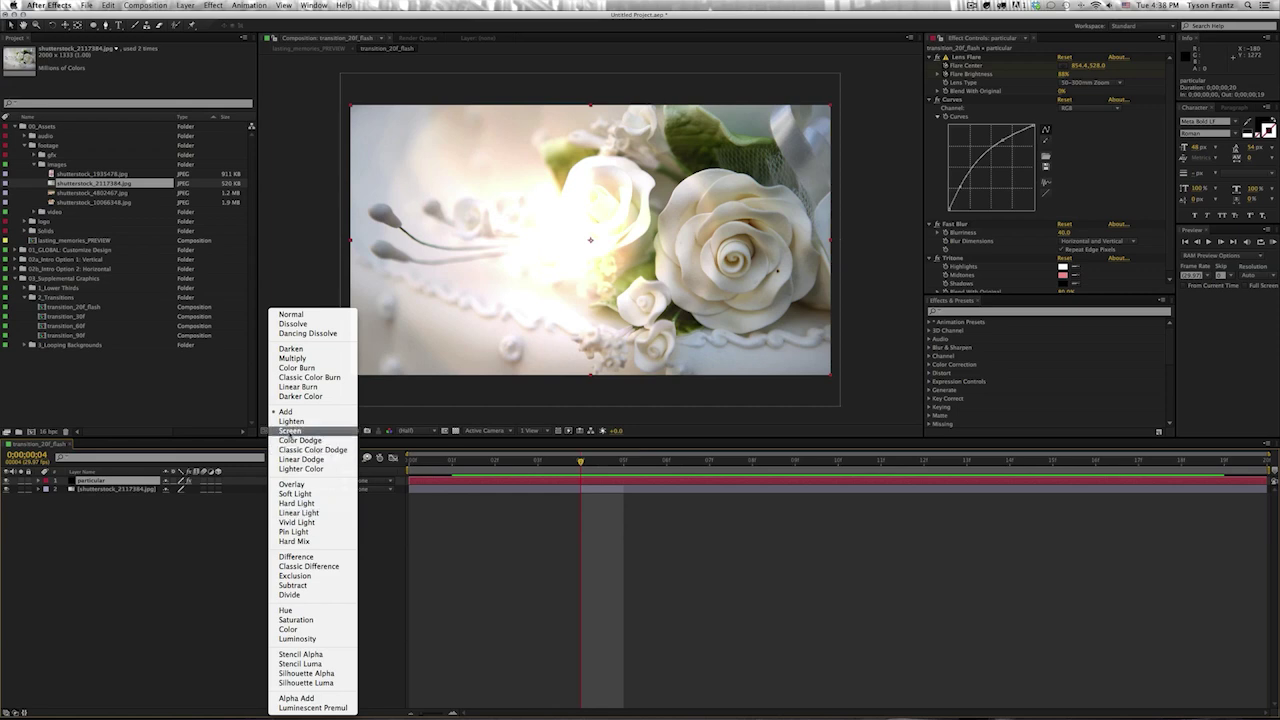
left_click(300, 443)
key("KP_0")
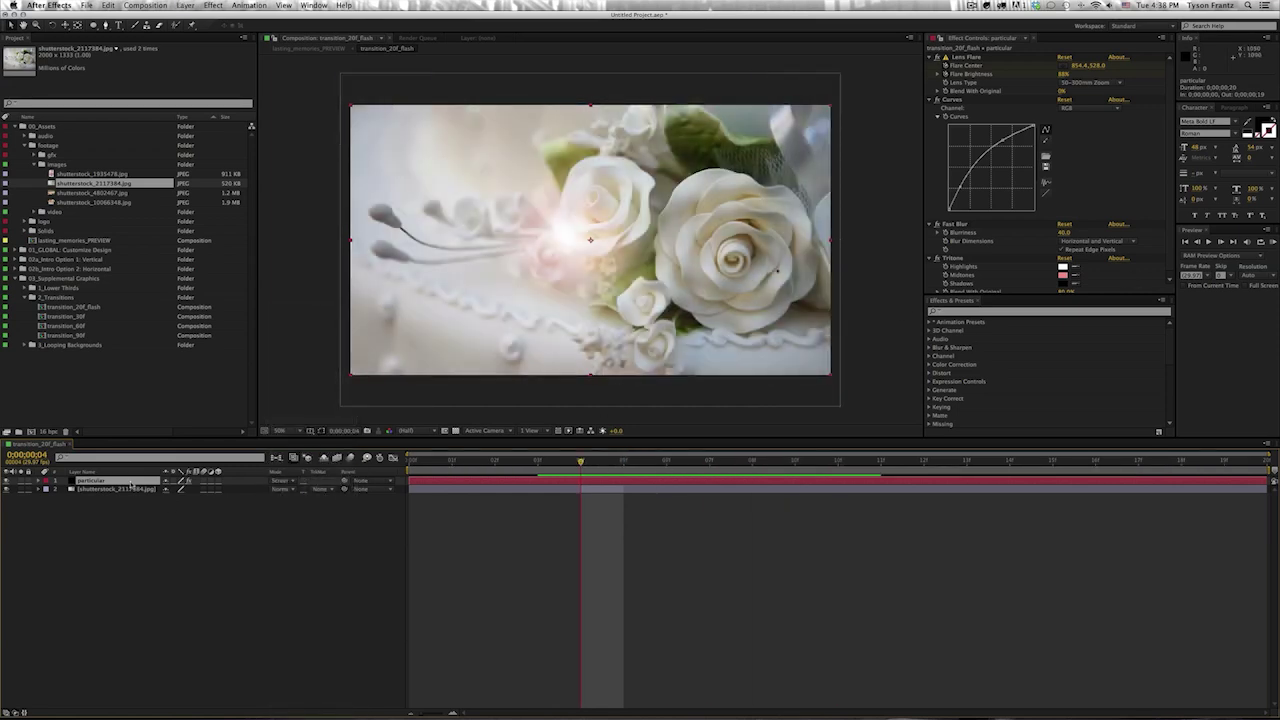
- Reveal the flare layer's effects and select the Tritone effect for editing
key("e")
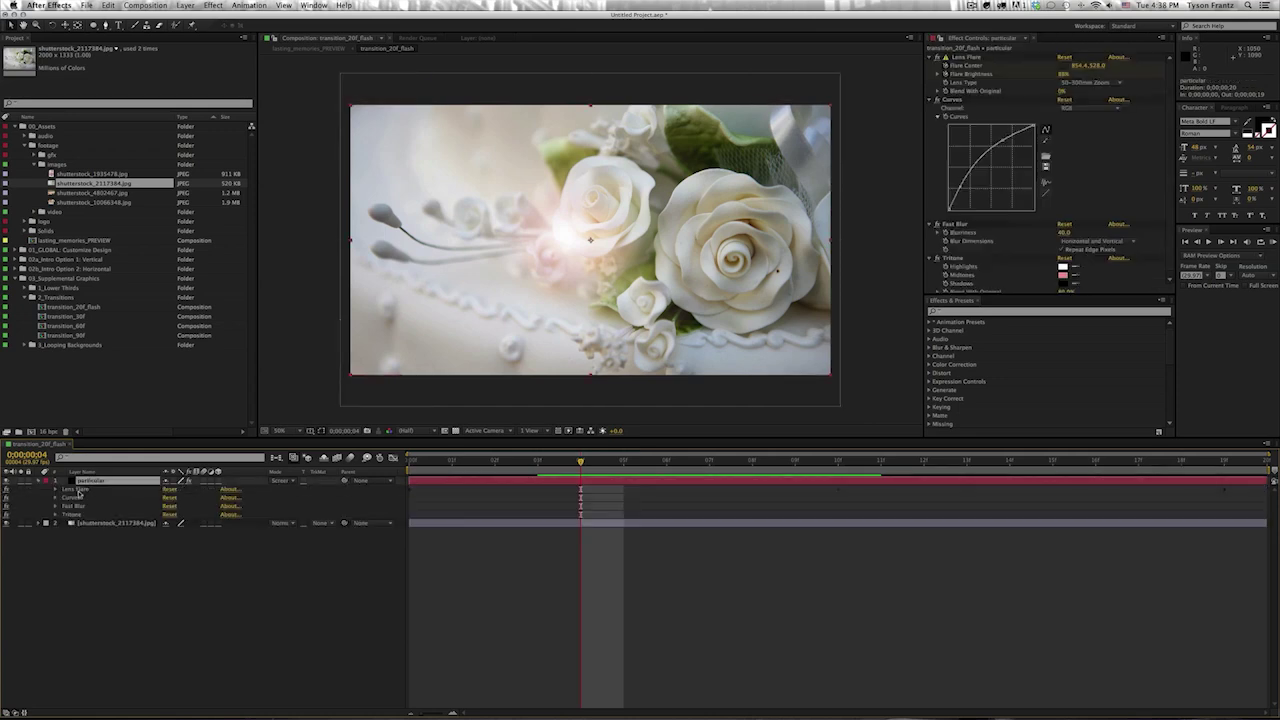
left_click(80, 489)
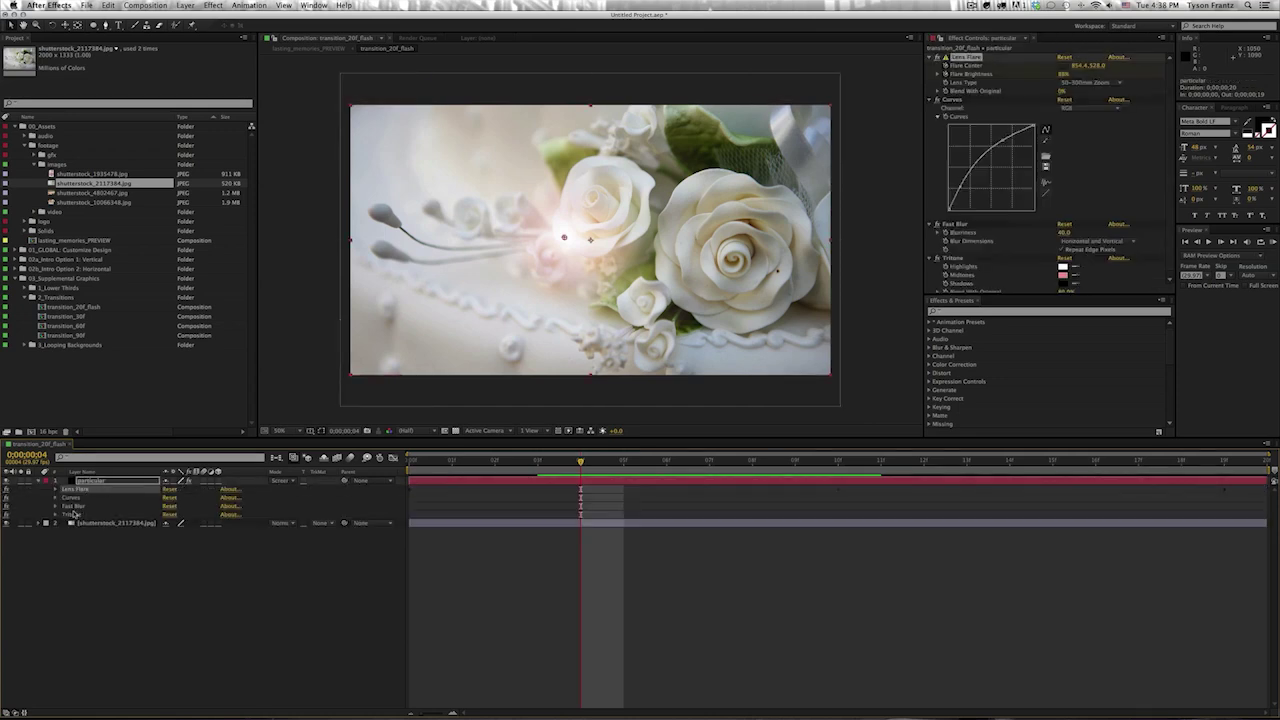
left_click(72, 514)
scroll(1047, 265, "down", 1)
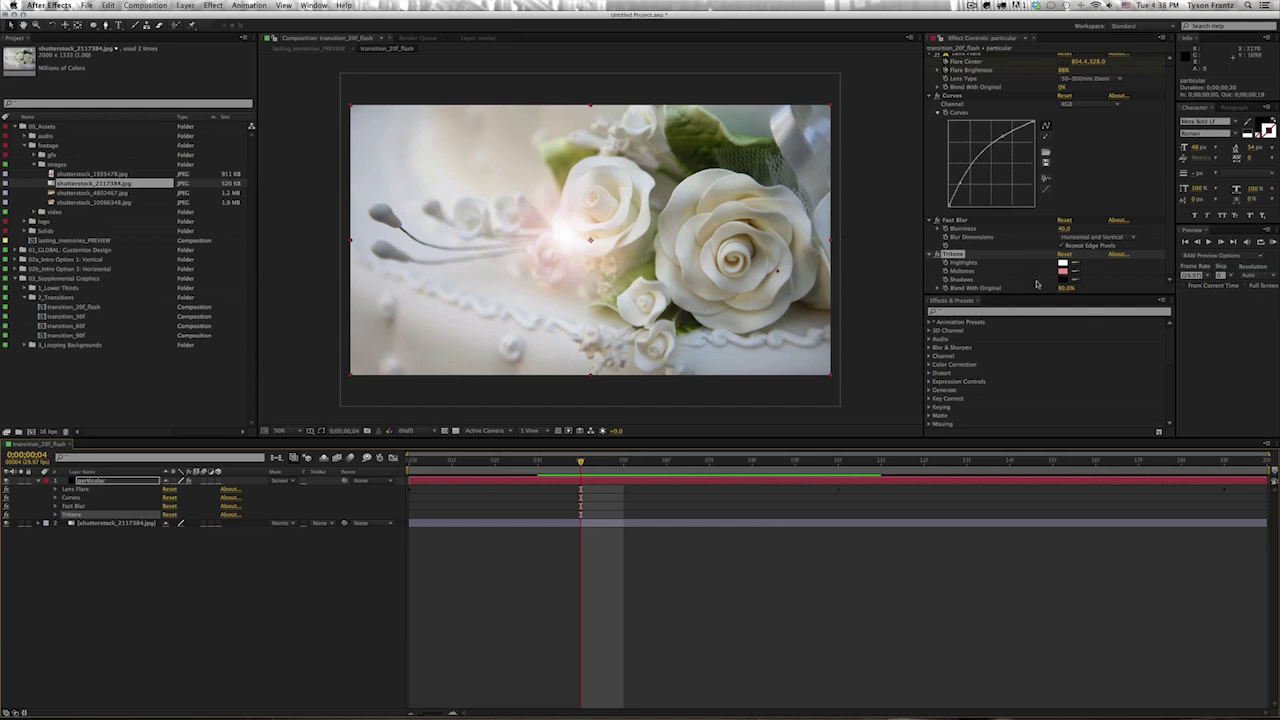
- Set the Tritone Midtones colour to a purple-blue hue and check the tinted frame
left_click(1062, 270)
mouse_move(574, 450)
left_mouse_down()
mouse_move(636, 398)
mouse_move(597, 398)
left_mouse_up()
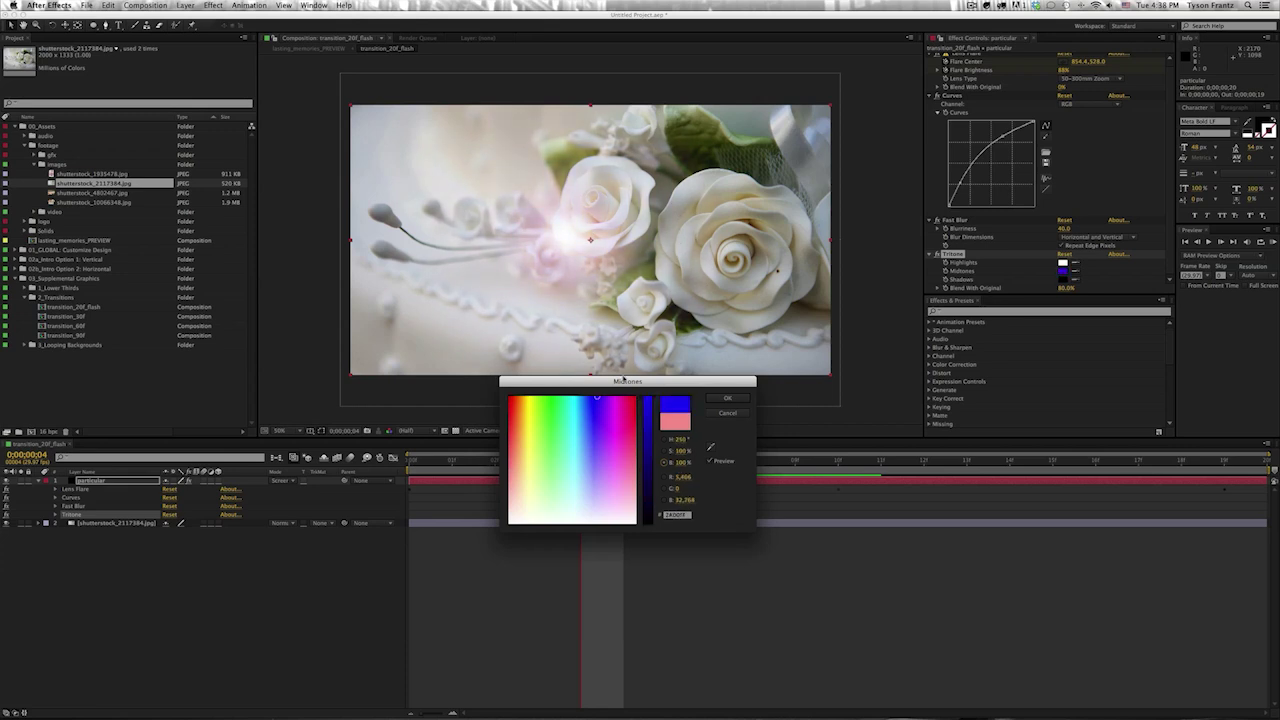
left_click(727, 396)
left_click_drag(582, 462, 666, 462)
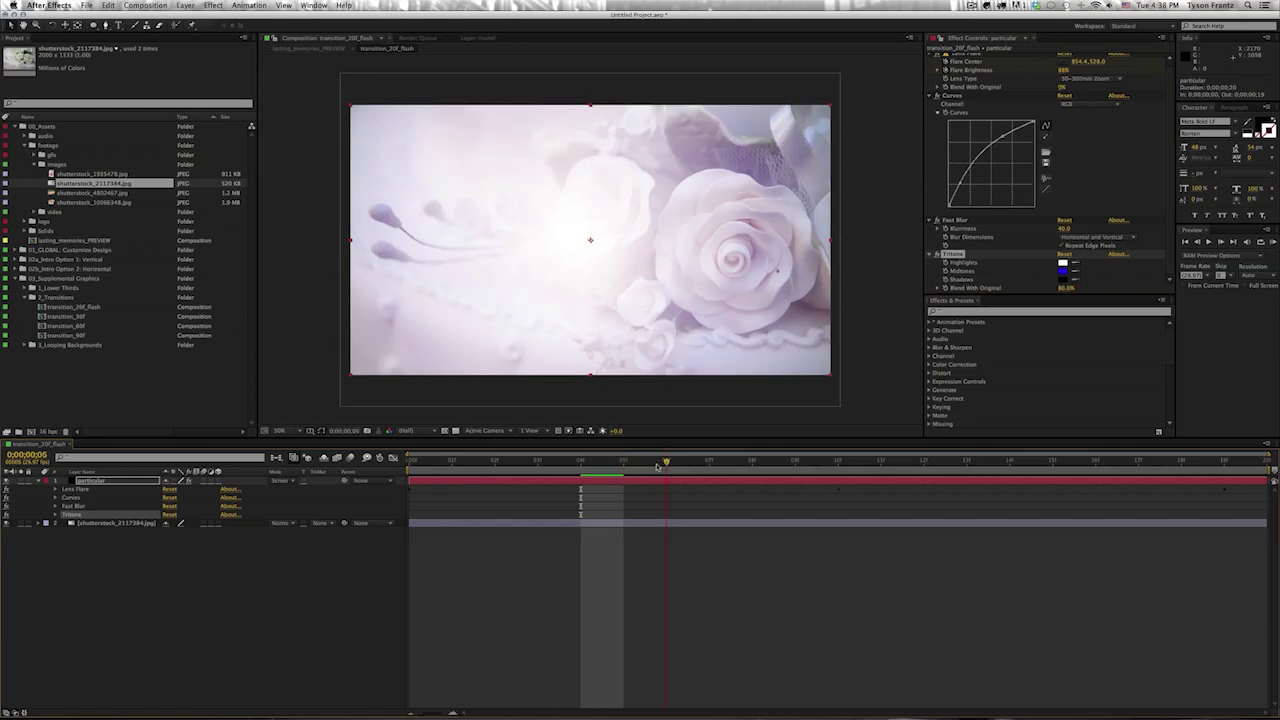
left_click(1063, 271)
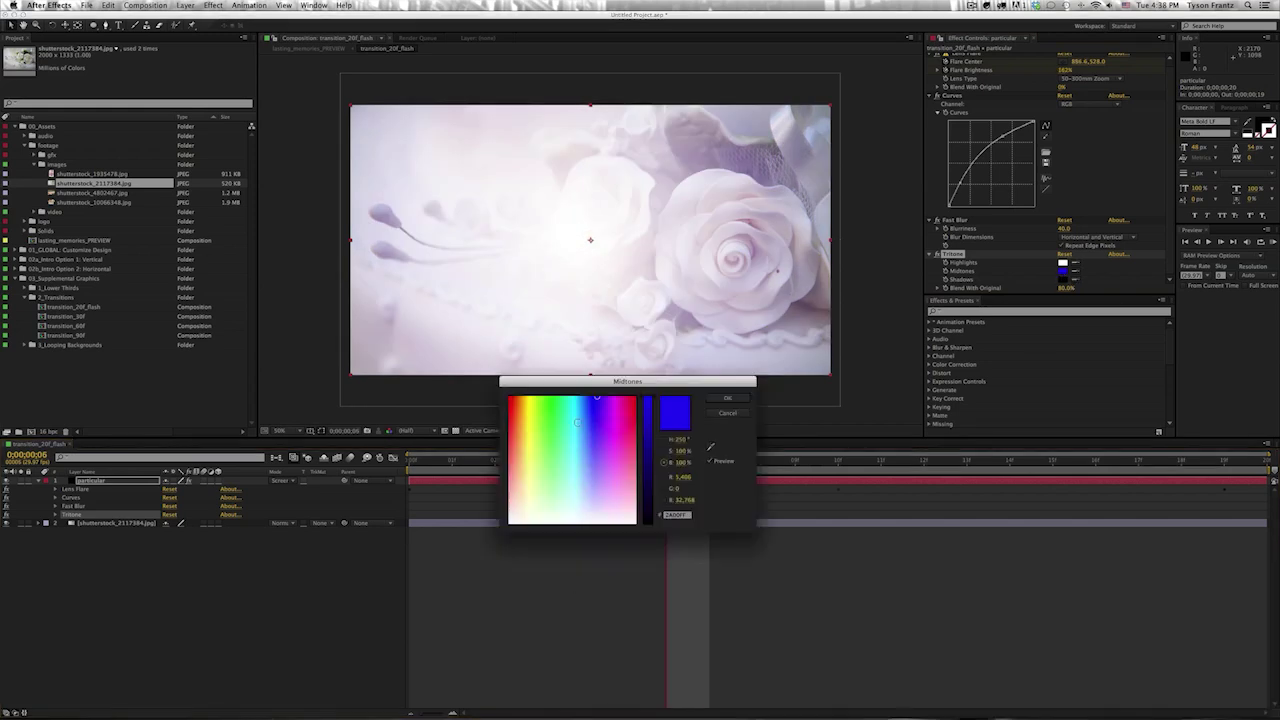
left_click_drag(597, 398, 597, 397)
key("Return")
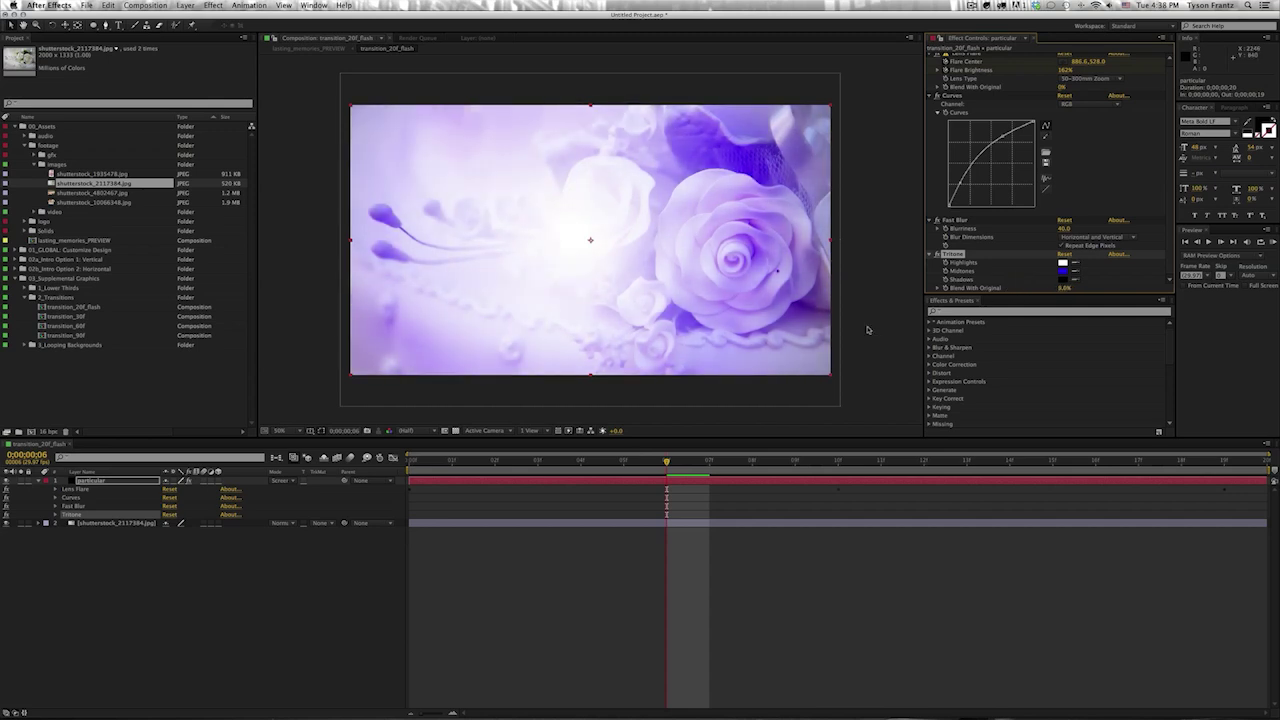
left_click_drag(653, 464, 666, 464)
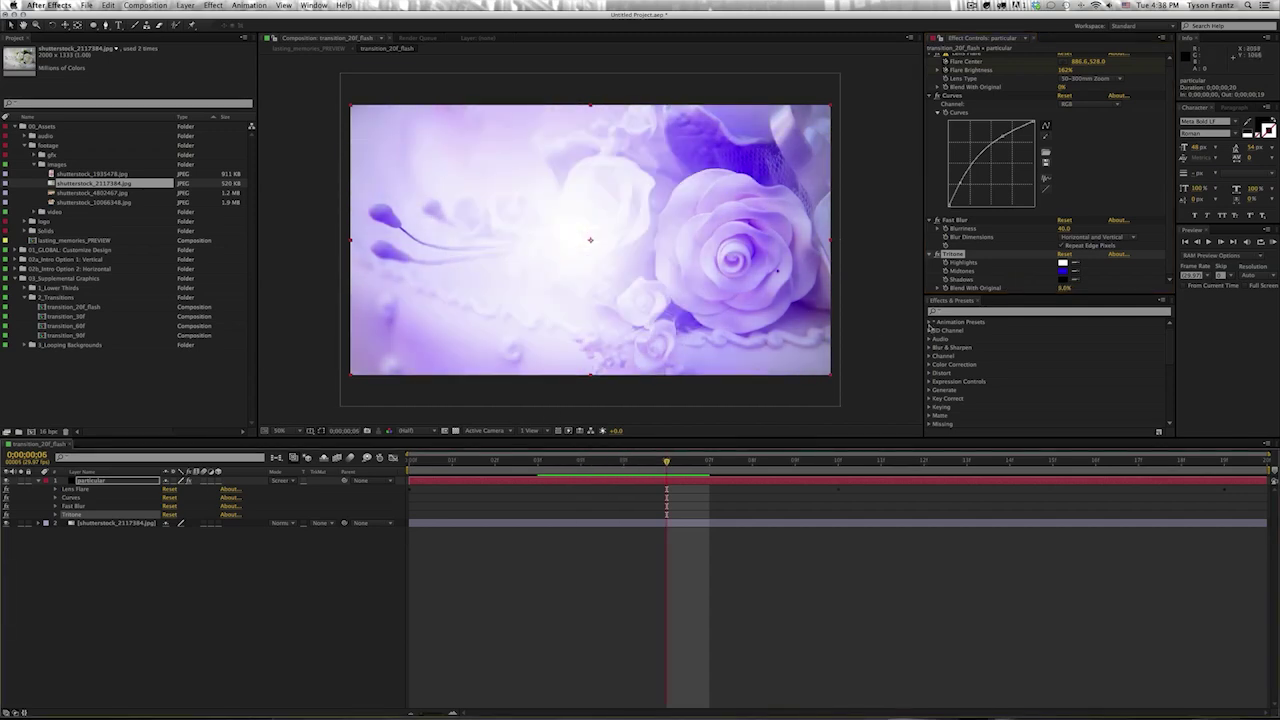
- Set Tritone Blend With Original to 80% and close the transition_20f_flash comp
left_click_drag(1073, 290, 1066, 299)
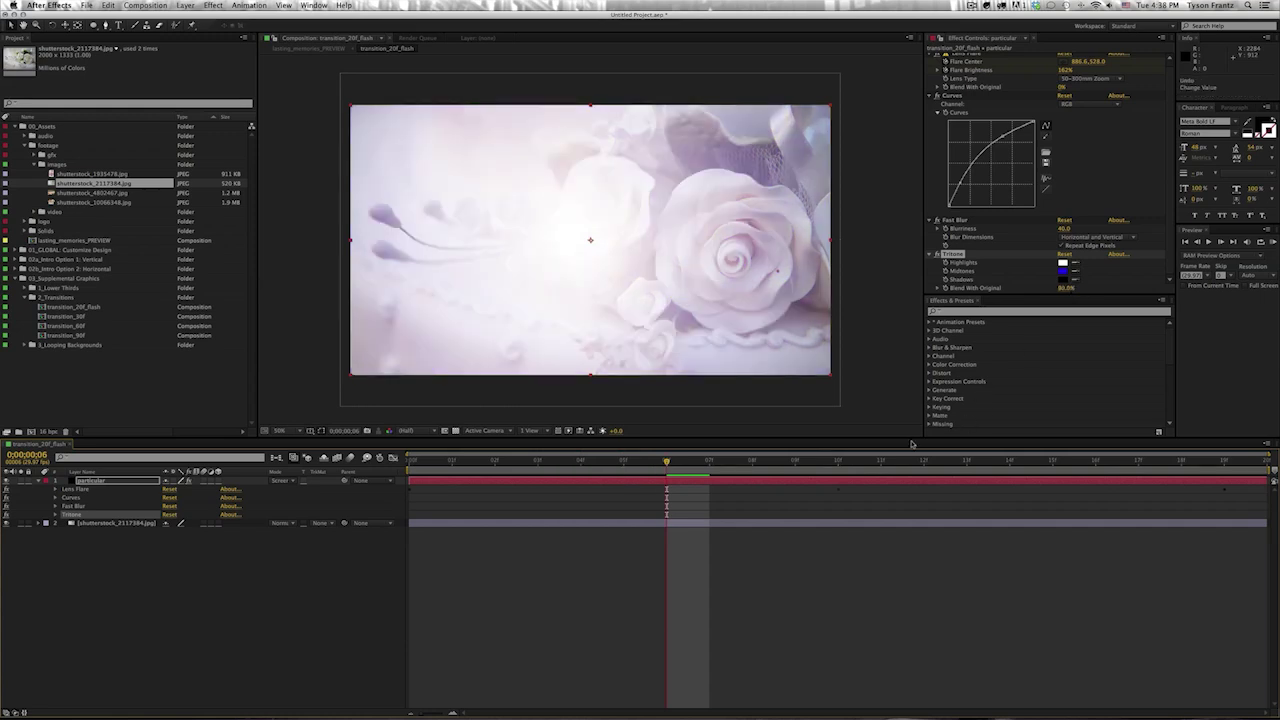
left_click(429, 606)
key("Page_Down")
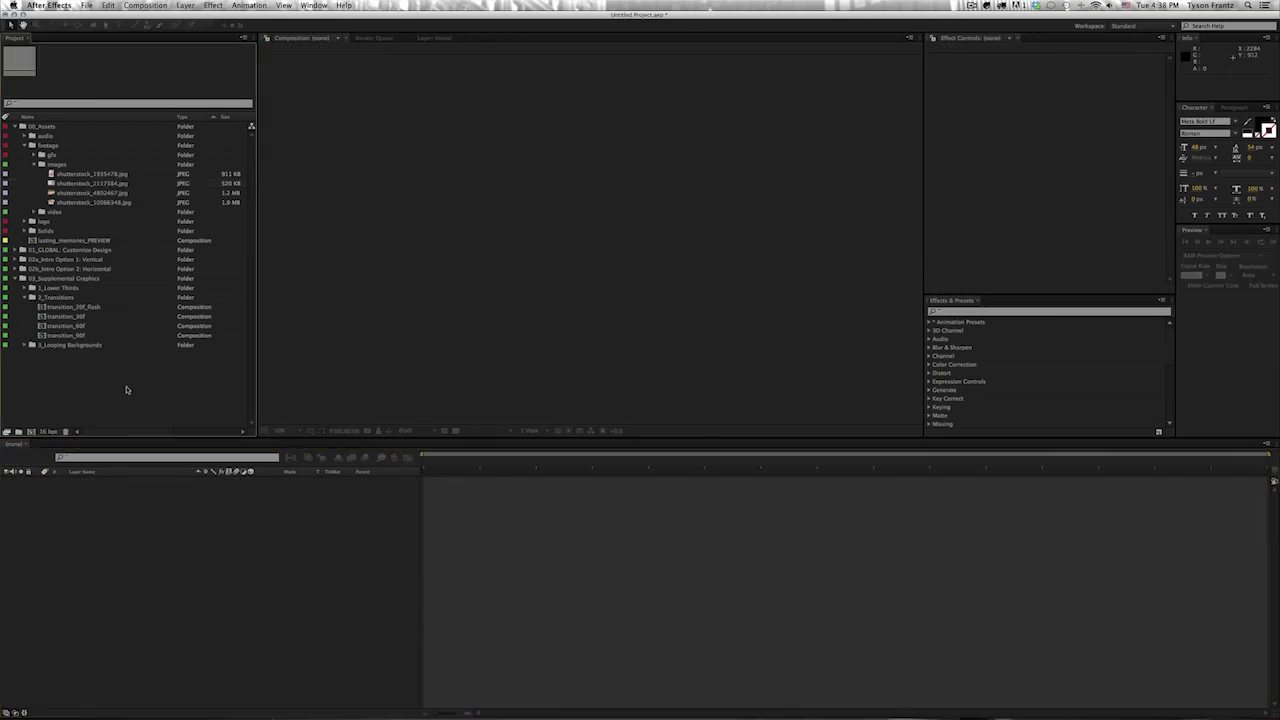
- Collapse the images, footage and 00_Assets folders, then open and preview transition_30f
left_click(33, 164)
left_click(25, 145)
left_click(15, 126)
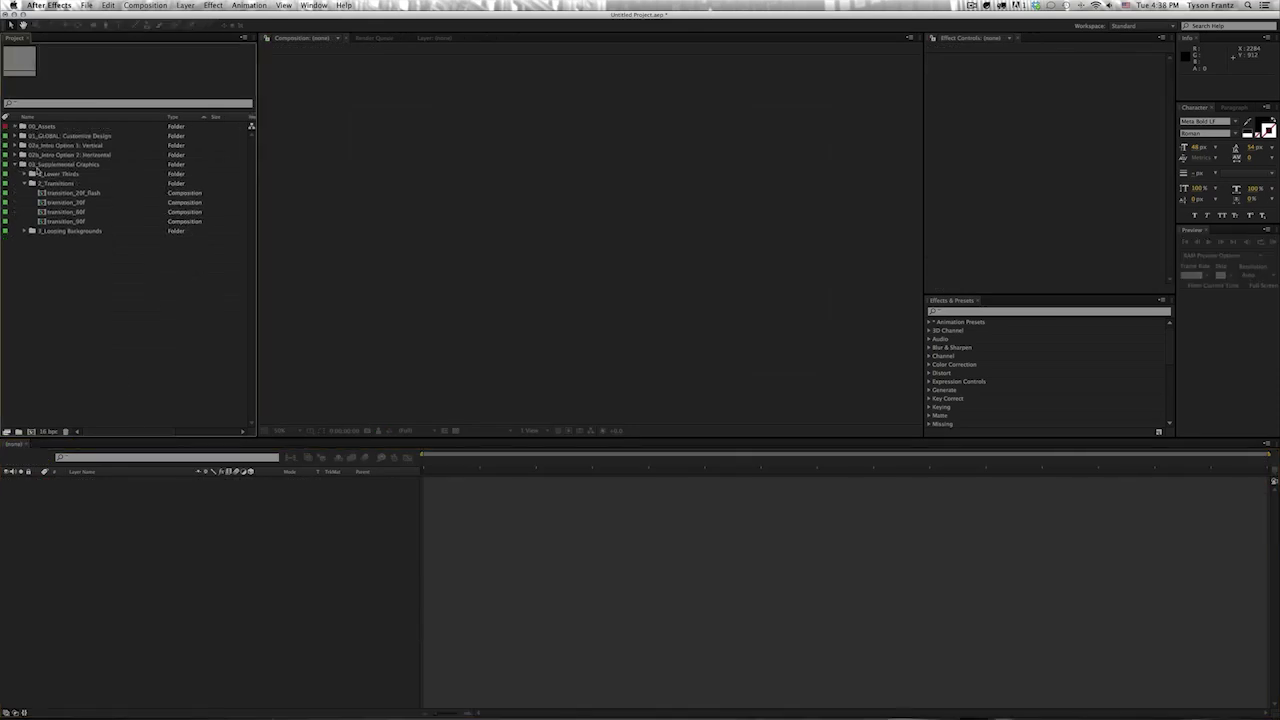
double_click(62, 203)
key("space")
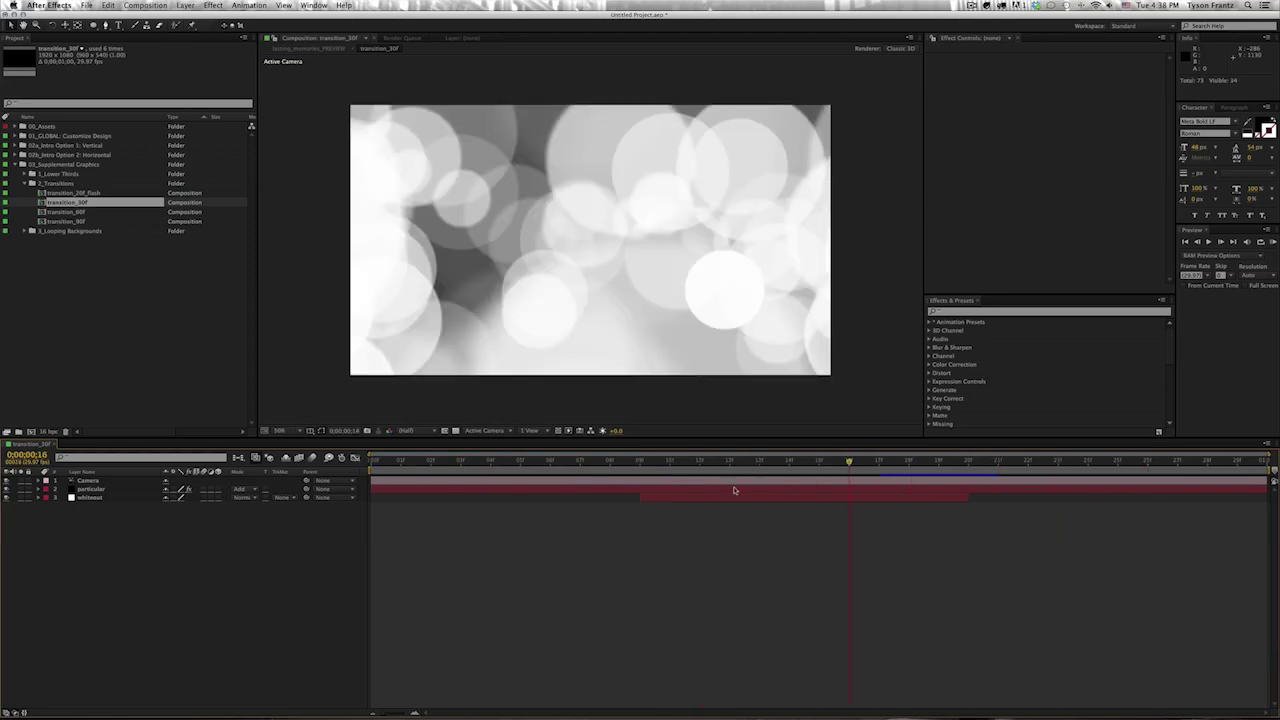
left_click(75, 218, "shift")
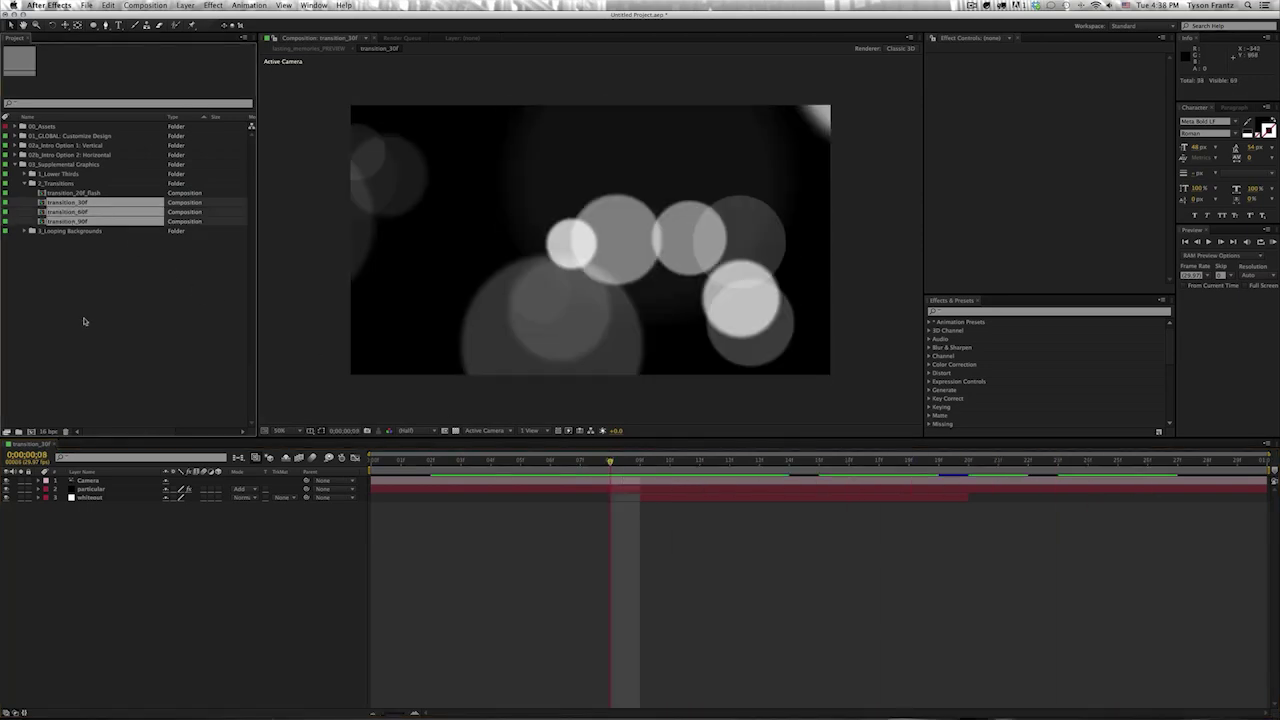
mouse_move(609, 461)
left_mouse_down()
mouse_move(716, 473)
mouse_move(1238, 470)
left_mouse_up()
left_click(91, 257)
- Open and scrub through the transition_60f and transition_90f bokeh comps
left_click(79, 214)
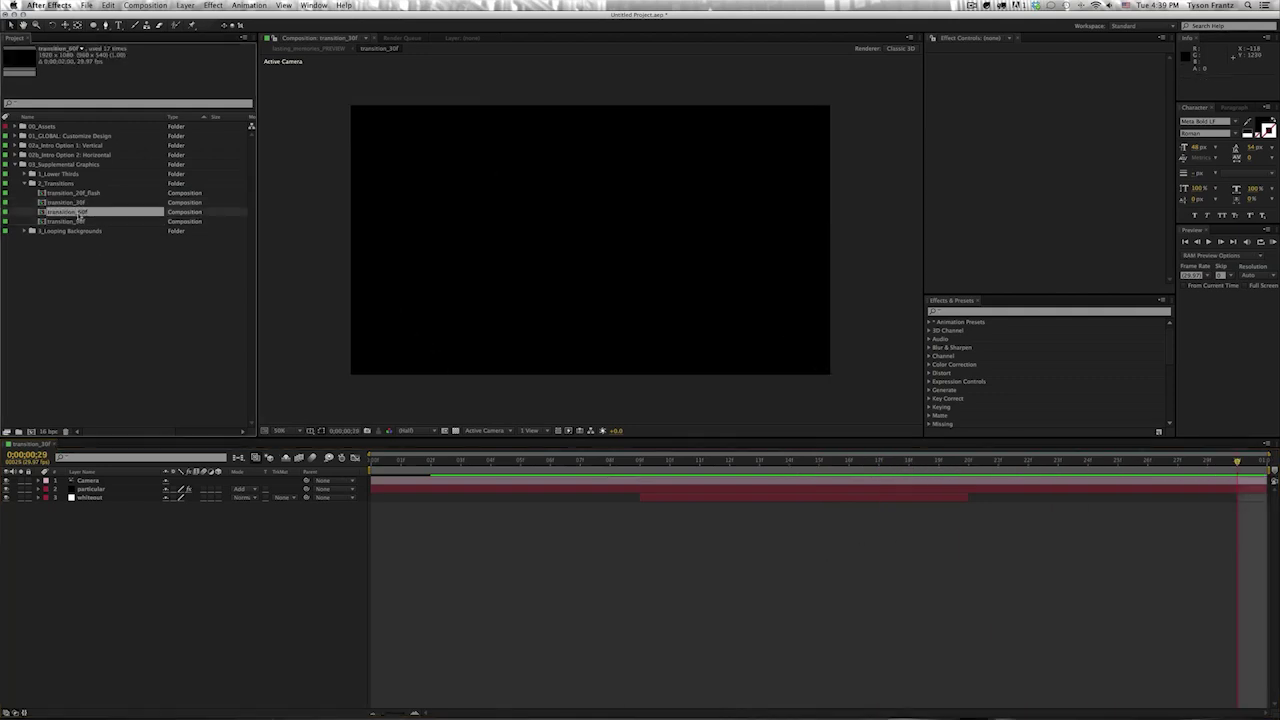
double_click(79, 214)
left_click_drag(449, 462, 757, 487)
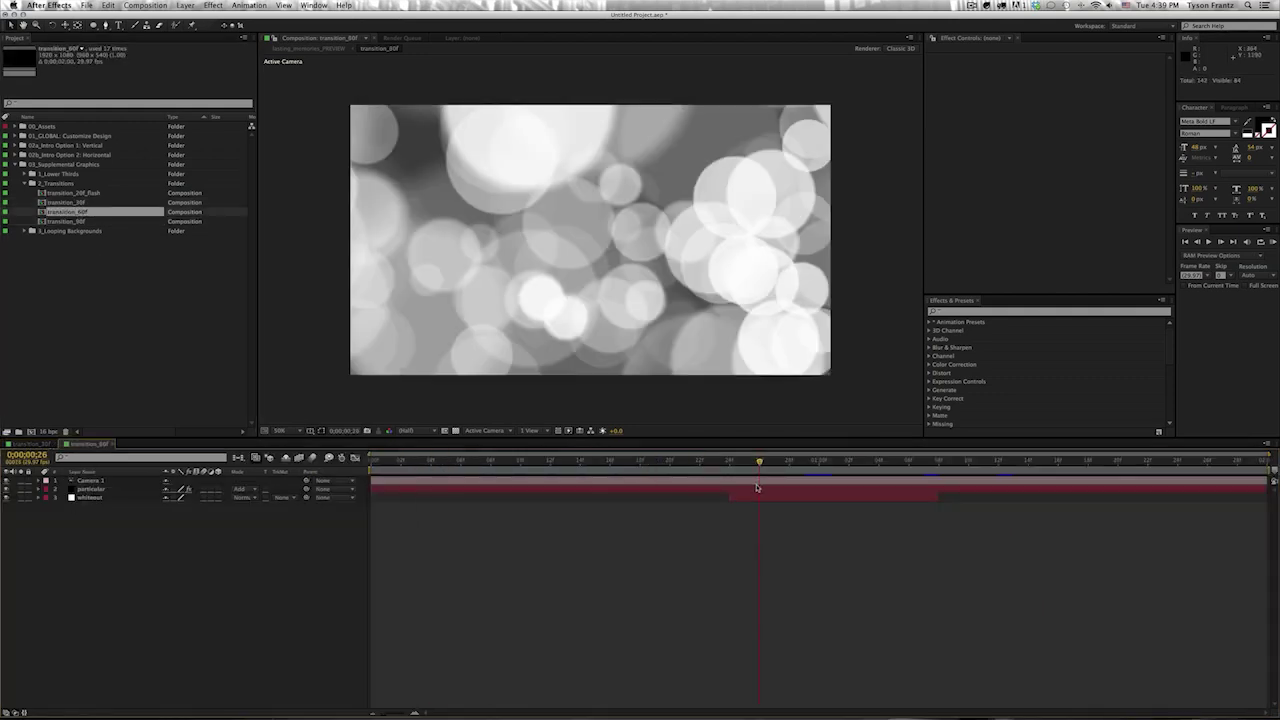
double_click(67, 221)
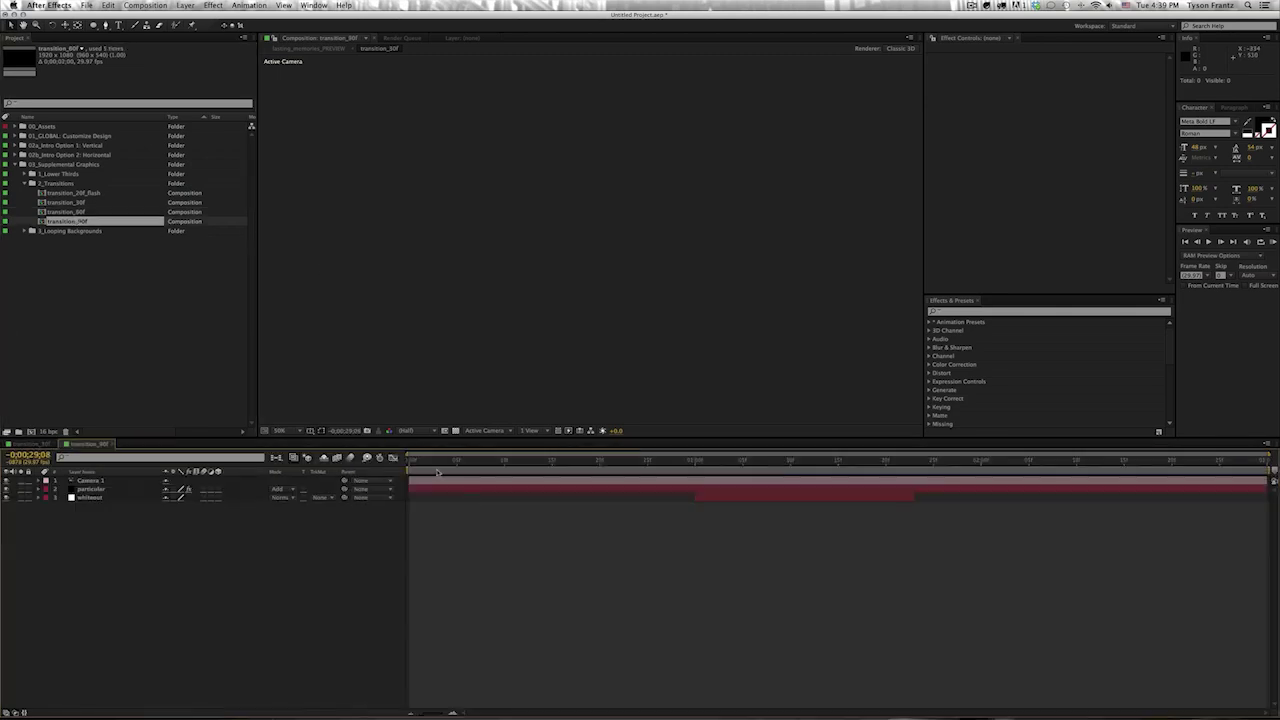
mouse_move(455, 473)
left_mouse_down()
mouse_move(1137, 499)
mouse_move(763, 495)
left_mouse_up()
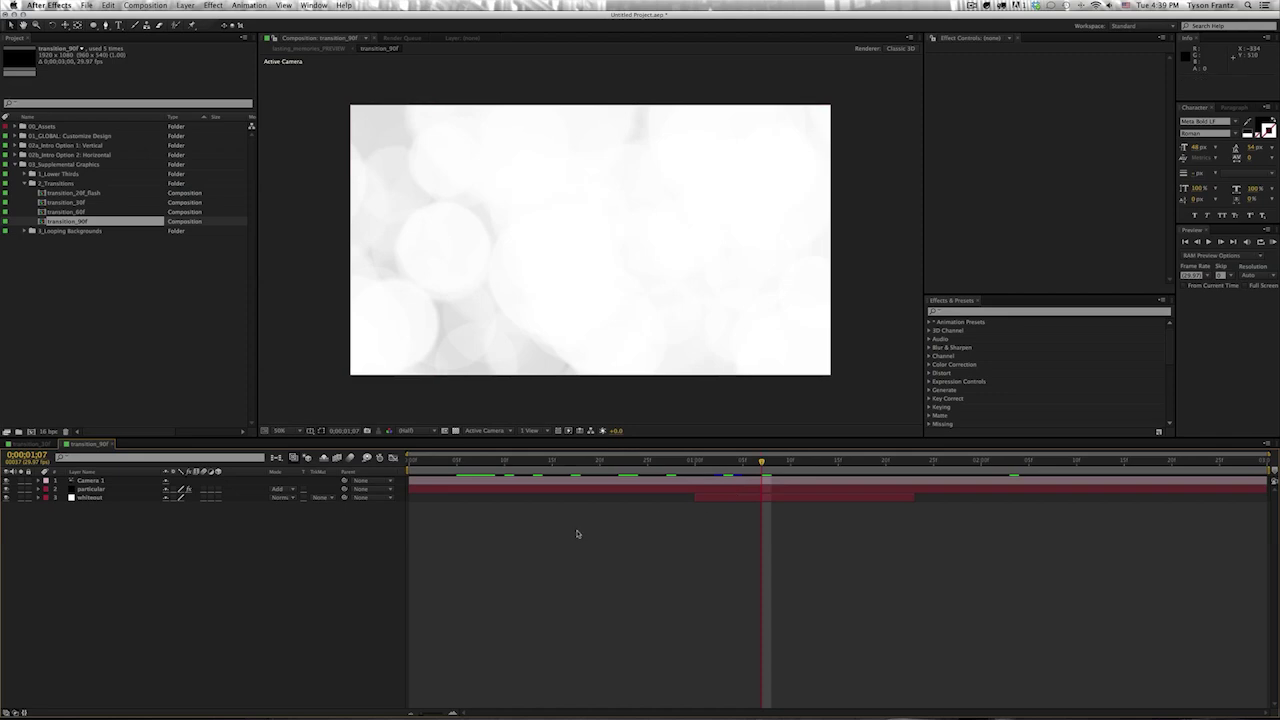
- Close the open transition comps and select transition_30f, transition_60f and transition_90f
key("super+w")
key("super+w")
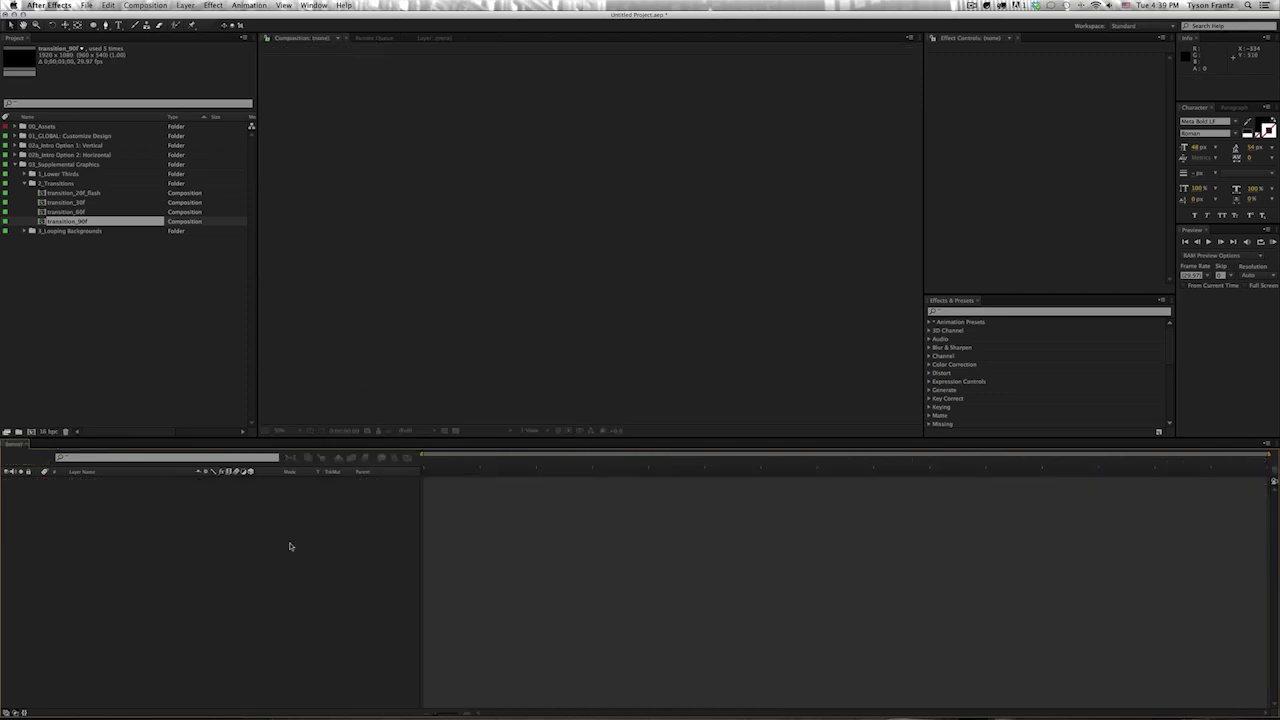
left_click(114, 291)
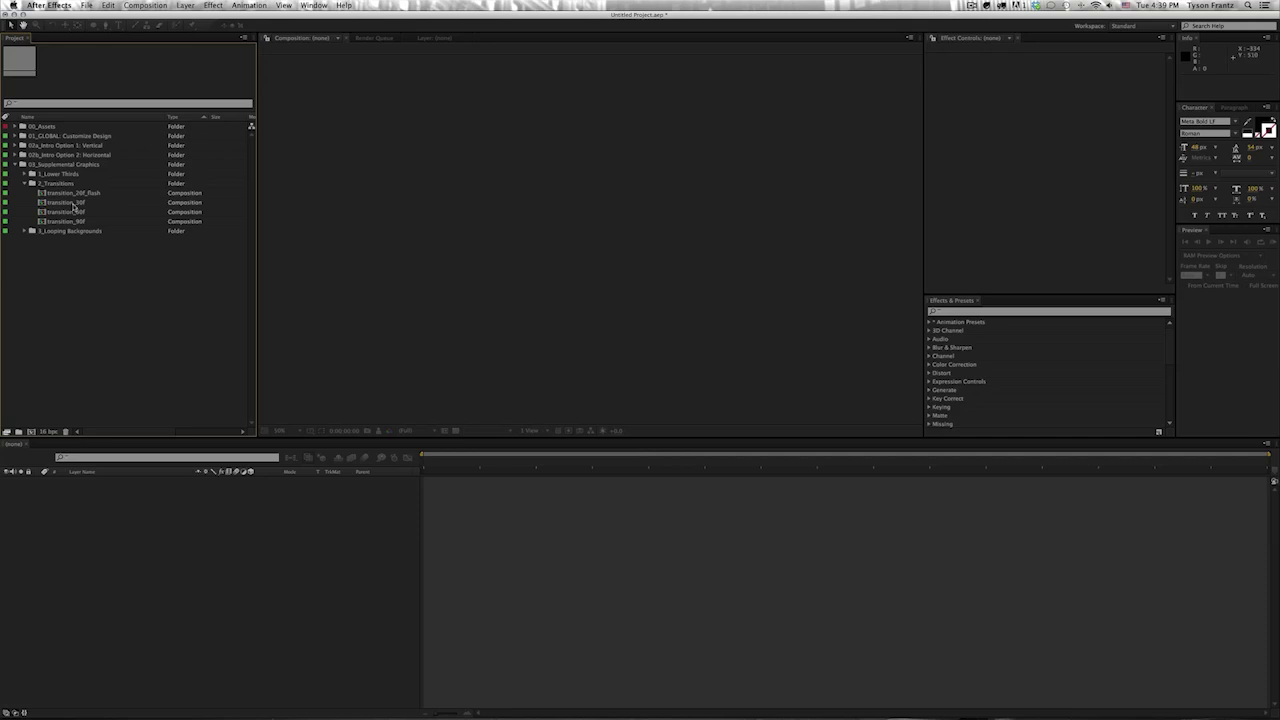
left_click(73, 203)
left_click(74, 212)
left_click(75, 222)
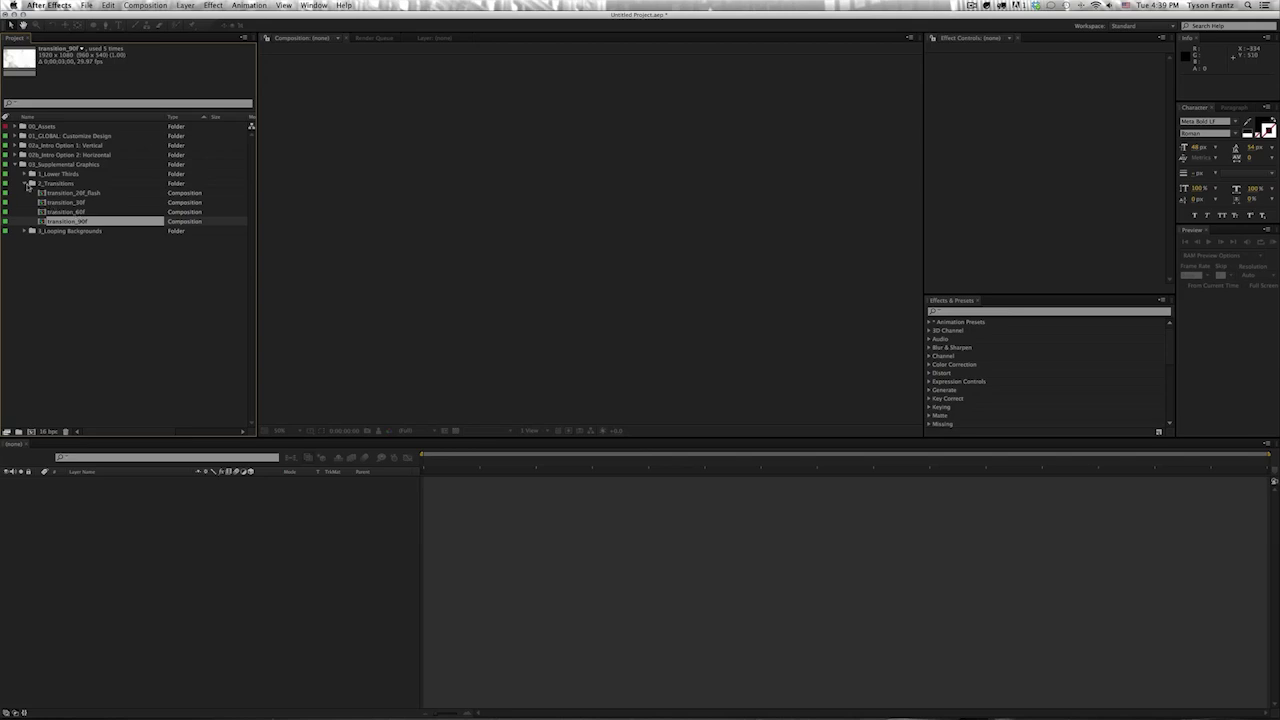
- Open the background_blank loop from 3_Looping Backgrounds and scrub to about frame 28
left_click(25, 184)
left_click(60, 193)
left_click(24, 193)
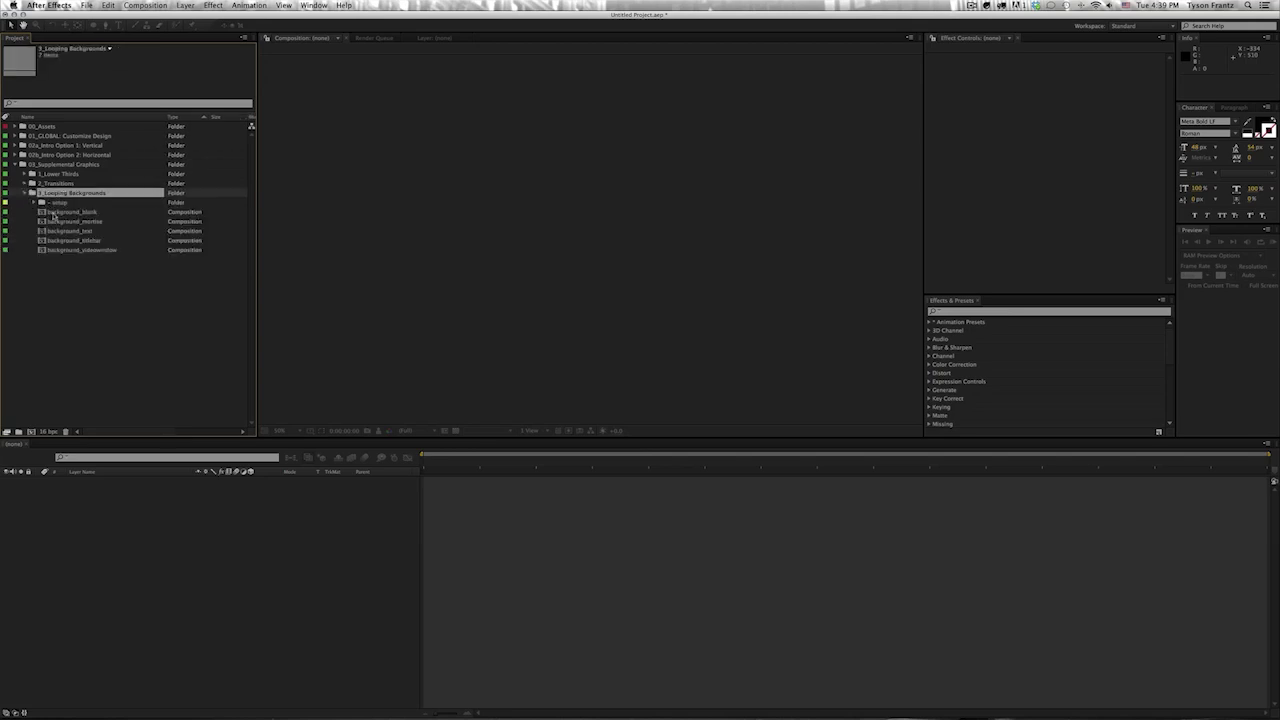
double_click(60, 212)
left_click(476, 460)
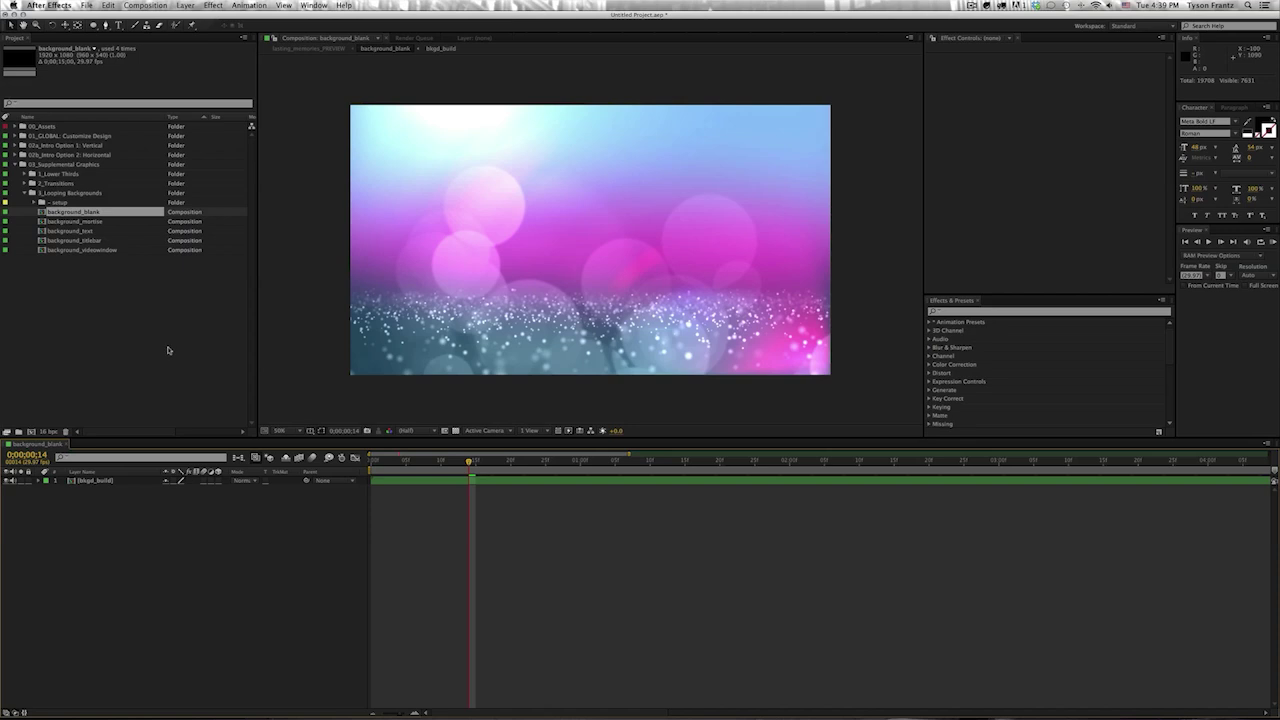
left_click(568, 462)
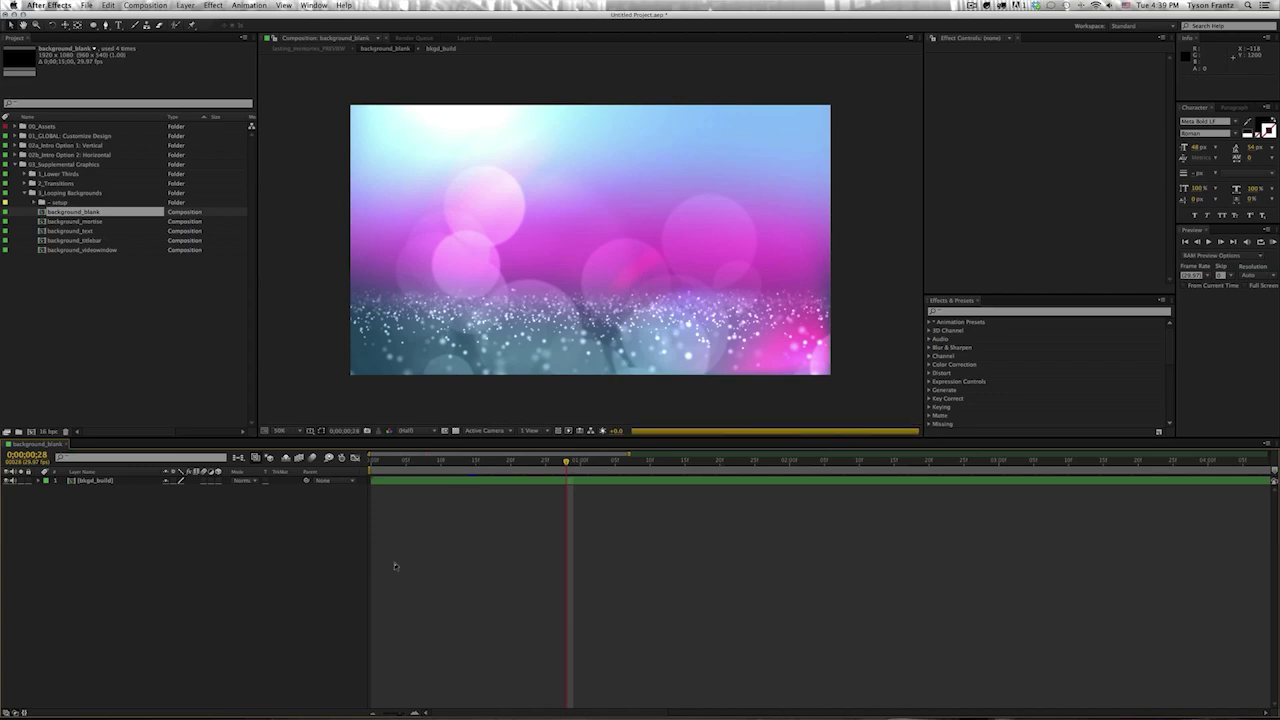
- Open background_mortise and add the candle place-card photo from footage > images as the bottom layer
double_click(78, 221)
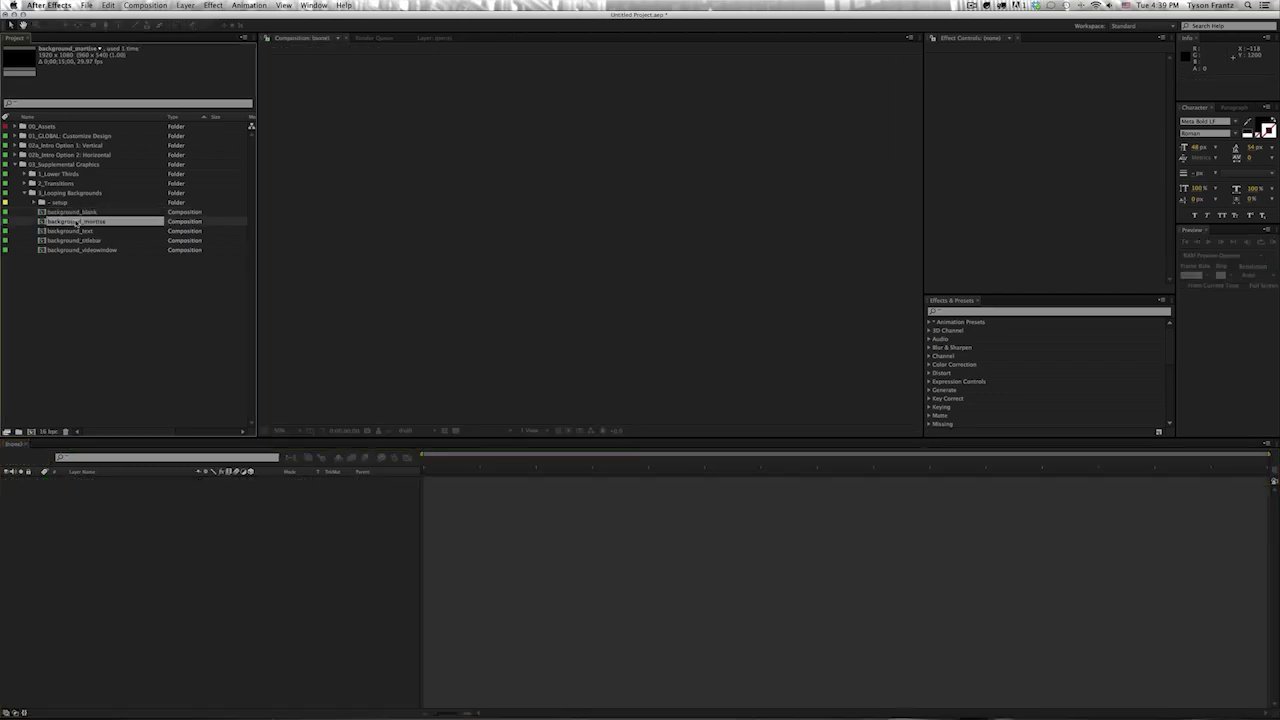
left_click(519, 460)
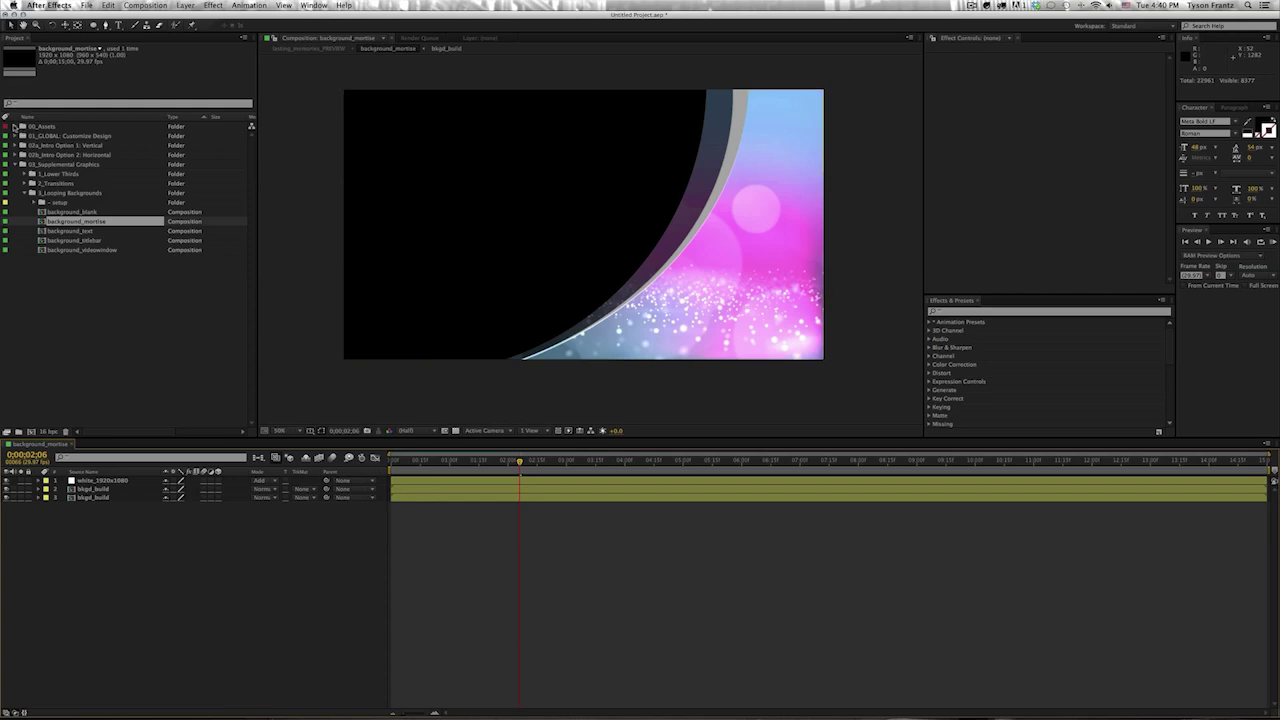
left_click(14, 127)
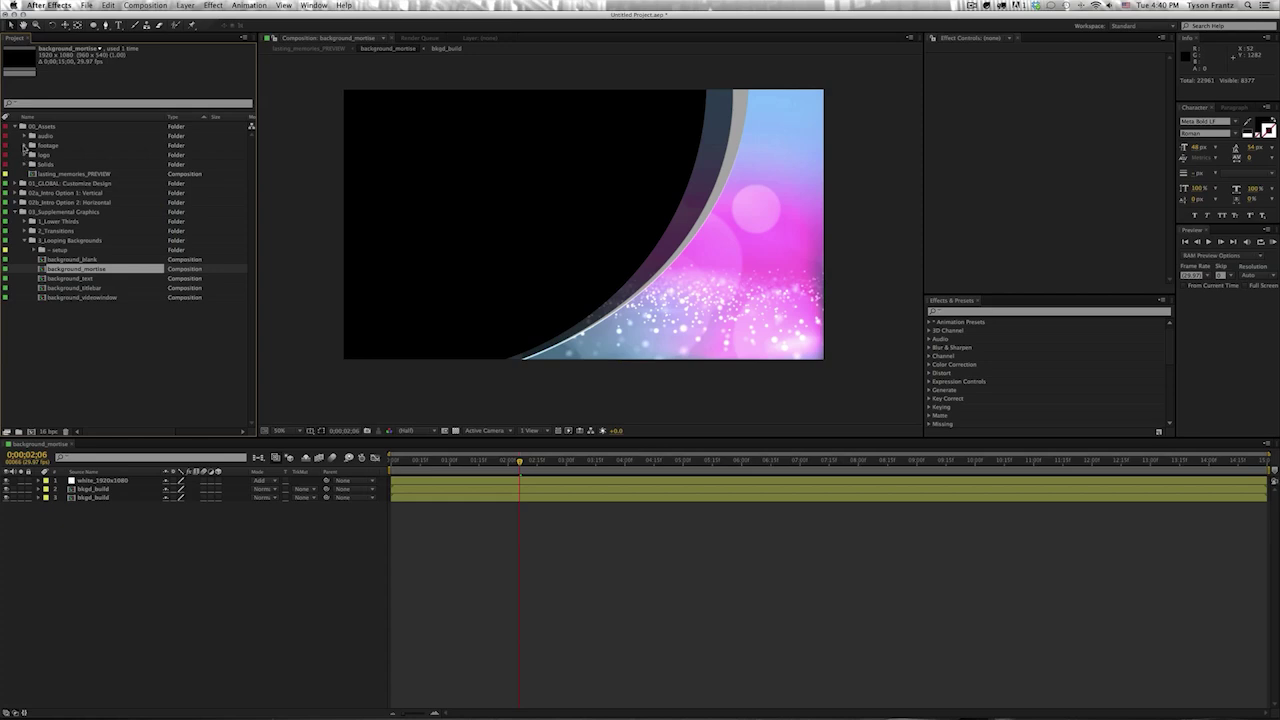
left_click(23, 145)
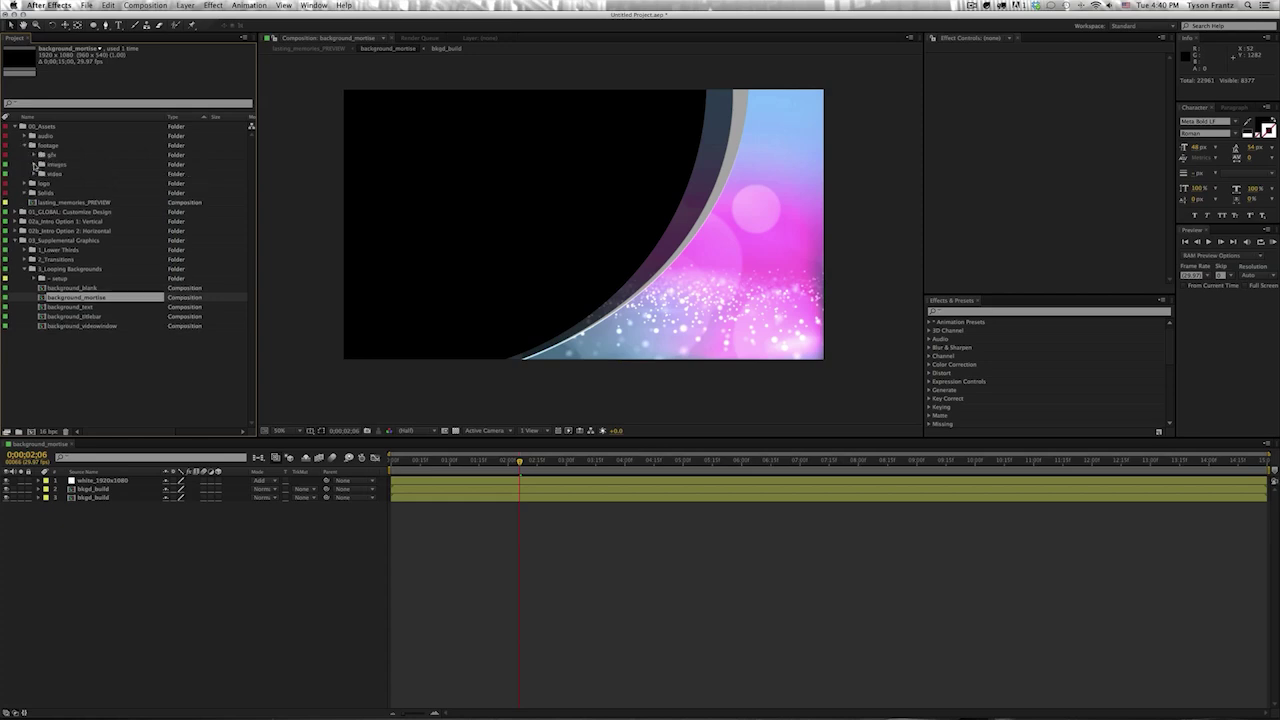
left_click(34, 164)
left_click(90, 174)
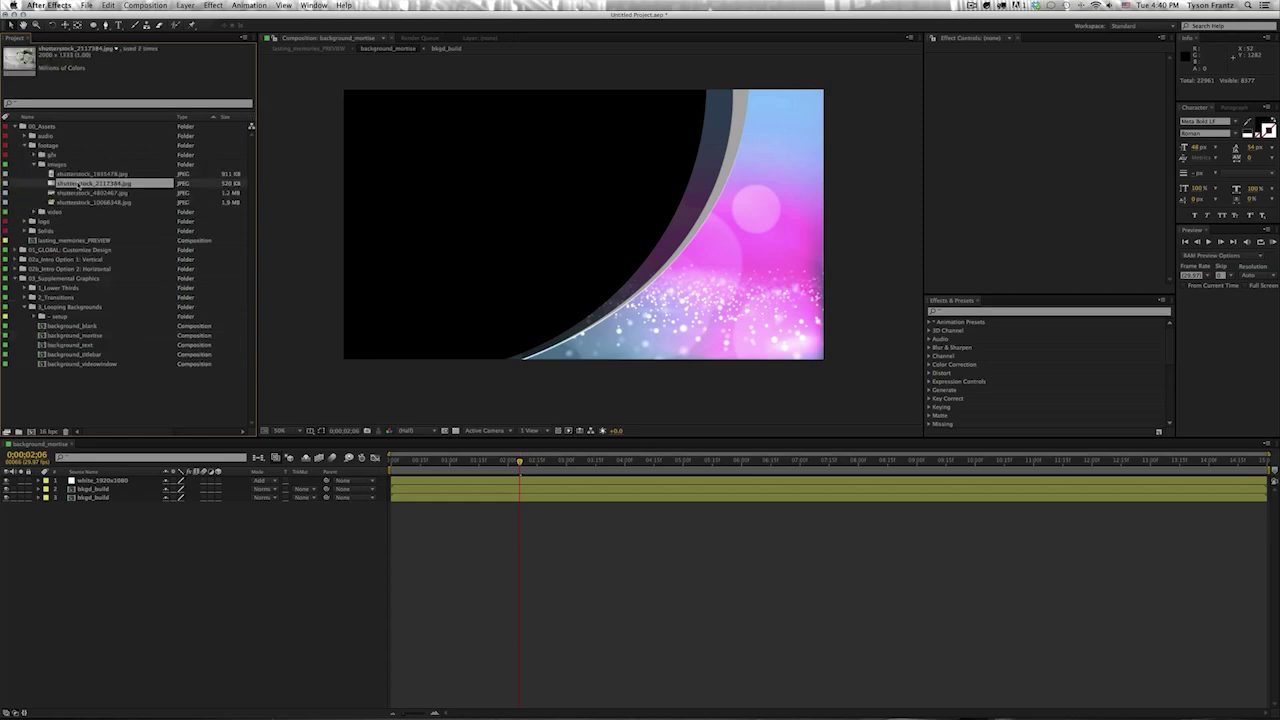
left_click(113, 192)
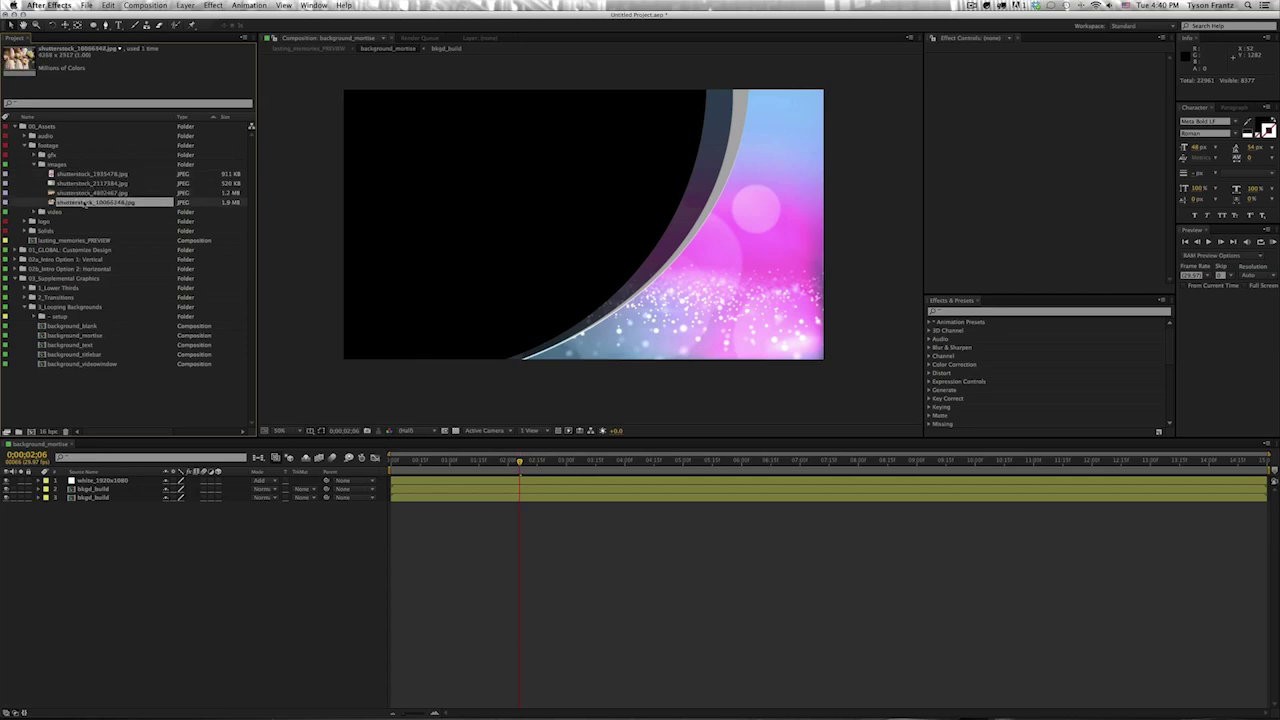
left_click_drag(76, 202, 109, 537)
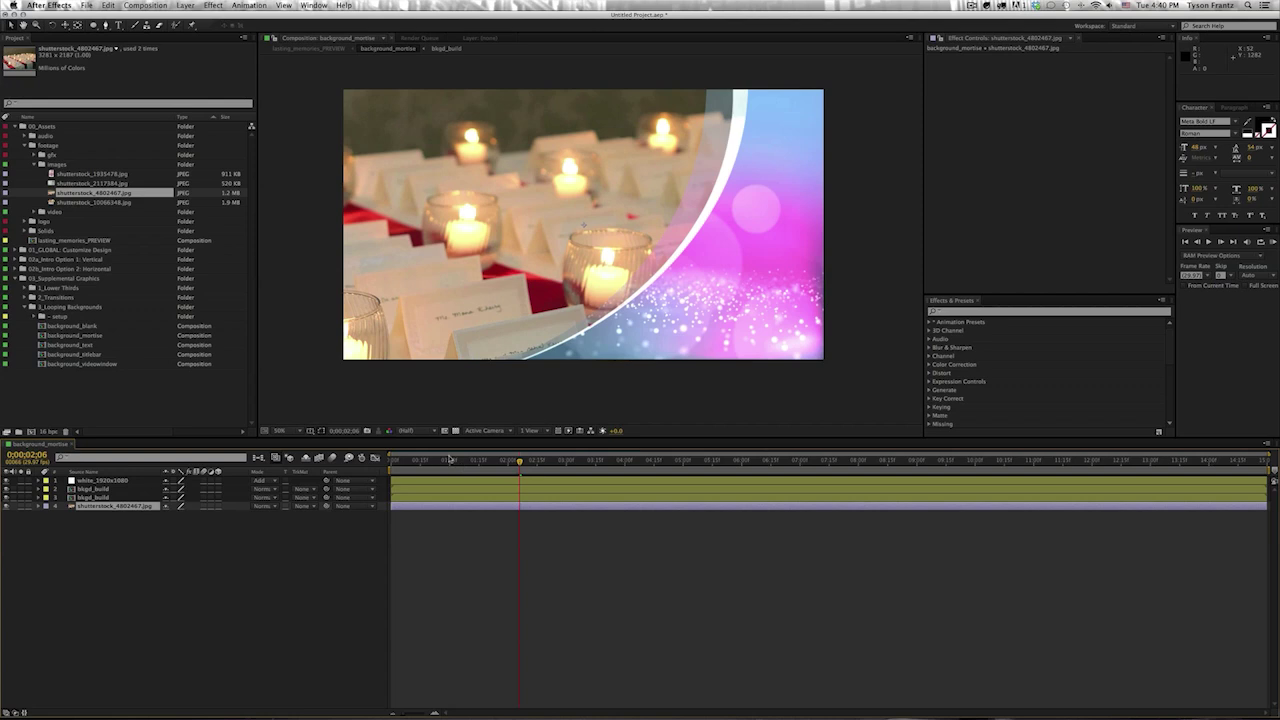
- Scale the candle photo to 81% and preview frames up to 0:00:03:07
key("s")
left_click_drag(185, 514, 195, 514)
left_click(541, 462)
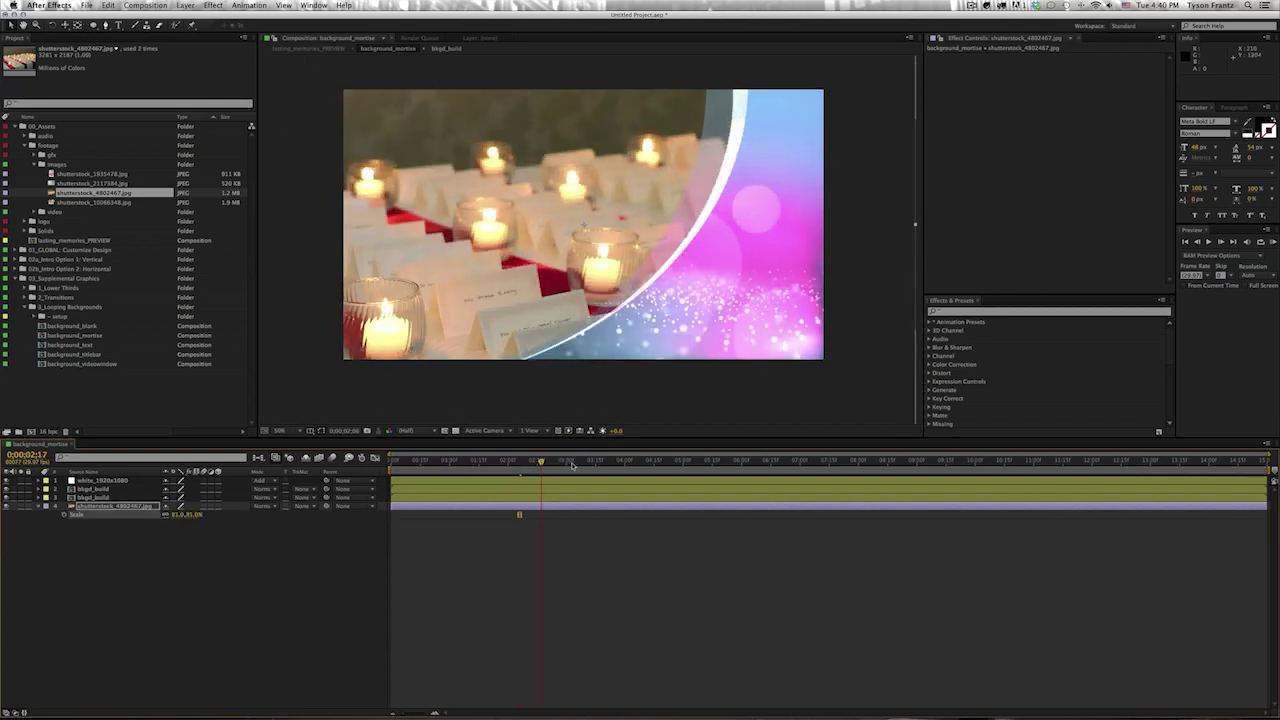
left_click_drag(572, 466, 580, 462)
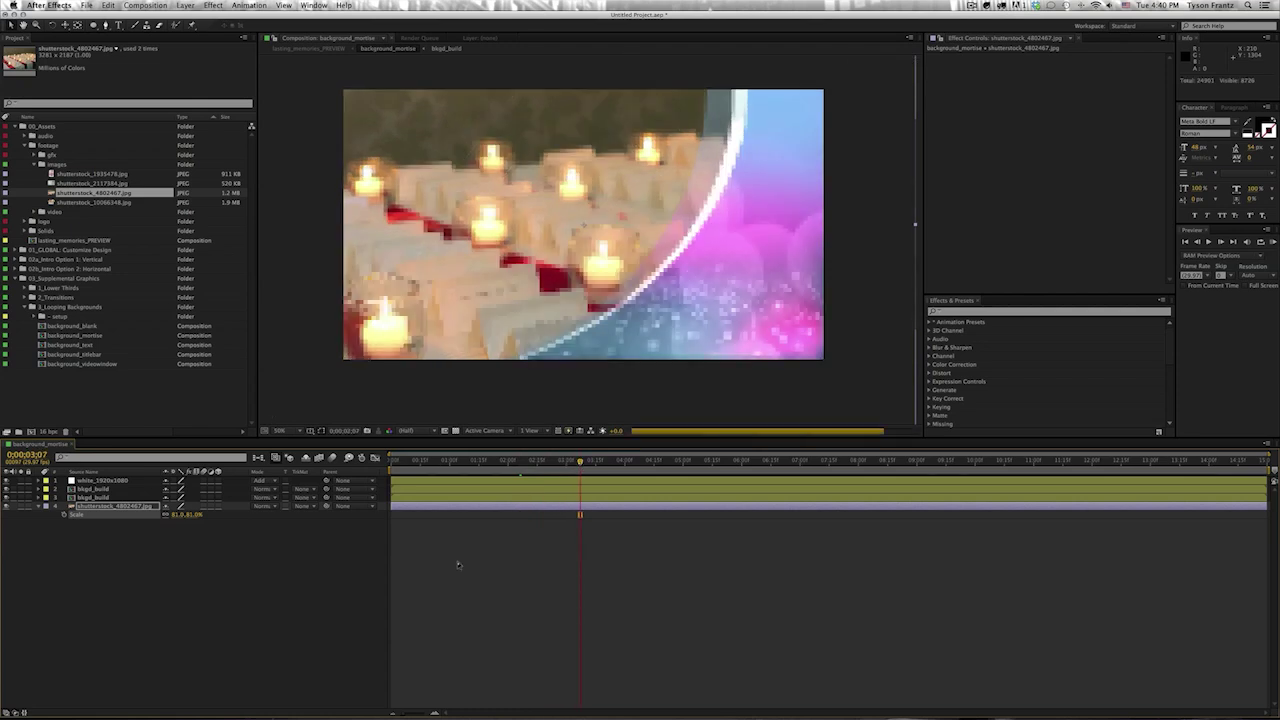
left_click(265, 584)
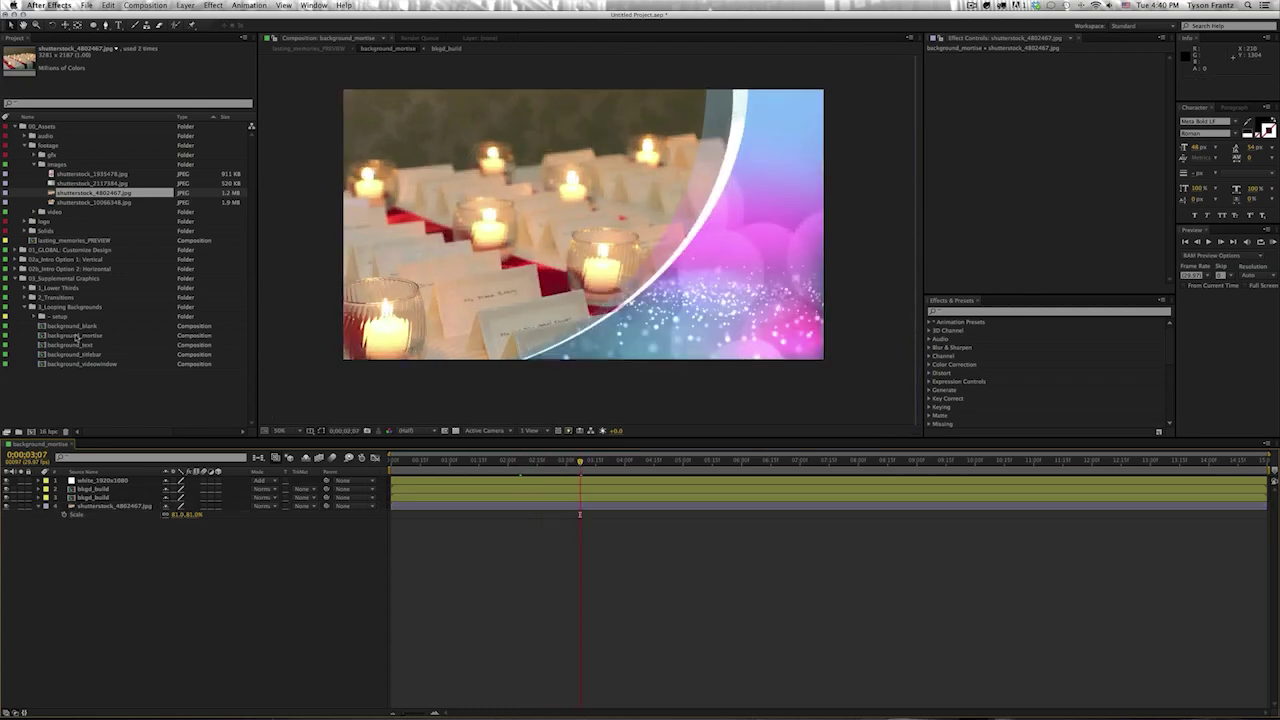
- Duplicate the background_mortise composition, then undo the duplication
left_click(88, 327)
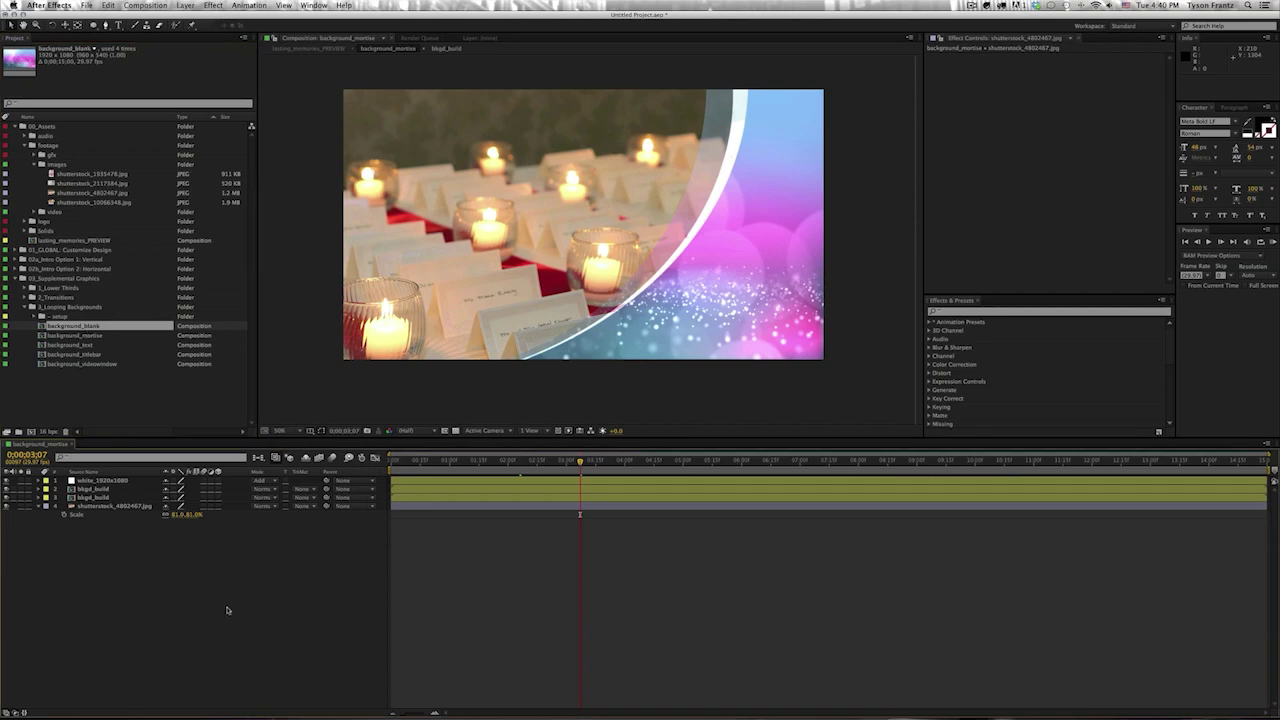
left_click(106, 336)
key("ctrl+d")
key("ctrl+d")
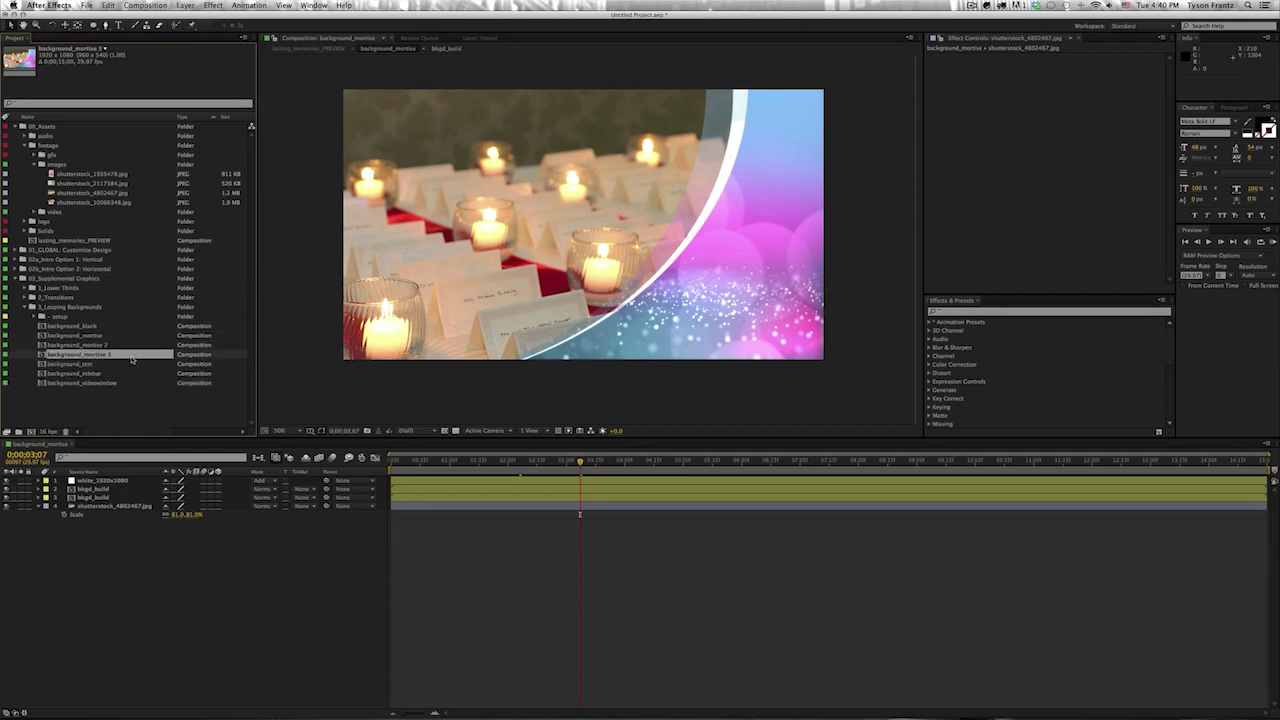
key("ctrl+z")
key("ctrl+z")
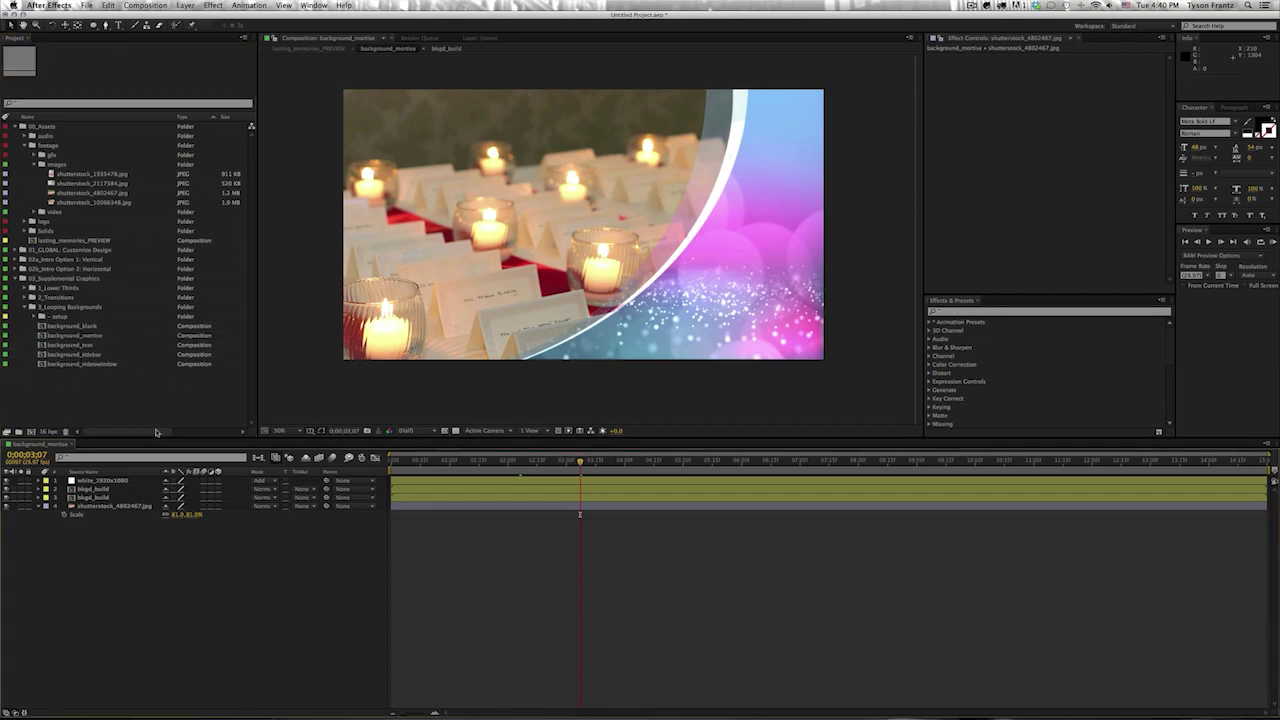
- Open background_text at 0;00;01;24 and toggle the text panel layer's visibility off and back on
left_click(84, 345)
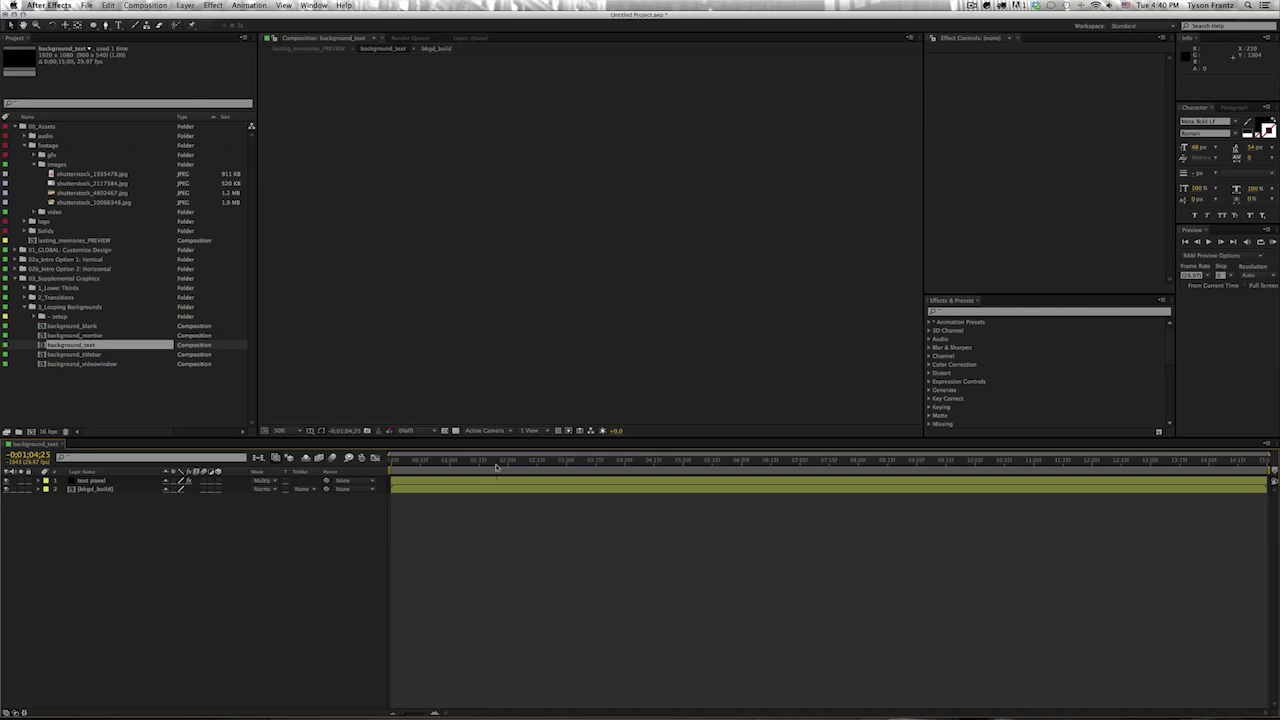
left_click(496, 464)
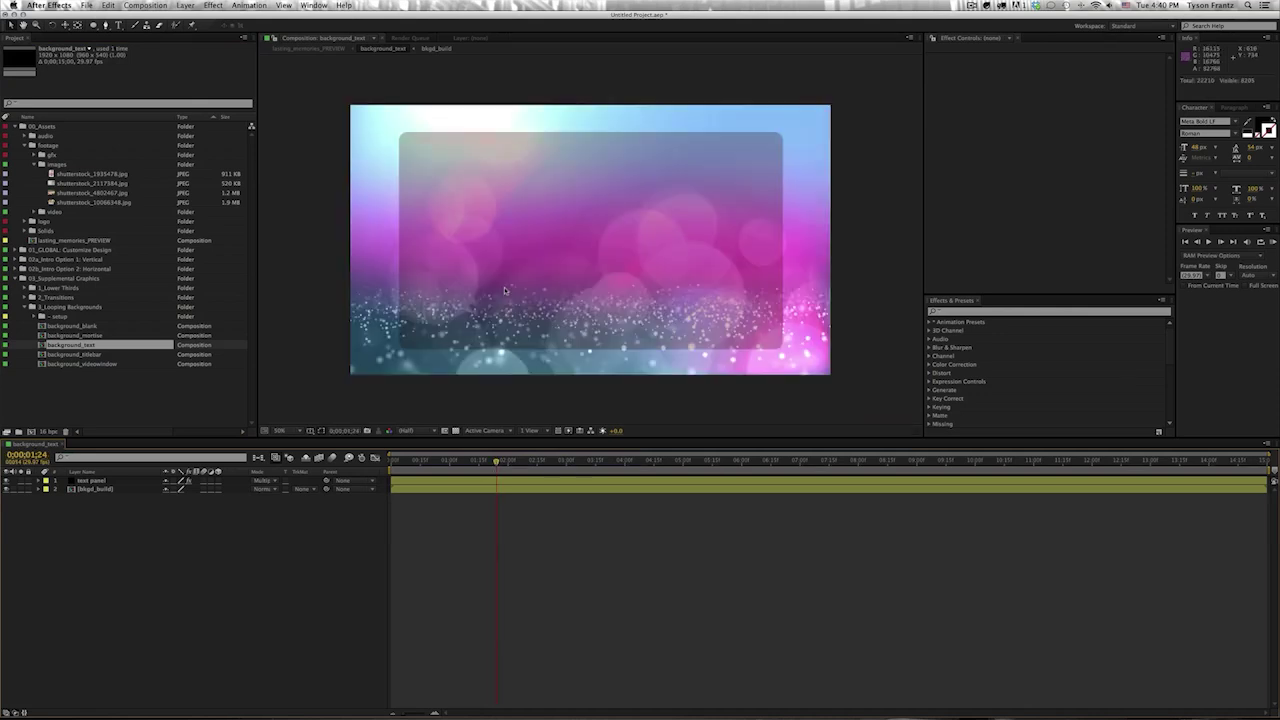
scroll(445, 195, "down", 1)
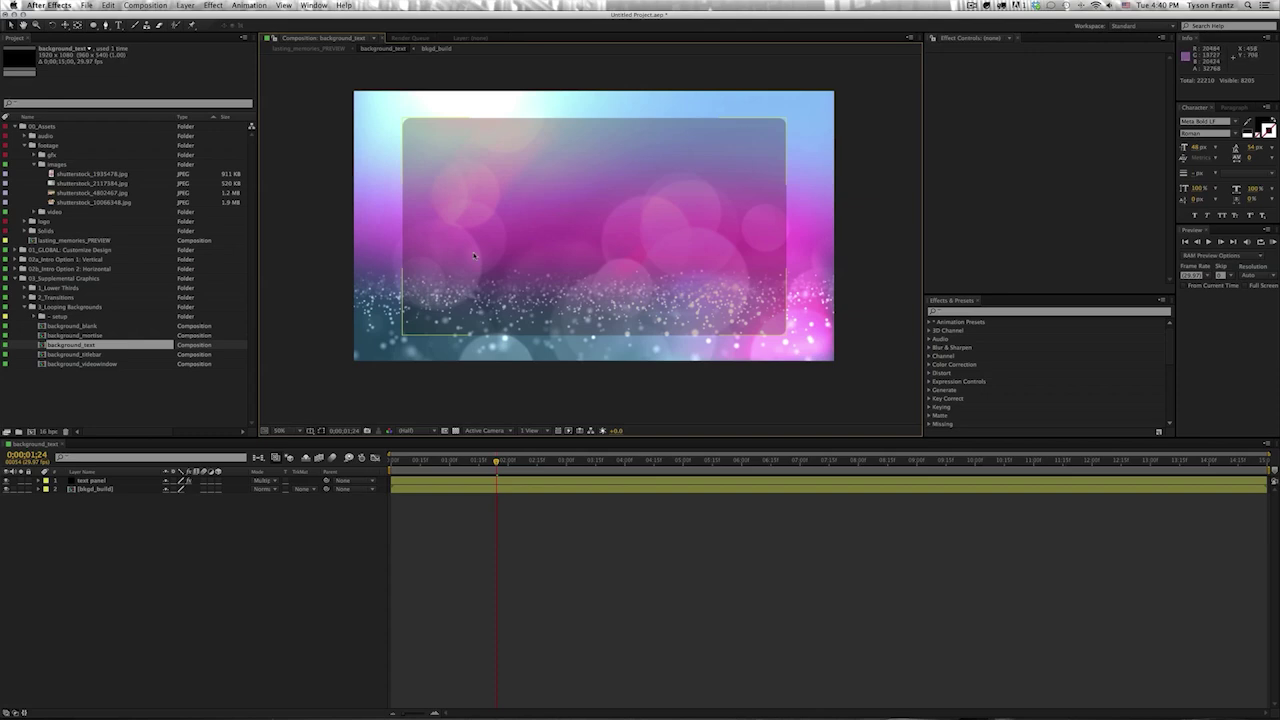
left_click(551, 523)
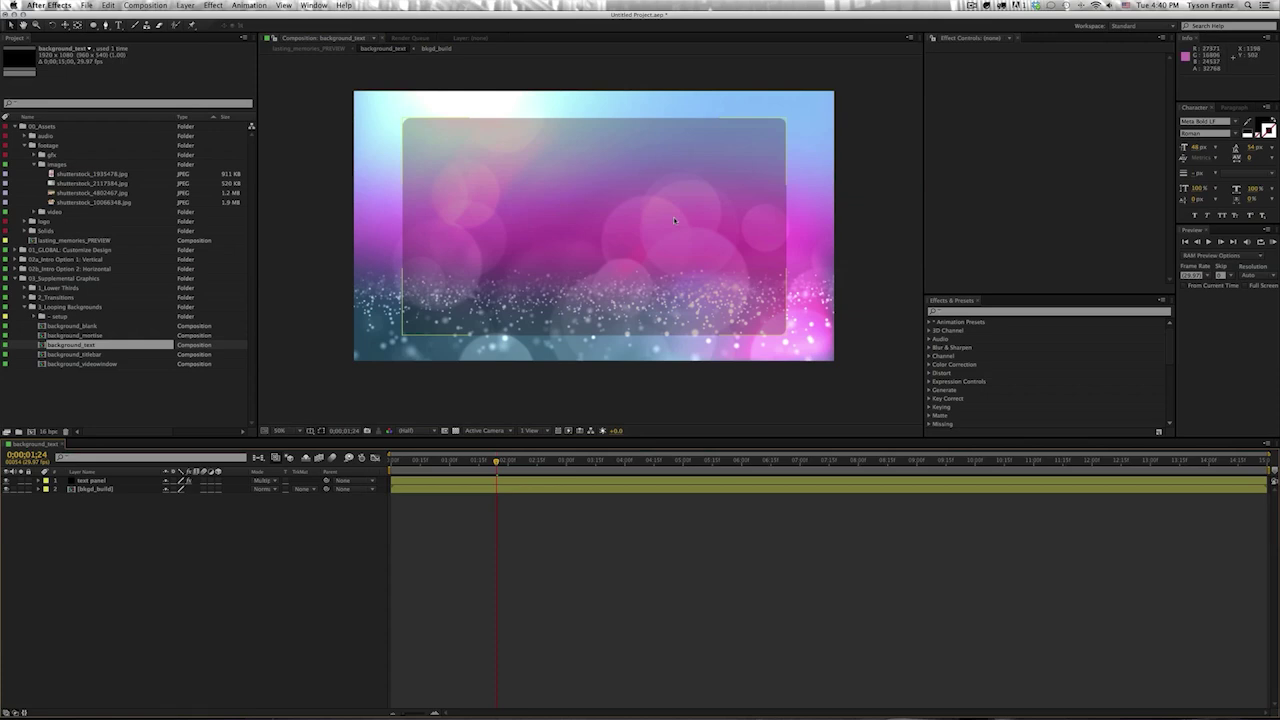
left_click(7, 481)
left_click(7, 481)
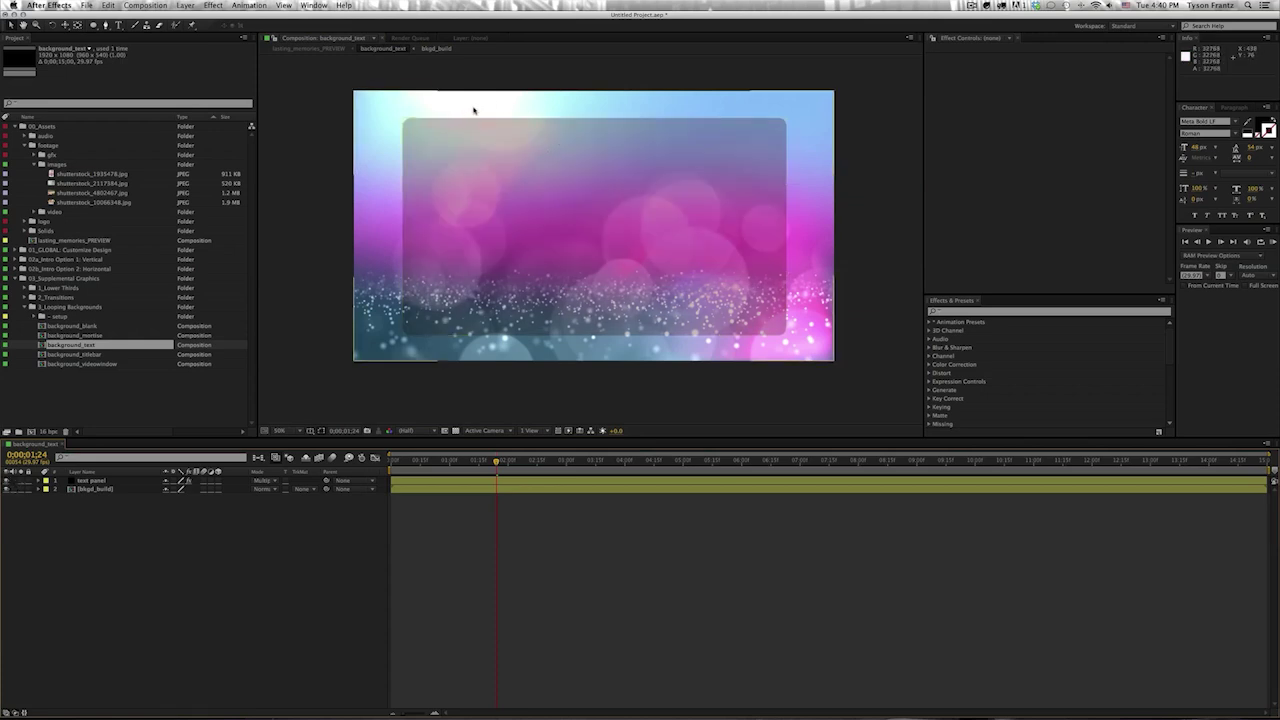
left_click(482, 139)
left_click(521, 403)
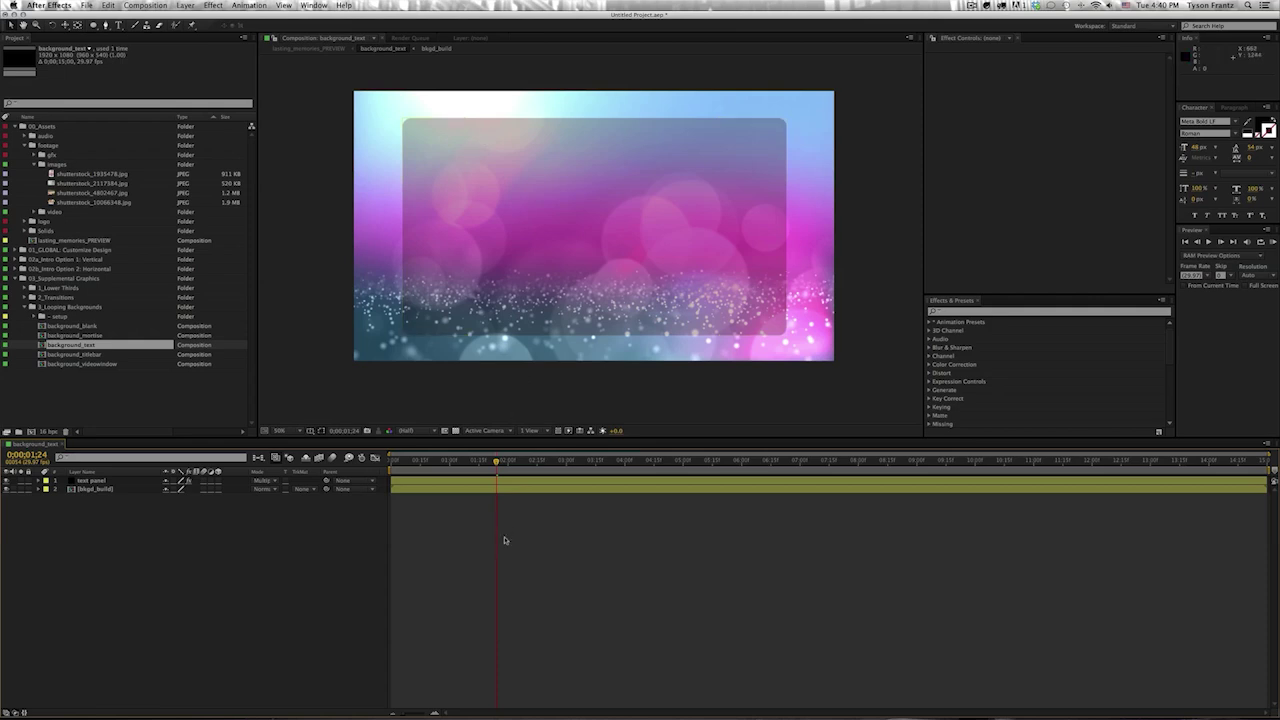
- Open background_titlebar and add the black 1920x1080 solid from the Solids folder
double_click(85, 355)
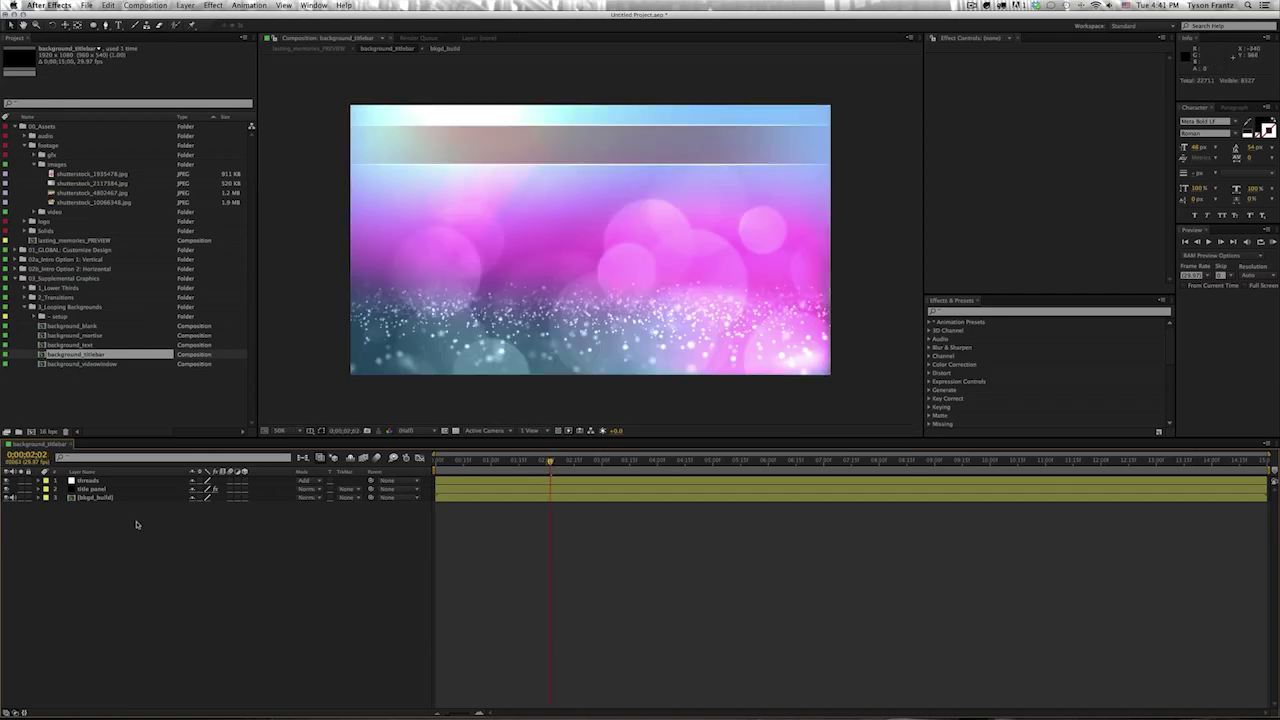
left_click(26, 145)
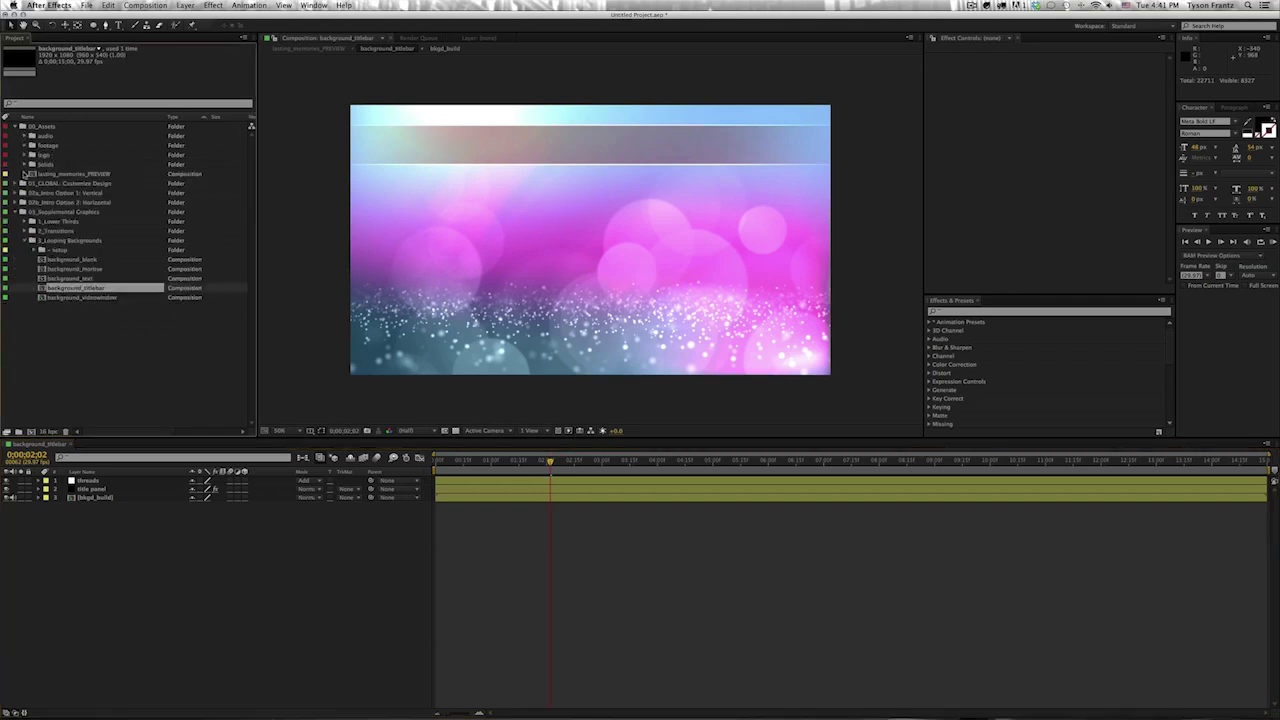
left_click(25, 164)
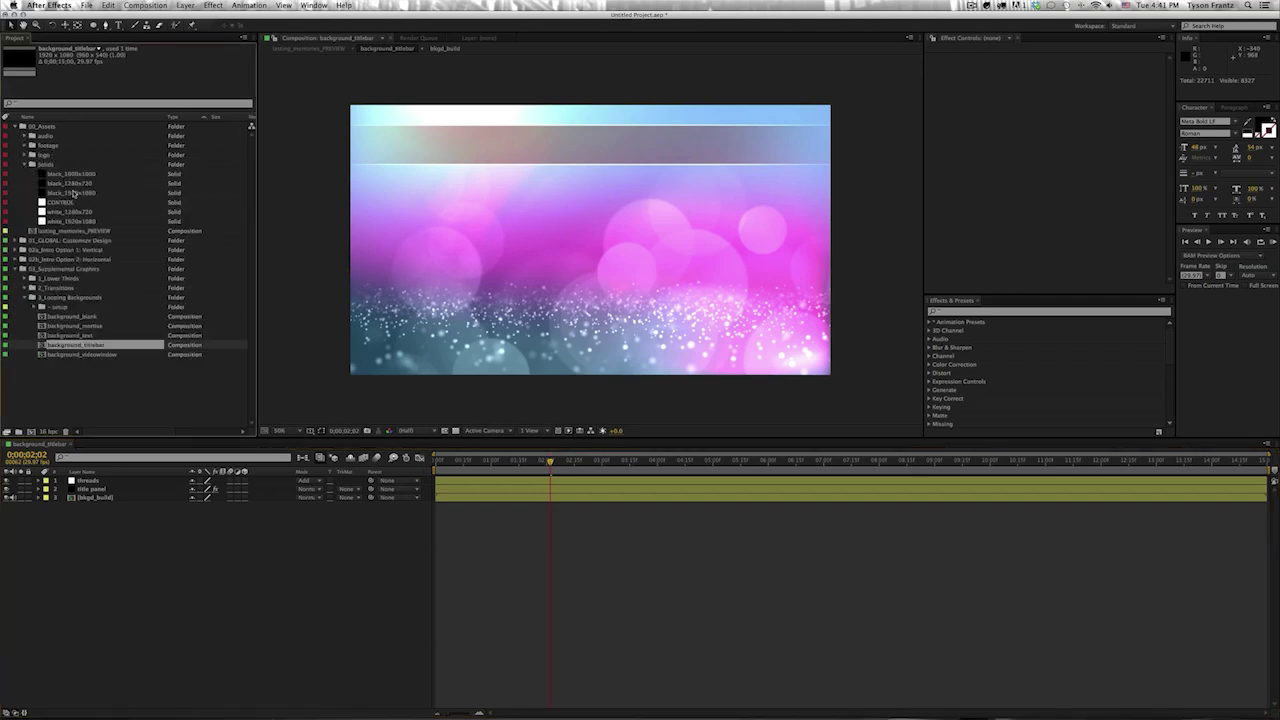
left_click_drag(73, 193, 117, 481)
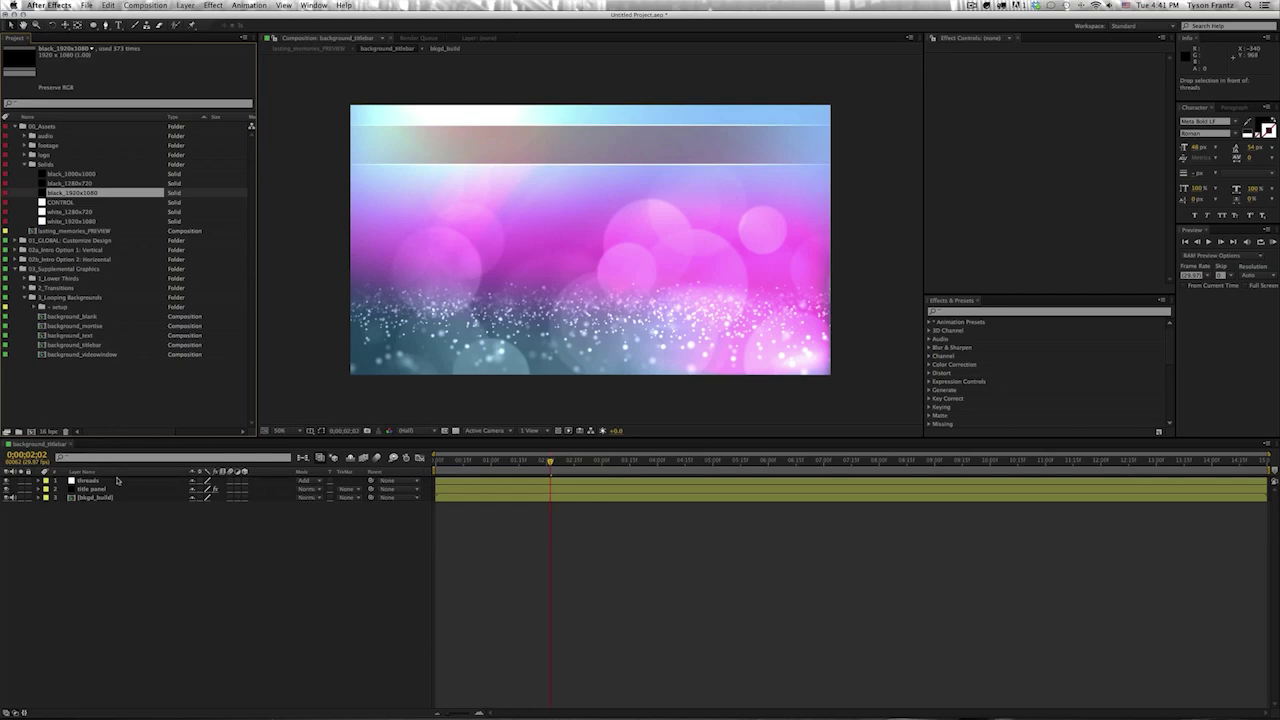
- Draw a rectangle mask across the black solid's centre, nudged slightly down
left_click_drag(92, 25, 128, 26)
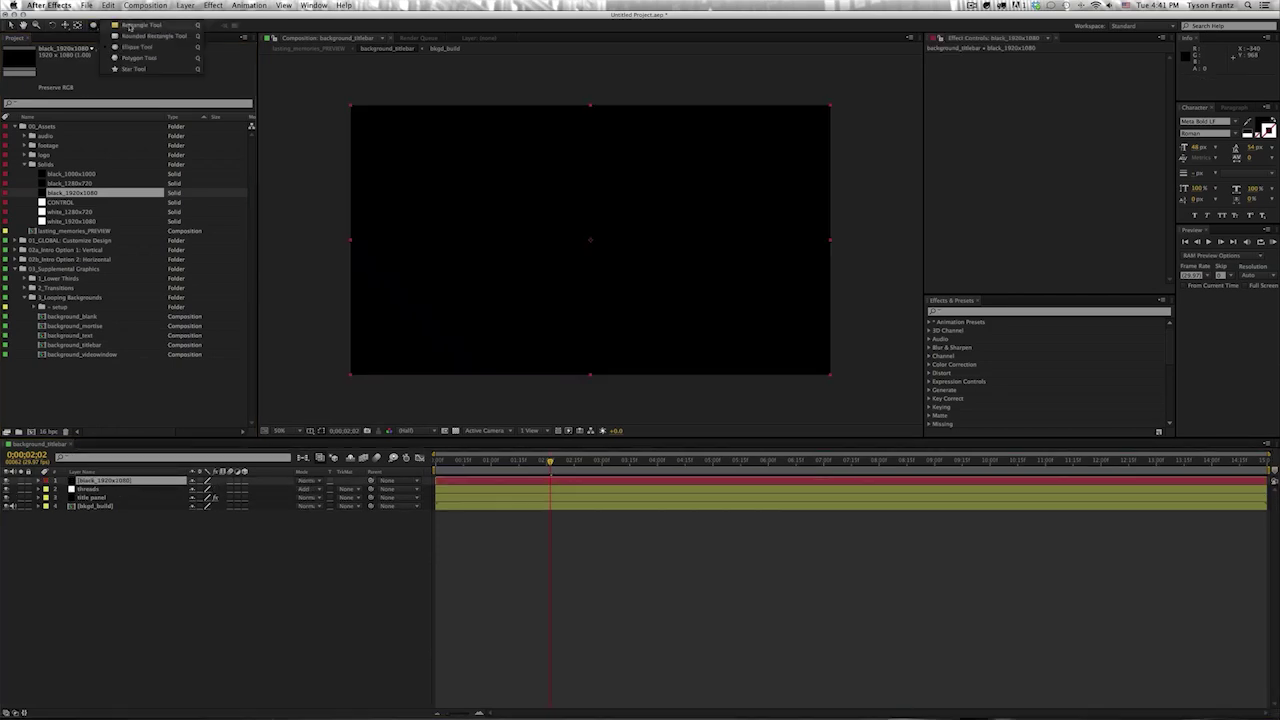
left_click(128, 26)
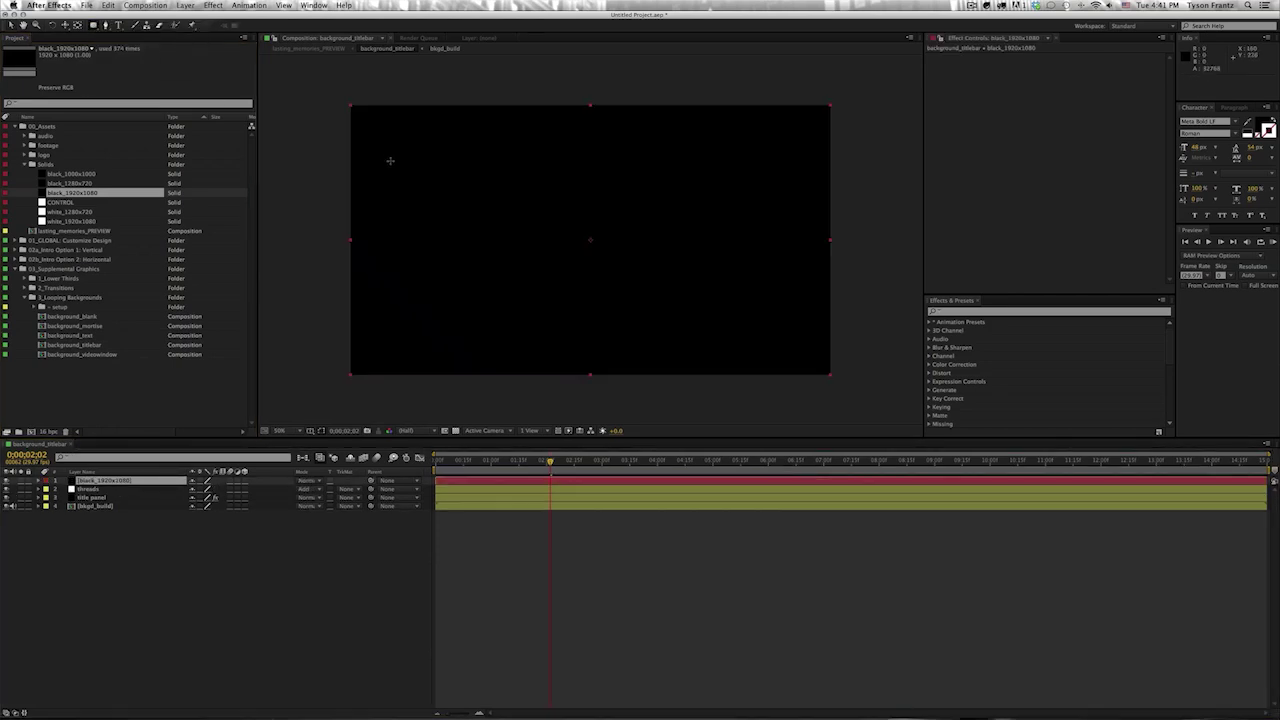
key("apostrophe")
mouse_move(398, 160)
left_mouse_down()
mouse_move(797, 346)
mouse_move(780, 348)
left_mouse_up()
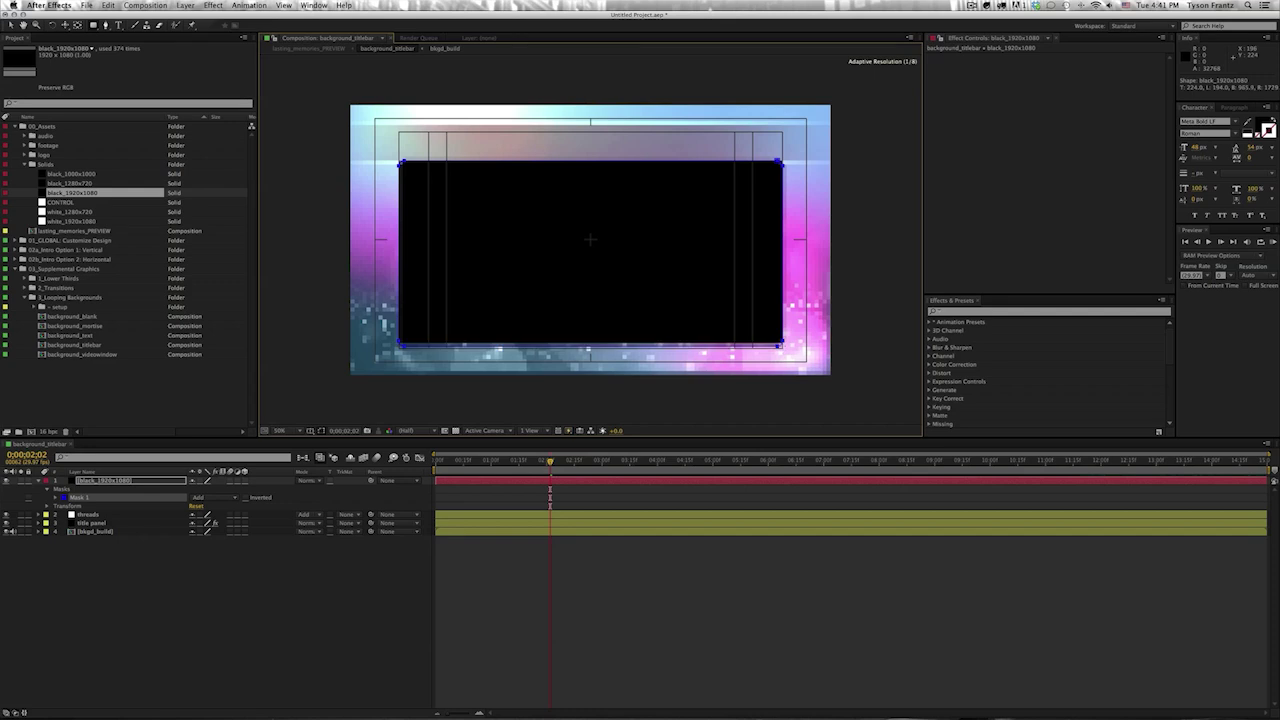
left_click_drag(706, 214, 706, 230)
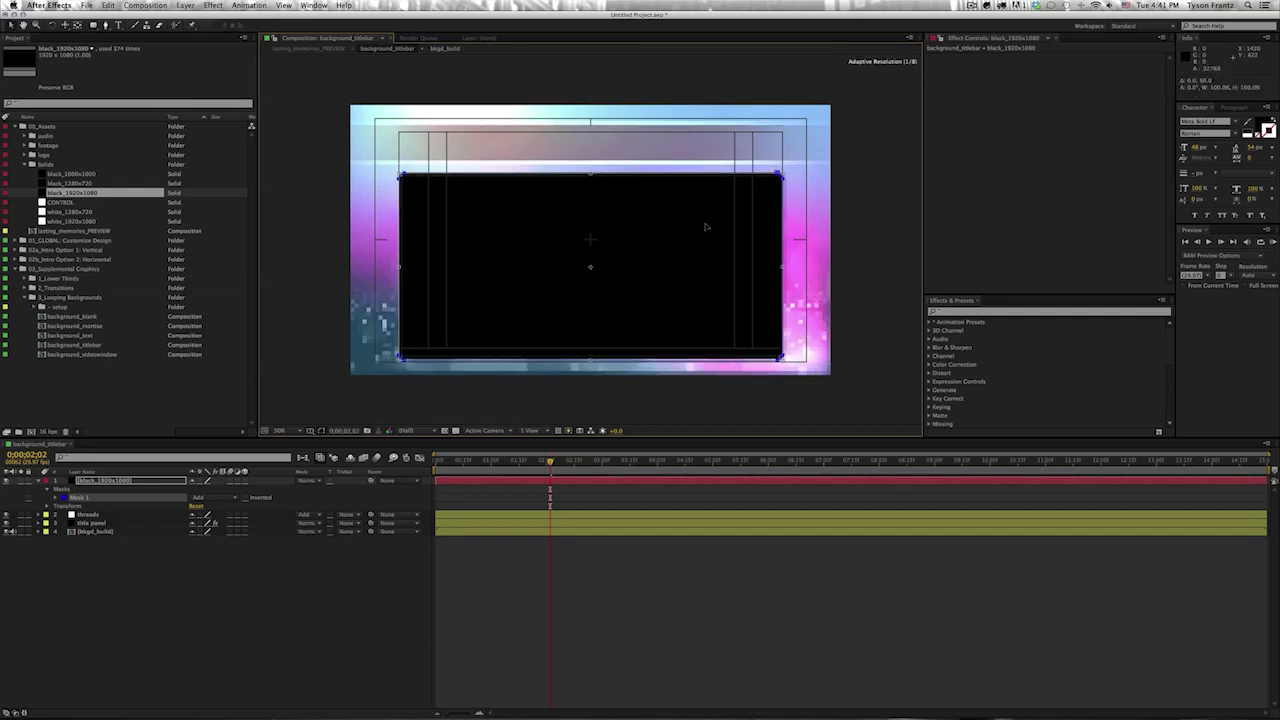
- Lower the black solid's opacity to make it semi-transparent, then open background_videowindow
key("t")
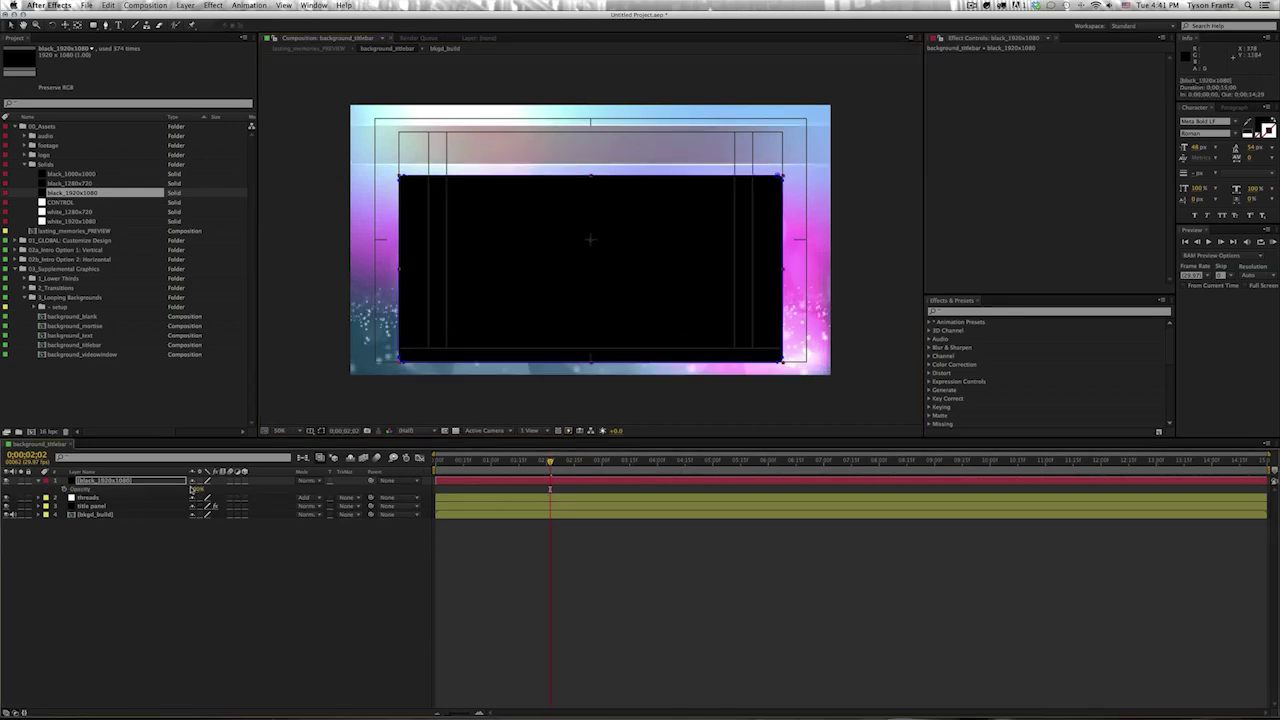
left_click_drag(192, 490, 161, 493)
left_click(214, 612)
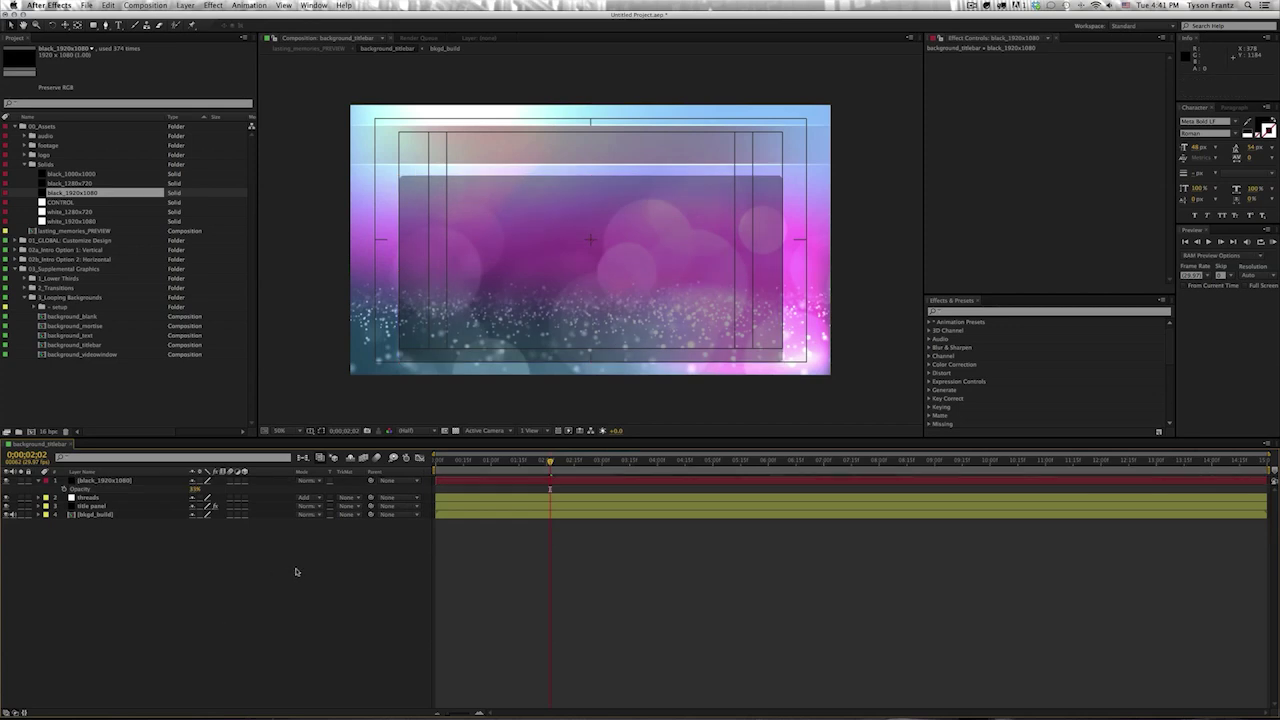
key("apostrophe")
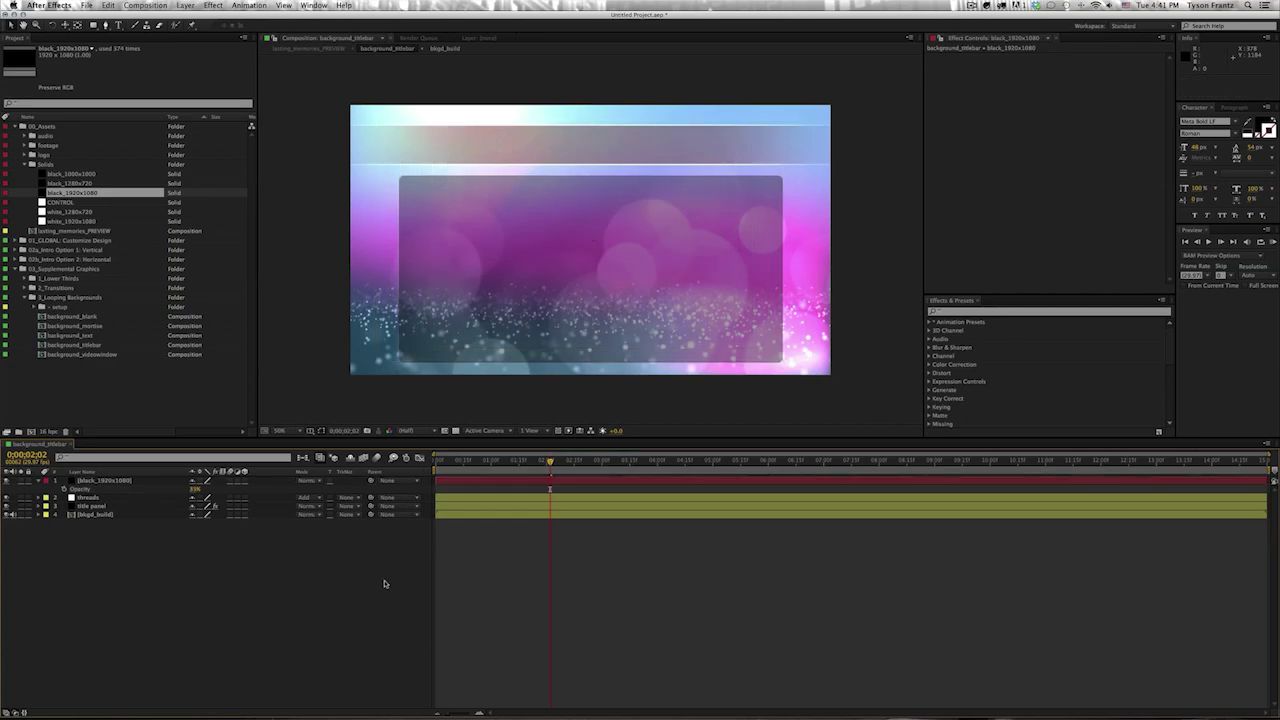
key("apostrophe")
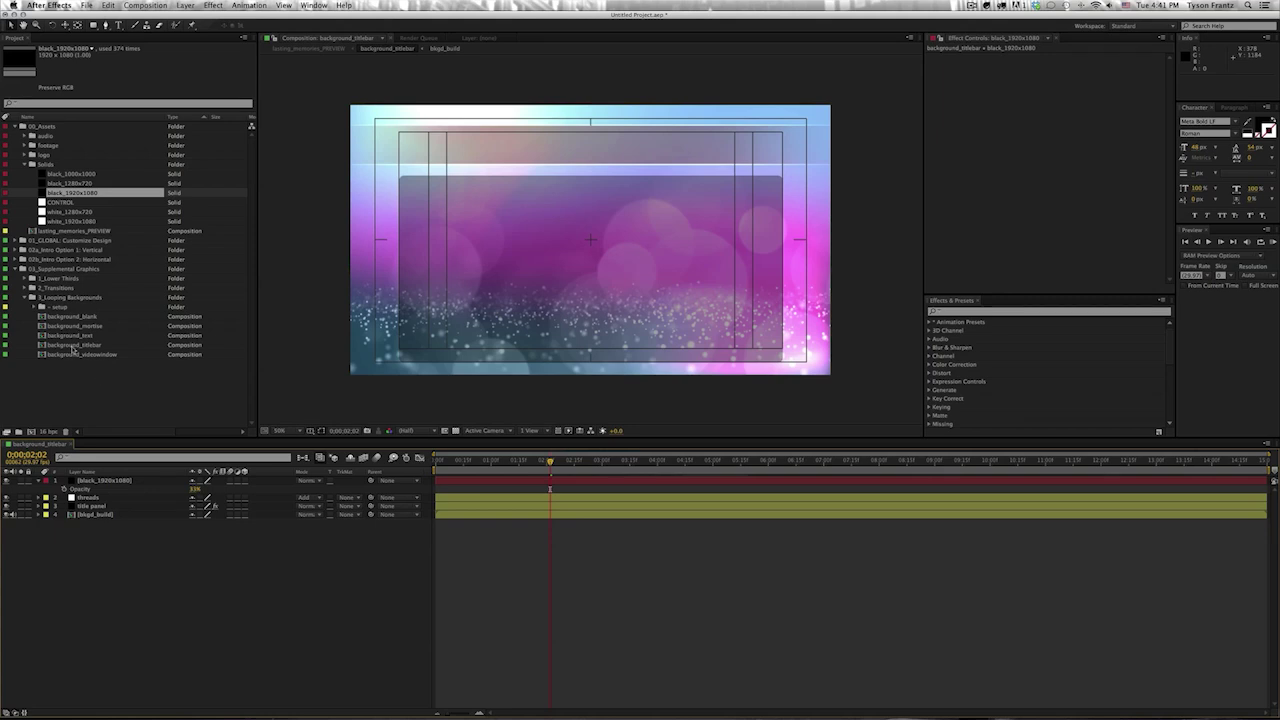
double_click(76, 354)
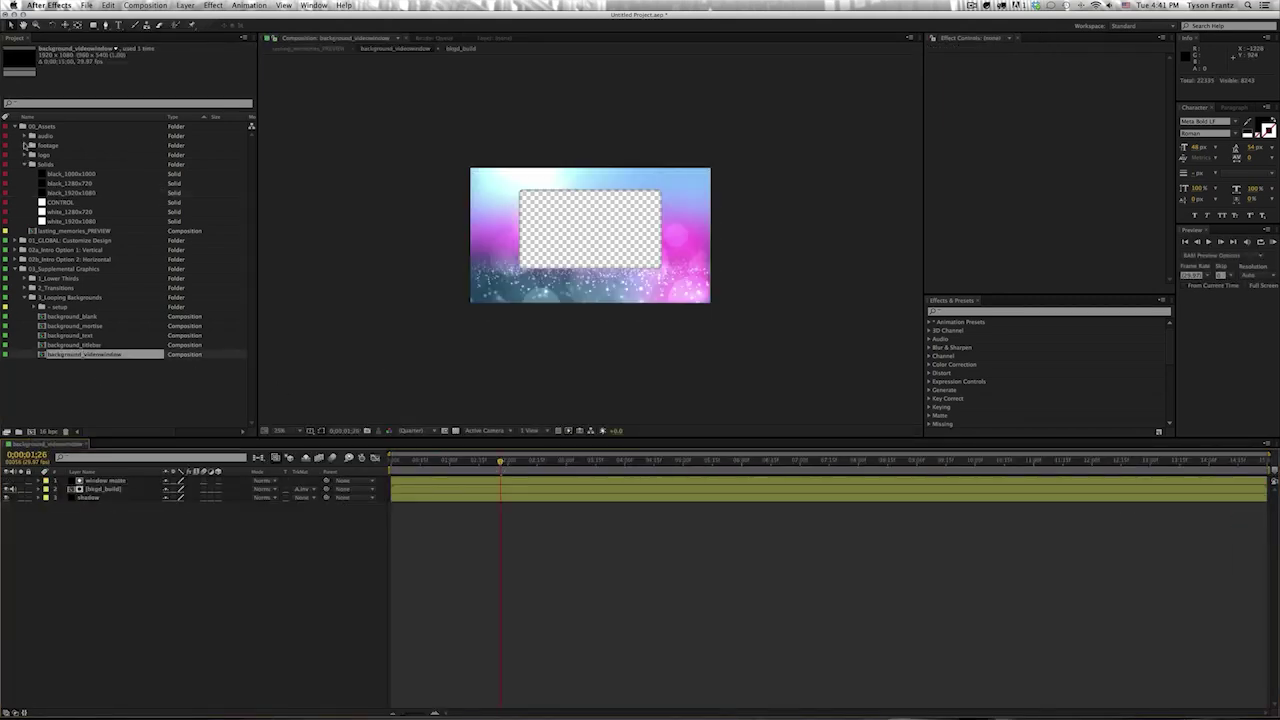
- Add shutterstock_10066348.jpg as the bottom layer in background_videowindow, scaled to 35%
left_click(26, 166)
left_click(25, 145)
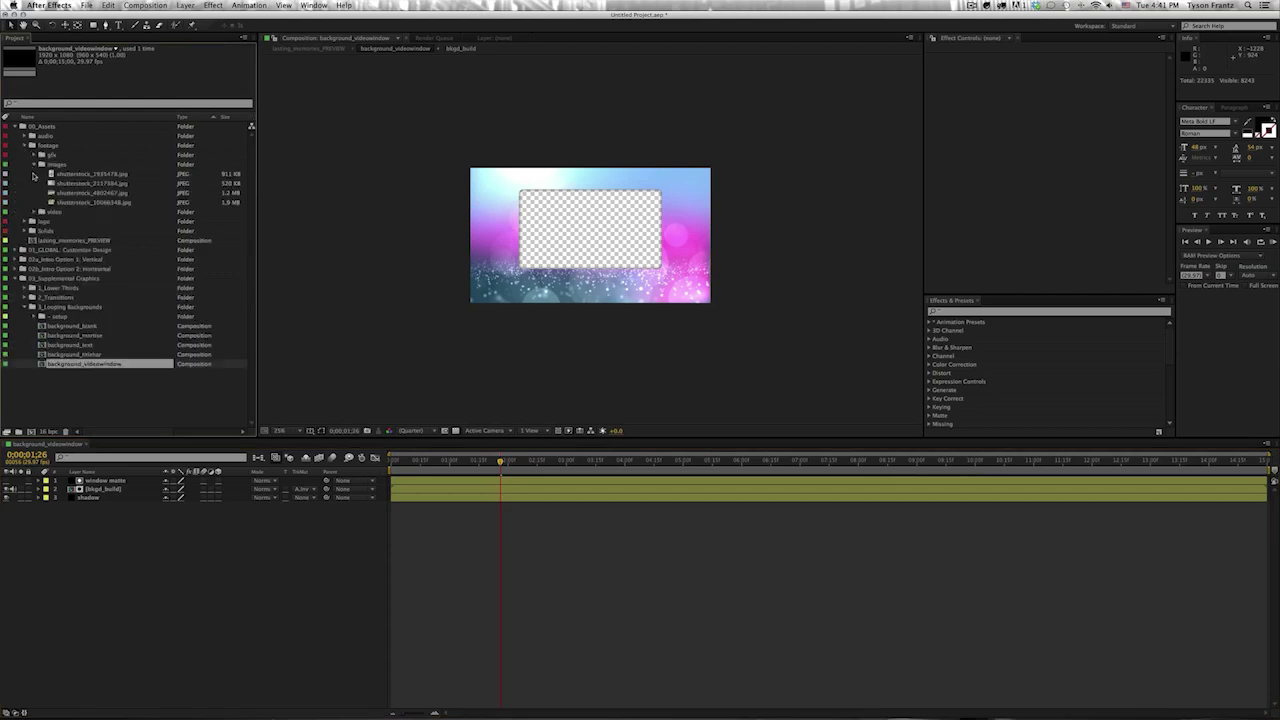
left_click(96, 202)
left_click_drag(100, 202, 180, 566)
key("s")
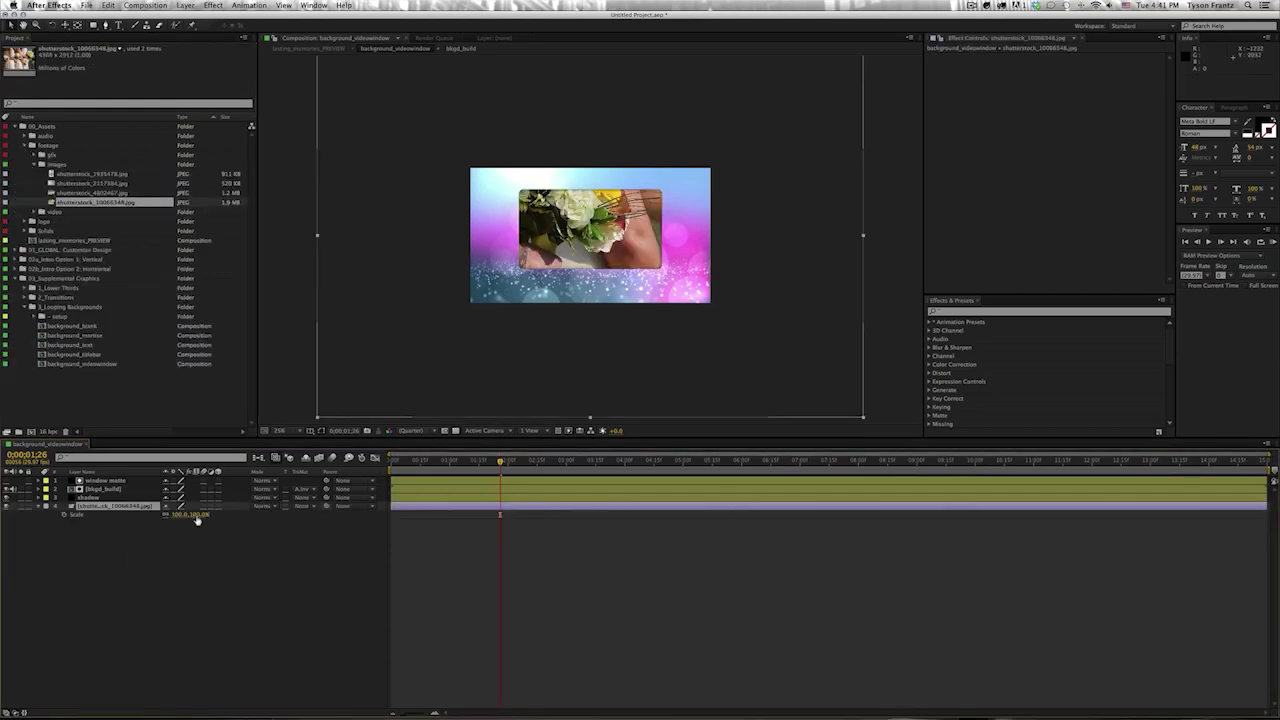
left_click_drag(188, 514, 157, 516)
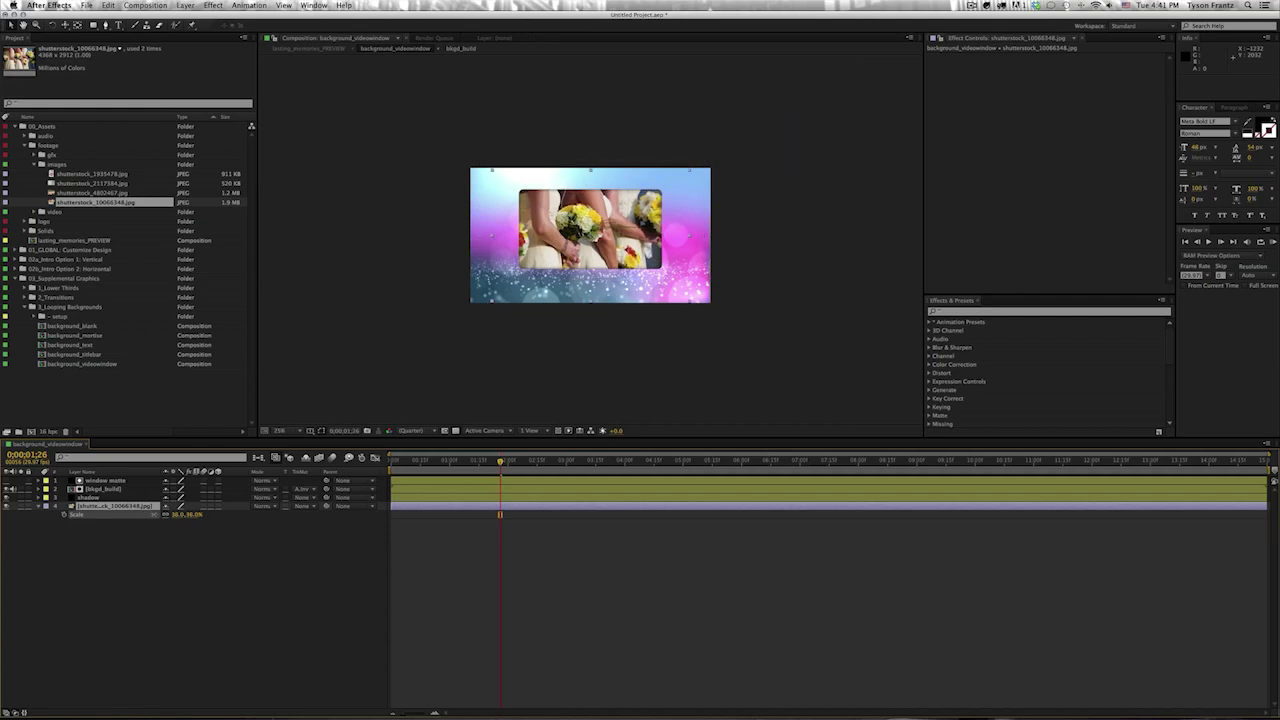
left_click(533, 463)
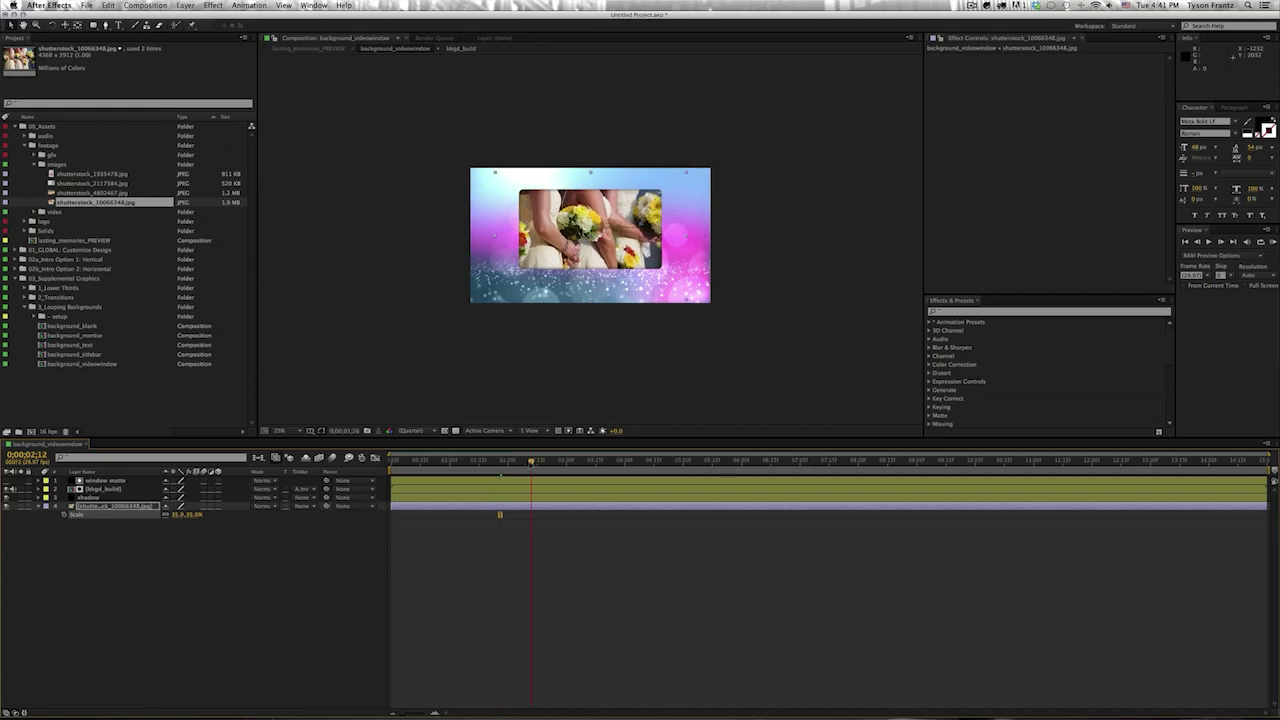
key("period")
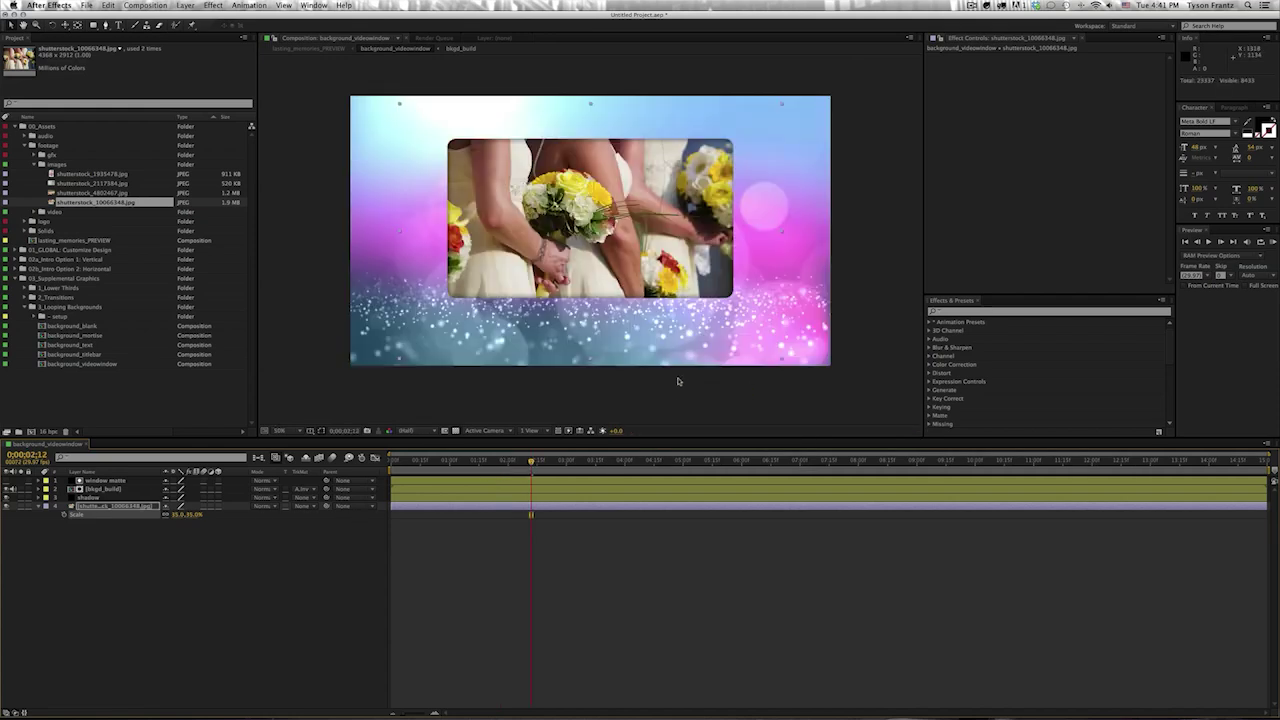
left_click(554, 590)
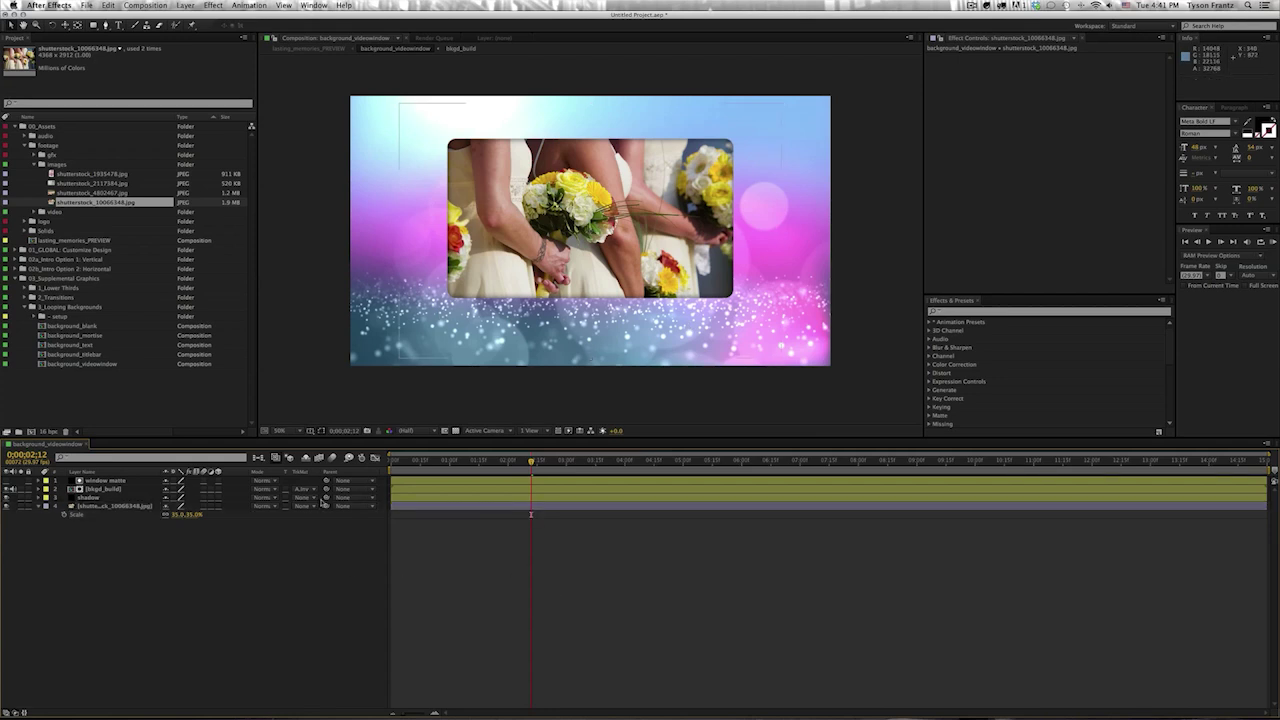
- Collapse the images, footage, 00_Assets, 3_Looping Backgrounds and 03_Supplemental Graphics folders
left_click(34, 164)
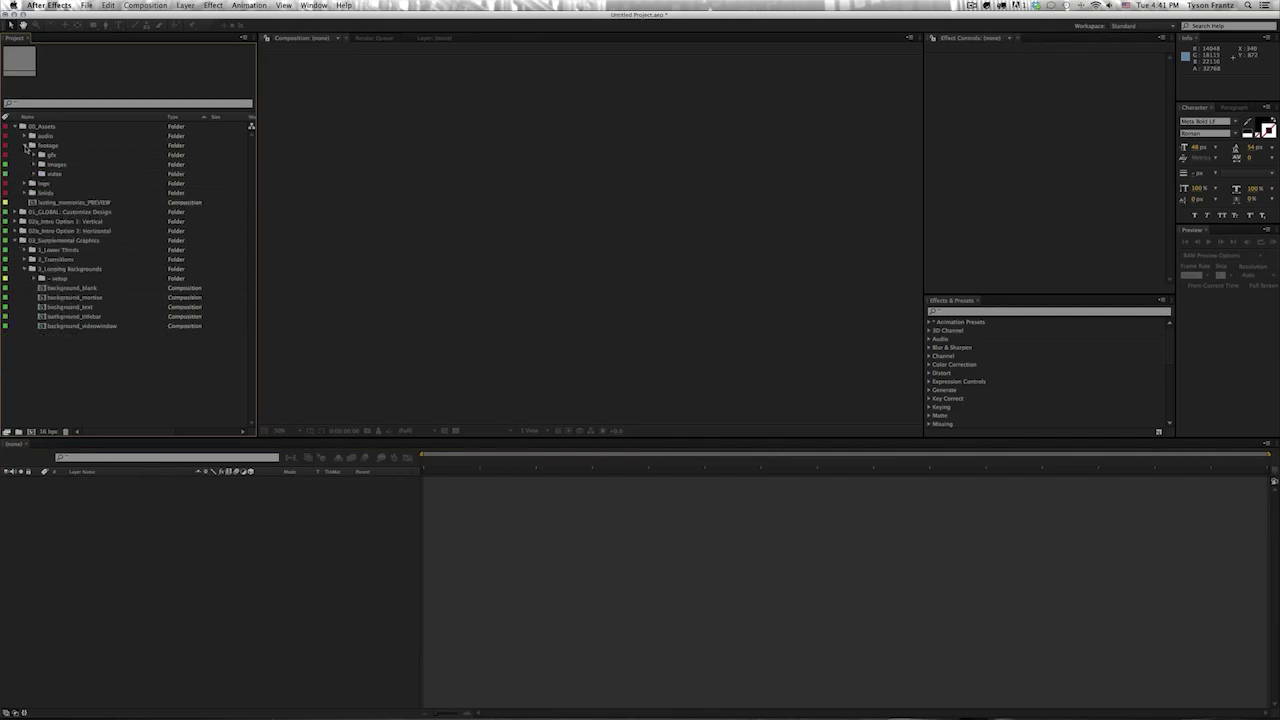
left_click(25, 145)
left_click(15, 126)
left_click(70, 212)
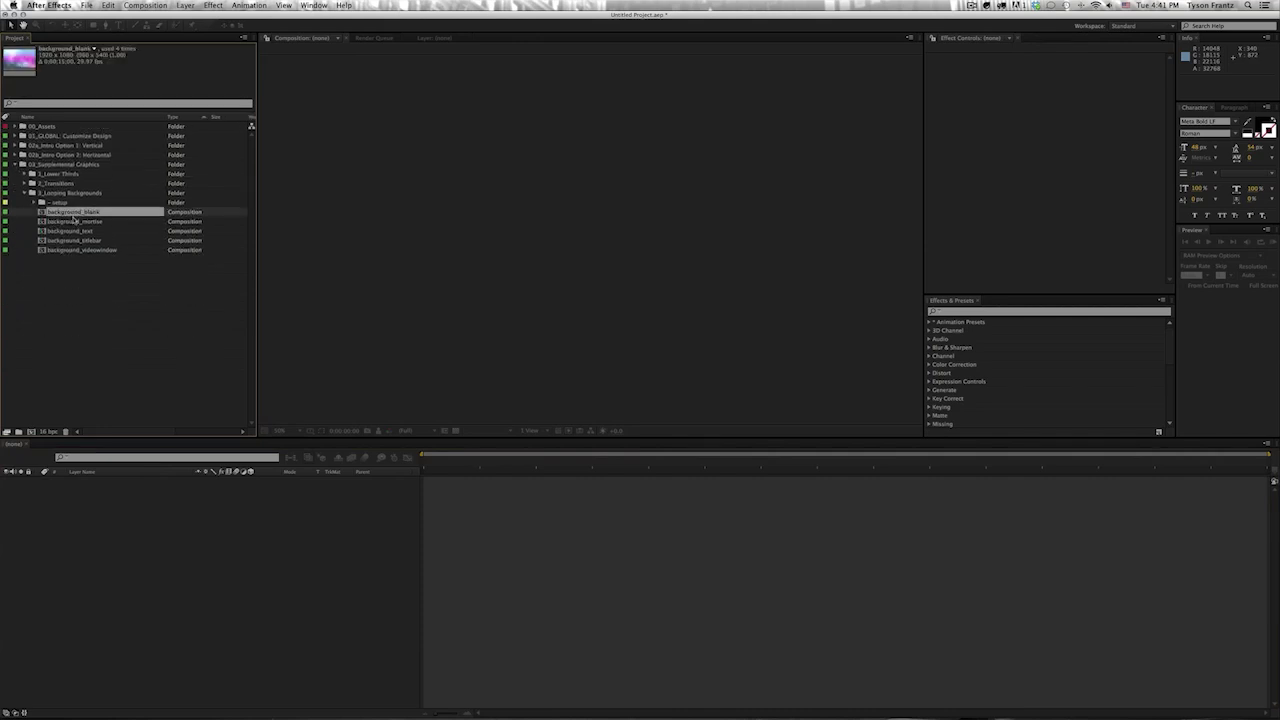
left_click(83, 280)
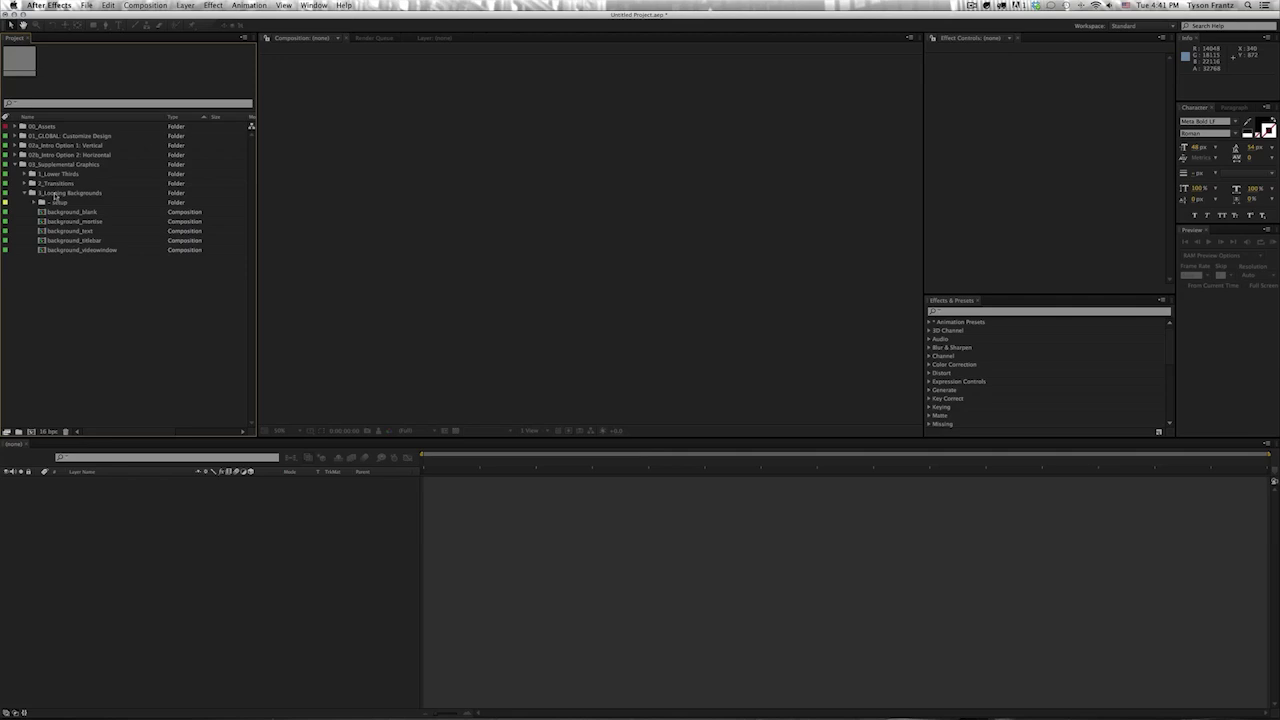
left_click(57, 194)
left_click(24, 193)
left_click(66, 240)
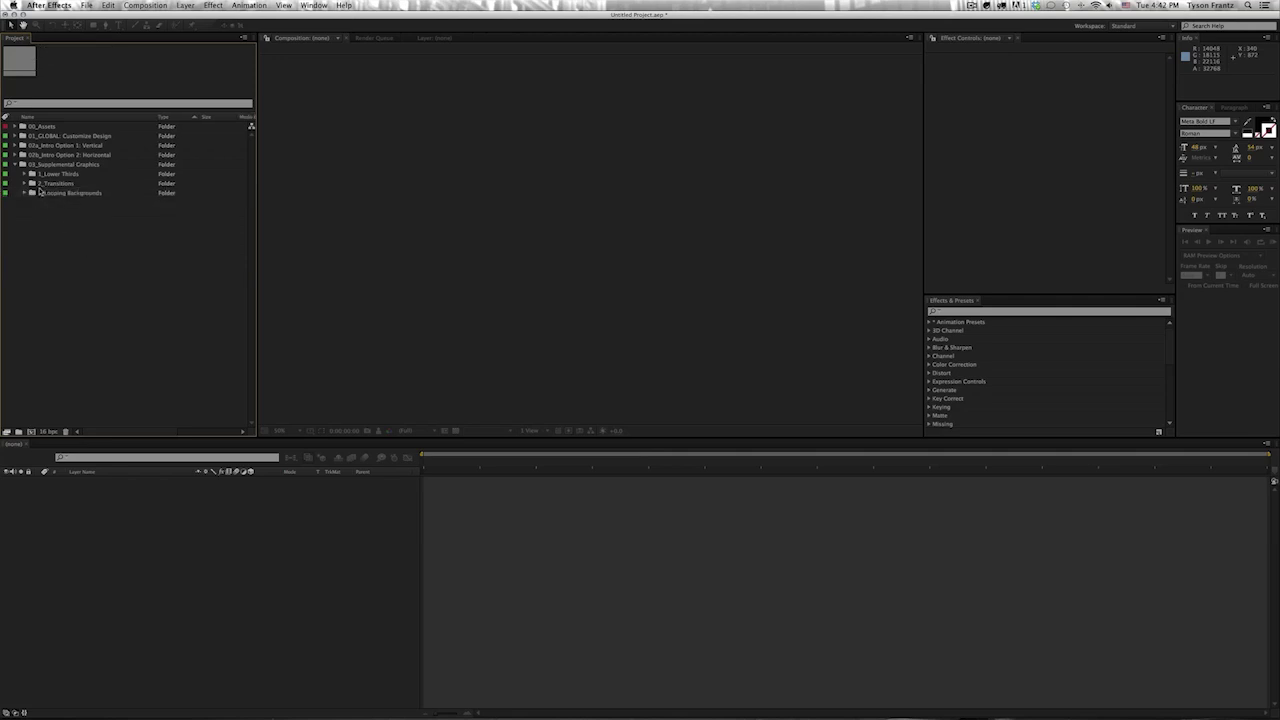
left_click(15, 164)
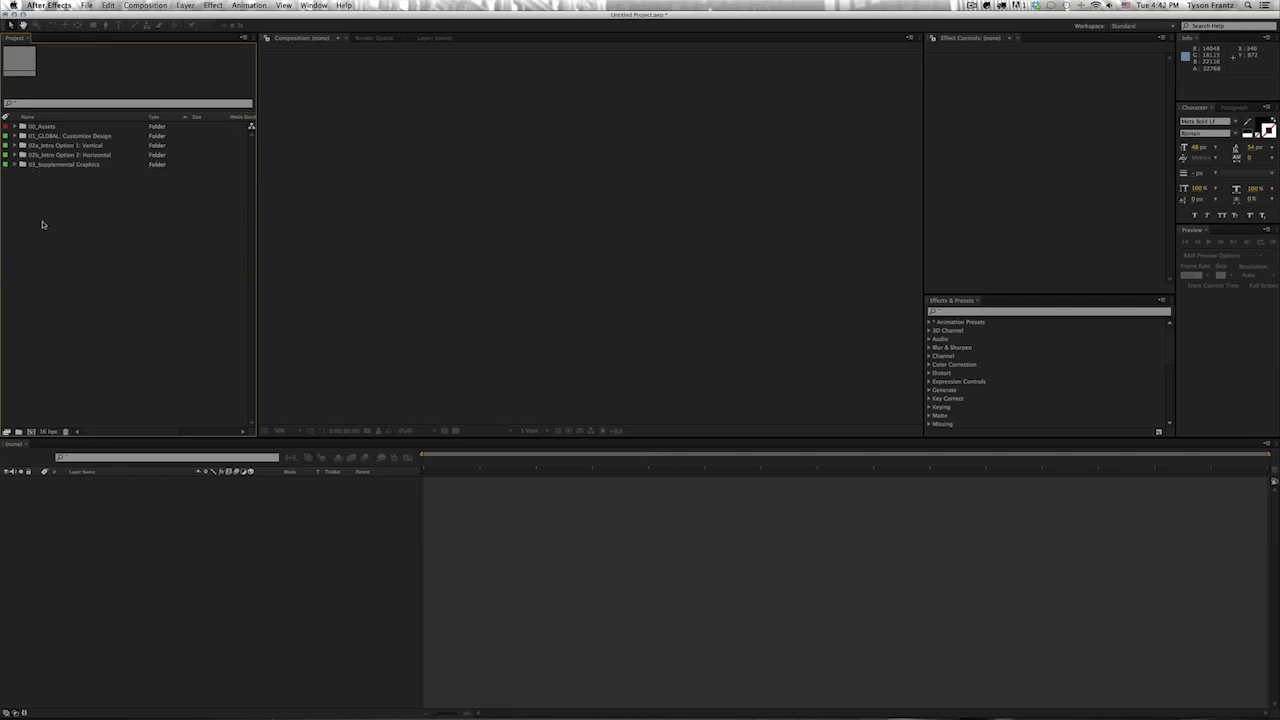